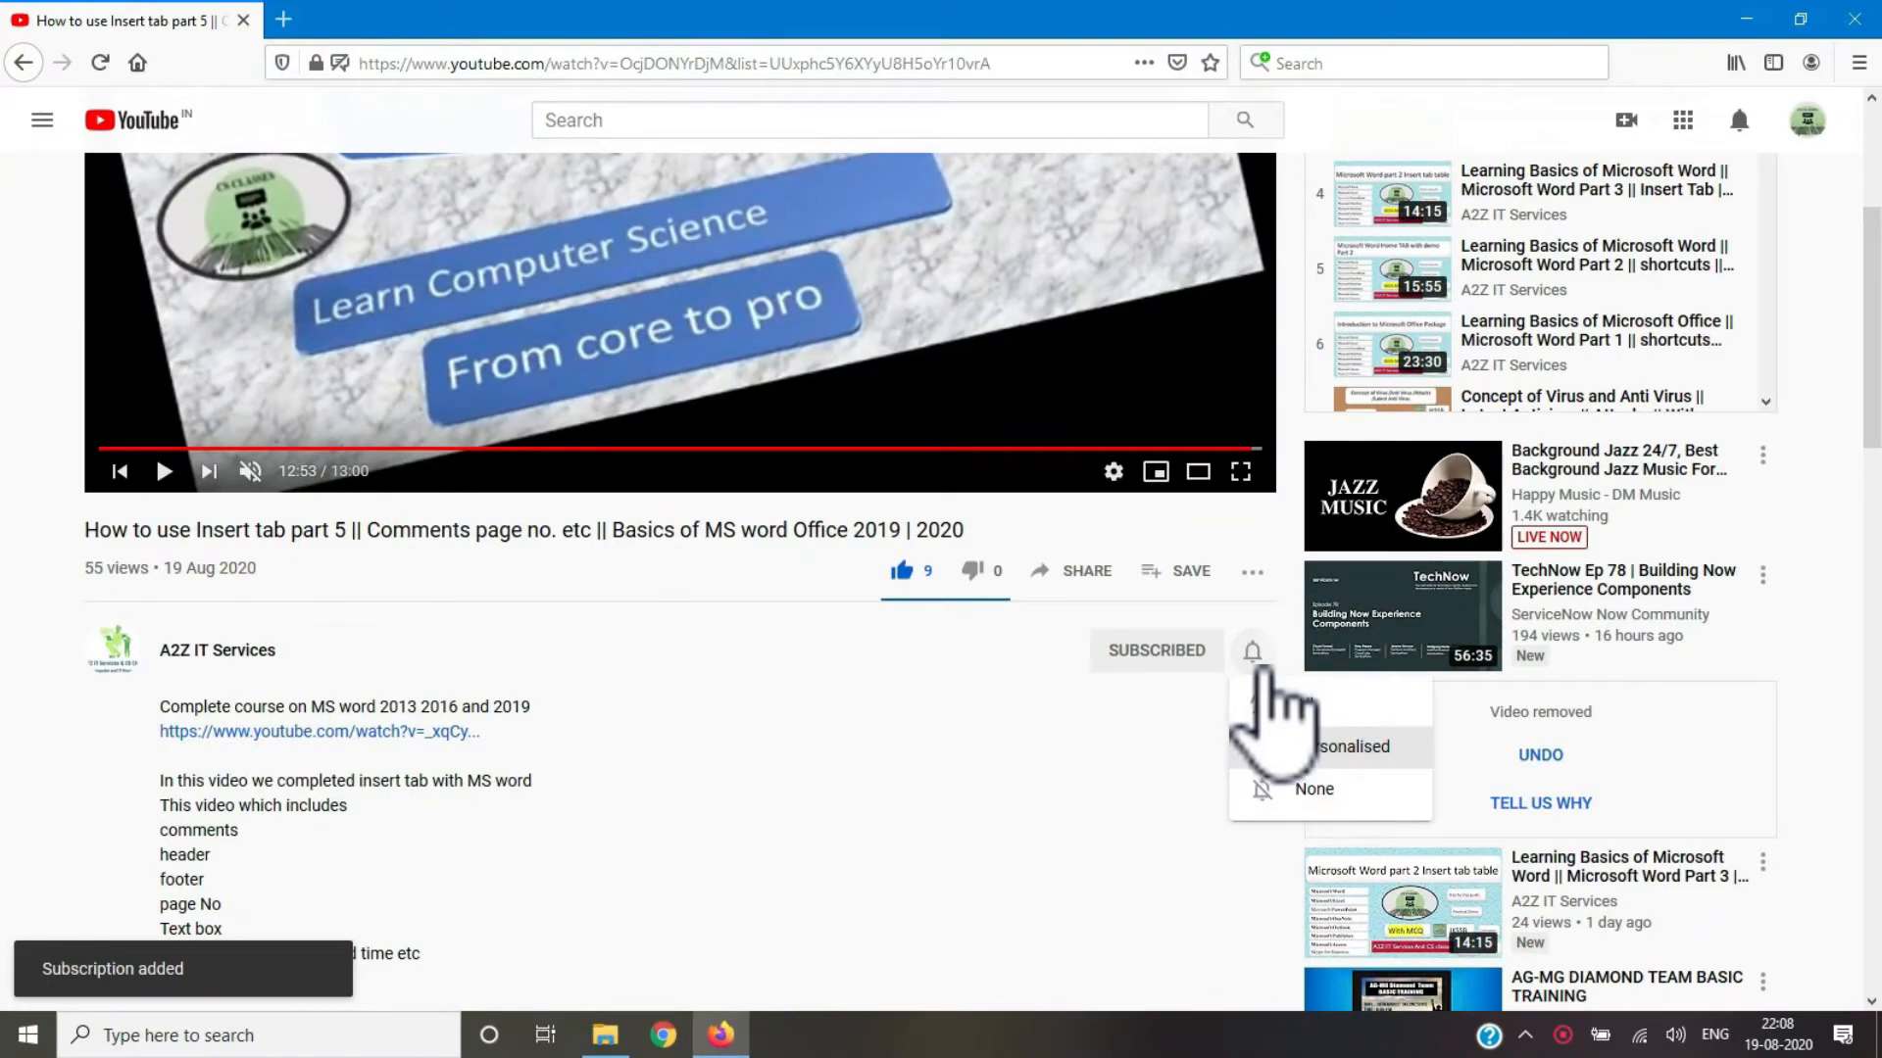
Turn on notifications for the subscribed A2Z IT Services channel
{"action": "left_click", "coordinate": [1268, 705]}
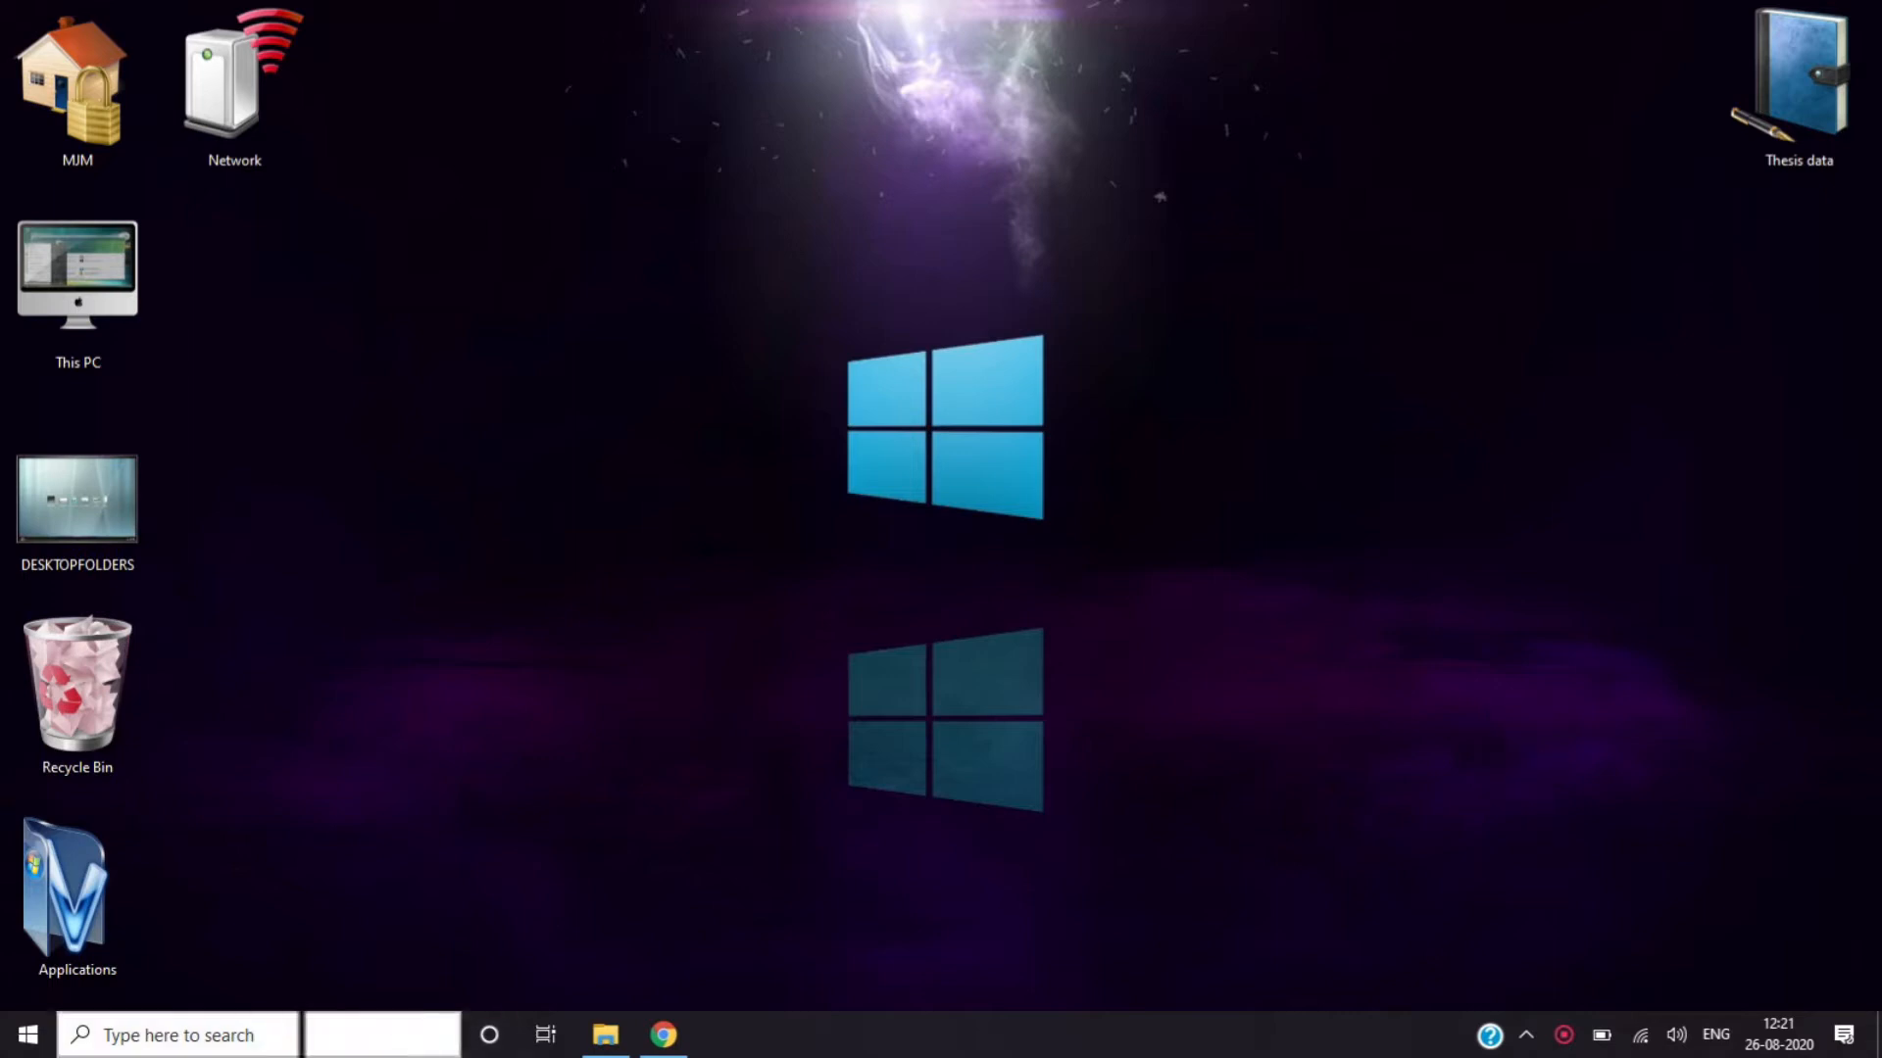
Find and launch Excel through the Windows search for EXCEL, and create a blank workbook
{"action": "left_click", "coordinate": [286, 1036]}
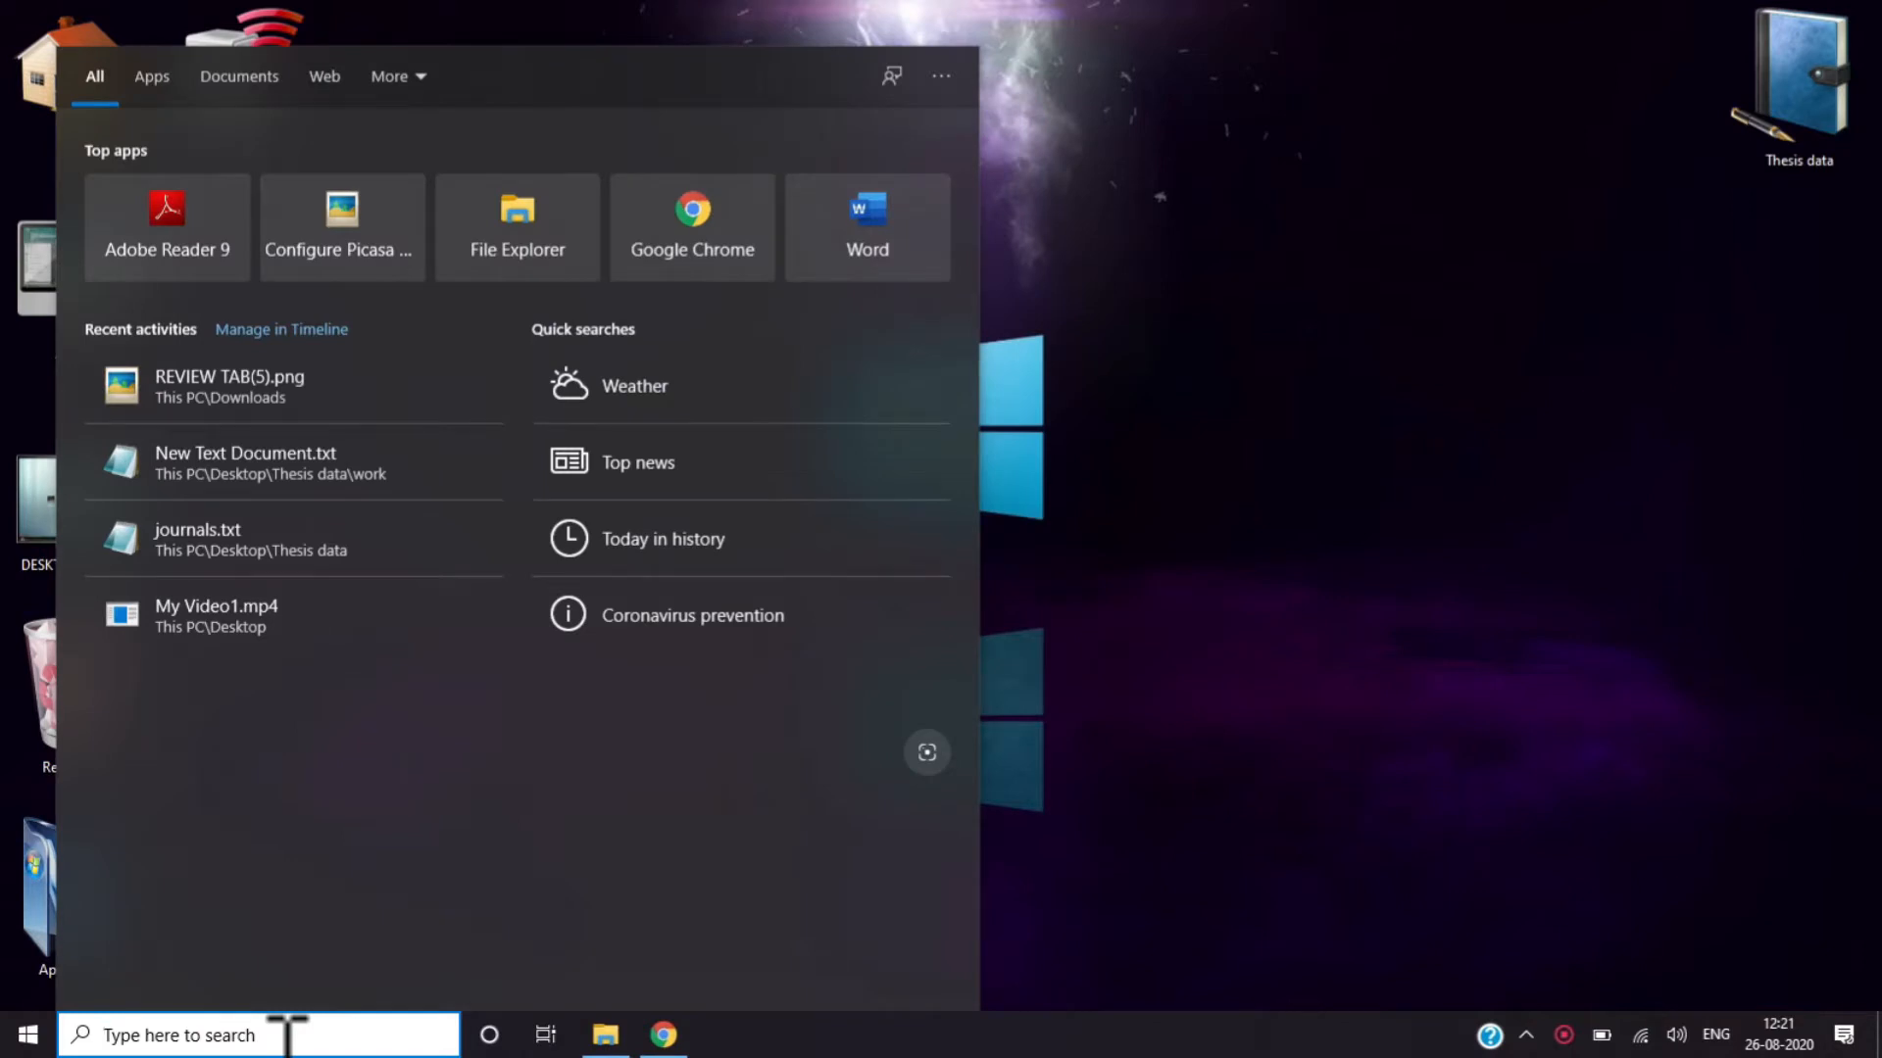
{"action": "type", "text": "EXCEL"}
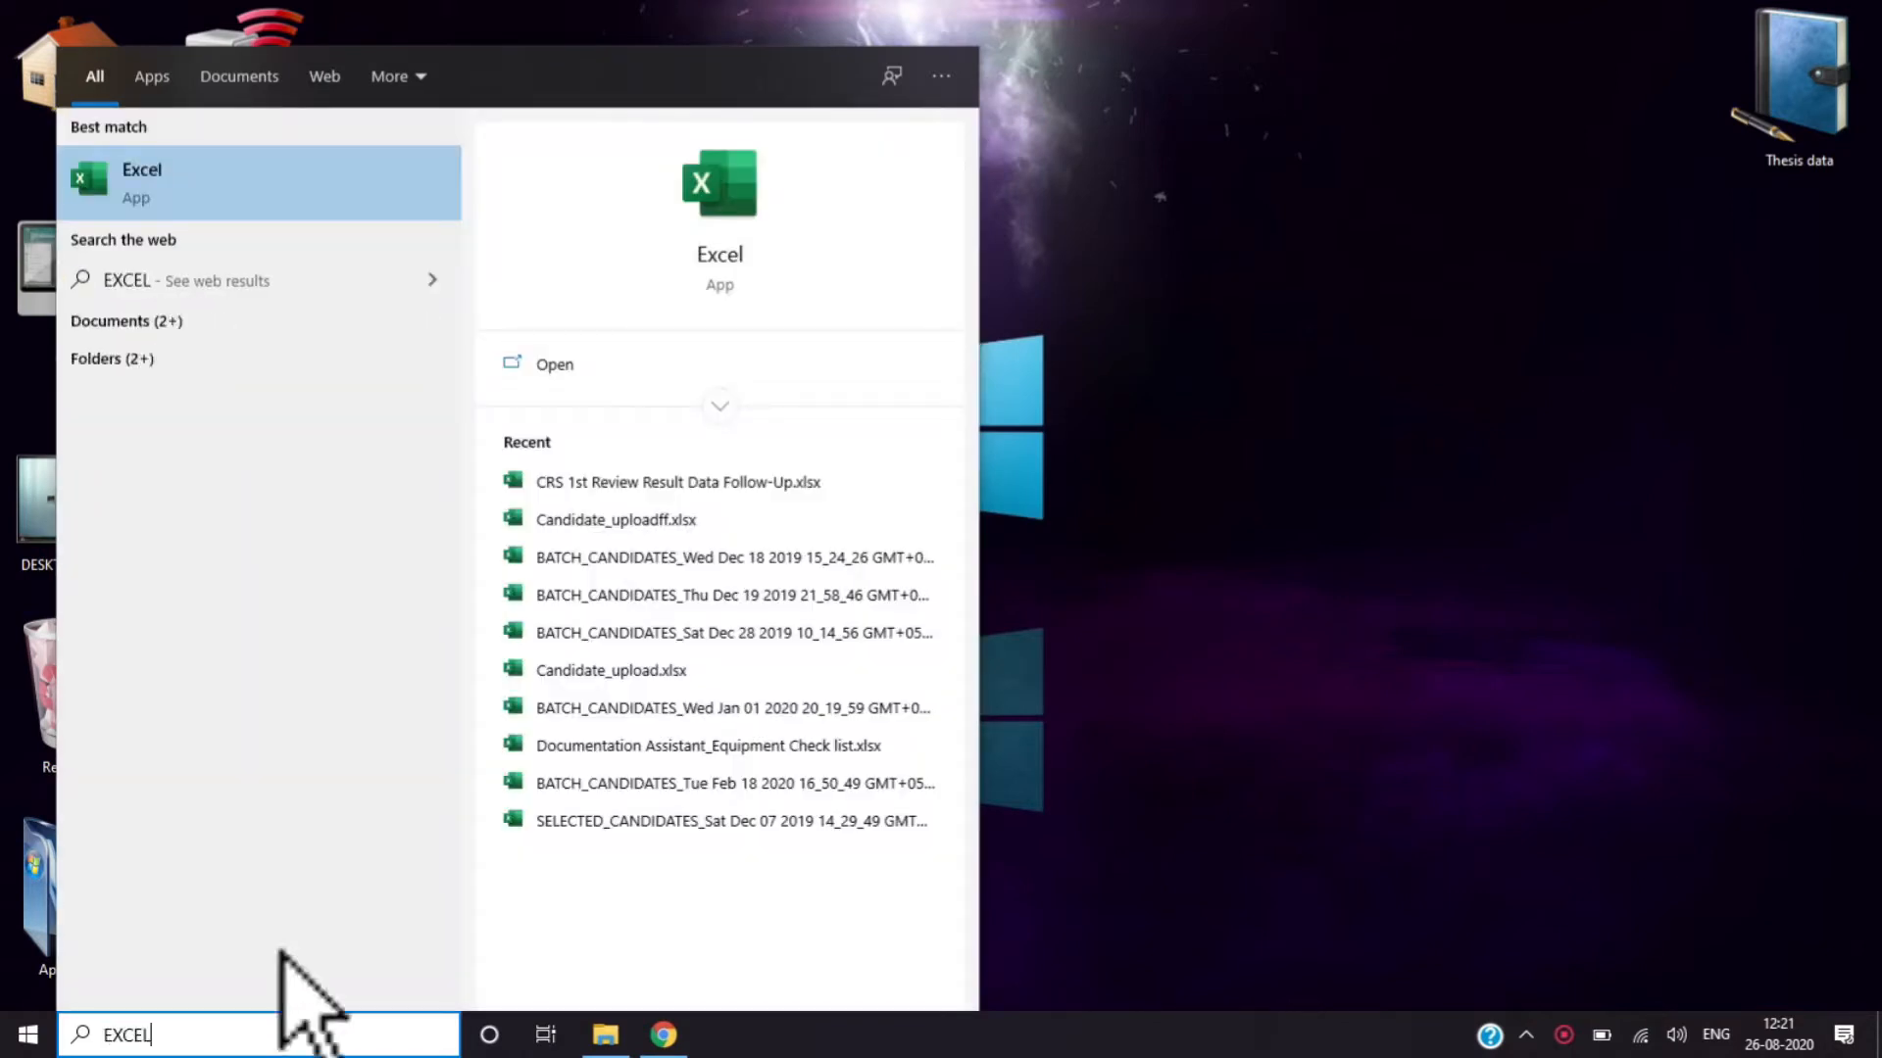
{"action": "left_click", "coordinate": [548, 367]}
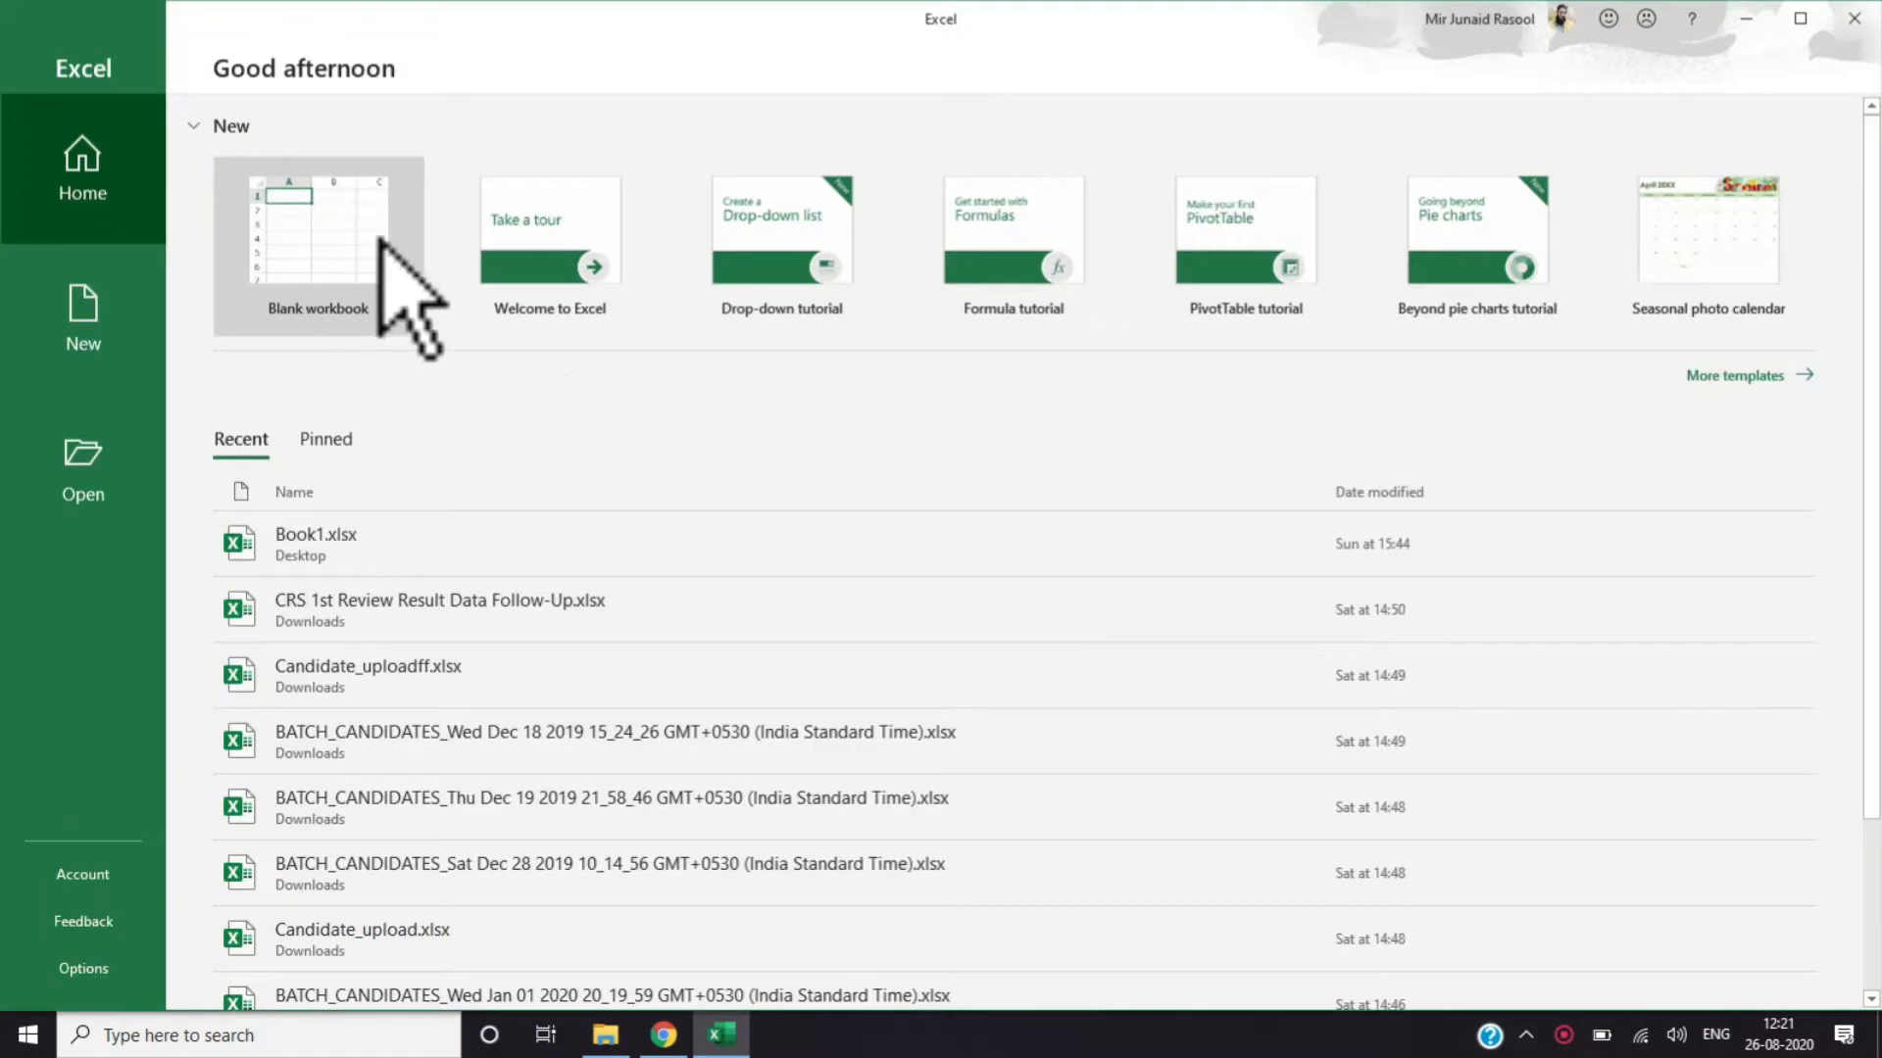
{"action": "left_click", "coordinate": [291, 253]}
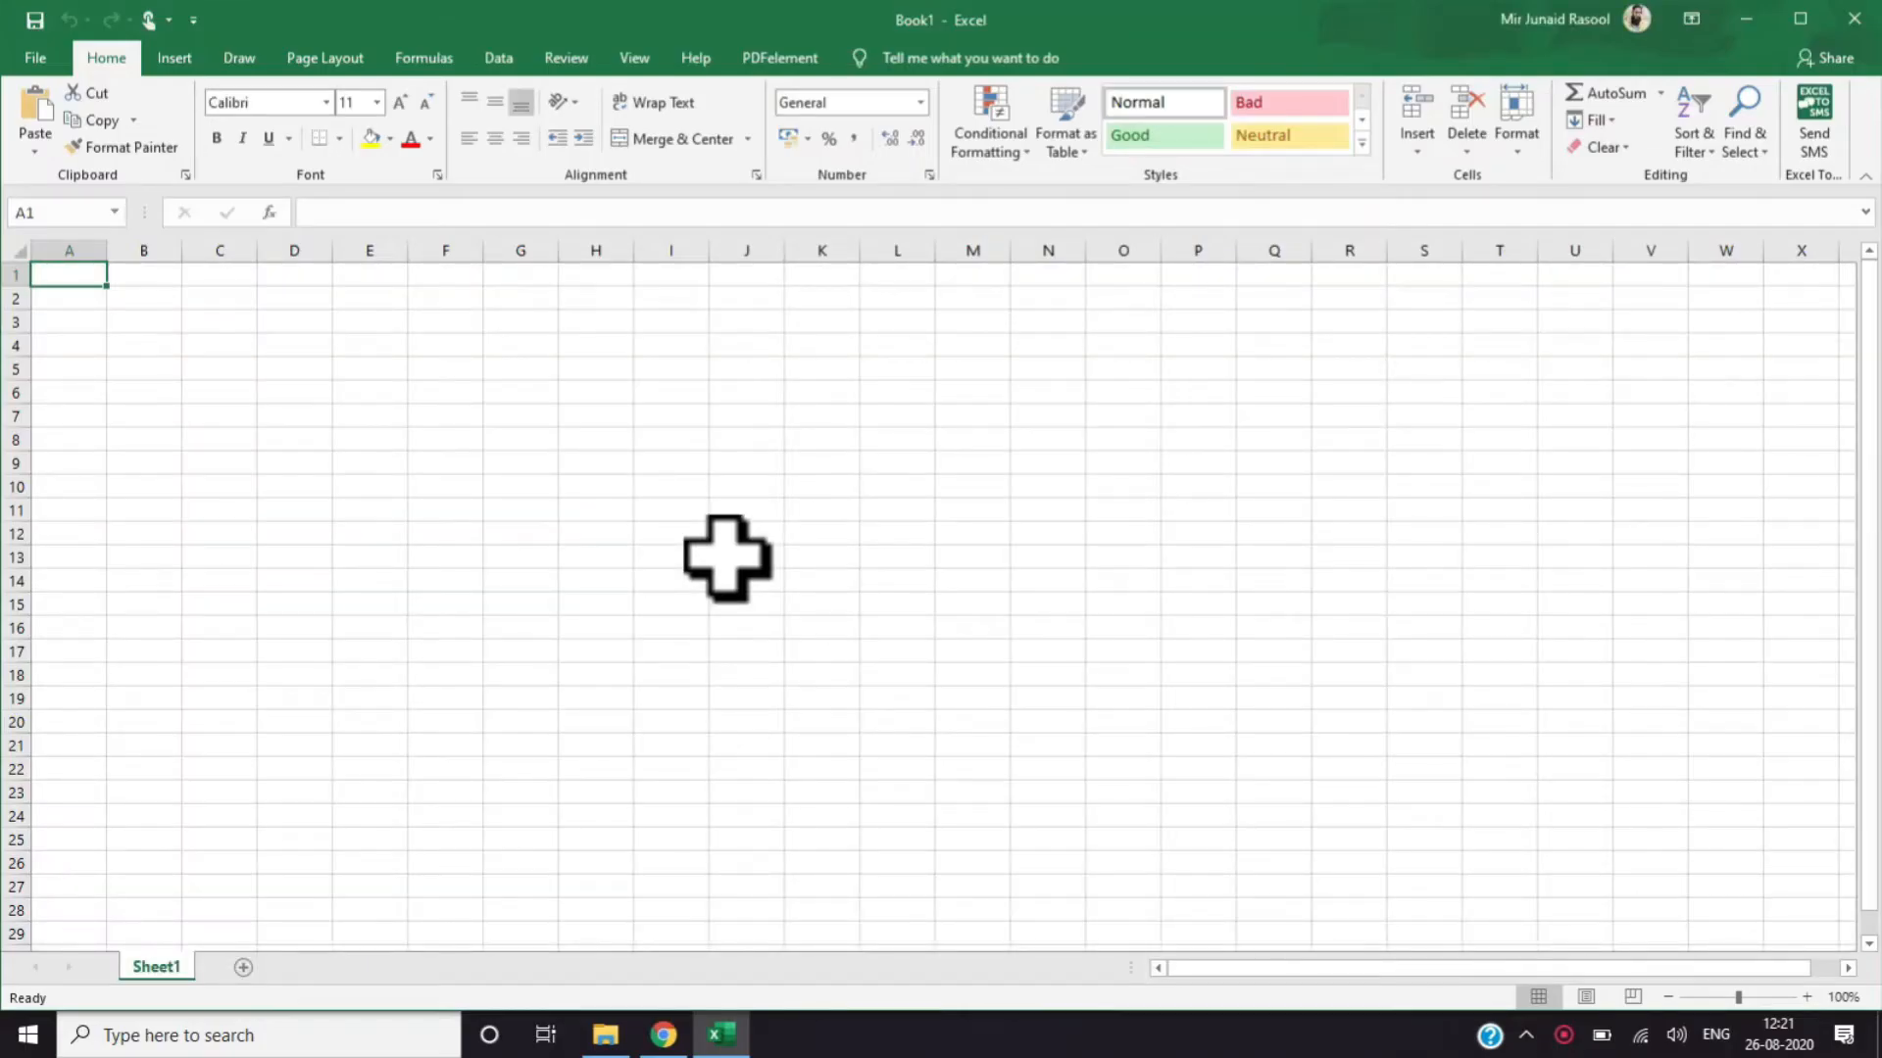
Launch Excel again by running the command EXCEL from the Windows Run dialog
{"action": "key", "text": "super+r"}
{"action": "key", "text": "BackSpace"}
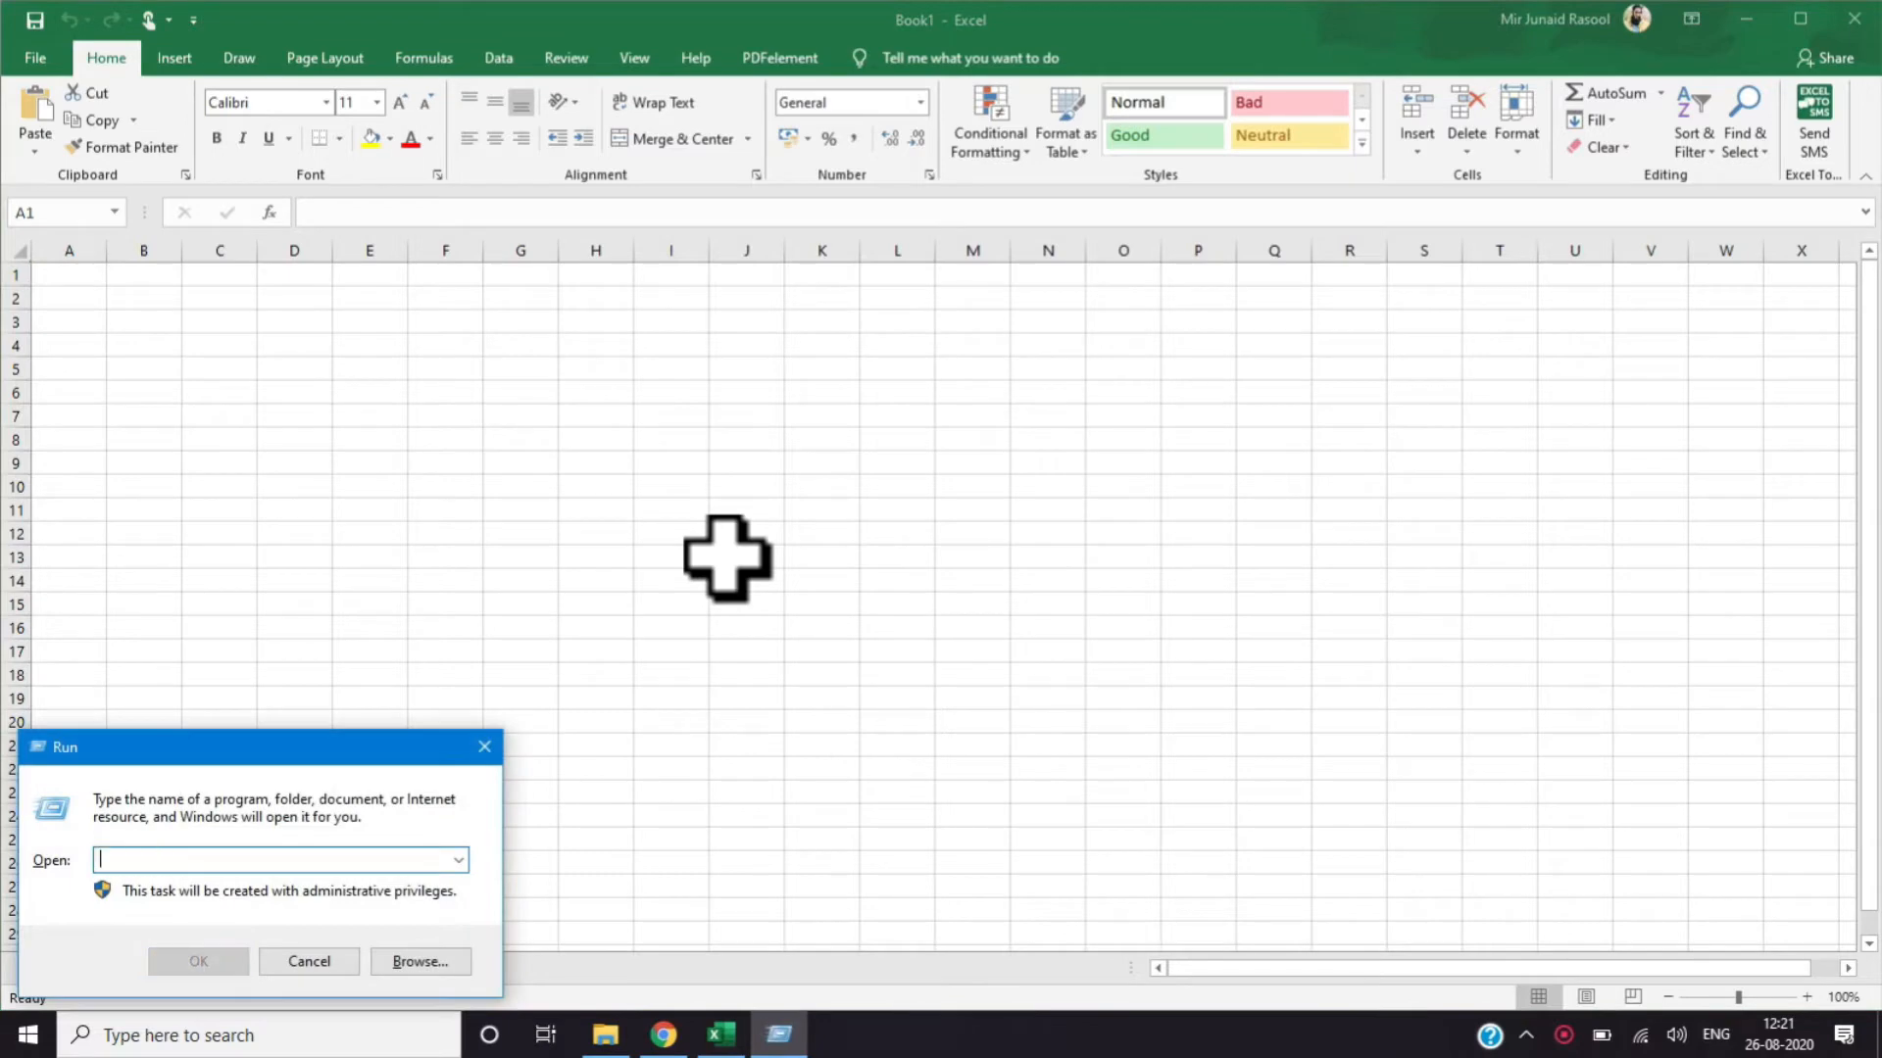
{"action": "type", "text": "EXCEL"}
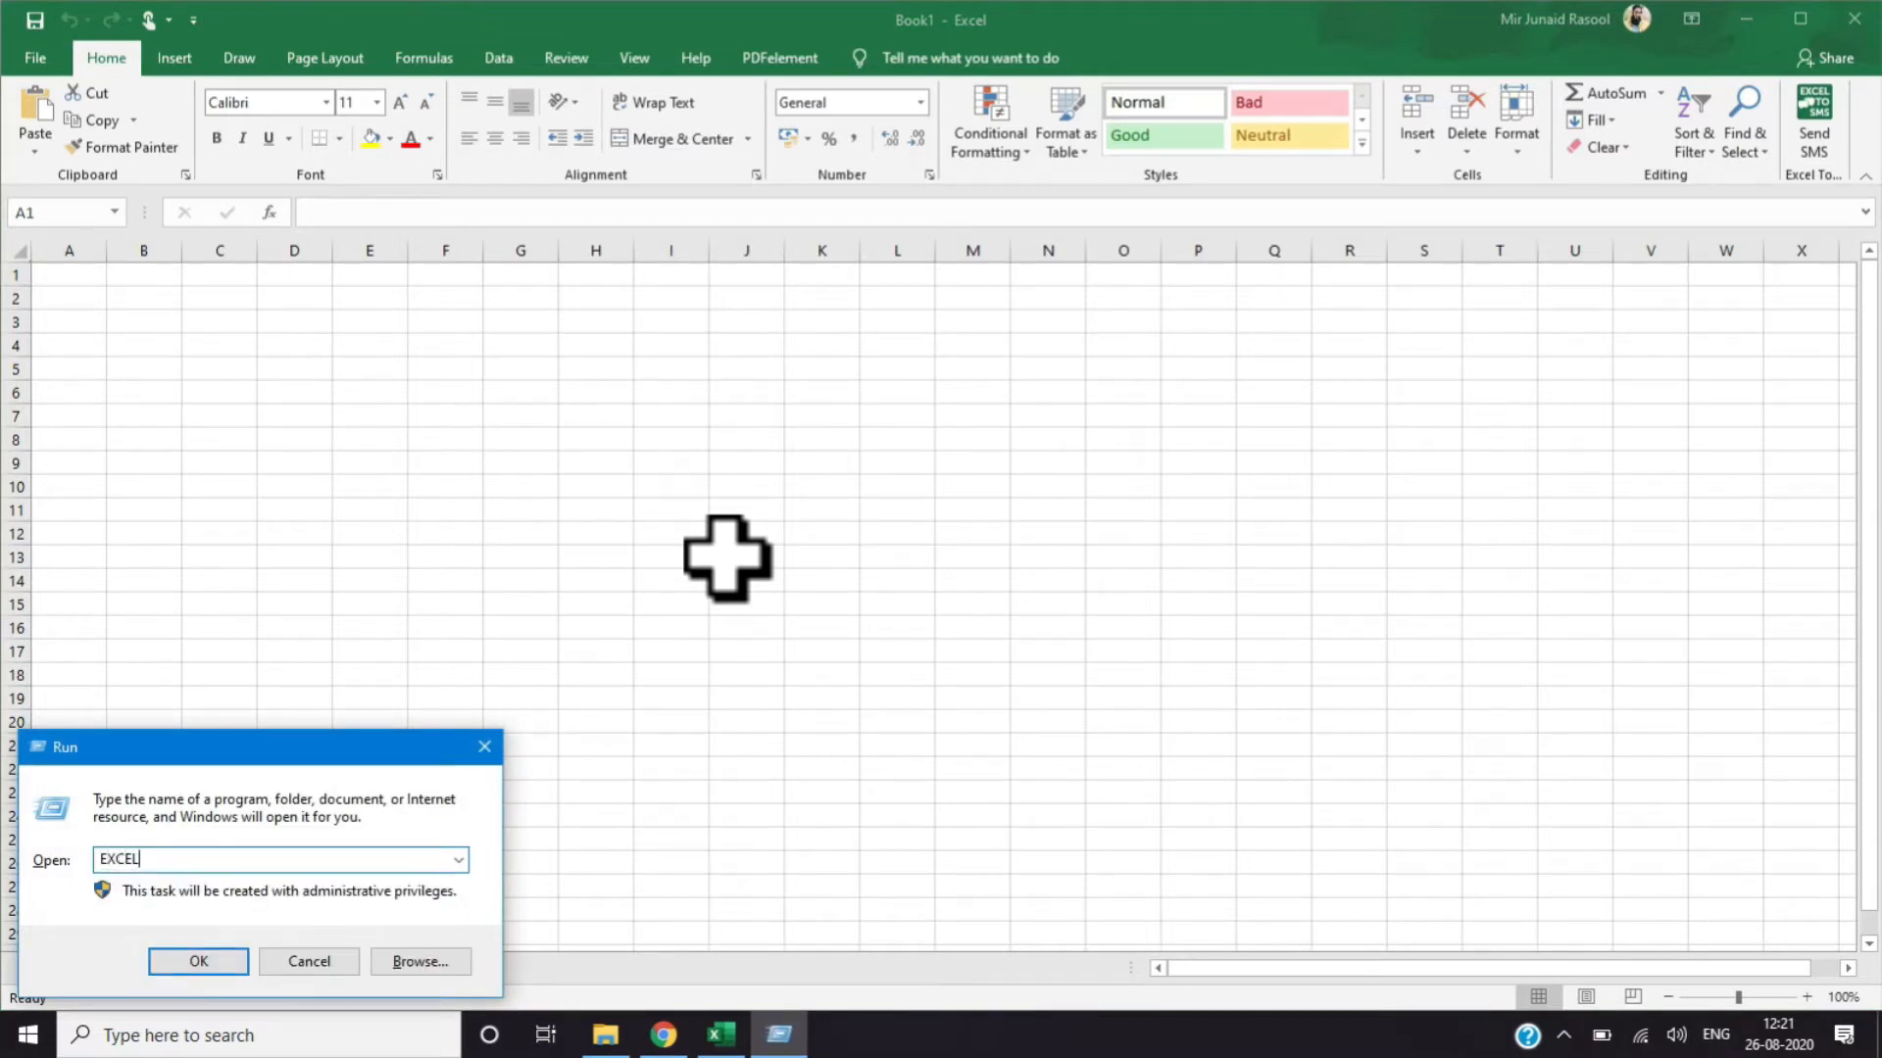
{"action": "left_click", "coordinate": [208, 965]}
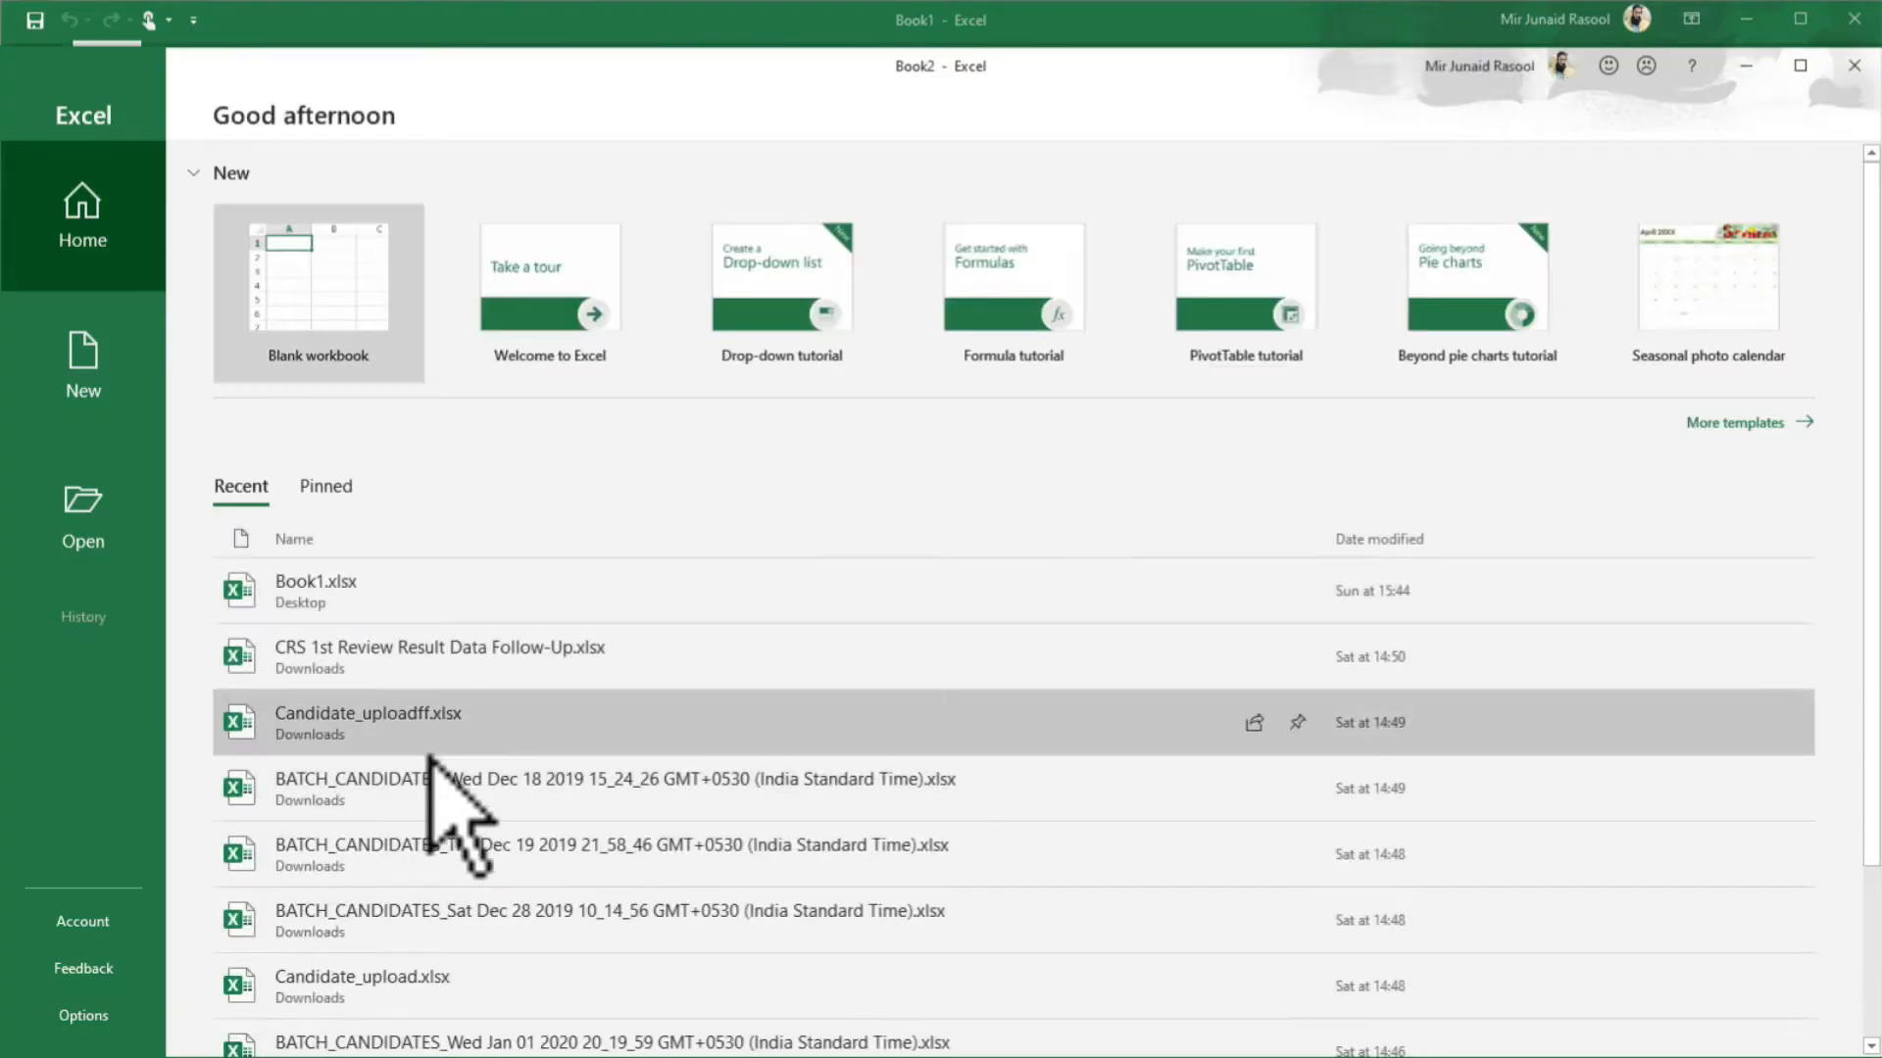
Look through the start screen's pinned files and its New and Open pages, and close that Excel window
{"action": "left_click", "coordinate": [326, 487]}
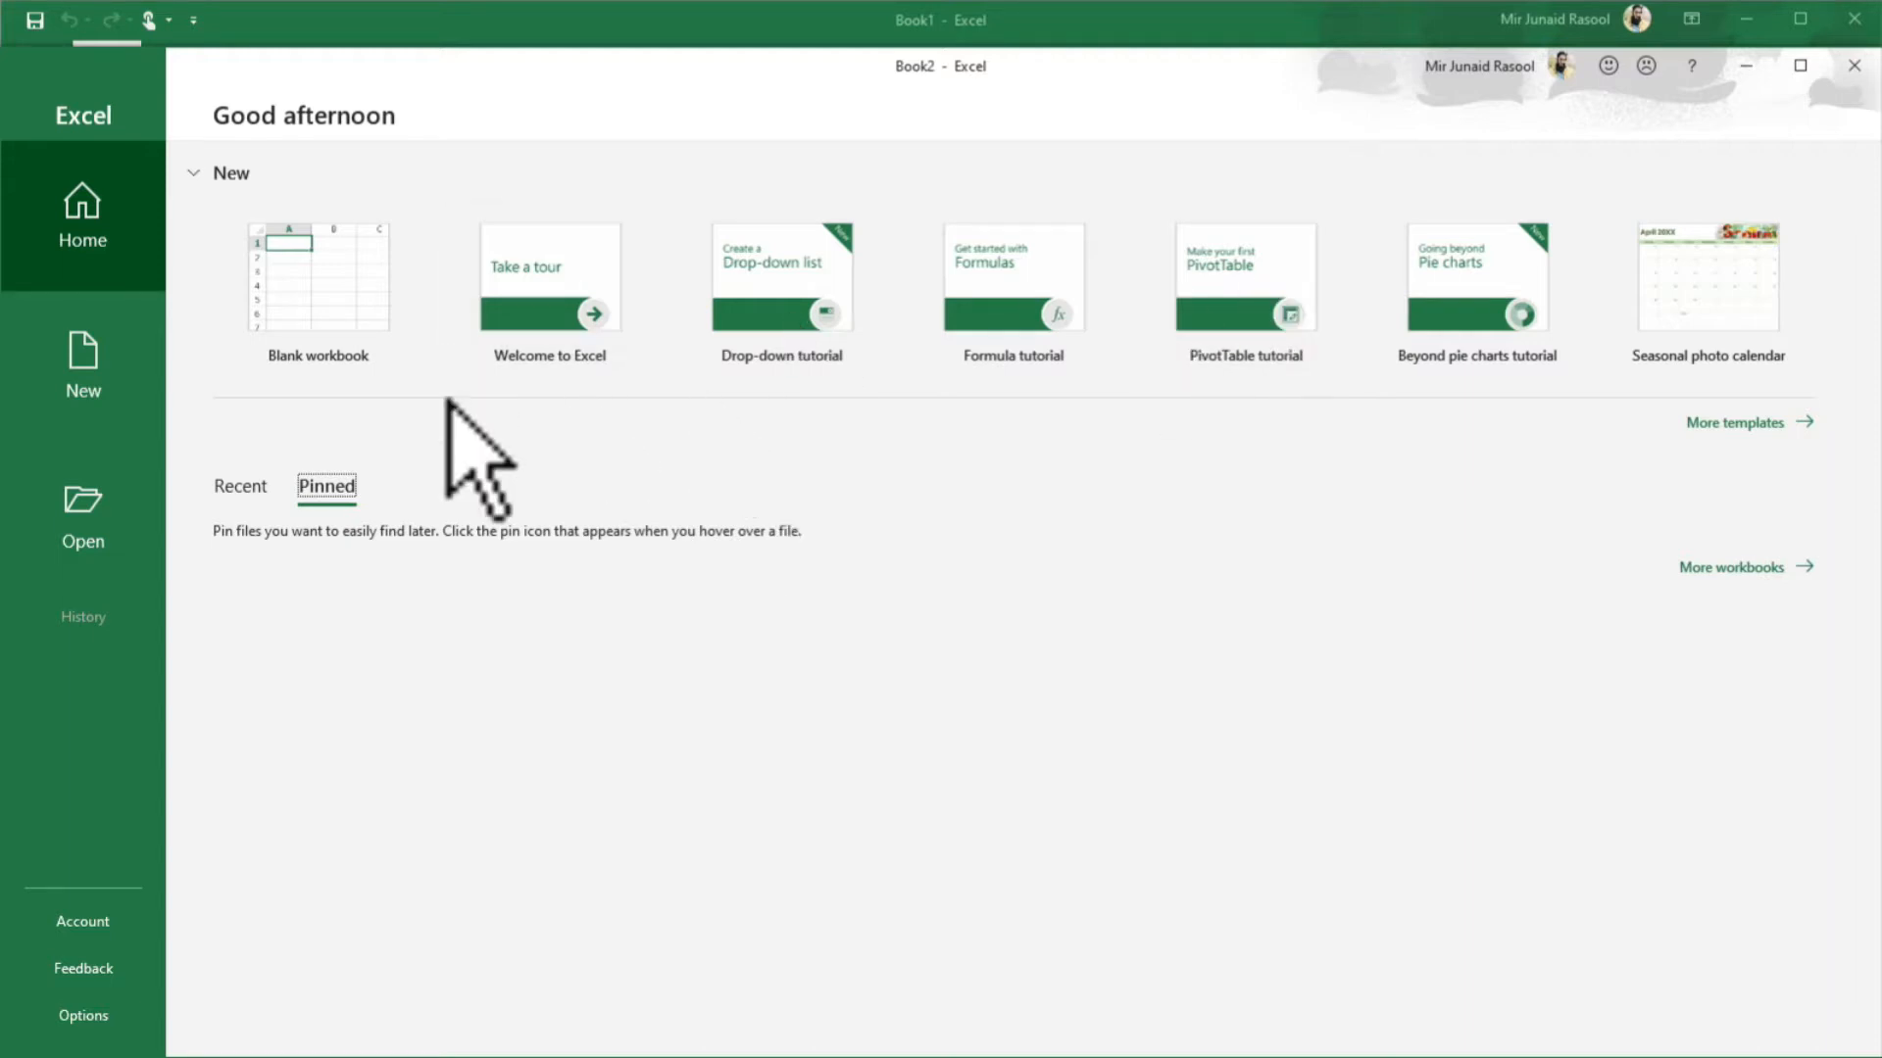
{"action": "left_click", "coordinate": [101, 223]}
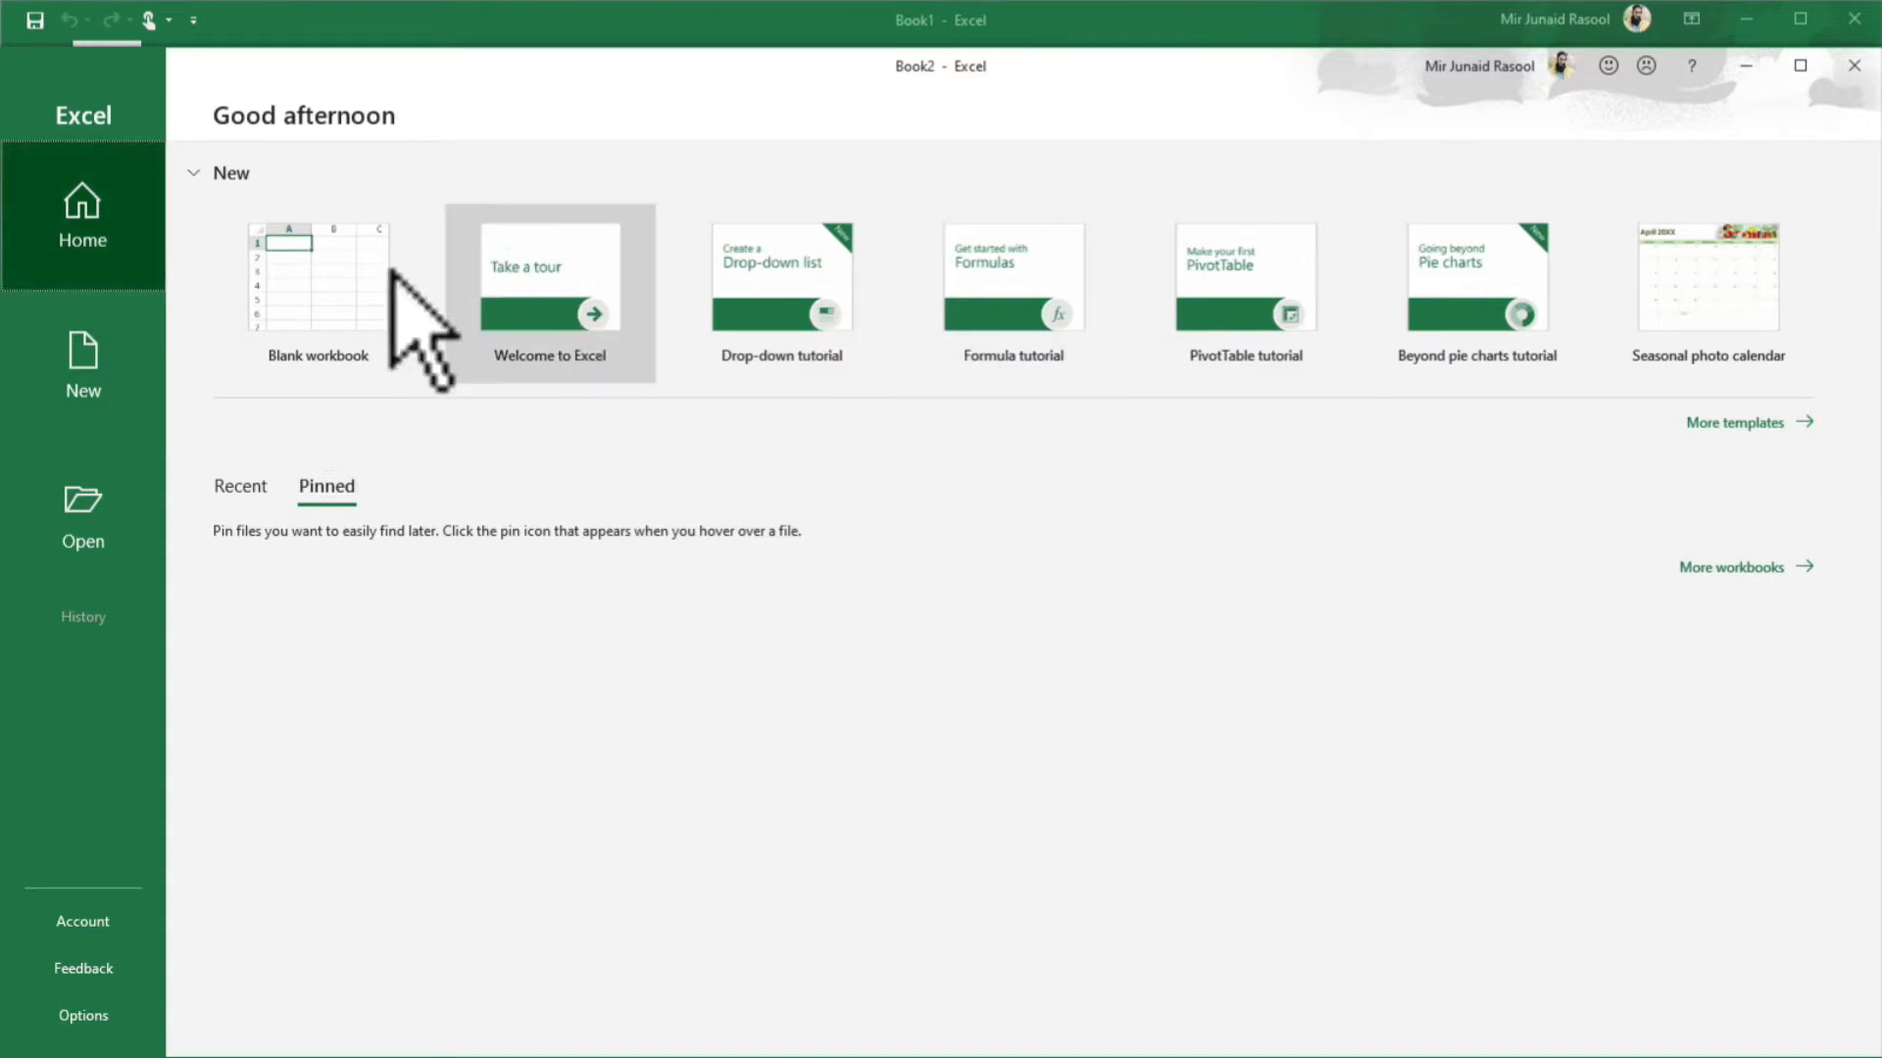
{"action": "left_click", "coordinate": [84, 382]}
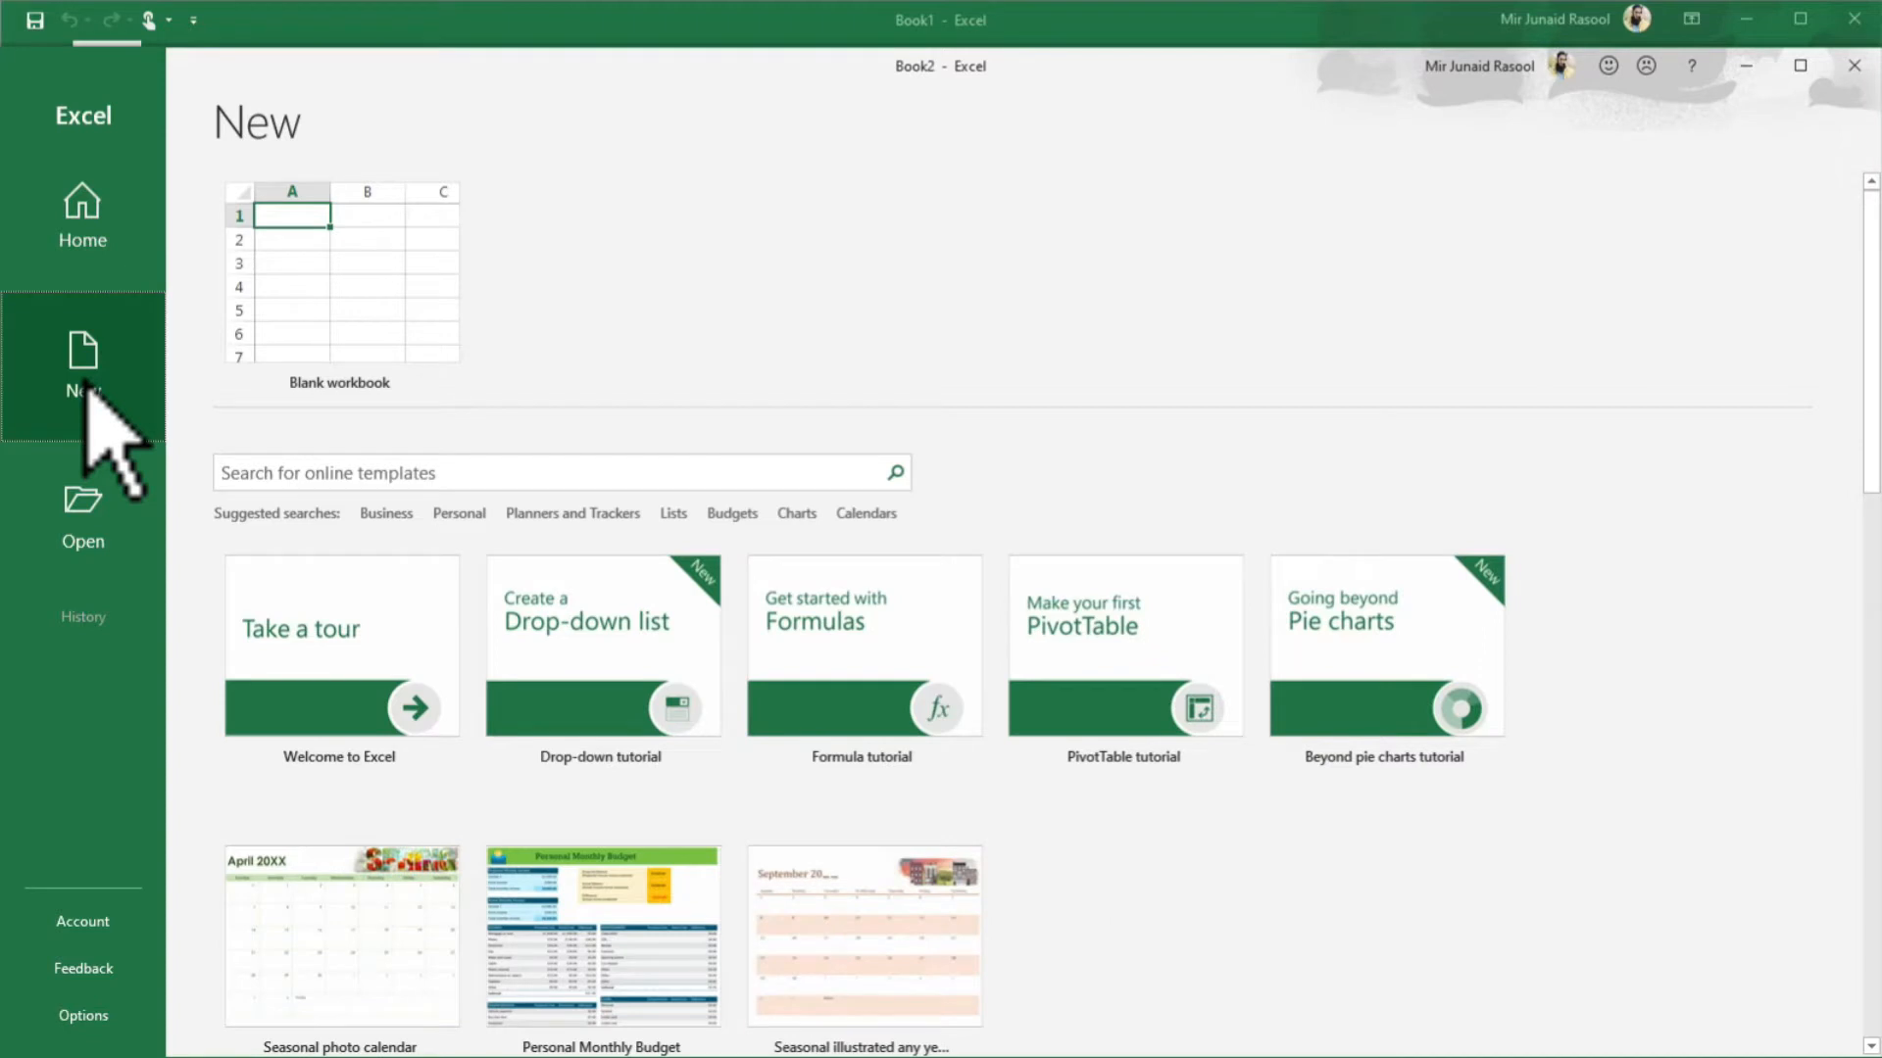
{"action": "left_click", "coordinate": [93, 529]}
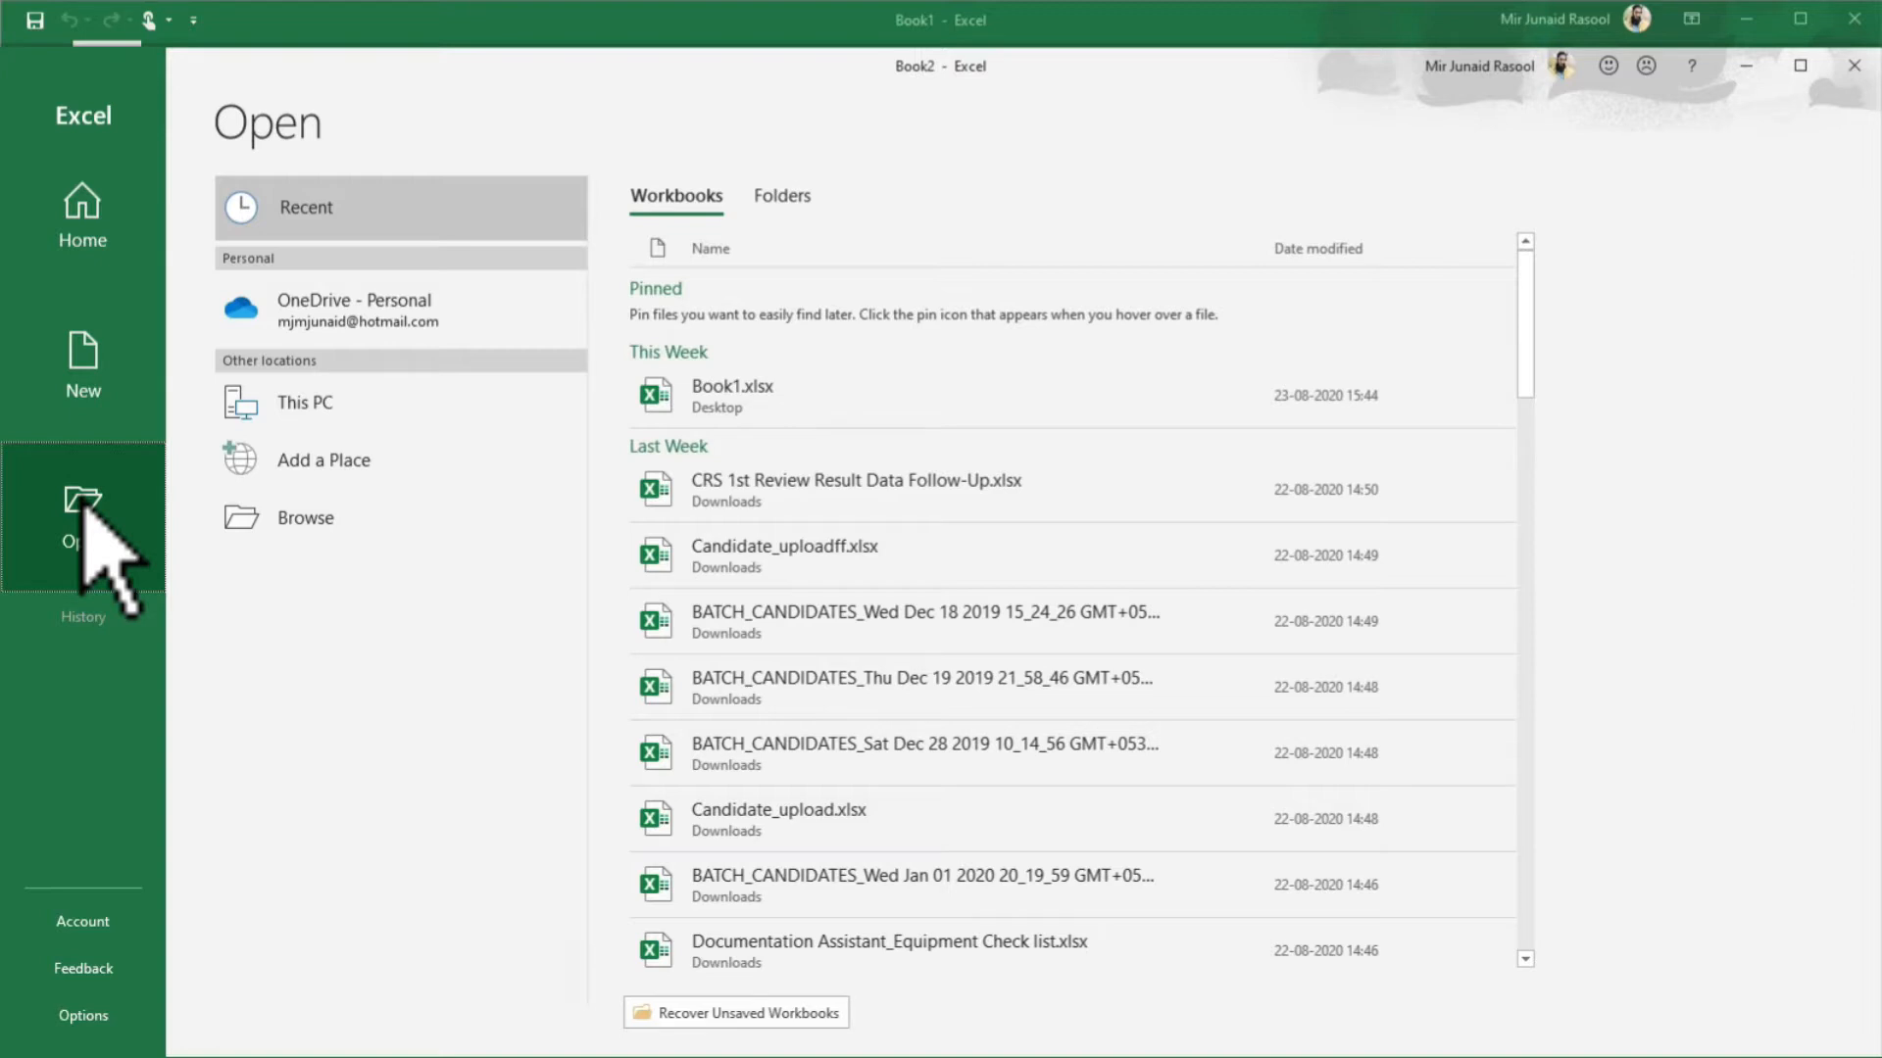
{"action": "left_click", "coordinate": [98, 216]}
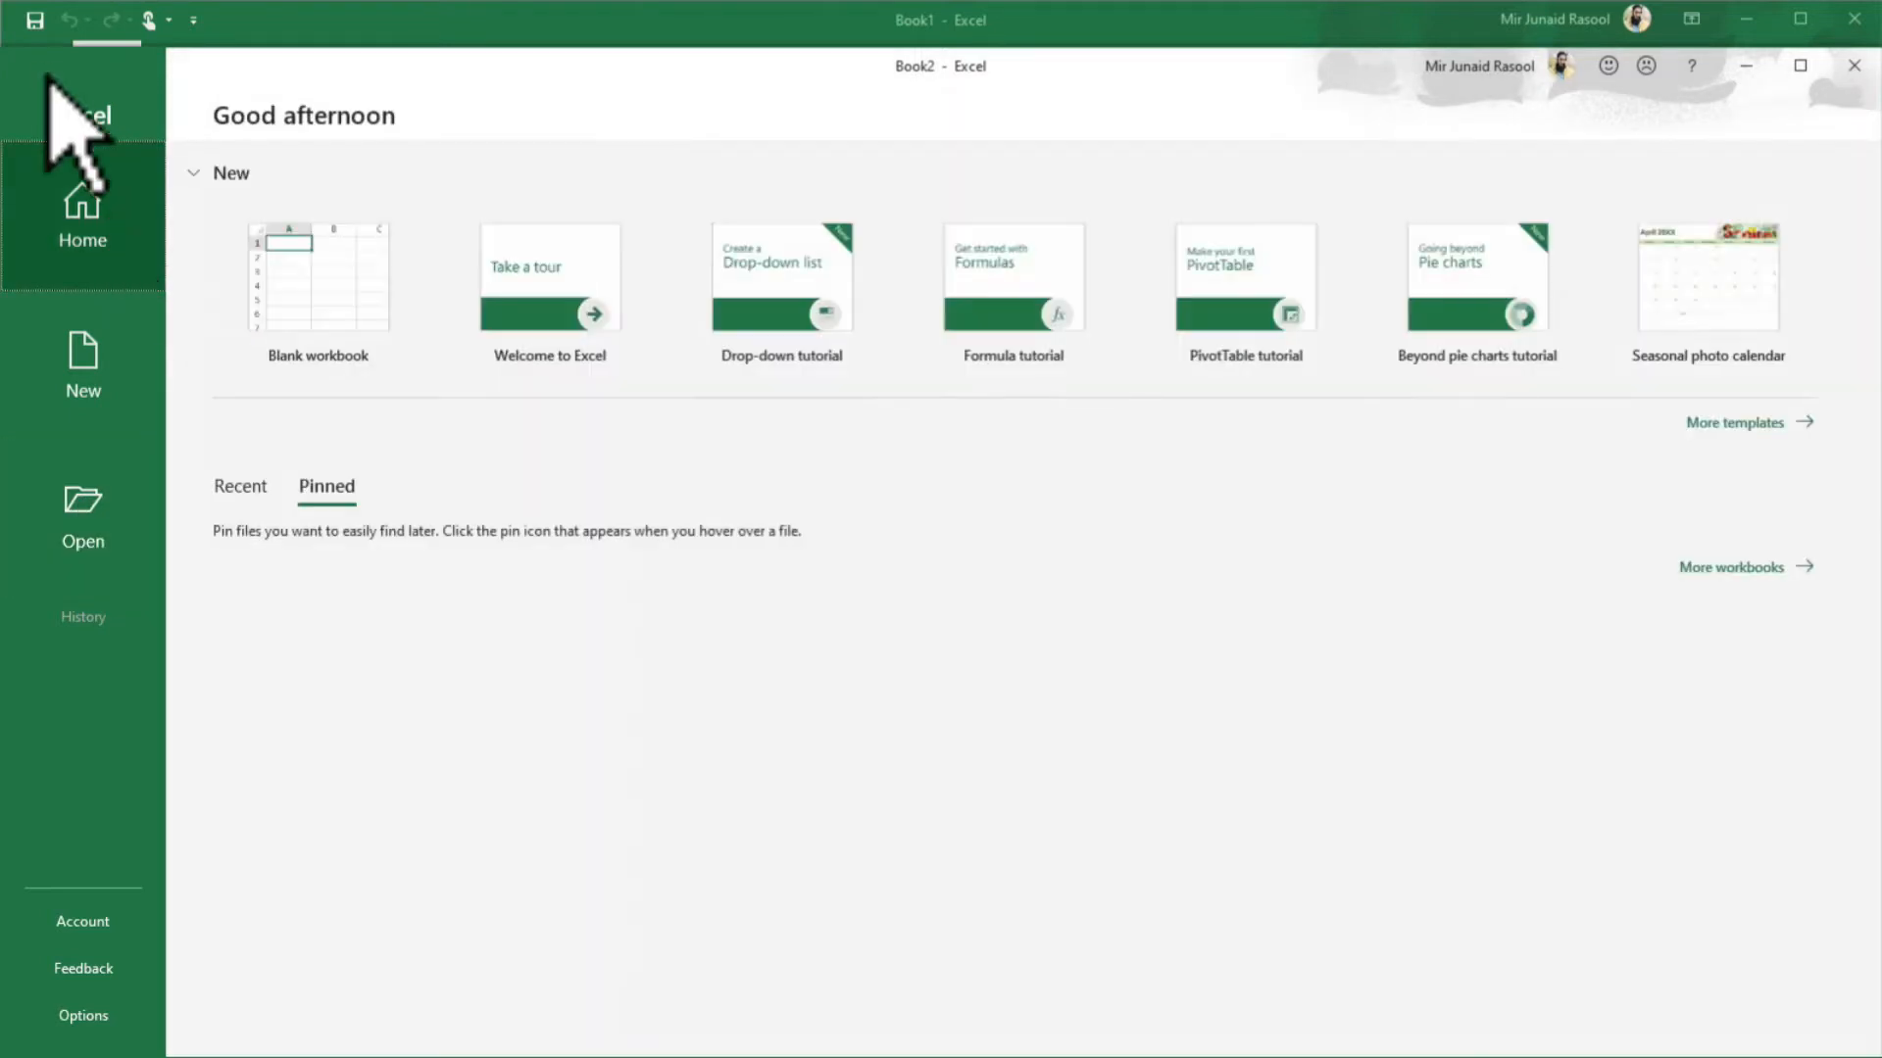
{"action": "left_click", "coordinate": [1855, 64]}
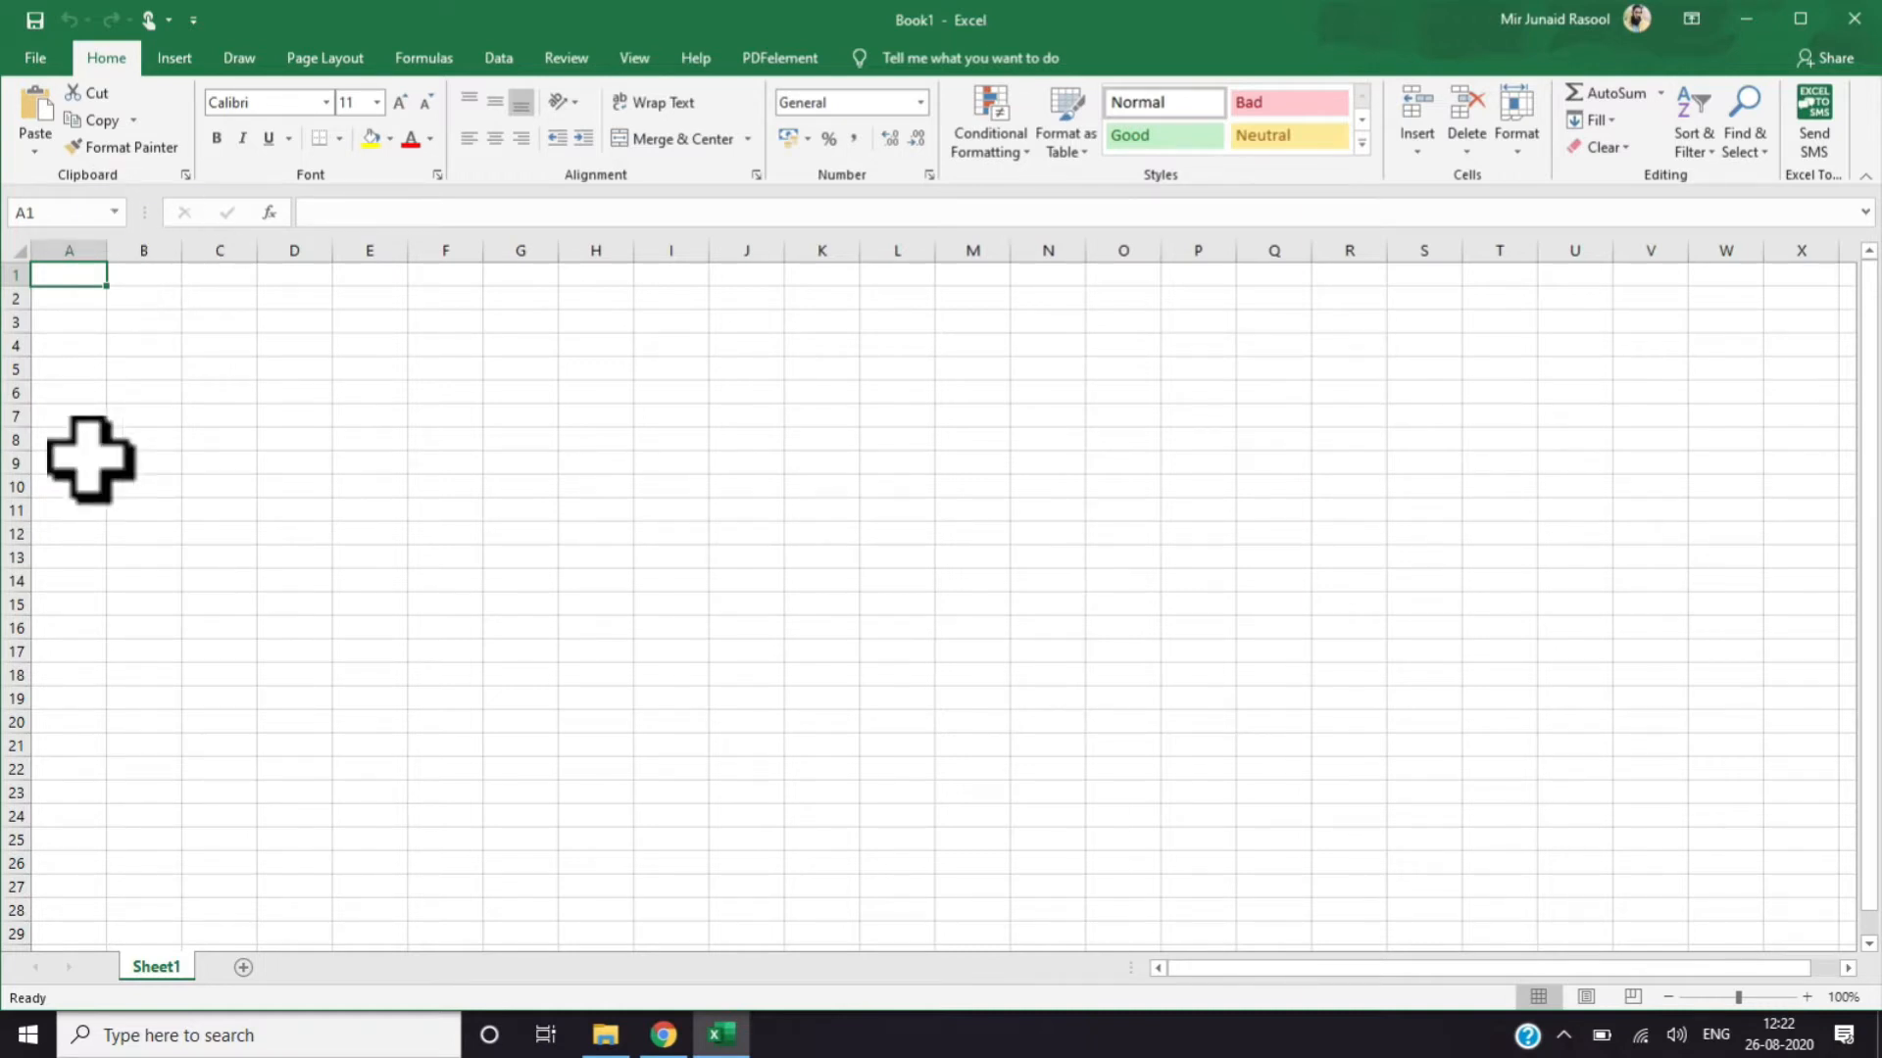
Add two new worksheets to the workbook and switch through all three sheets
{"action": "left_click", "coordinate": [243, 968]}
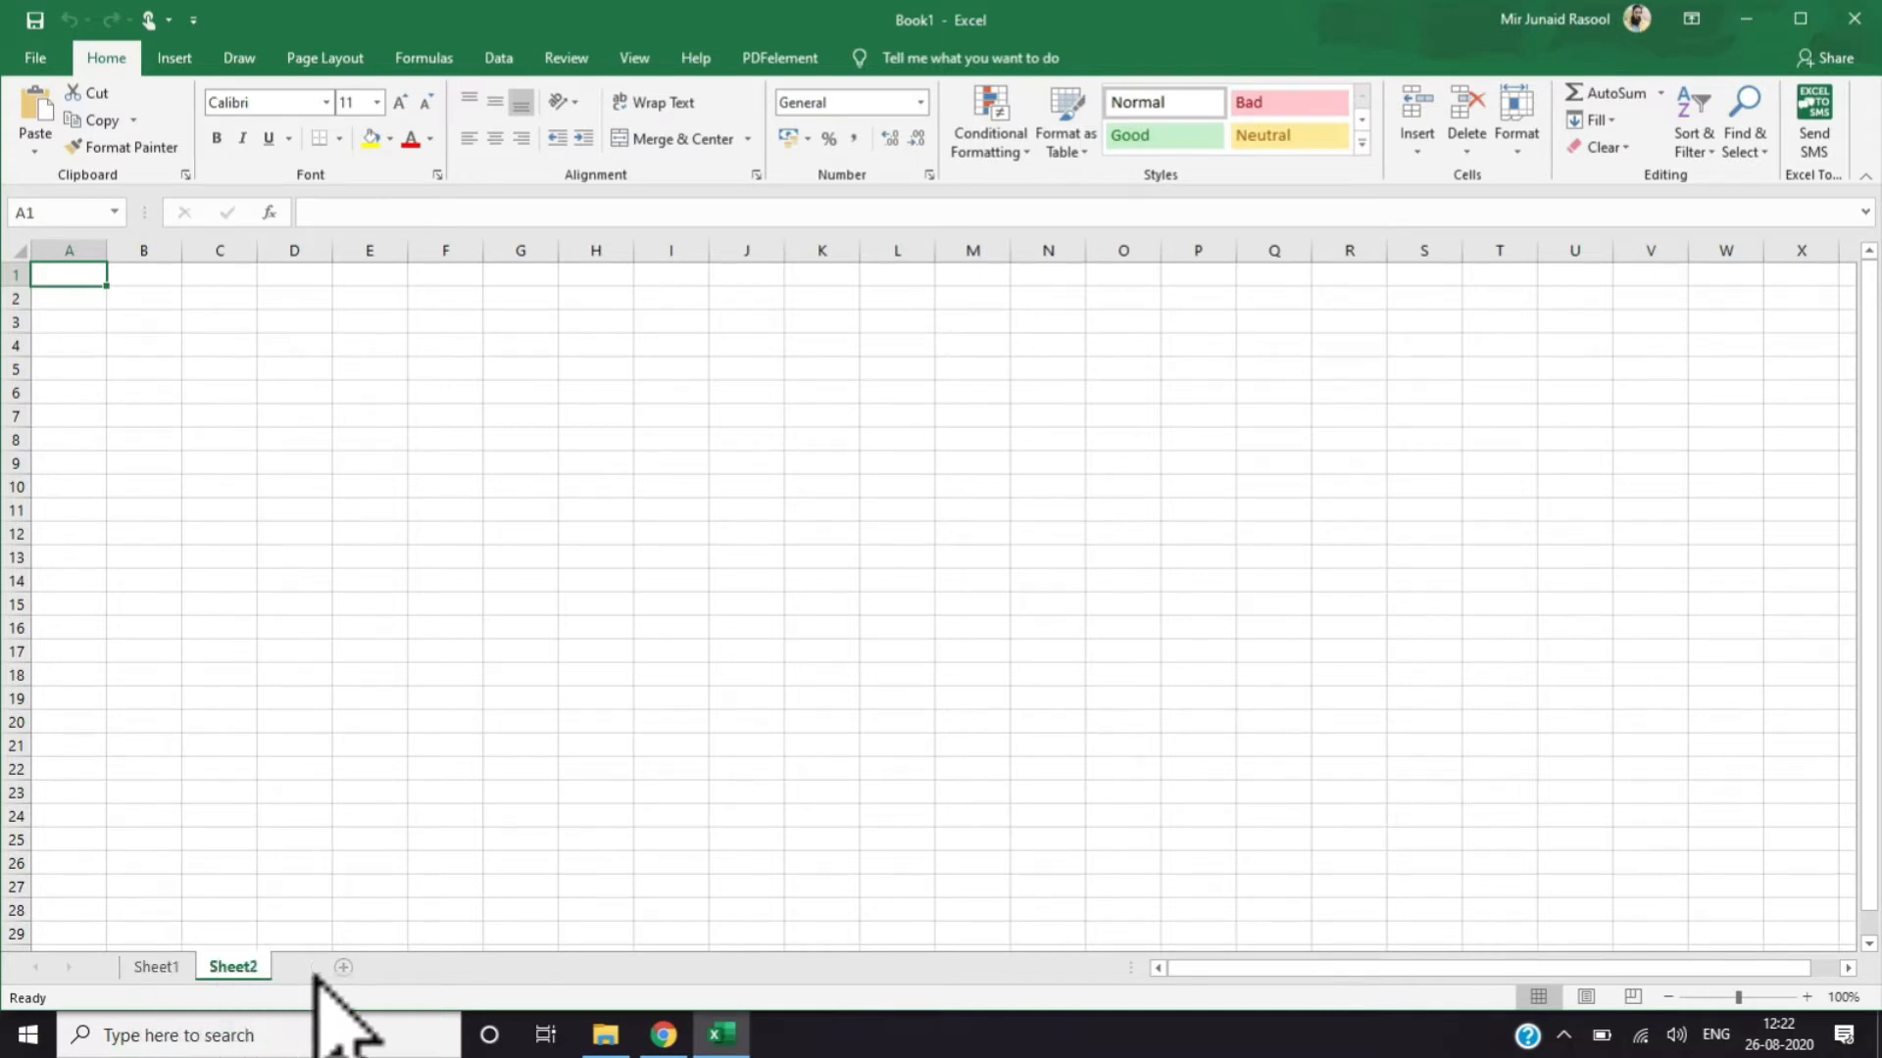
{"action": "left_click", "coordinate": [318, 969]}
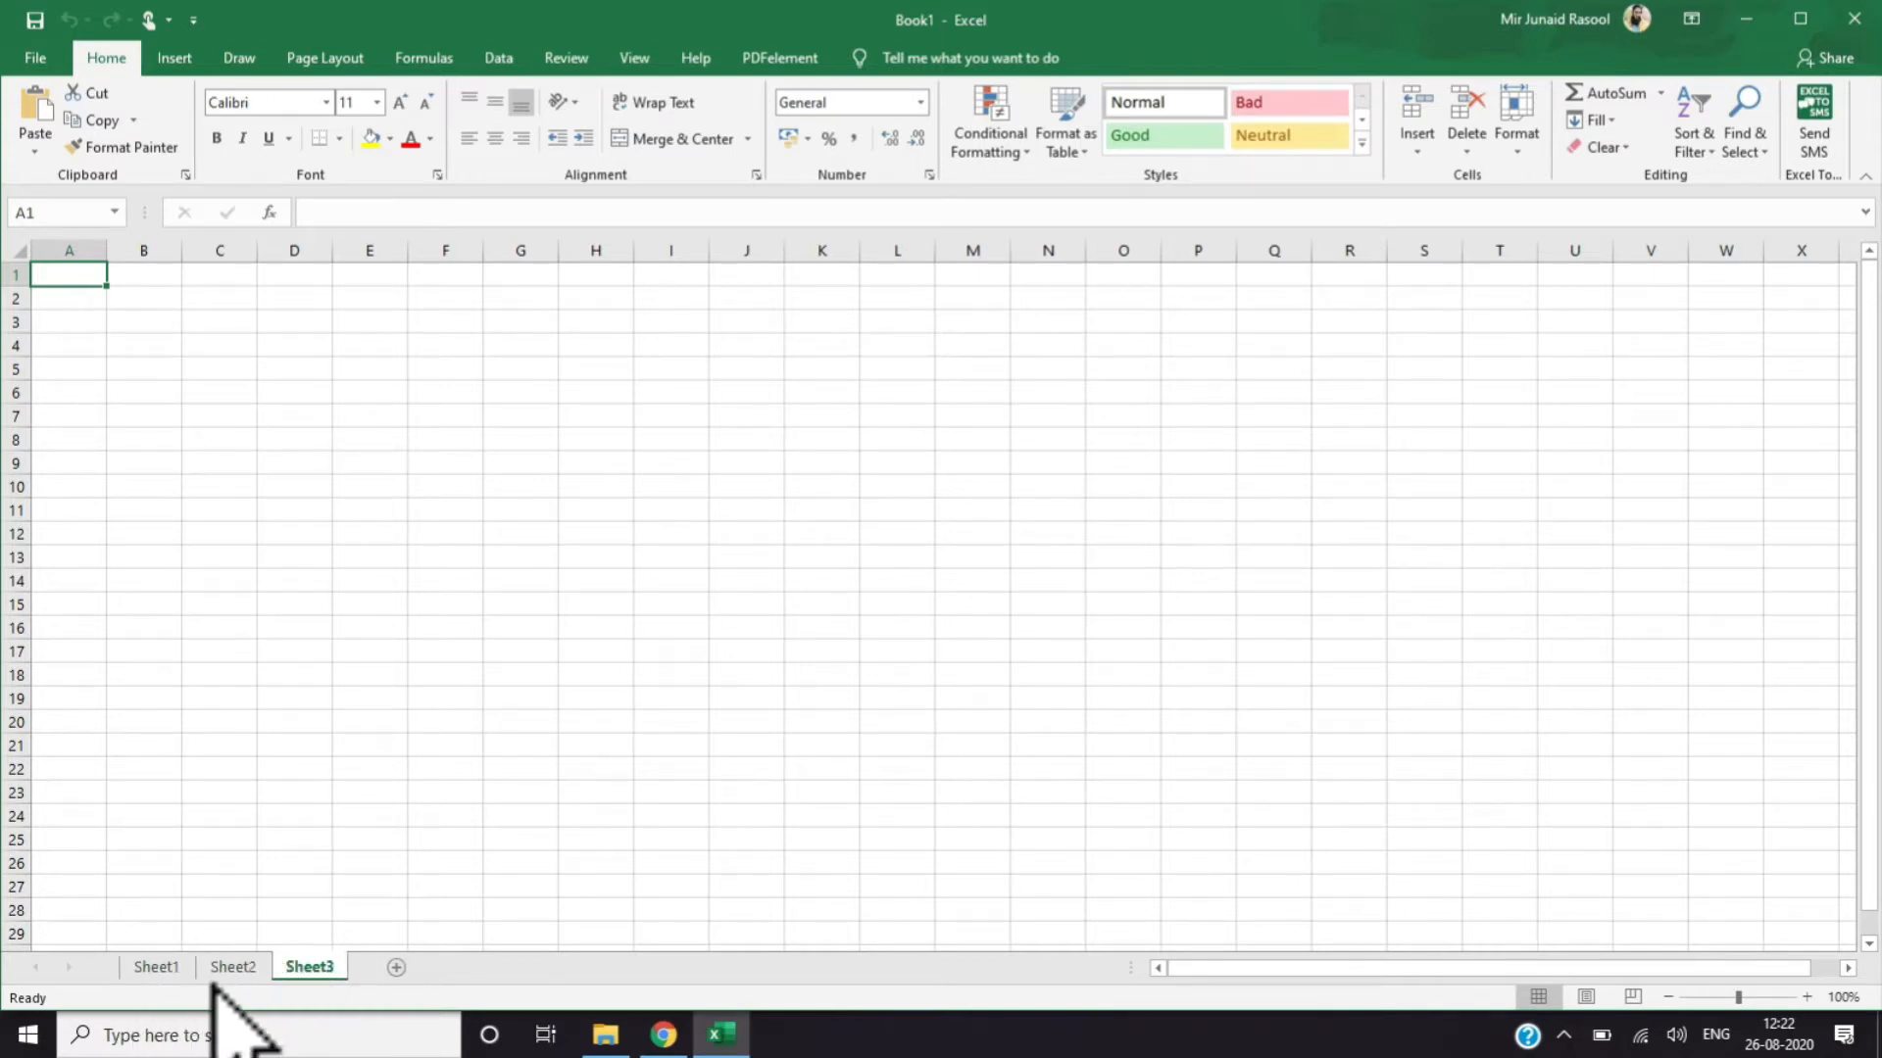
{"action": "left_click", "coordinate": [151, 970]}
{"action": "left_click", "coordinate": [233, 972]}
{"action": "left_click", "coordinate": [297, 967]}
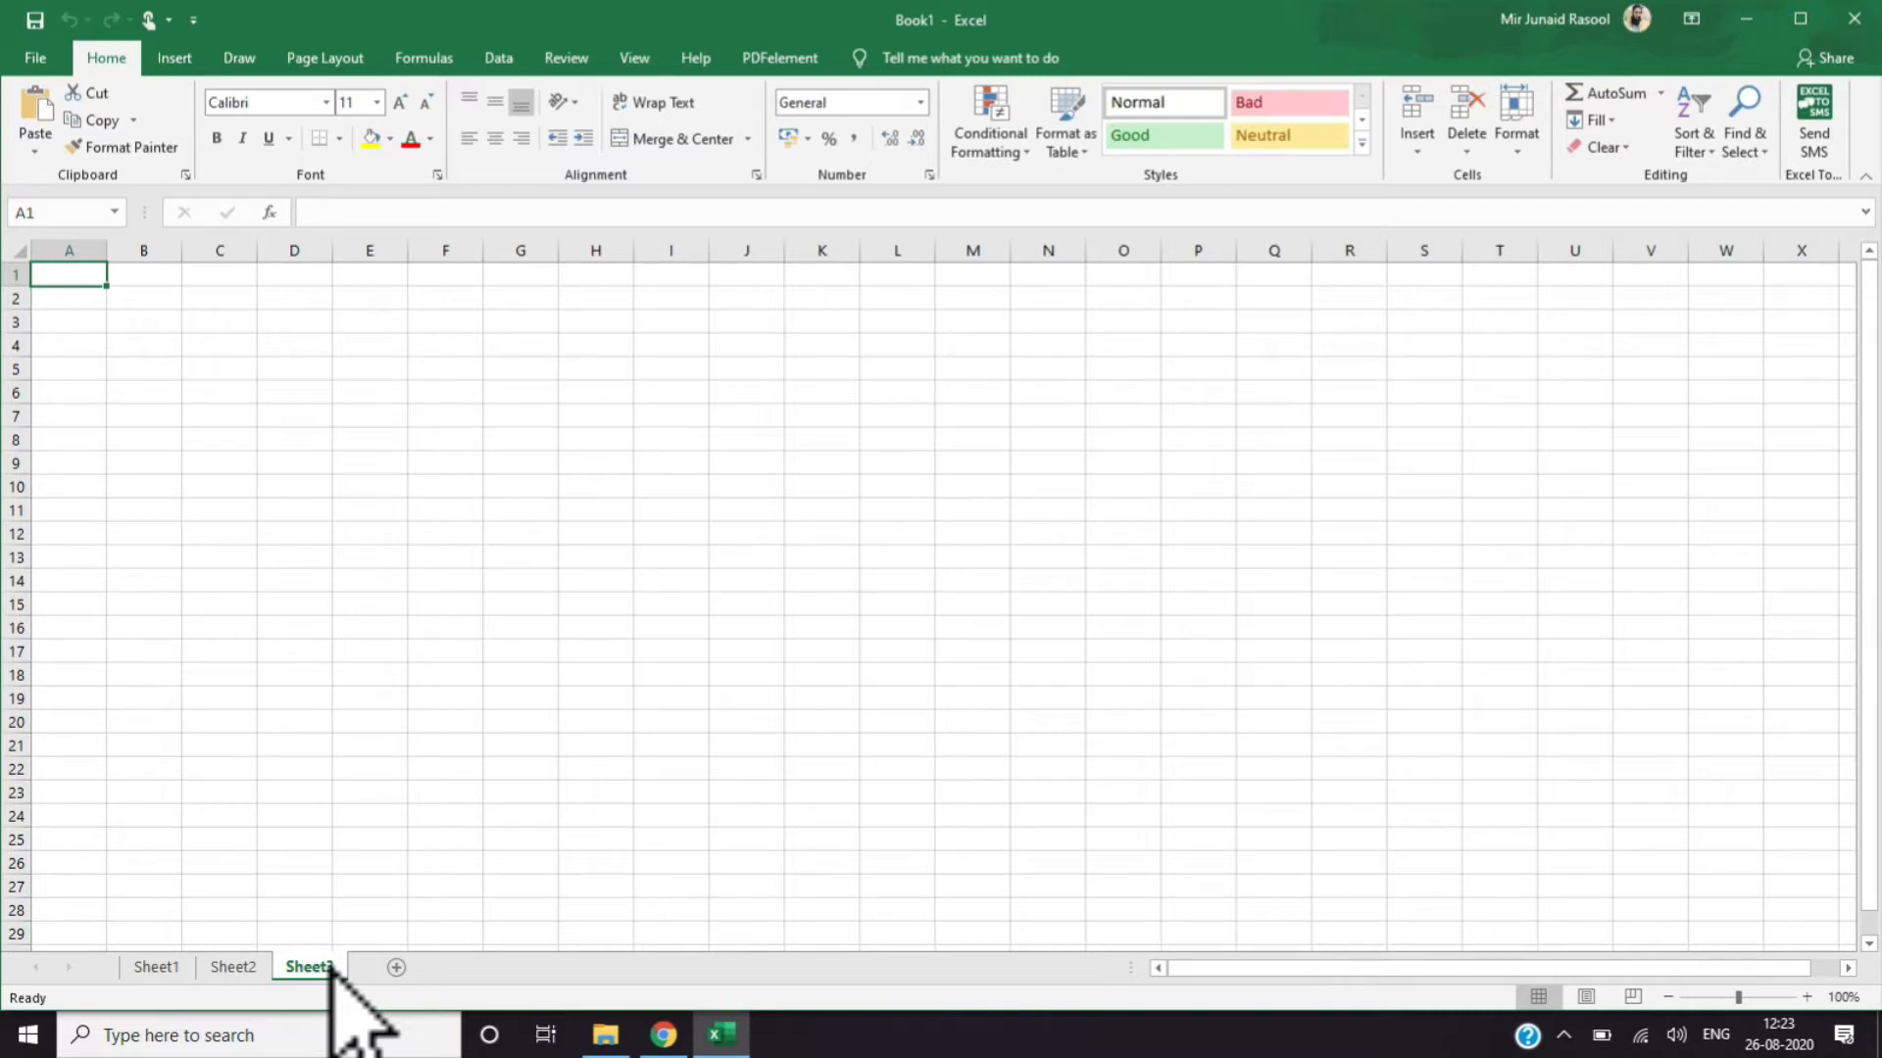
Delete Sheet3 and Sheet2 from the workbook, keeping only Sheet1
{"action": "right_click", "coordinate": [331, 967]}
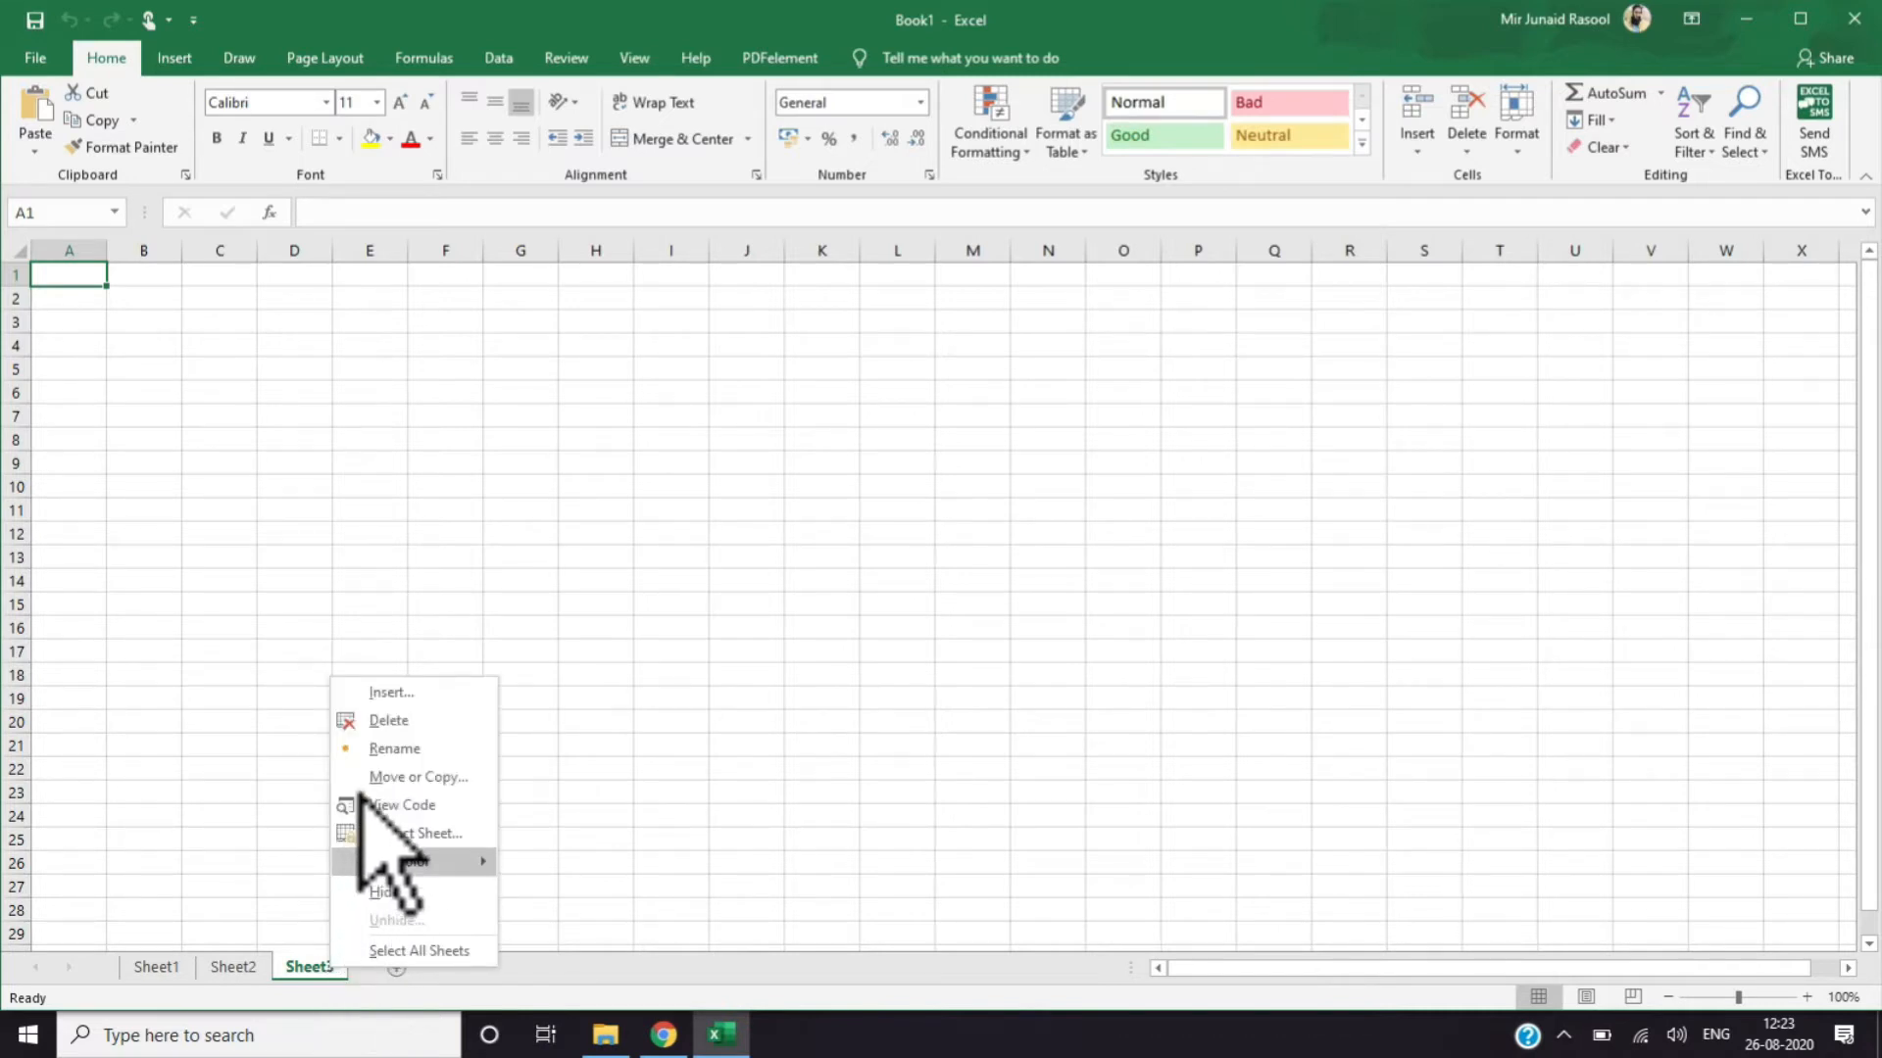
{"action": "left_click", "coordinate": [373, 720]}
{"action": "right_click", "coordinate": [235, 968]}
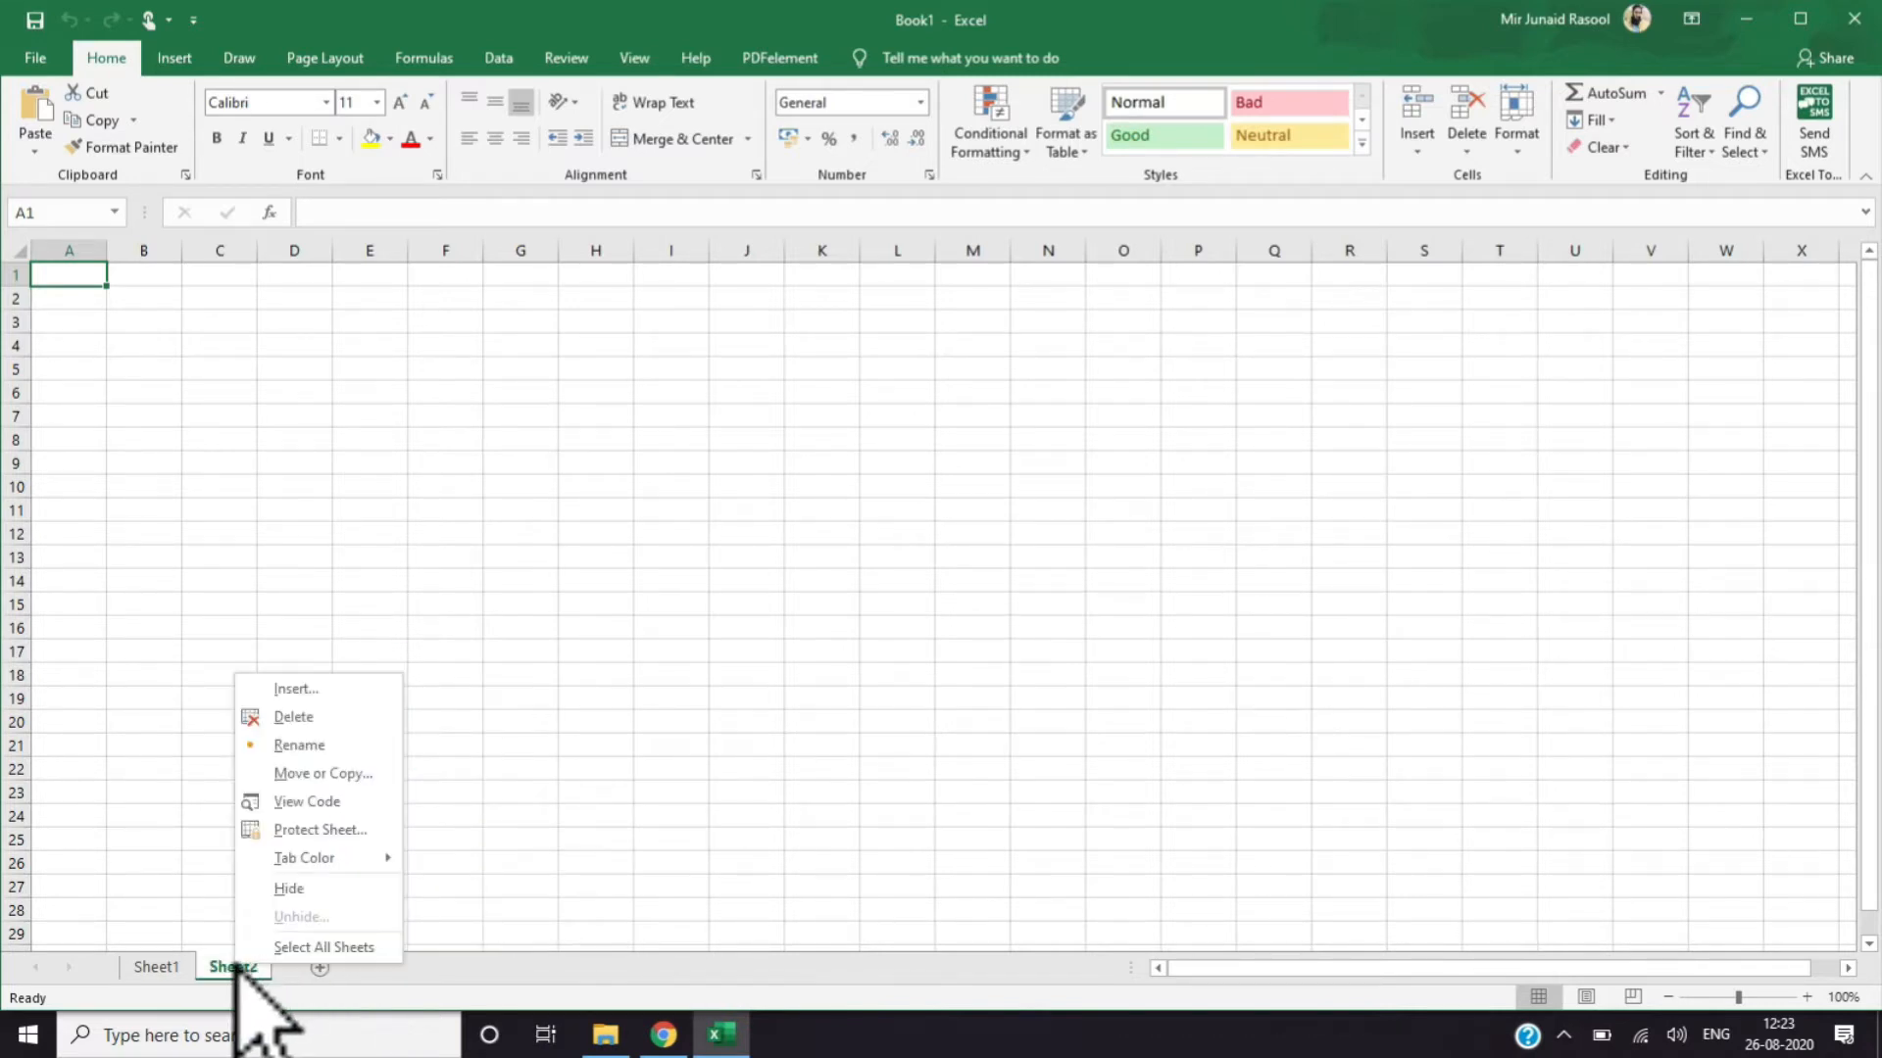
{"action": "left_click", "coordinate": [284, 717]}
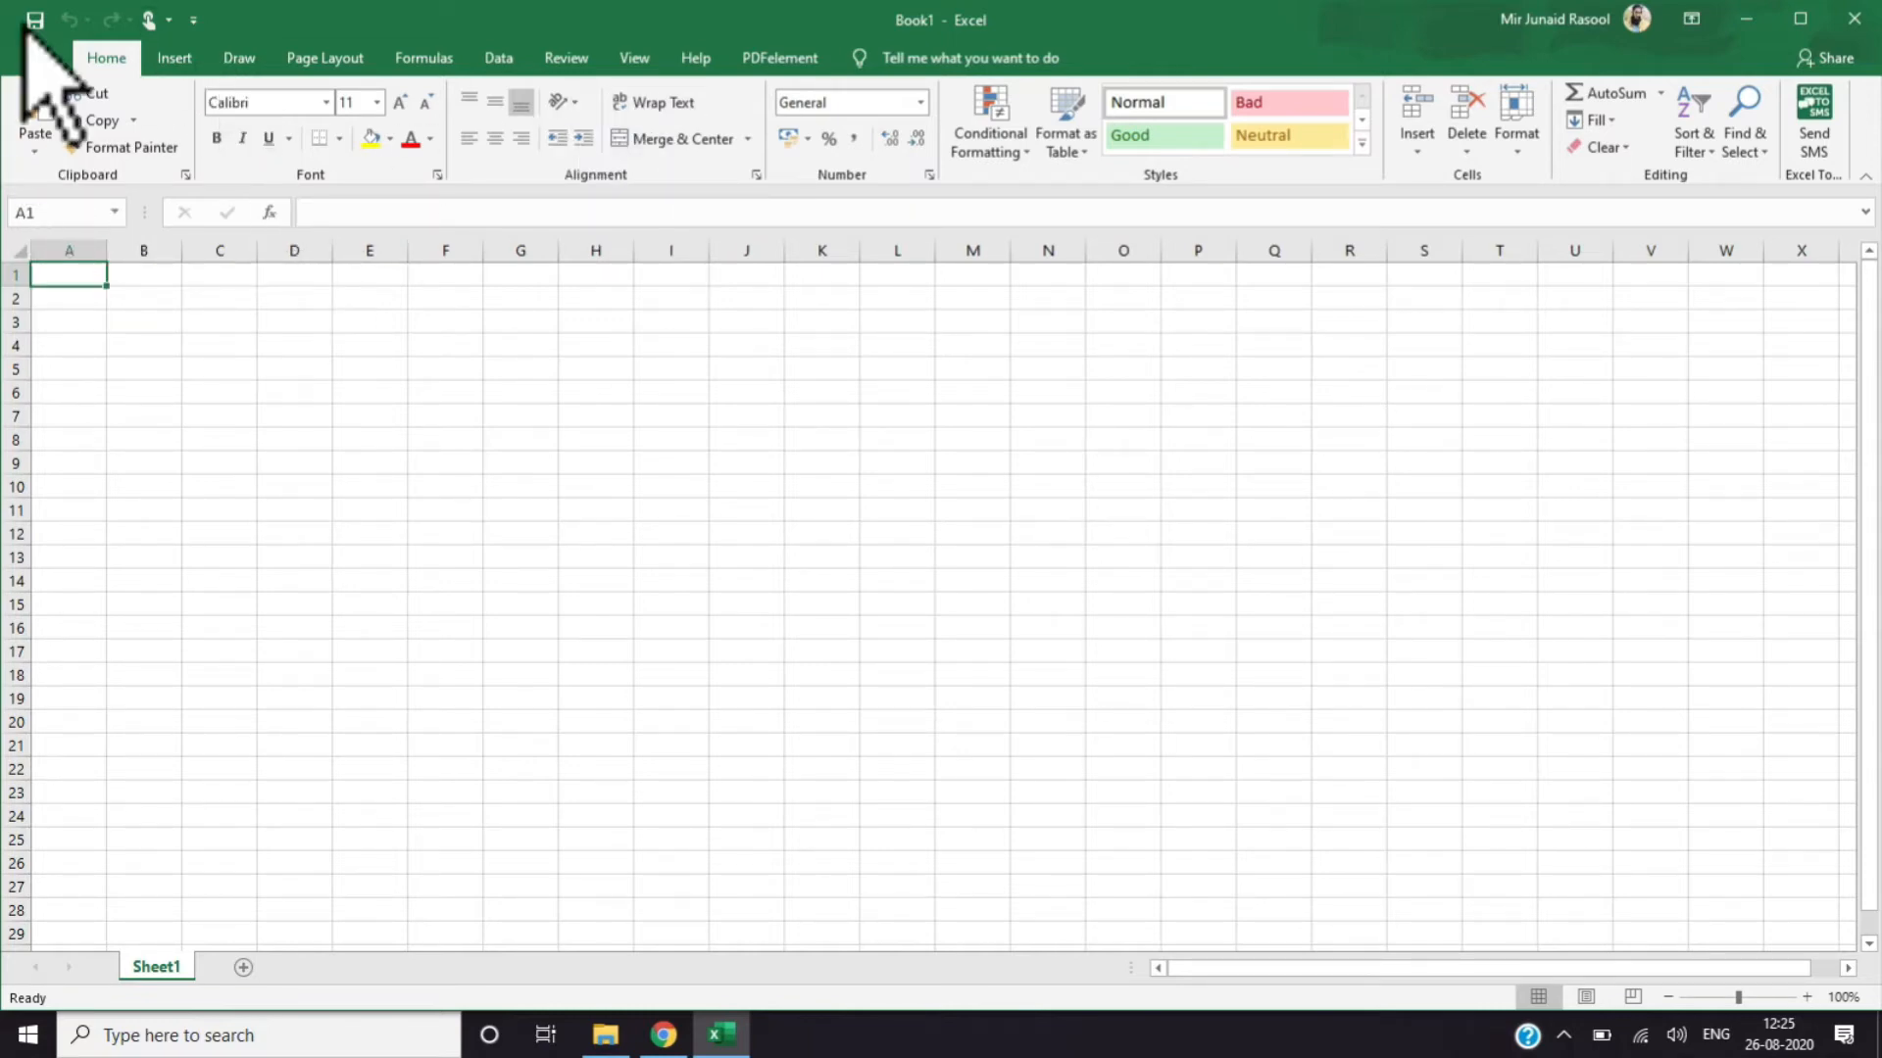
View the workbook's file commands and the list of pinned files, and return to the worksheet
{"action": "left_click", "coordinate": [35, 57]}
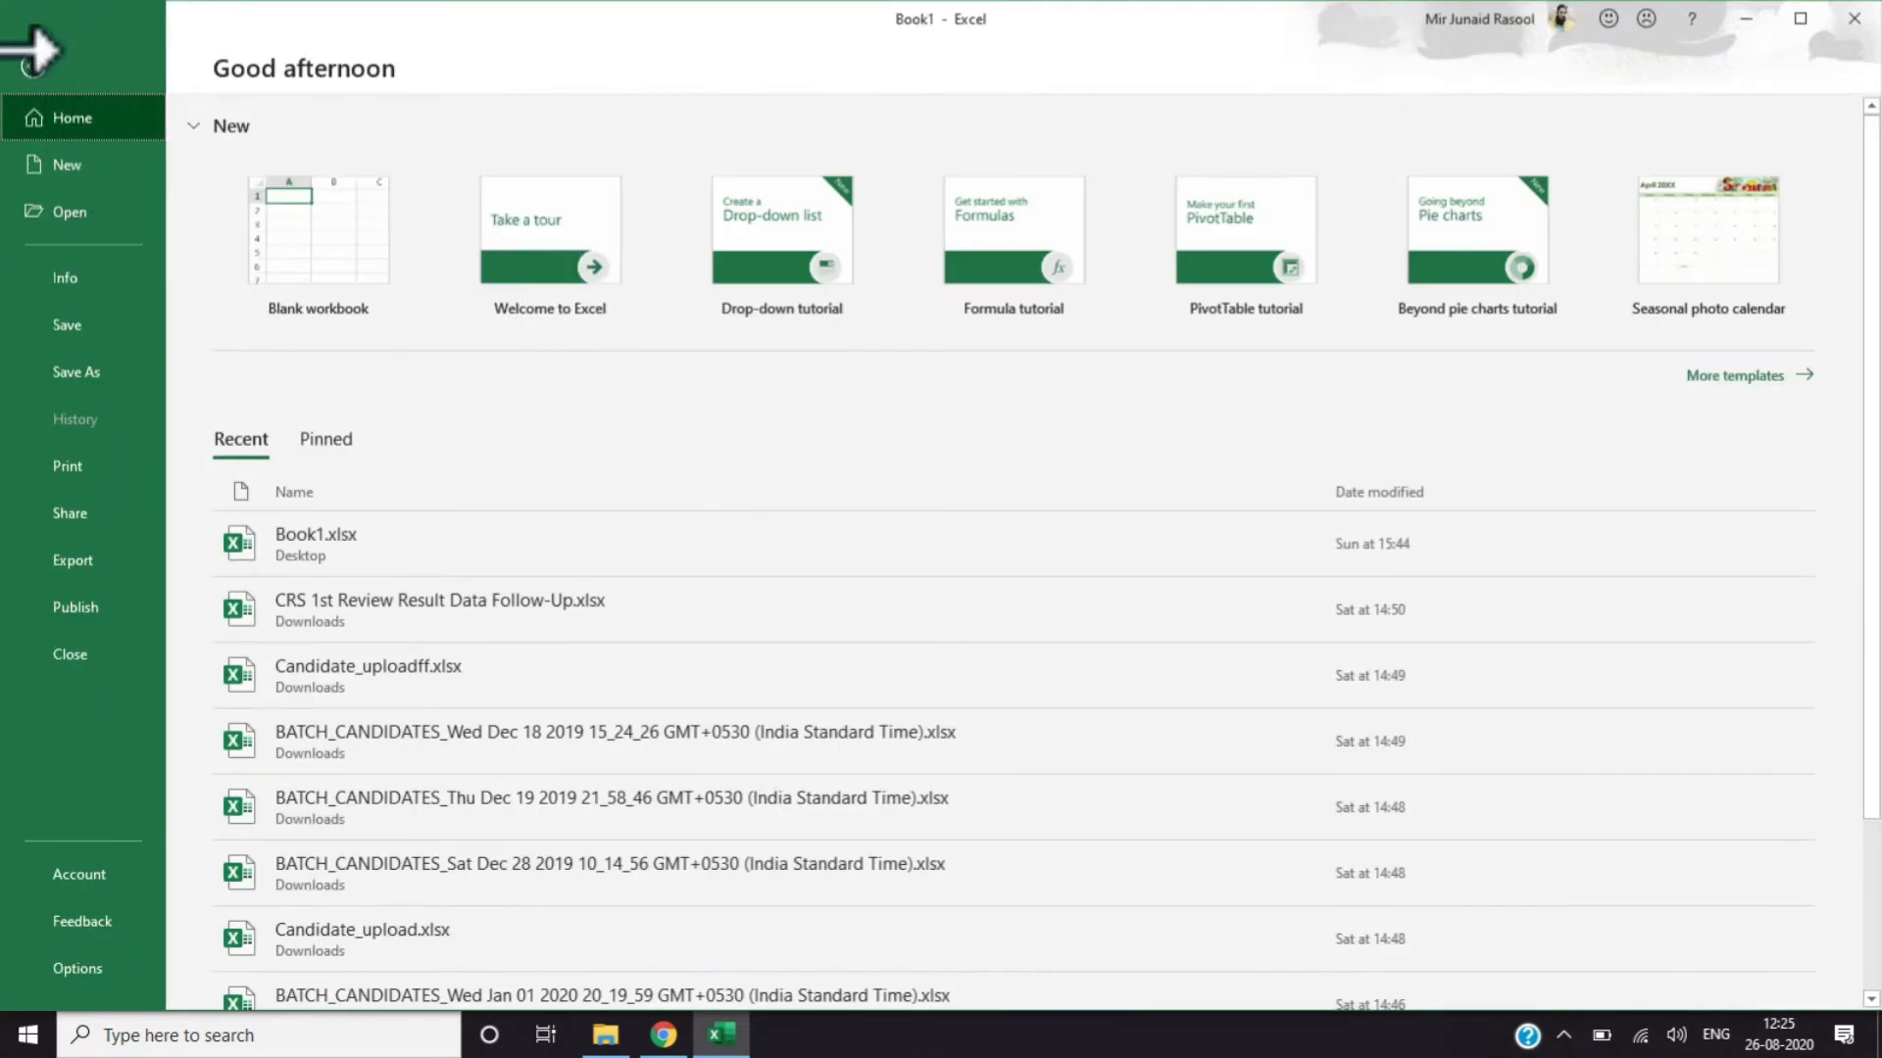
{"action": "left_click", "coordinate": [329, 439]}
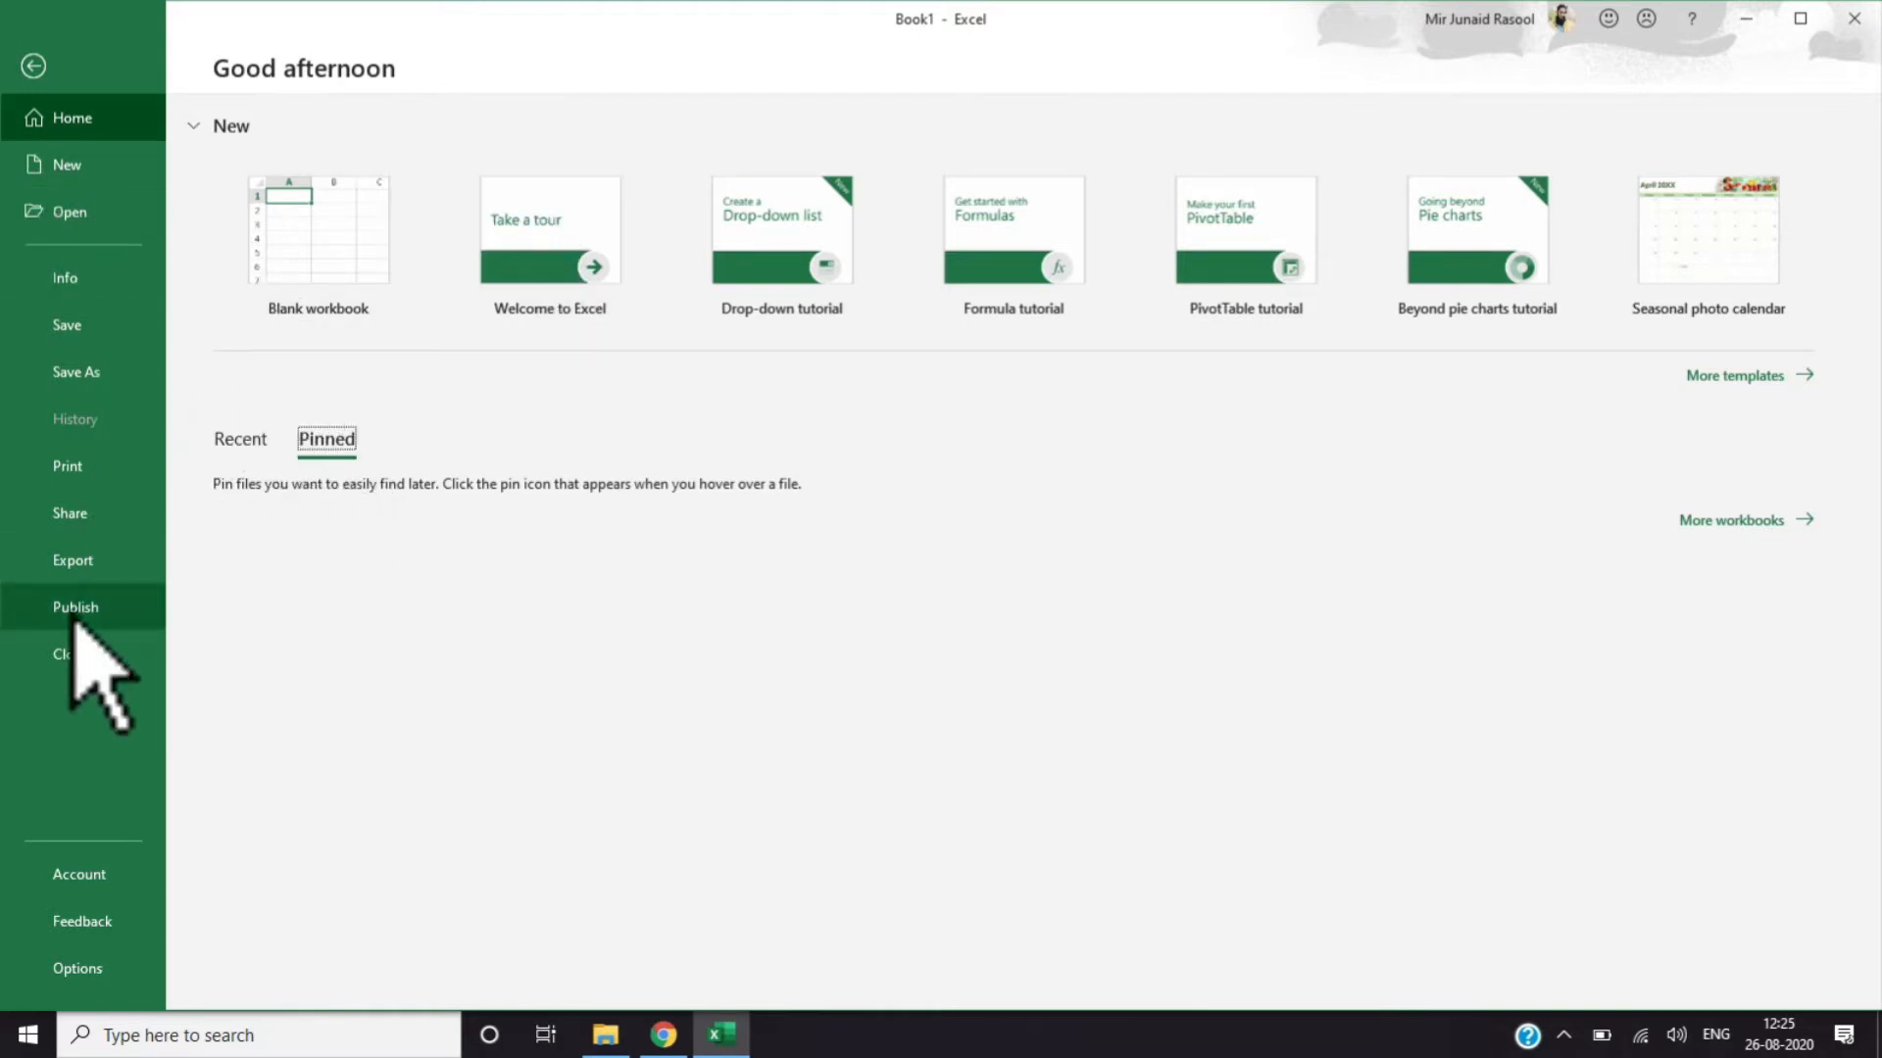
{"action": "left_click", "coordinate": [36, 77]}
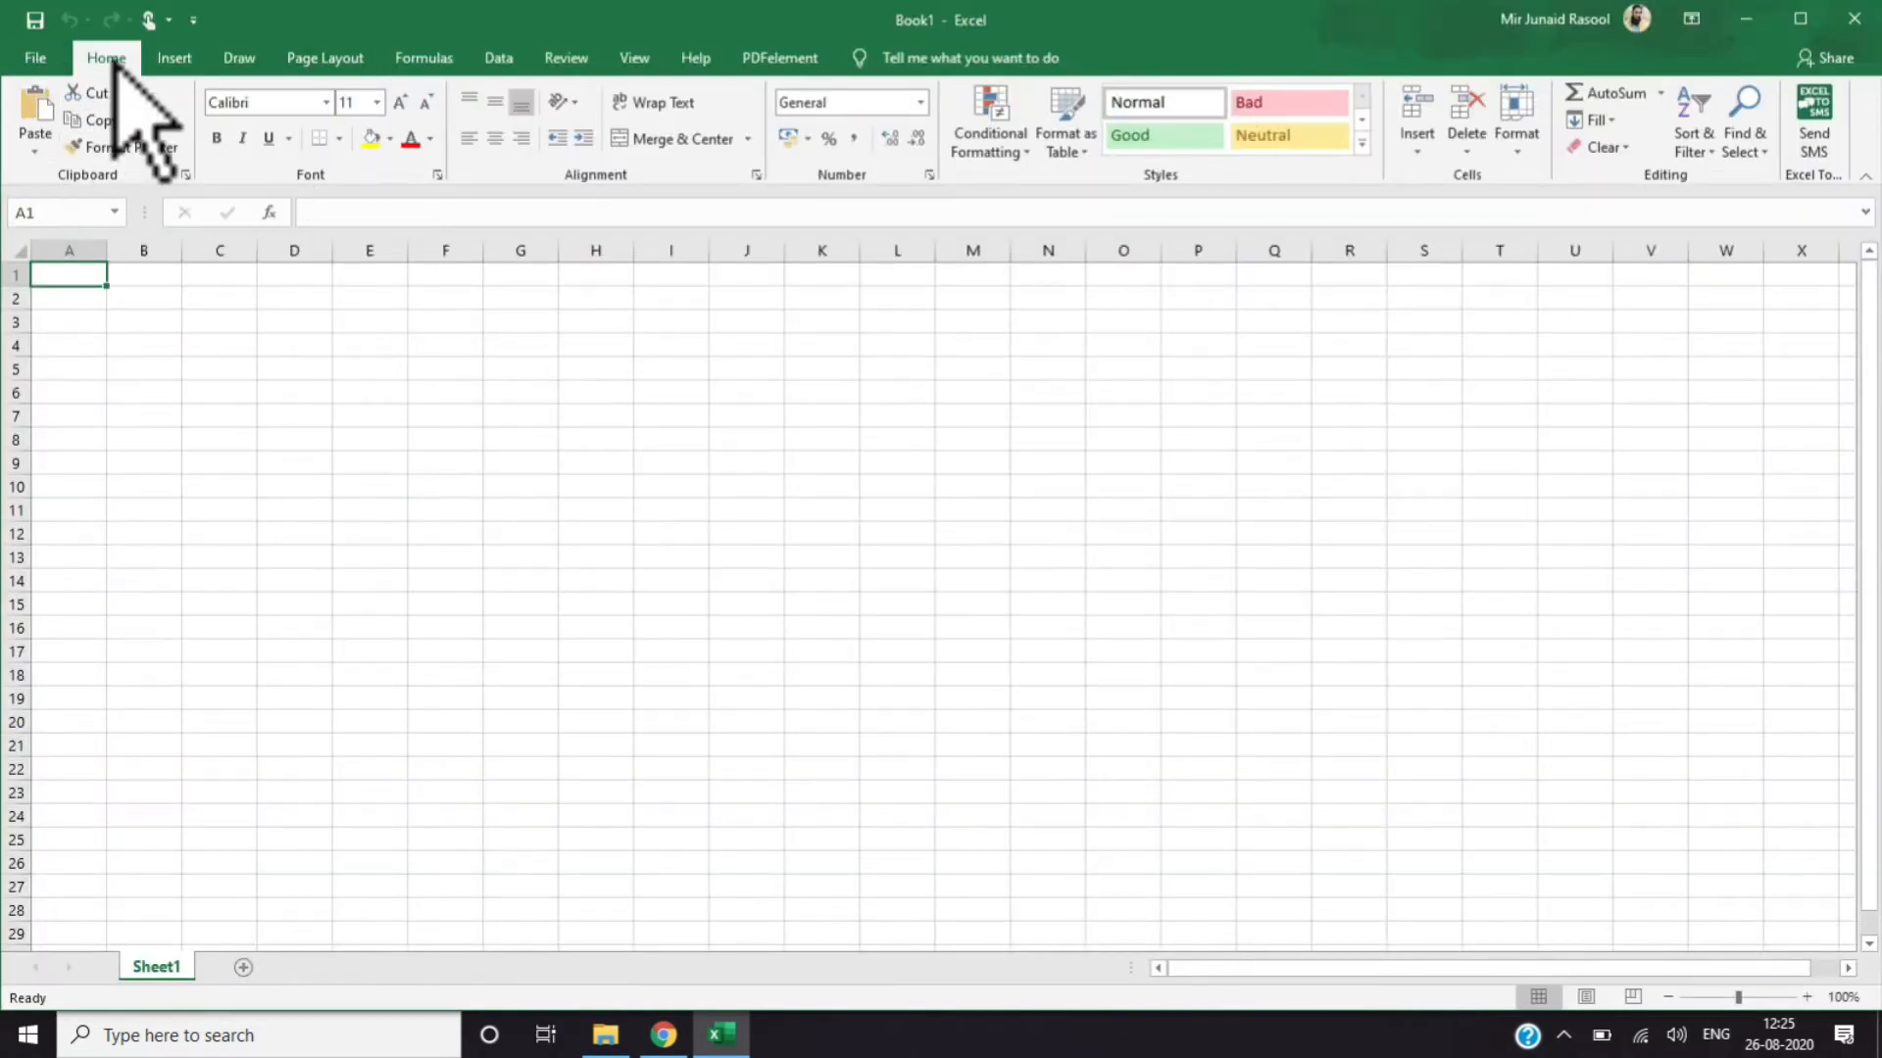
Look over the available Paste options, including Keep Text Only, Use Text Import Wizard and Paste Special
{"action": "left_click", "coordinate": [34, 150]}
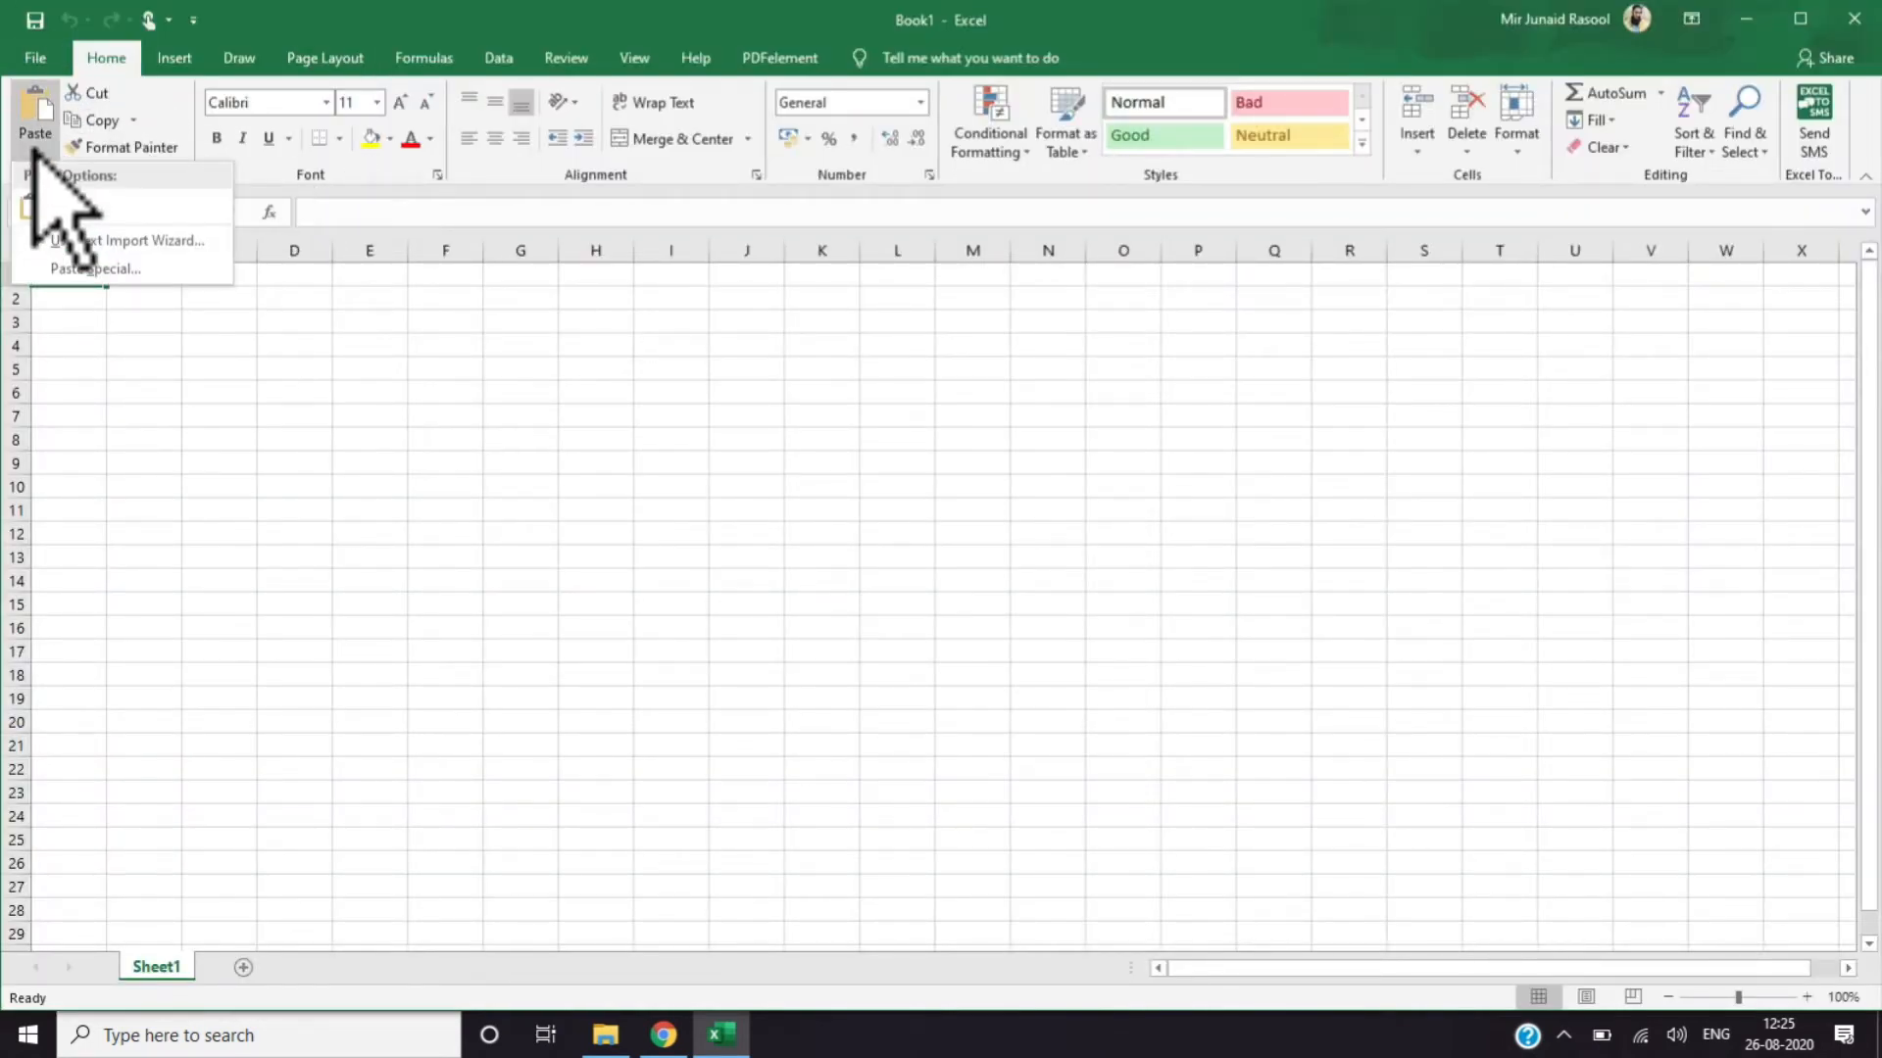
{"action": "left_click", "coordinate": [120, 380]}
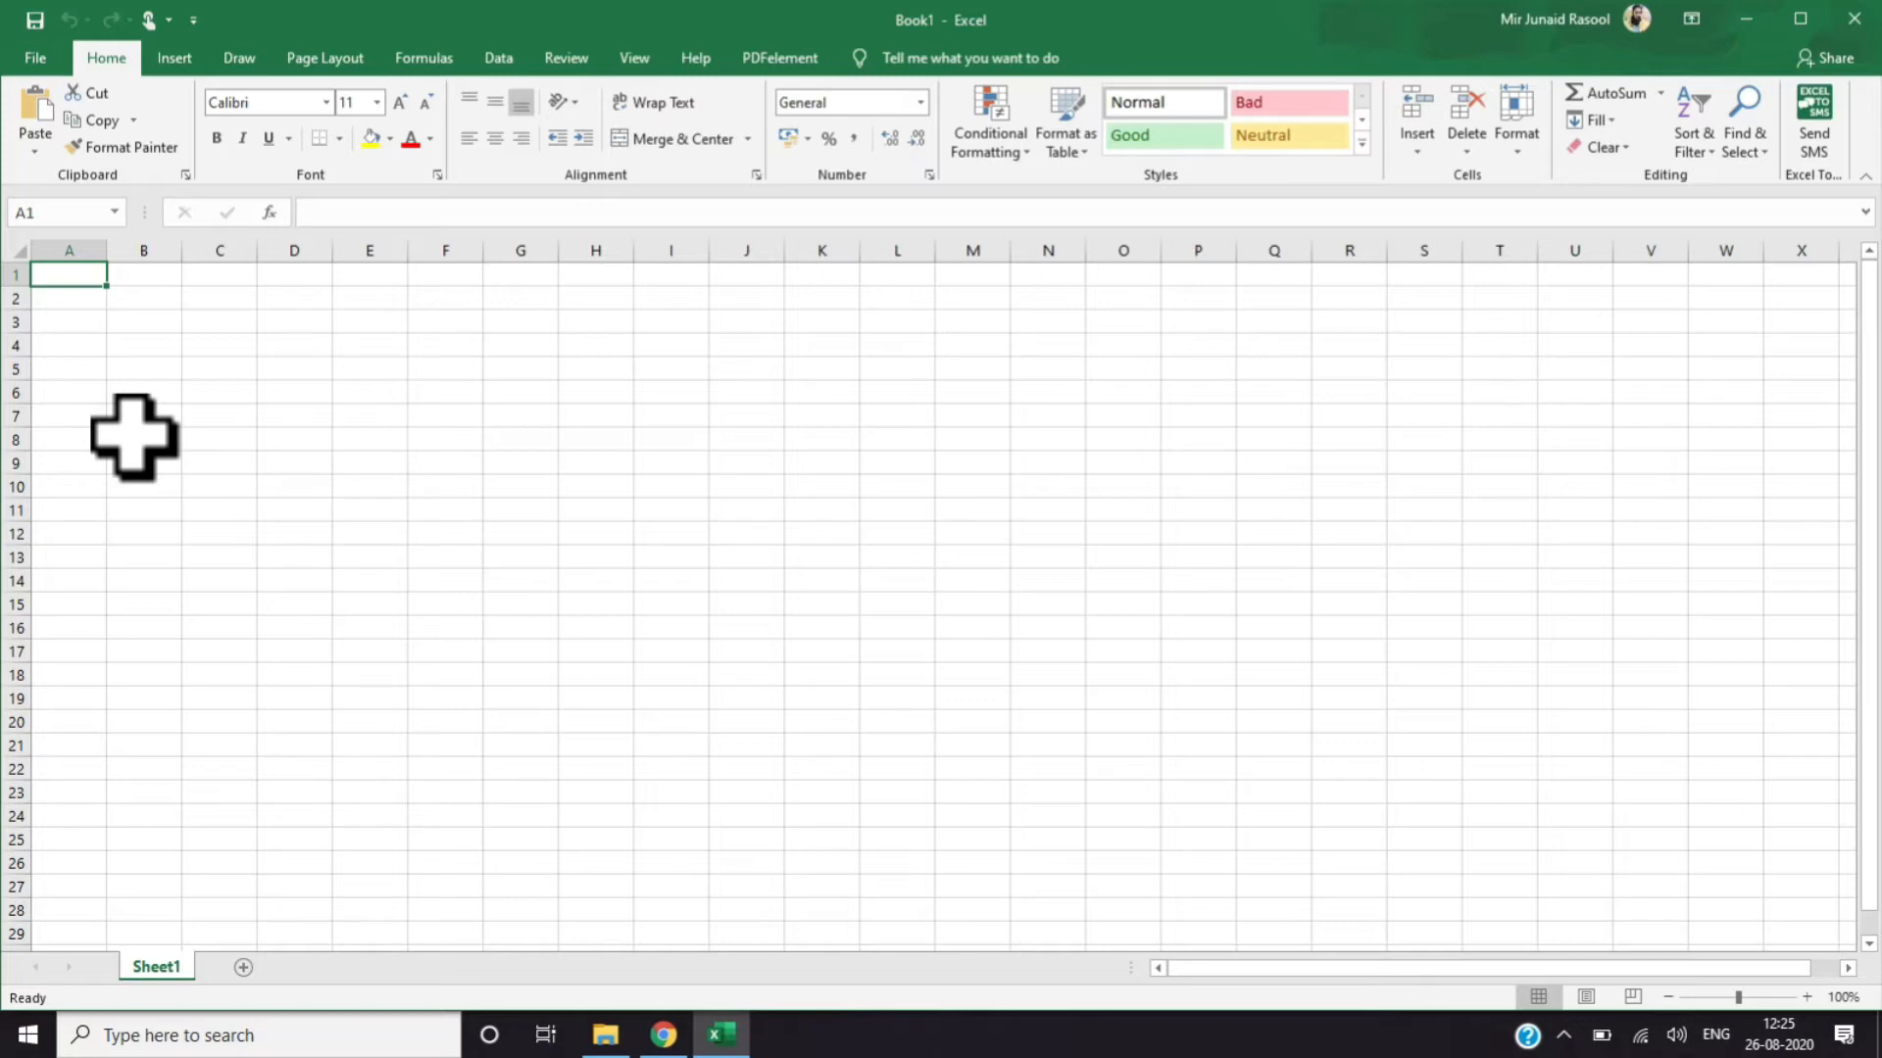
{"action": "left_click", "coordinate": [39, 137]}
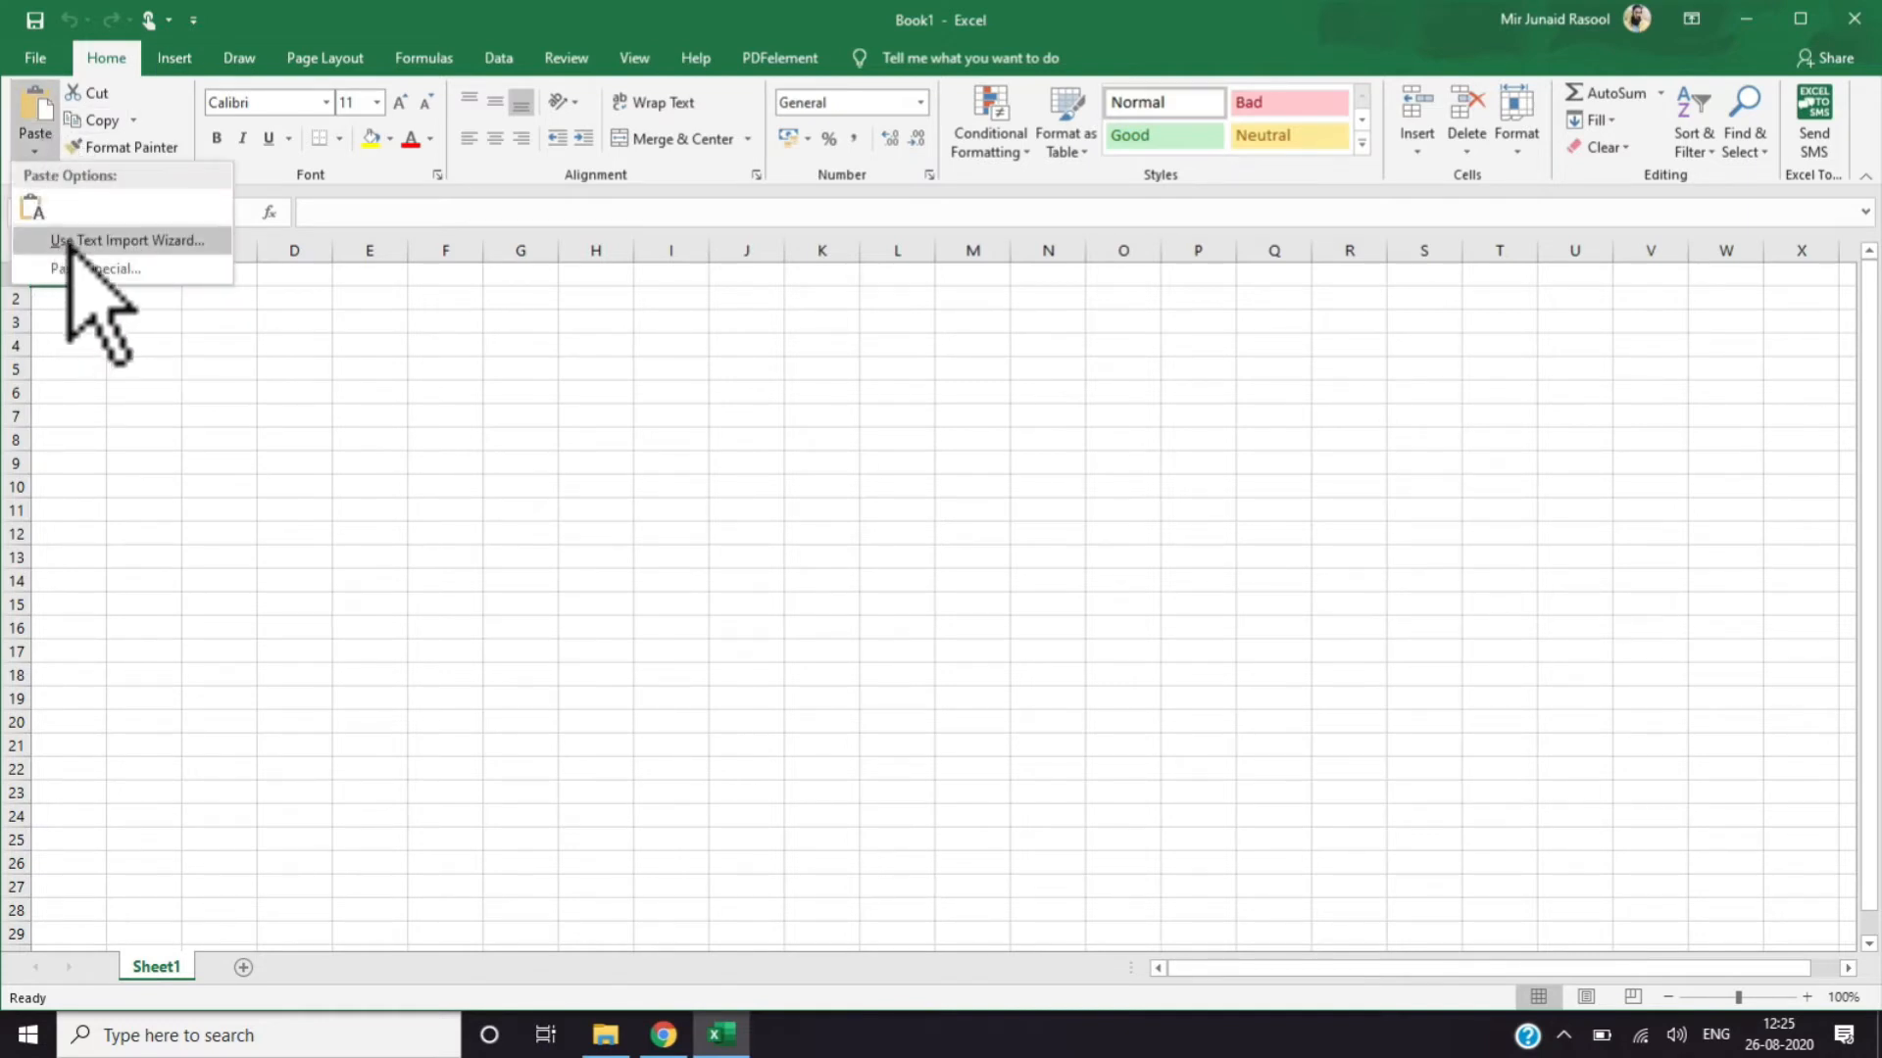
{"action": "left_click", "coordinate": [37, 153]}
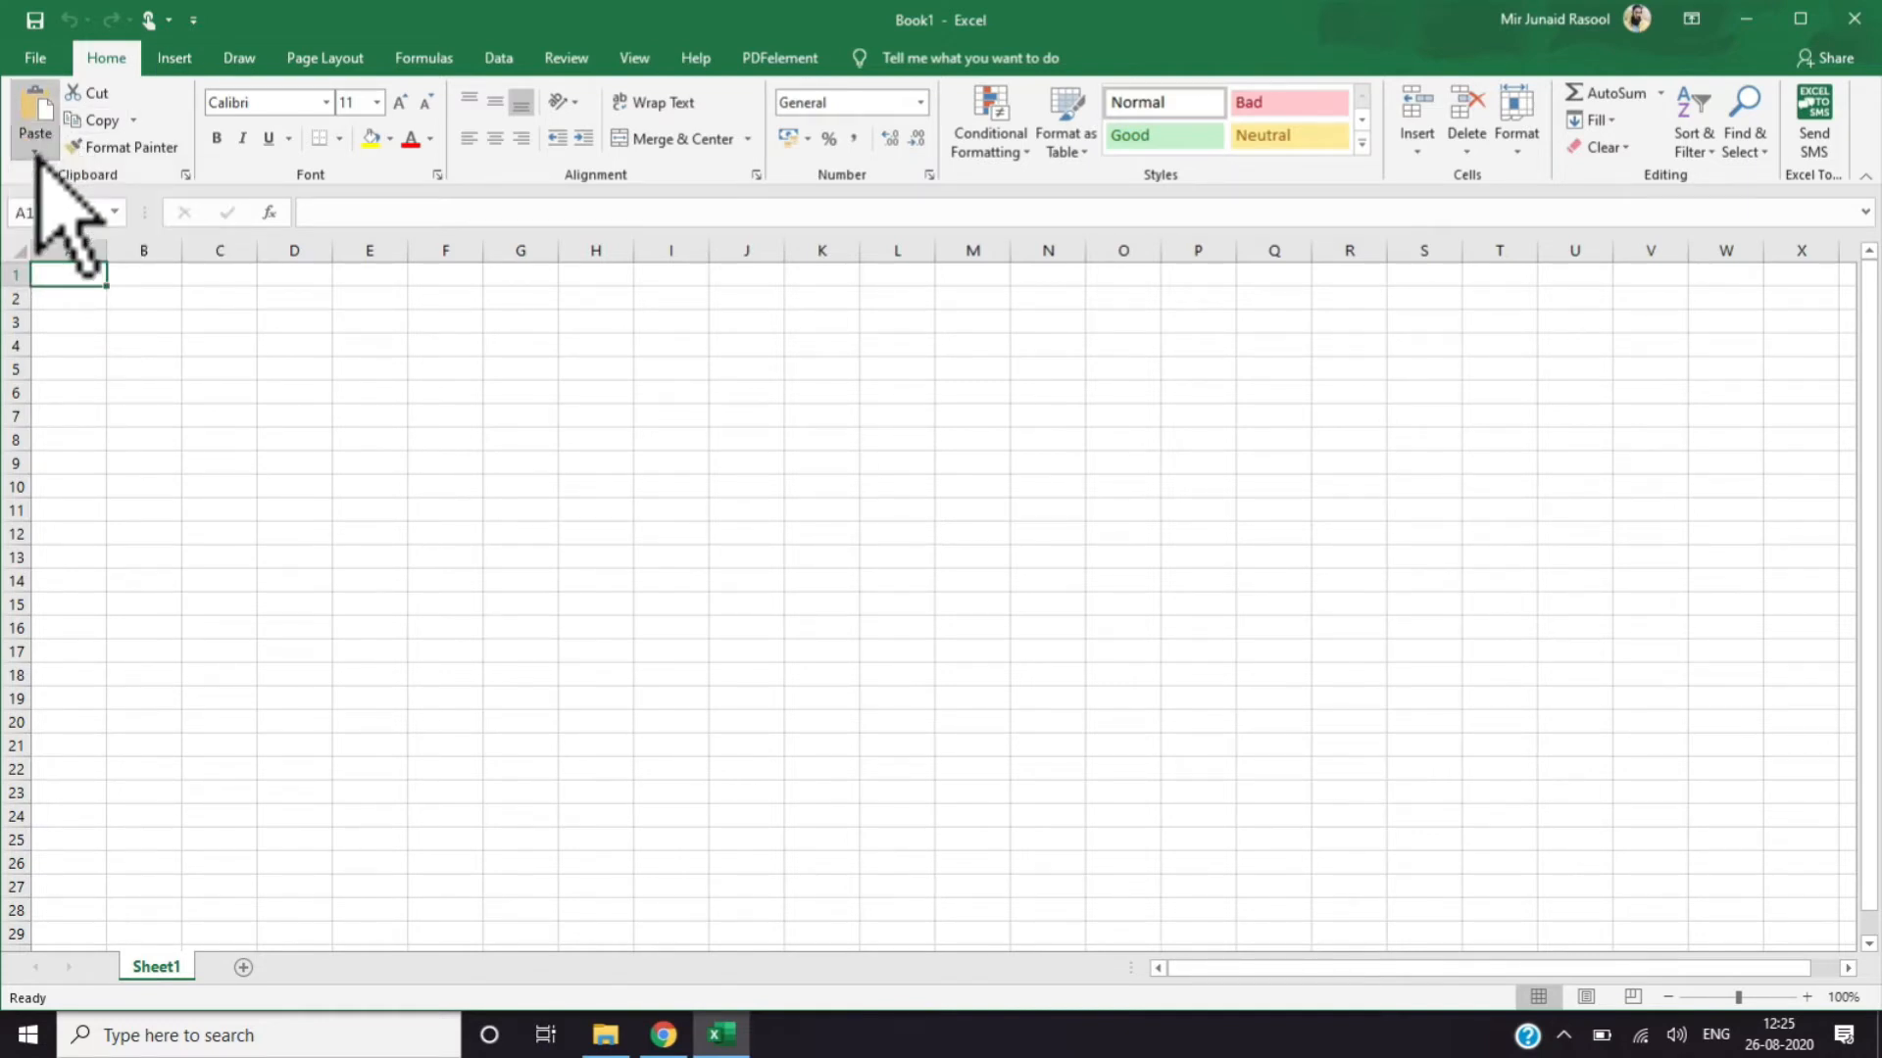
{"action": "left_click", "coordinate": [37, 153]}
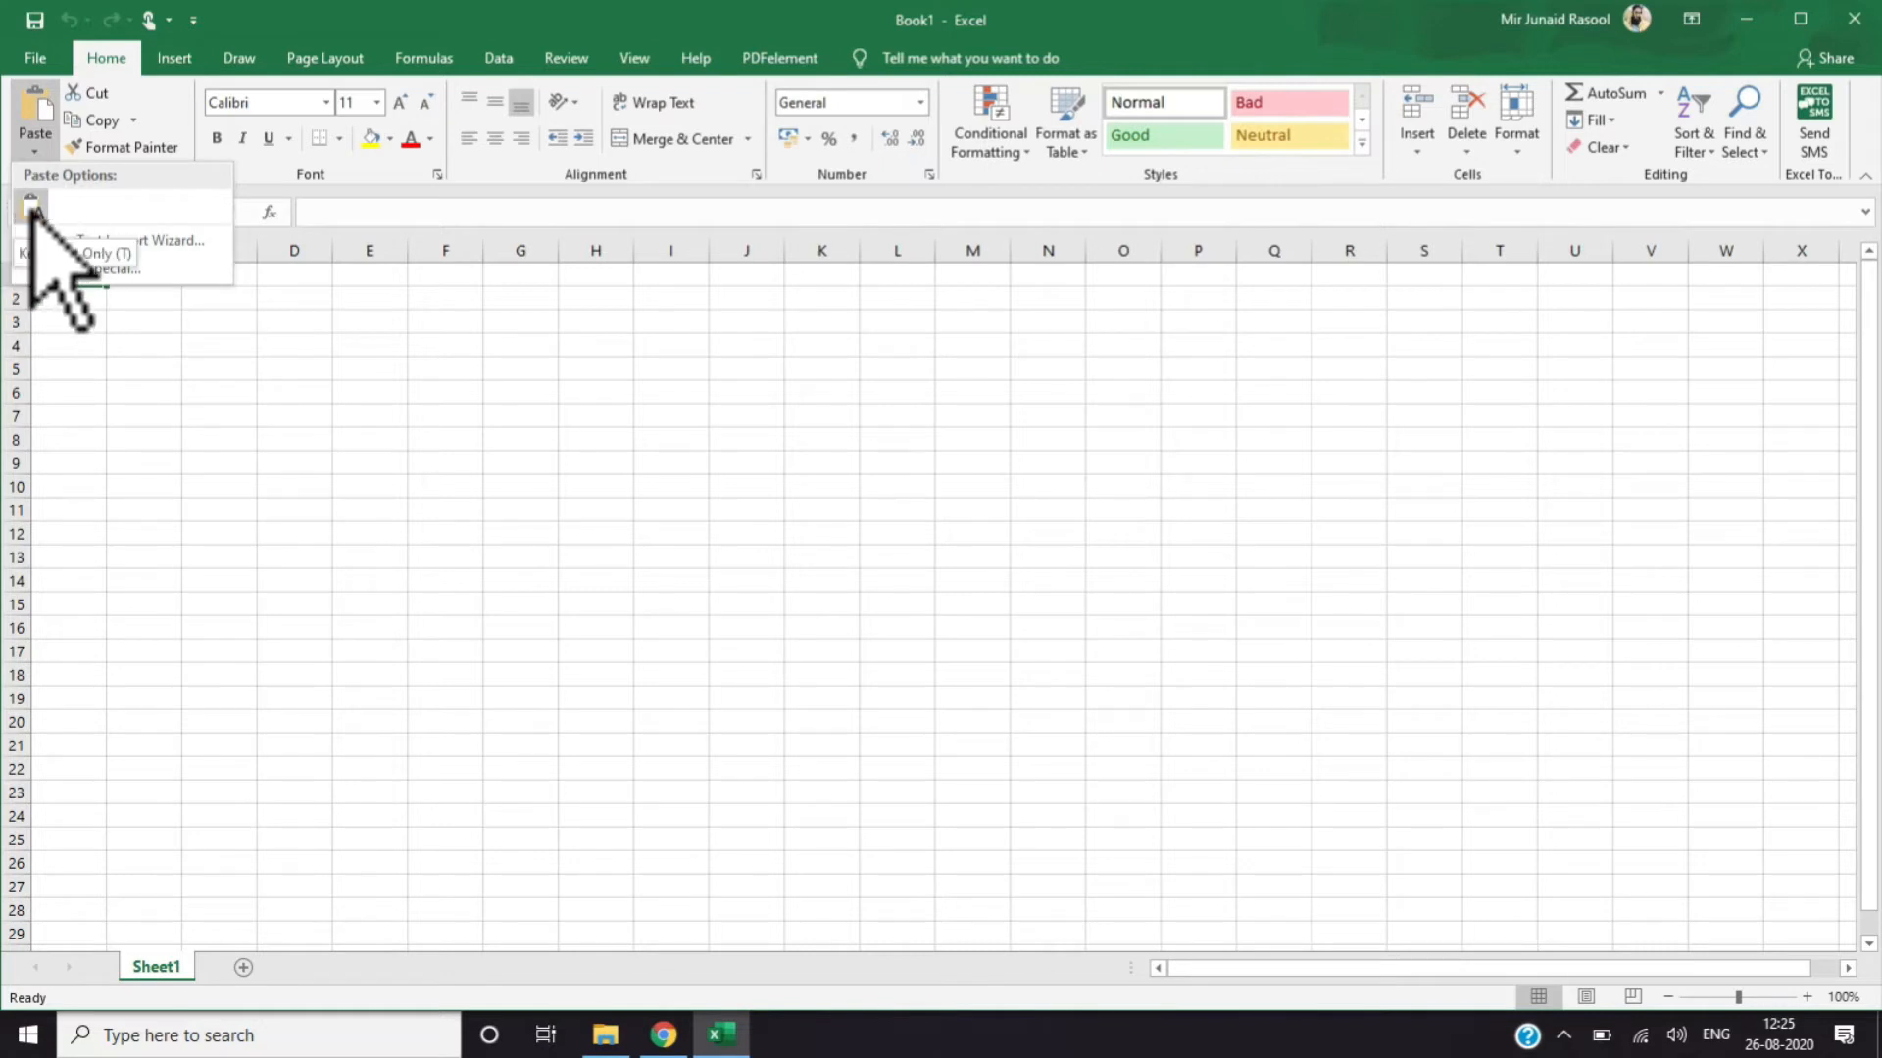
{"action": "left_click", "coordinate": [21, 137]}
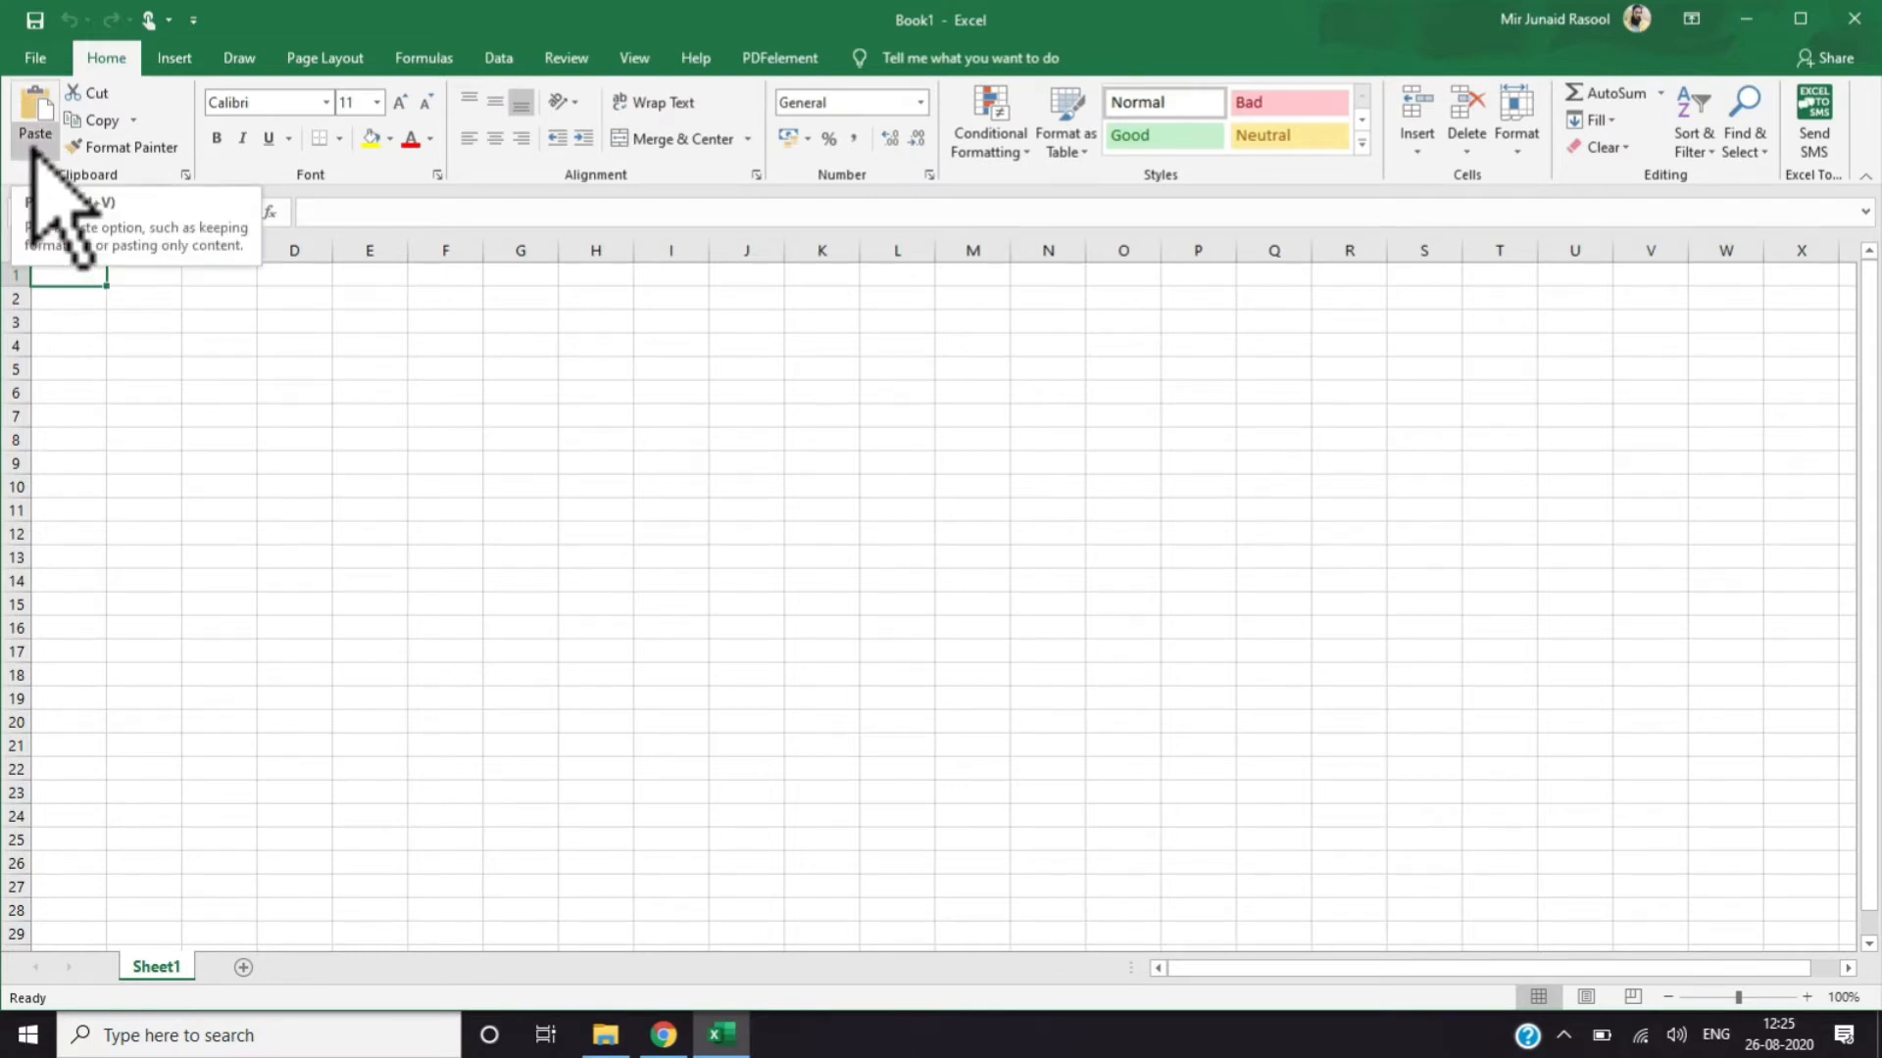
Select several single cells and rectangular cell ranges in the empty sheet, including O12:Q13
{"action": "left_click", "coordinate": [454, 613]}
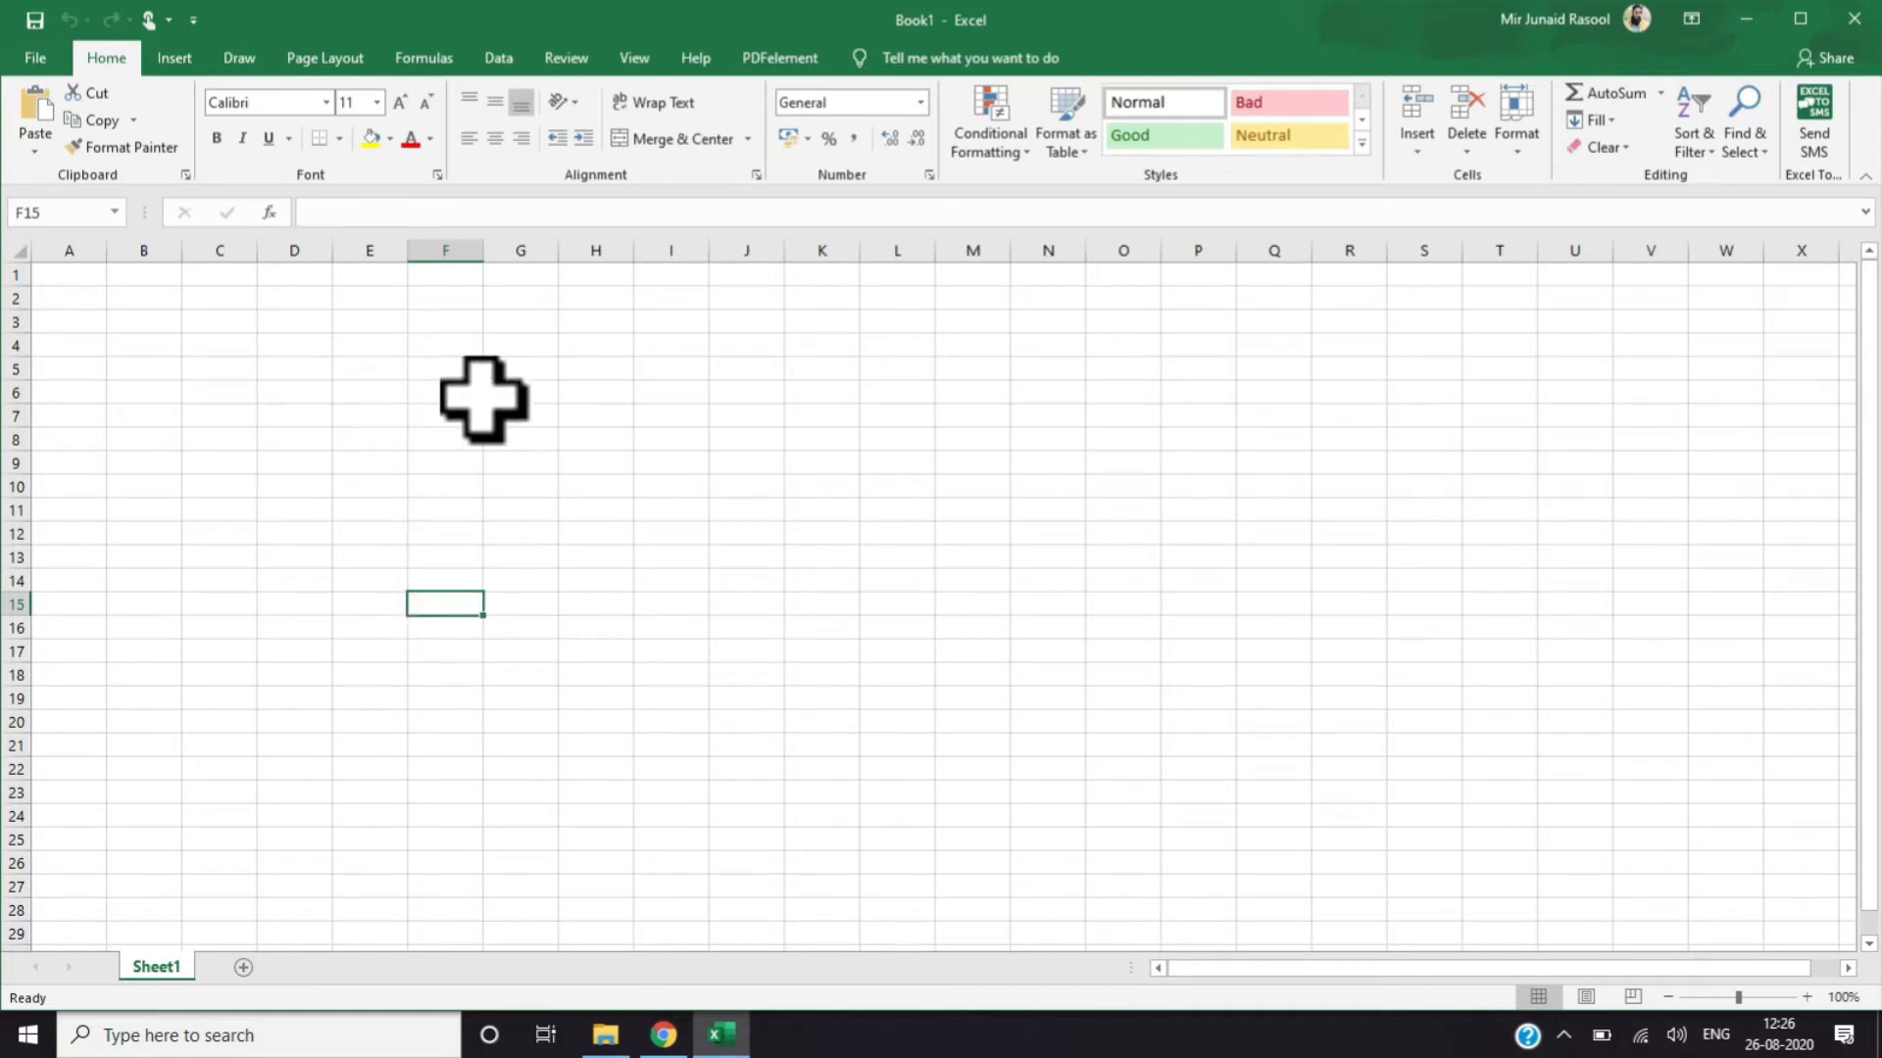
{"action": "left_click_drag", "start_coordinate": [446, 390], "coordinate": [956, 676]}
{"action": "left_click_drag", "start_coordinate": [1243, 541], "coordinate": [1146, 552]}
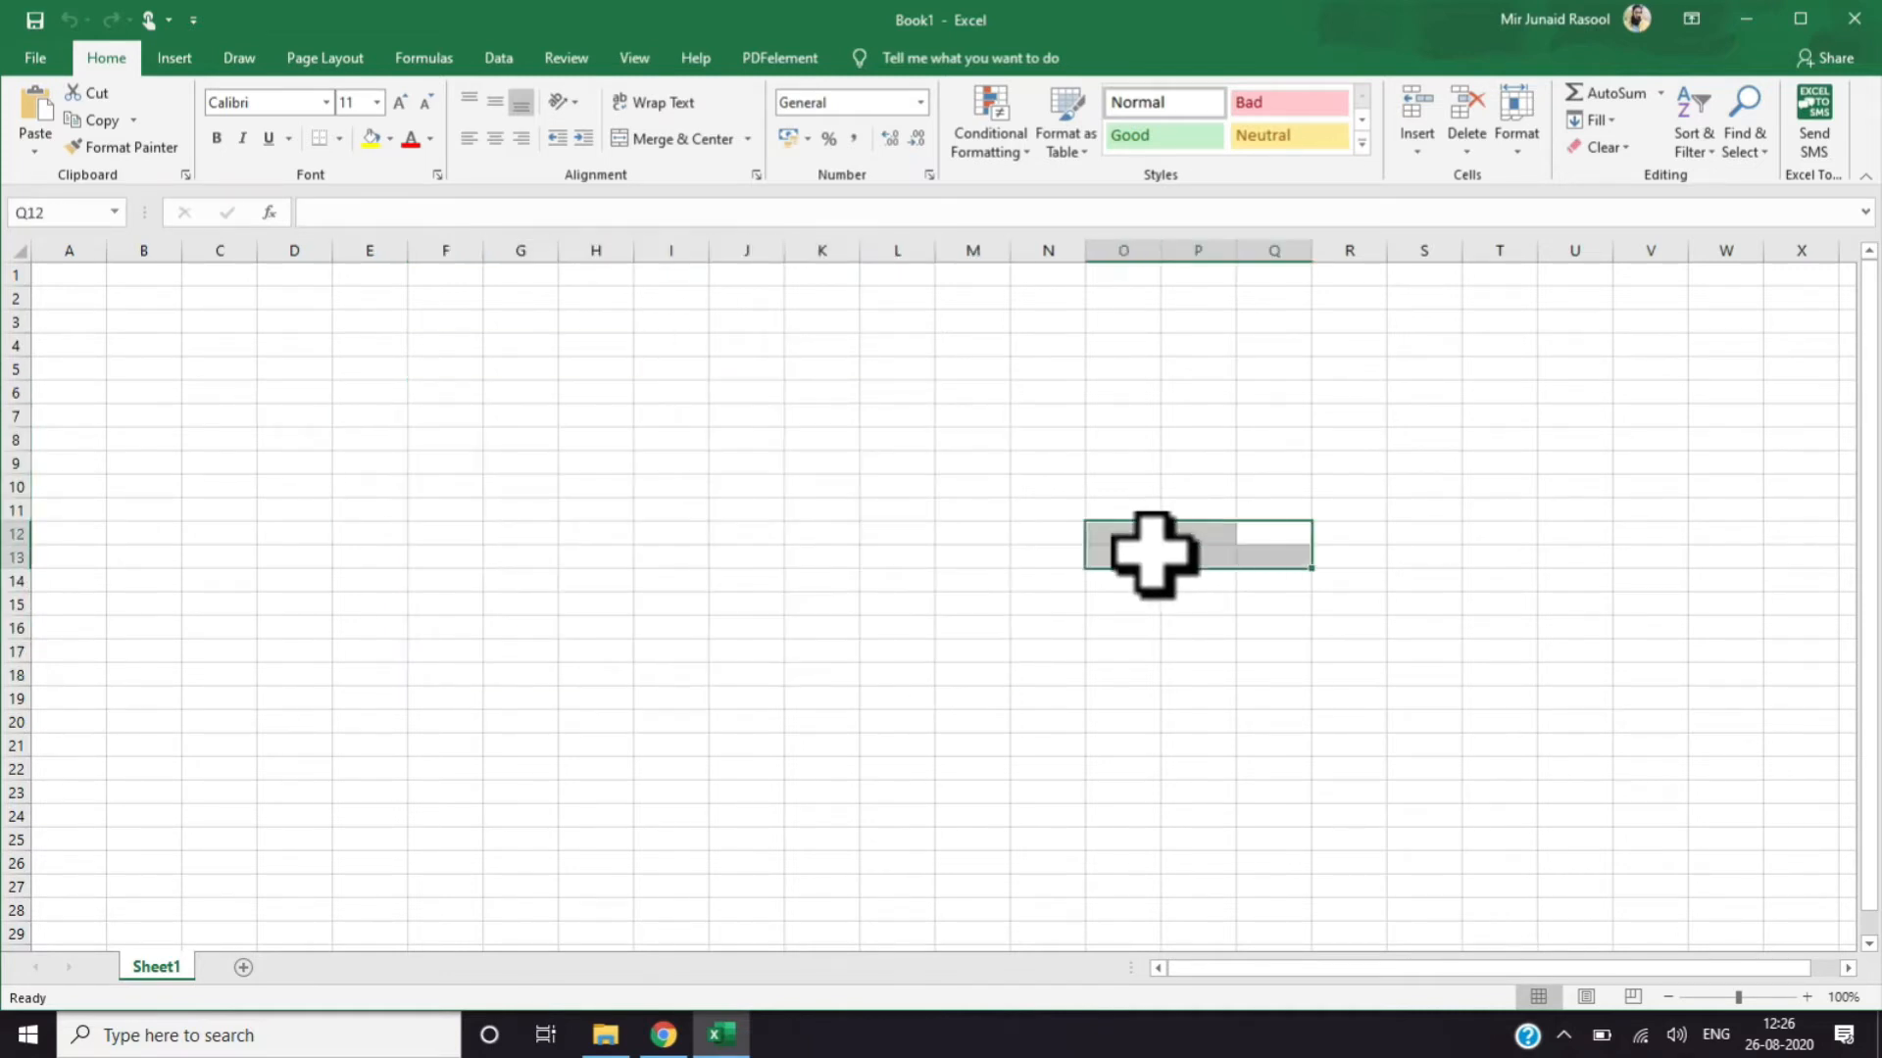
{"action": "left_click", "coordinate": [735, 466]}
{"action": "left_click_drag", "start_coordinate": [378, 370], "coordinate": [961, 742]}
{"action": "left_click", "coordinate": [960, 742]}
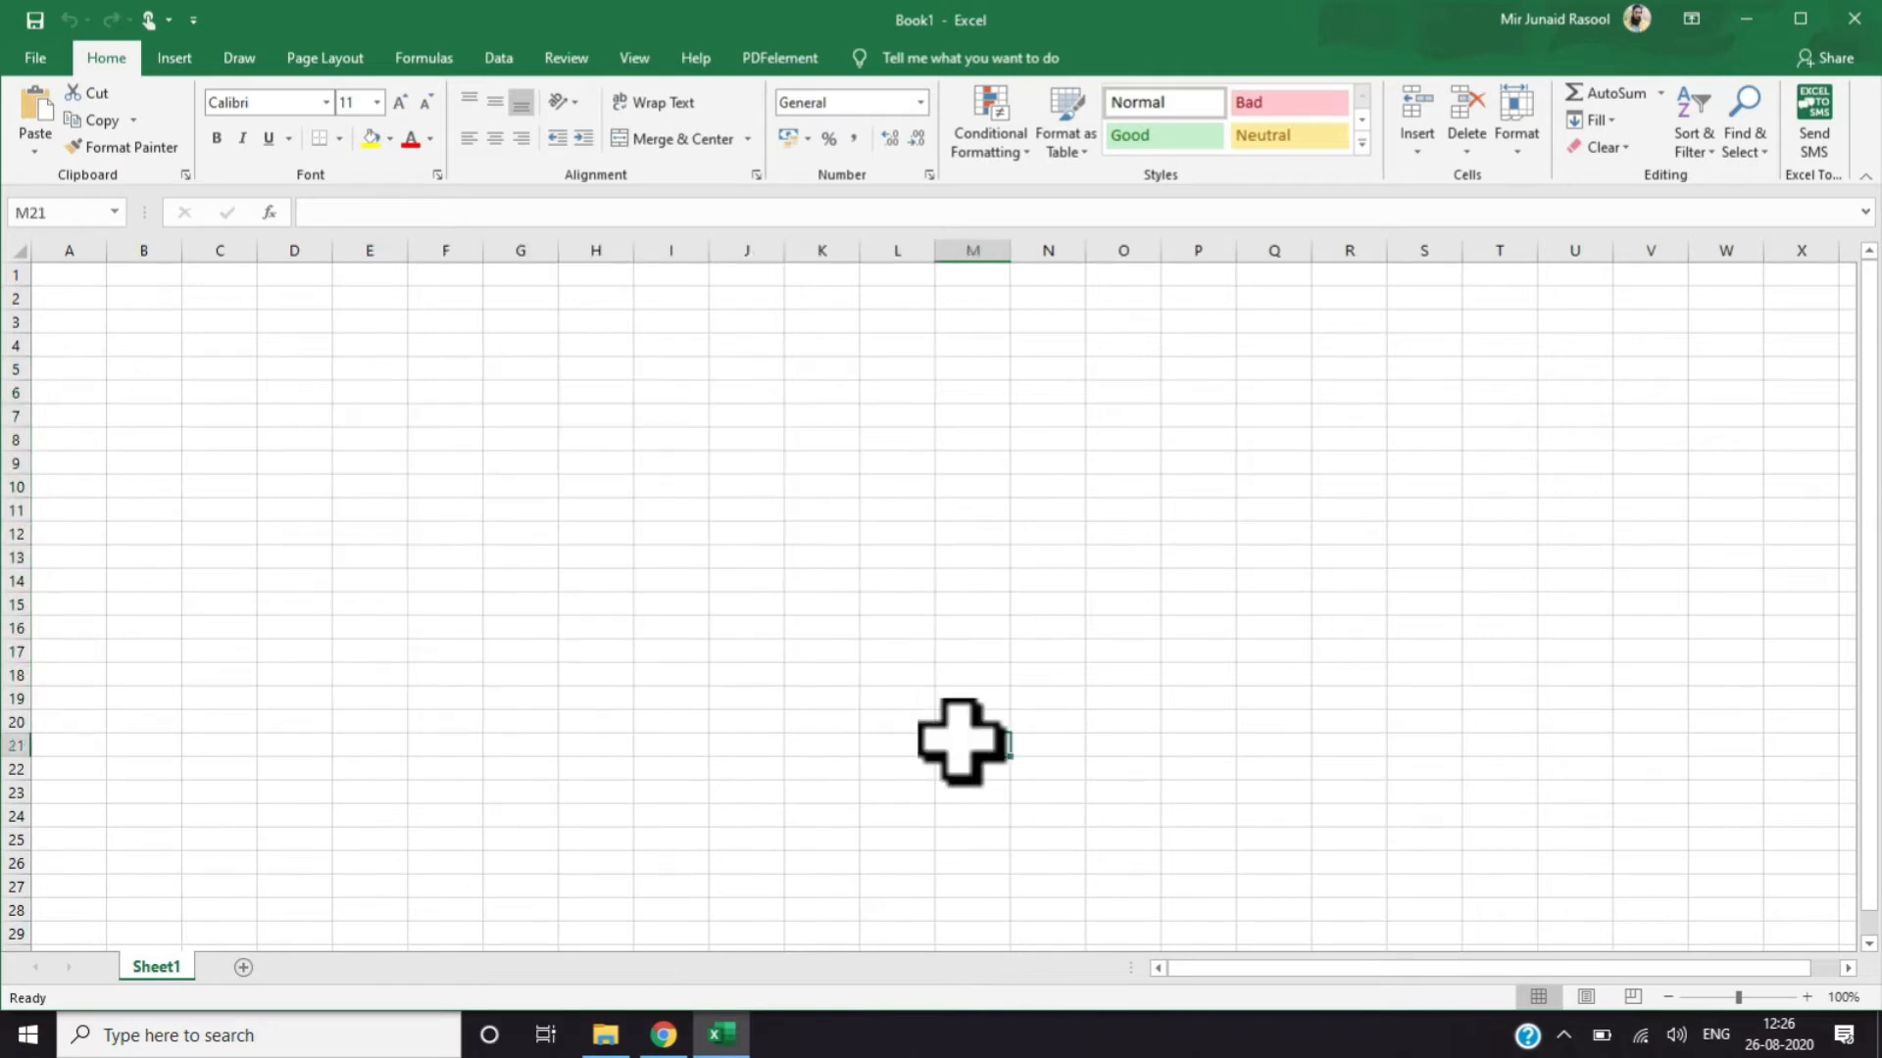
Select cell J12 and move the active cell one cell at a time across the sheet to A1
{"action": "left_click", "coordinate": [762, 530]}
{"action": "key", "text": "Down"}
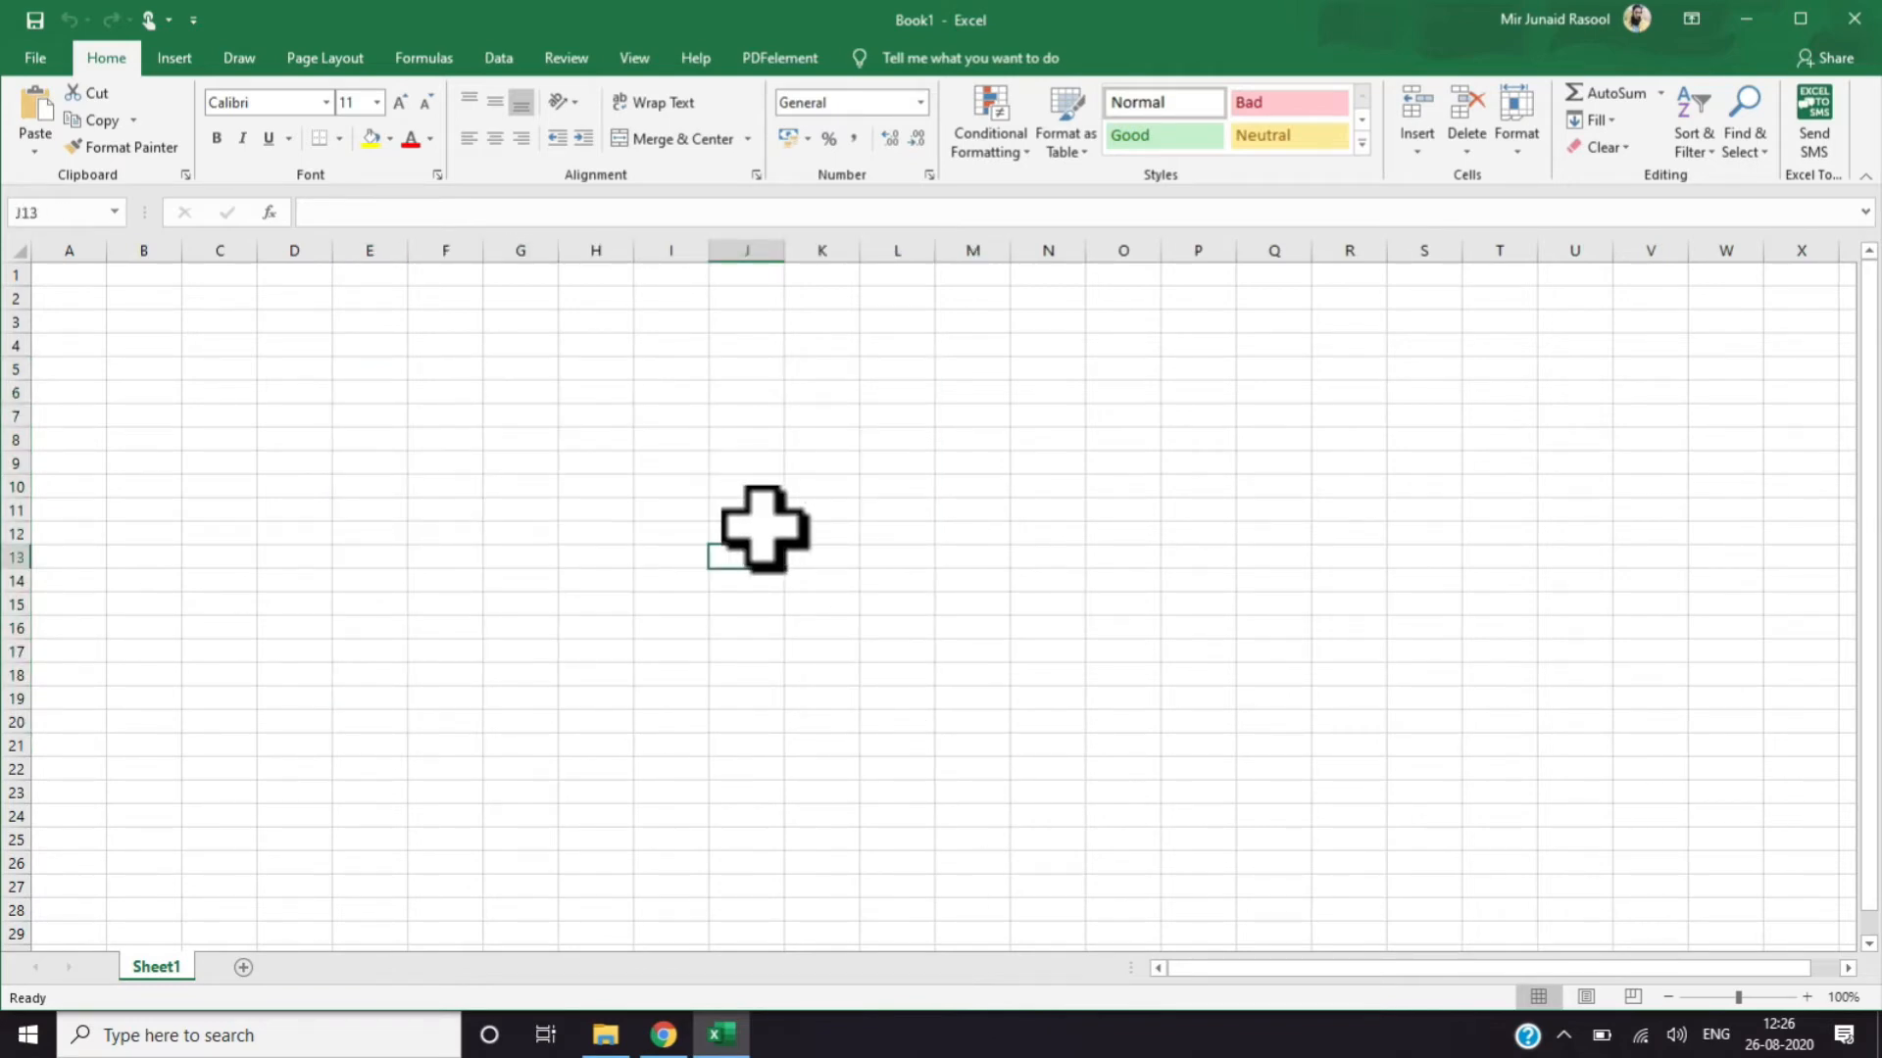
{"action": "key", "text": "Down"}
{"action": "key", "text": "Up"}
{"action": "key", "text": "Up"}
{"action": "key", "text": "Up"}
{"action": "key", "text": "Left"}
{"action": "key", "text": "Left"}
{"action": "key", "text": "Left"}
{"action": "key", "text": "Left"}
{"action": "key", "text": "Left"}
{"action": "key", "text": "Left"}
{"action": "key", "text": "Left"}
{"action": "key", "text": "Left"}
{"action": "key", "text": "Left"}
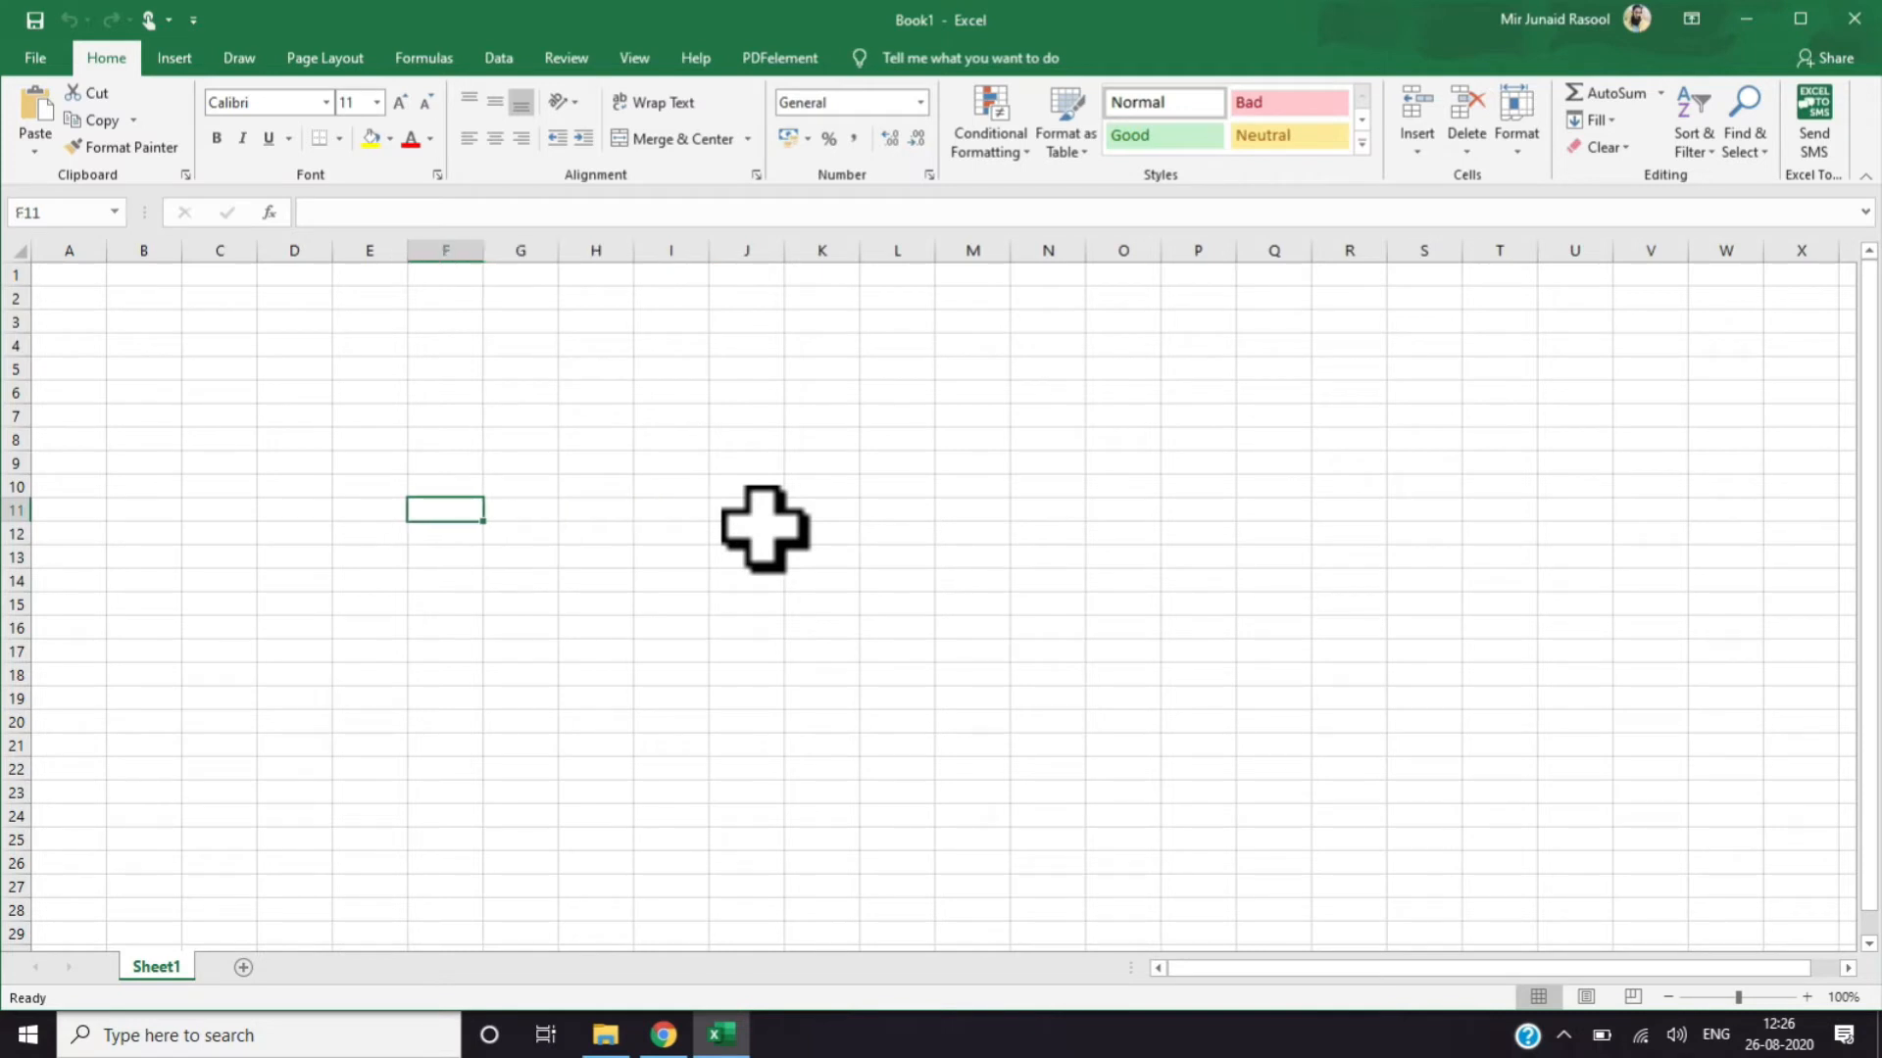
{"action": "key", "text": "Up"}
{"action": "key", "text": "Up"}
{"action": "key", "text": "Up"}
{"action": "key", "text": "Up"}
{"action": "key", "text": "Up"}
{"action": "key", "text": "Up"}
{"action": "key", "text": "Up"}
{"action": "key", "text": "Up"}
{"action": "key", "text": "Up"}
{"action": "key", "text": "Up"}
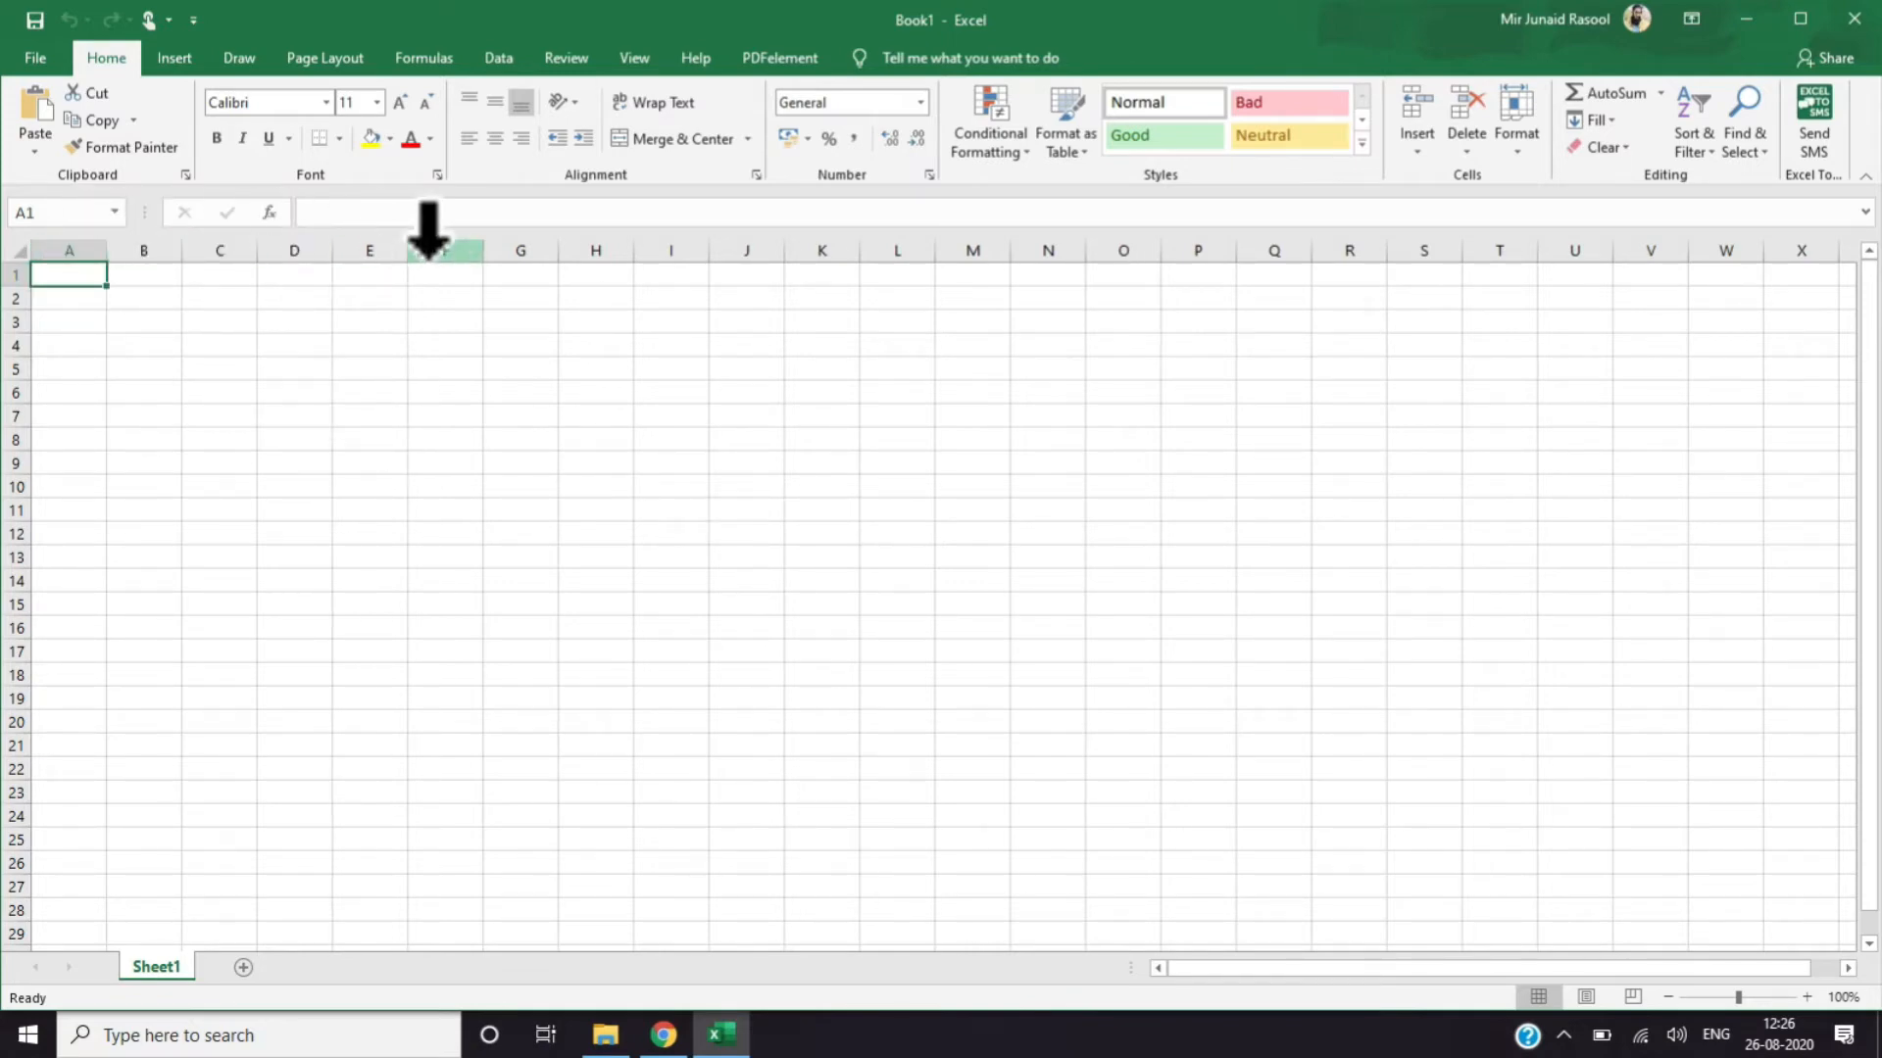
Select the whole columns L, M and N one after another, followed by the entire row 1
{"action": "left_click", "coordinate": [911, 245]}
{"action": "left_click", "coordinate": [974, 245]}
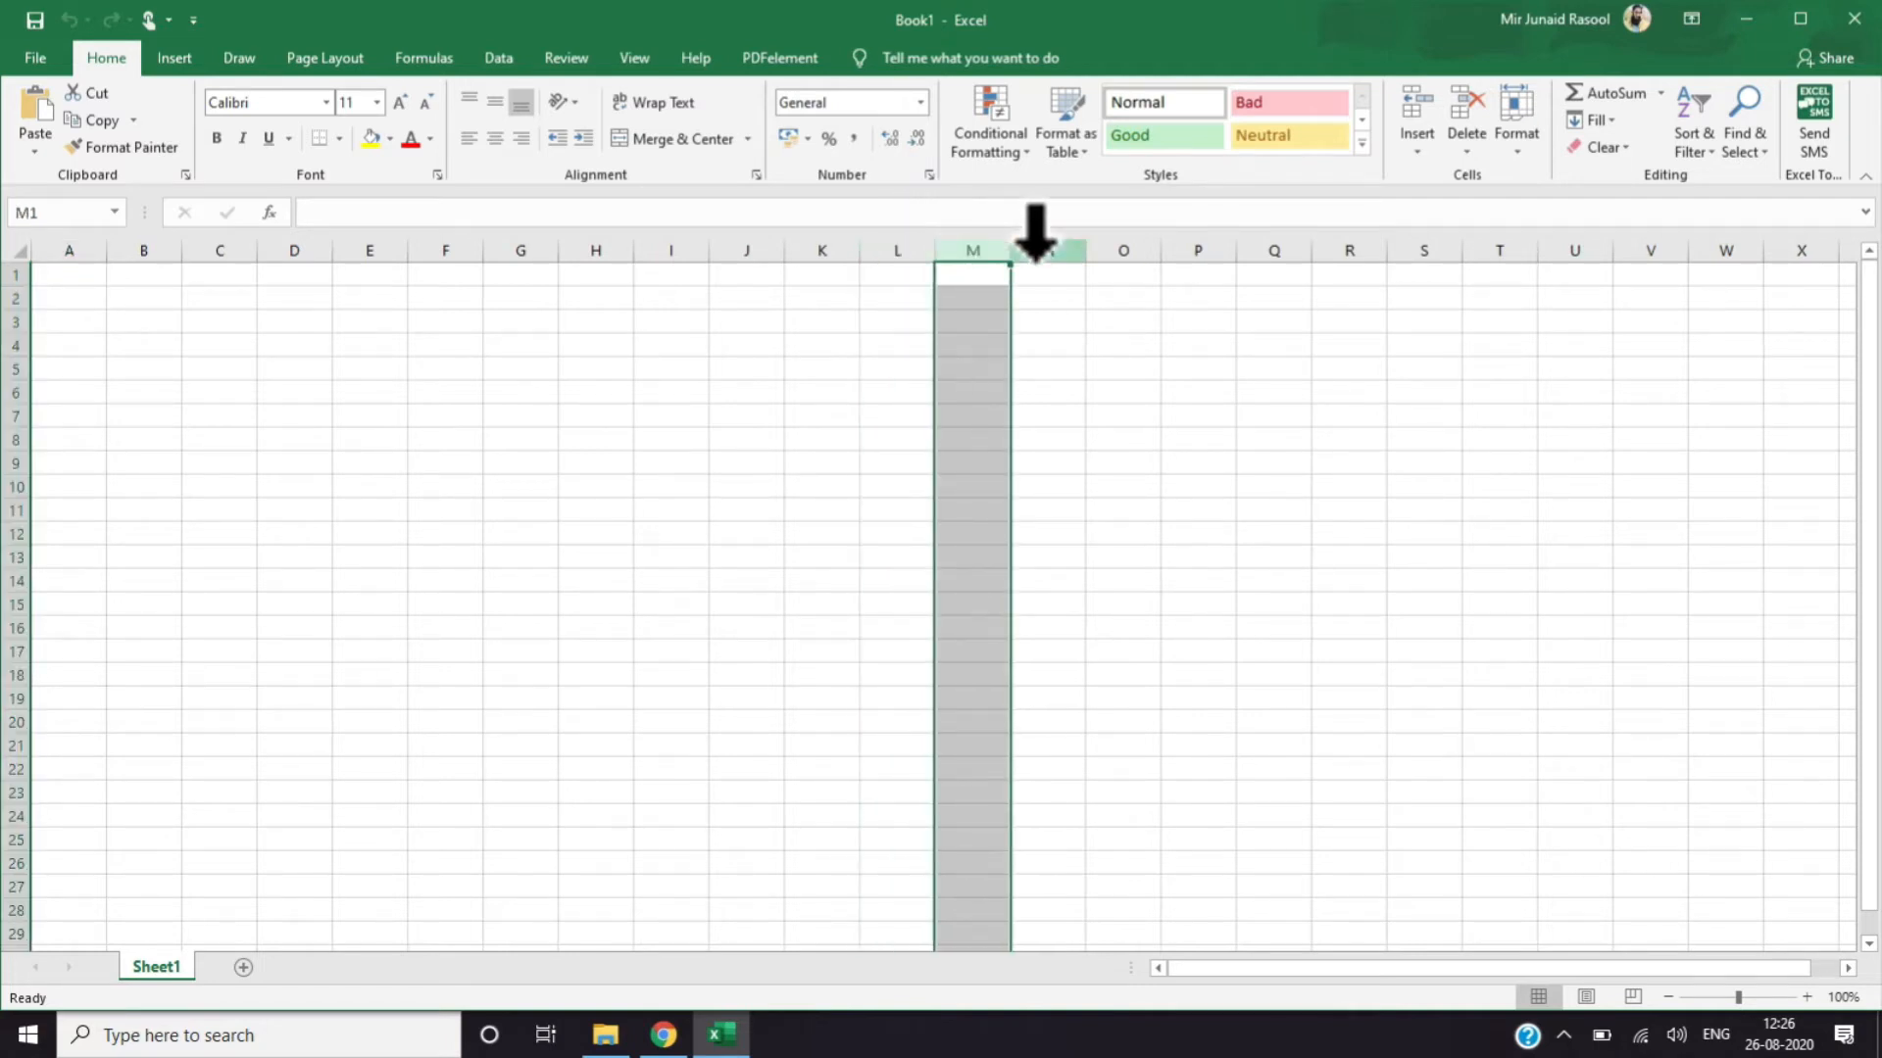
{"action": "left_click", "coordinate": [1058, 245]}
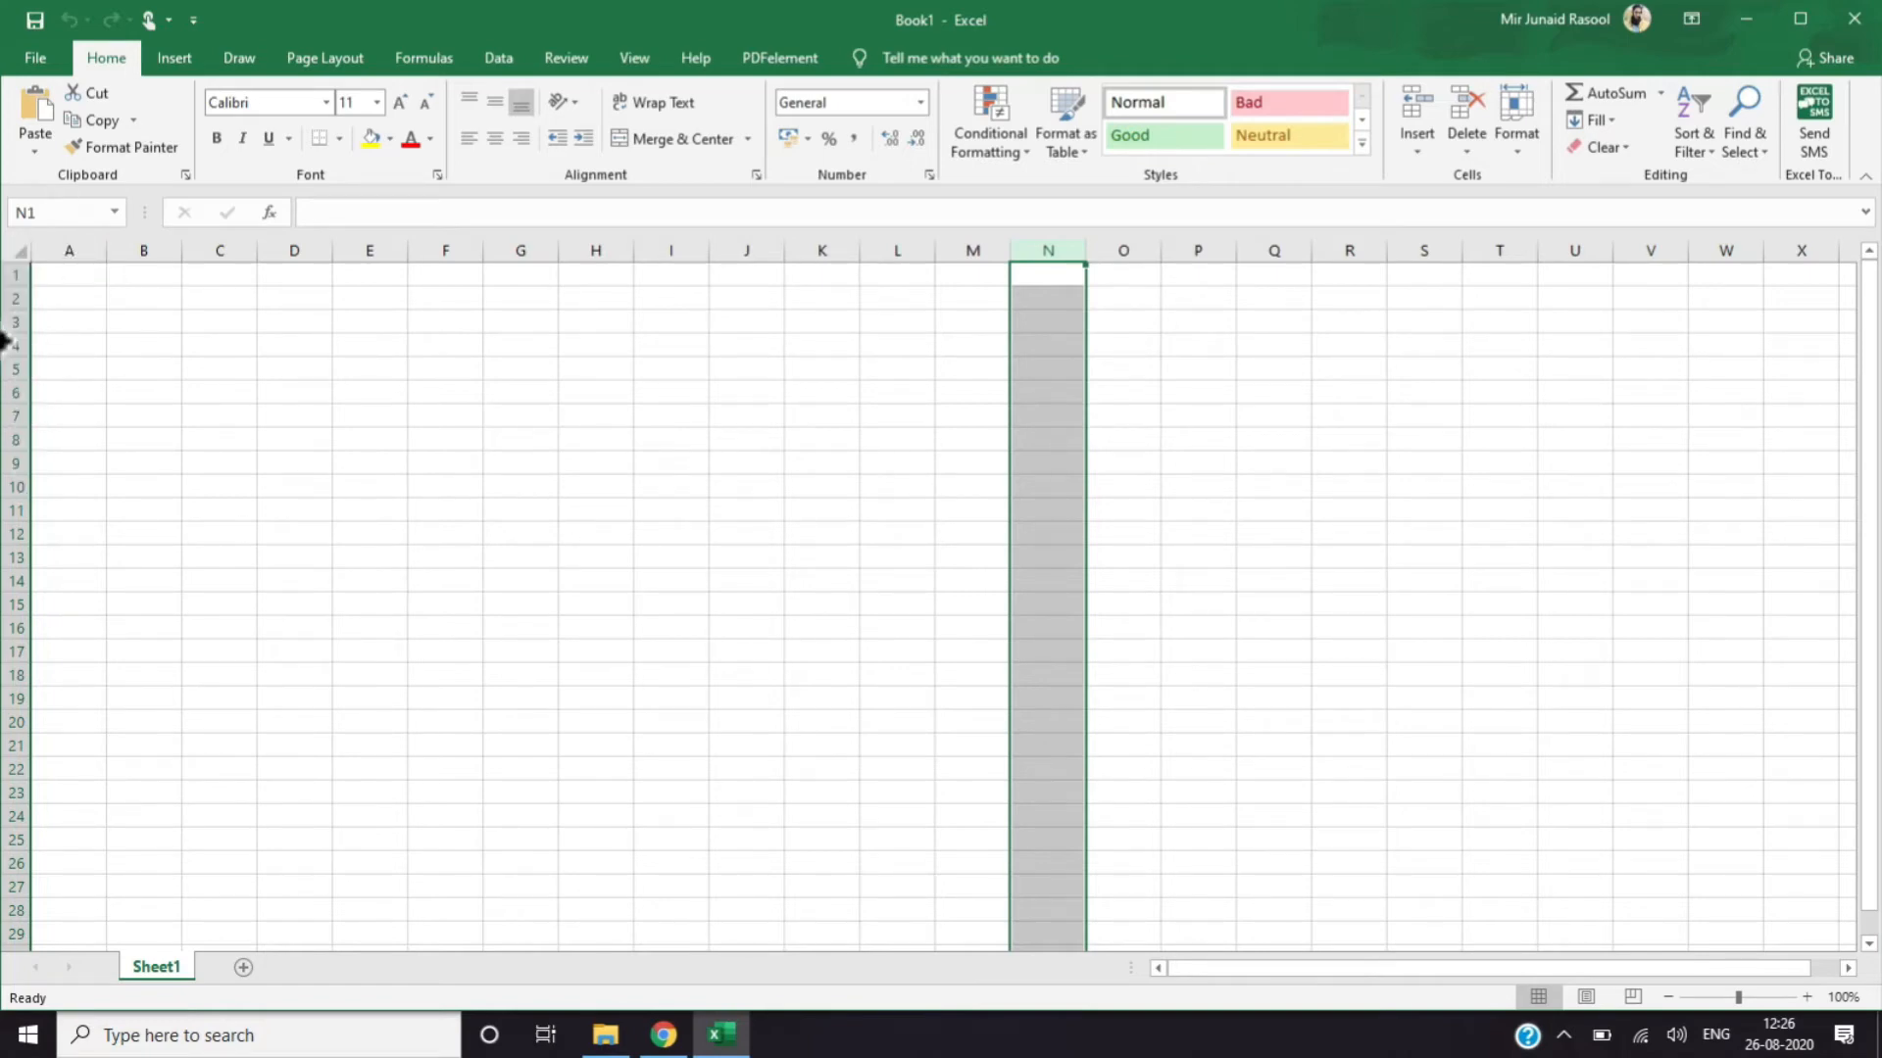
{"action": "left_click", "coordinate": [5, 275]}
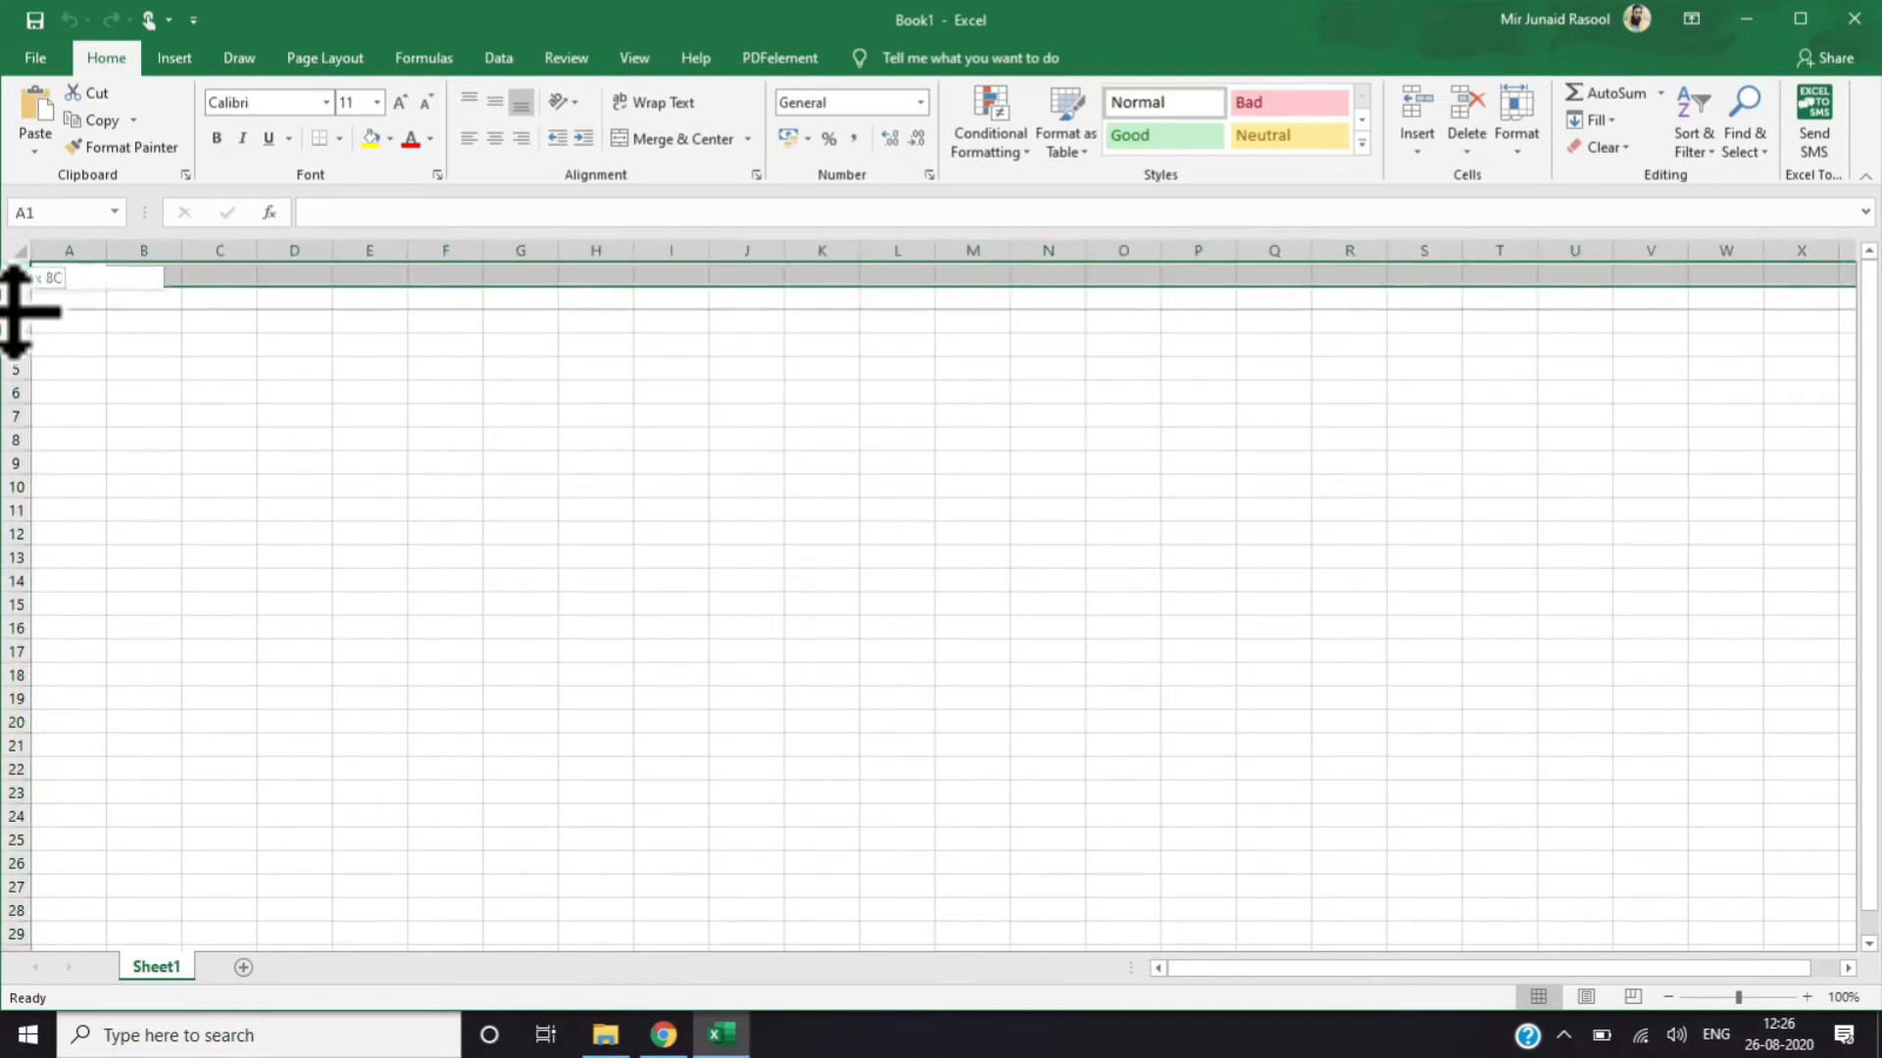
Select single cells one at a time across the sheet, including A2, G12, G10, C9, H18 and A1
{"action": "left_click", "coordinate": [62, 297]}
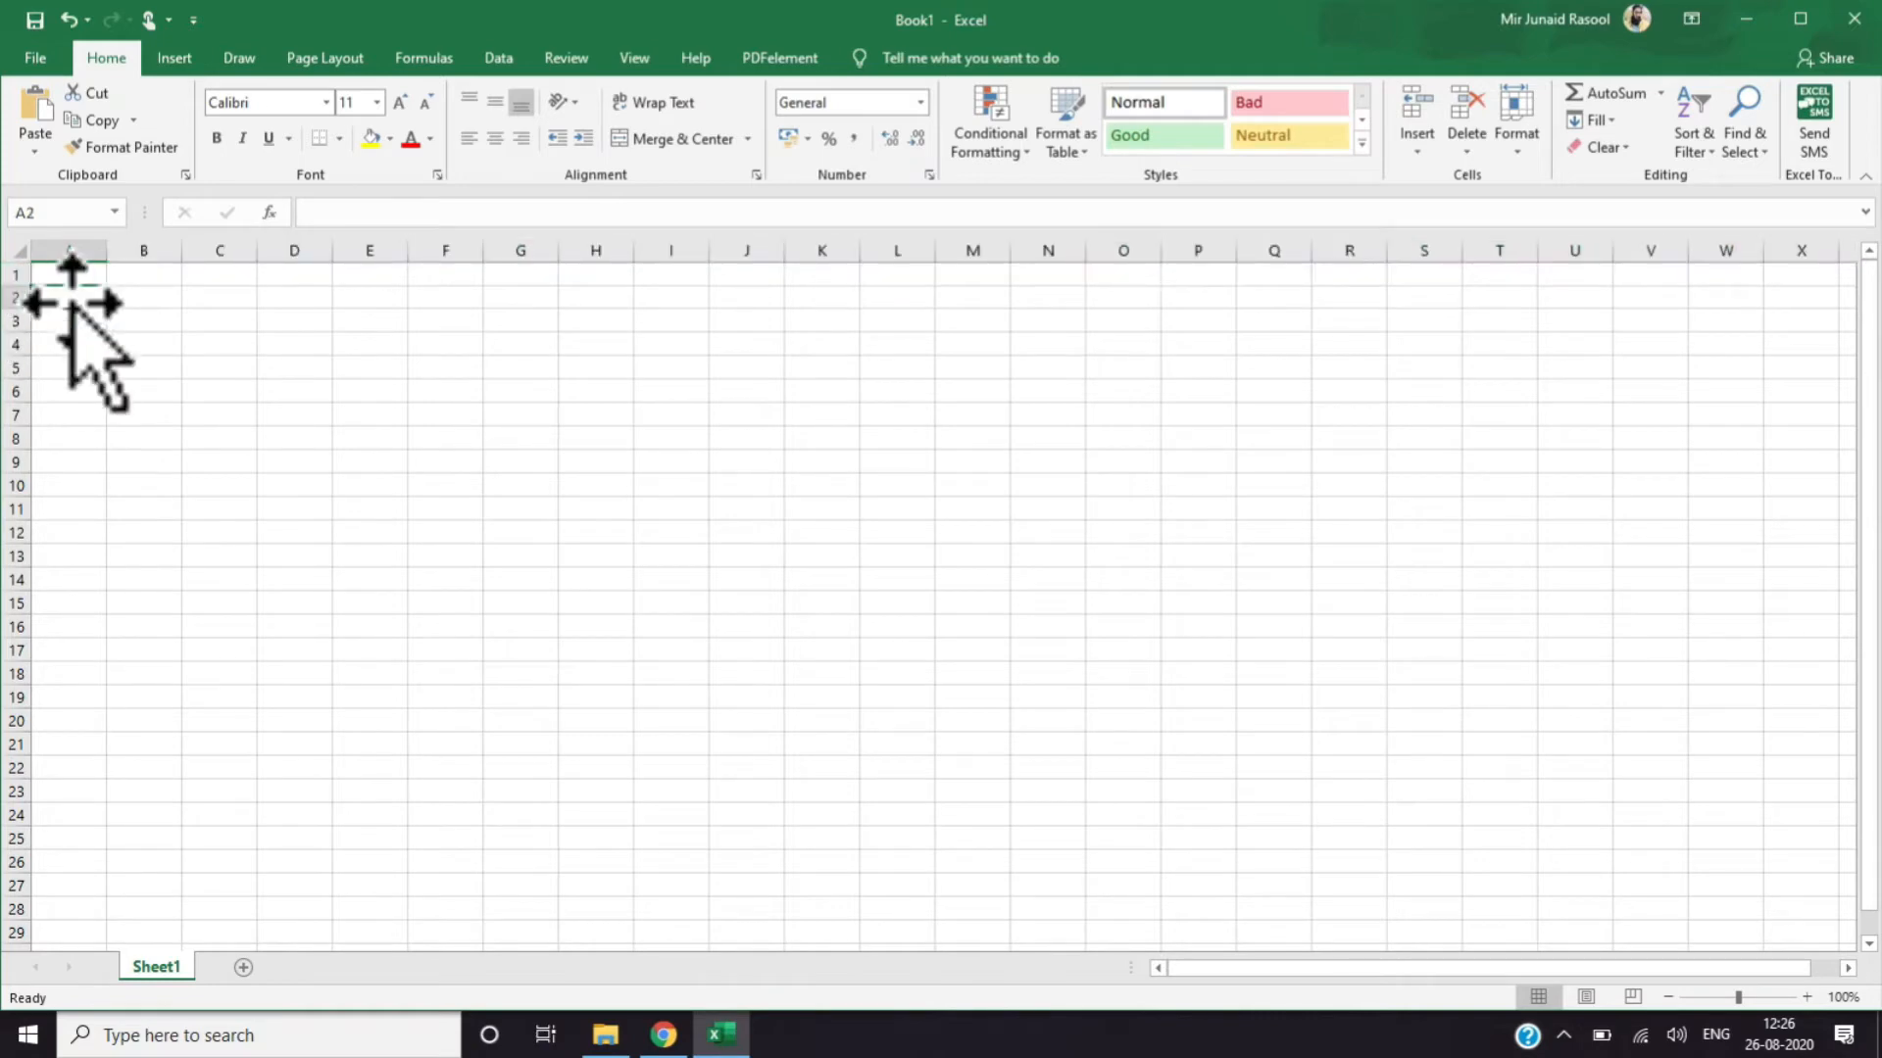
{"action": "left_click", "coordinate": [505, 510]}
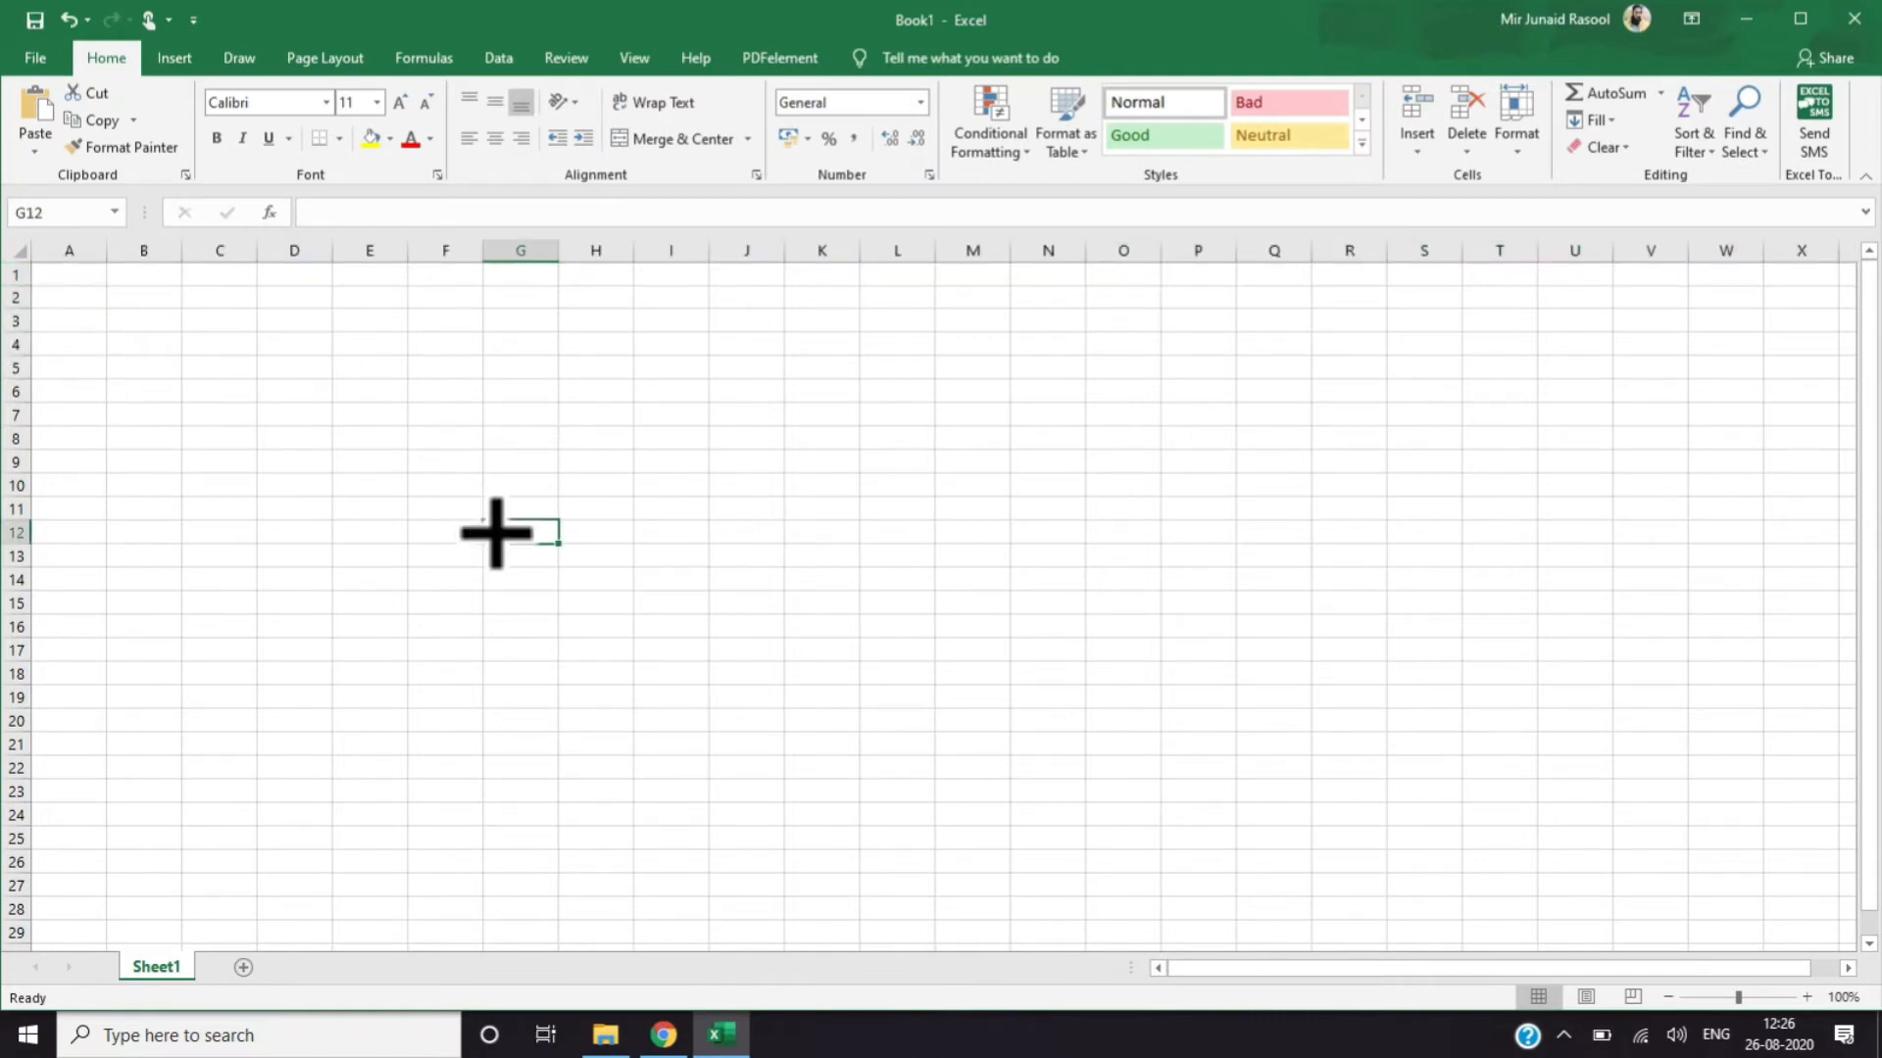
{"action": "left_click", "coordinate": [519, 483]}
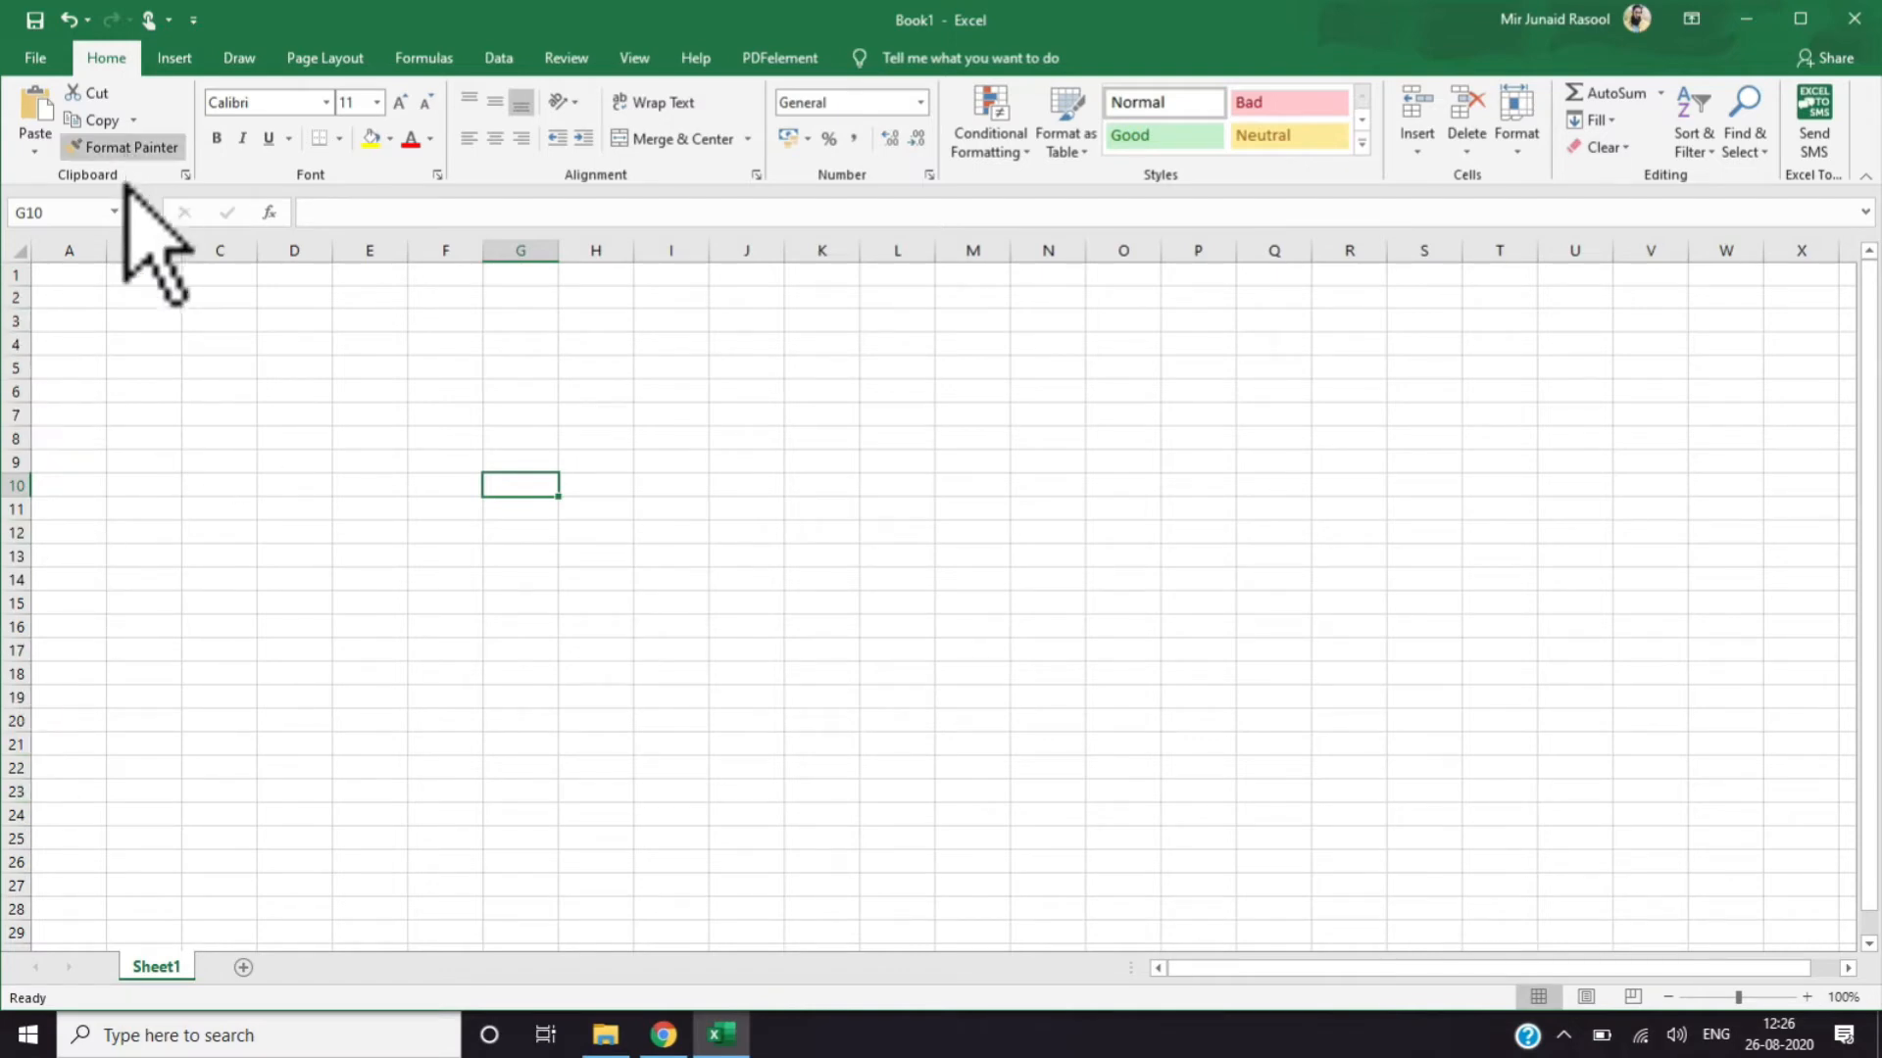
{"action": "left_click", "coordinate": [208, 467]}
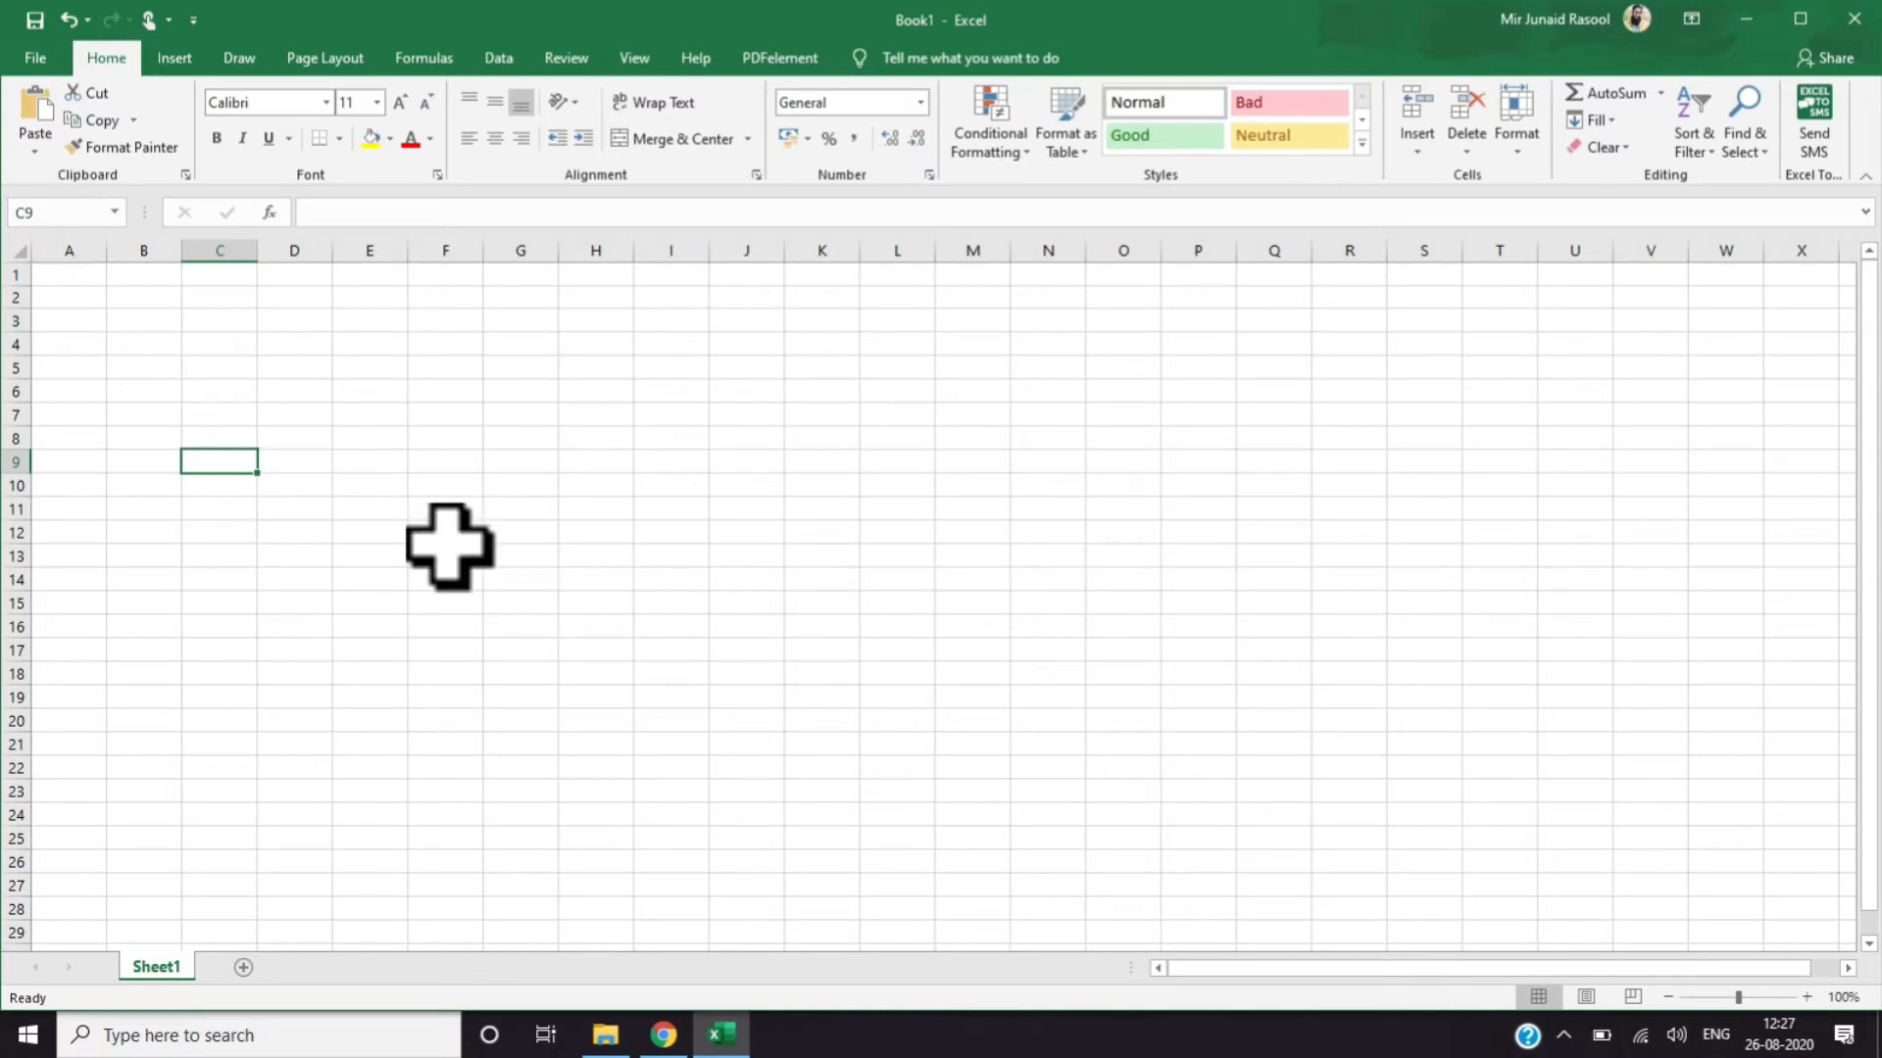
{"action": "left_click", "coordinate": [586, 678]}
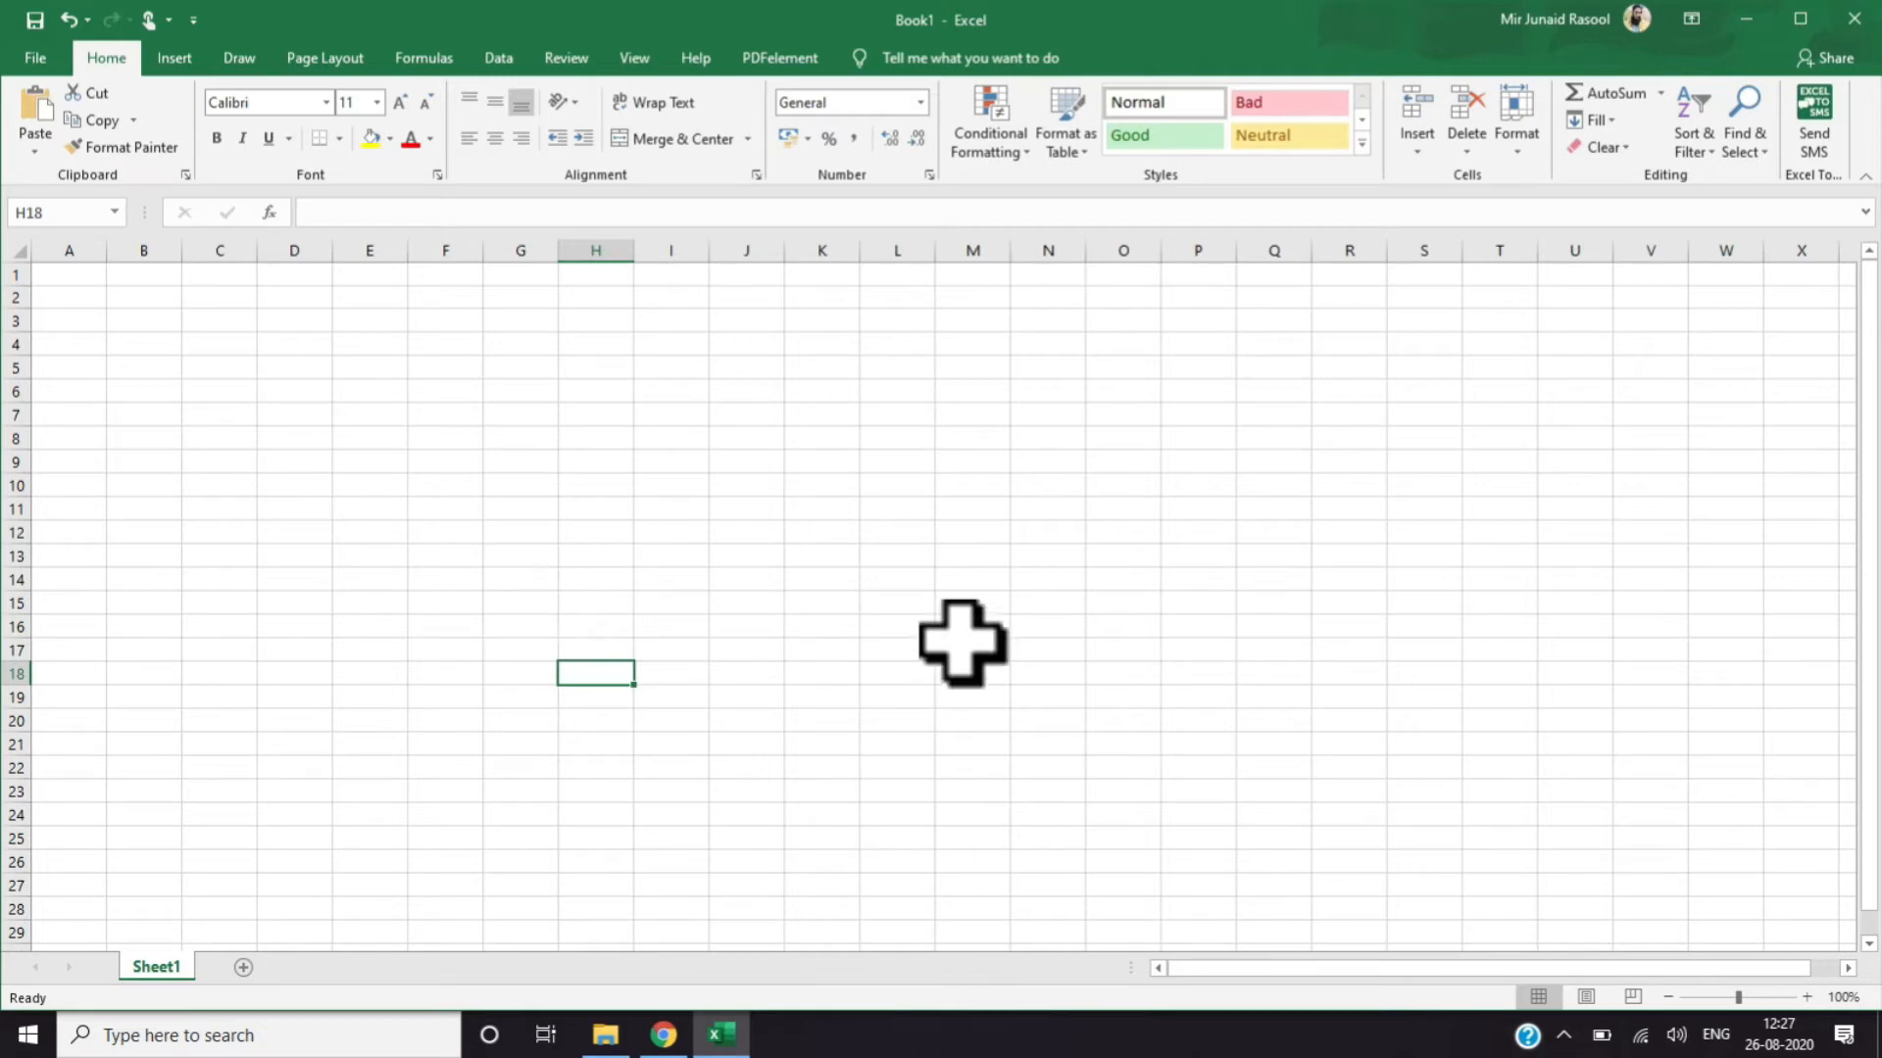
{"action": "left_click", "coordinate": [61, 278]}
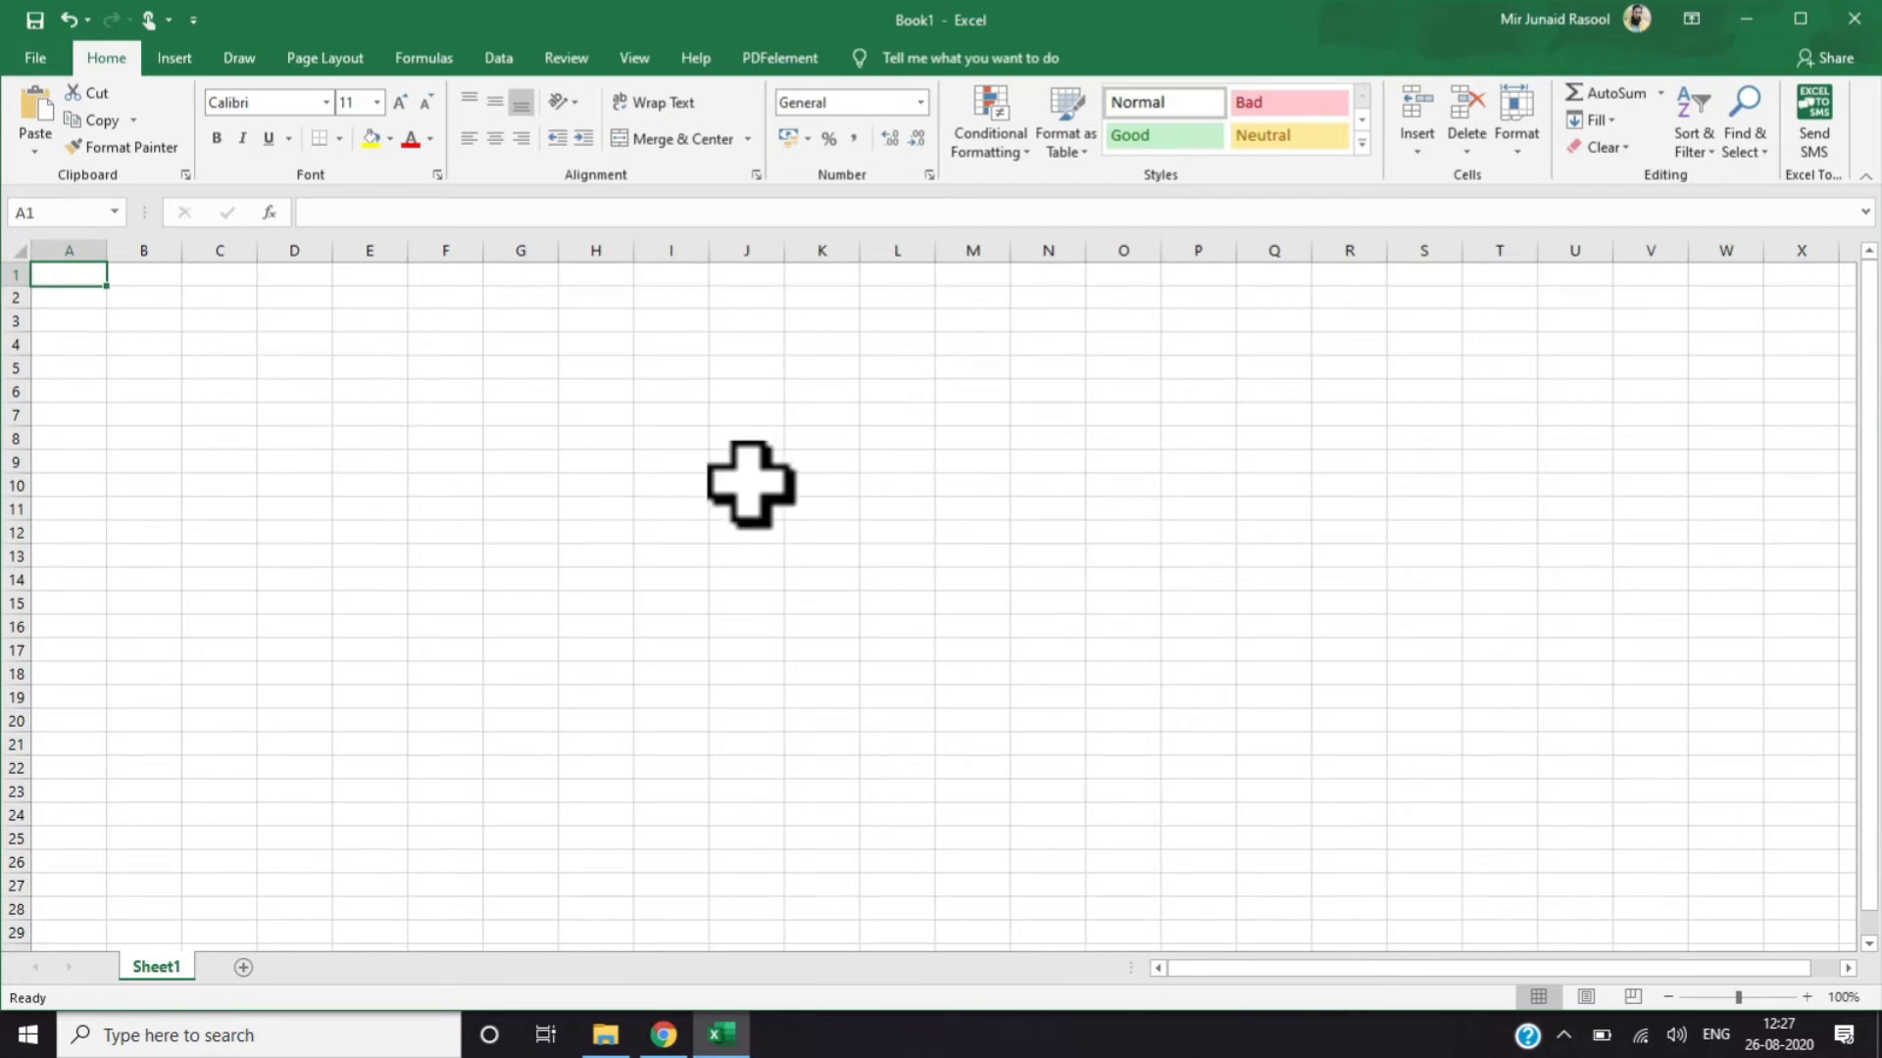
Select cell B9, jump to the last column of its row, and move the active cell to XEX12
{"action": "left_click", "coordinate": [153, 466]}
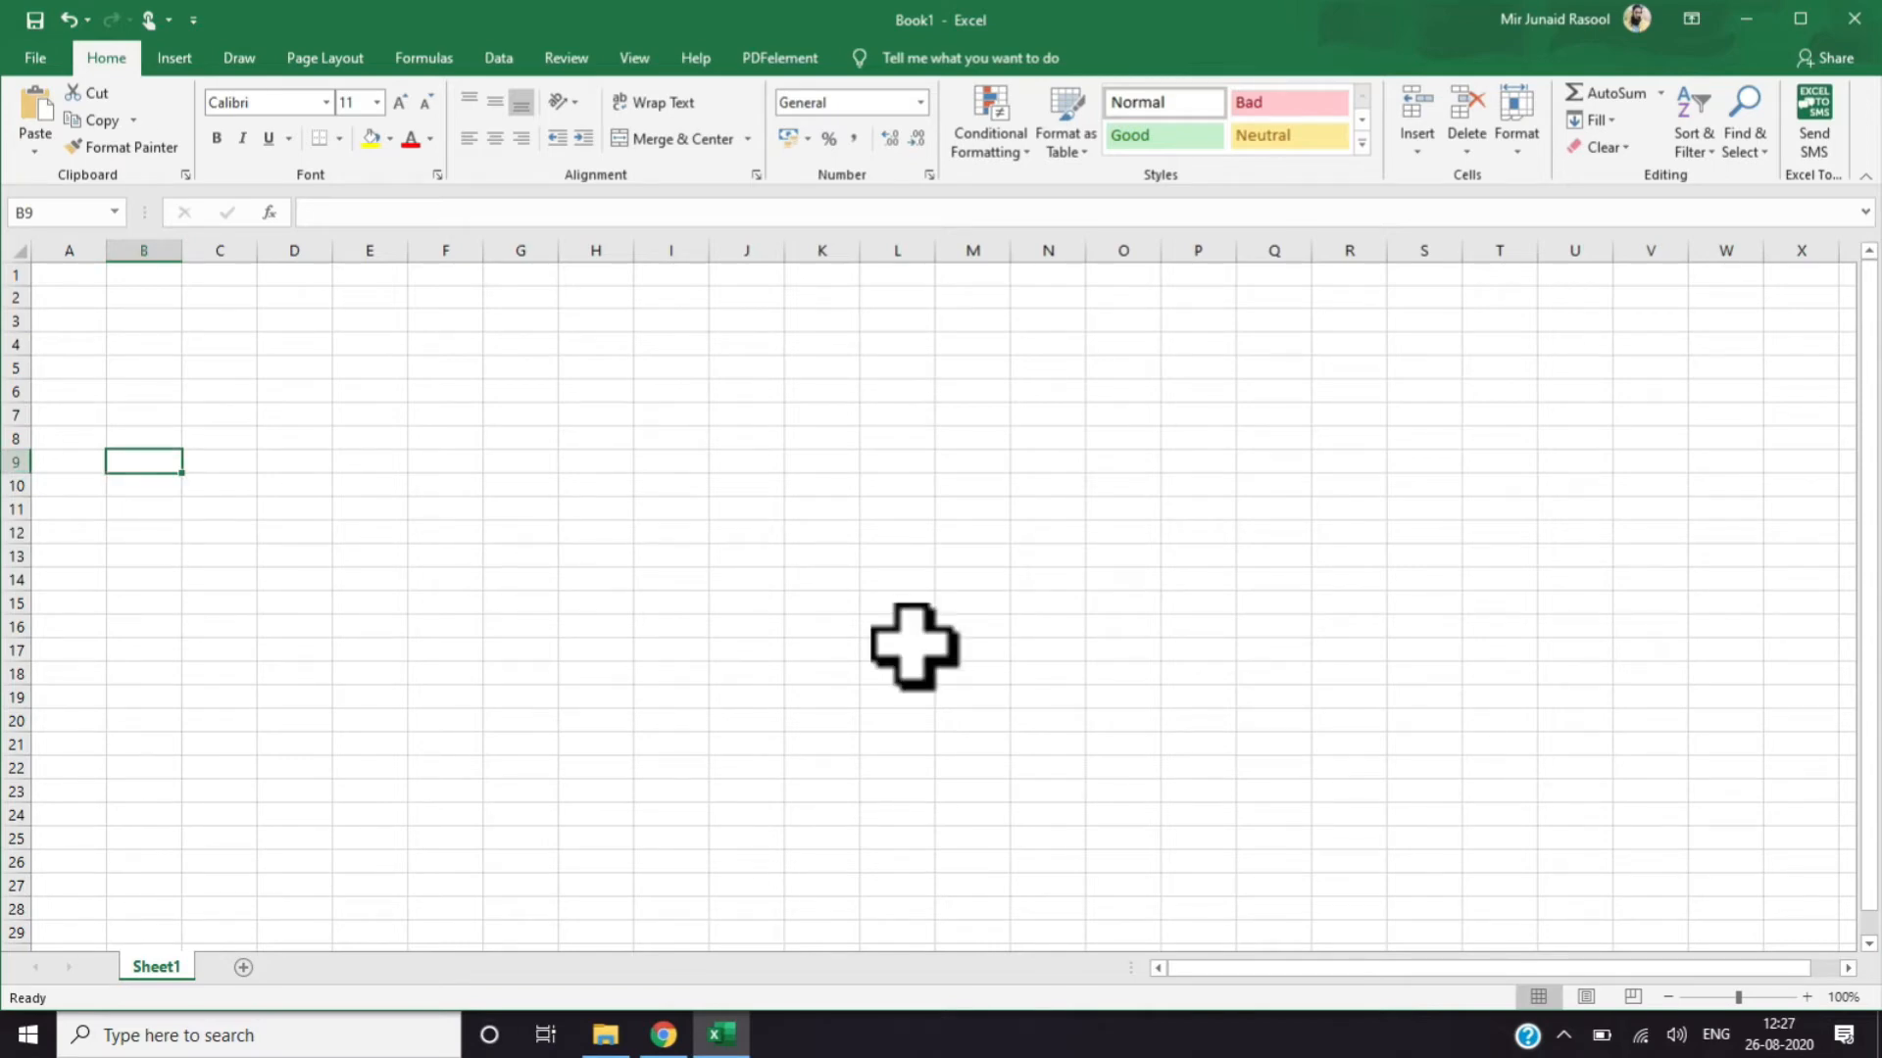
{"action": "key", "text": "ctrl+Right"}
{"action": "key", "text": "Left"}
{"action": "key", "text": "Left"}
{"action": "key", "text": "Left"}
{"action": "key", "text": "Left"}
{"action": "key", "text": "Left"}
{"action": "key", "text": "Left"}
{"action": "key", "text": "Down"}
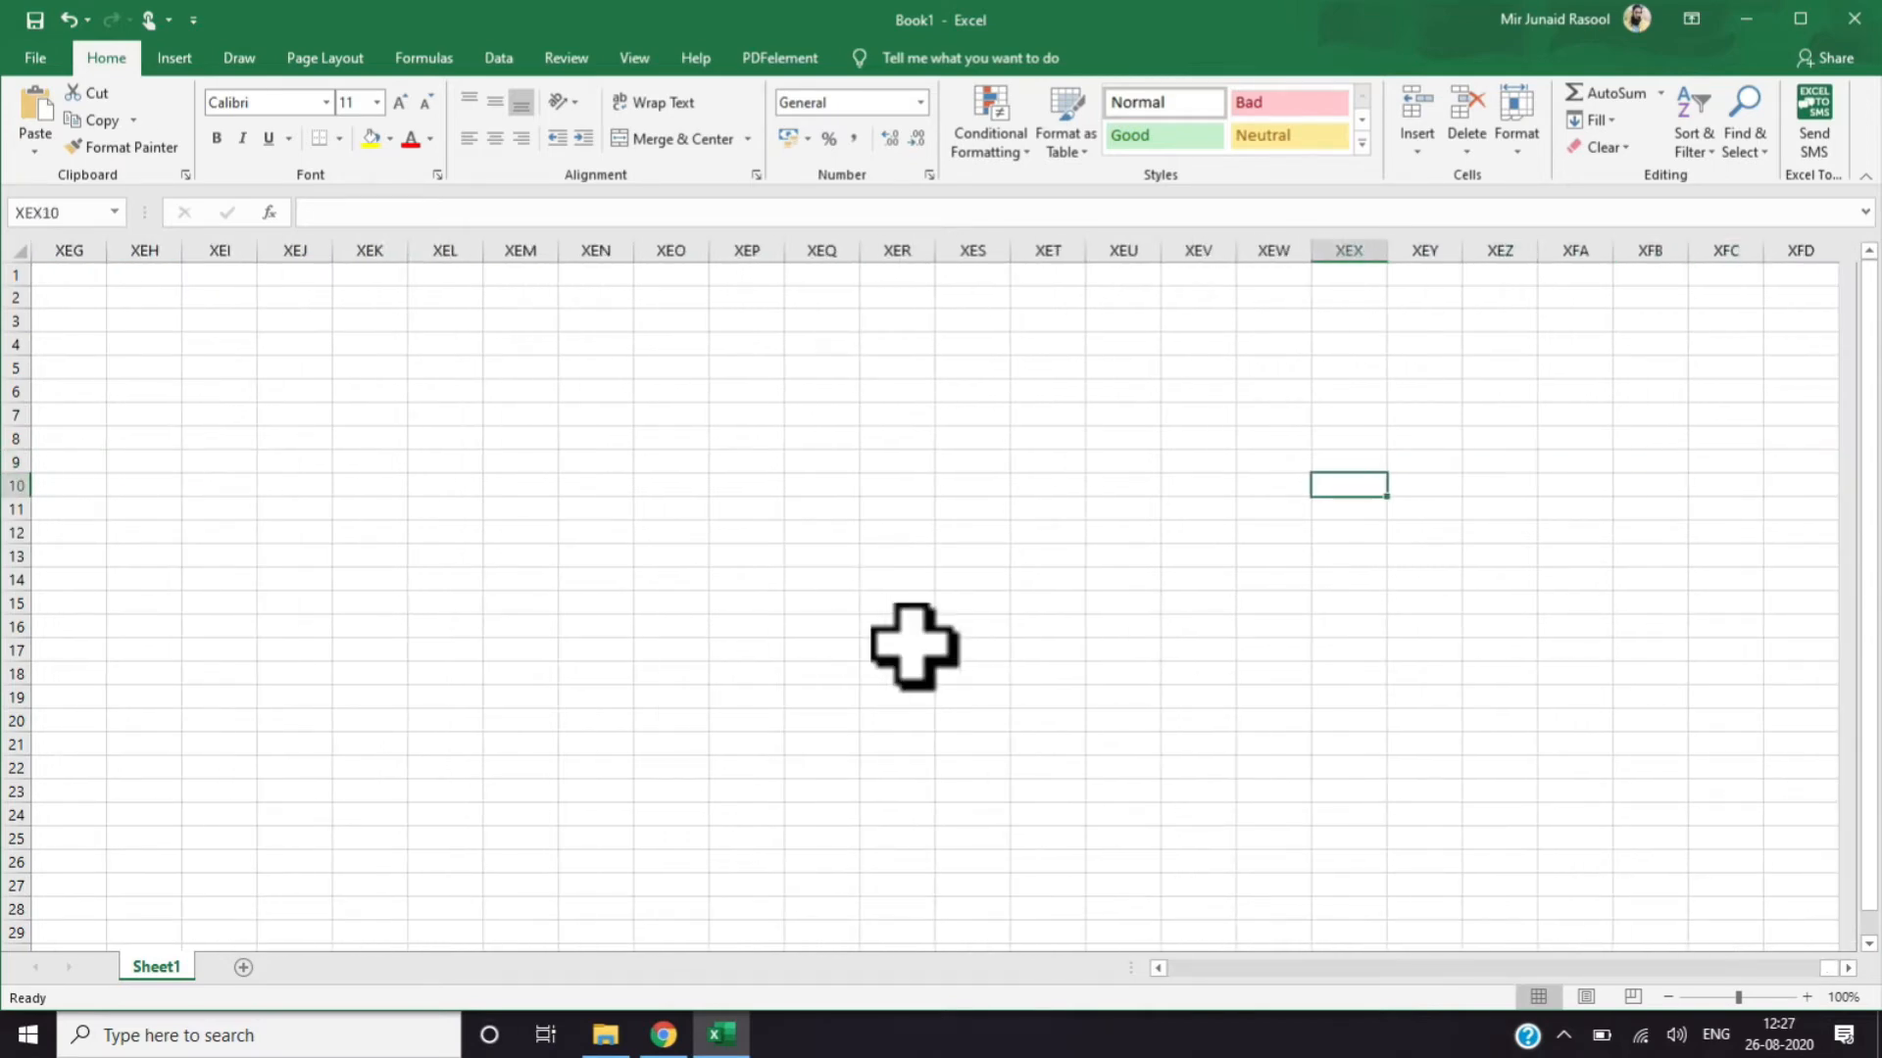
{"action": "key", "text": "Down"}
{"action": "key", "text": "Down"}
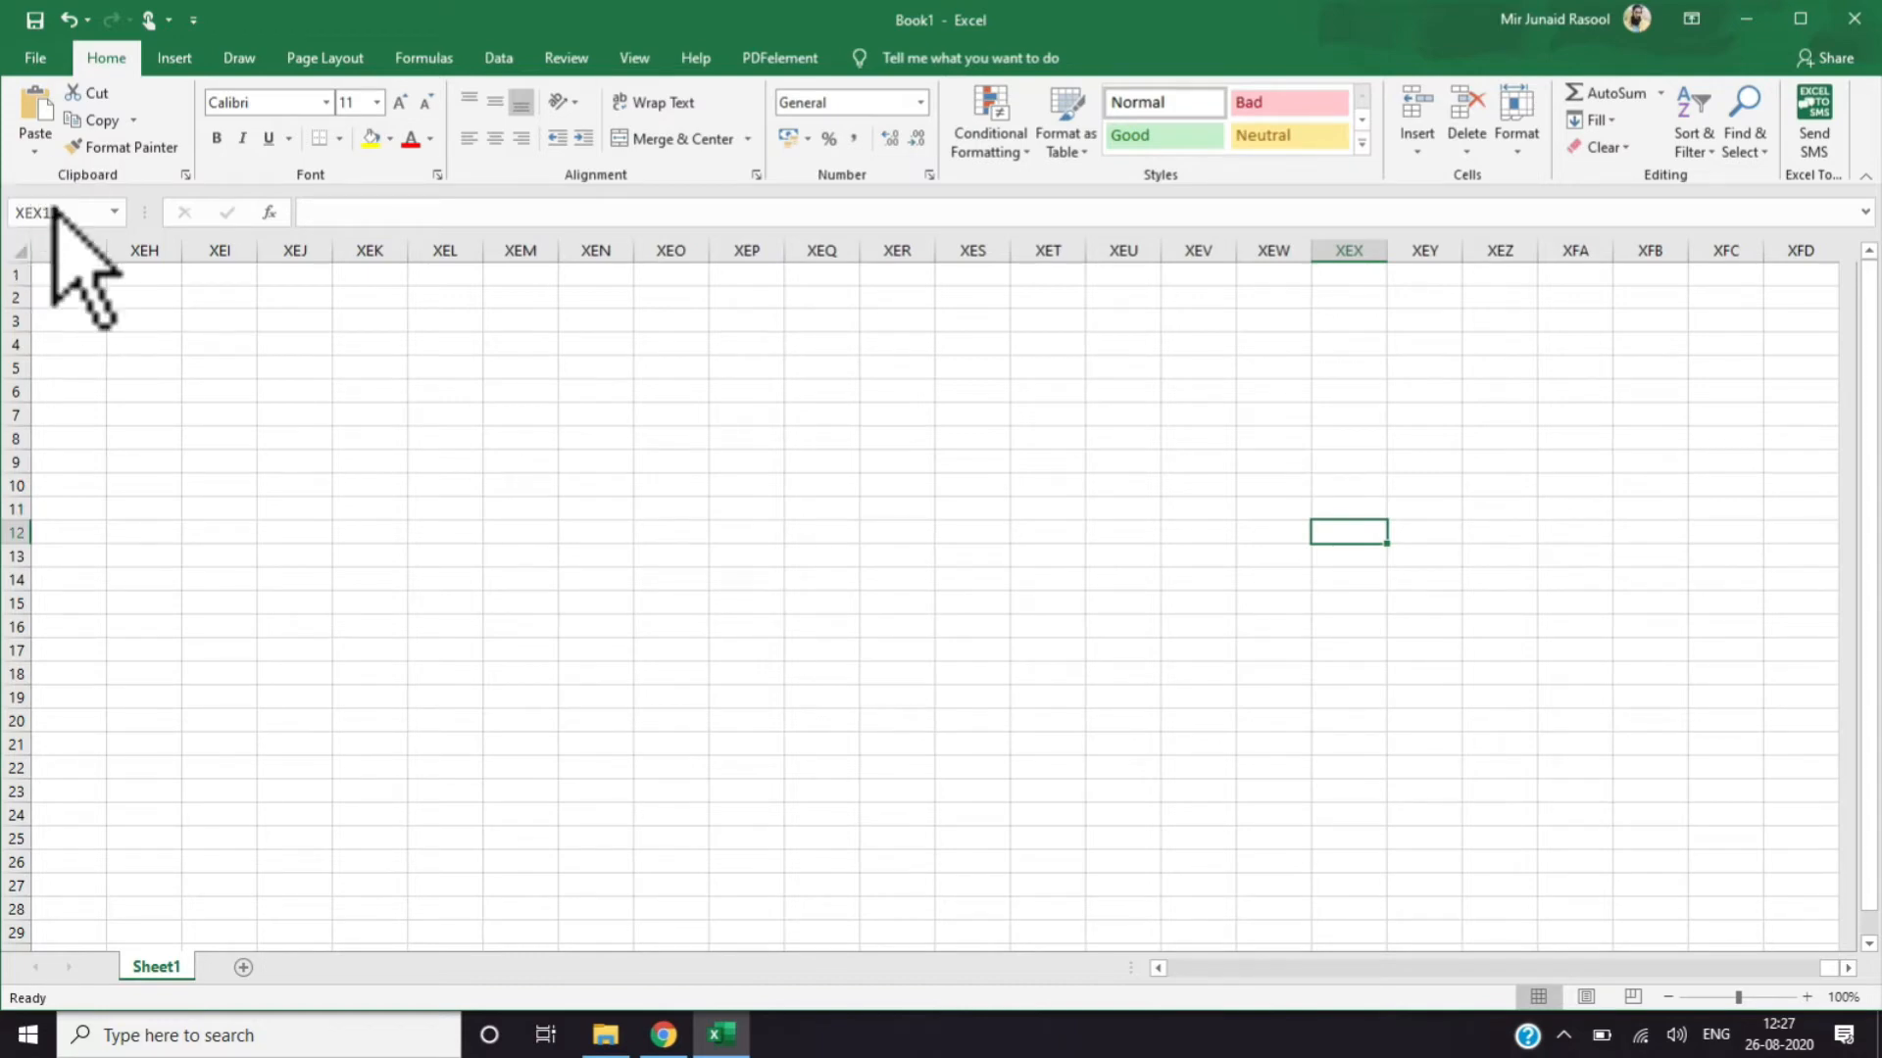
Return the active cell to column A and move it through A13 to E13
{"action": "key", "text": "Home"}
{"action": "key", "text": "Down"}
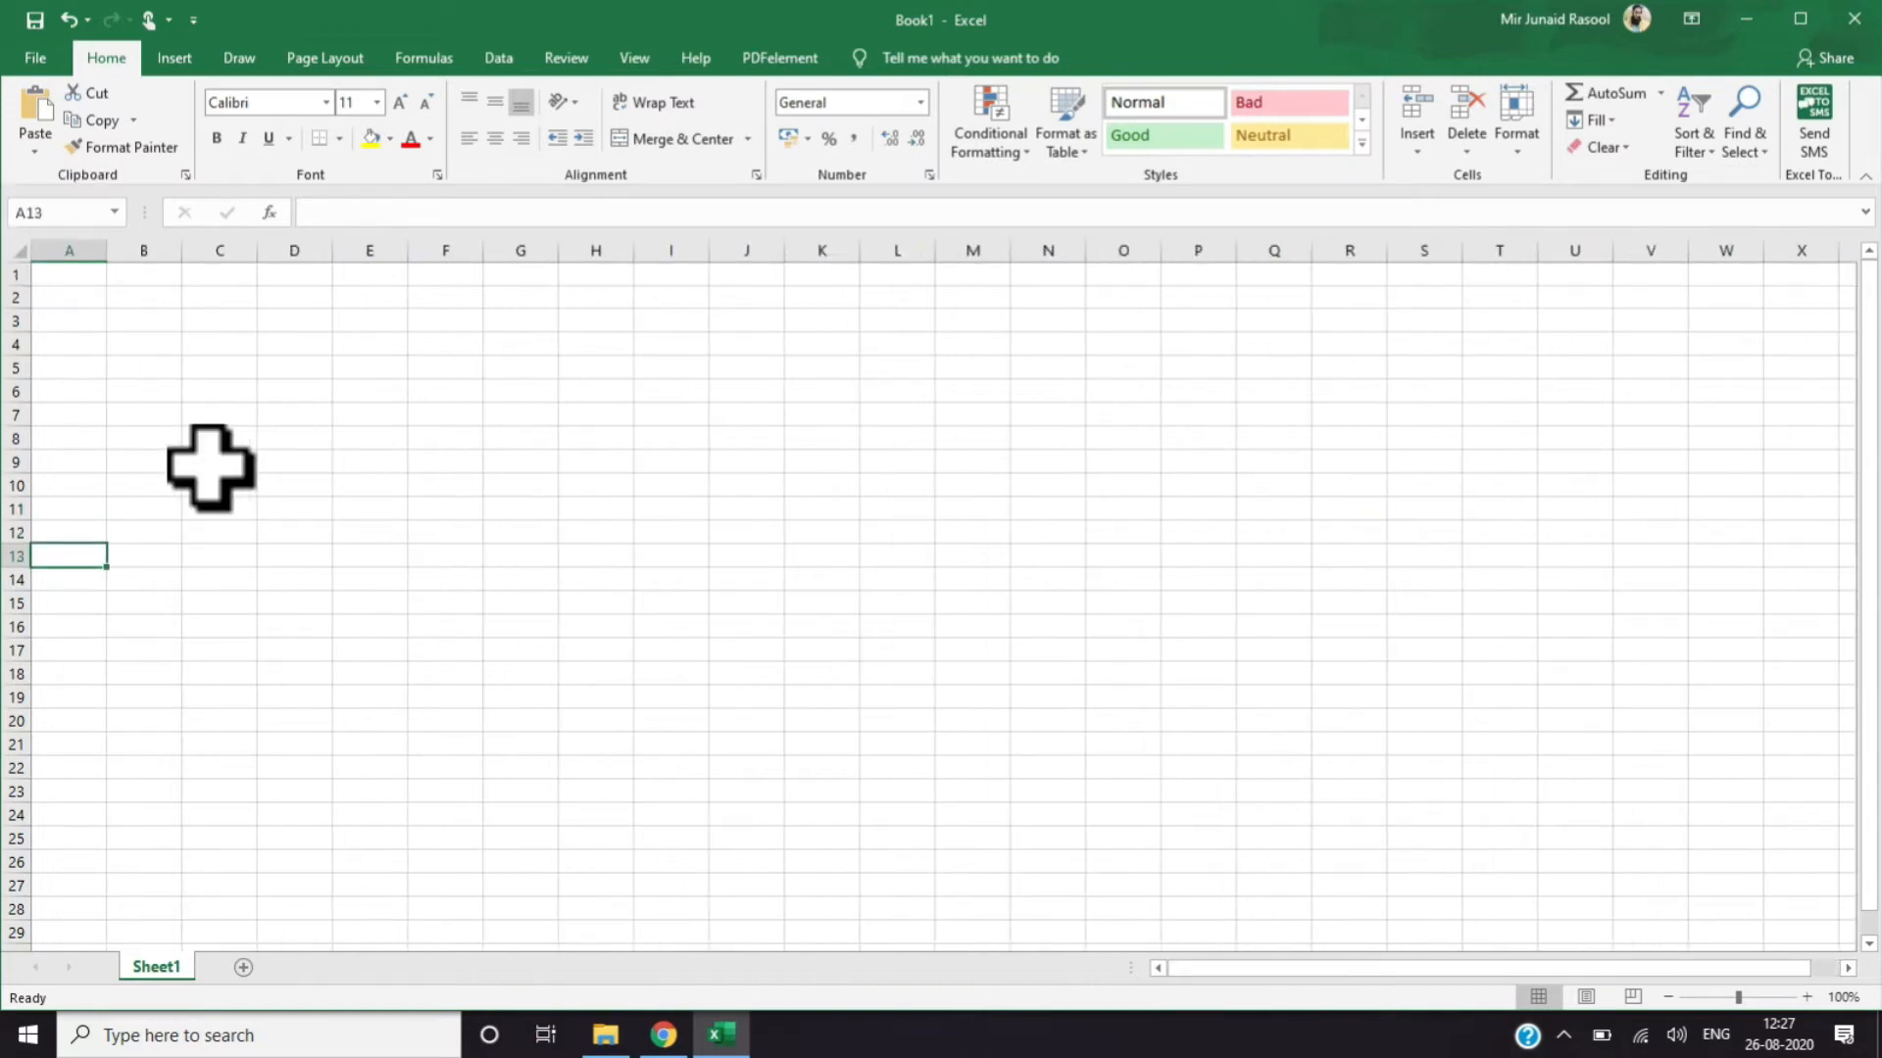
{"action": "key", "text": "Right"}
{"action": "key", "text": "Right"}
{"action": "key", "text": "Right"}
{"action": "key", "text": "Right"}
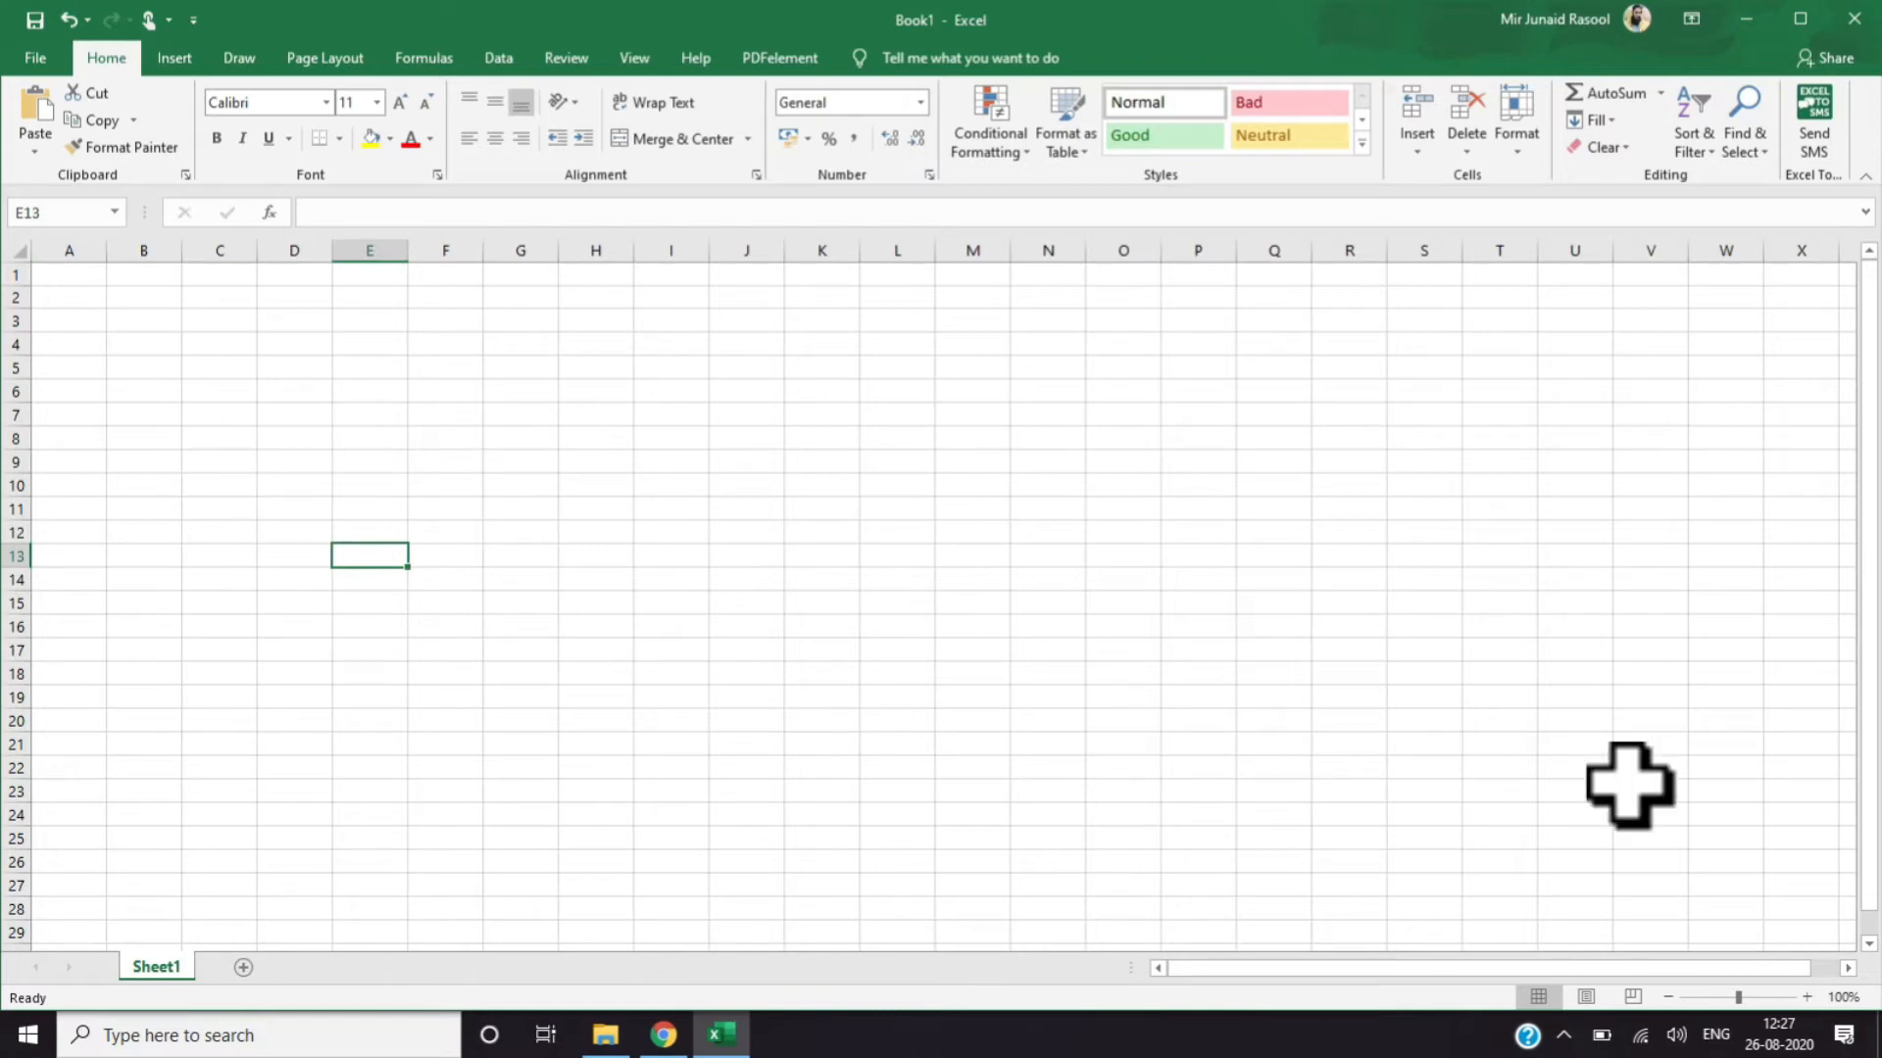
Select cells U26, D10 and A1 in turn, and start editing the contents of A1
{"action": "left_click", "coordinate": [1592, 864]}
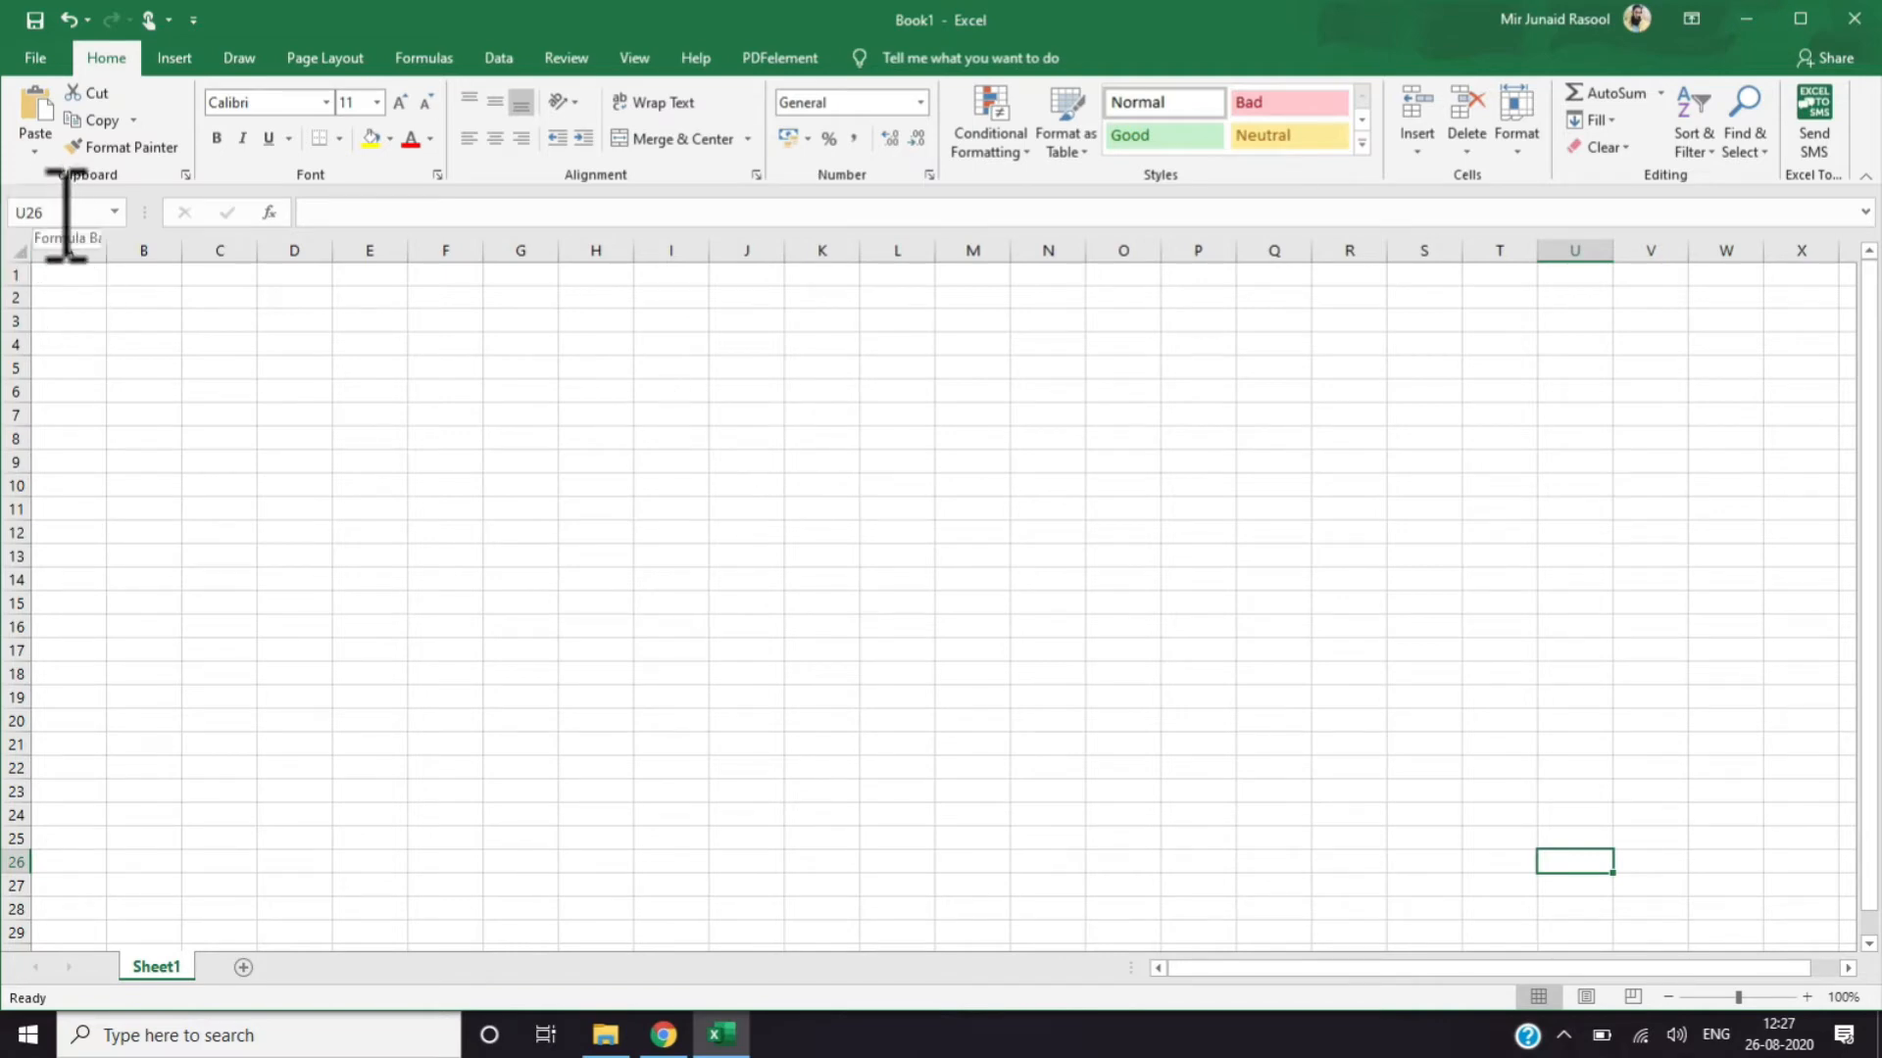
{"action": "left_click", "coordinate": [324, 484]}
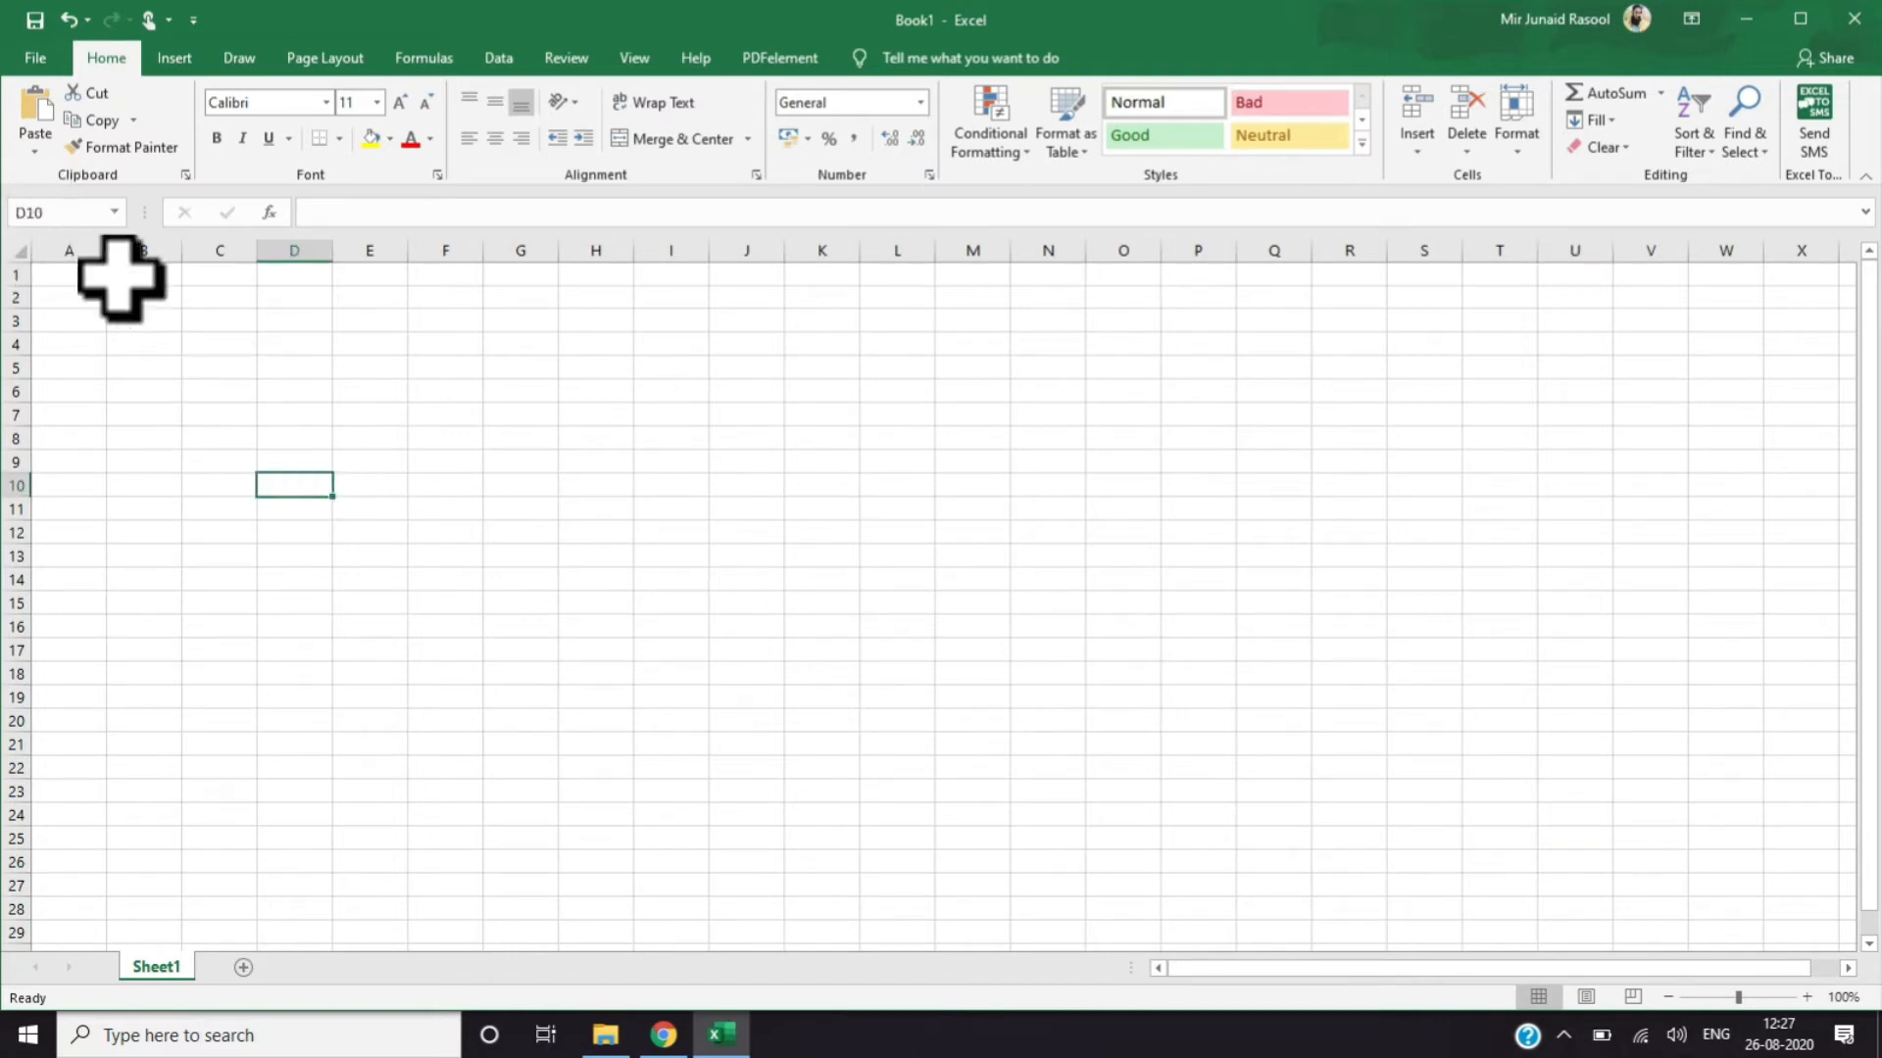
{"action": "left_click", "coordinate": [69, 321]}
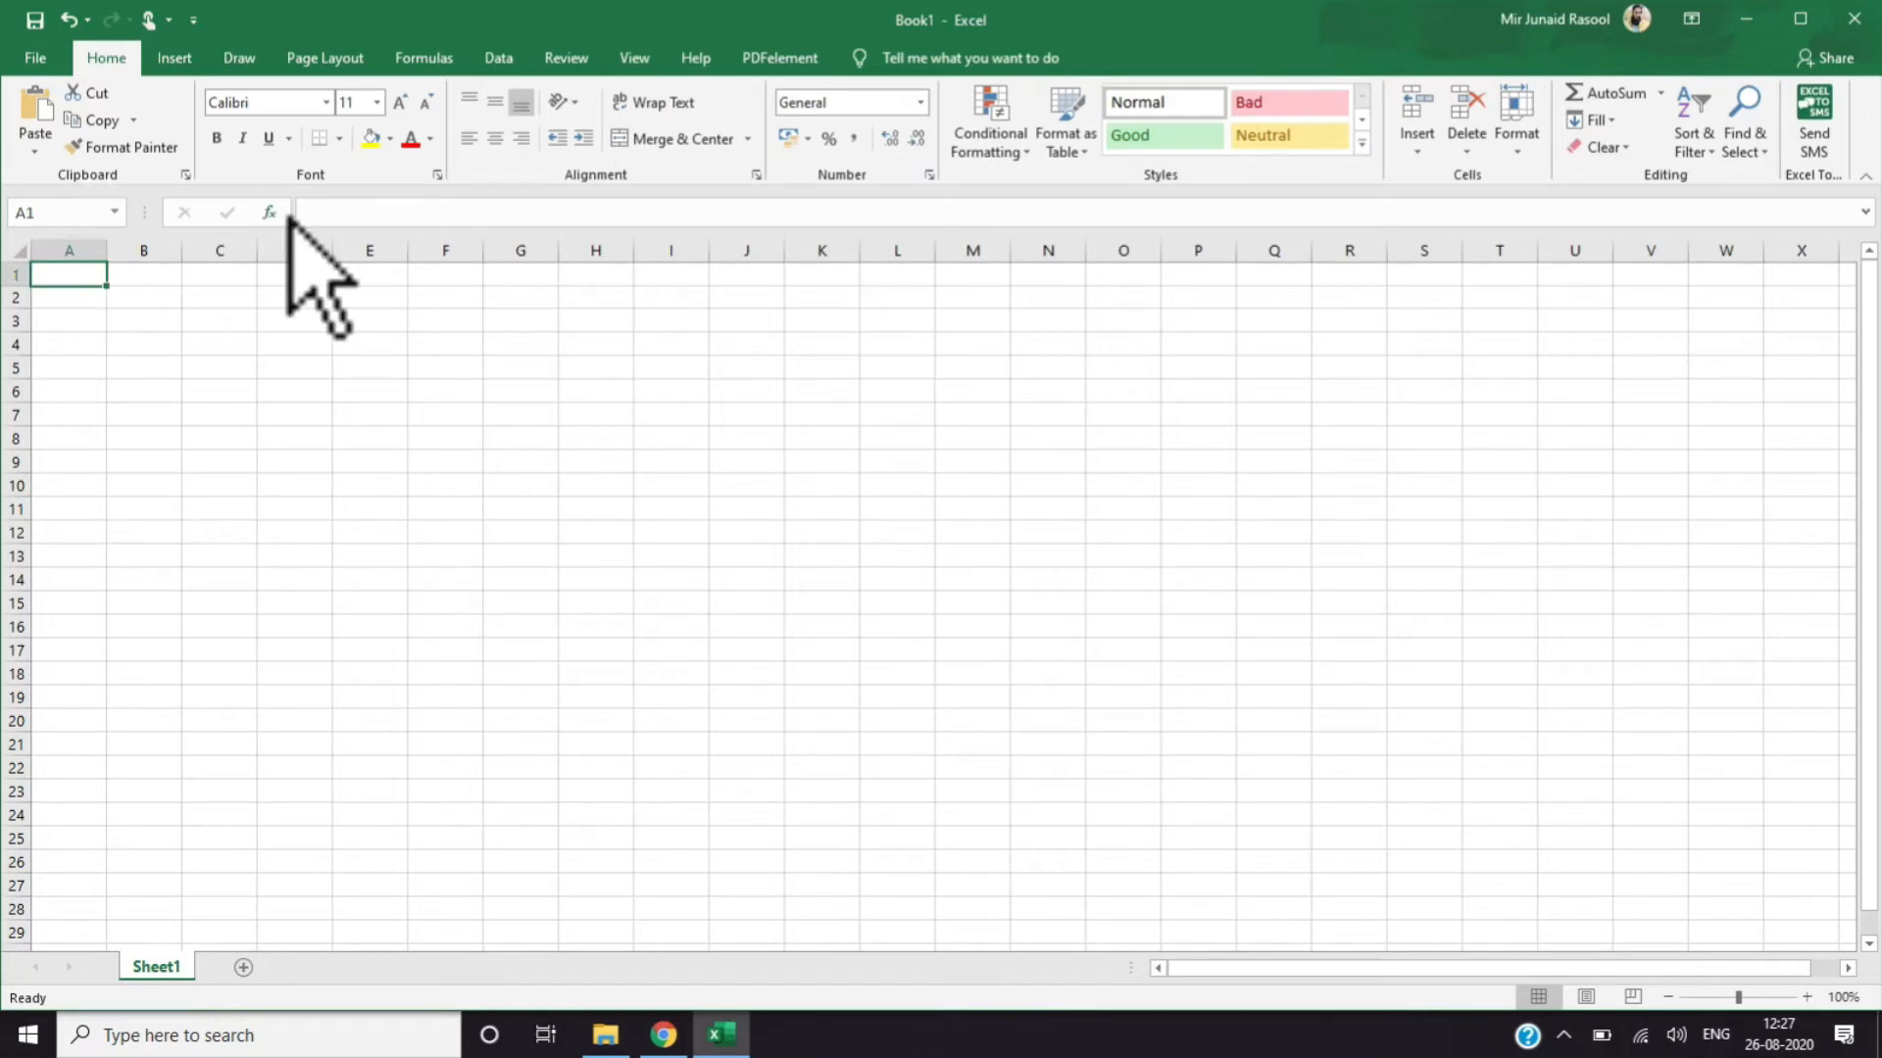
{"action": "left_click", "coordinate": [357, 212]}
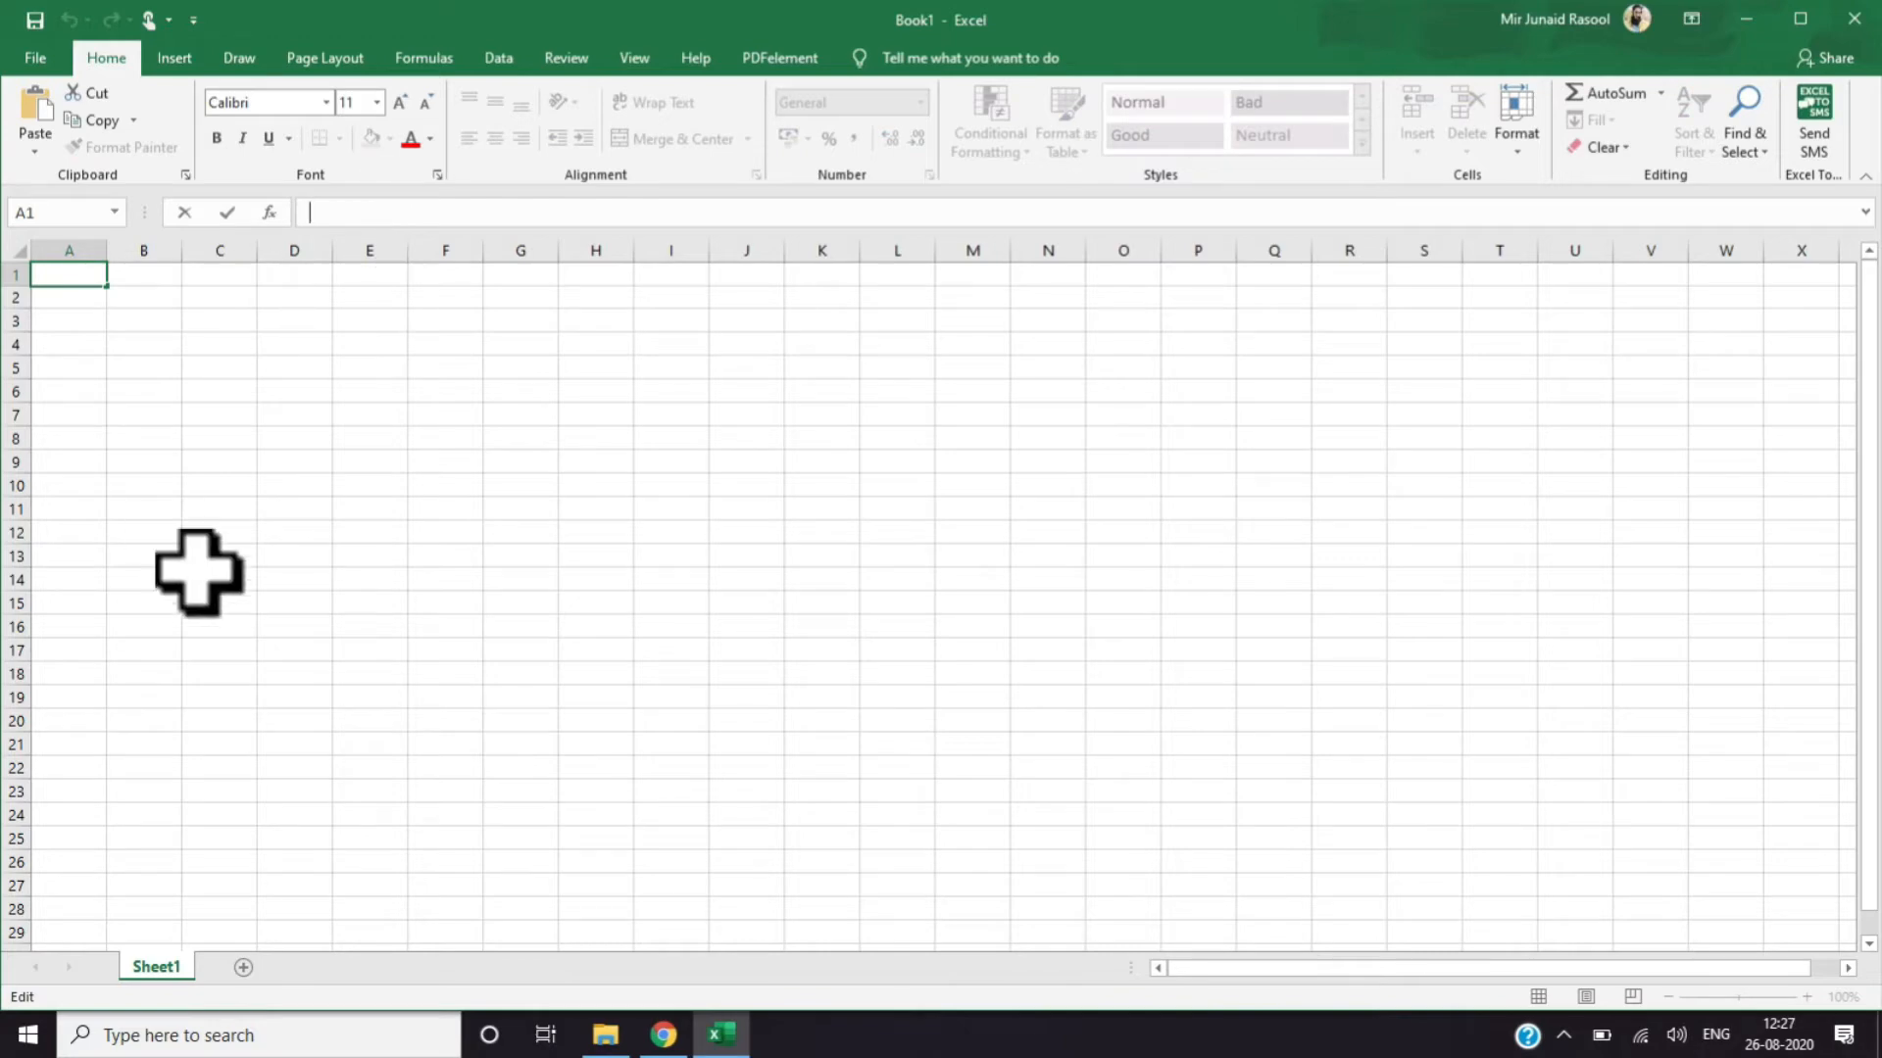
Enter the number 23 in cell C11
{"action": "left_click", "coordinate": [211, 509]}
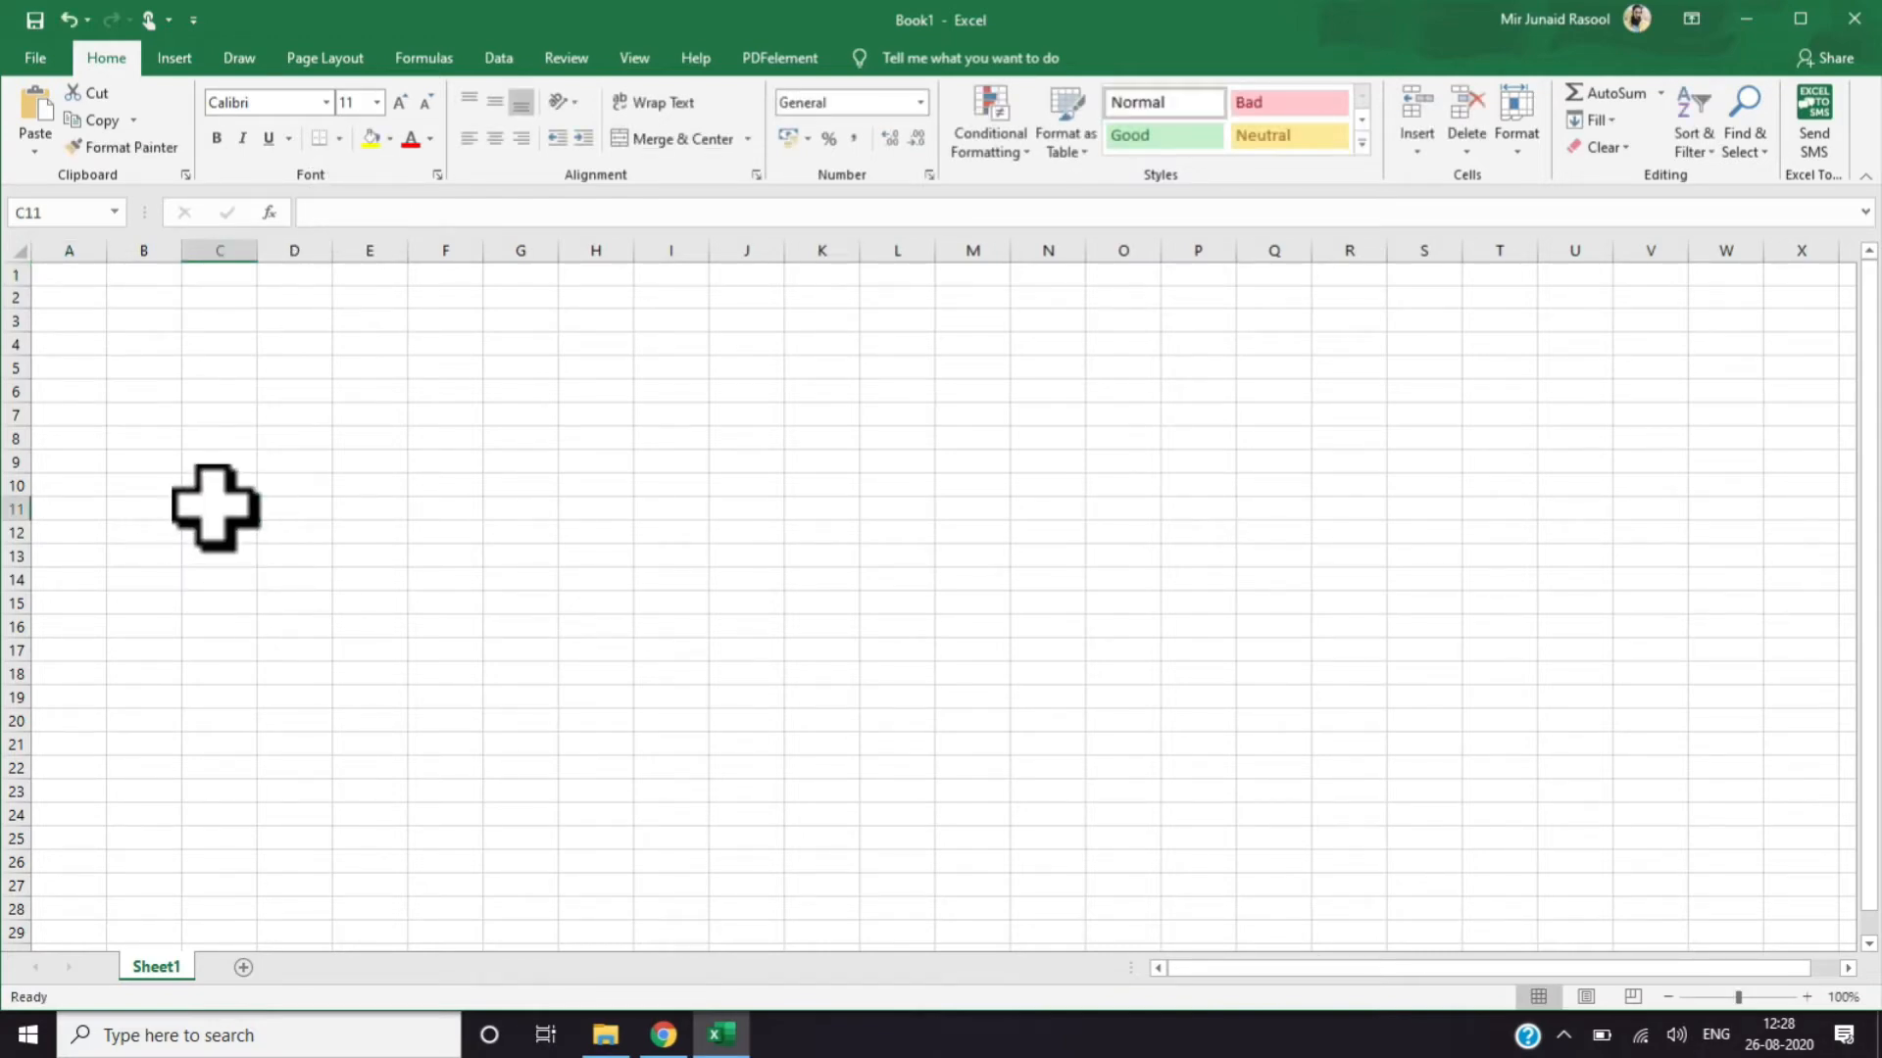
{"action": "type", "text": "23"}
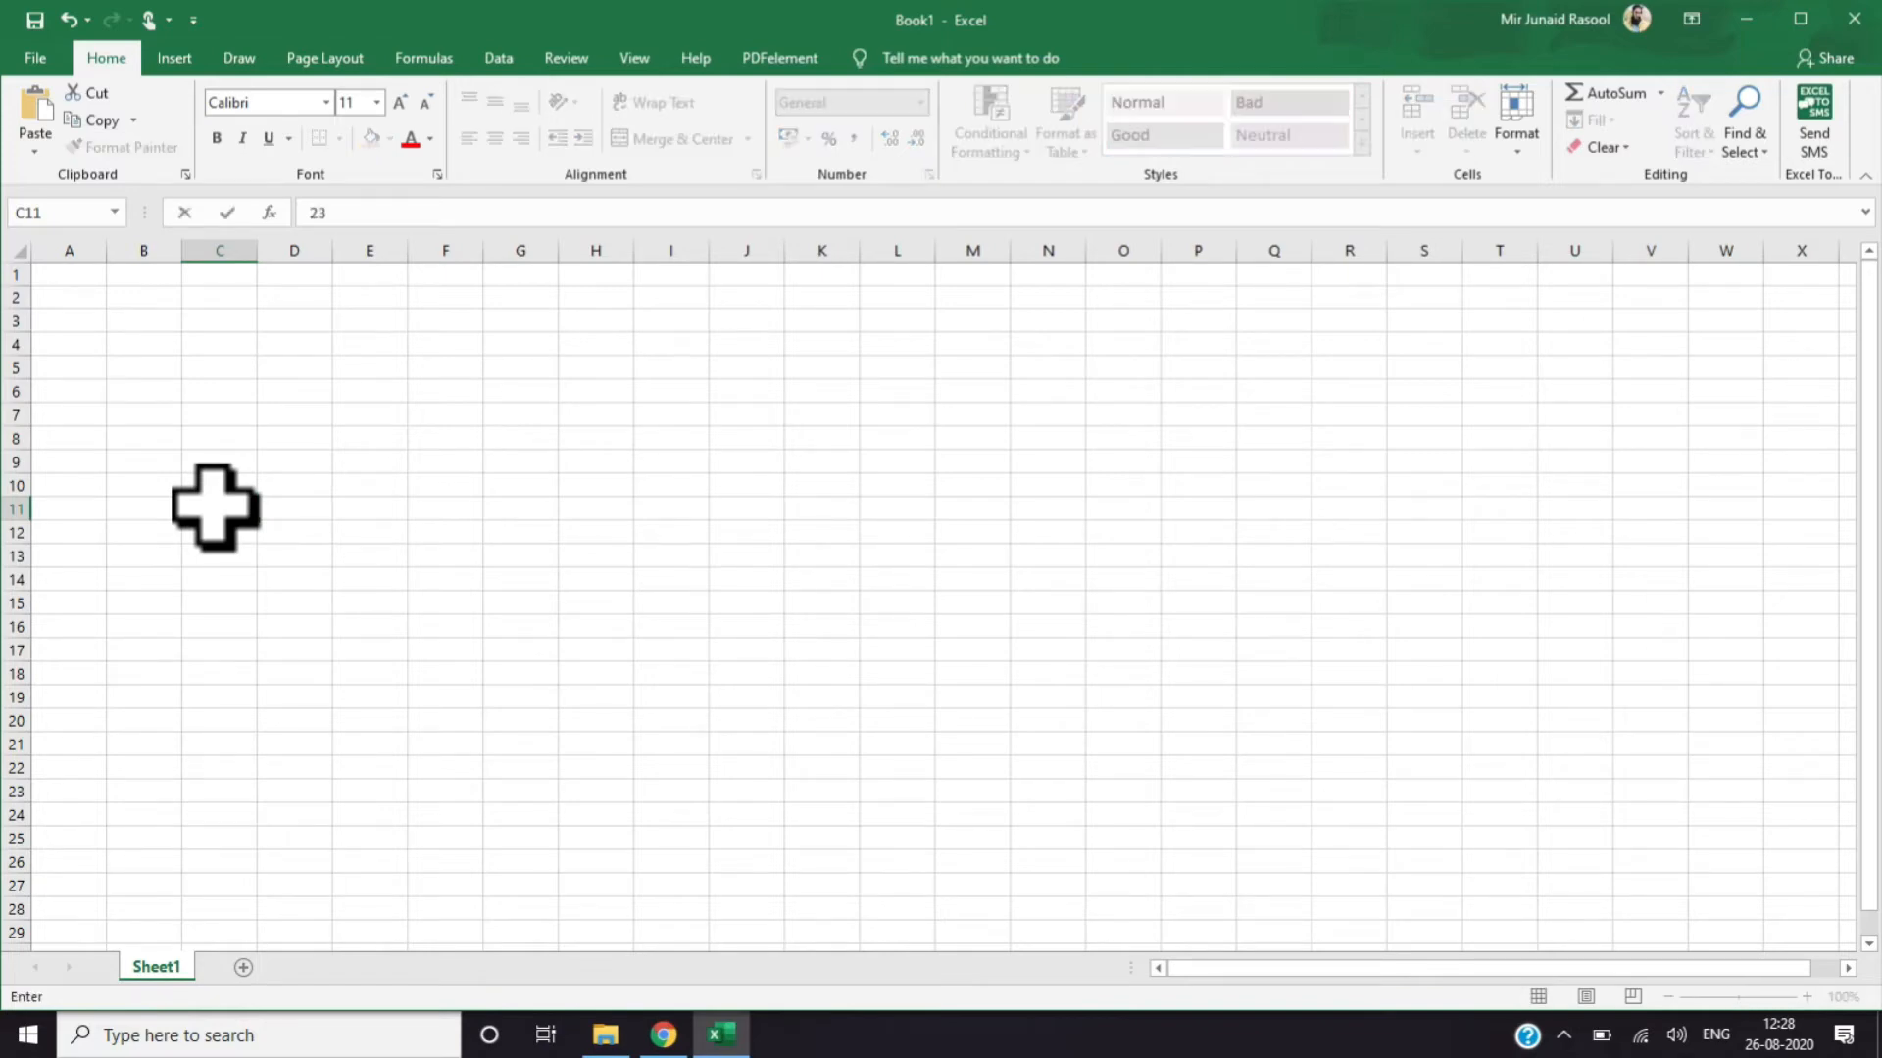
{"action": "left_click", "coordinate": [235, 437]}
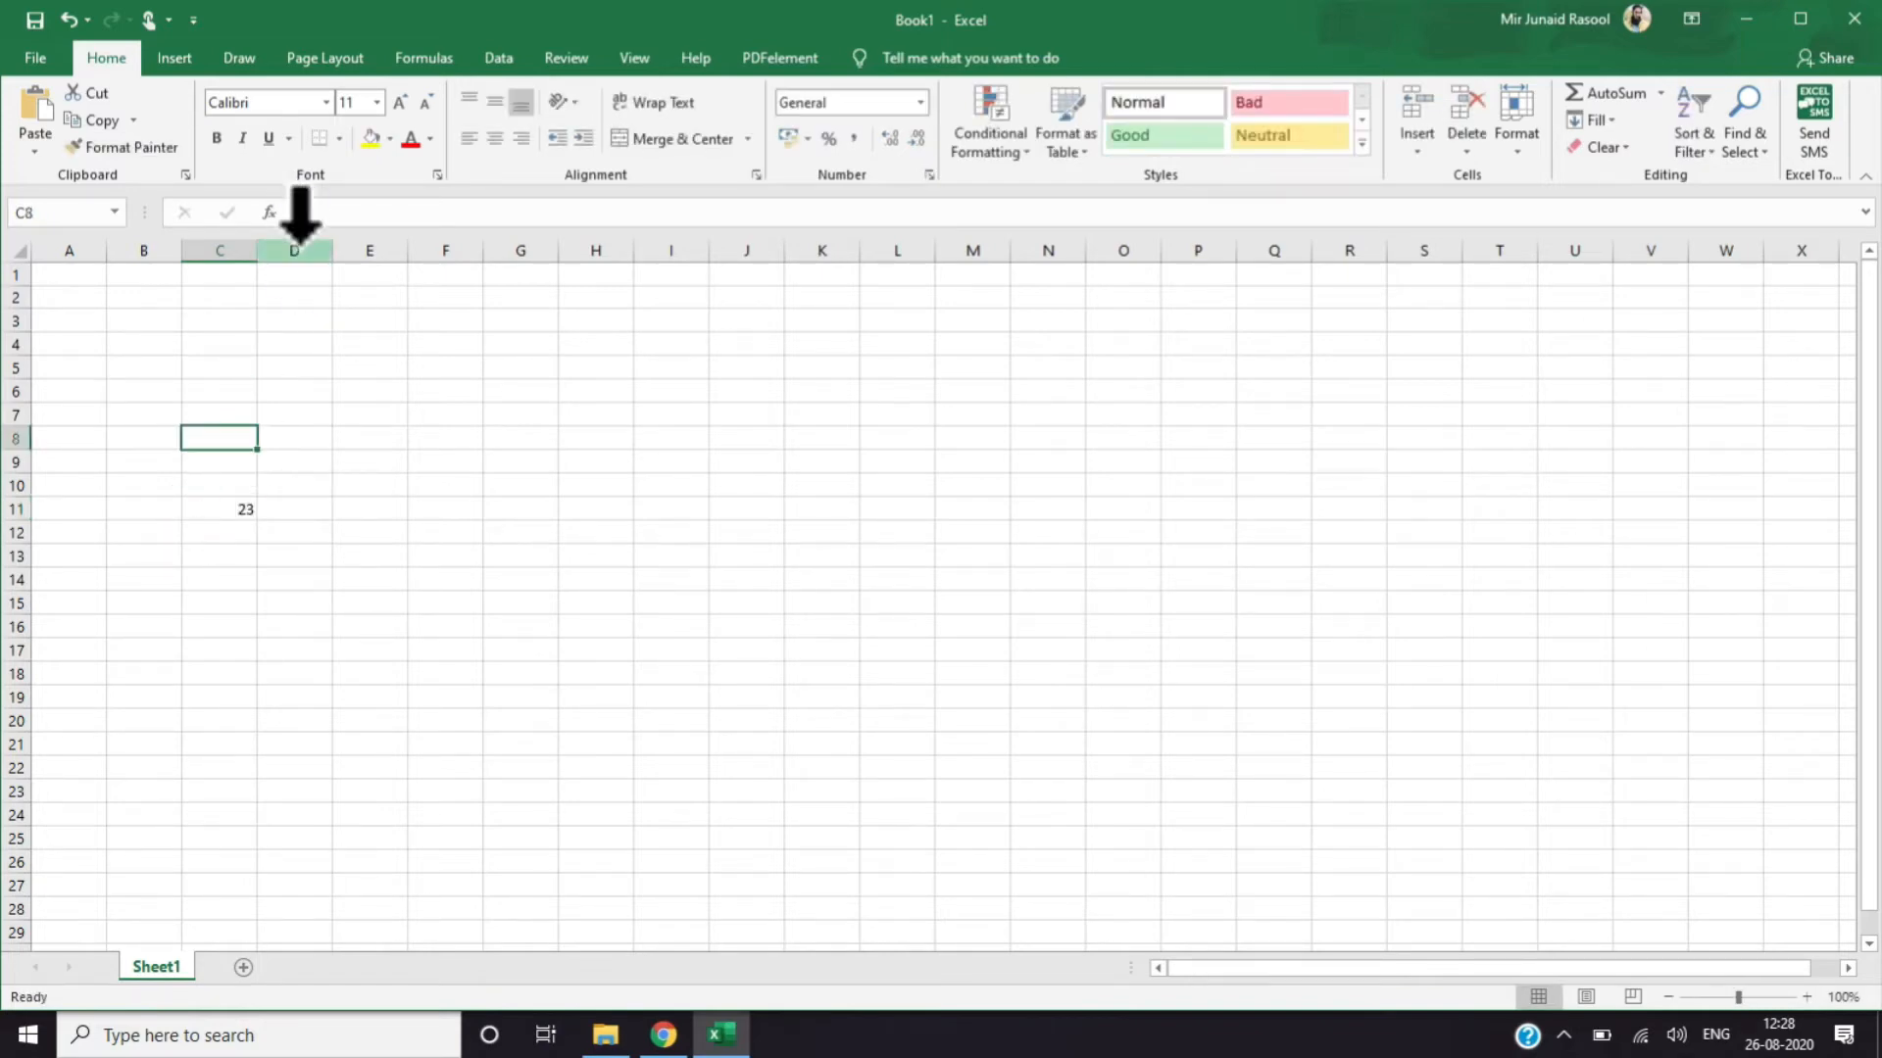
Delete the contents of cell C11 and select cell C6
{"action": "left_click", "coordinate": [223, 511]}
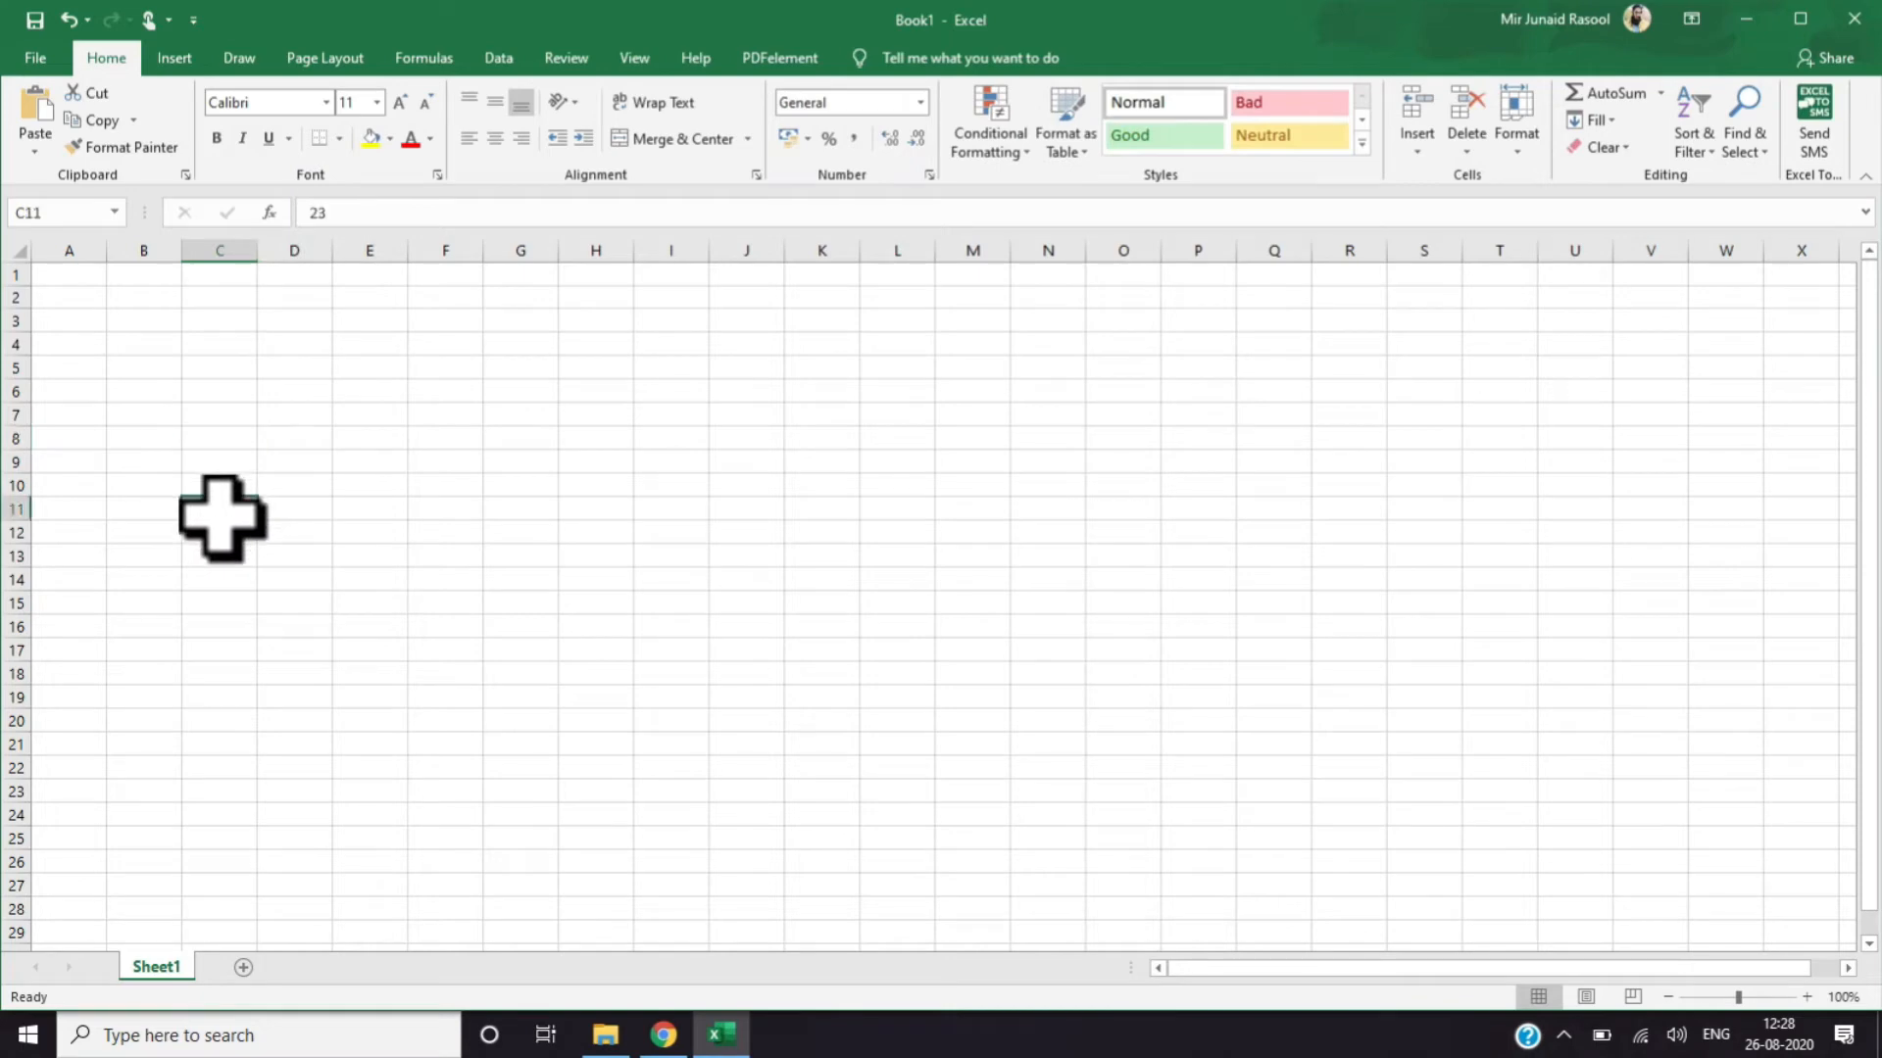
{"action": "double_click", "coordinate": [311, 216]}
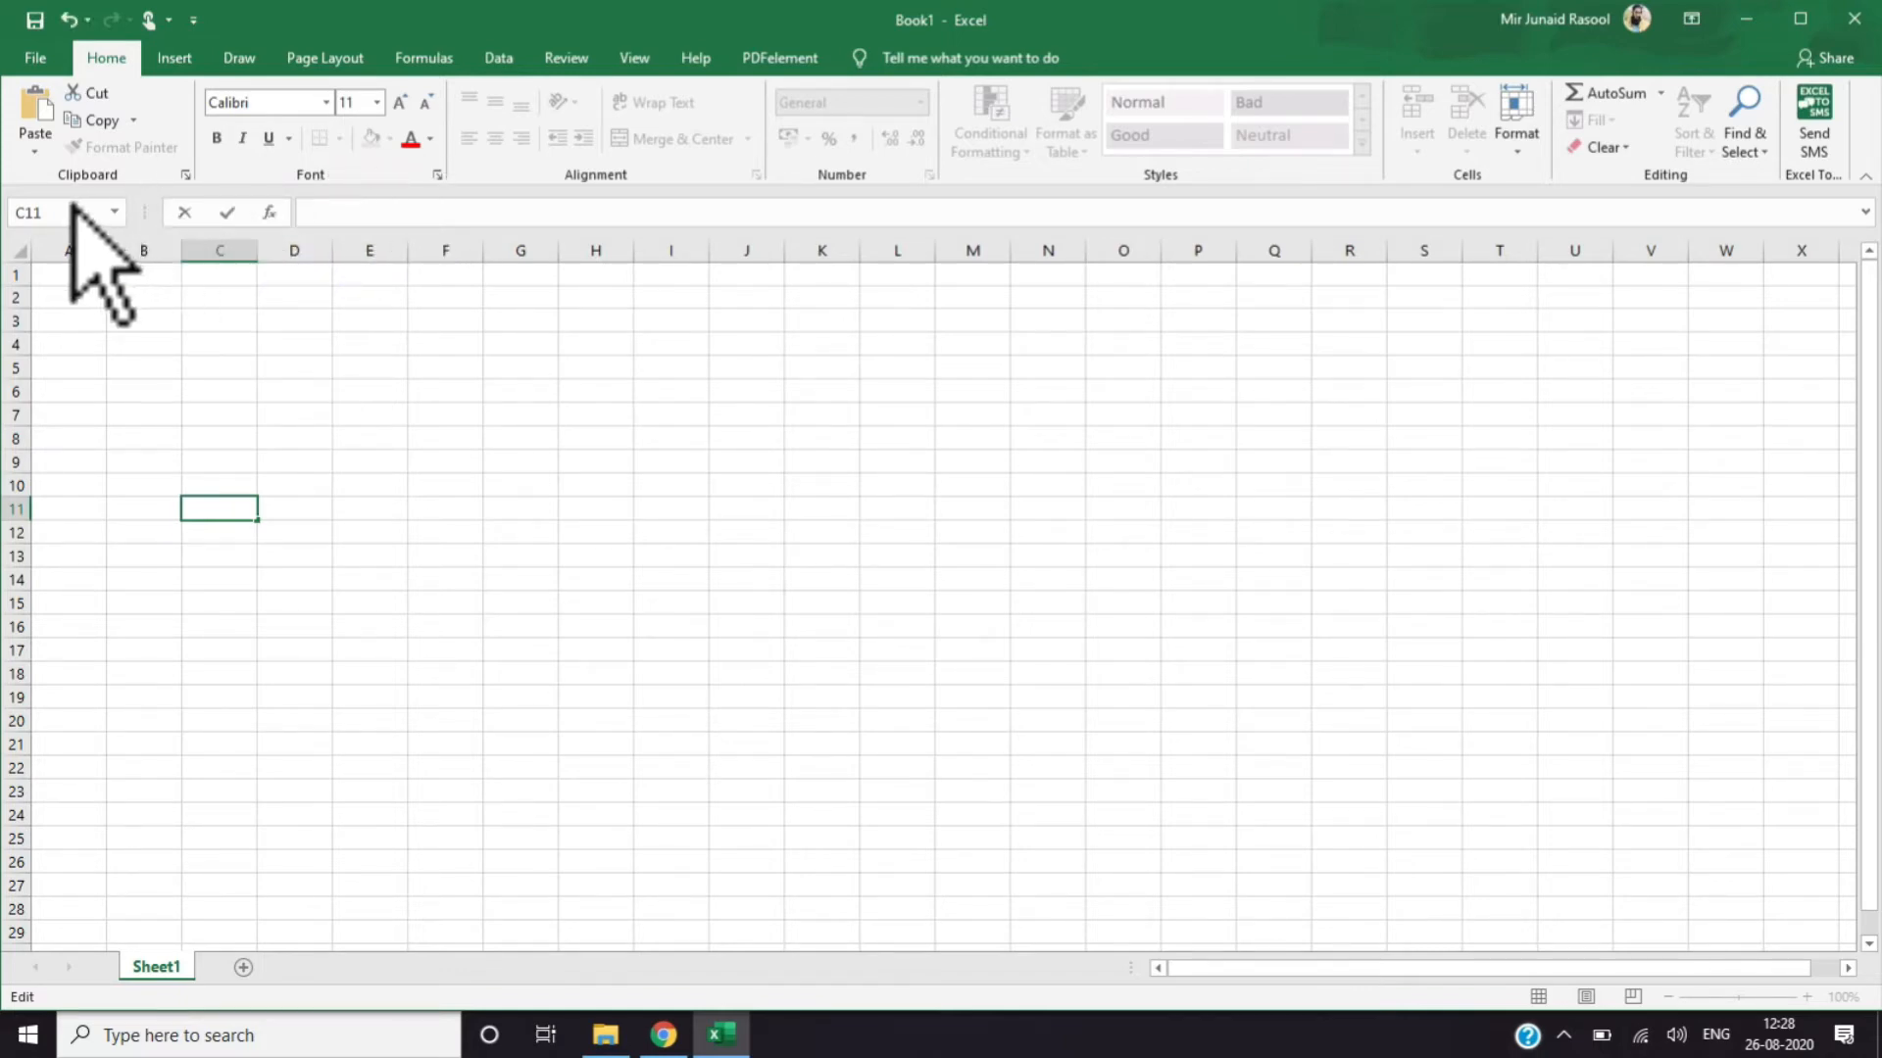
{"action": "left_click", "coordinate": [236, 498]}
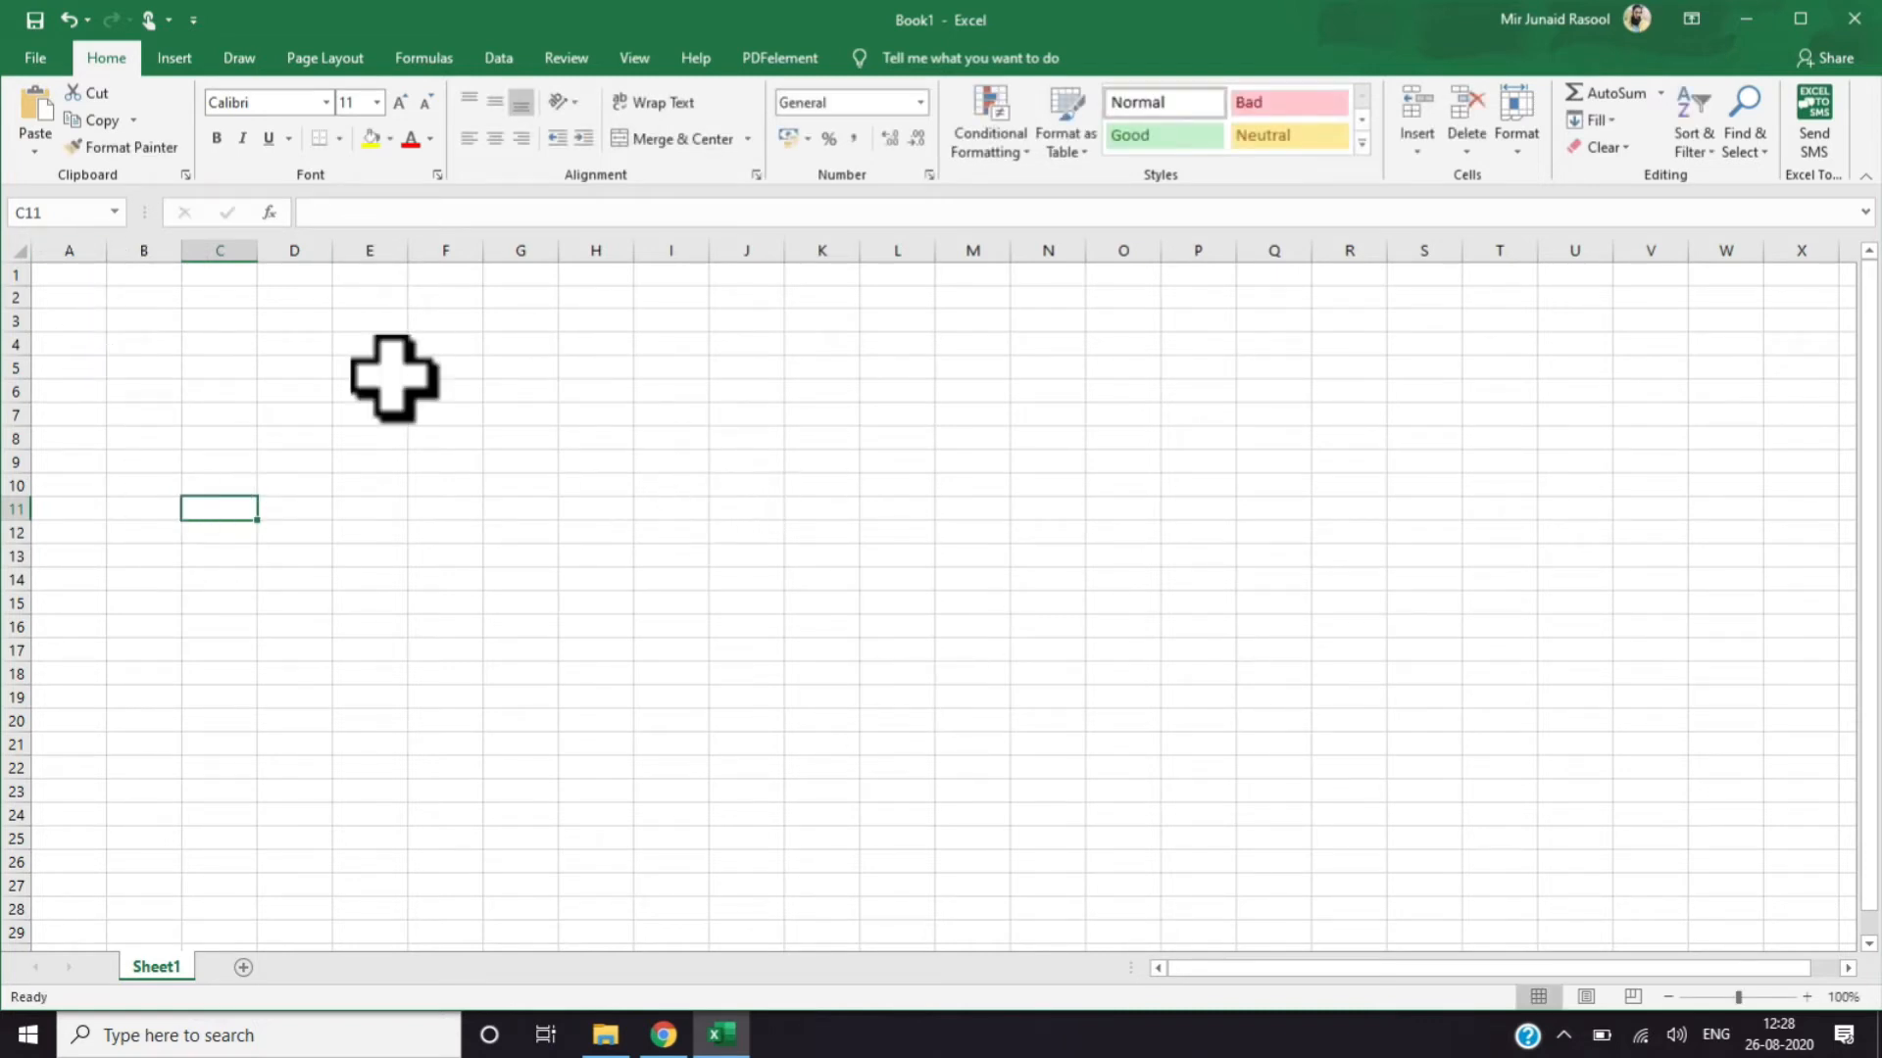
{"action": "left_click", "coordinate": [245, 392]}
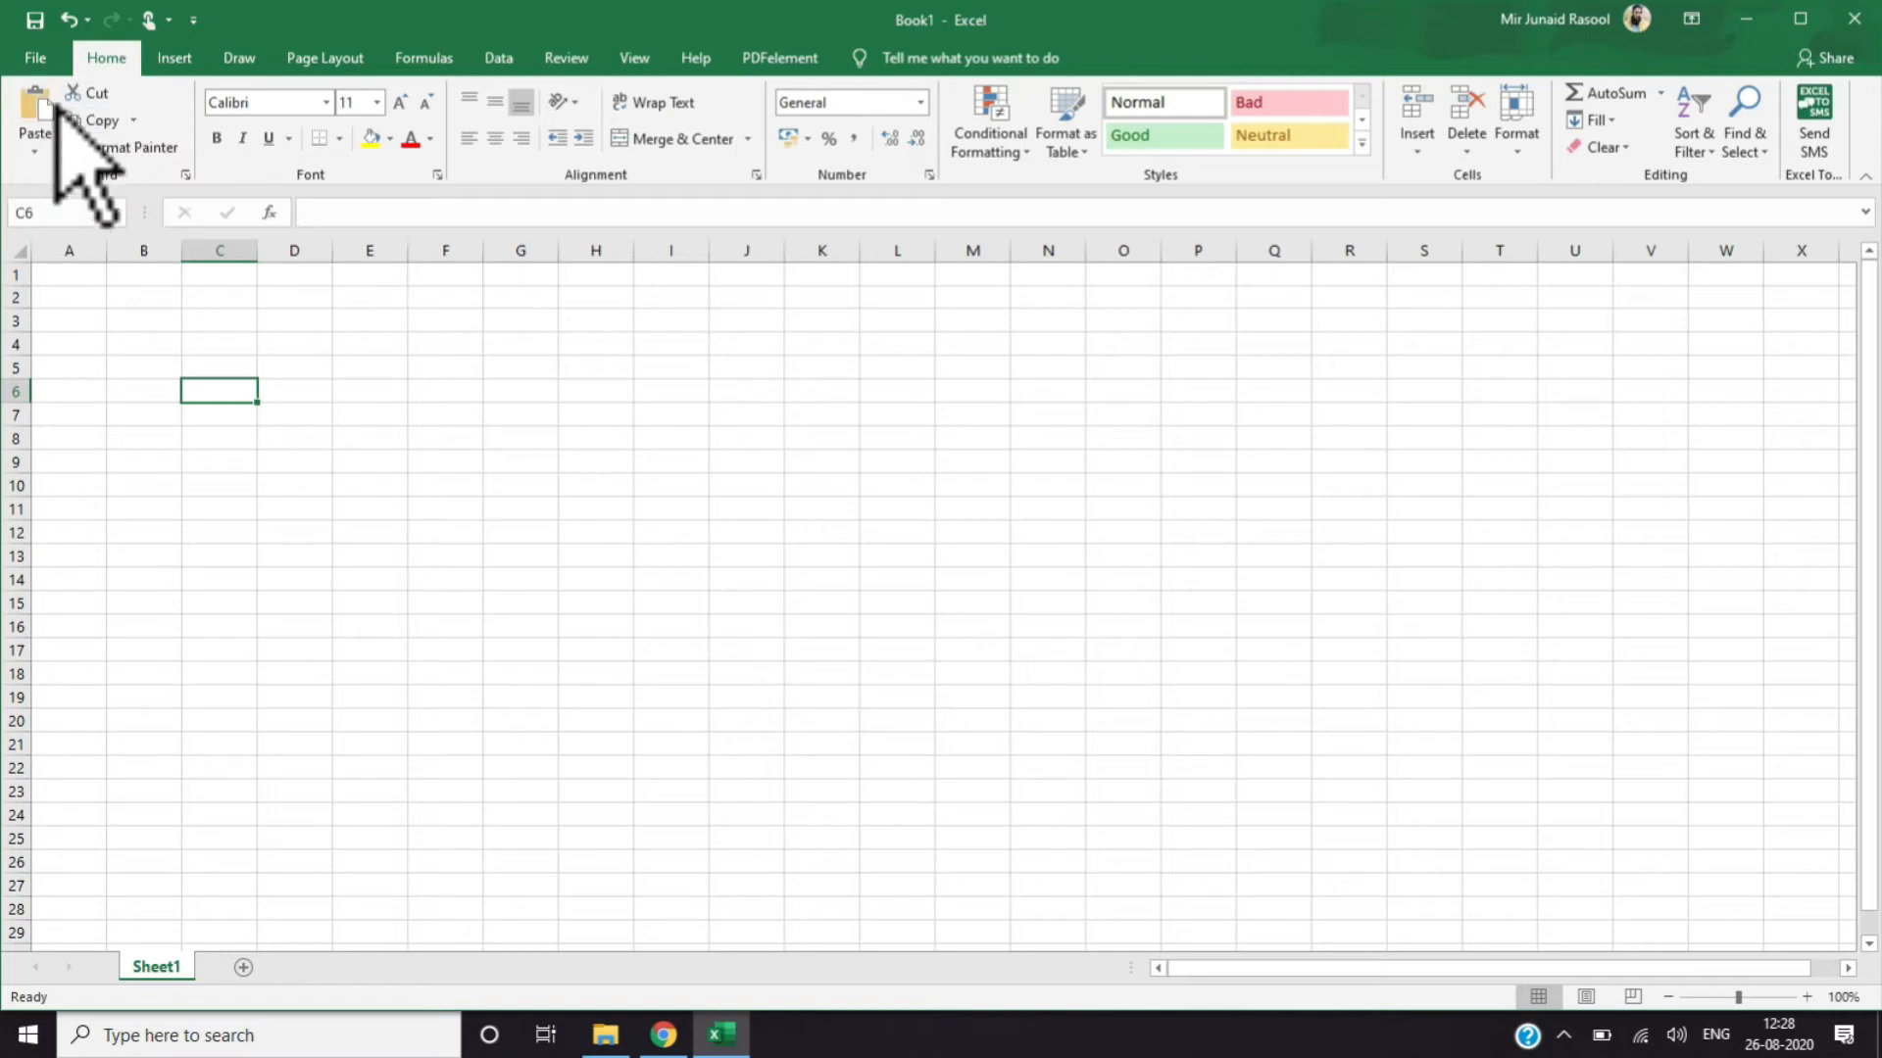
Enter the column headers Sno, Nmae and Marks in cells A1, B1 and C1
{"action": "left_click", "coordinate": [84, 274]}
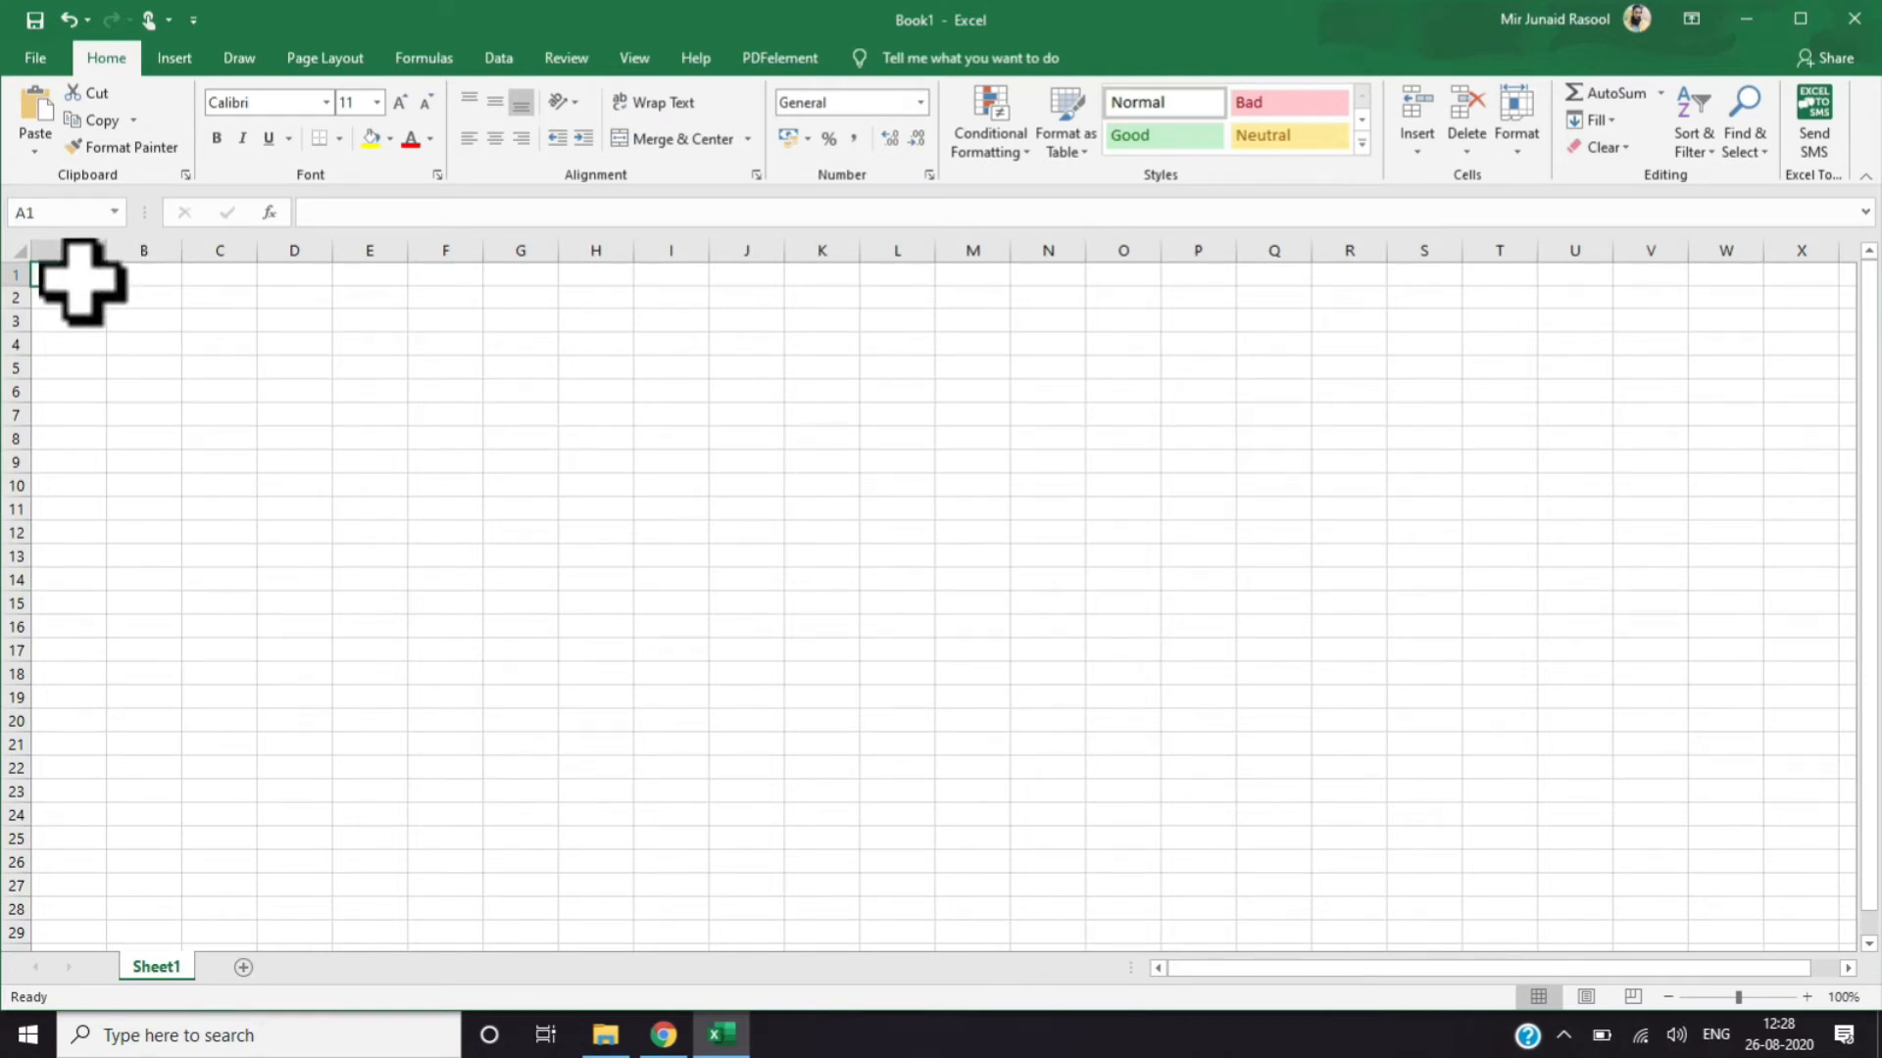
{"action": "type", "text": "sN"}
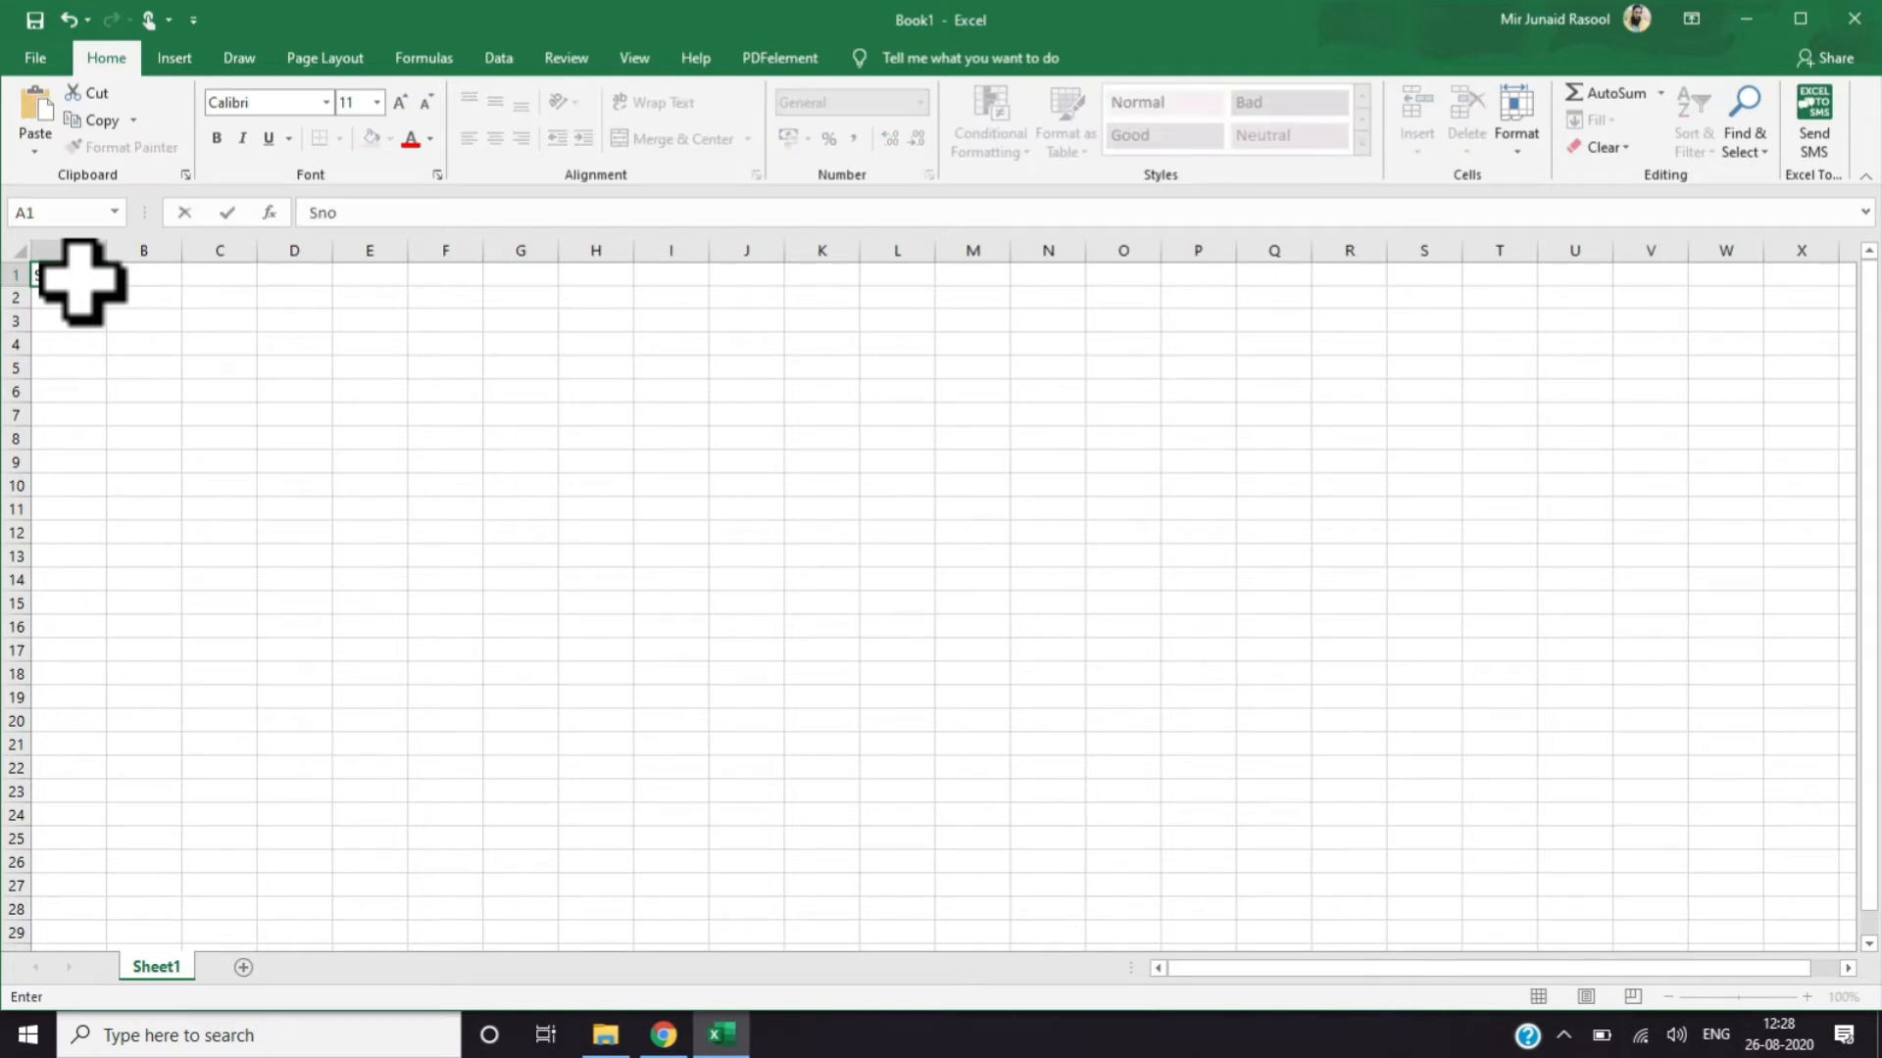
{"action": "key", "text": "Tab"}
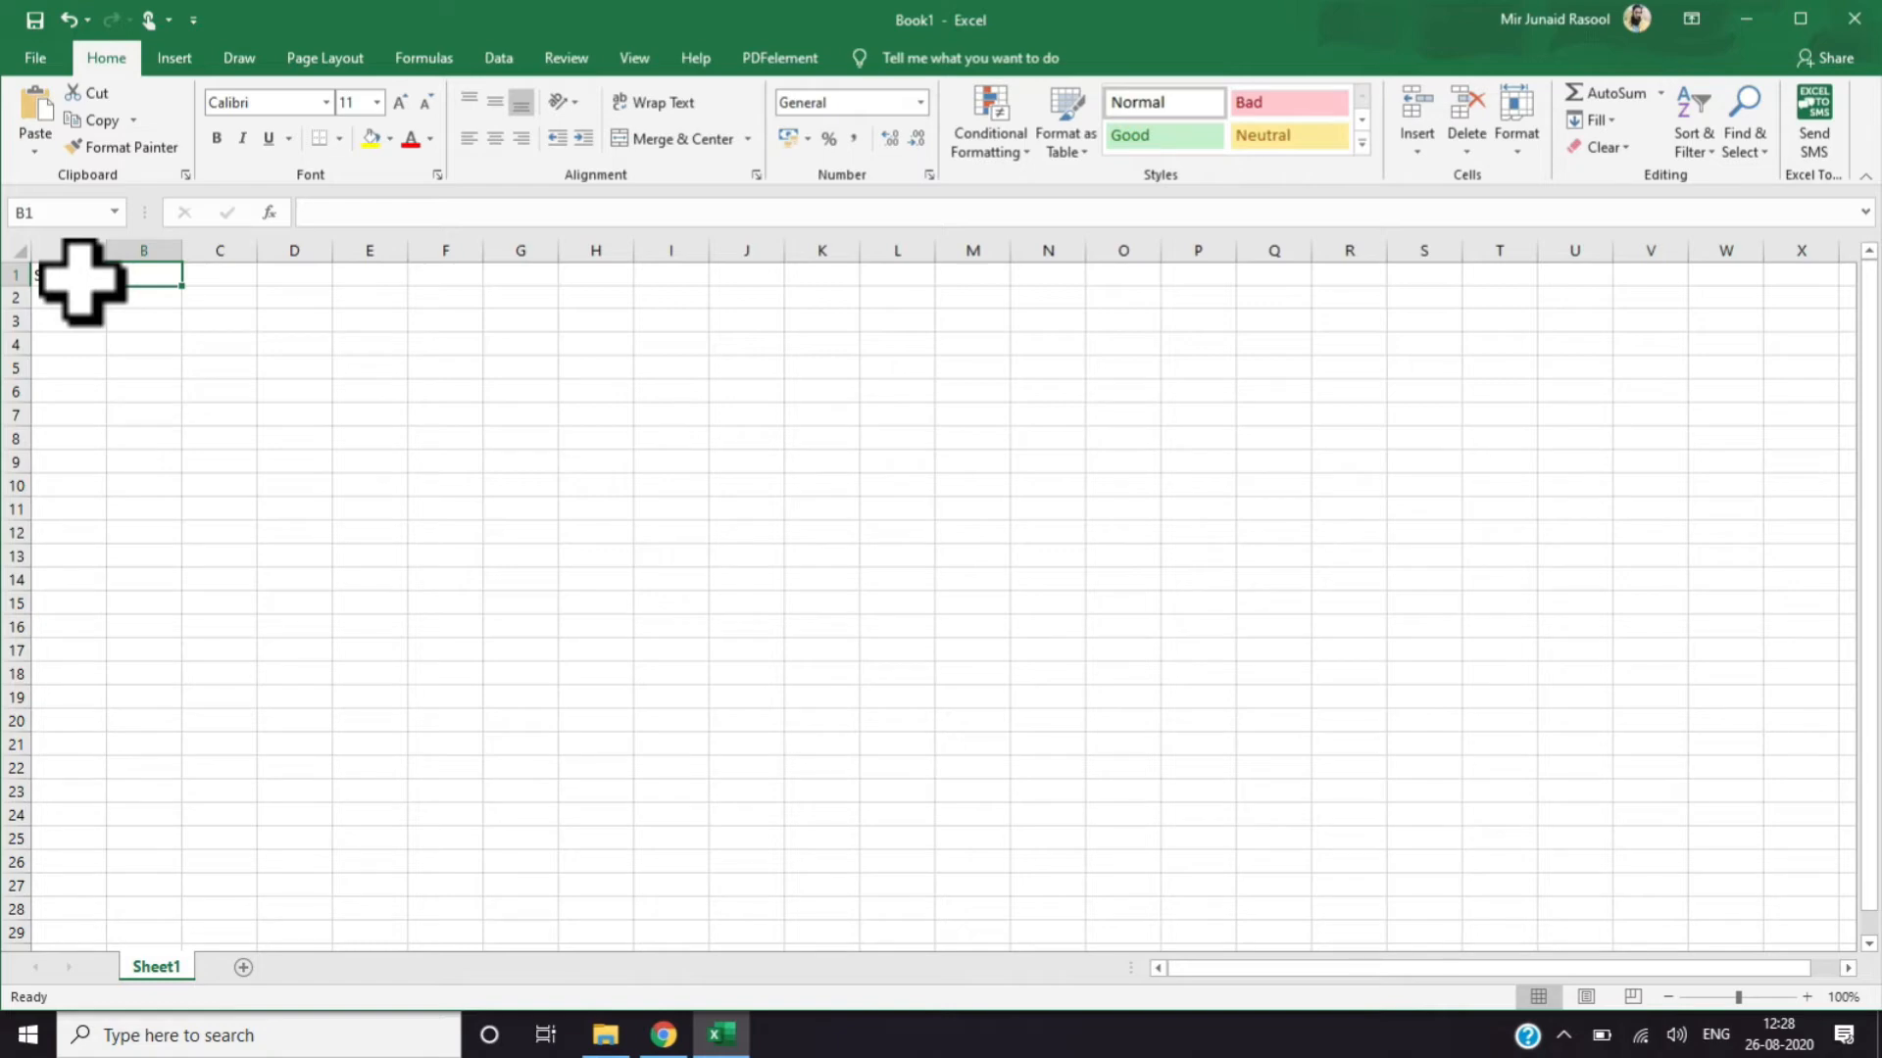
{"action": "type", "text": "Nmae"}
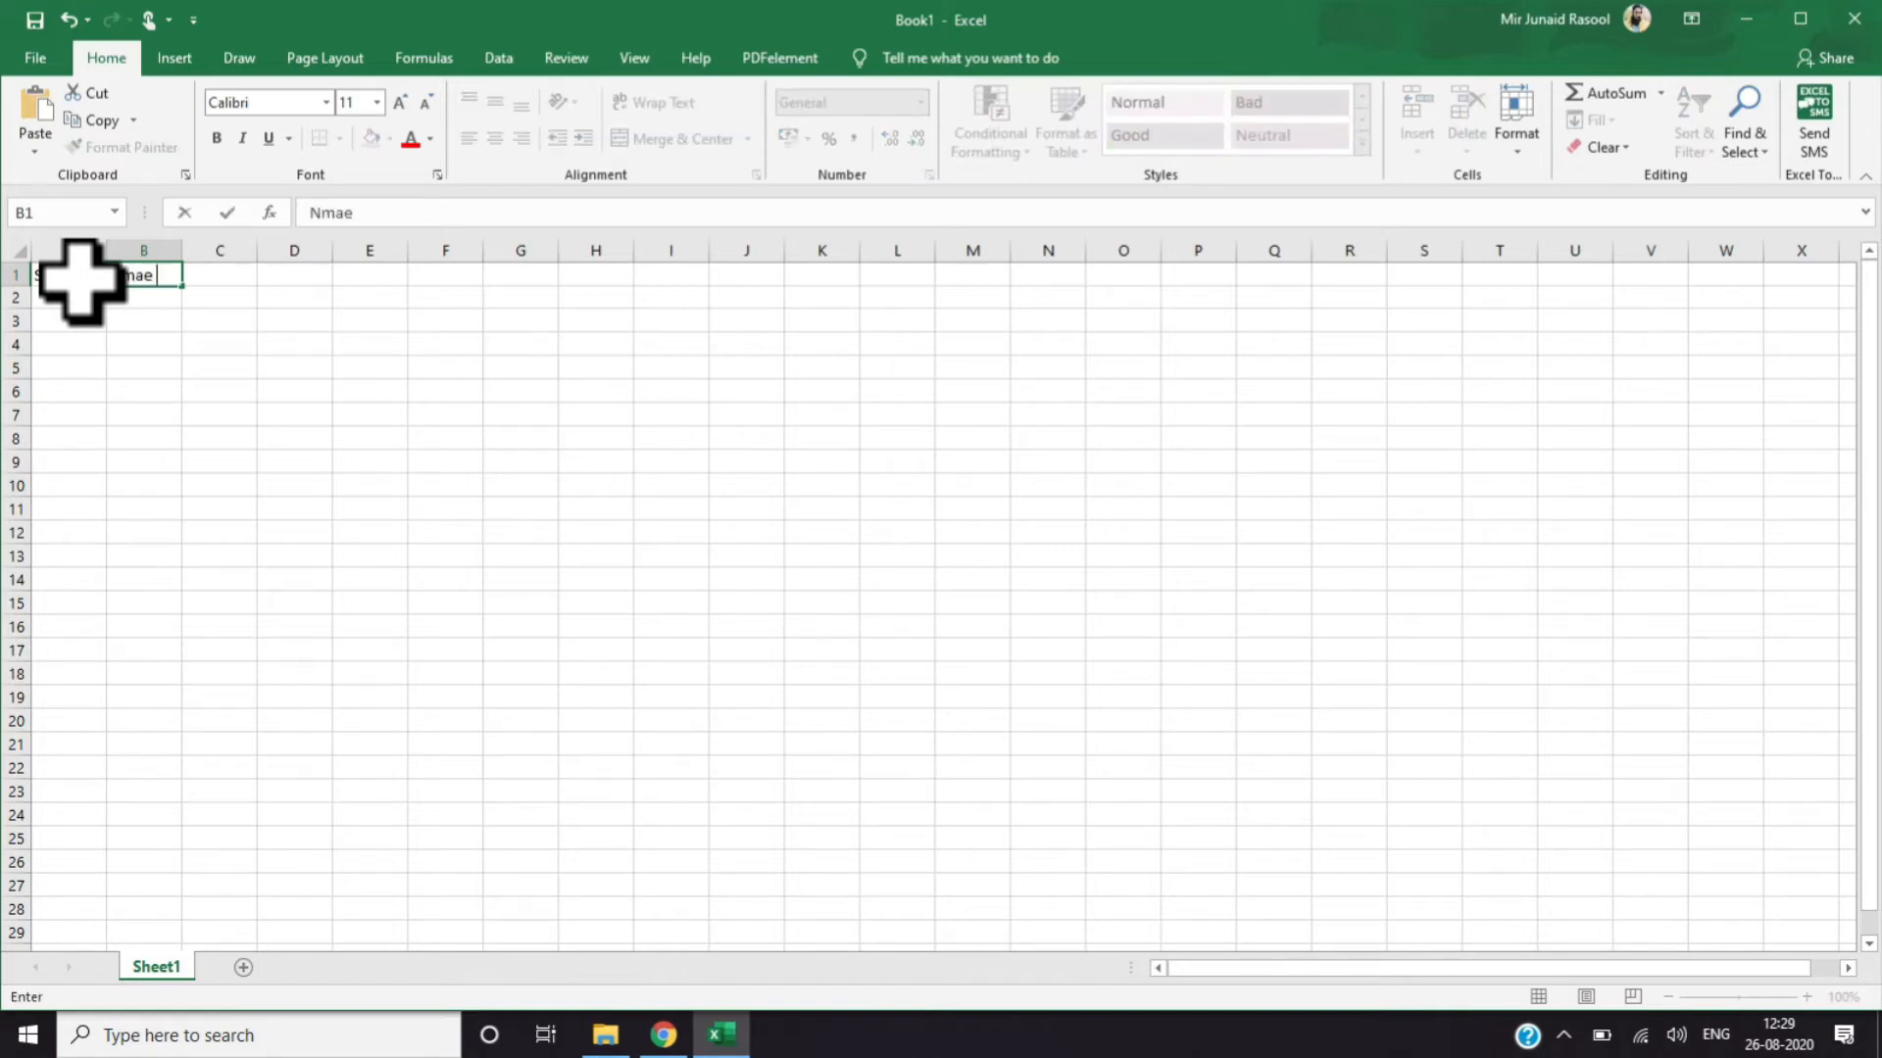
{"action": "key", "text": "Tab"}
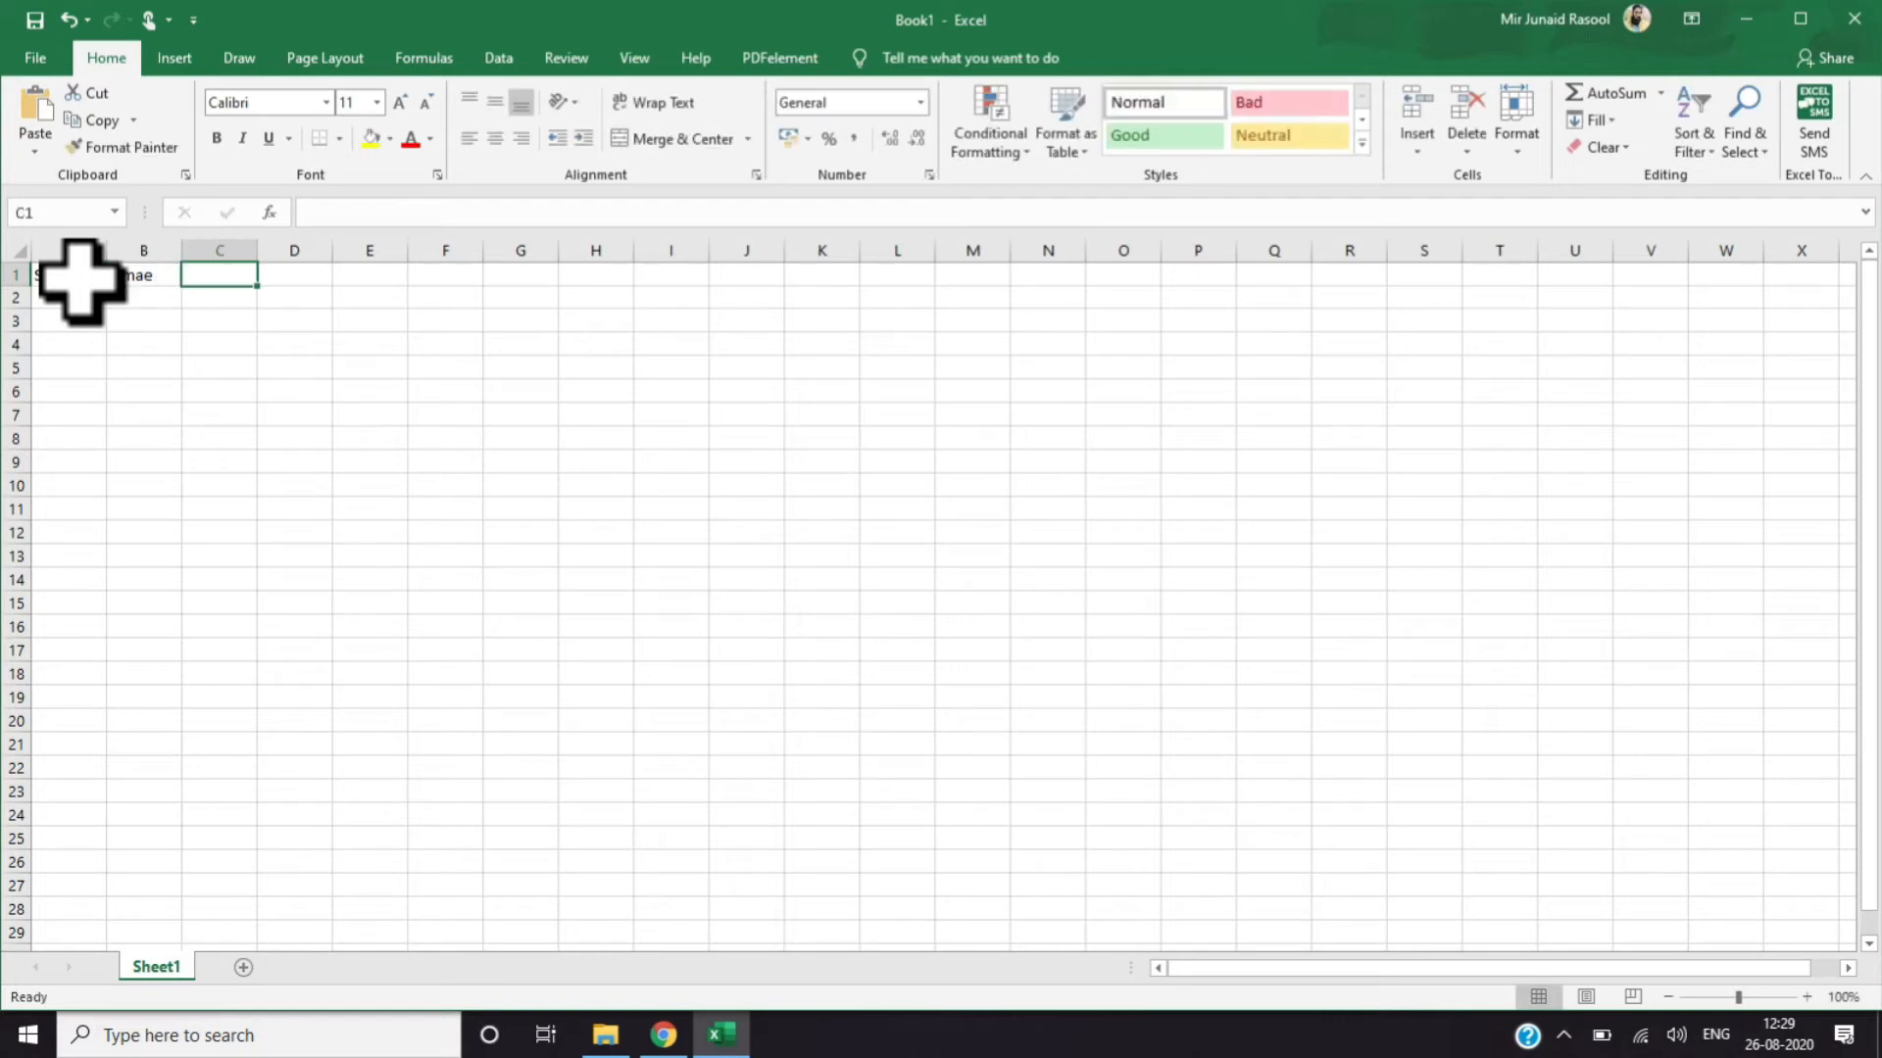
{"action": "type", "text": "Marks"}
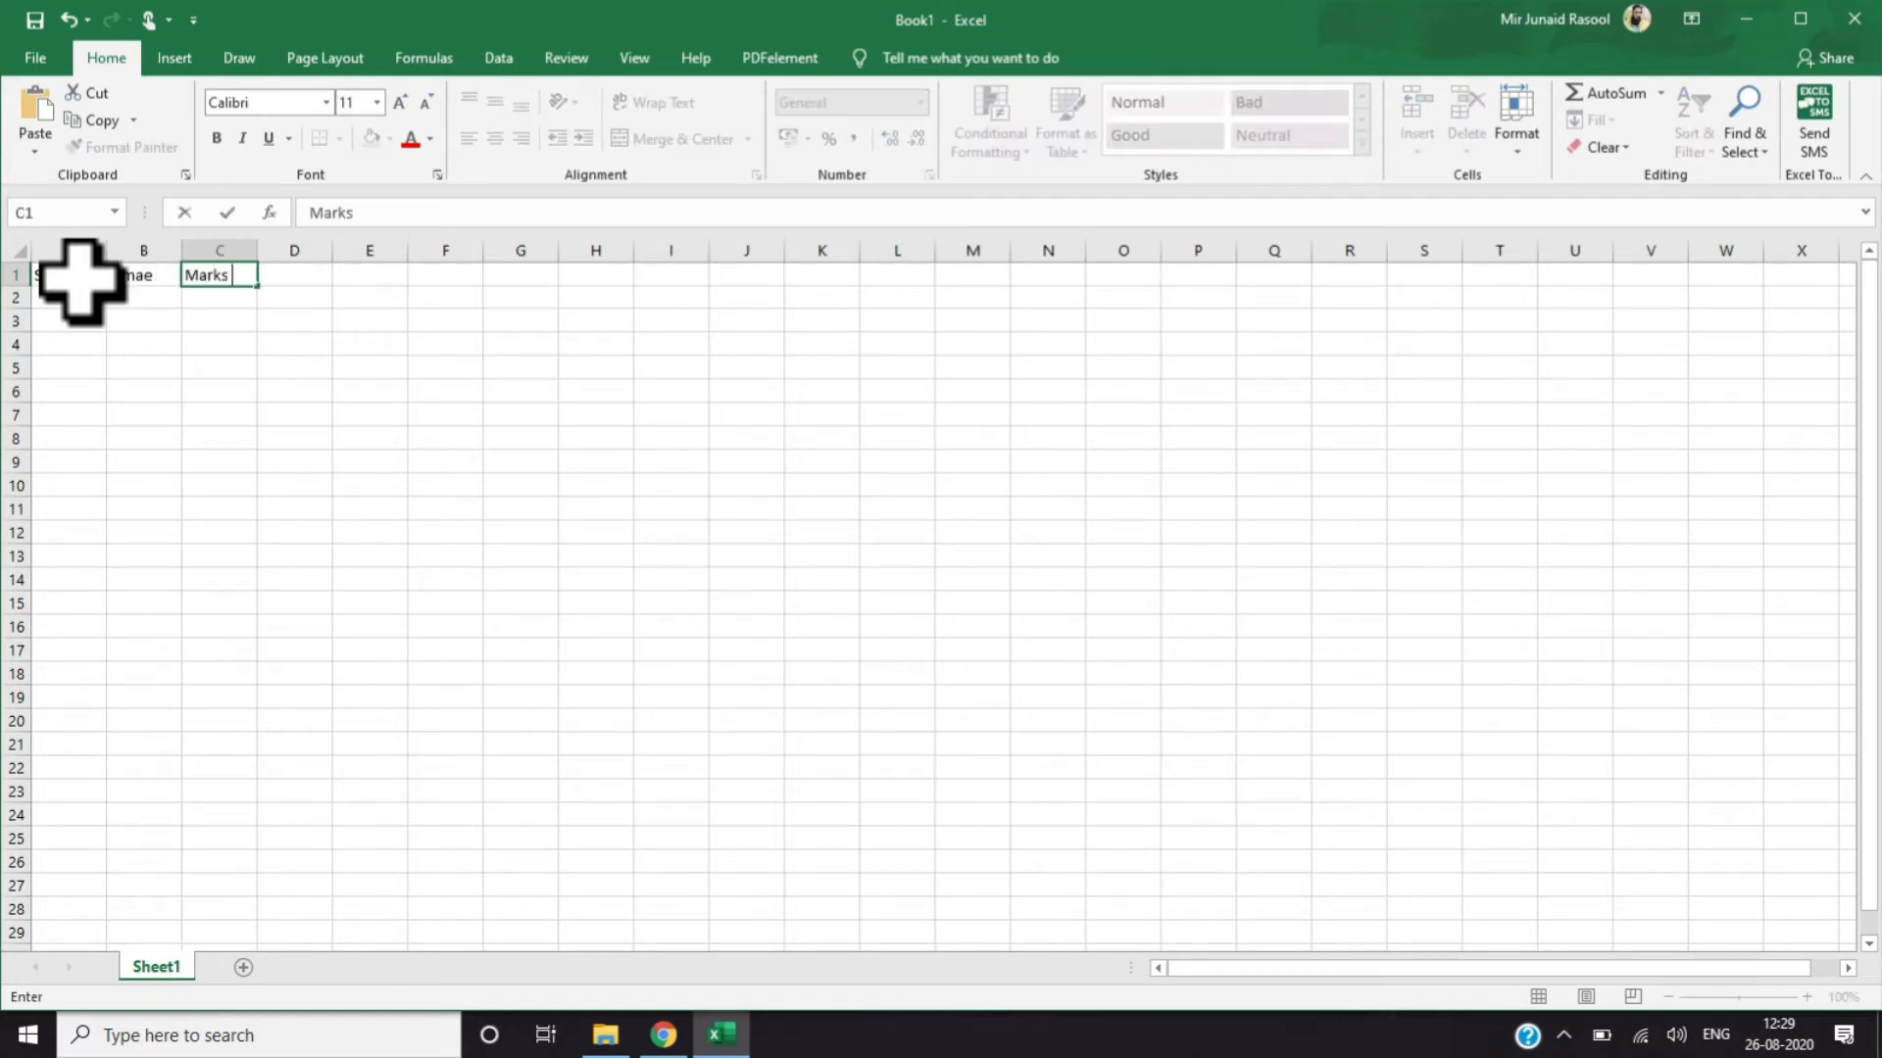
{"action": "left_click", "coordinate": [162, 579]}
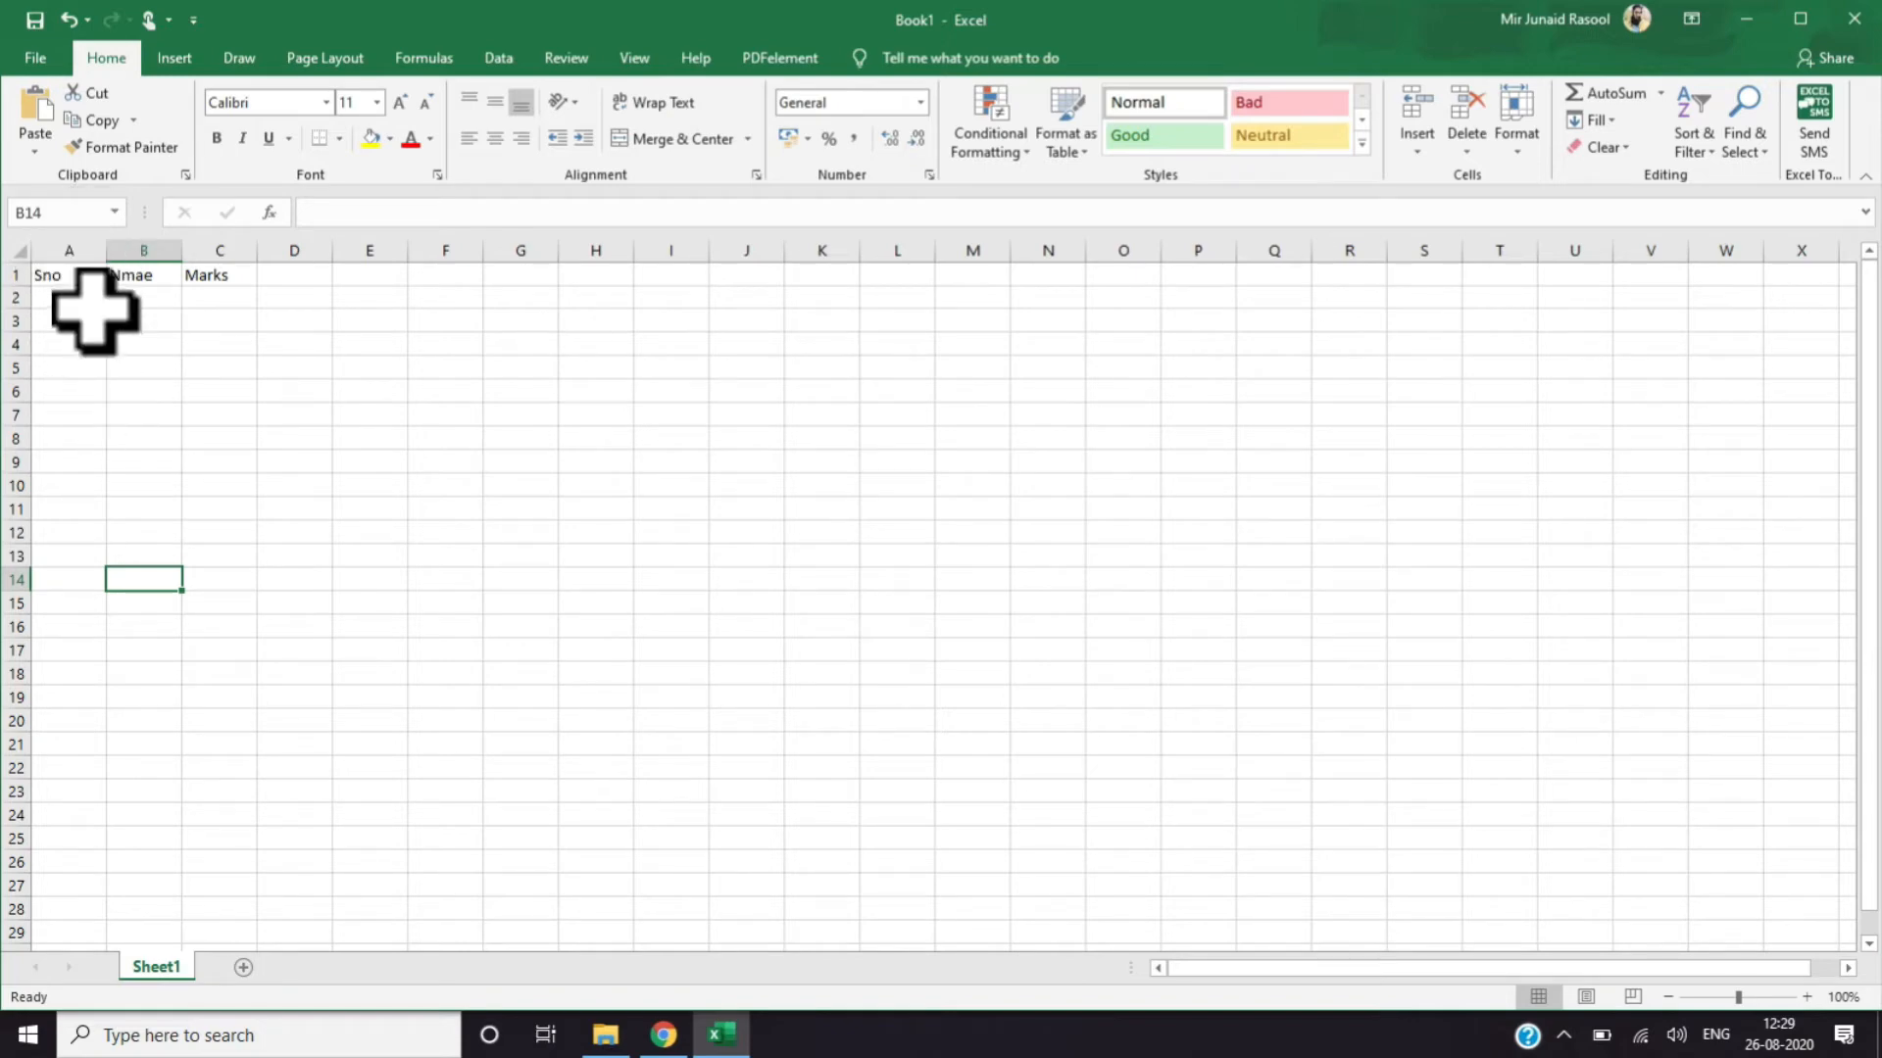
Autofit the widths of columns A, B and C to their header text
{"action": "double_click", "coordinate": [106, 248]}
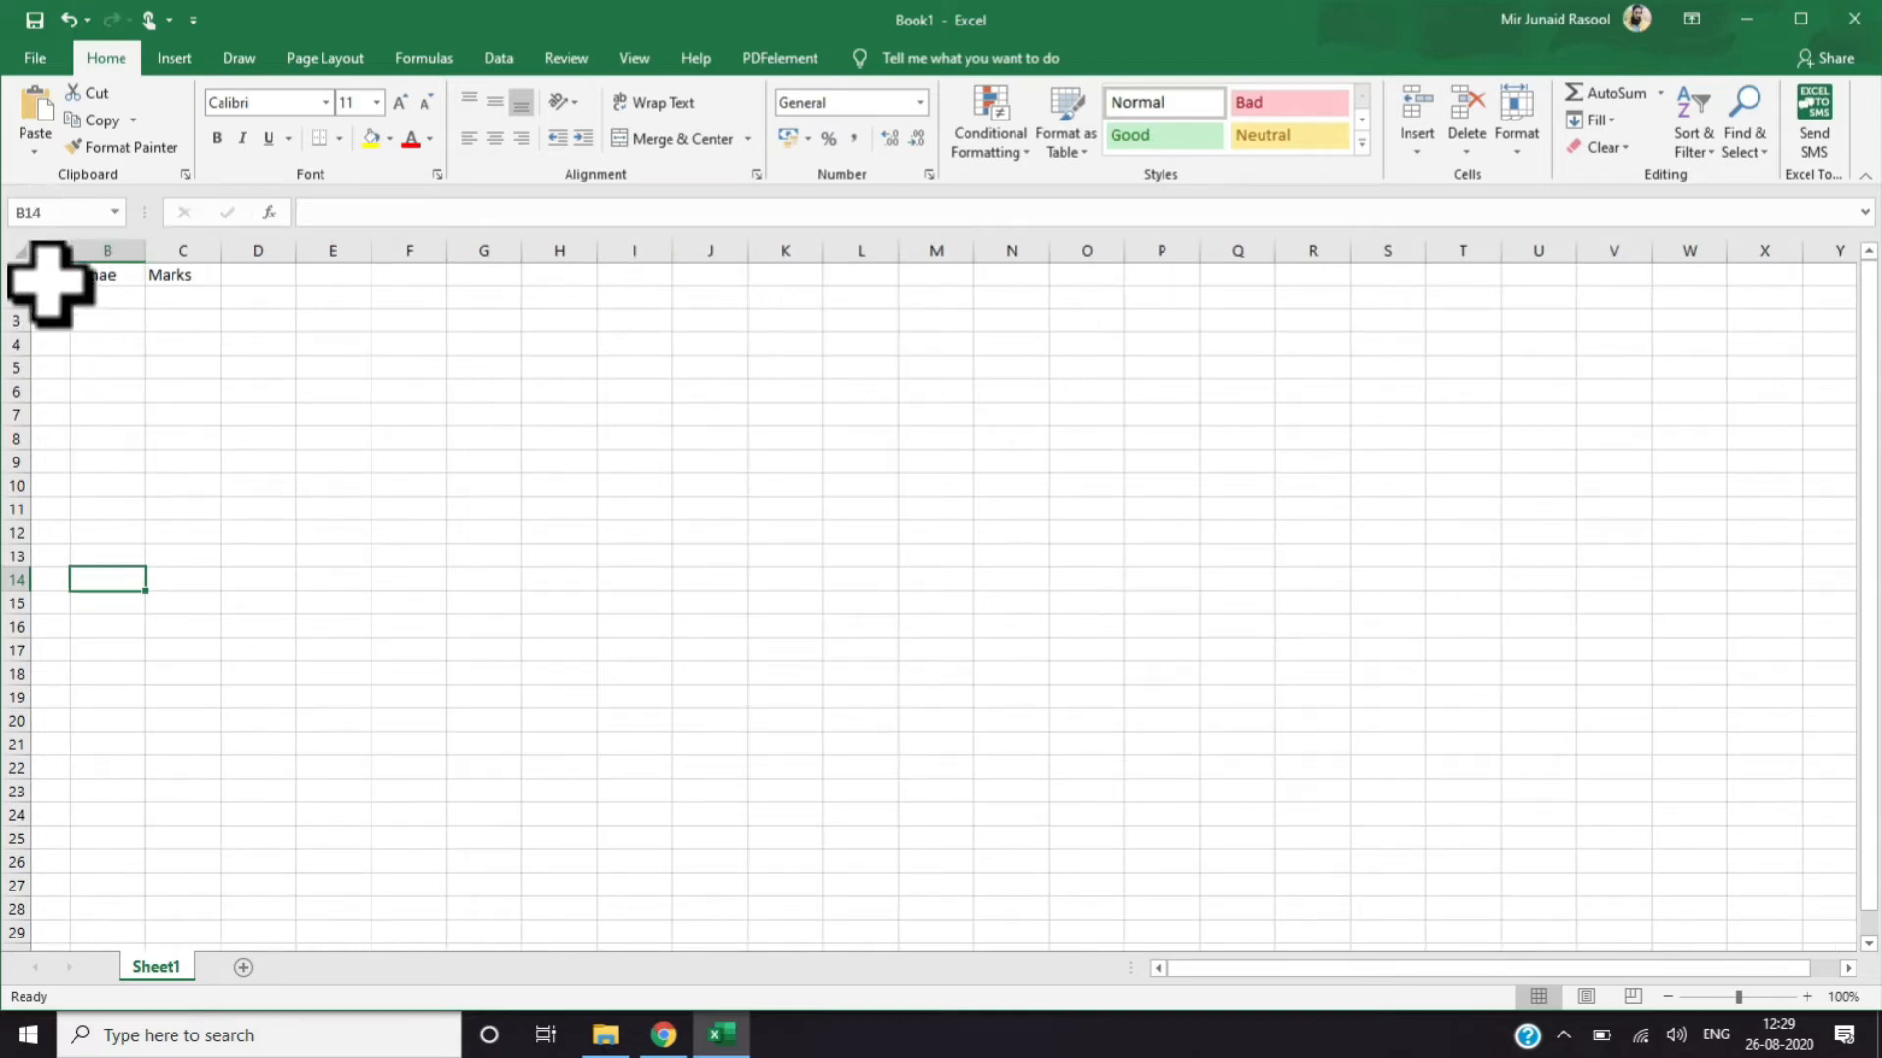
{"action": "double_click", "coordinate": [145, 251]}
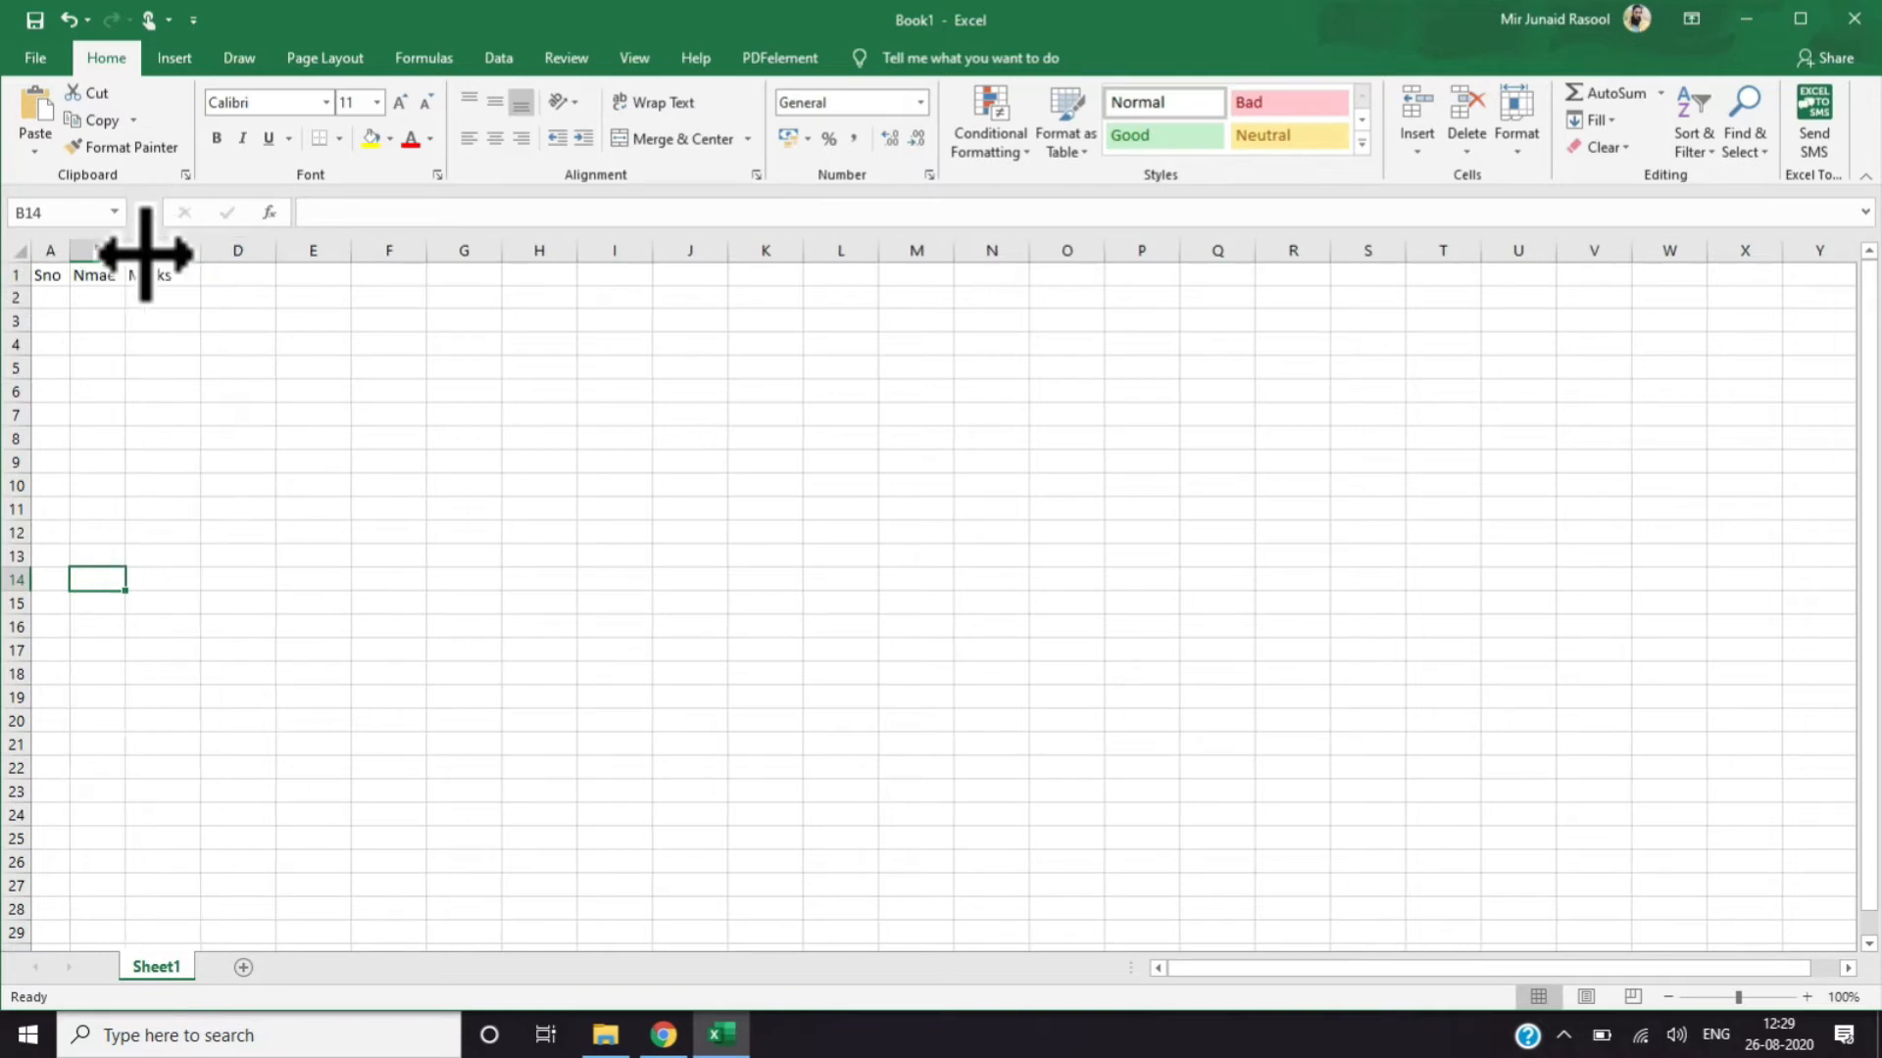
{"action": "double_click", "coordinate": [200, 251]}
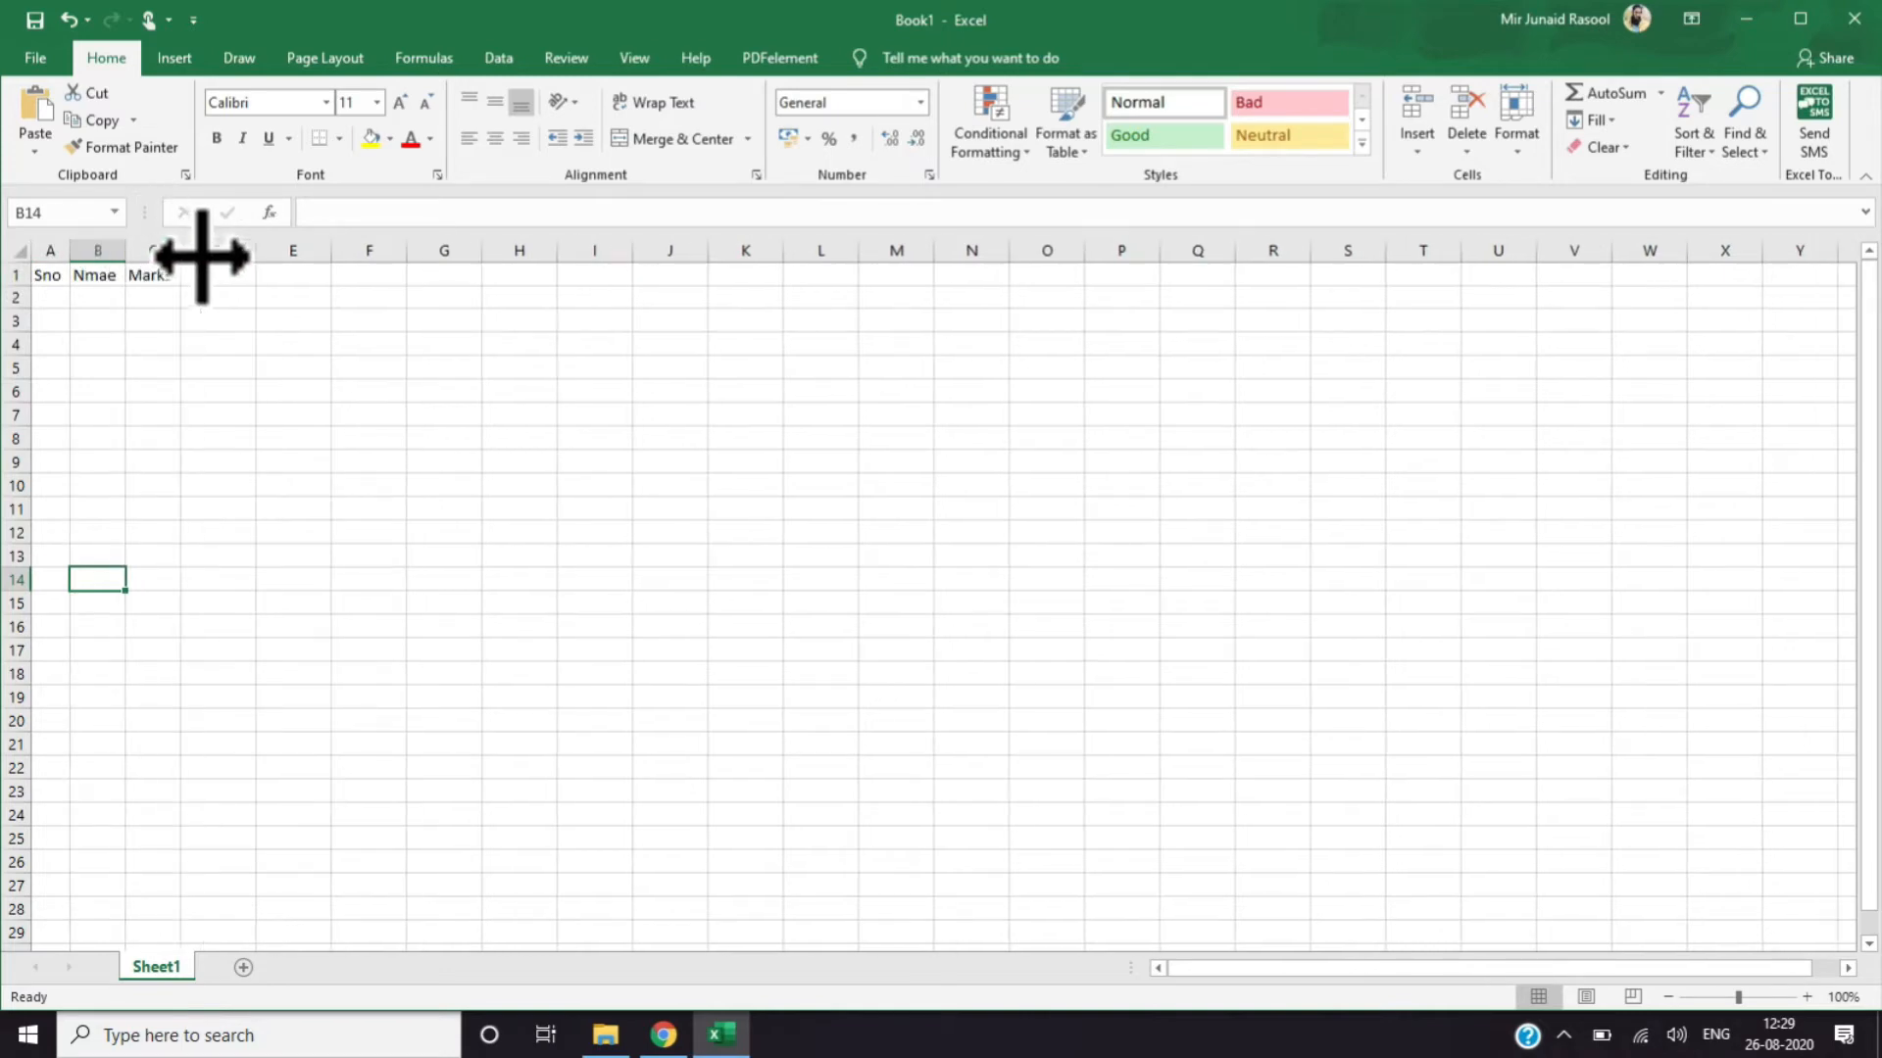
Enter 01 in cell A2 under Sno and fill the serial numbers down as a series to 29 in cell A30
{"action": "left_click", "coordinate": [53, 298]}
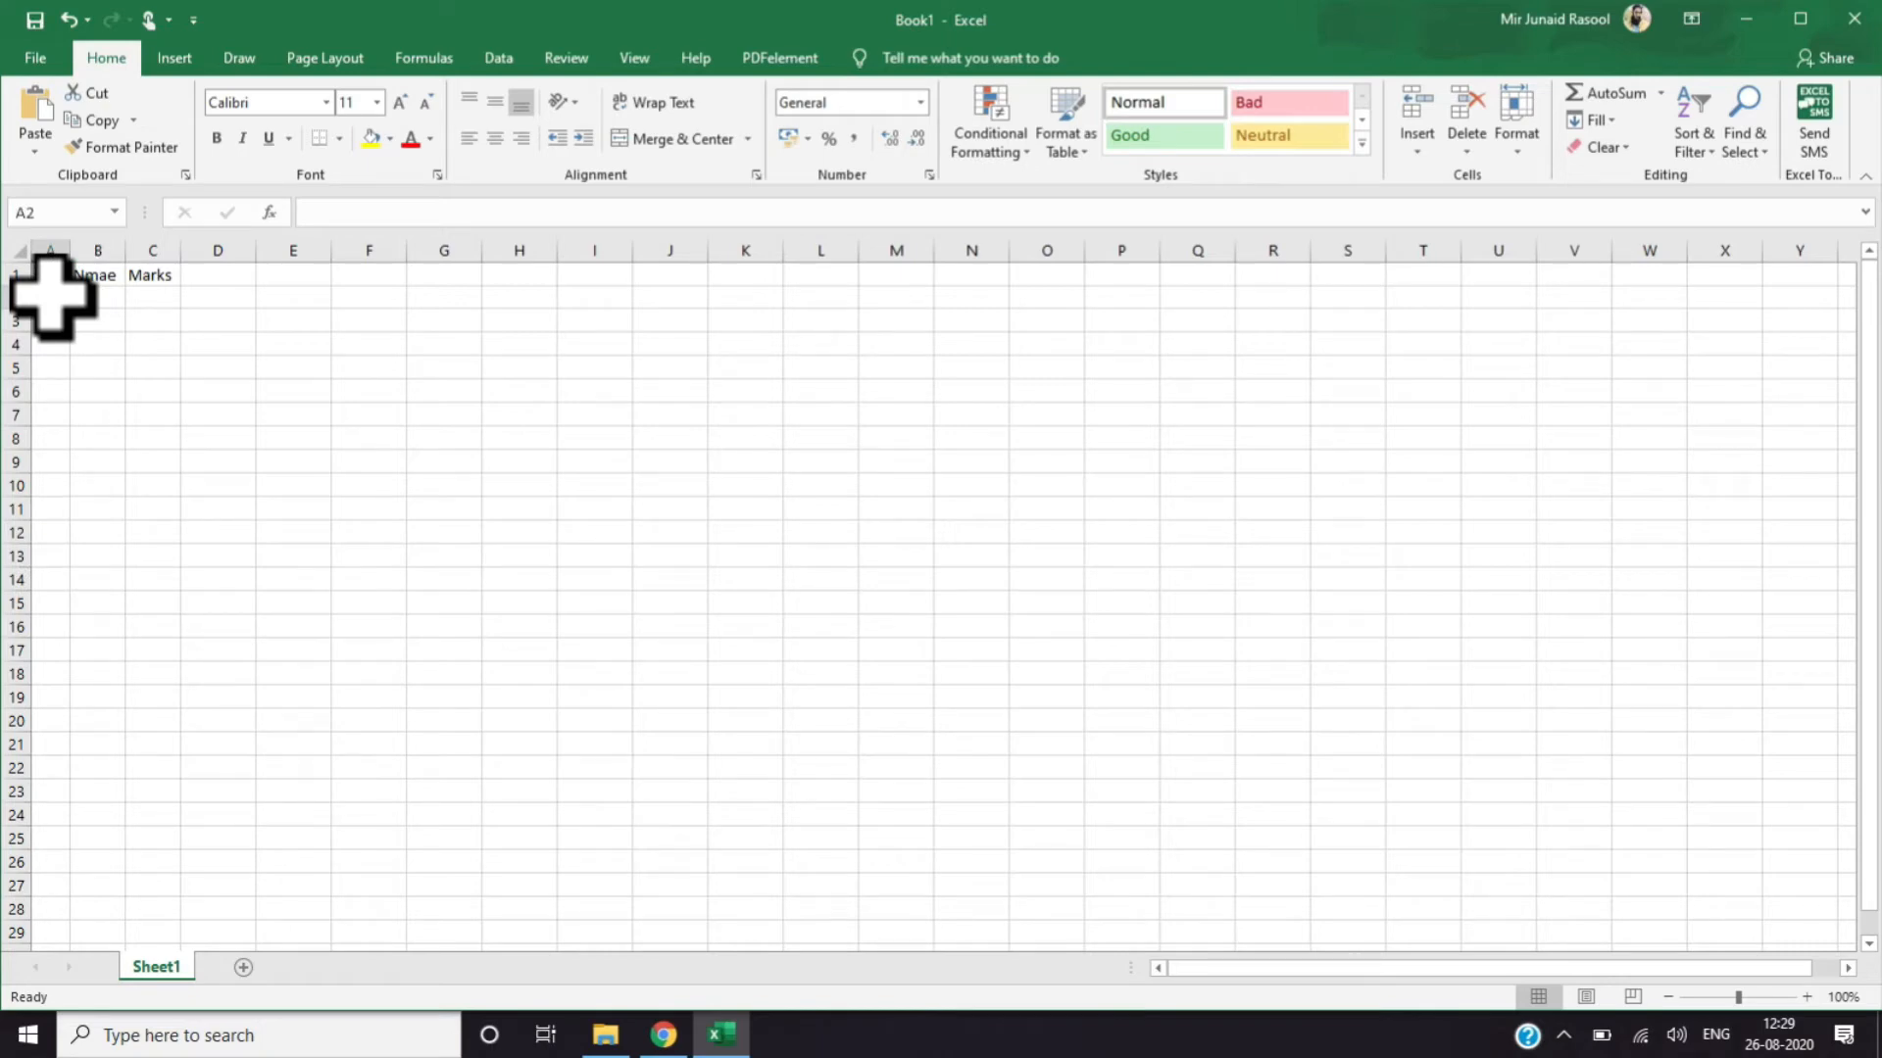
{"action": "type", "text": "01"}
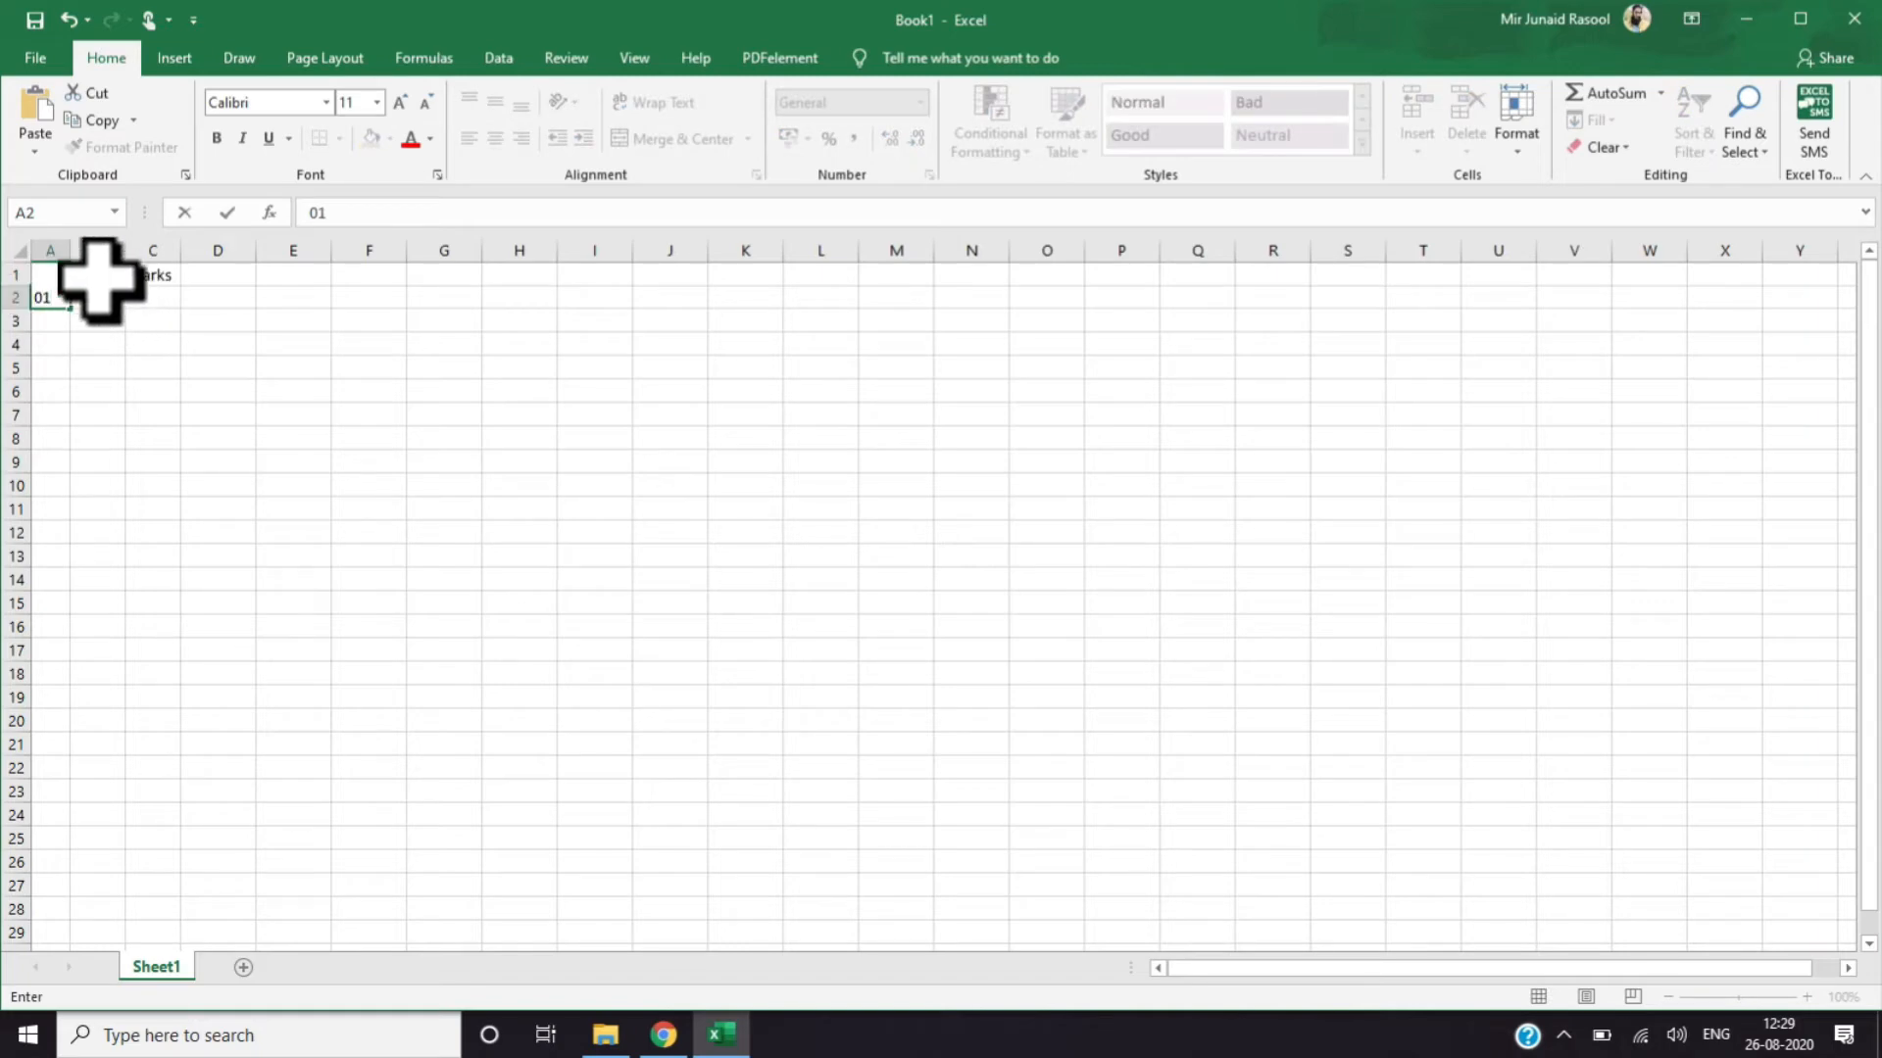
{"action": "left_click", "coordinate": [117, 251]}
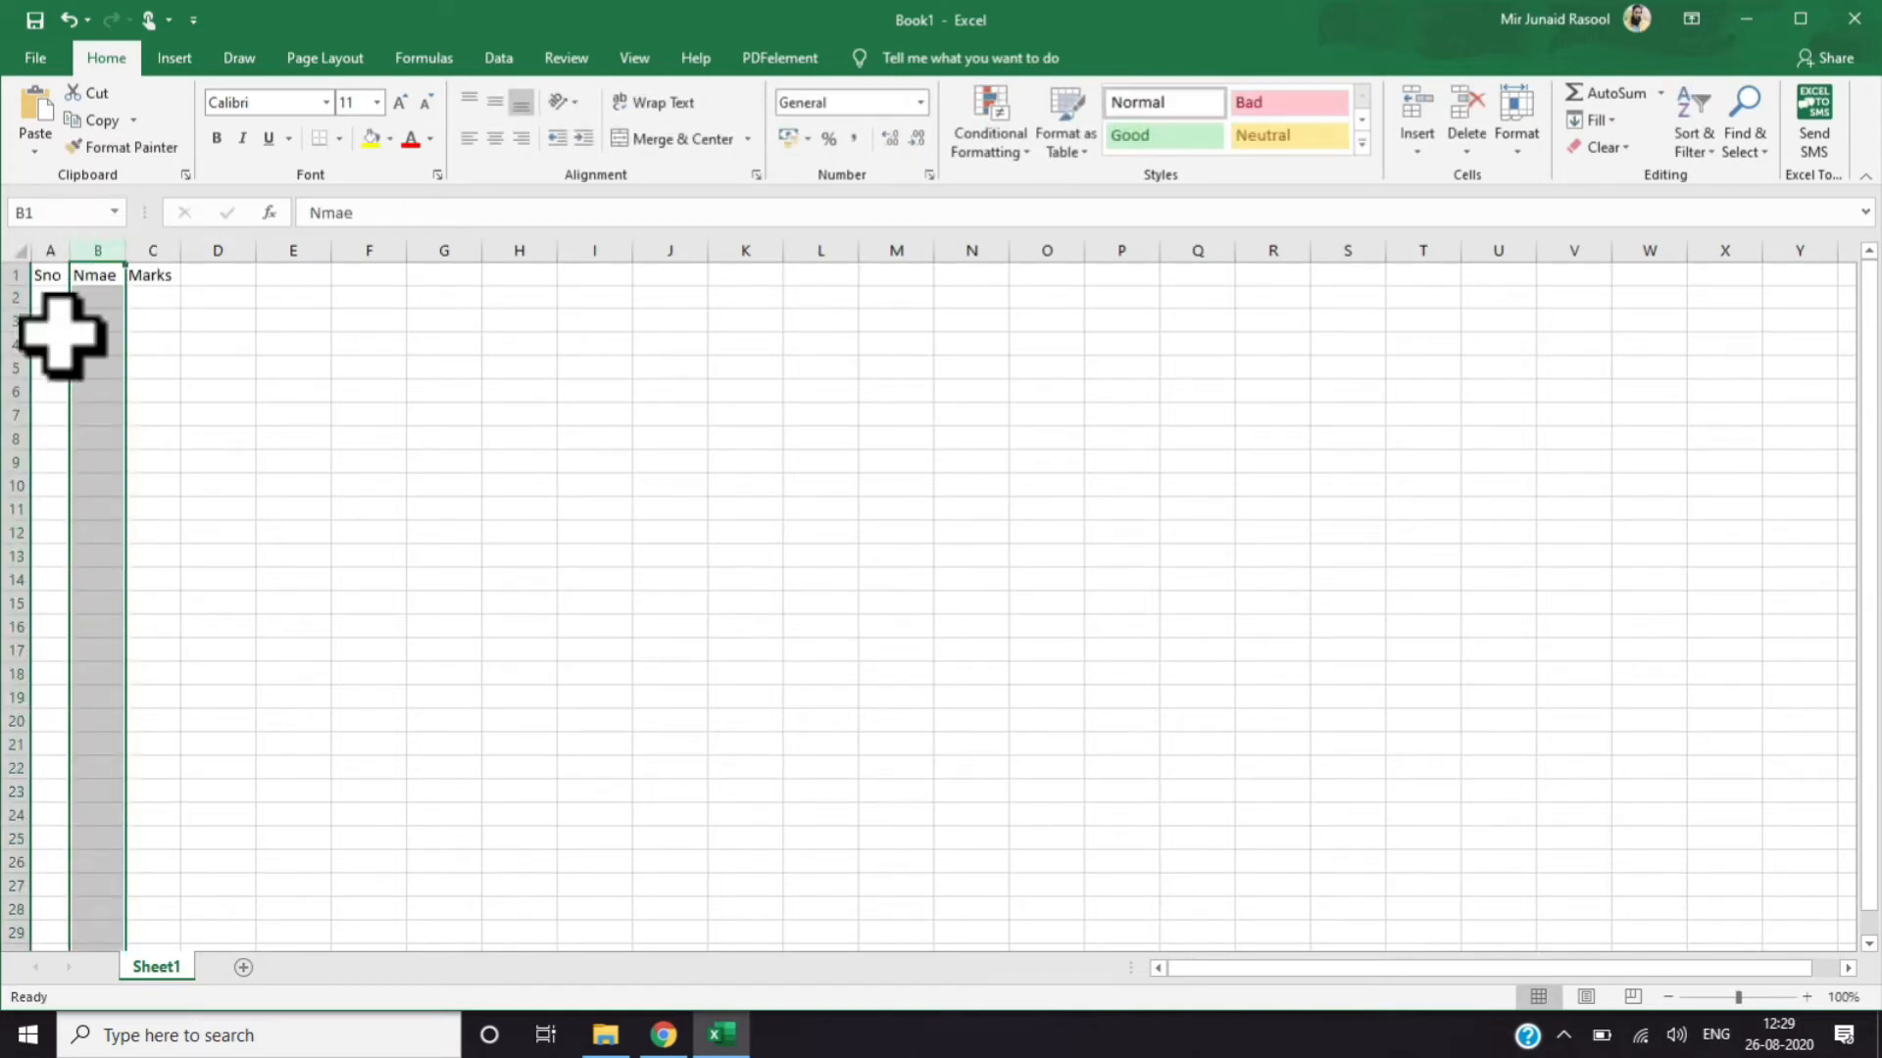
{"action": "left_click", "coordinate": [49, 298]}
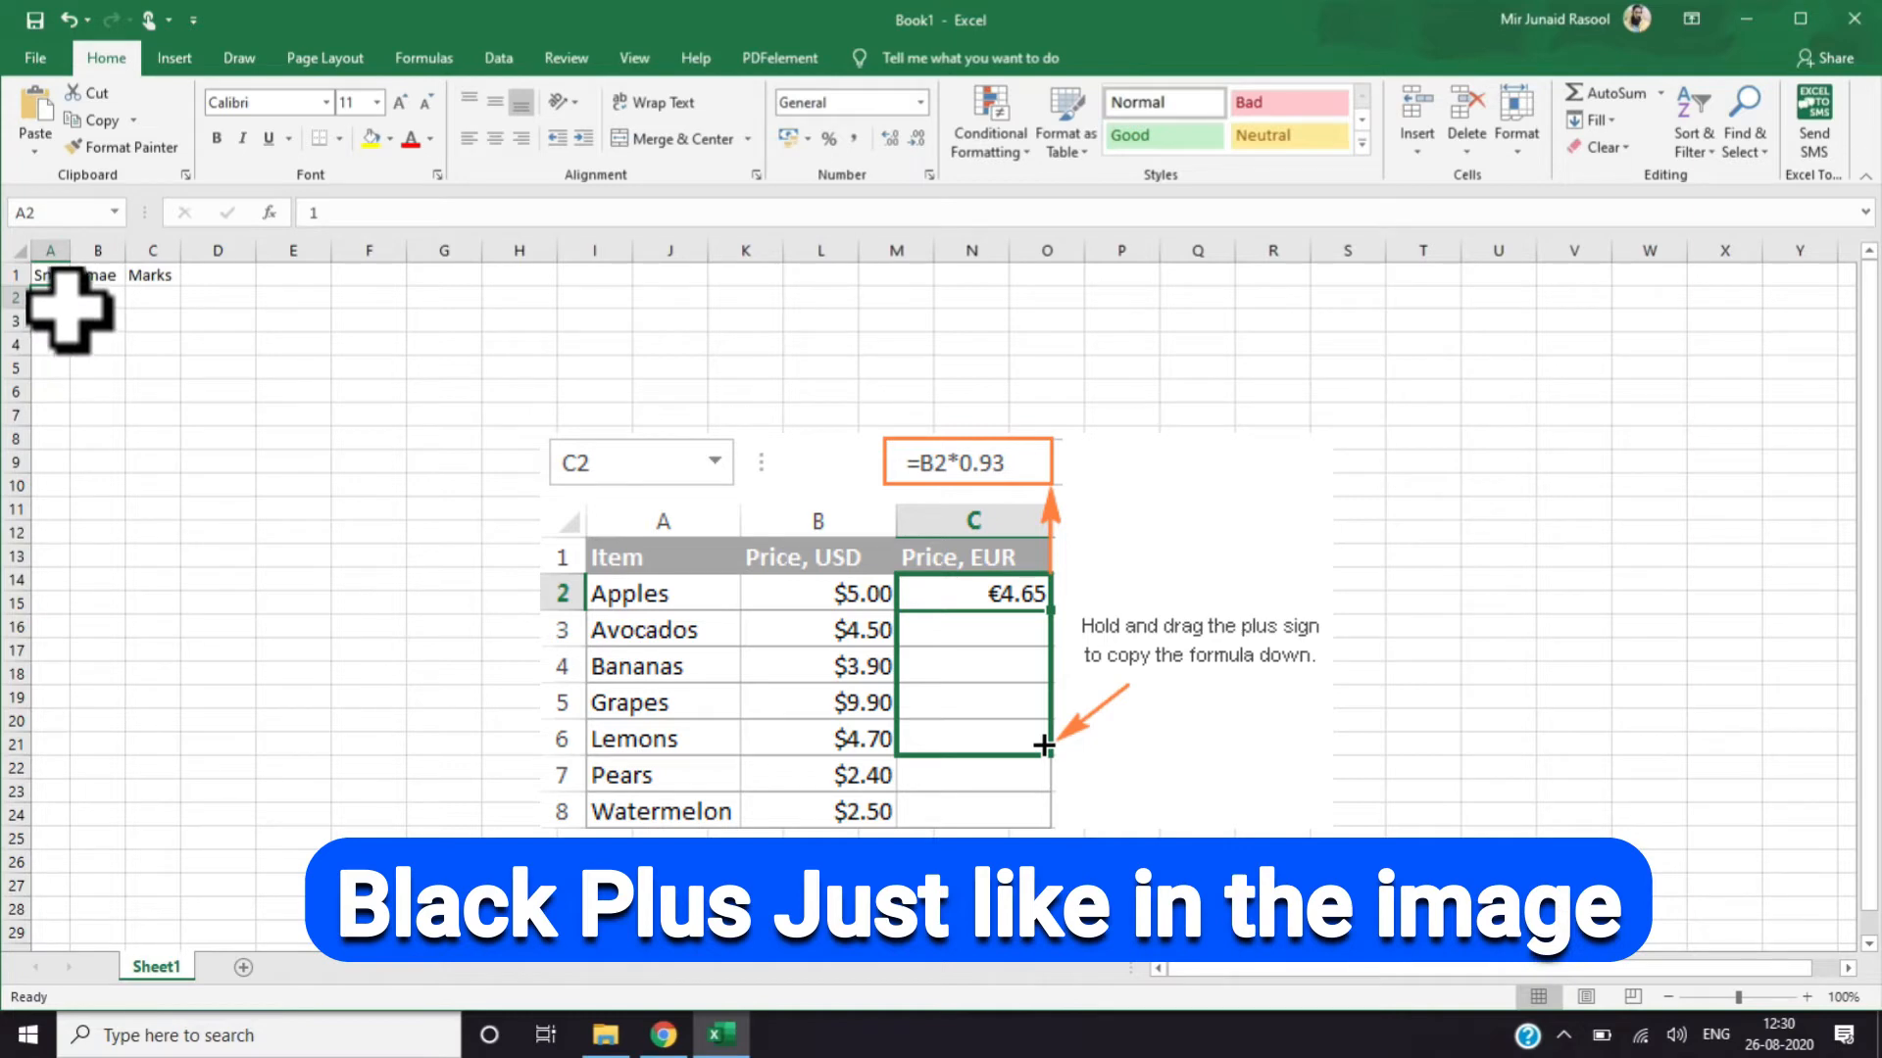
{"action": "left_click_drag", "start_coordinate": [67, 310], "coordinate": [67, 874]}
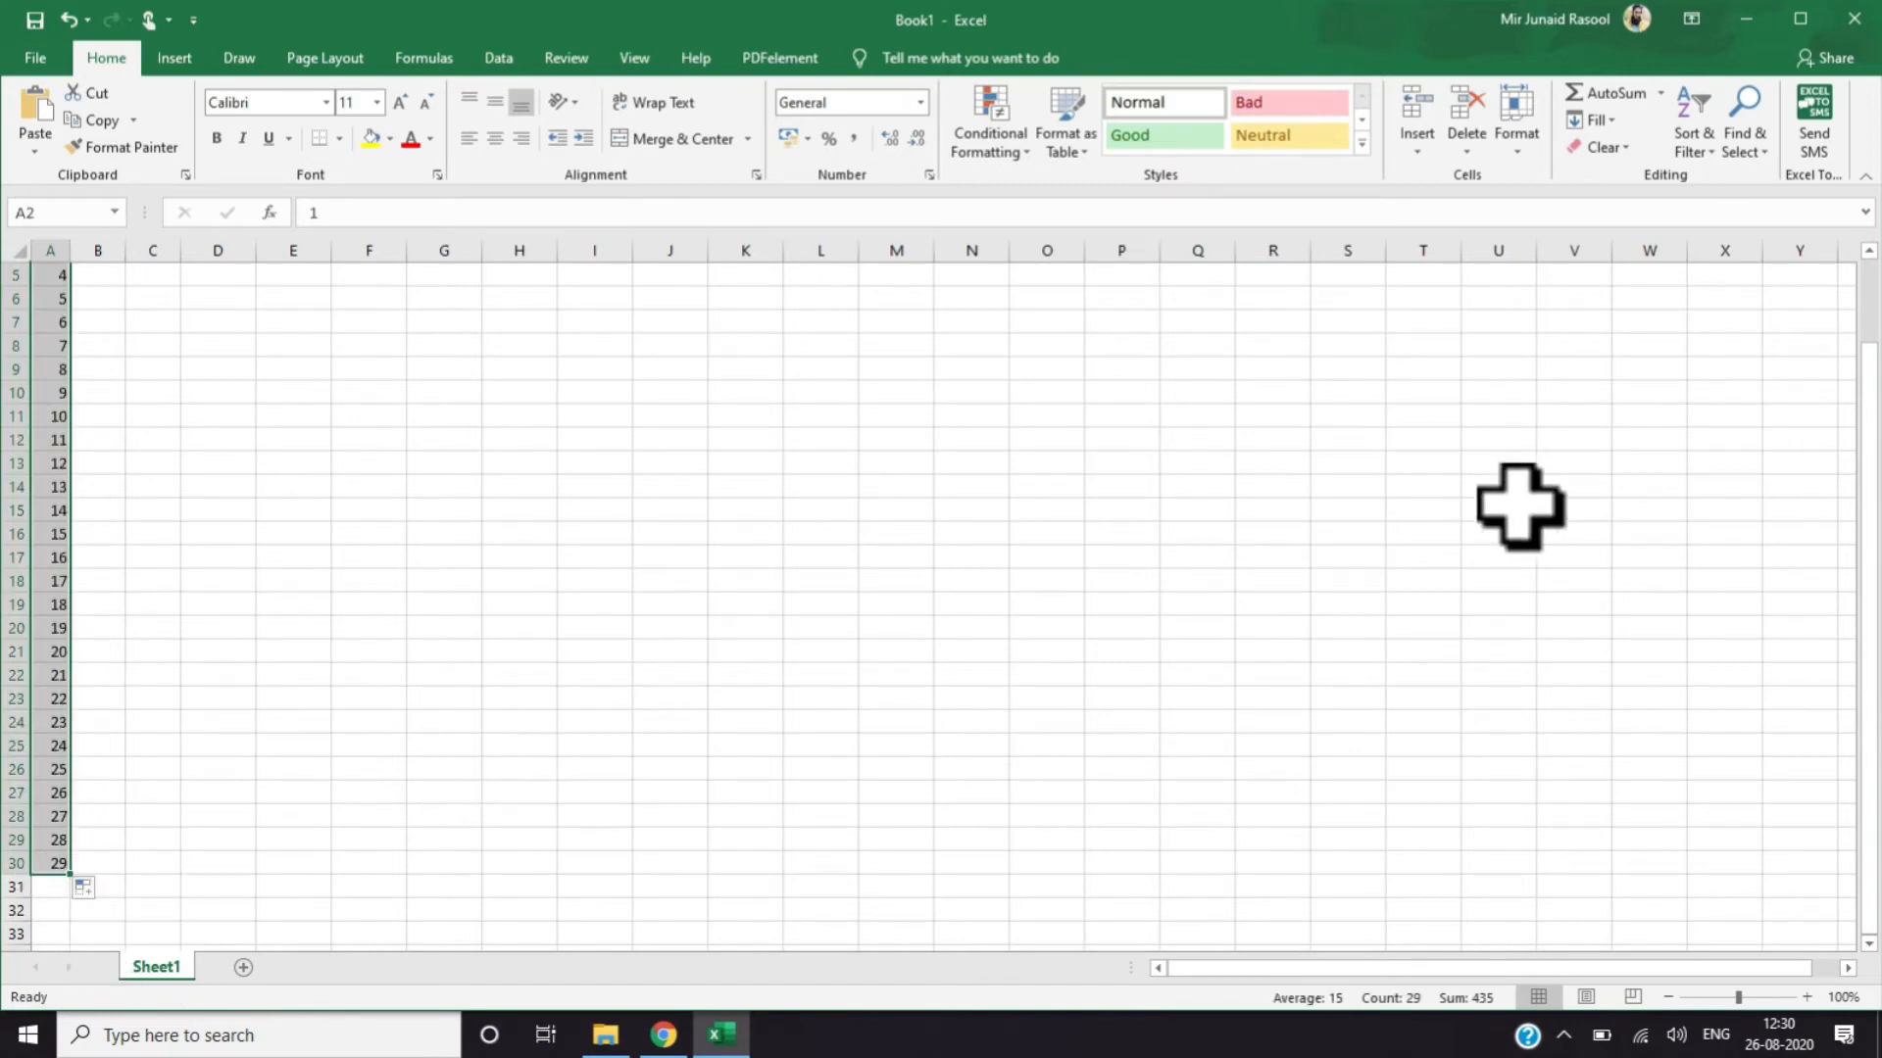
{"action": "left_click_drag", "start_coordinate": [1870, 450], "coordinate": [1874, 338]}
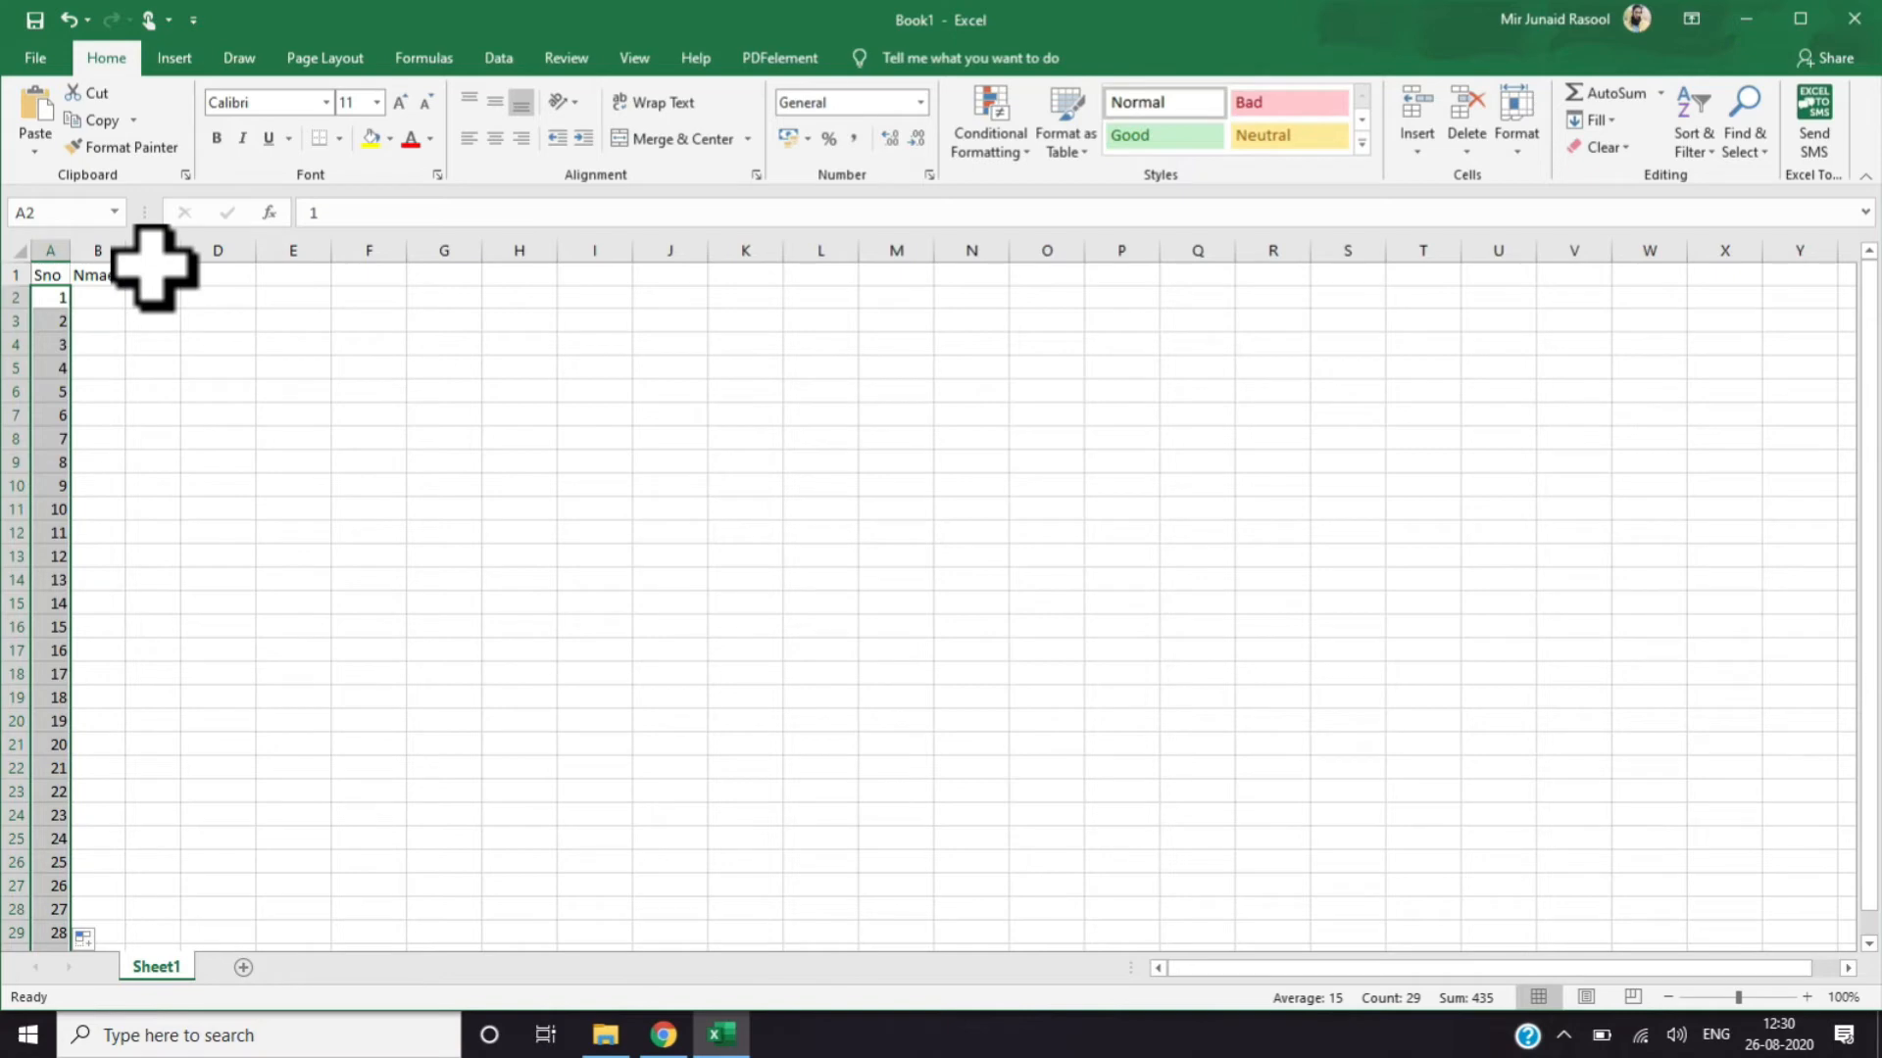
Enter two students' names in cells B2 and B3, and fill the name from B3 down to cell B25
{"action": "left_click", "coordinate": [98, 302]}
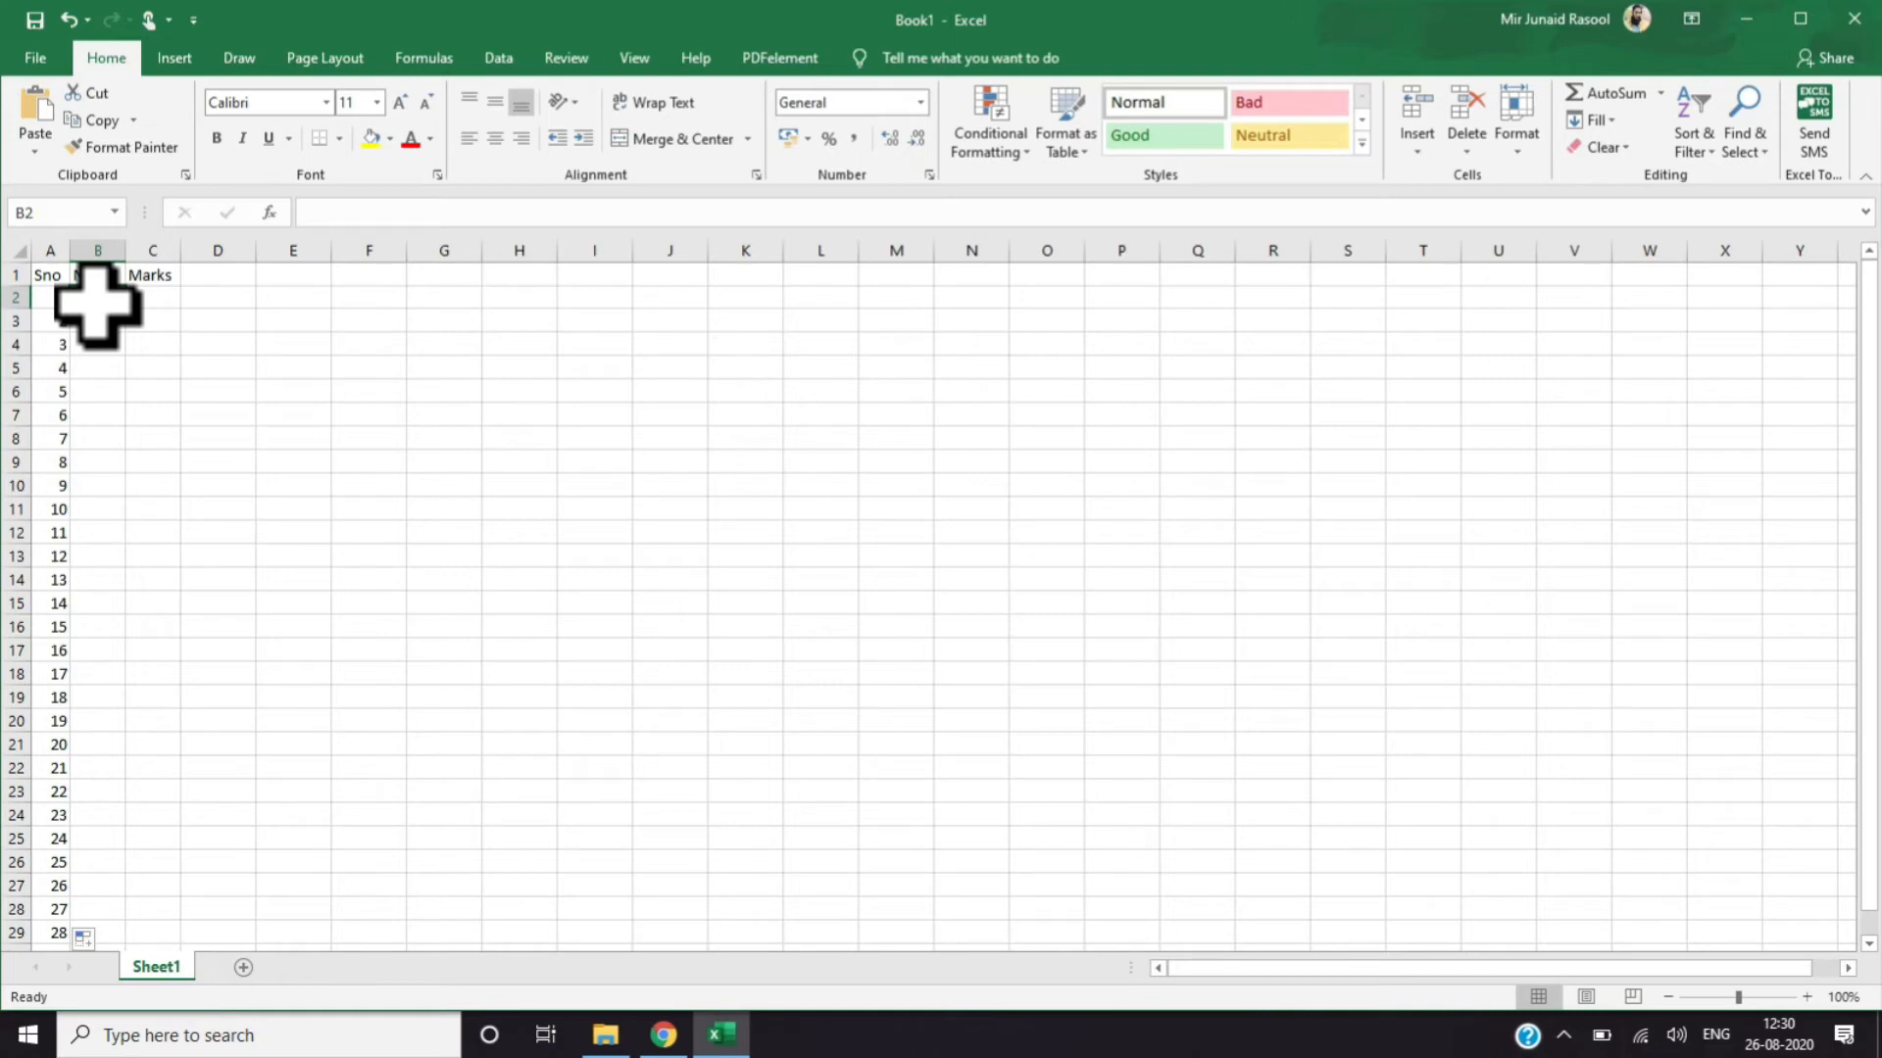
{"action": "type", "text": "Yaisr"}
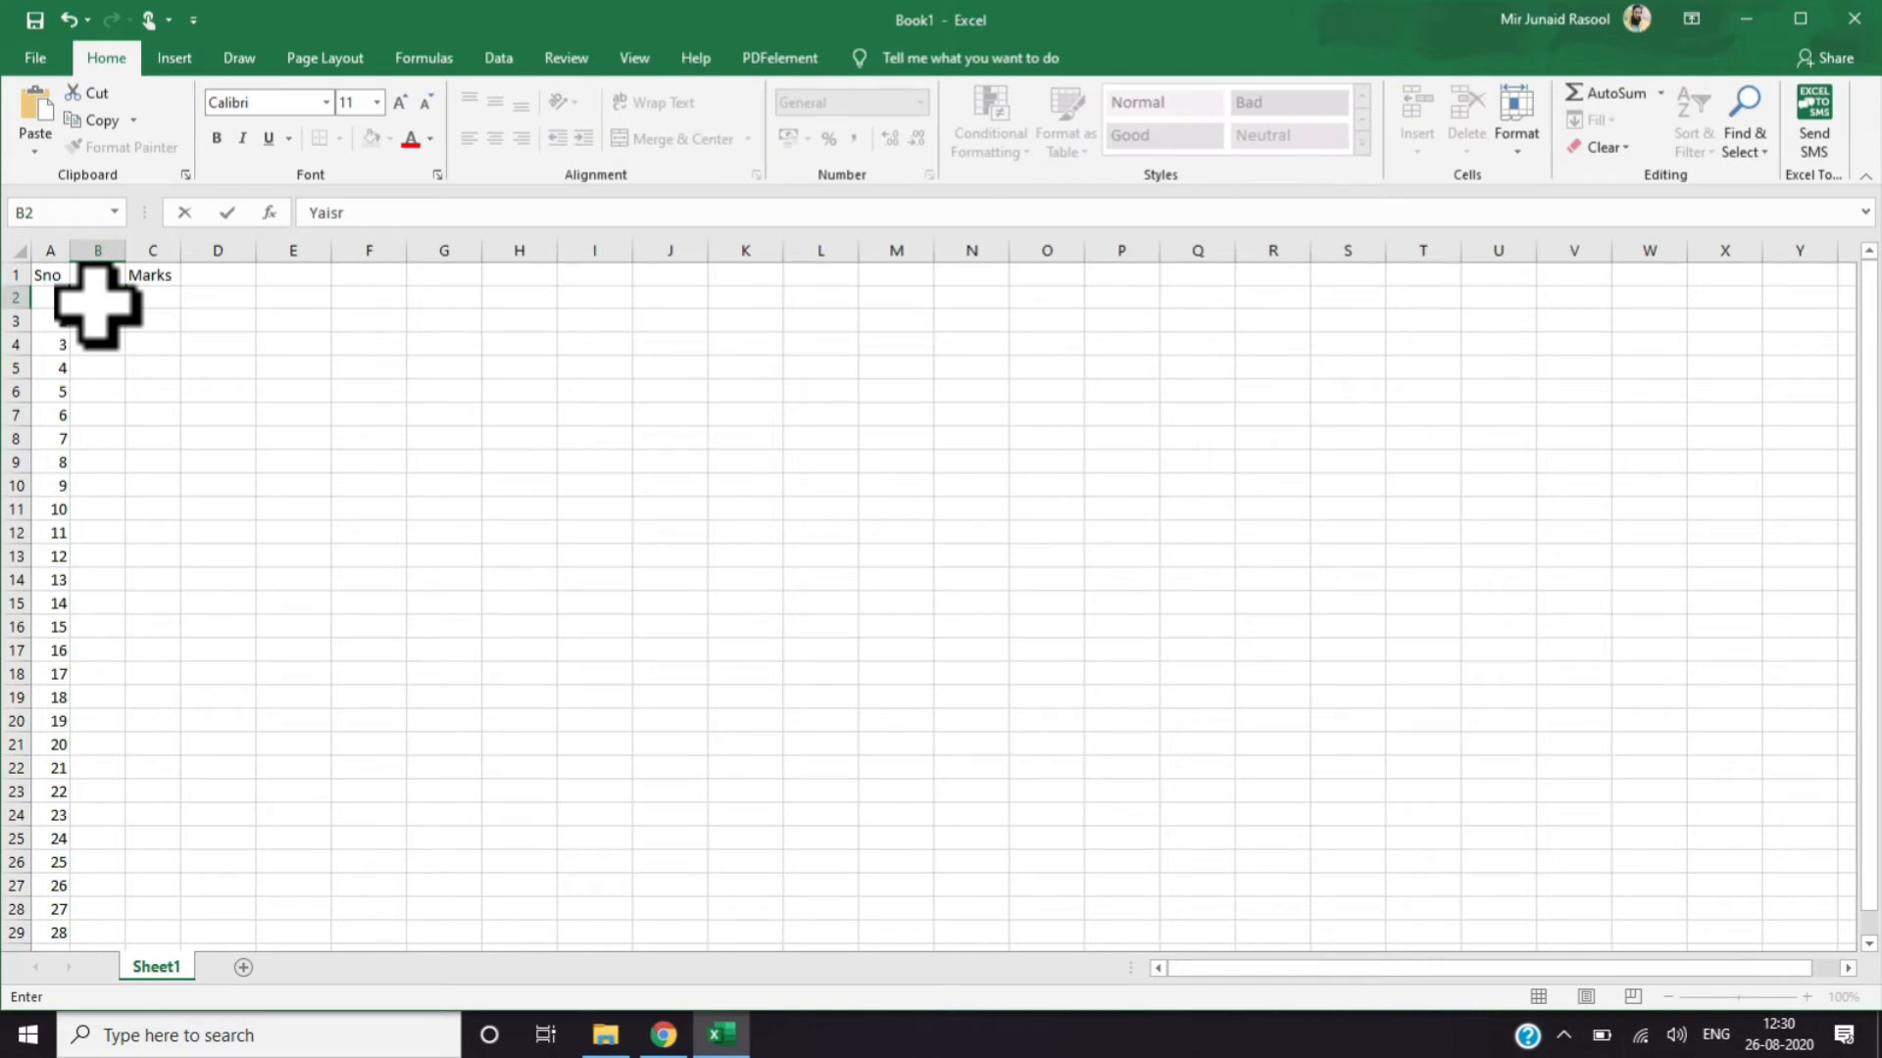
{"action": "key", "text": "Return"}
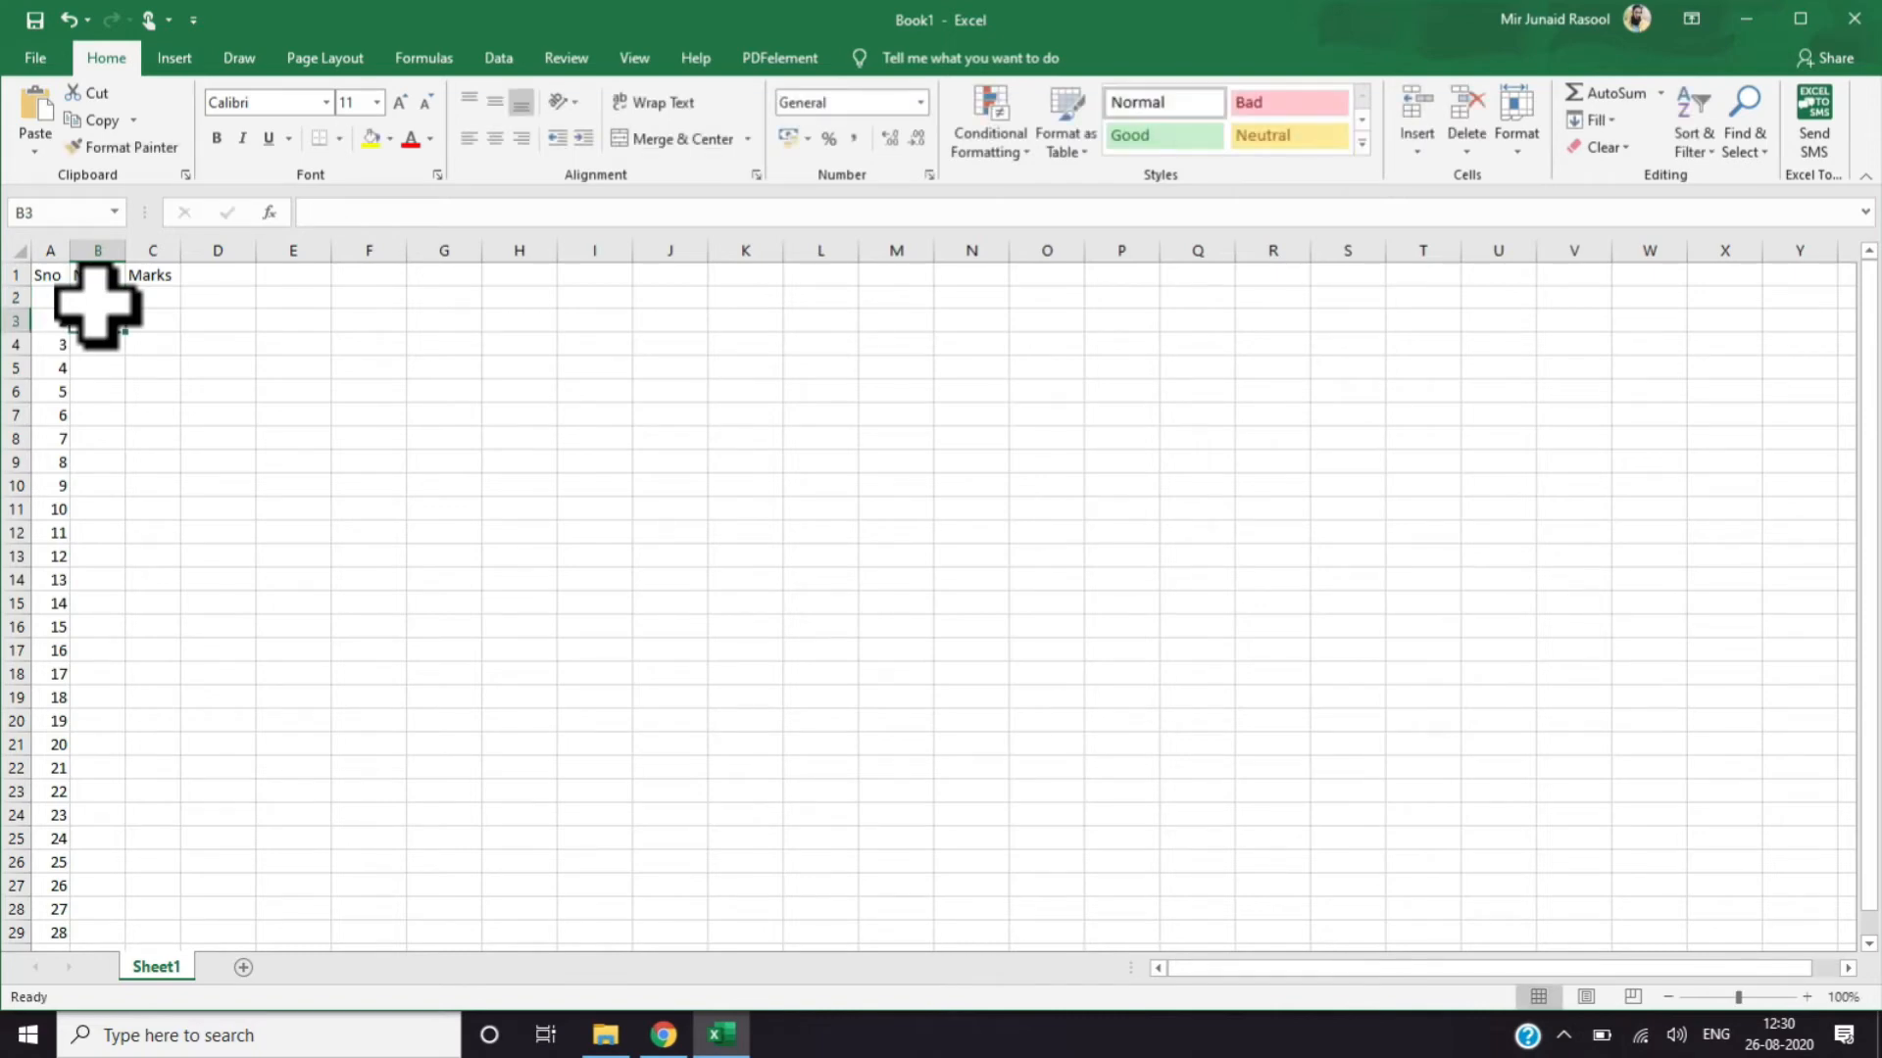
{"action": "type", "text": "Javid"}
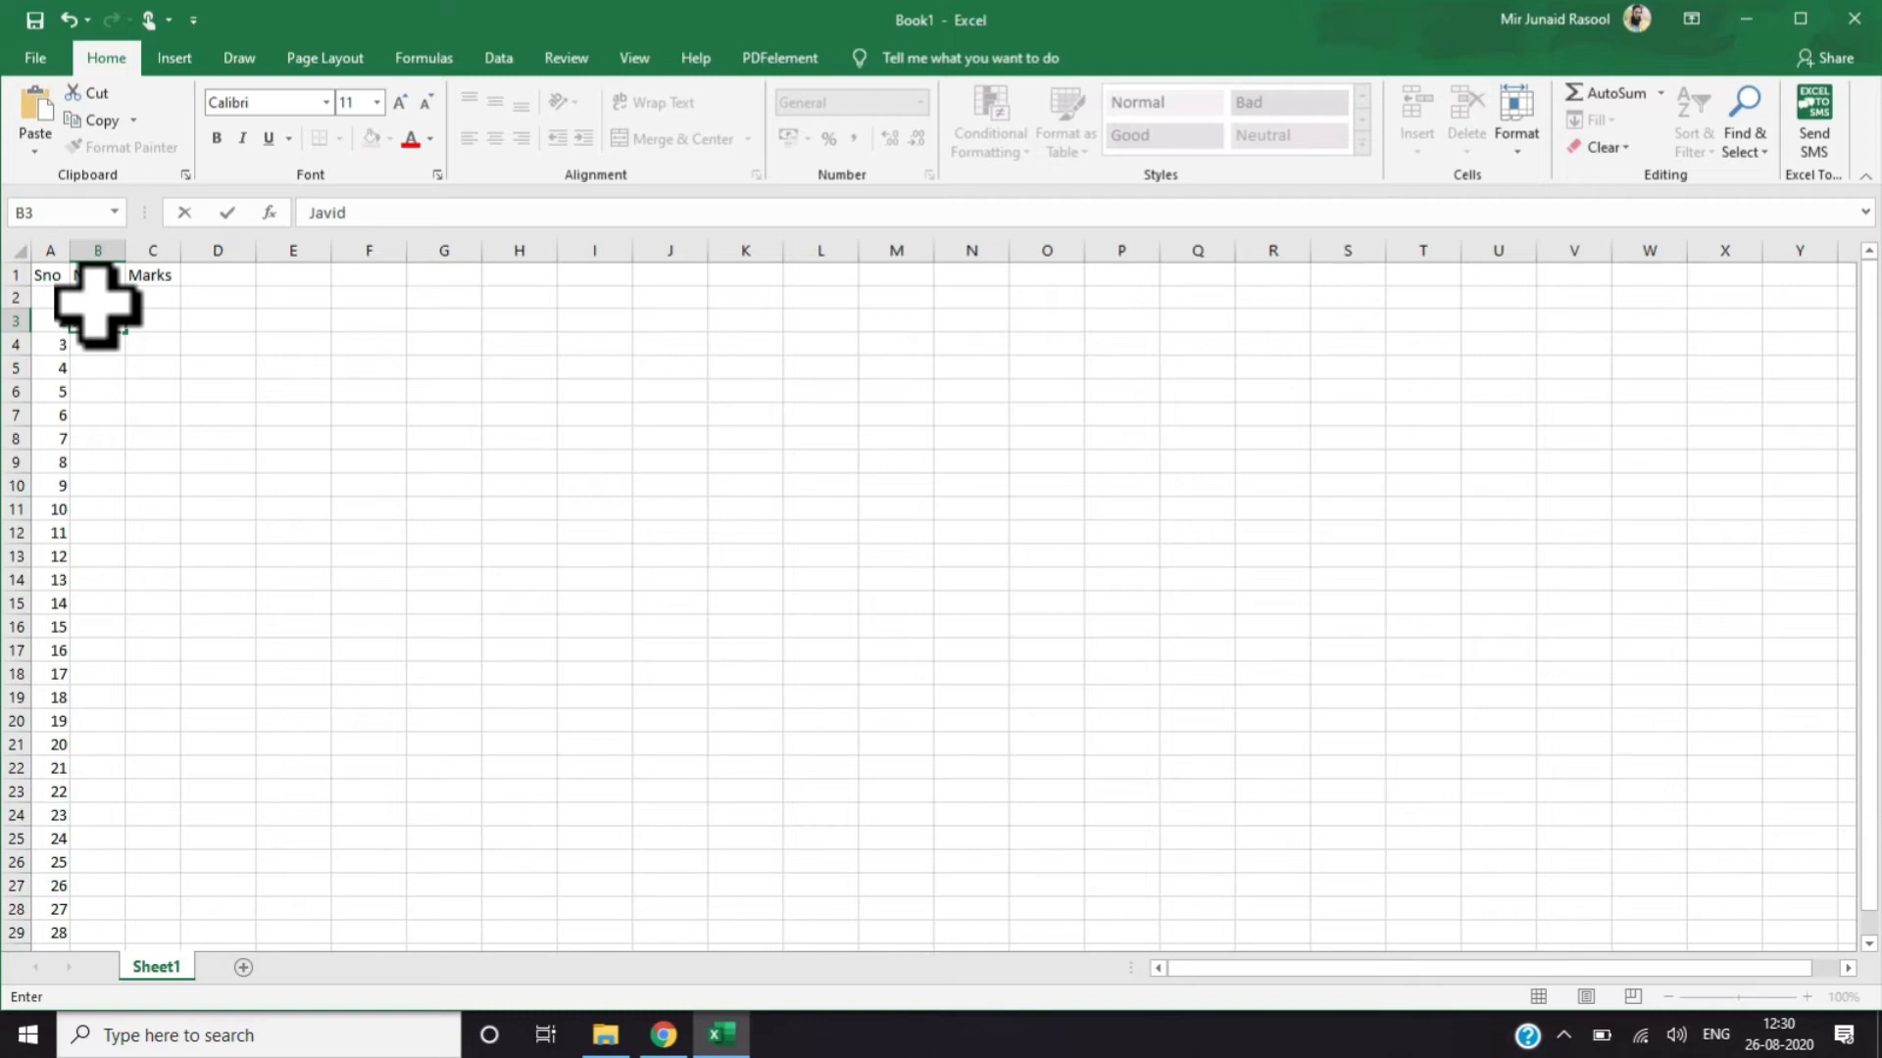
{"action": "key", "text": "Return"}
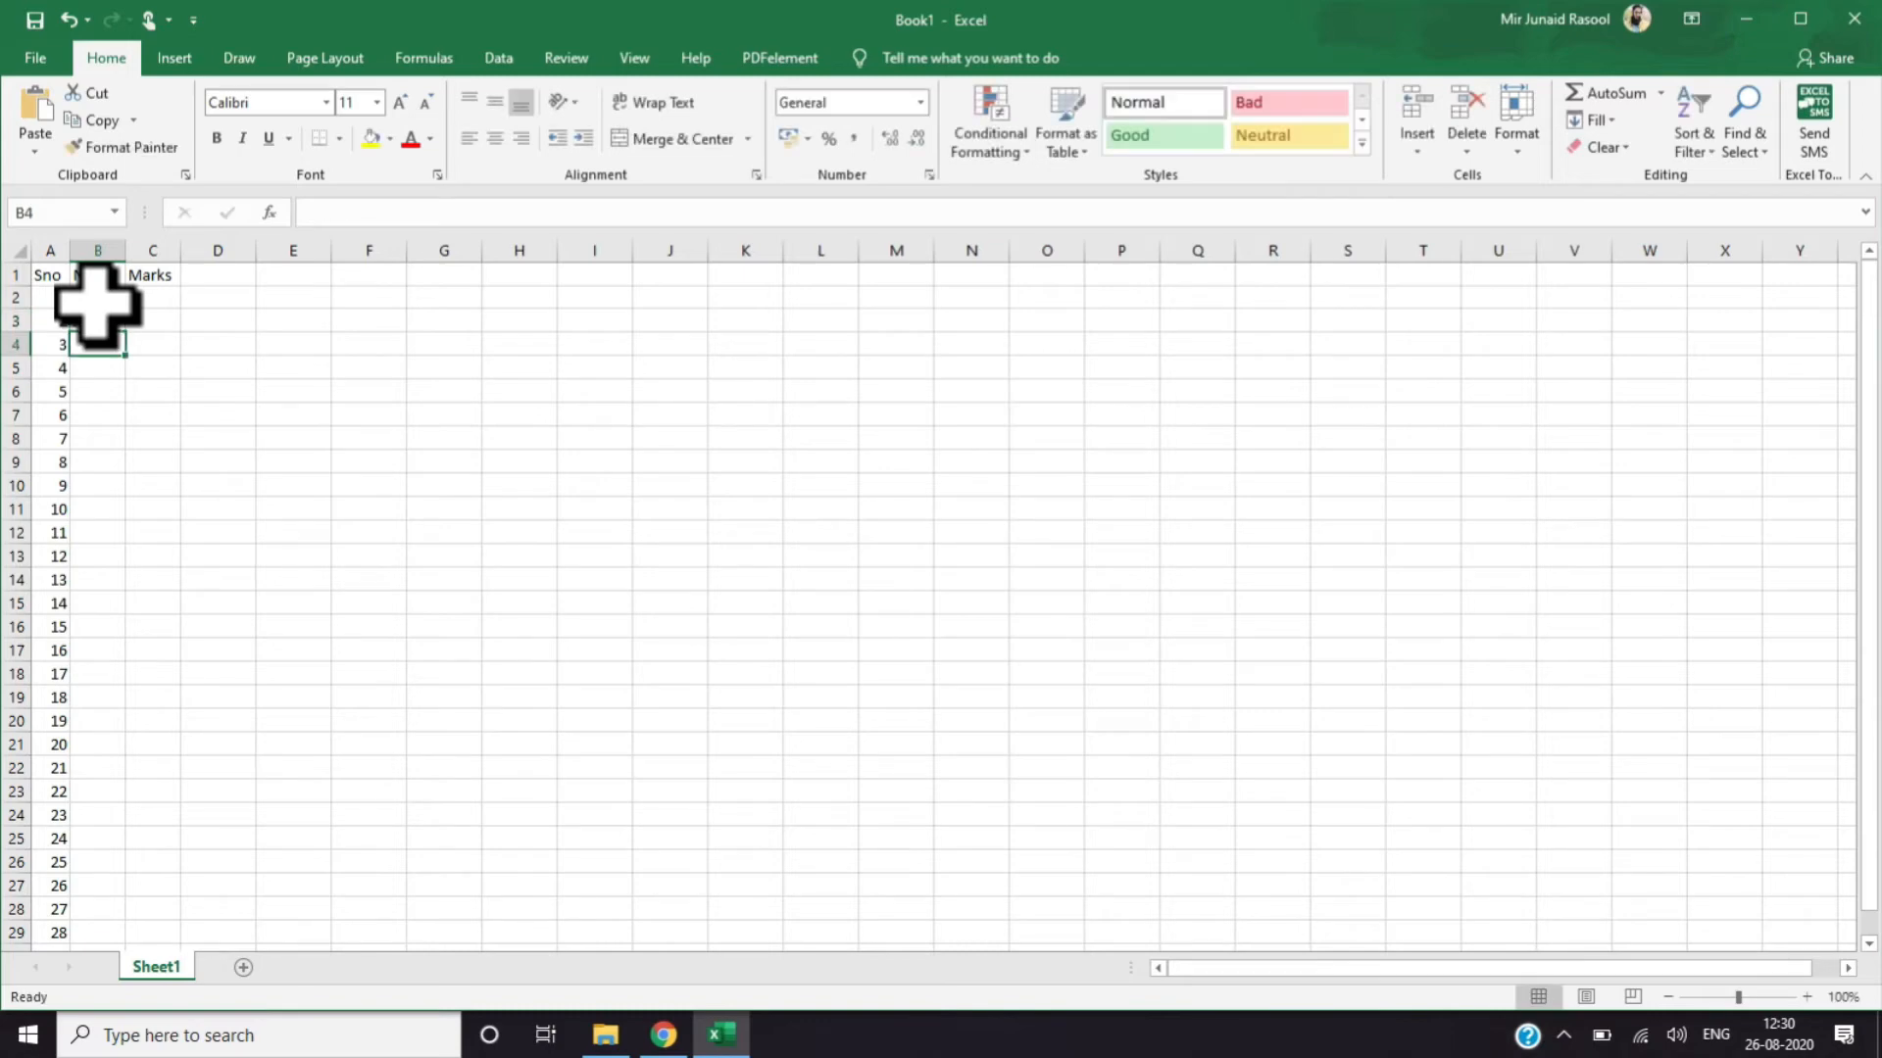
{"action": "left_click", "coordinate": [106, 323]}
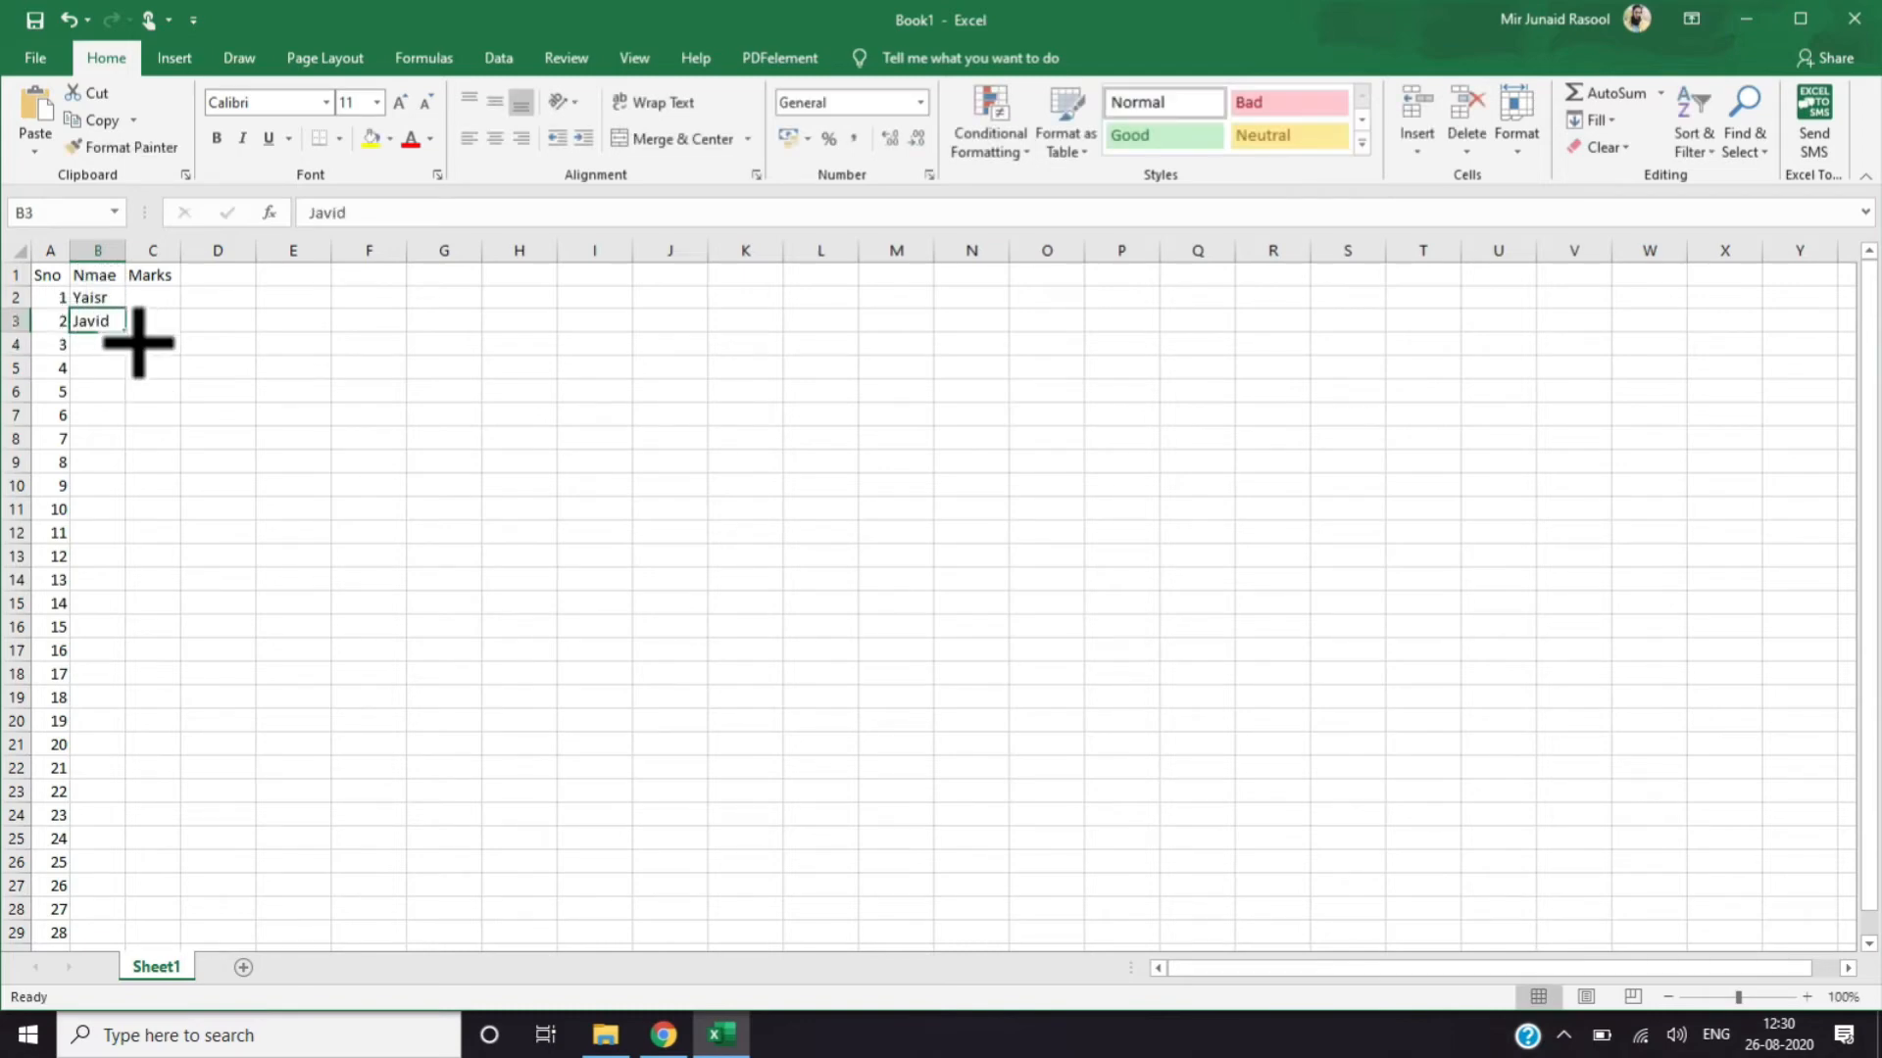
{"action": "left_click_drag", "start_coordinate": [138, 343], "coordinate": [118, 862]}
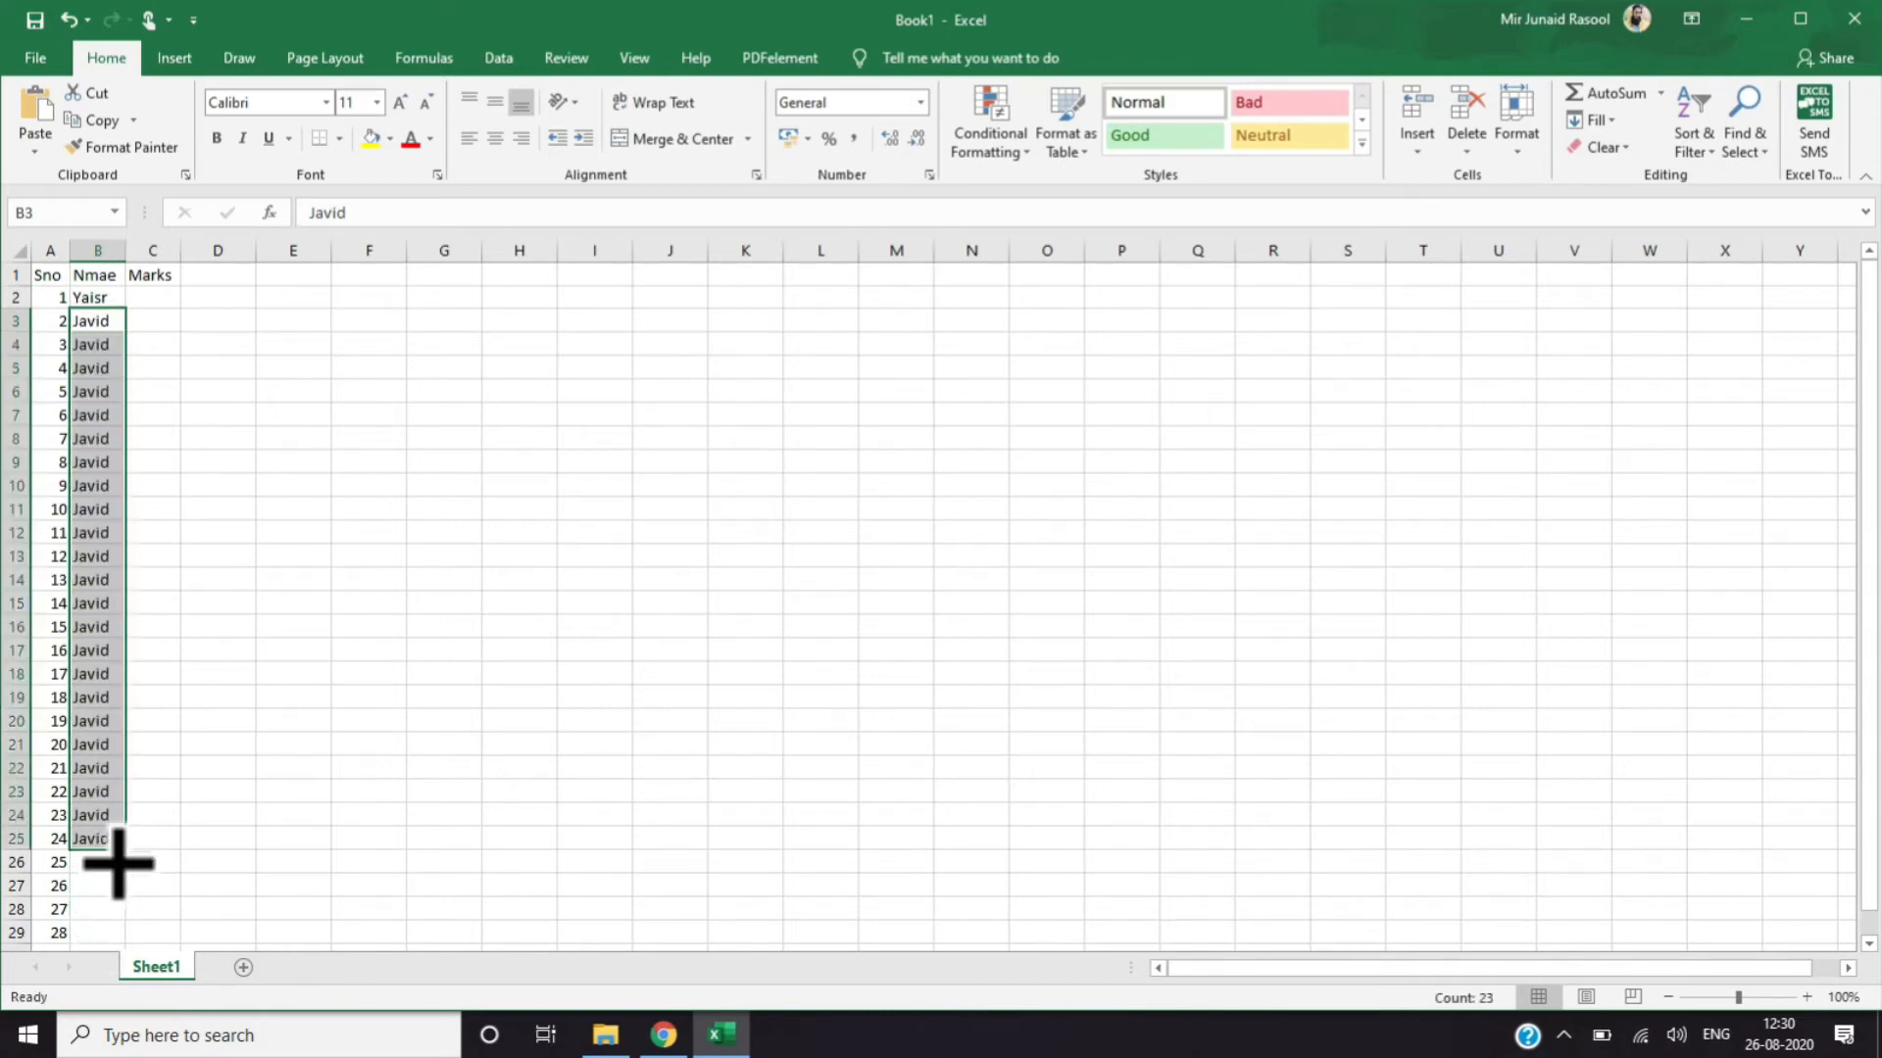
Enter the marks 50 in cell C2 and 59 in cell C3
{"action": "left_click", "coordinate": [152, 294]}
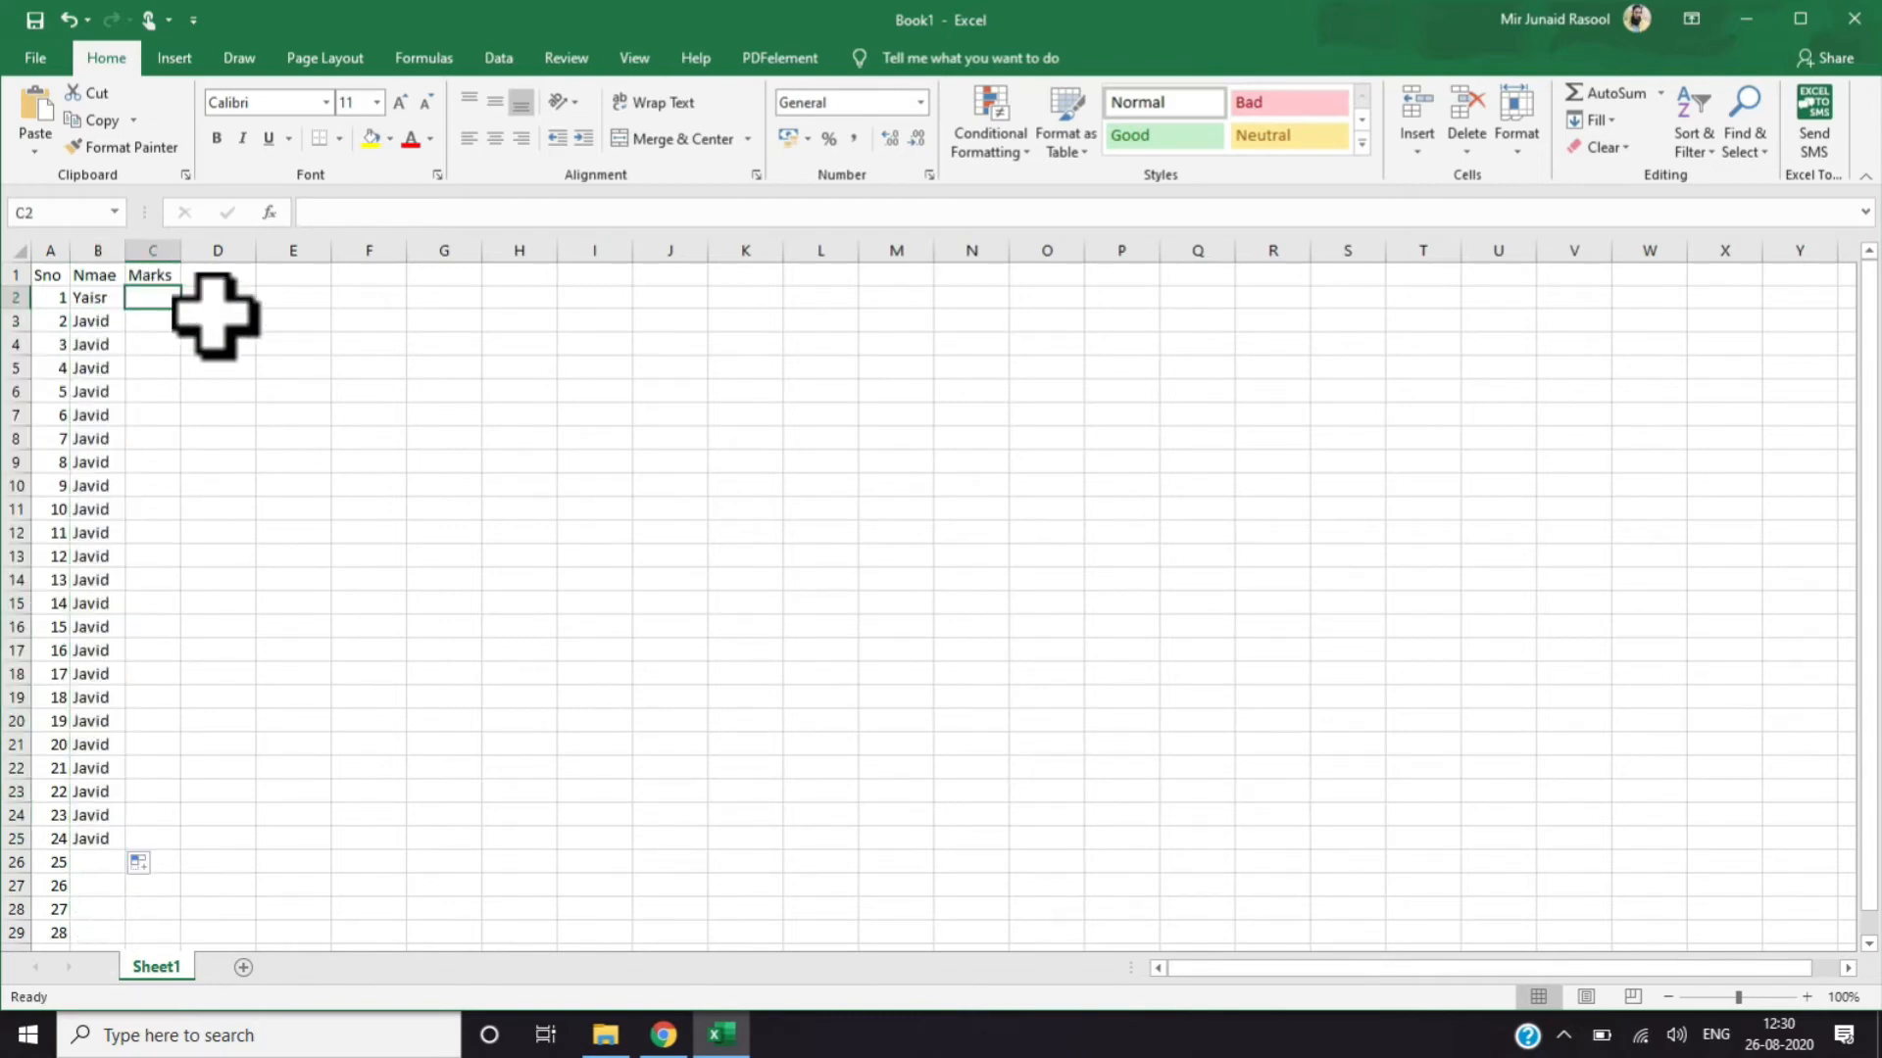
{"action": "type", "text": "50"}
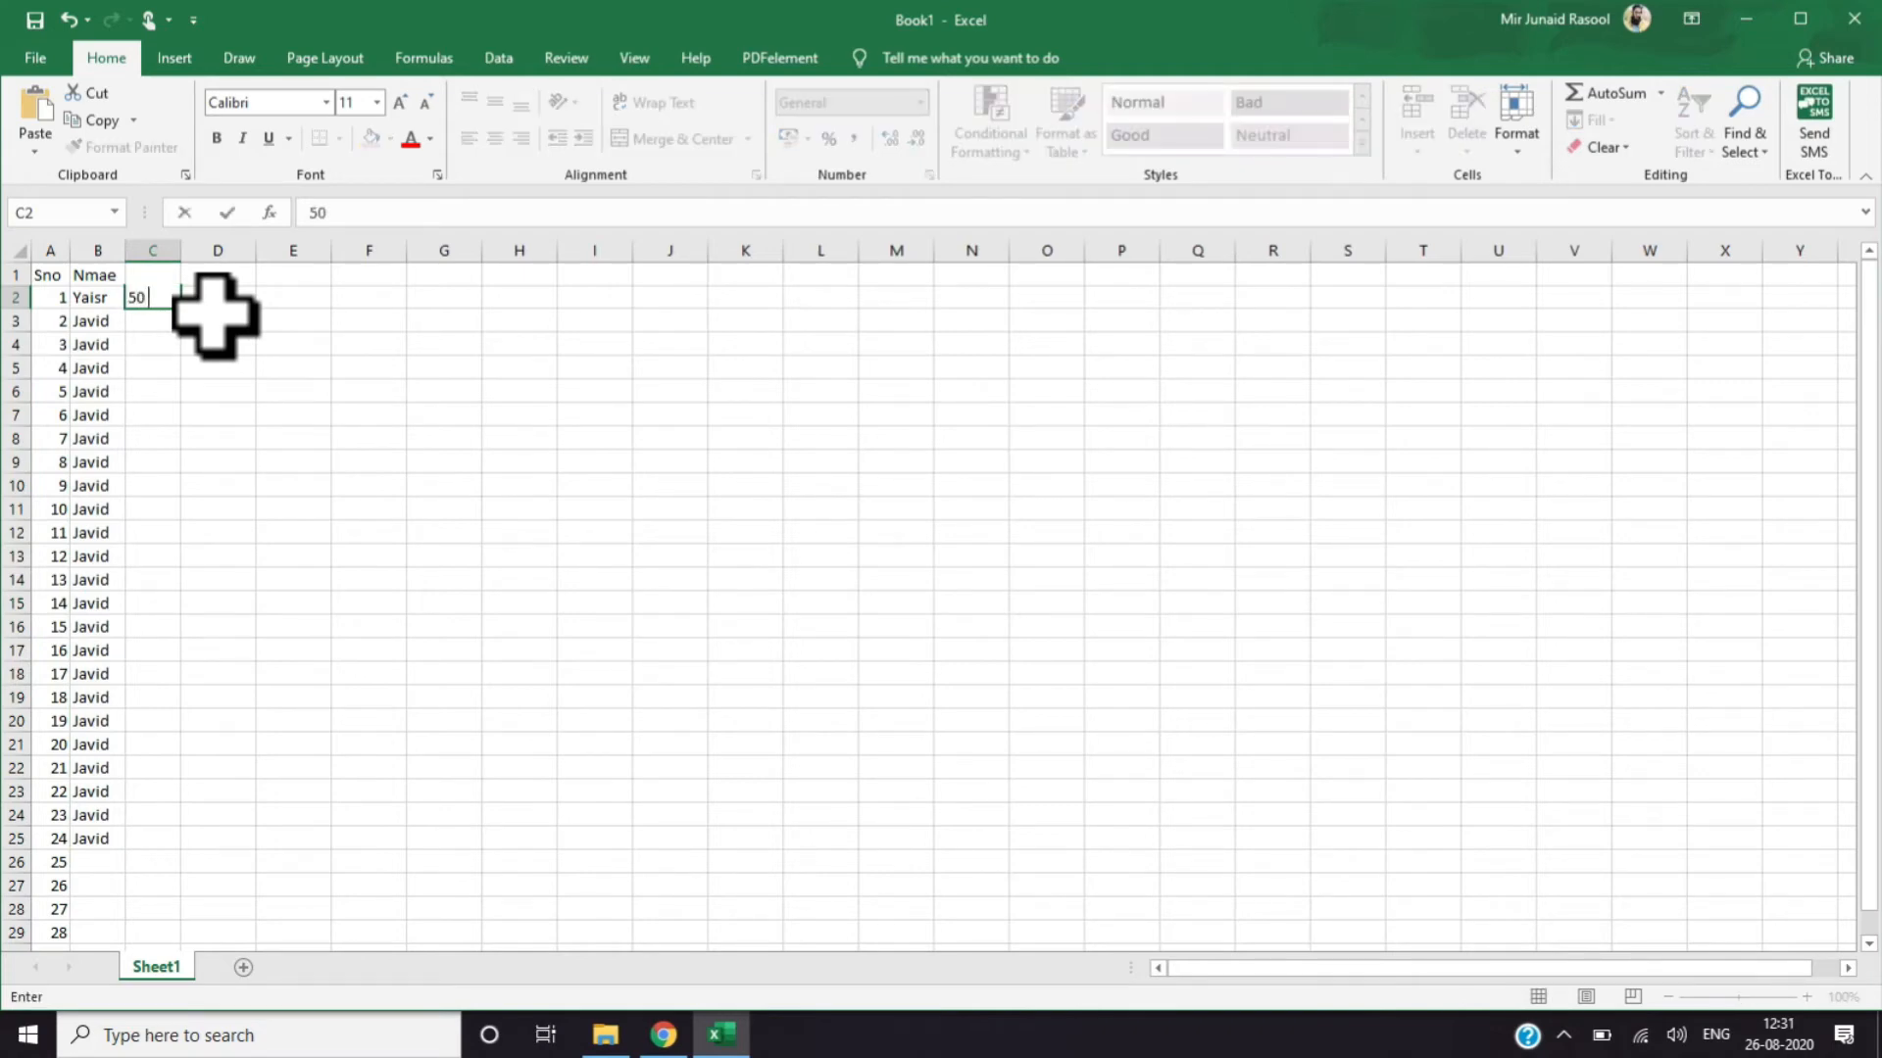
{"action": "key", "text": "Return"}
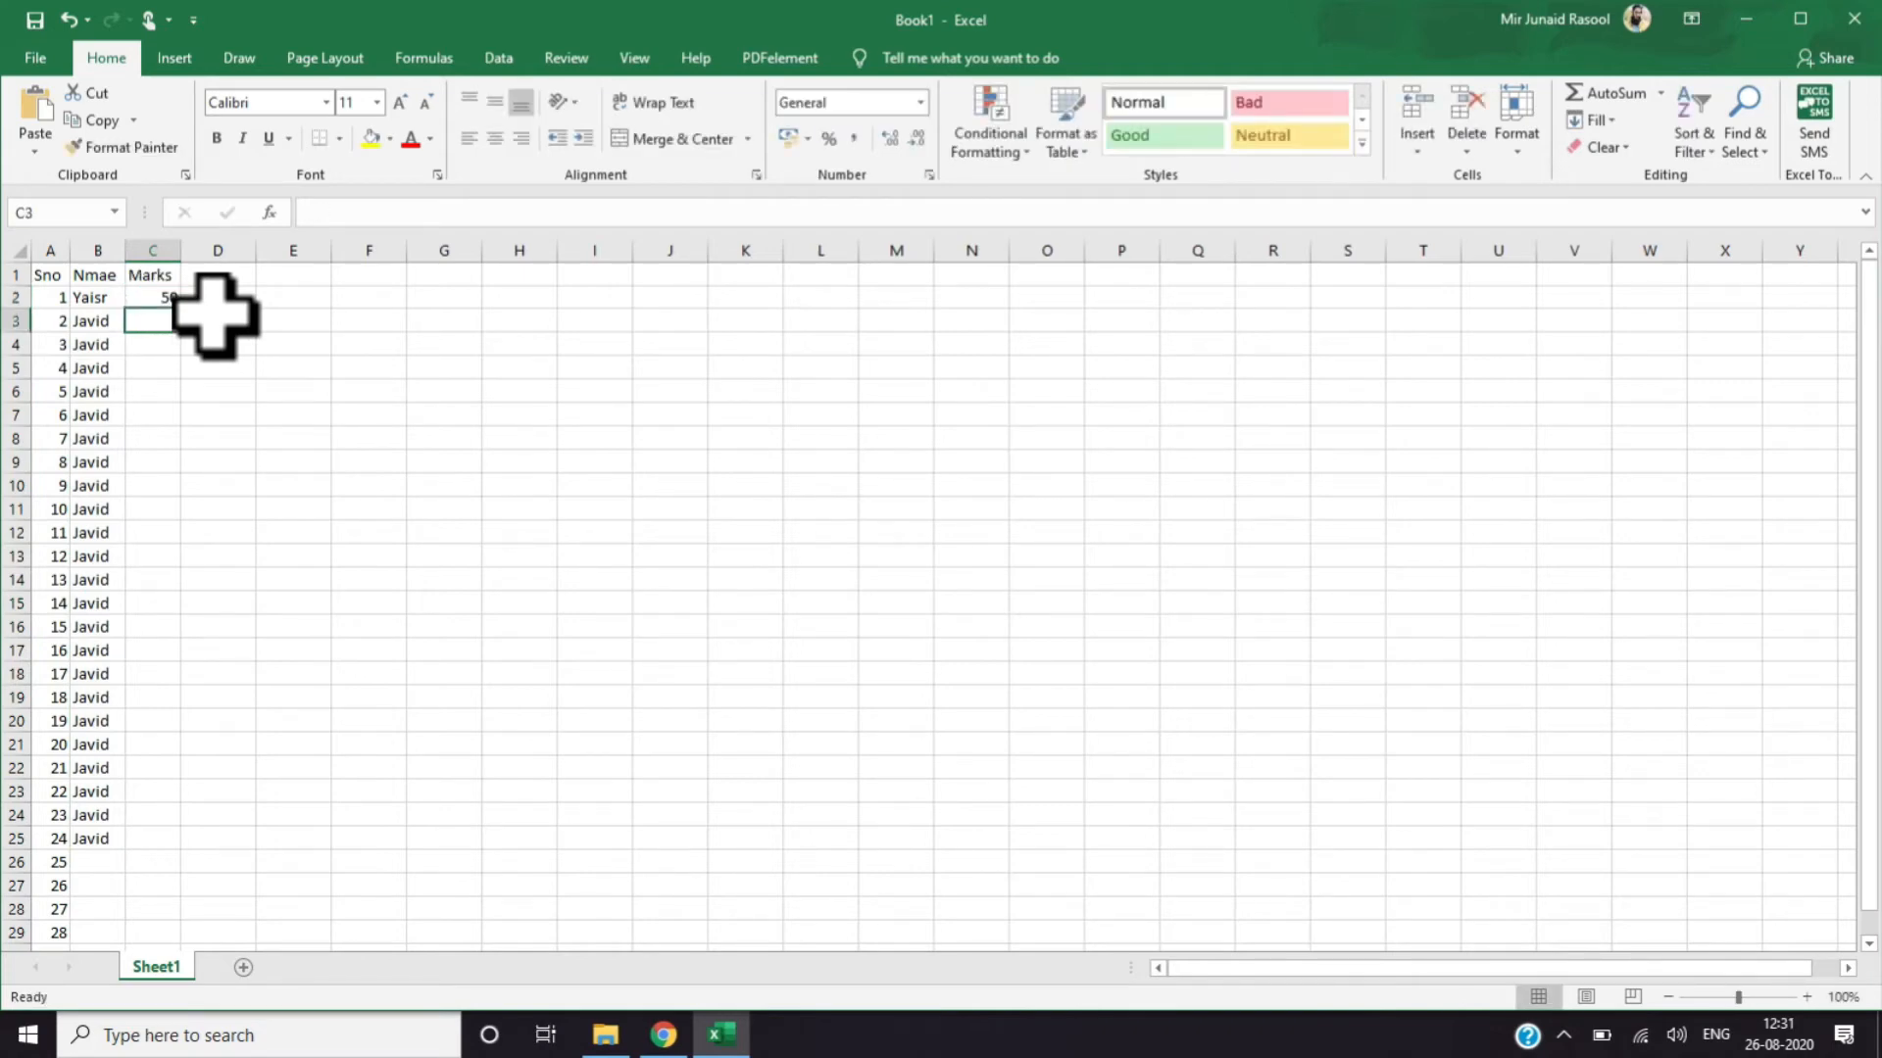
{"action": "type", "text": "5"}
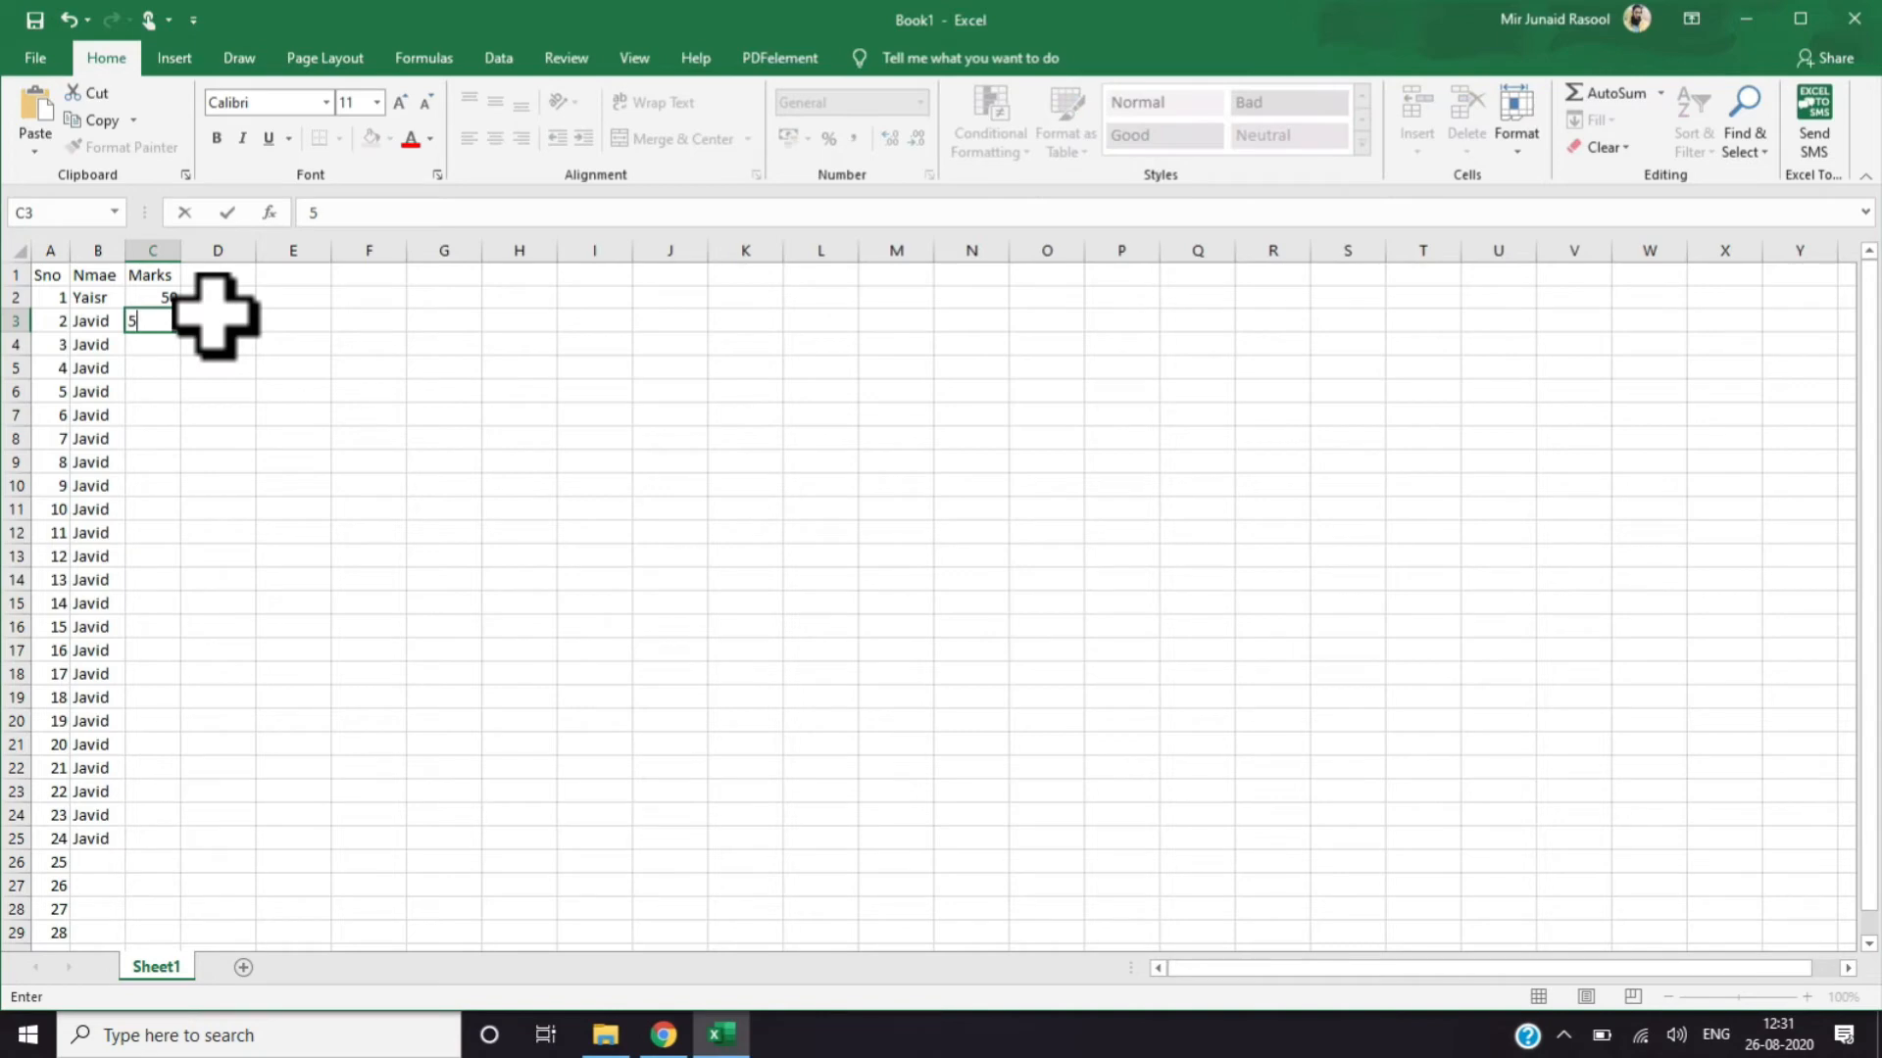
{"action": "key", "text": "Return"}
{"action": "key", "text": "Return"}
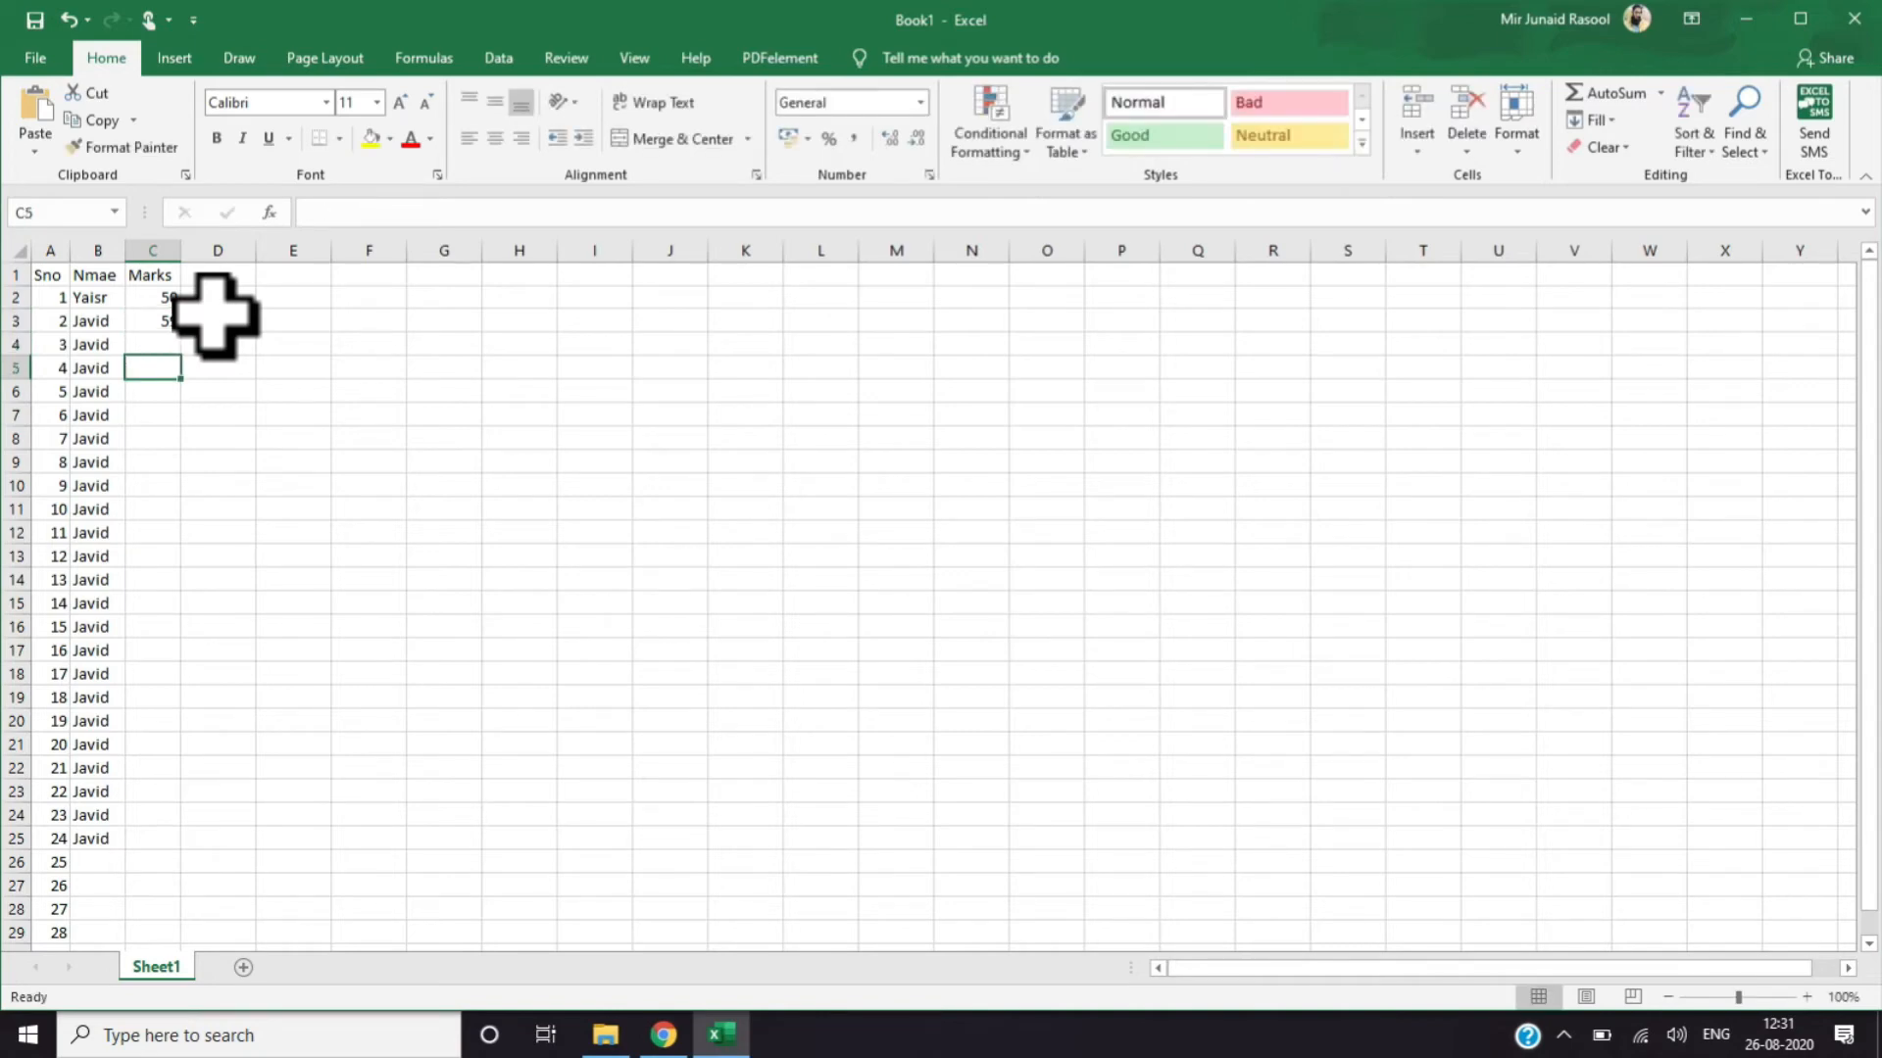
Fill the mark 59 from cell C3 down the Marks column to cell C21
{"action": "left_click", "coordinate": [169, 294]}
{"action": "left_click", "coordinate": [170, 282]}
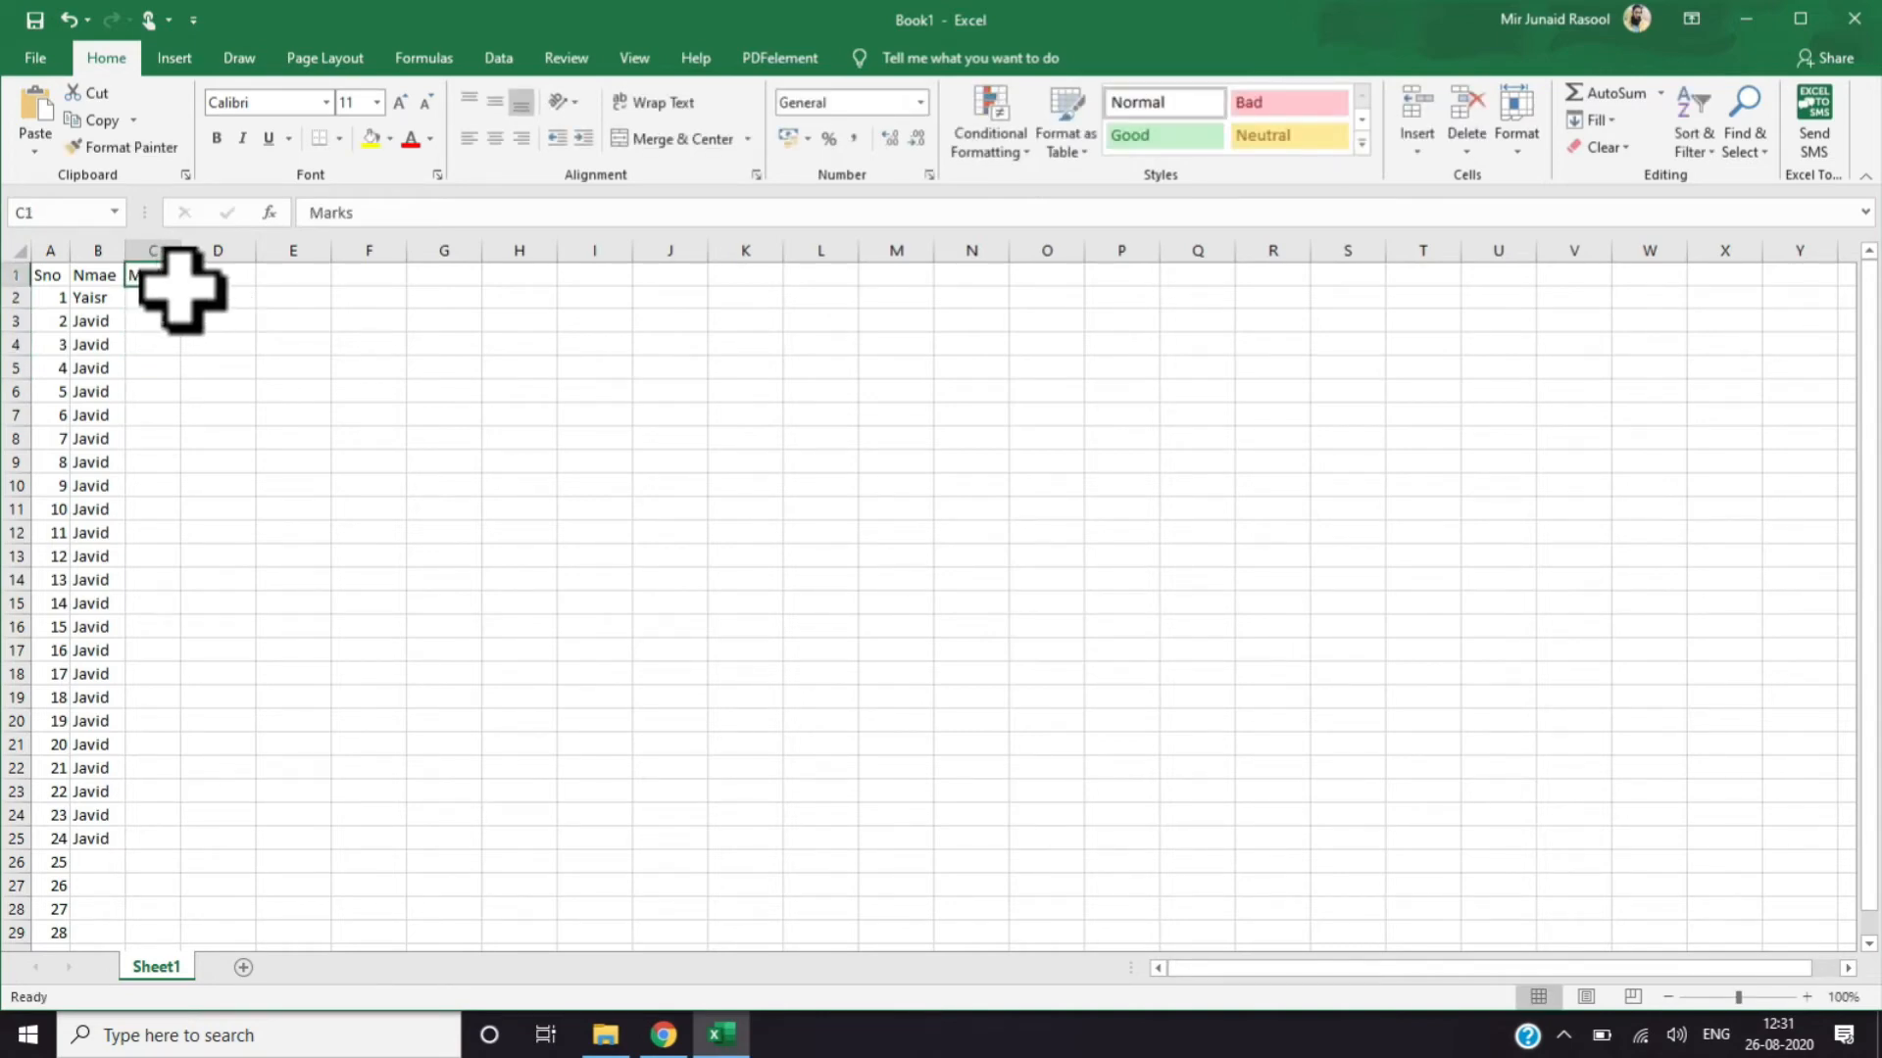
{"action": "left_click", "coordinate": [162, 323]}
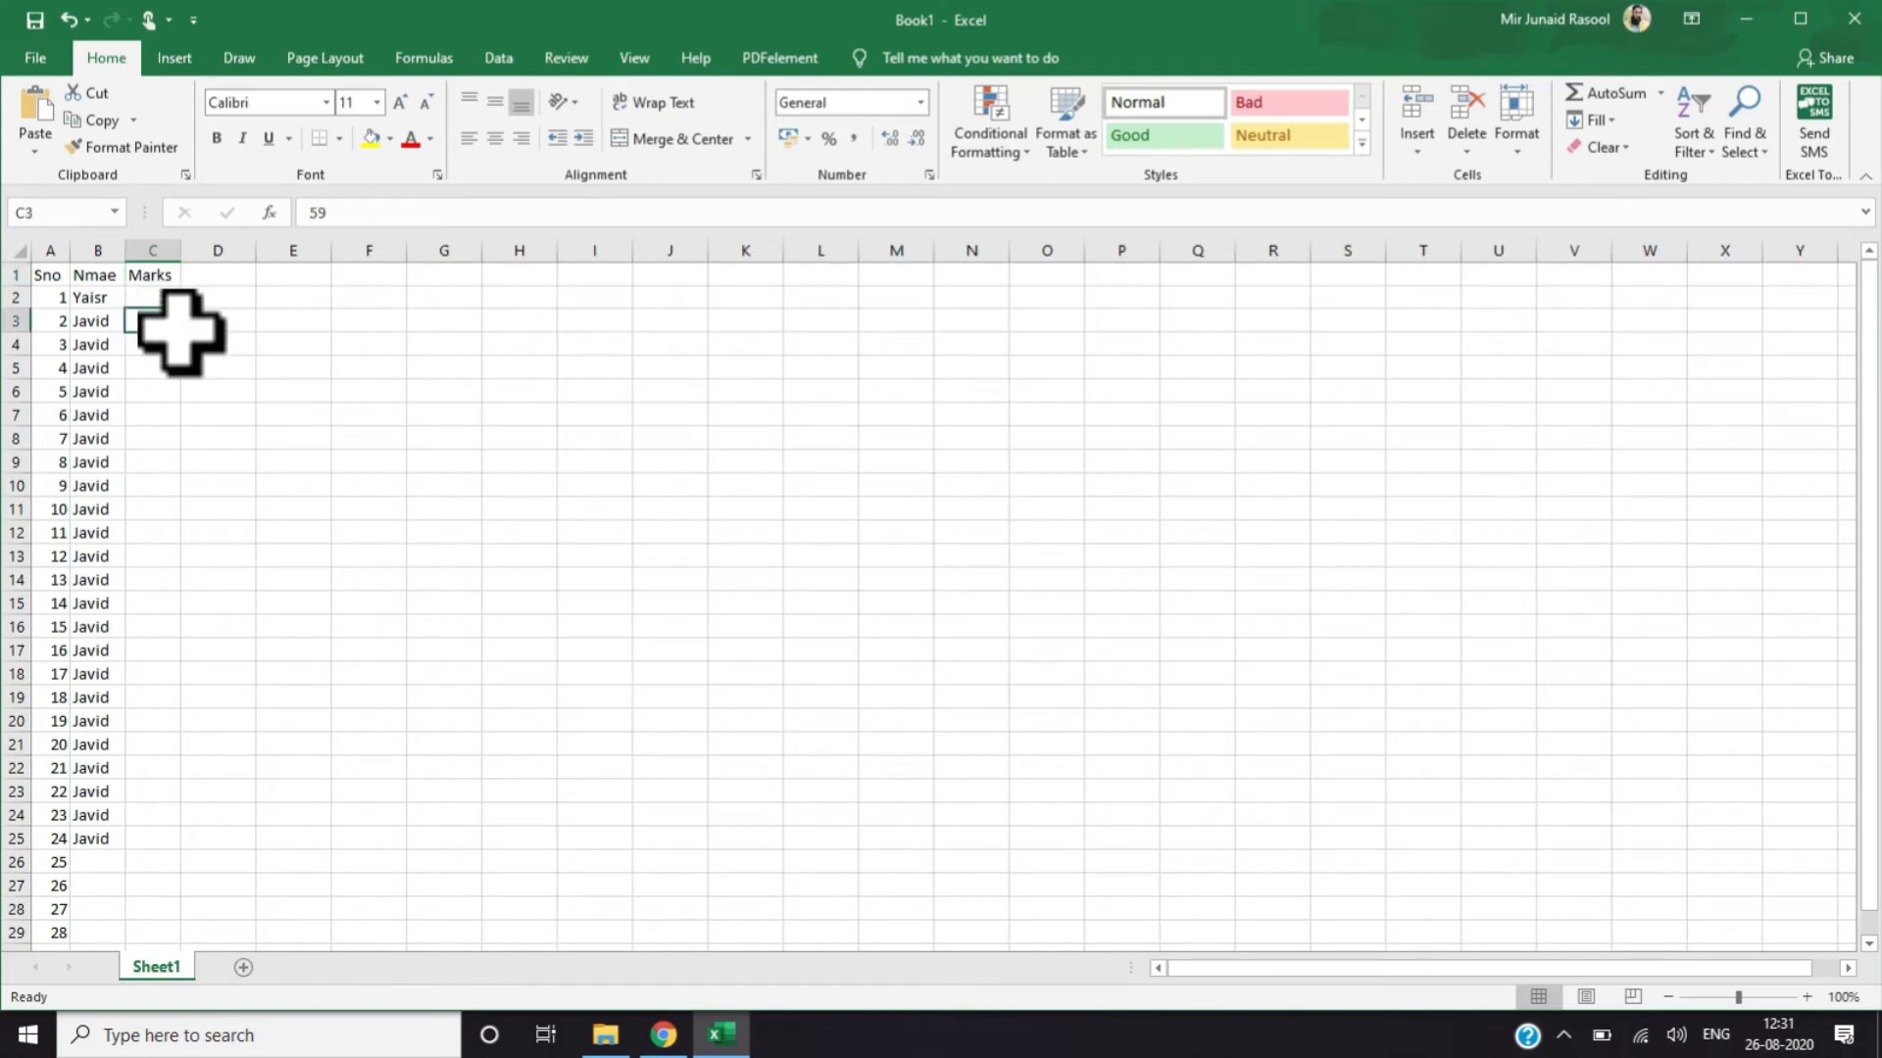
{"action": "mouse_move", "coordinate": [177, 361]}
{"action": "left_mouse_down"}
{"action": "mouse_move", "coordinate": [178, 444]}
{"action": "mouse_move", "coordinate": [168, 319]}
{"action": "mouse_move", "coordinate": [169, 338]}
{"action": "left_mouse_up"}
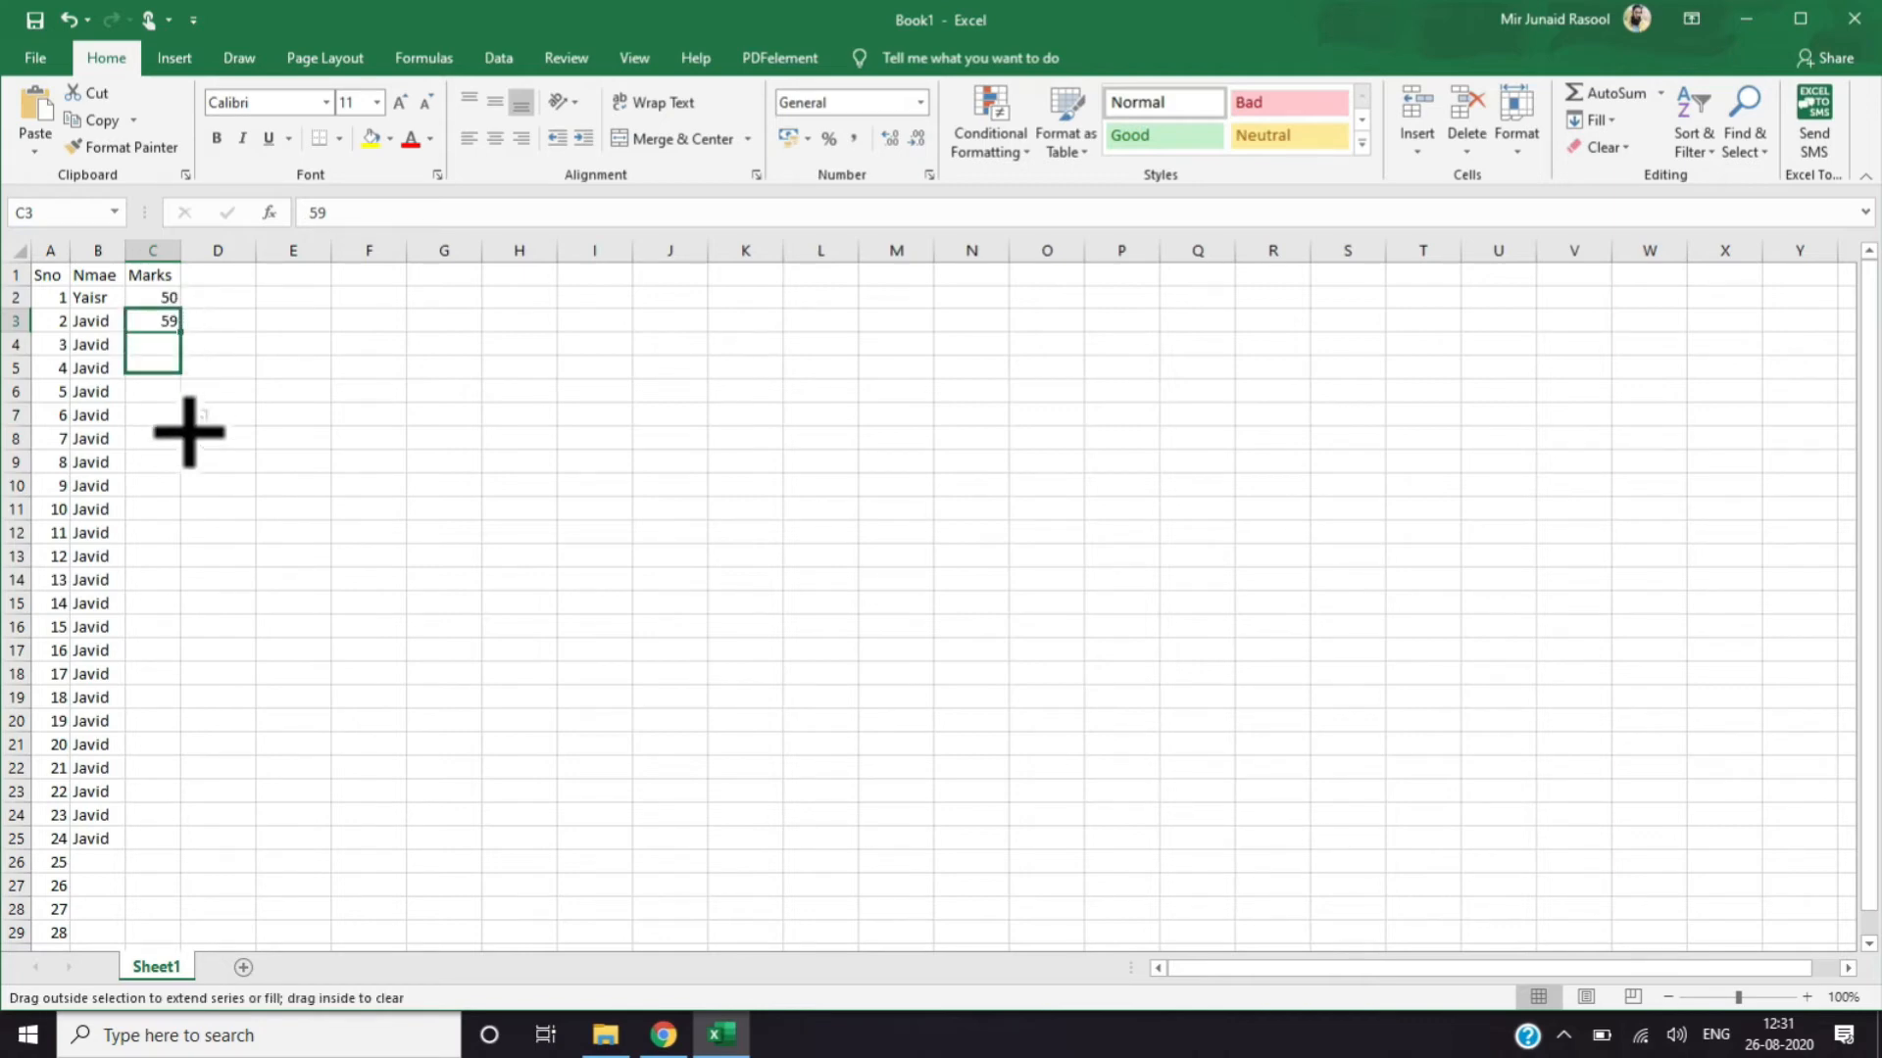
{"action": "left_click_drag", "start_coordinate": [189, 451], "coordinate": [184, 749]}
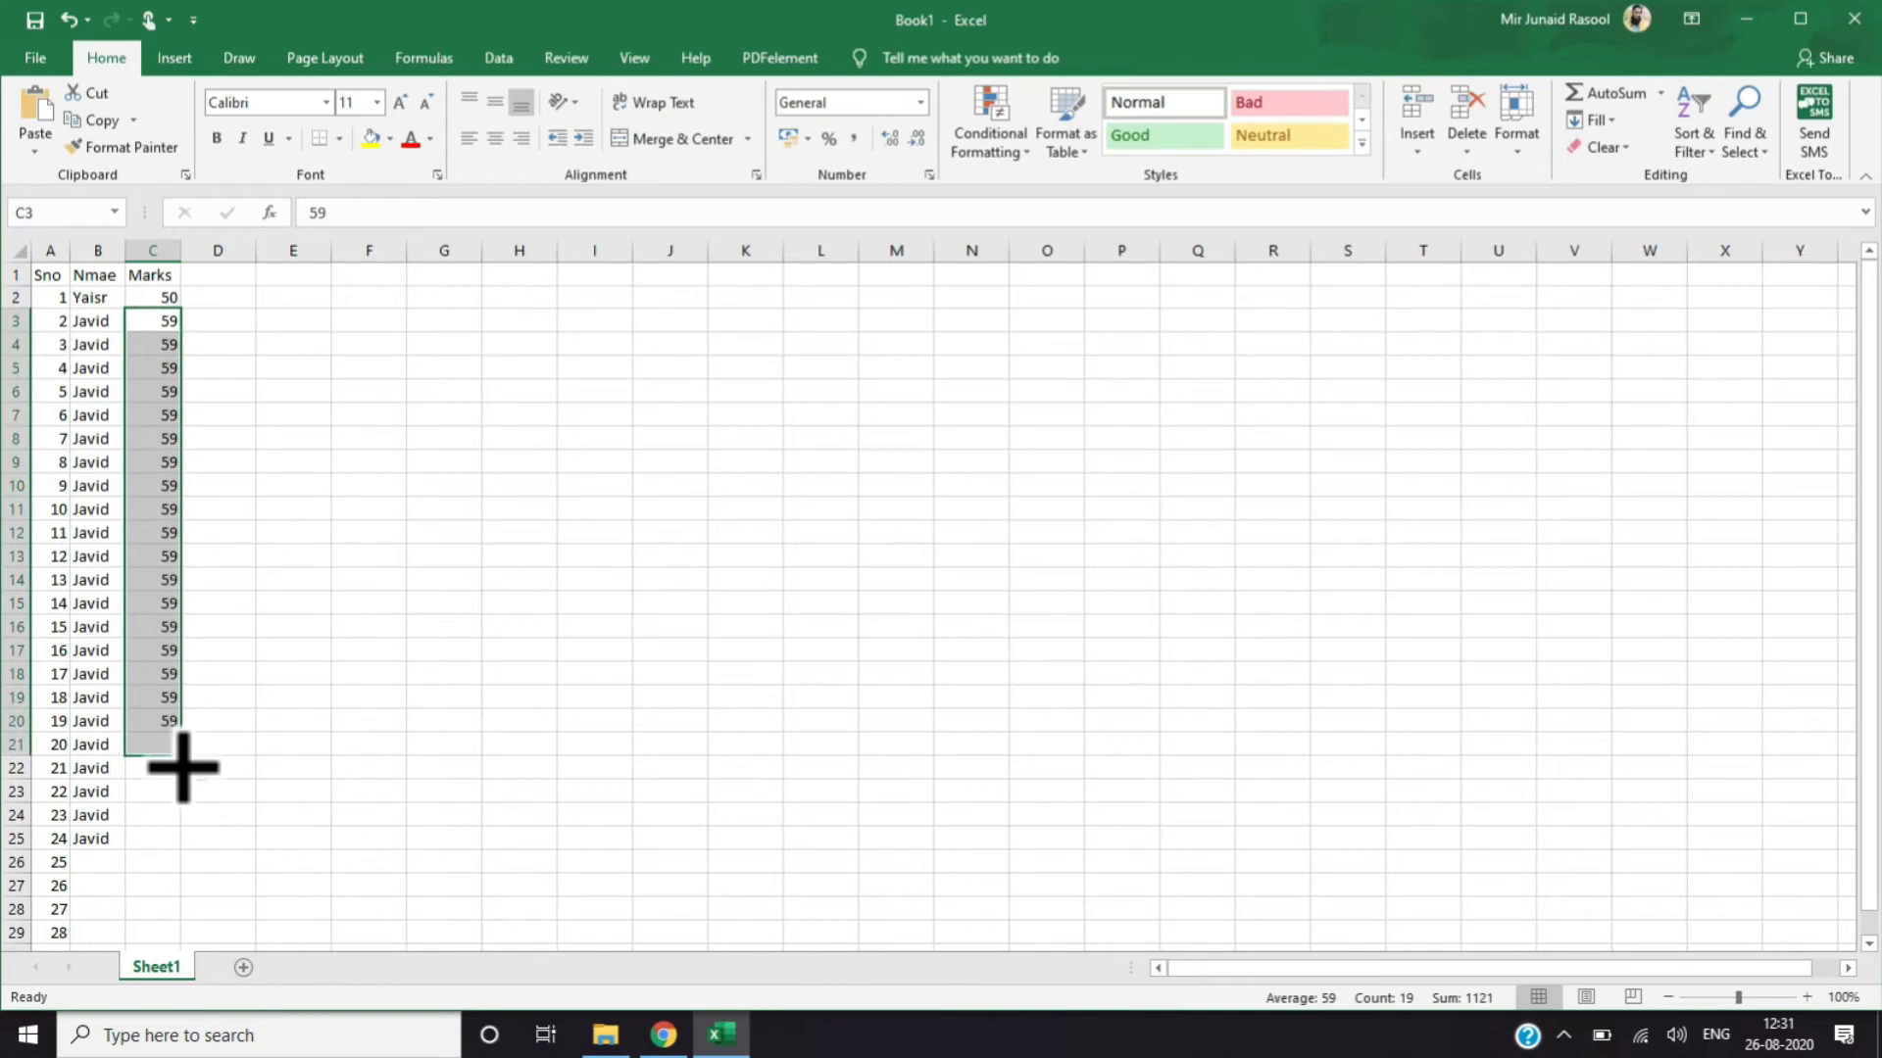
{"action": "left_click", "coordinate": [323, 490]}
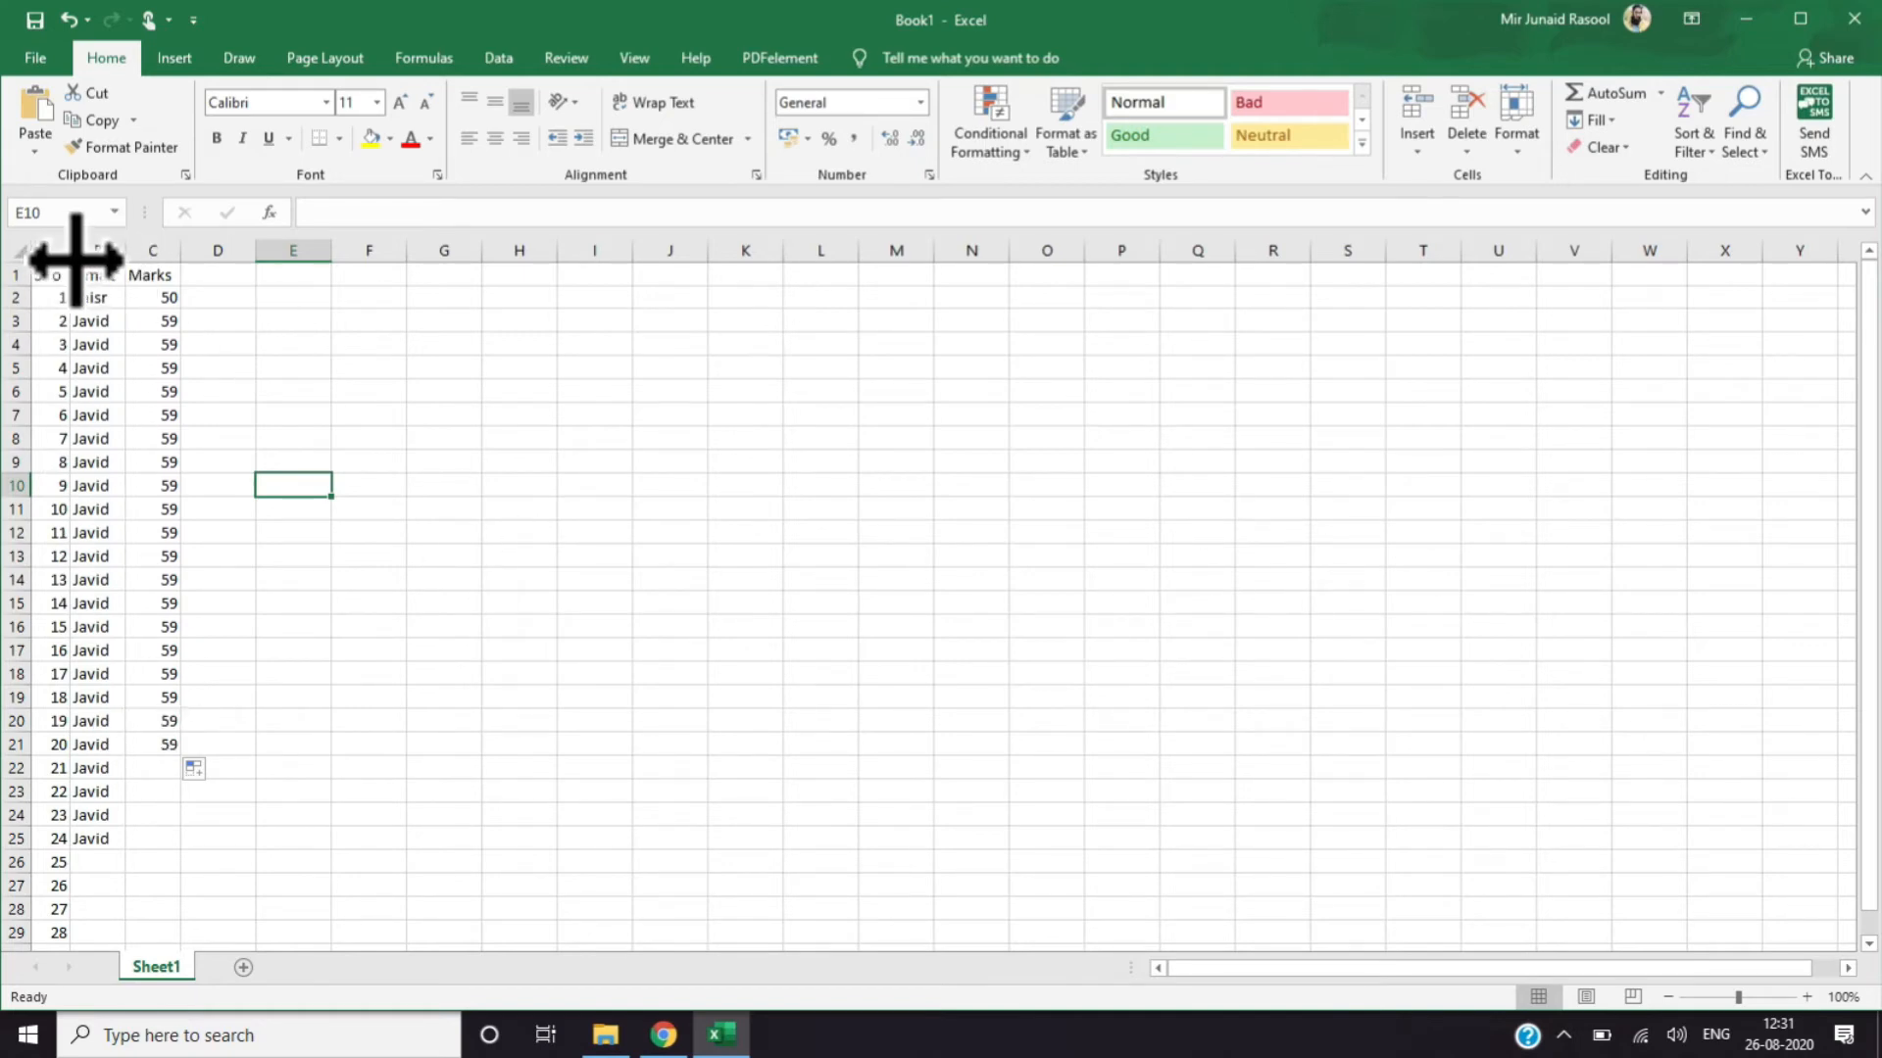
Check the print preview of the table without borders and return to the worksheet
{"action": "left_click_drag", "start_coordinate": [750, 462], "coordinate": [755, 485]}
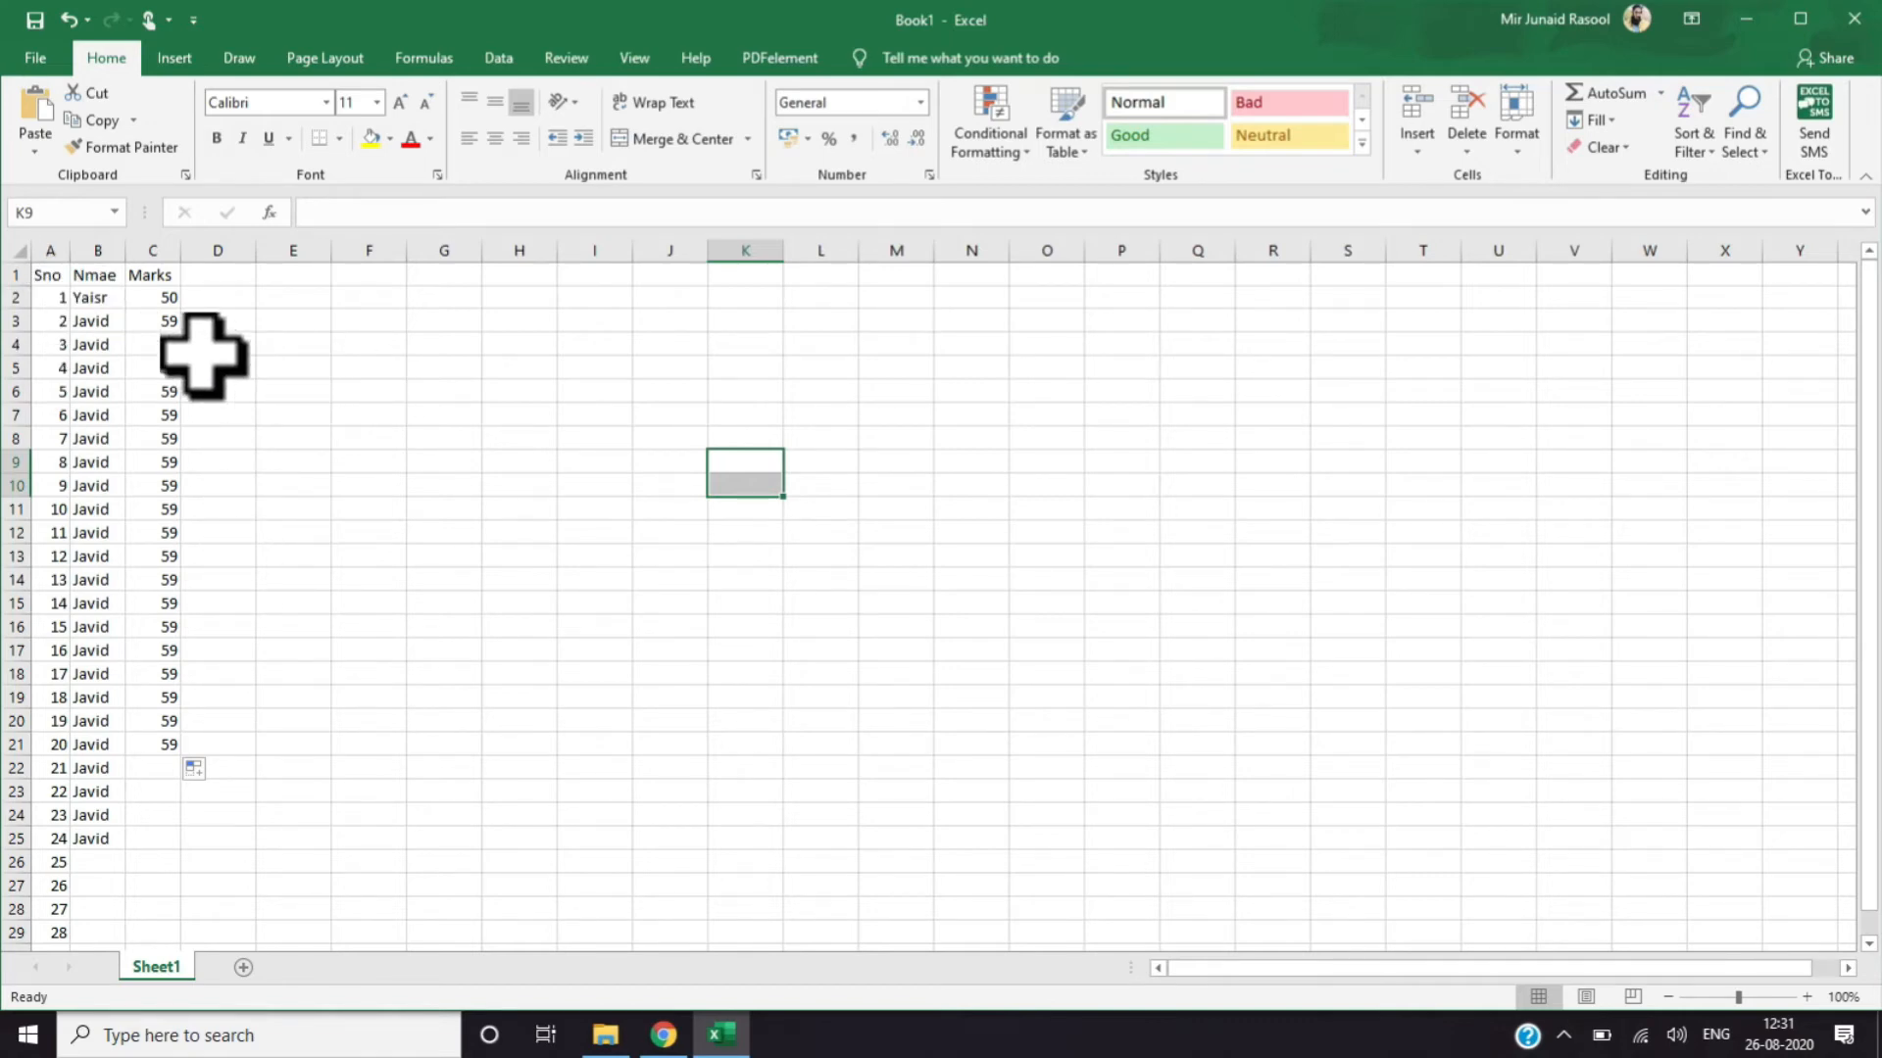
{"action": "key", "text": "ctrl+p"}
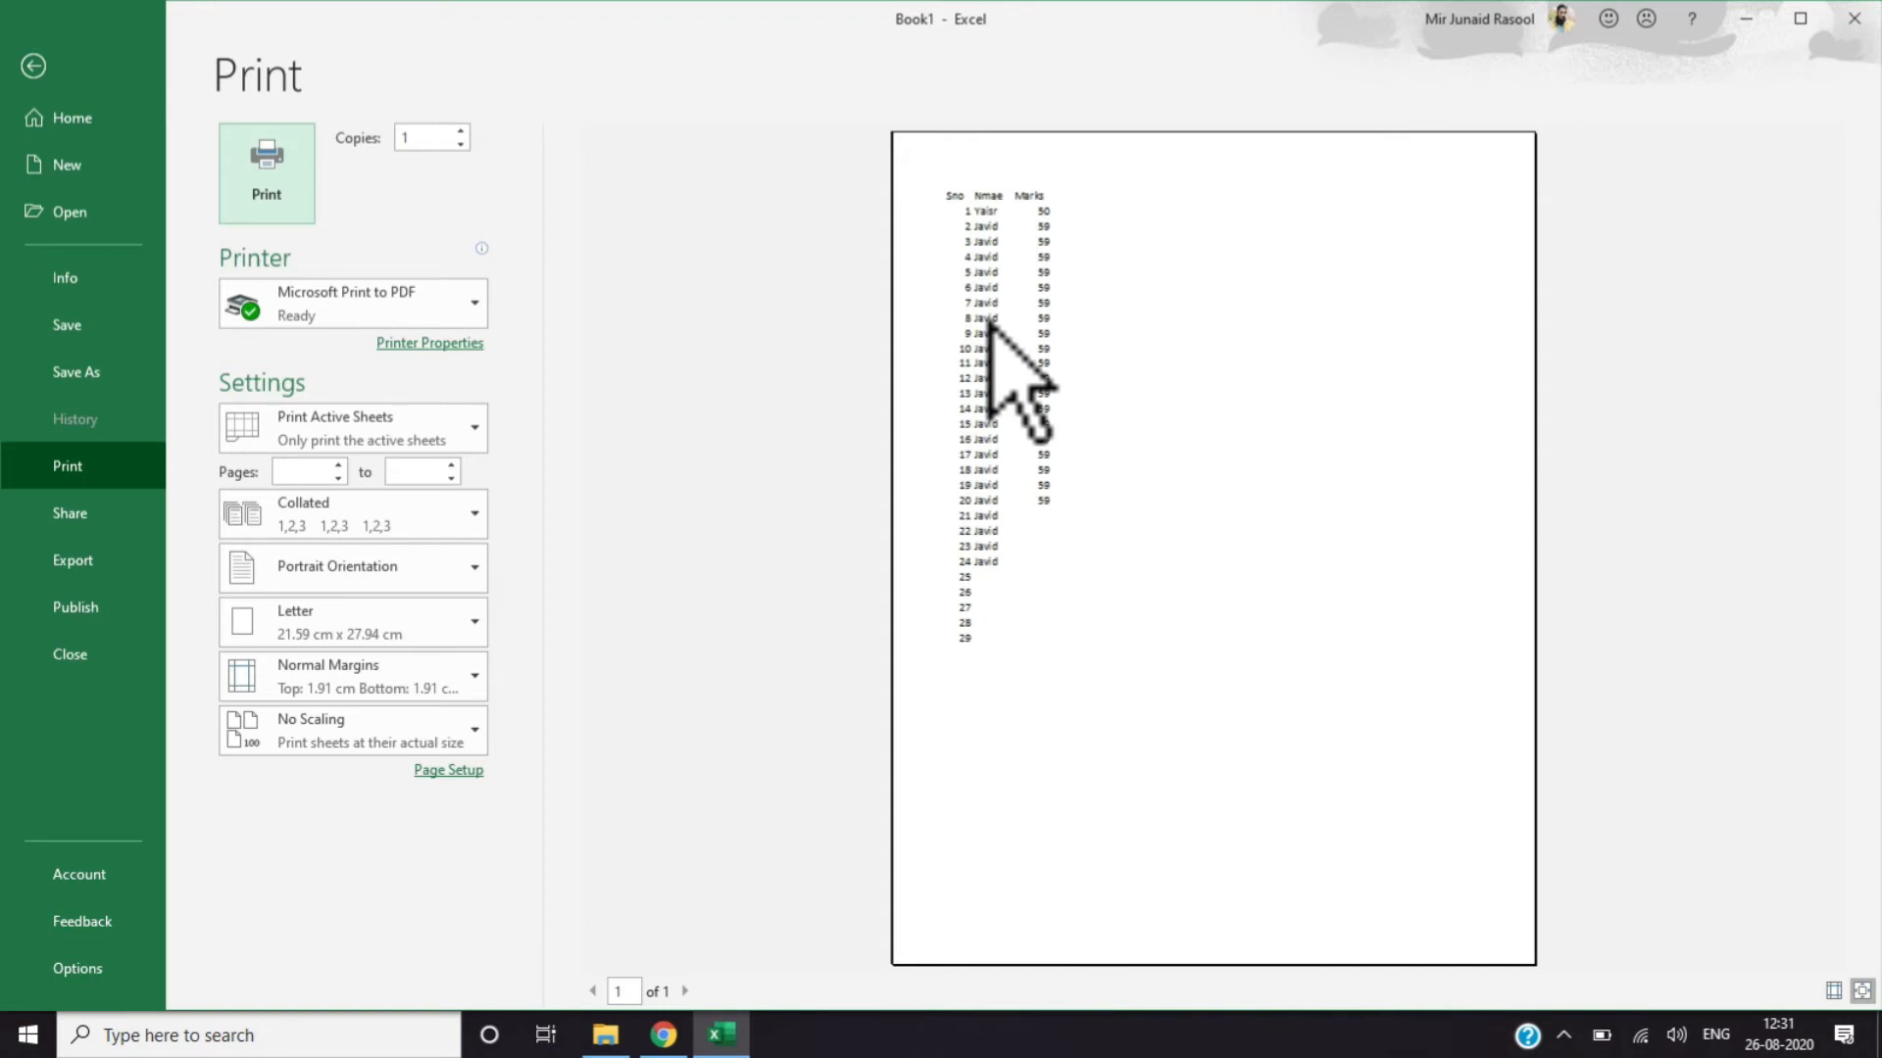
{"action": "left_click", "coordinate": [34, 65]}
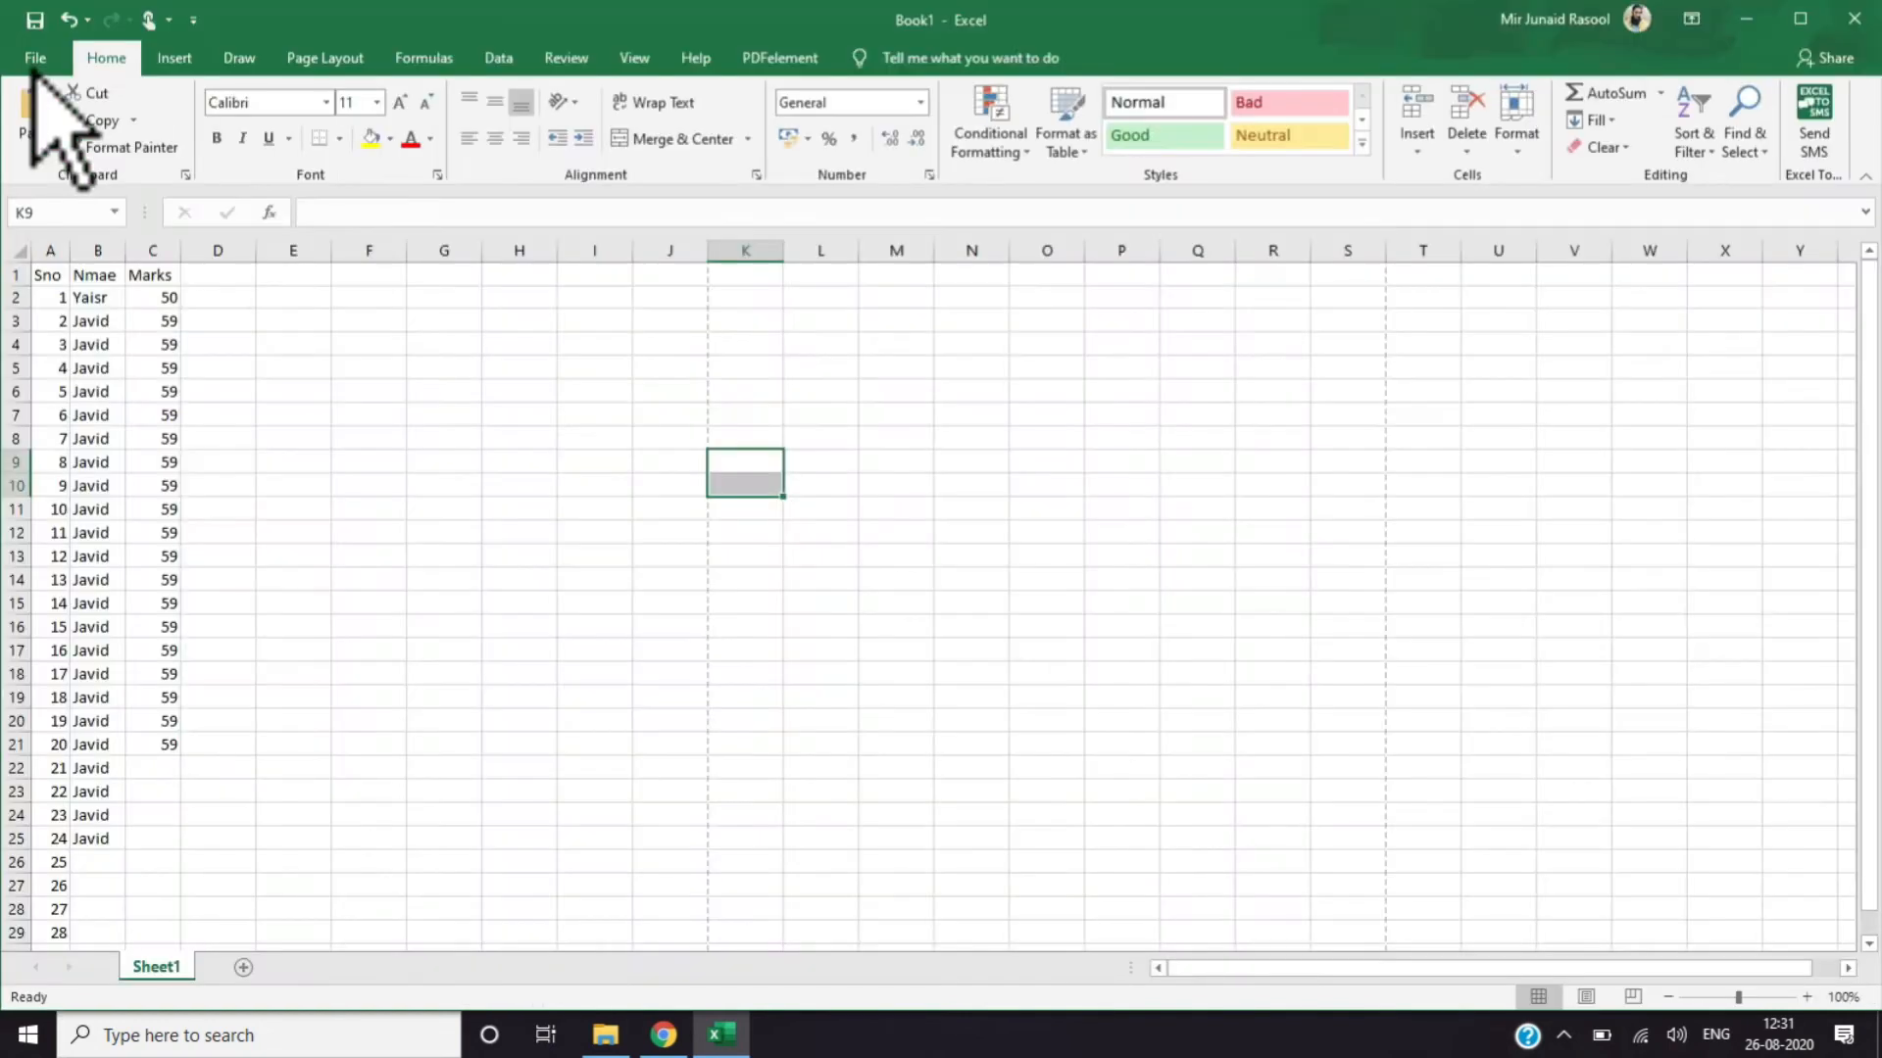
Apply All Borders to the table range A1:C21
{"action": "left_click", "coordinate": [43, 280]}
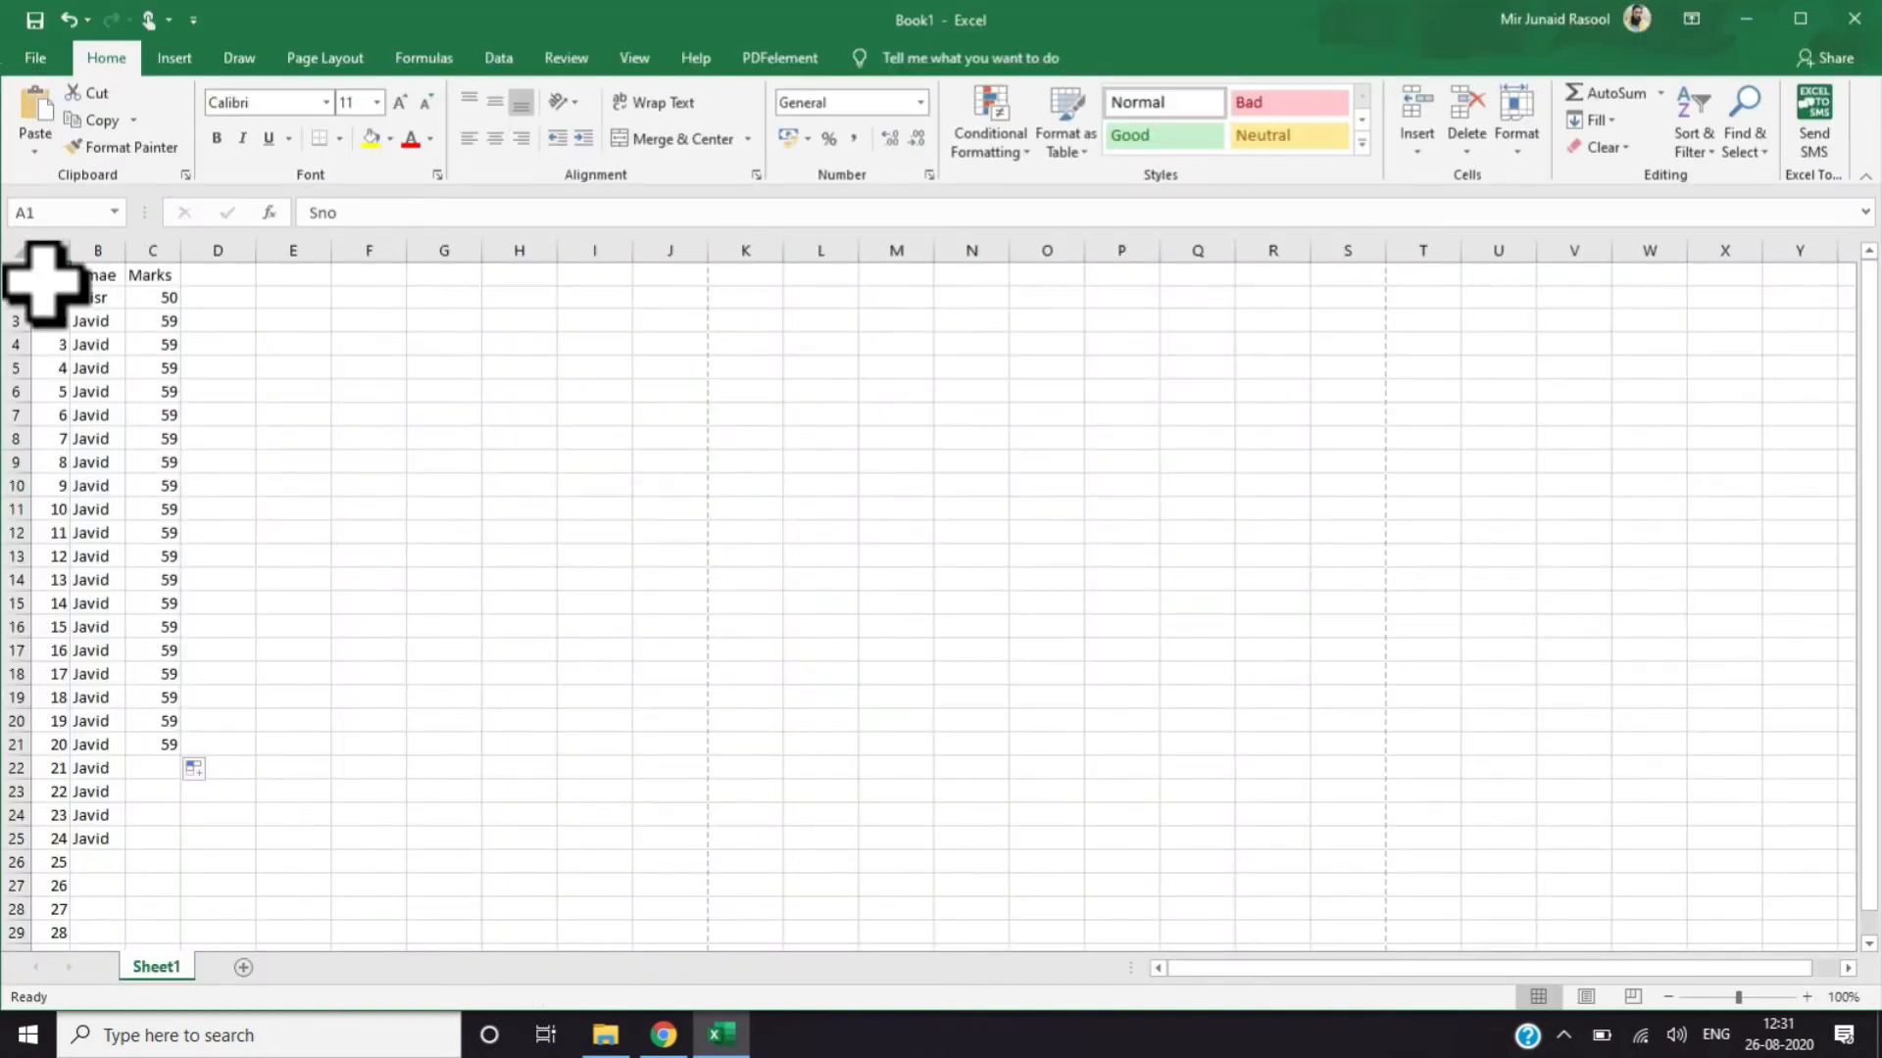
{"action": "left_click_drag", "start_coordinate": [151, 275], "coordinate": [152, 744]}
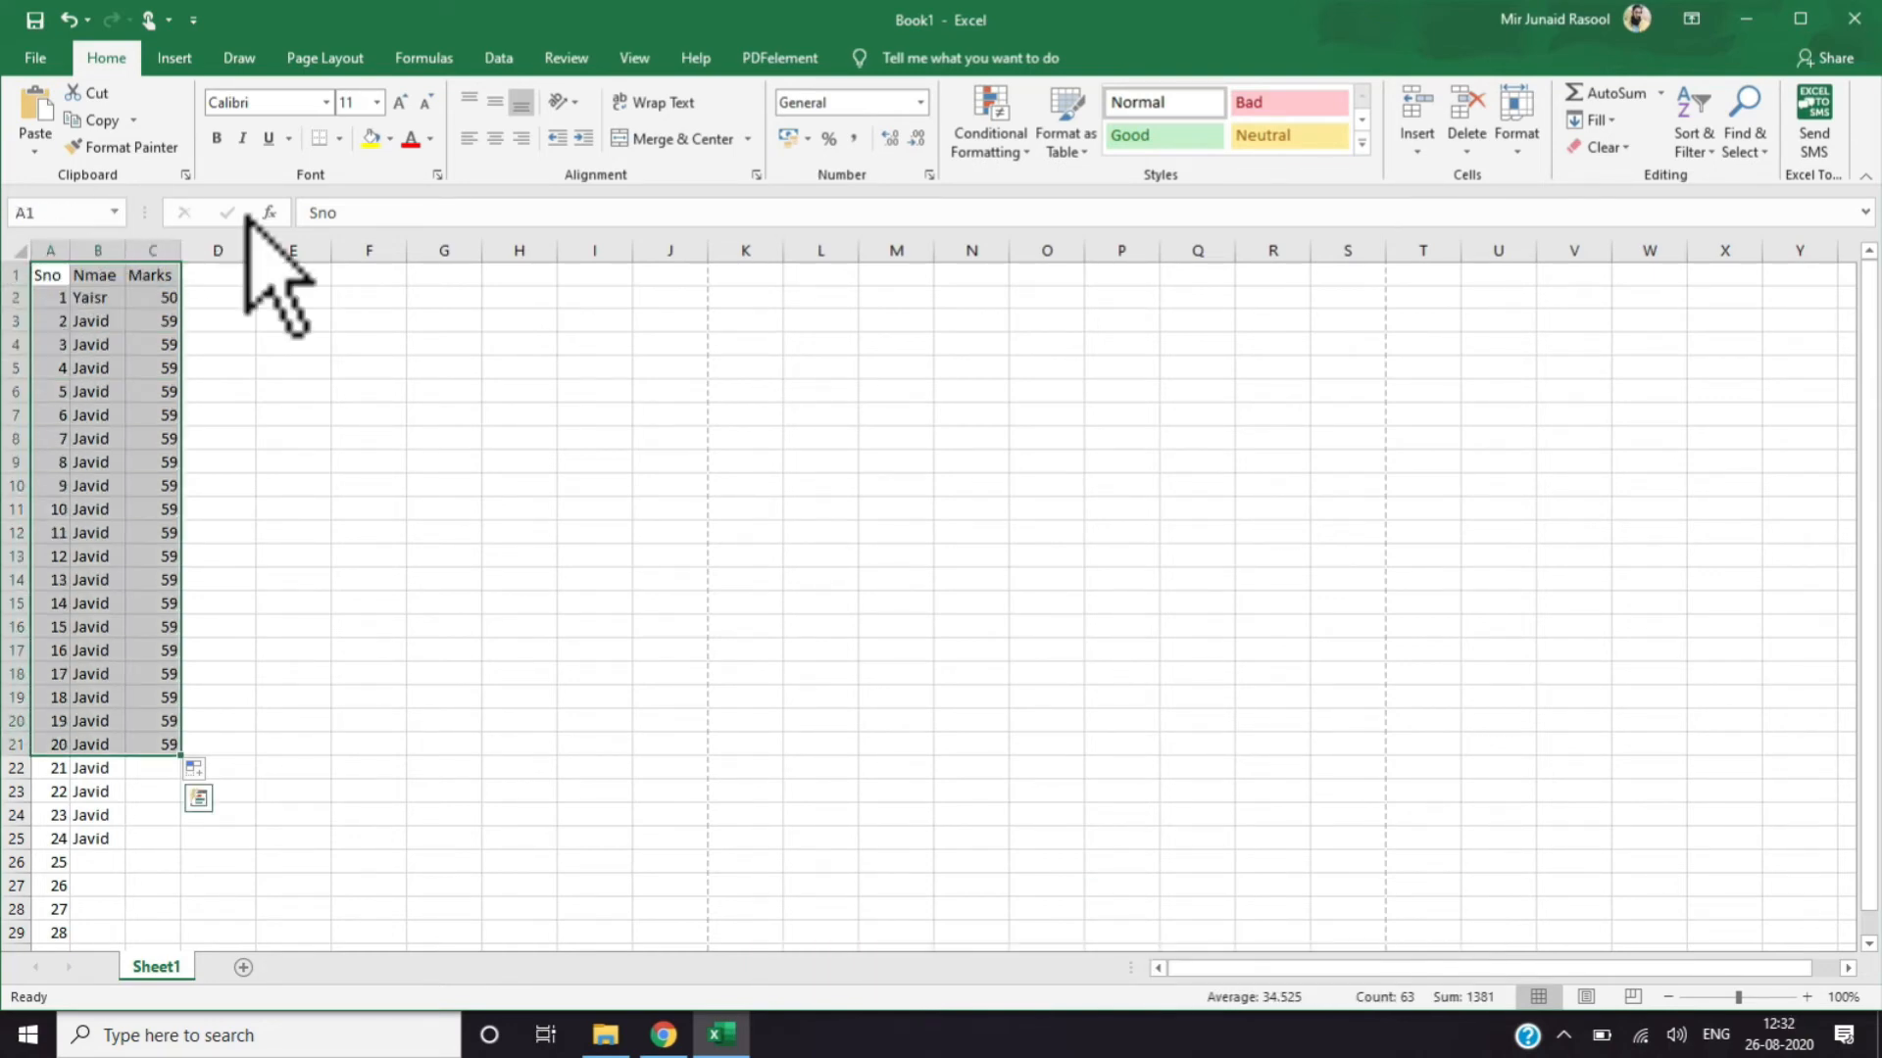
{"action": "left_click", "coordinate": [339, 138]}
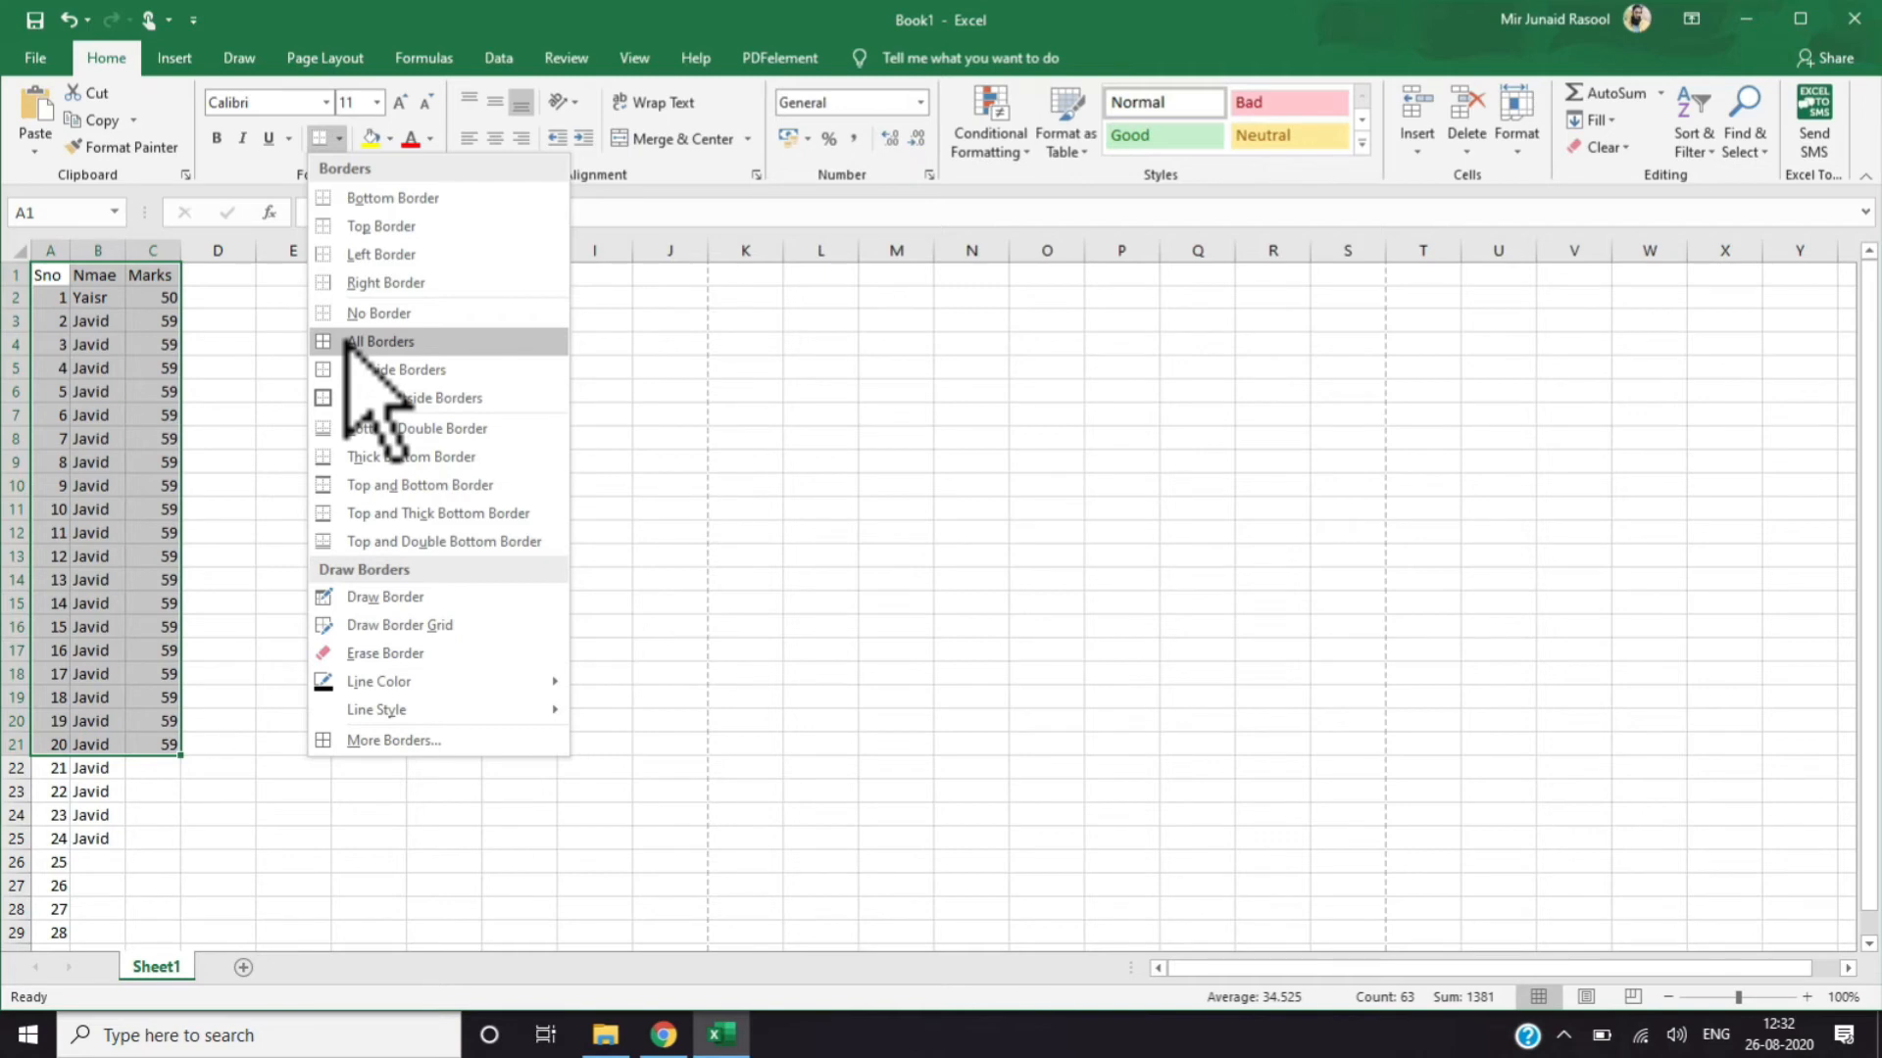
{"action": "left_click", "coordinate": [377, 342]}
{"action": "left_click", "coordinate": [223, 490]}
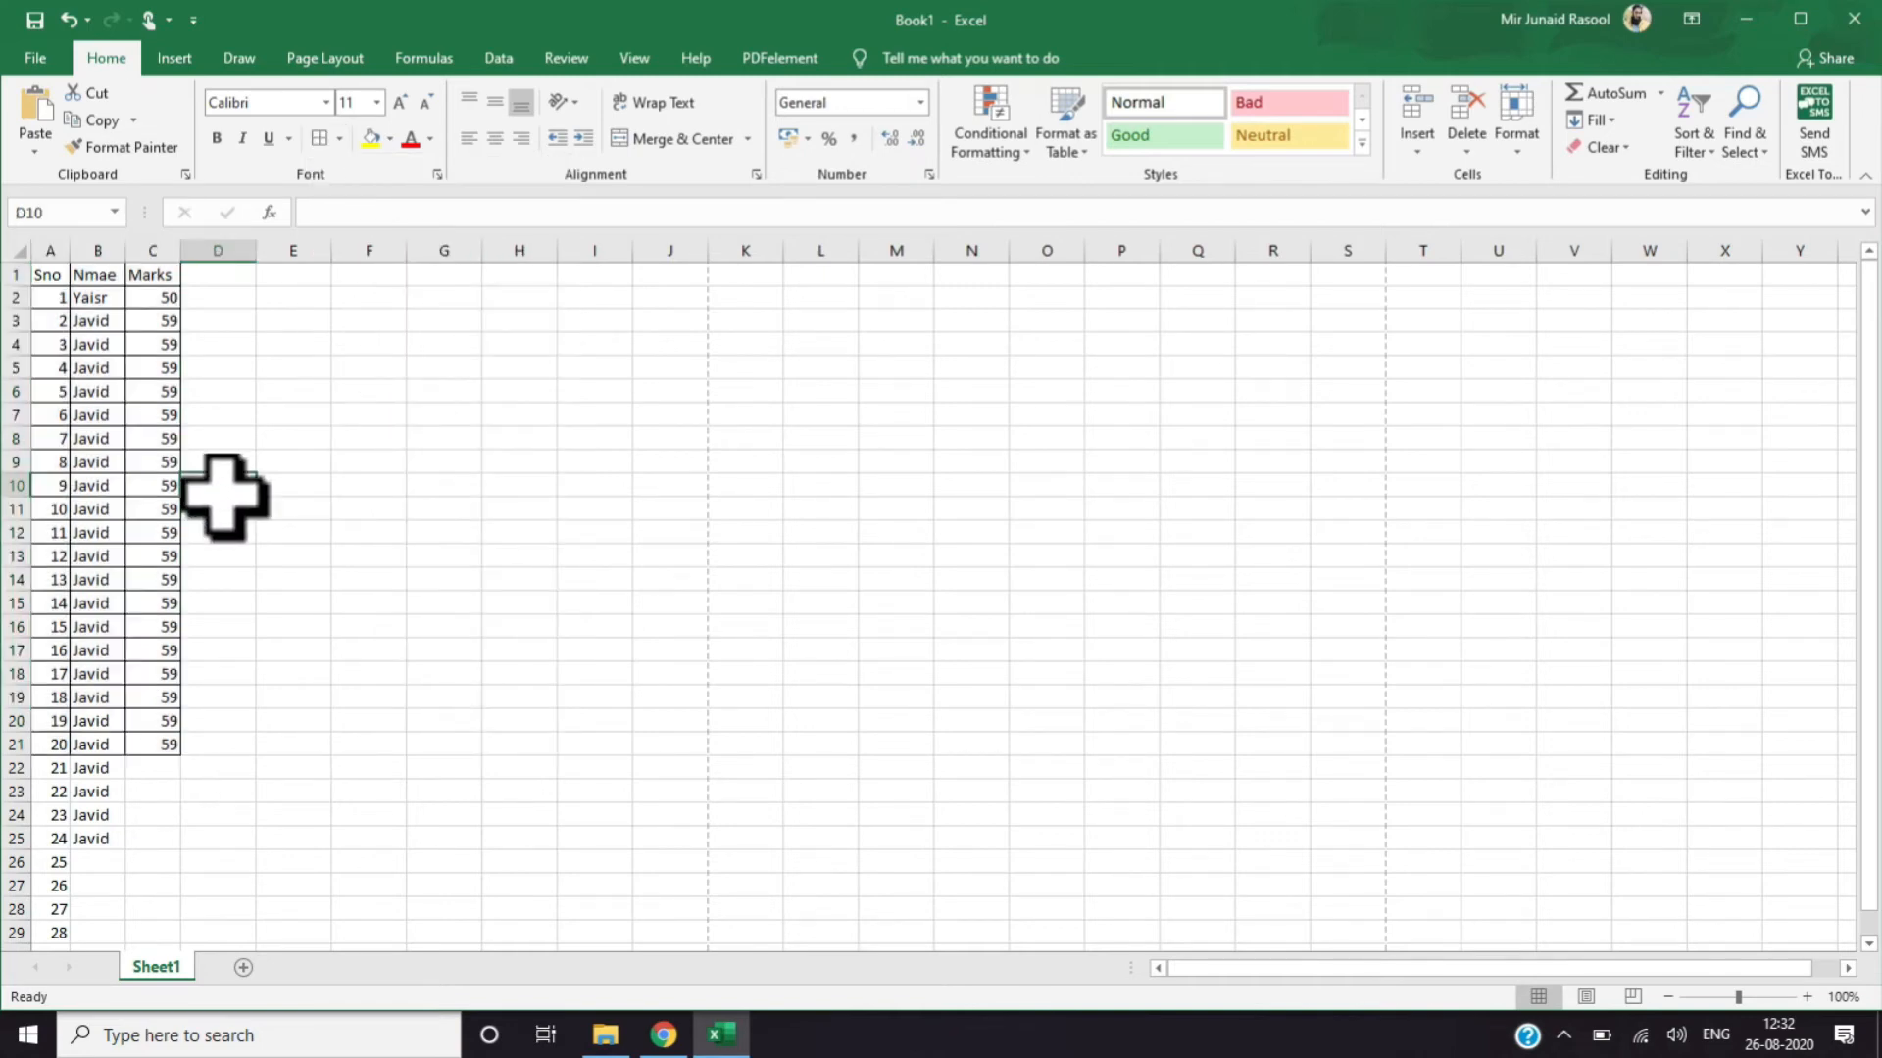
{"action": "left_click", "coordinate": [229, 601]}
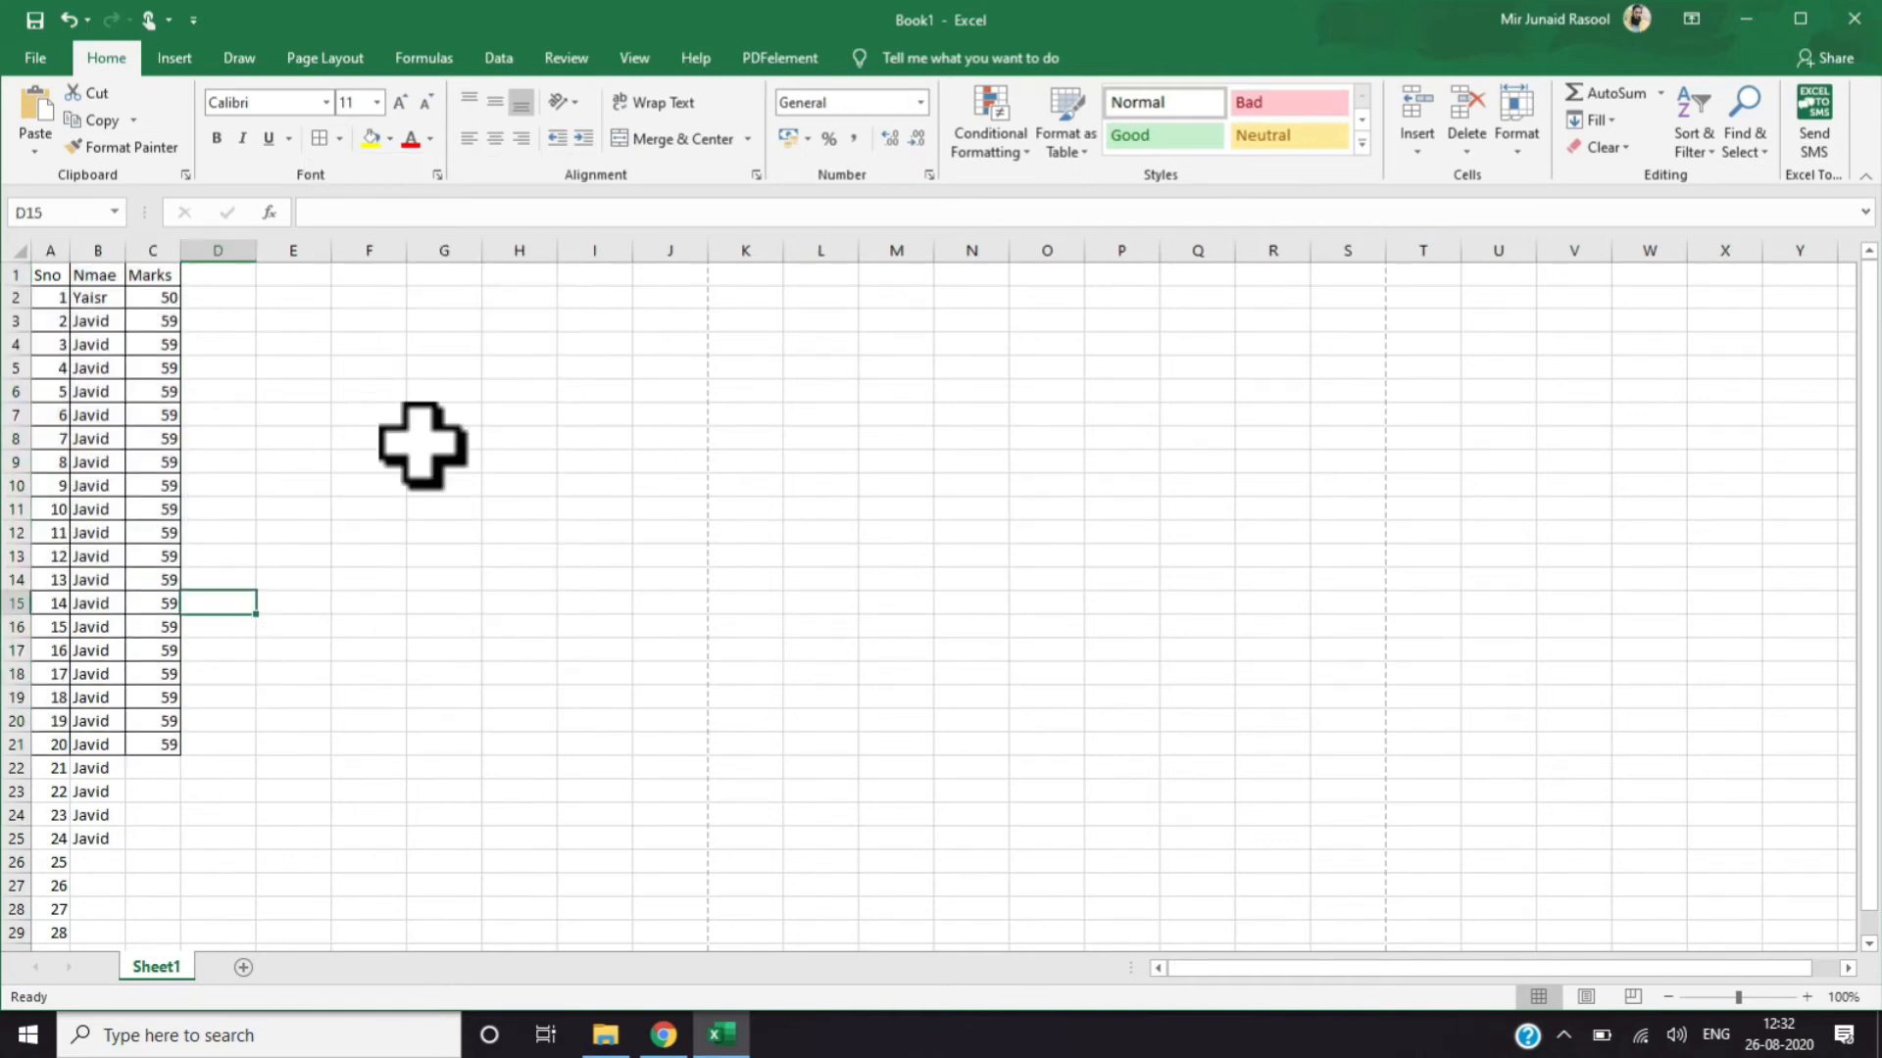
Preview the printout of the bordered table and go back to the sheet
{"action": "key", "text": "ctrl+p"}
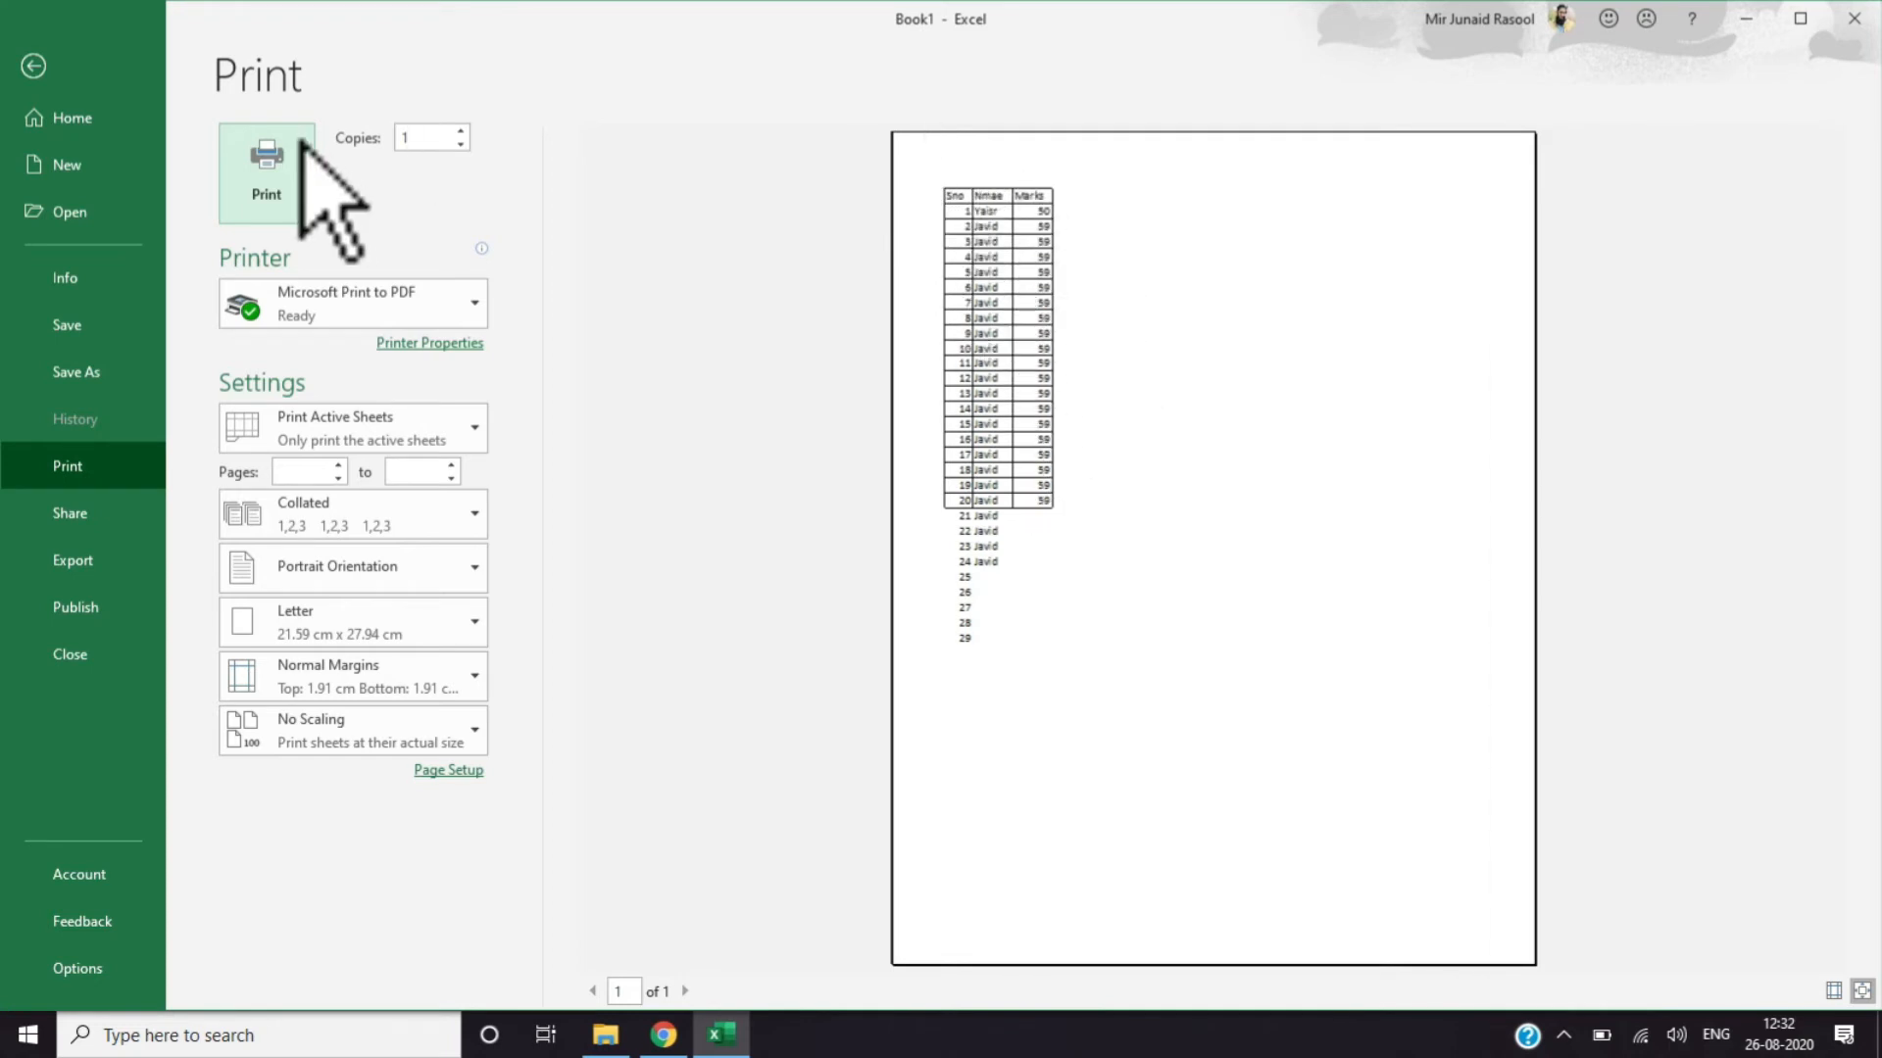
{"action": "left_click", "coordinate": [33, 66]}
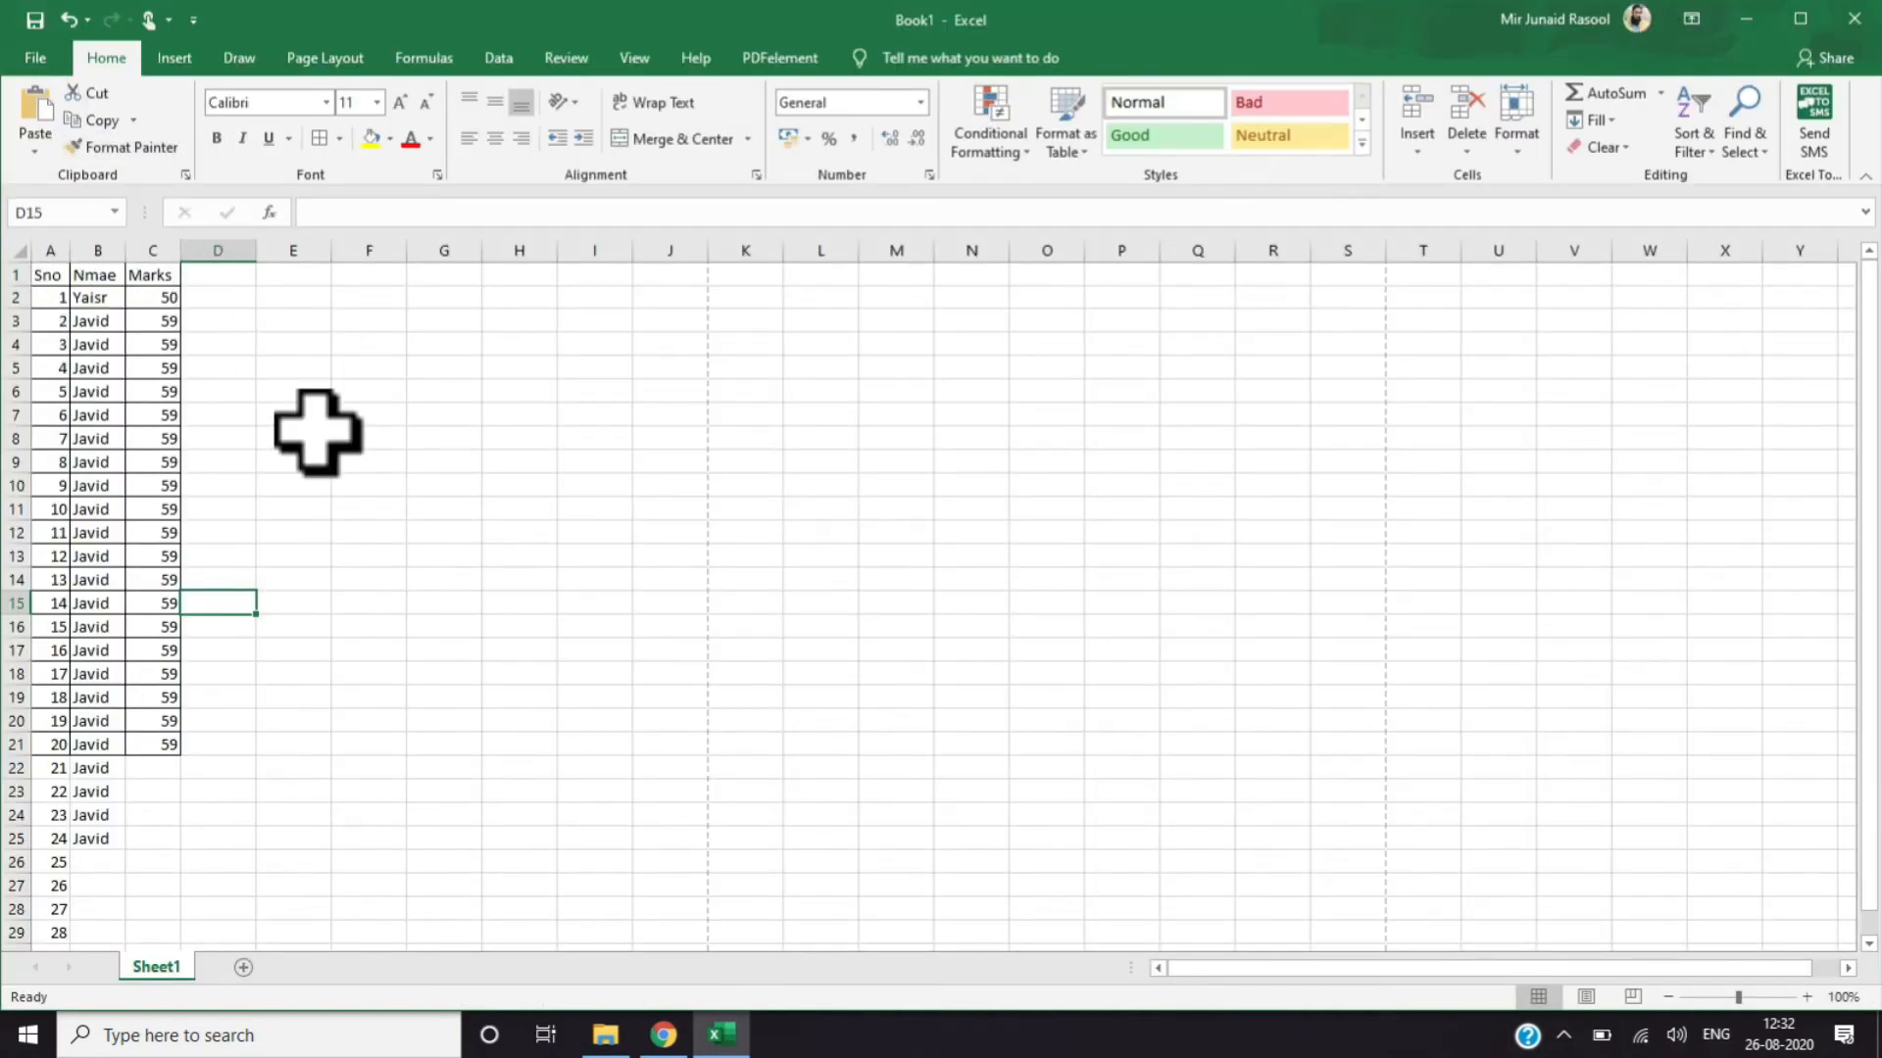
Look through the available fonts and border styles without applying any to the cell
{"action": "left_click", "coordinate": [296, 103]}
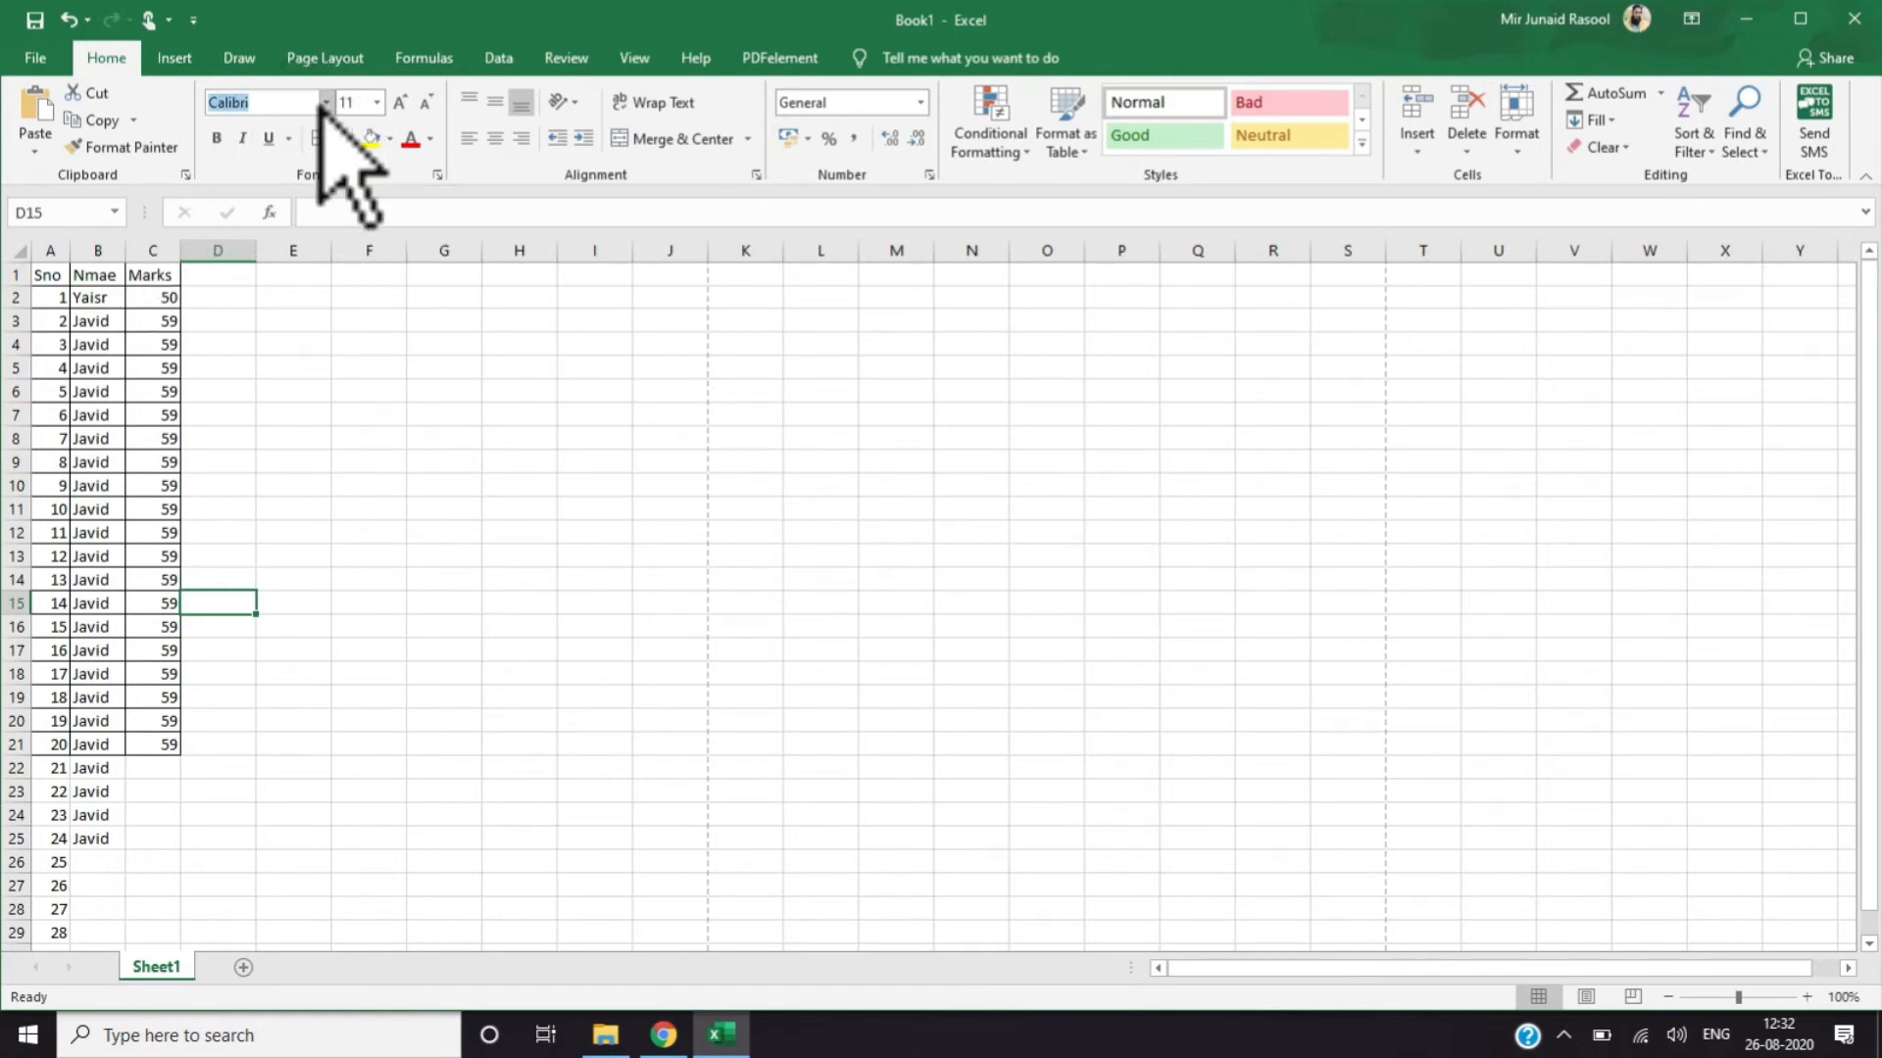
{"action": "left_click", "coordinate": [325, 102]}
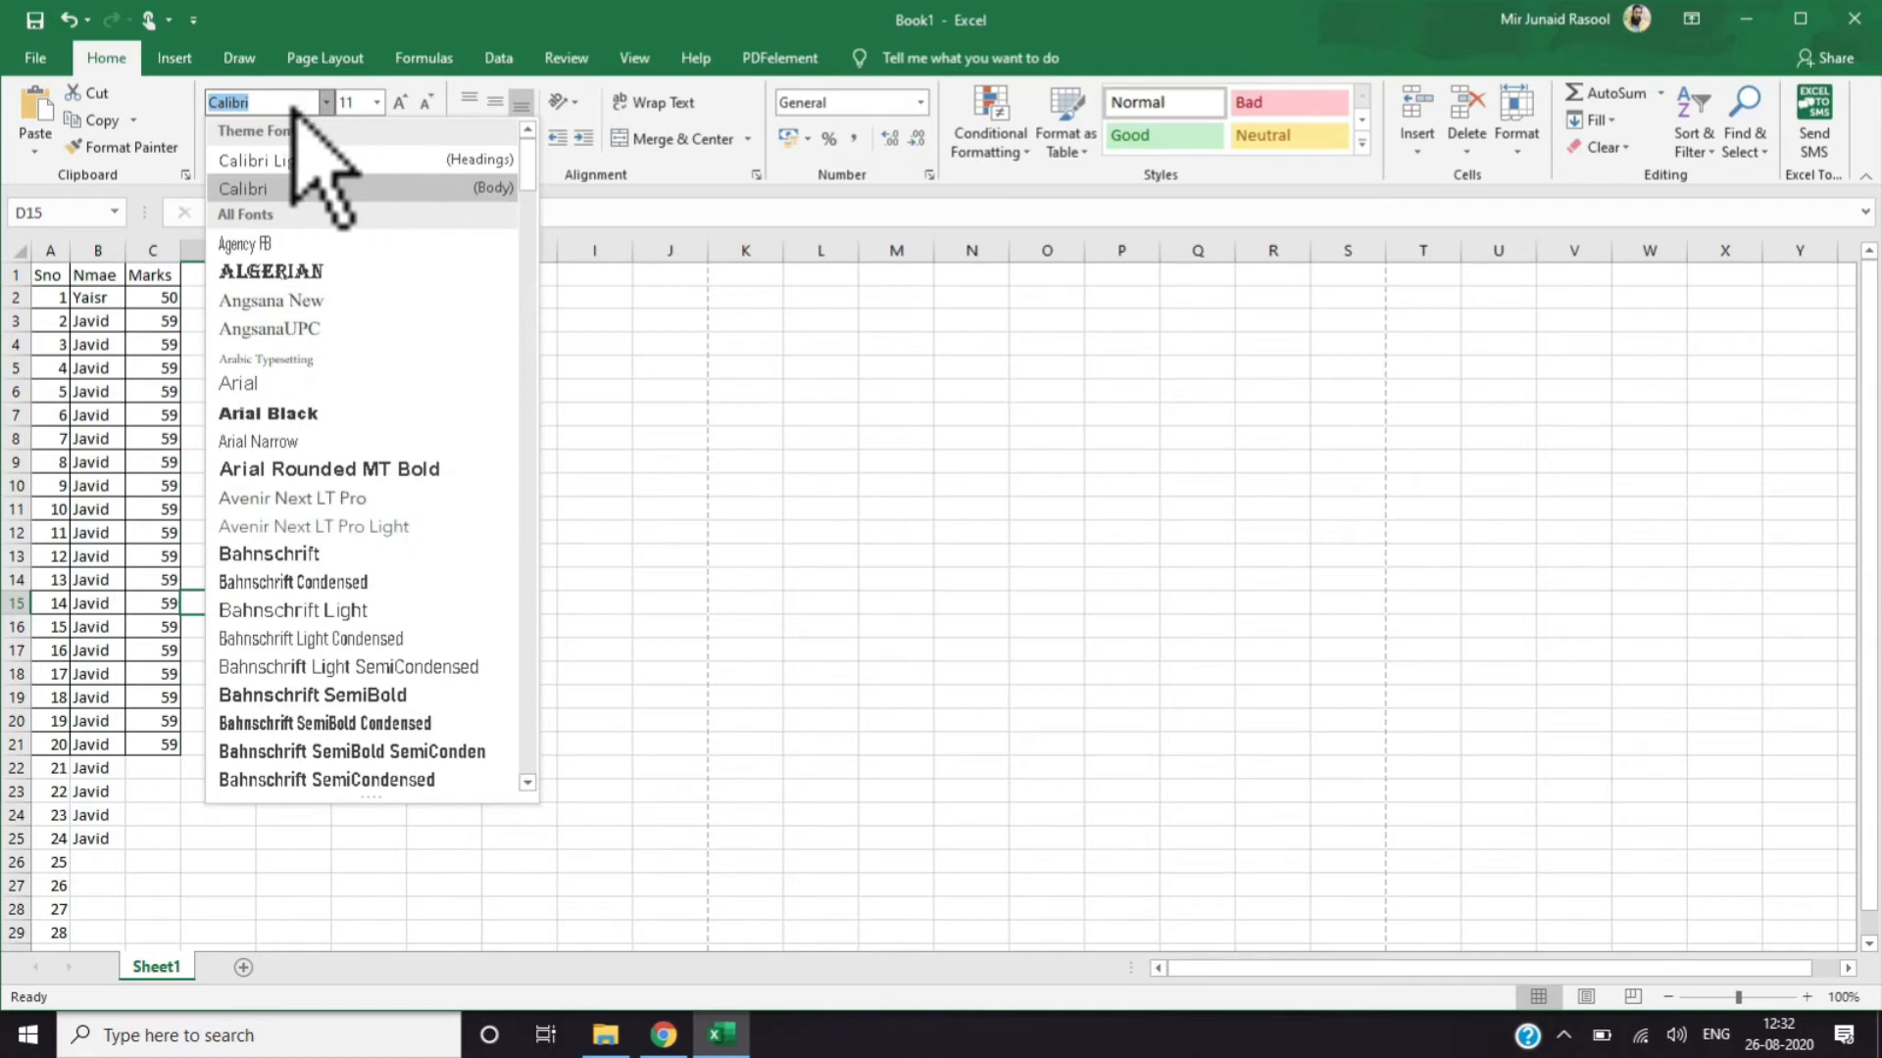
{"action": "left_click", "coordinate": [301, 5]}
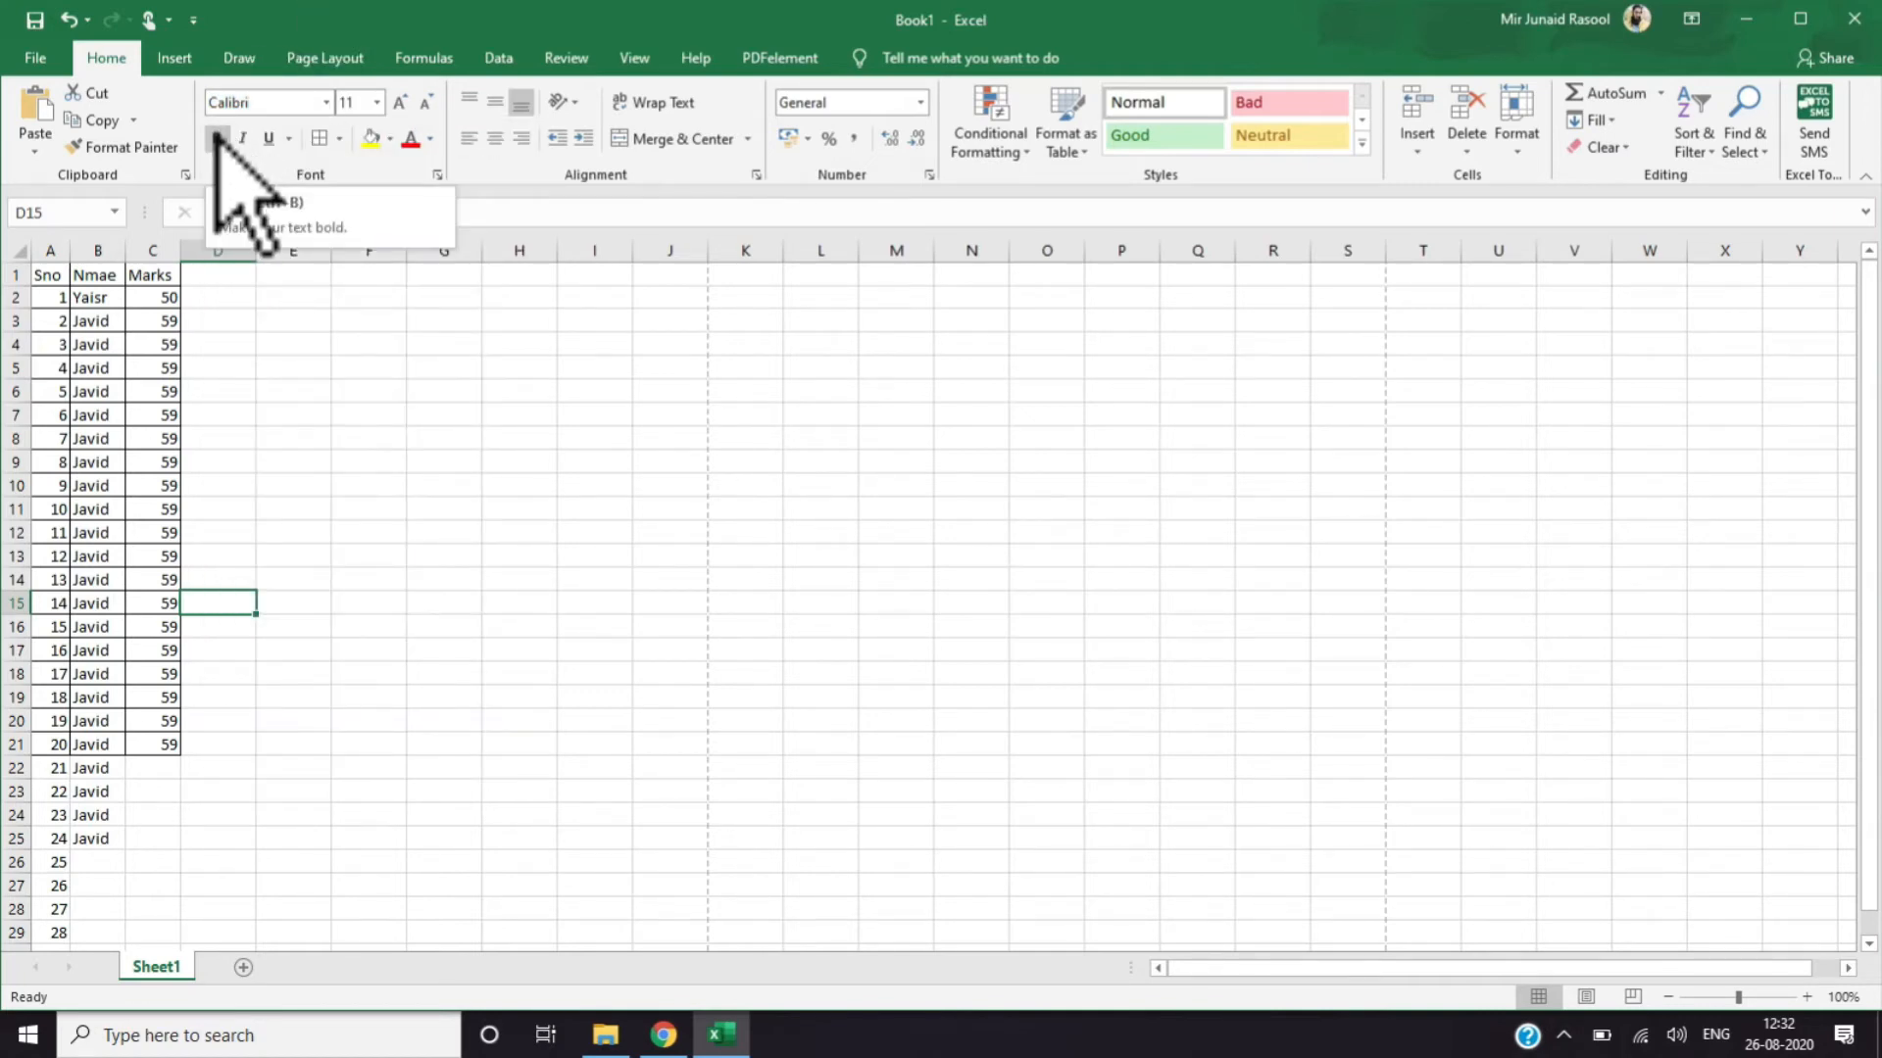
{"action": "left_click", "coordinate": [338, 139]}
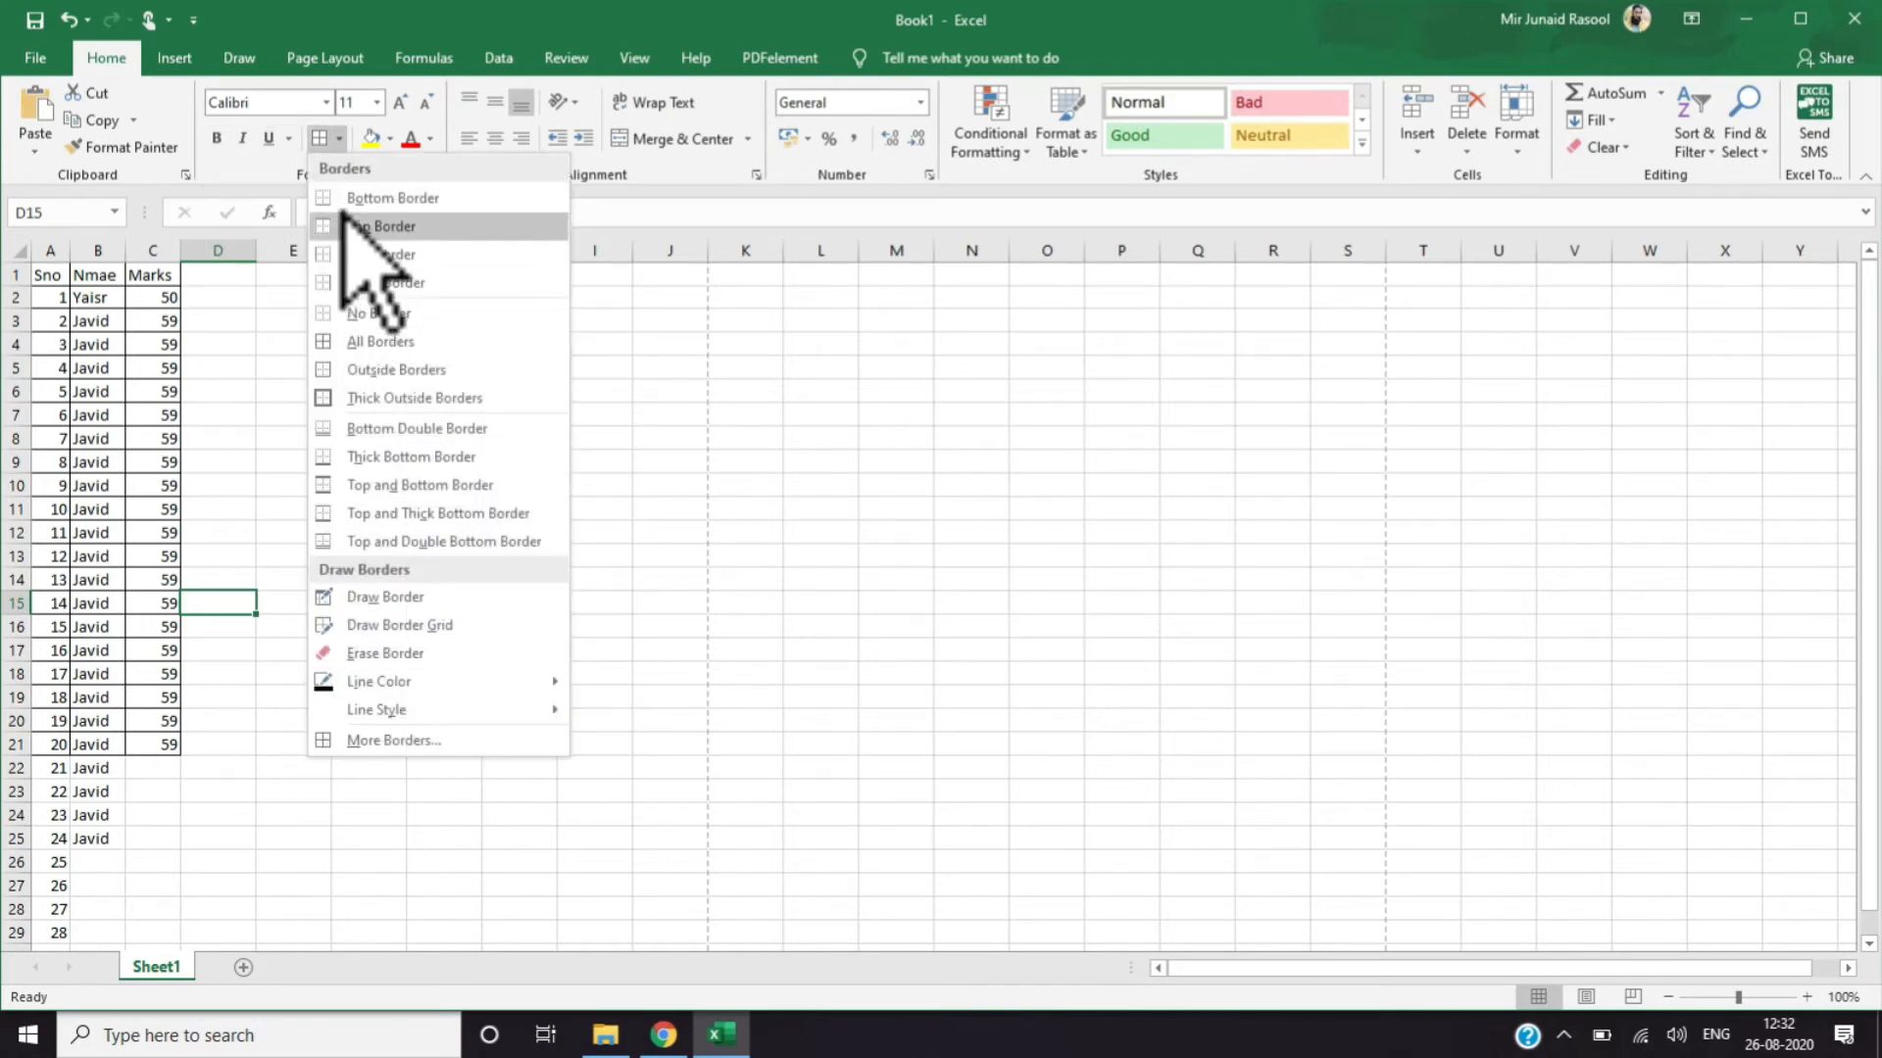
{"action": "left_click", "coordinate": [337, 143]}
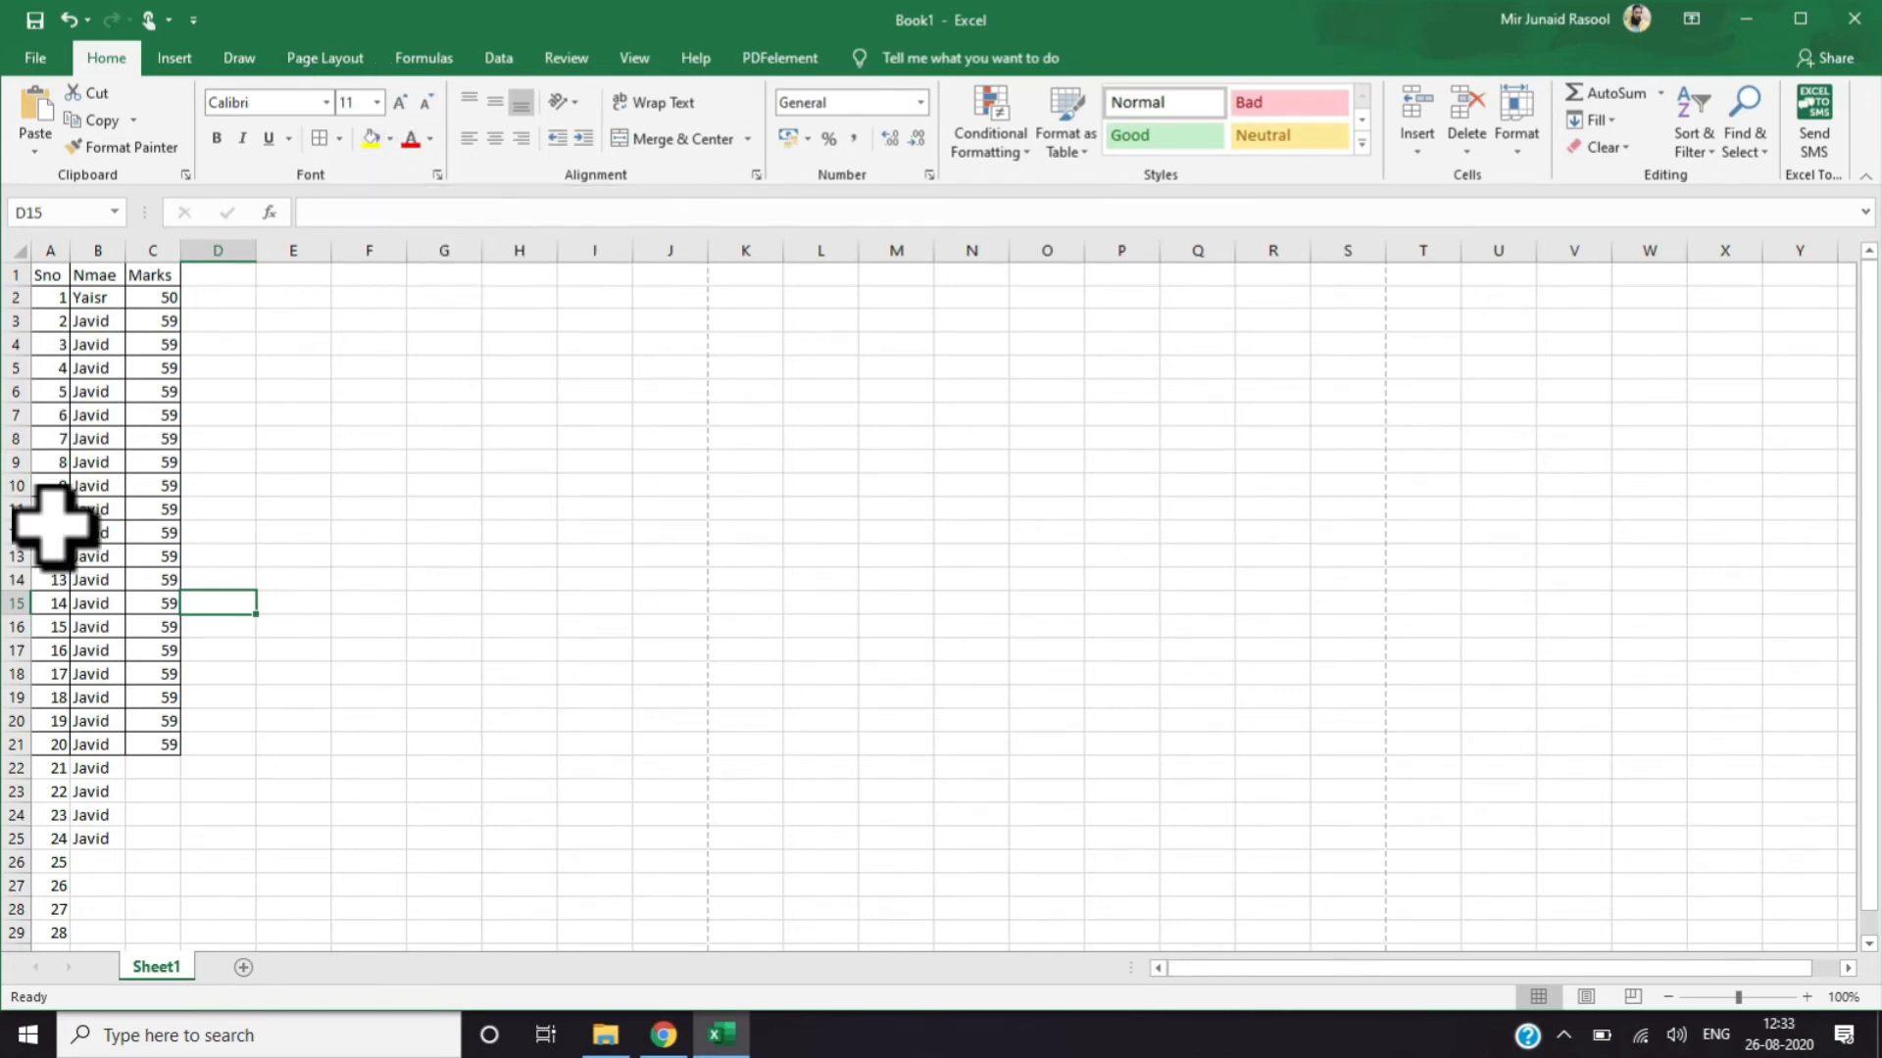
Clear the contents of the range A1:C29
{"action": "key", "text": "ctrl+a"}
{"action": "key", "text": "BackSpace"}
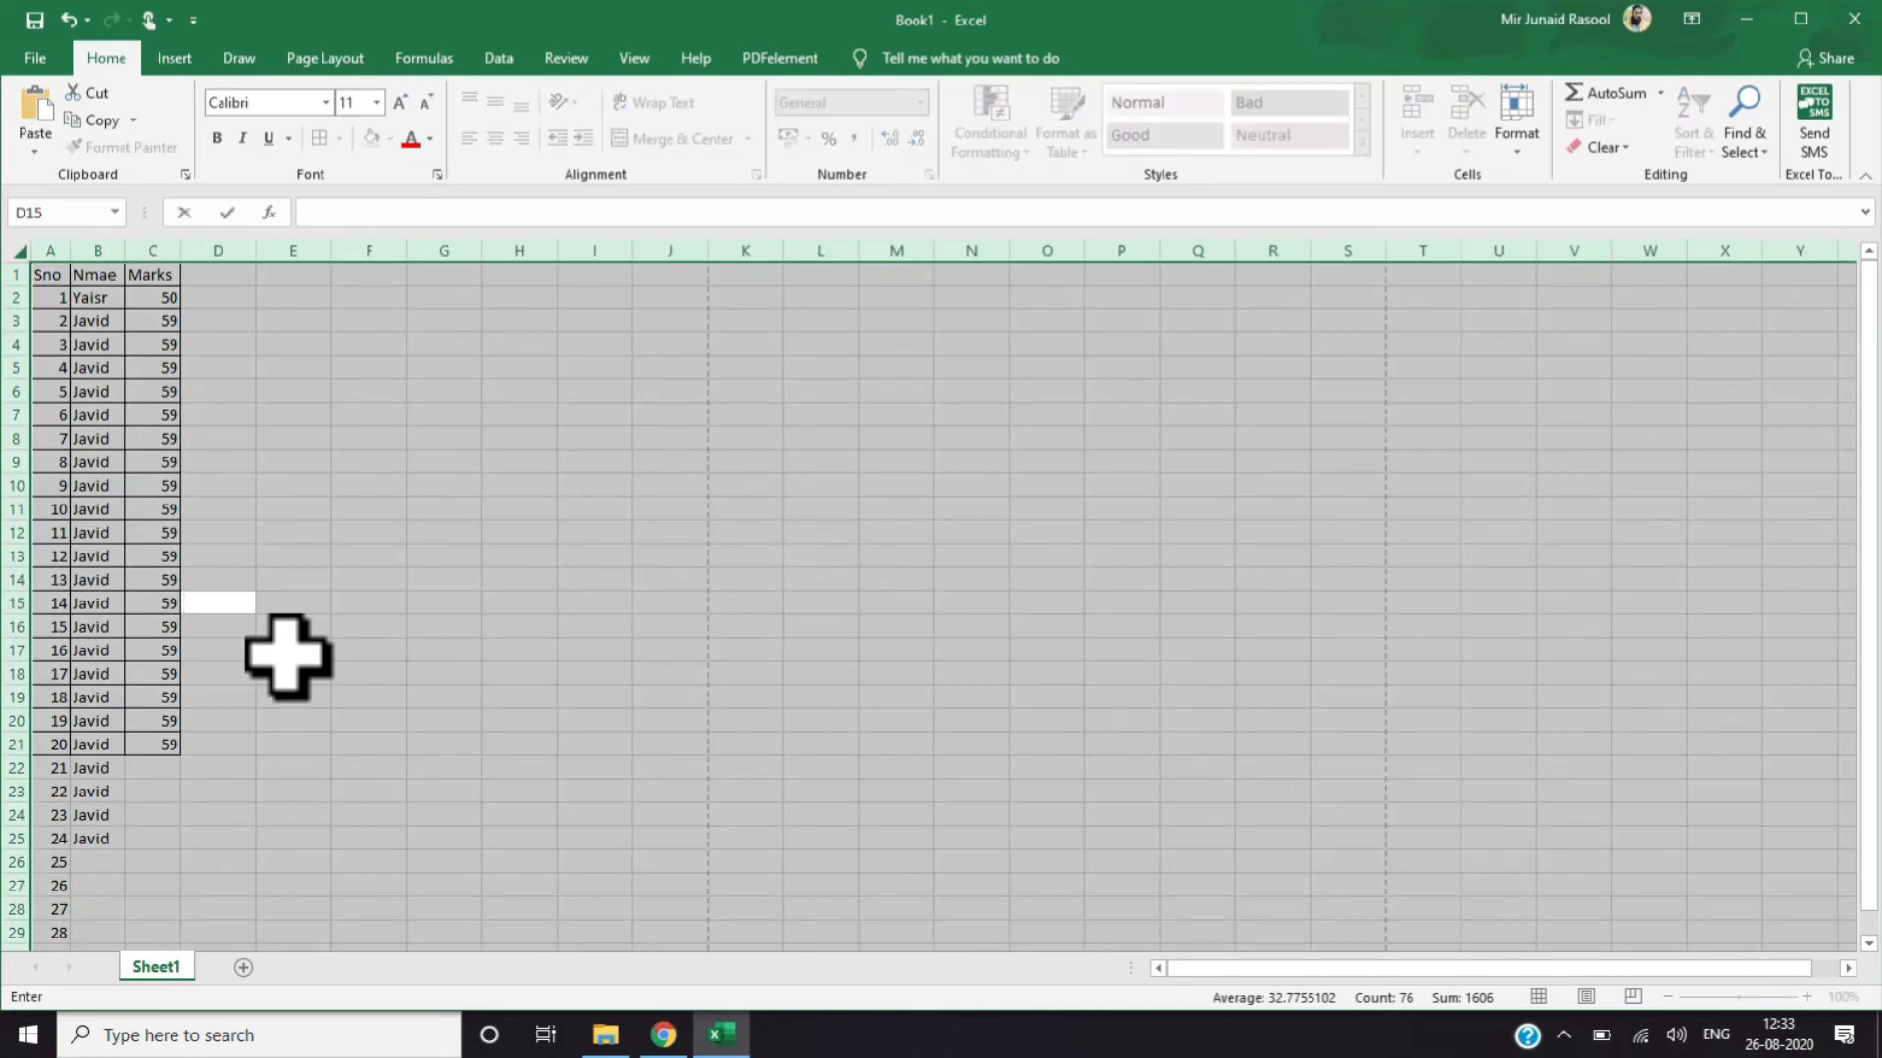
{"action": "left_click", "coordinate": [135, 483]}
{"action": "left_click", "coordinate": [59, 276]}
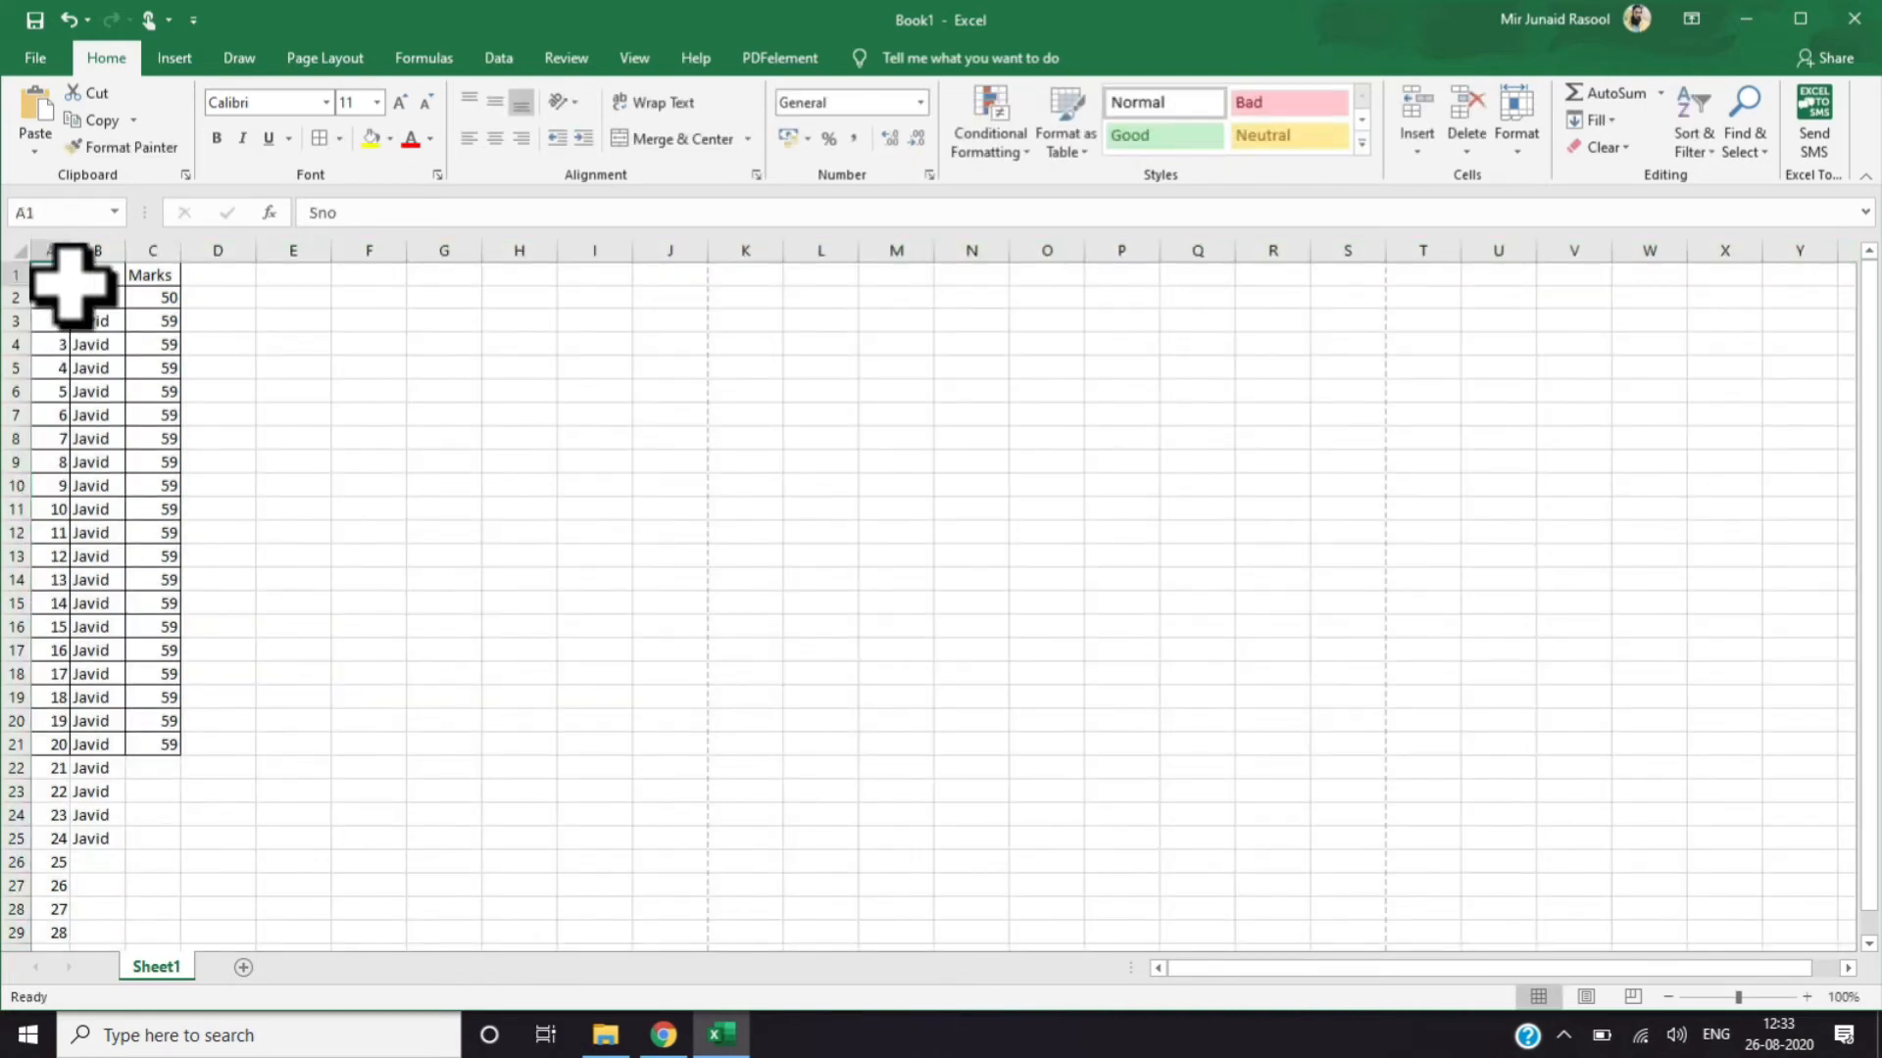
{"action": "left_click_drag", "start_coordinate": [71, 284], "coordinate": [135, 933]}
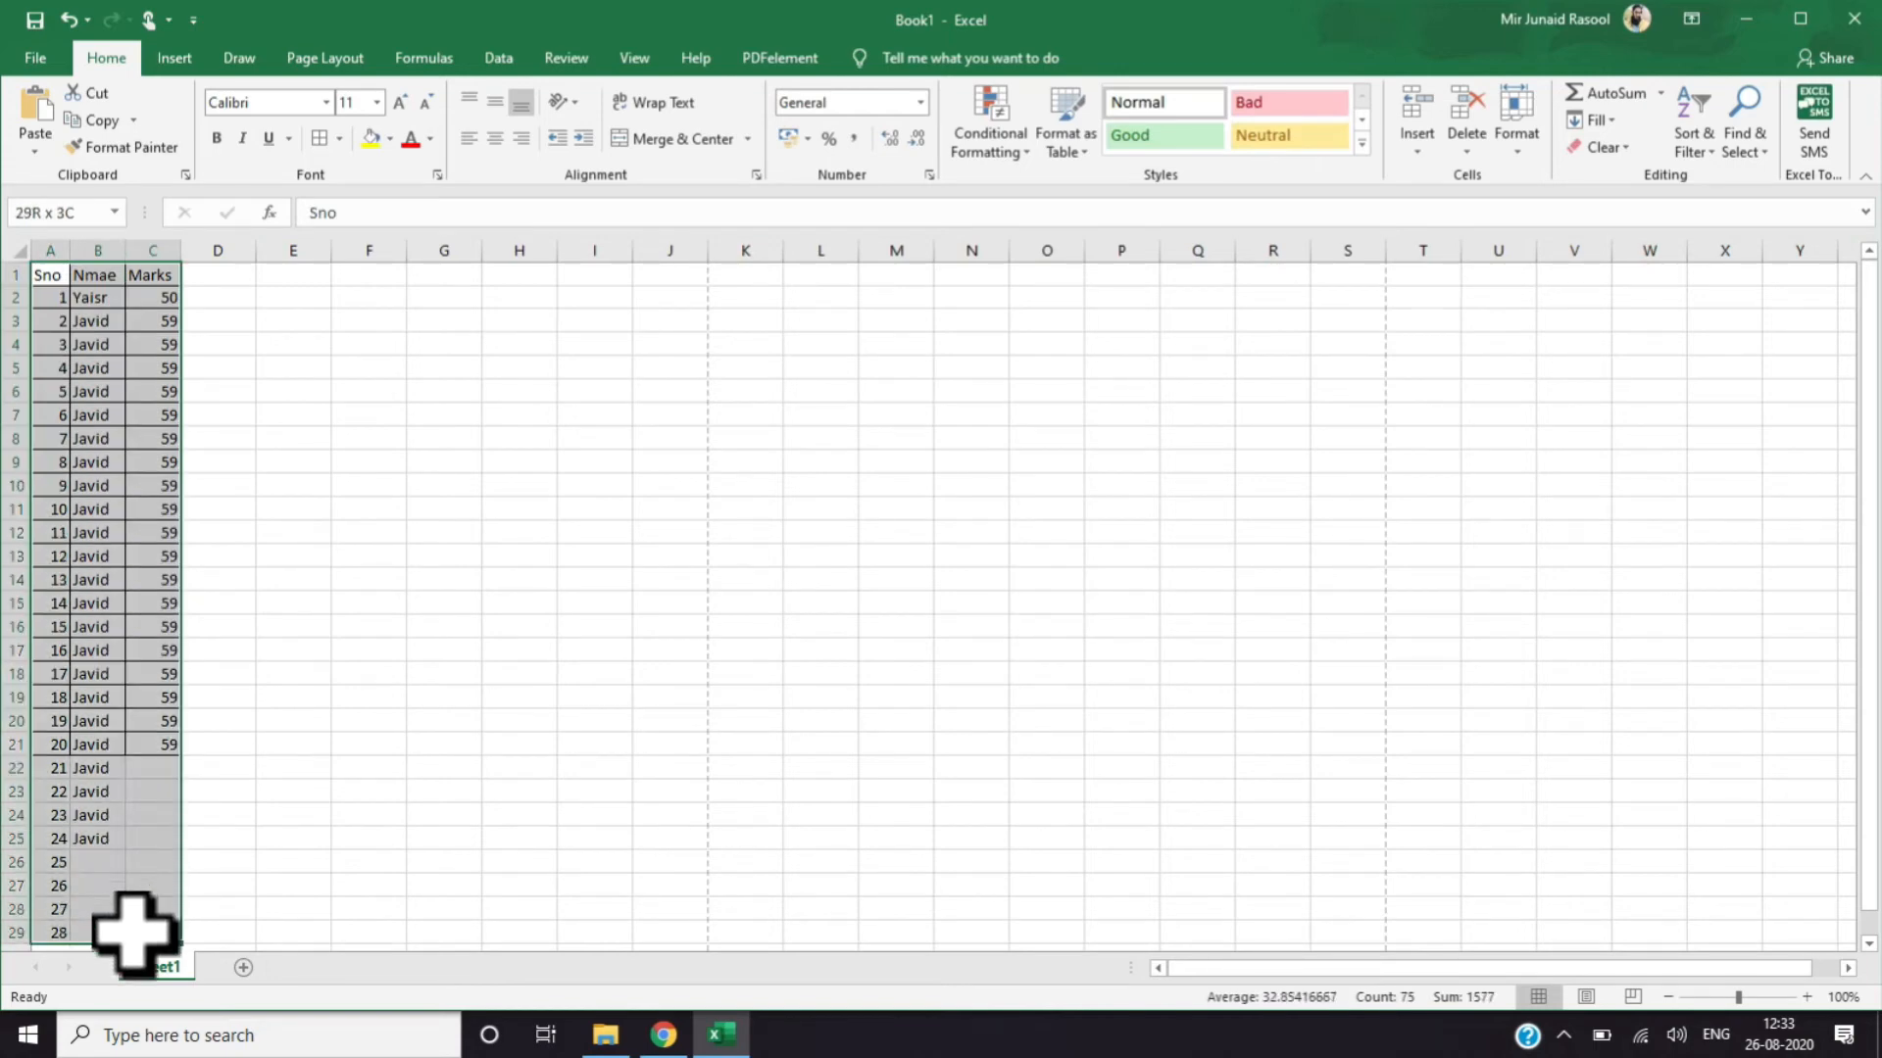
{"action": "key", "text": "Delete"}
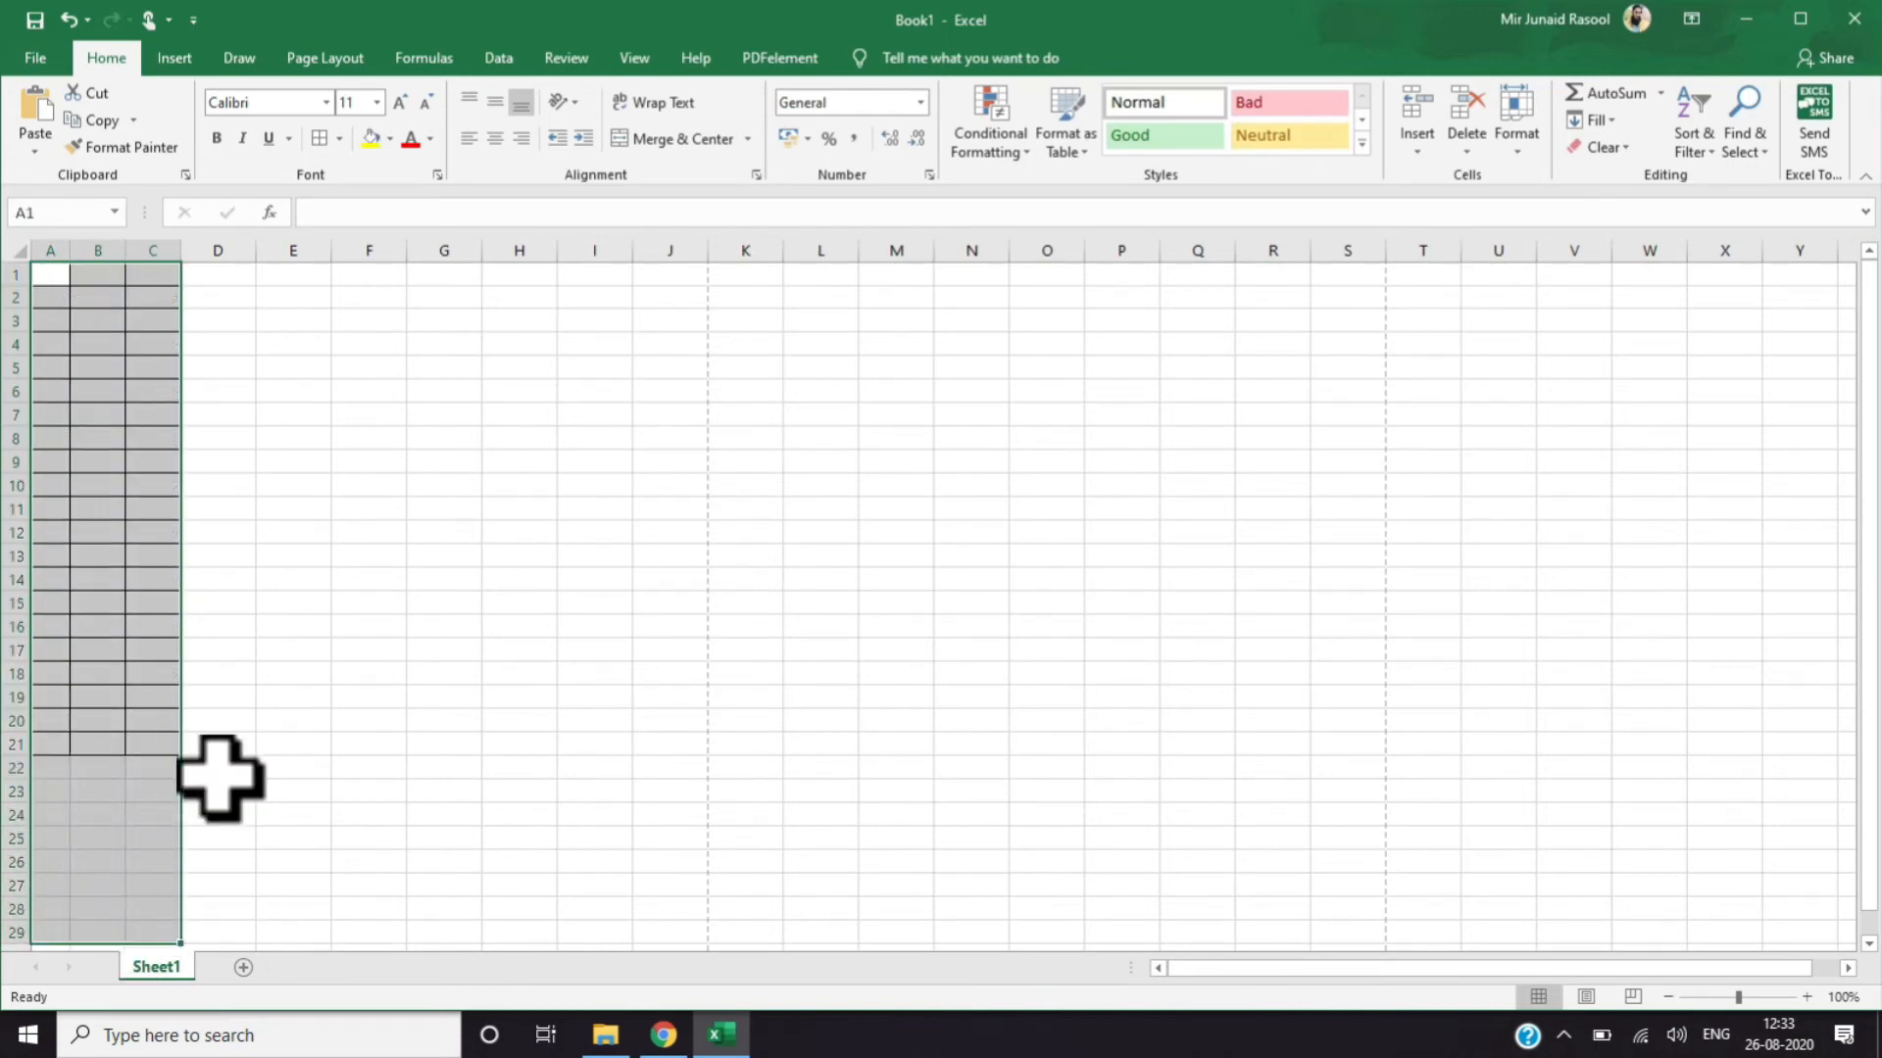
Undo the deletion, borders, fills and entries until only the headings Sno, Nmae and Marks remain
{"action": "key", "text": "ctrl+z"}
{"action": "key", "text": "ctrl+z"}
{"action": "key", "text": "ctrl+z"}
{"action": "key", "text": "ctrl+z"}
{"action": "key", "text": "ctrl+z"}
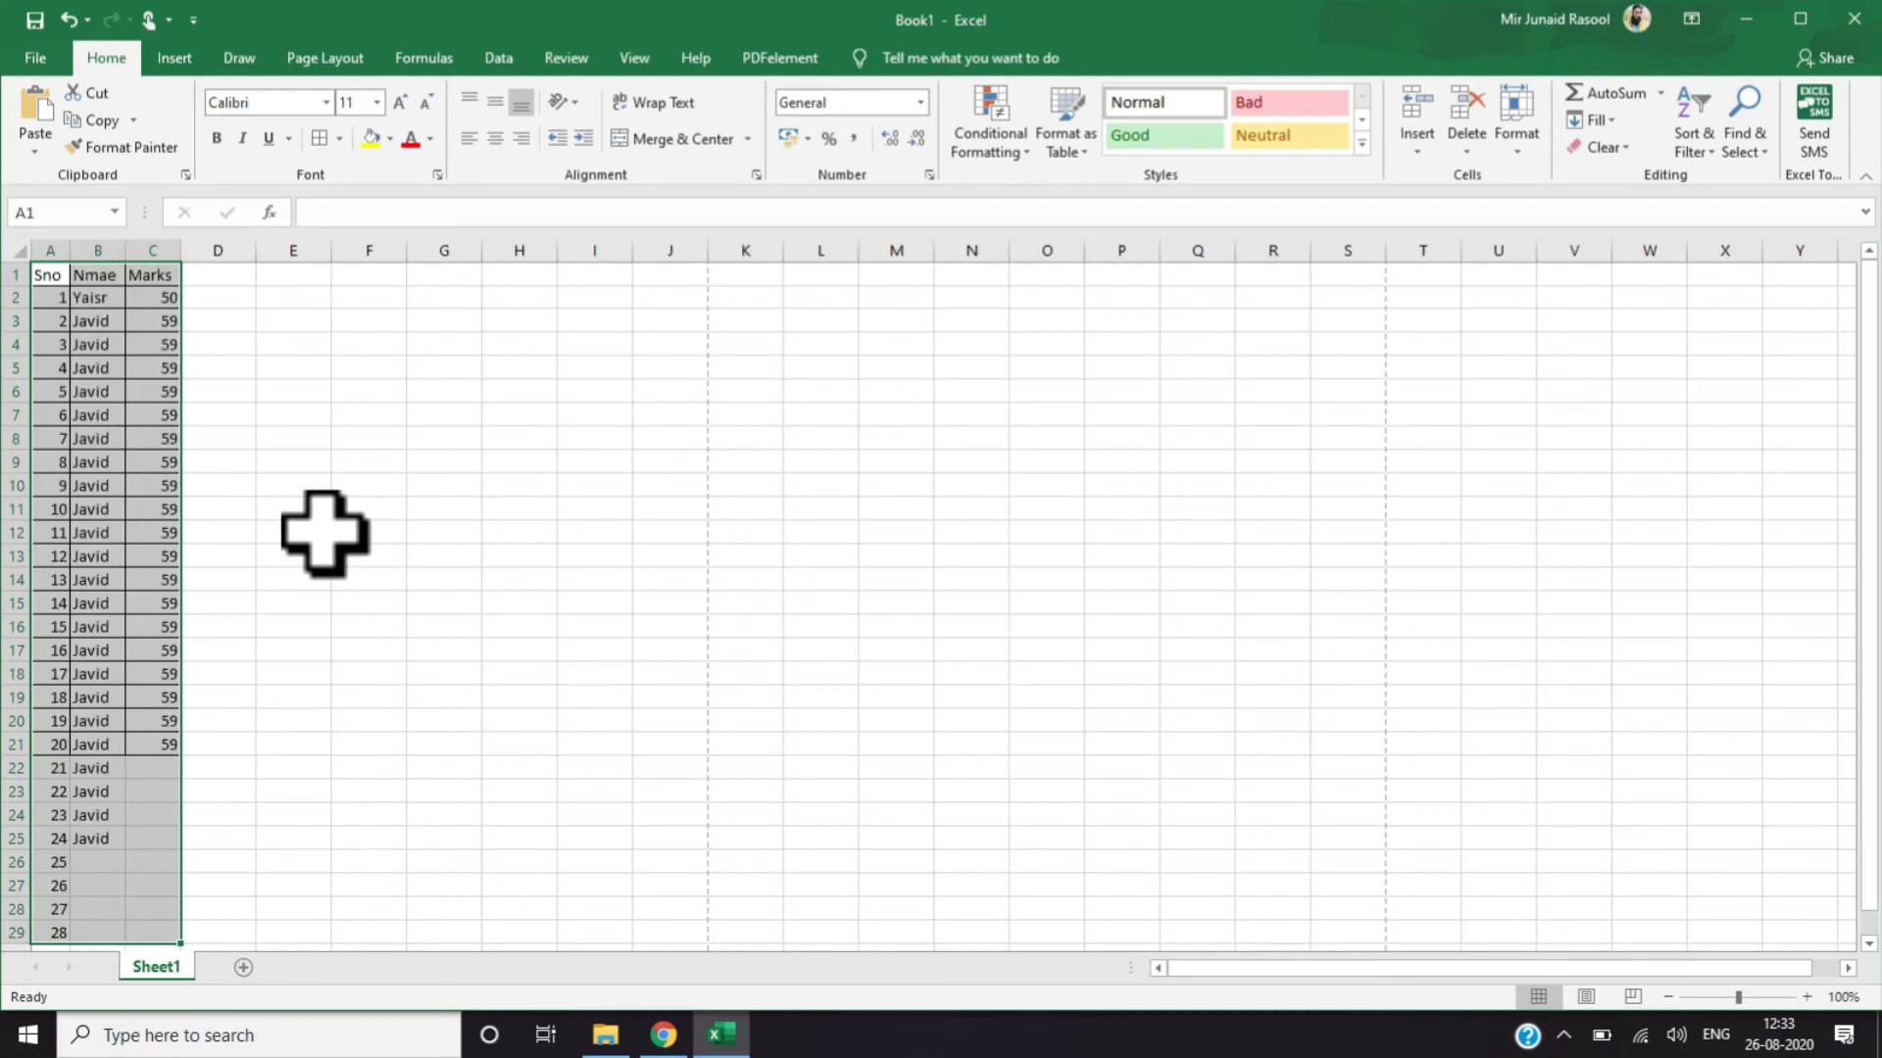
{"action": "key", "text": "ctrl+z"}
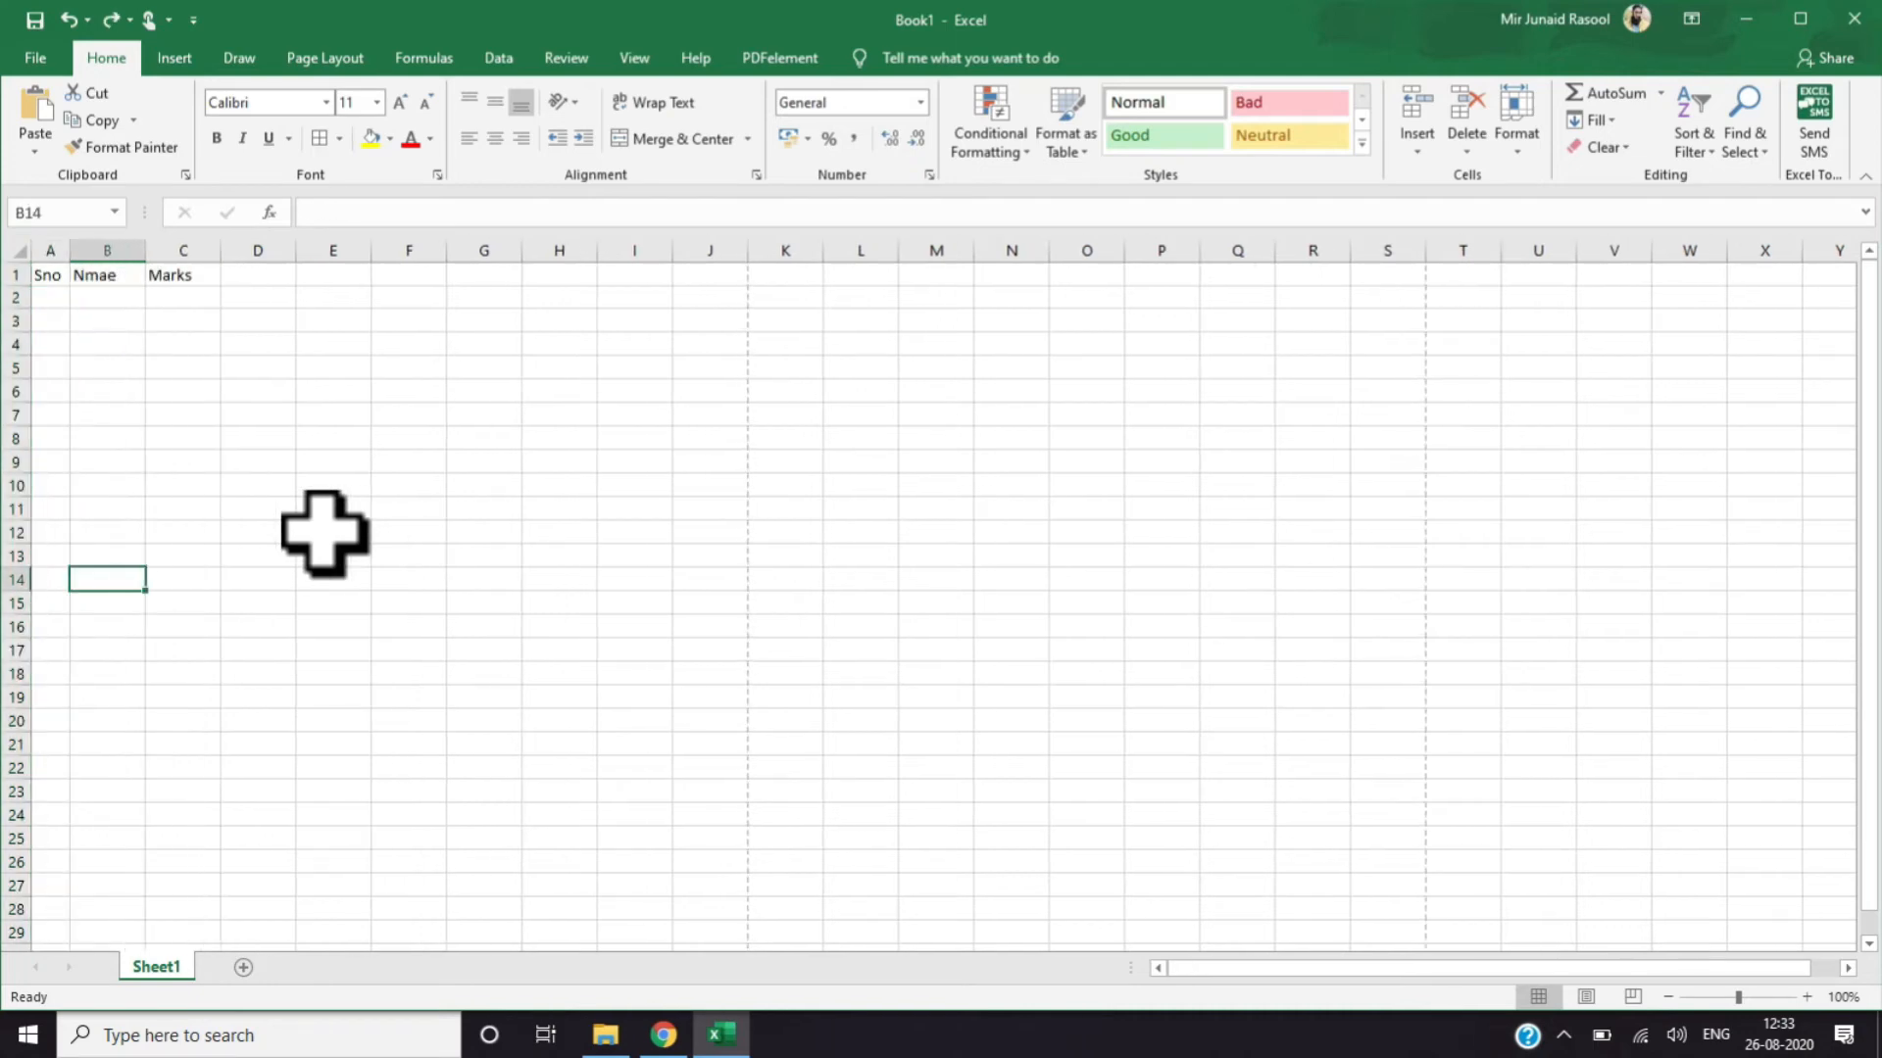
{"action": "key", "text": "ctrl+z"}
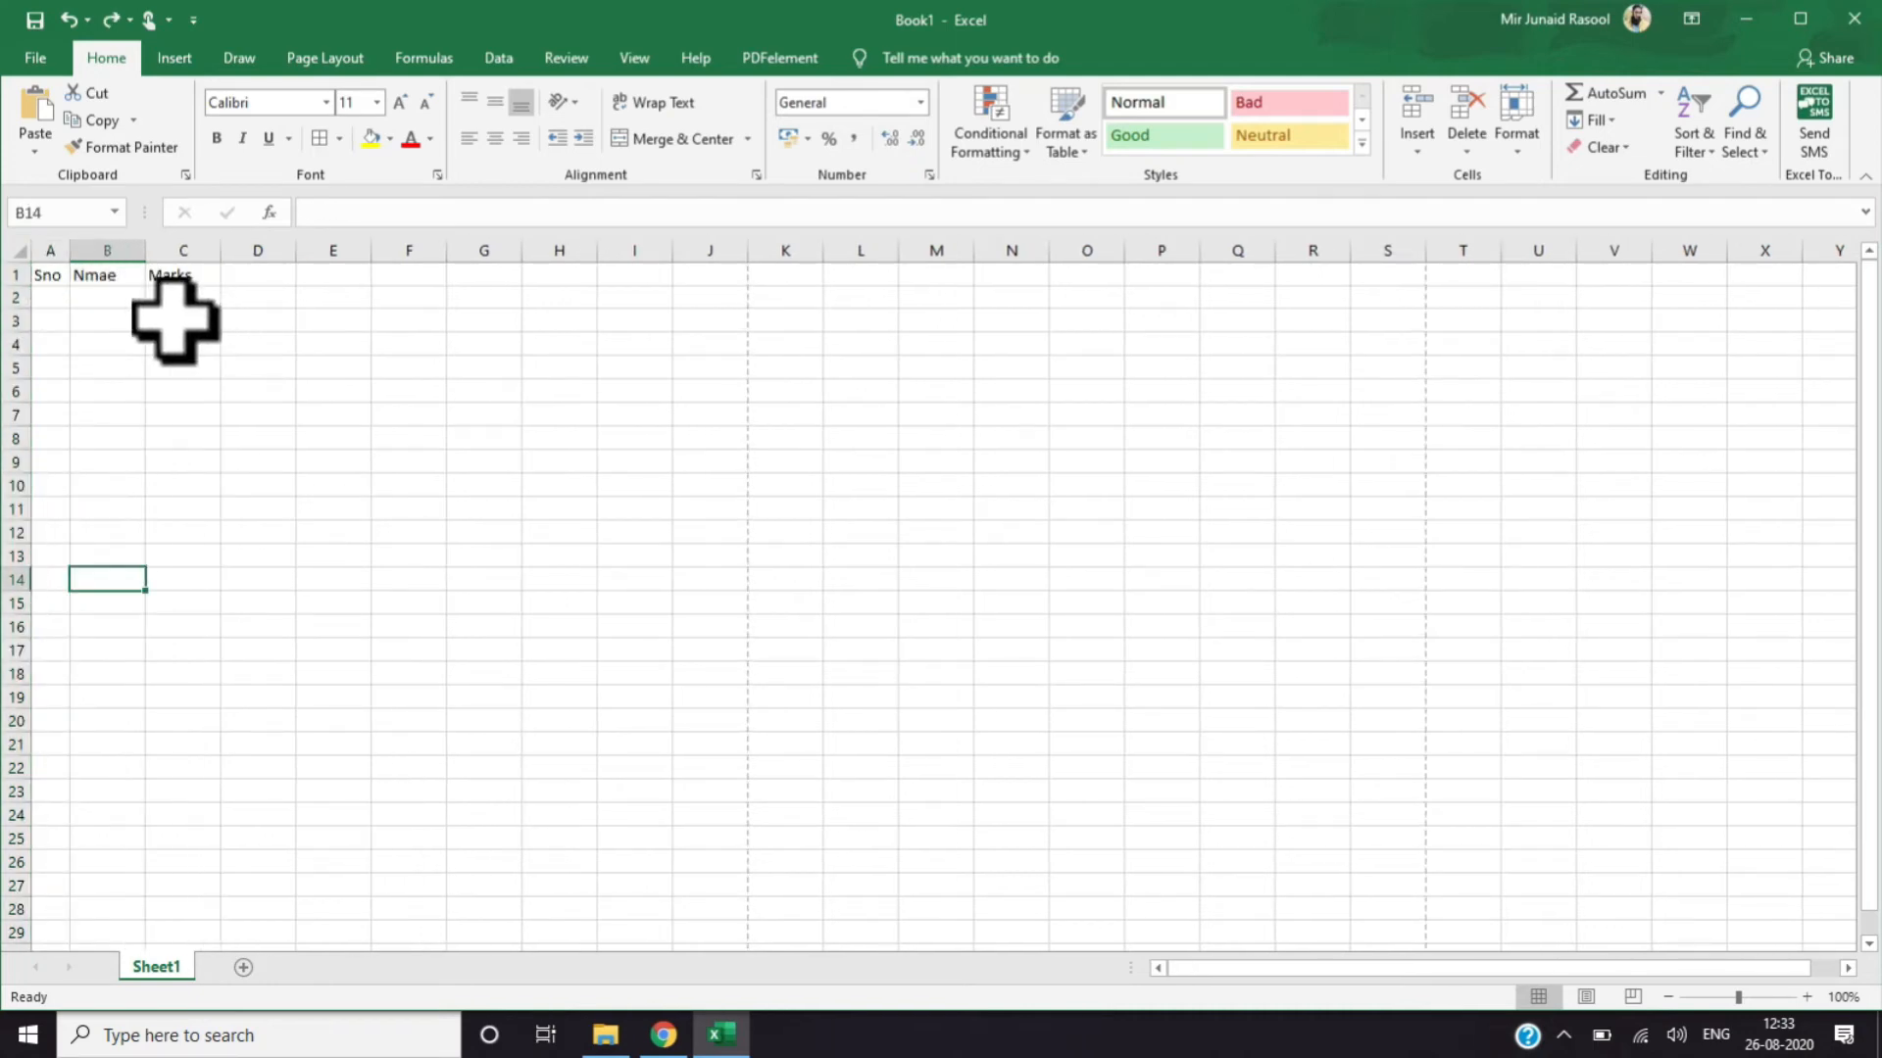
Narrow column B to fit its heading Nmae
{"action": "left_click", "coordinate": [169, 321]}
{"action": "key", "text": "ctrl+y"}
{"action": "key", "text": "ctrl+y"}
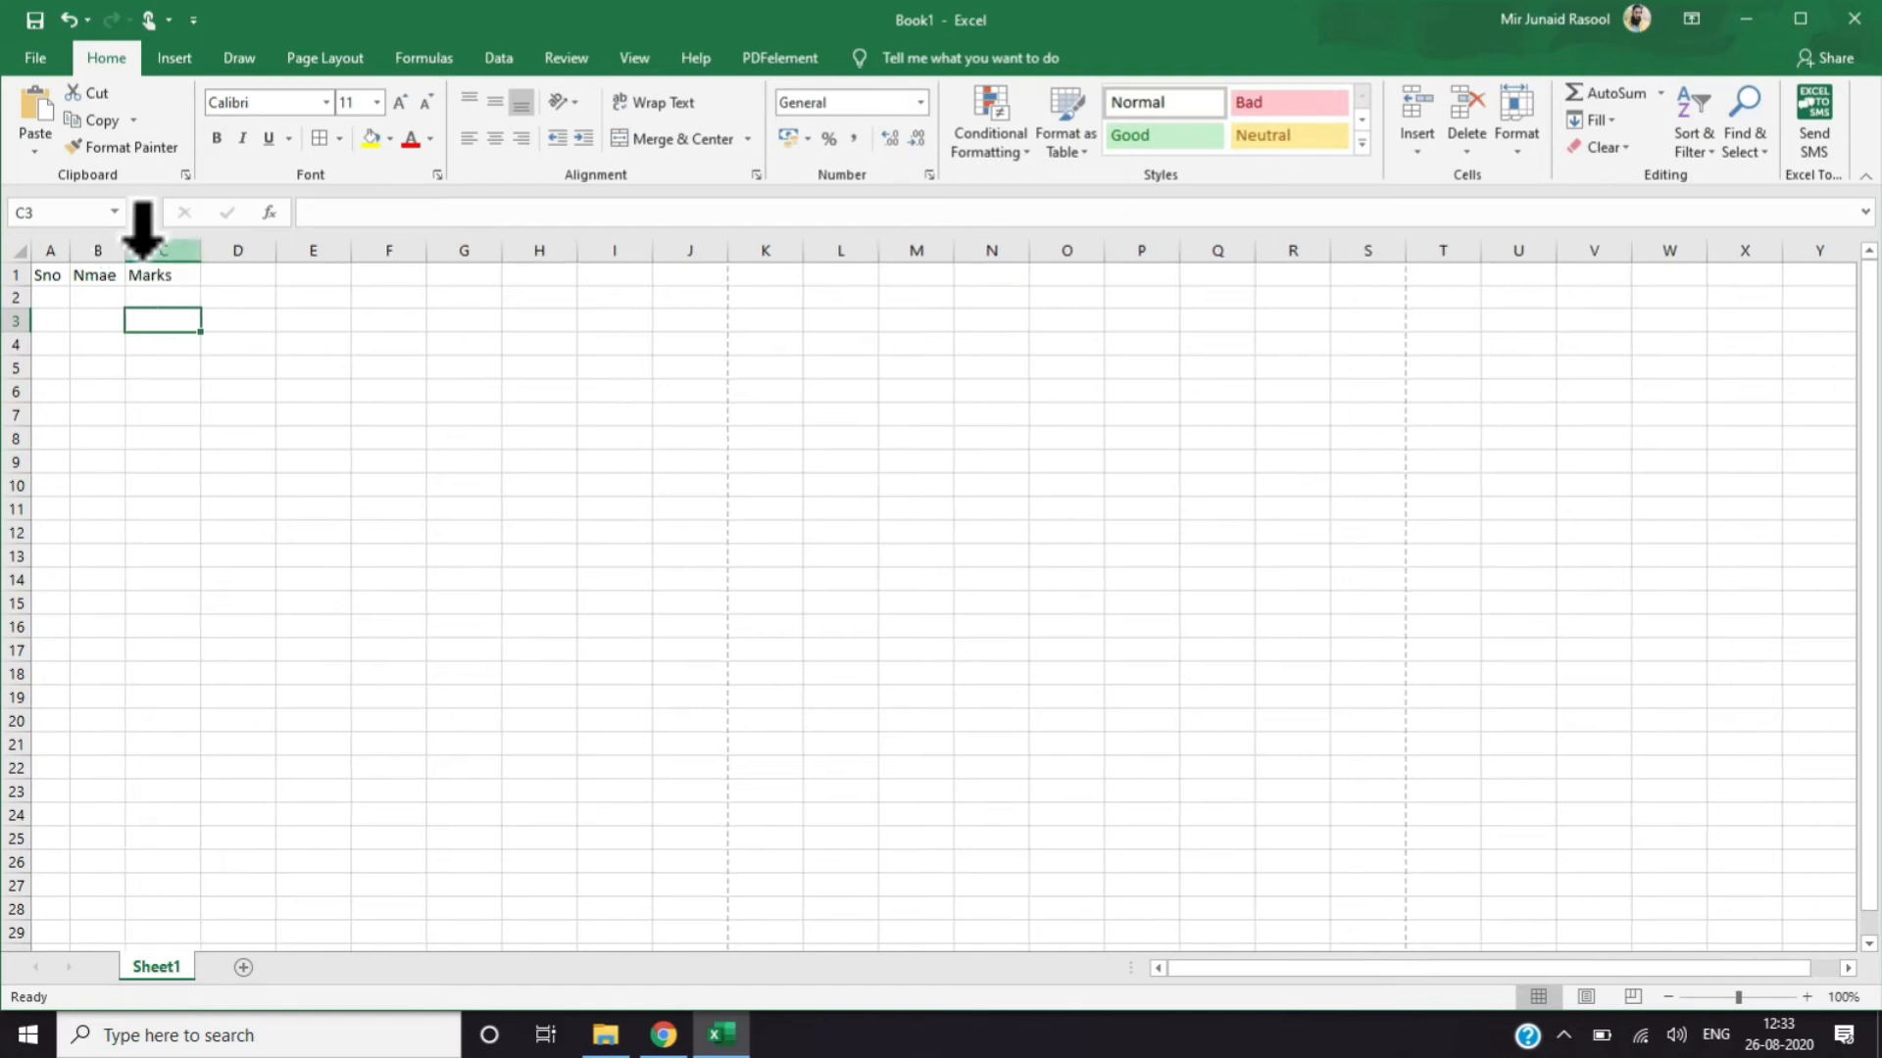
Enter the text "hey guys welcome" in cell F6
{"action": "left_click", "coordinate": [389, 392]}
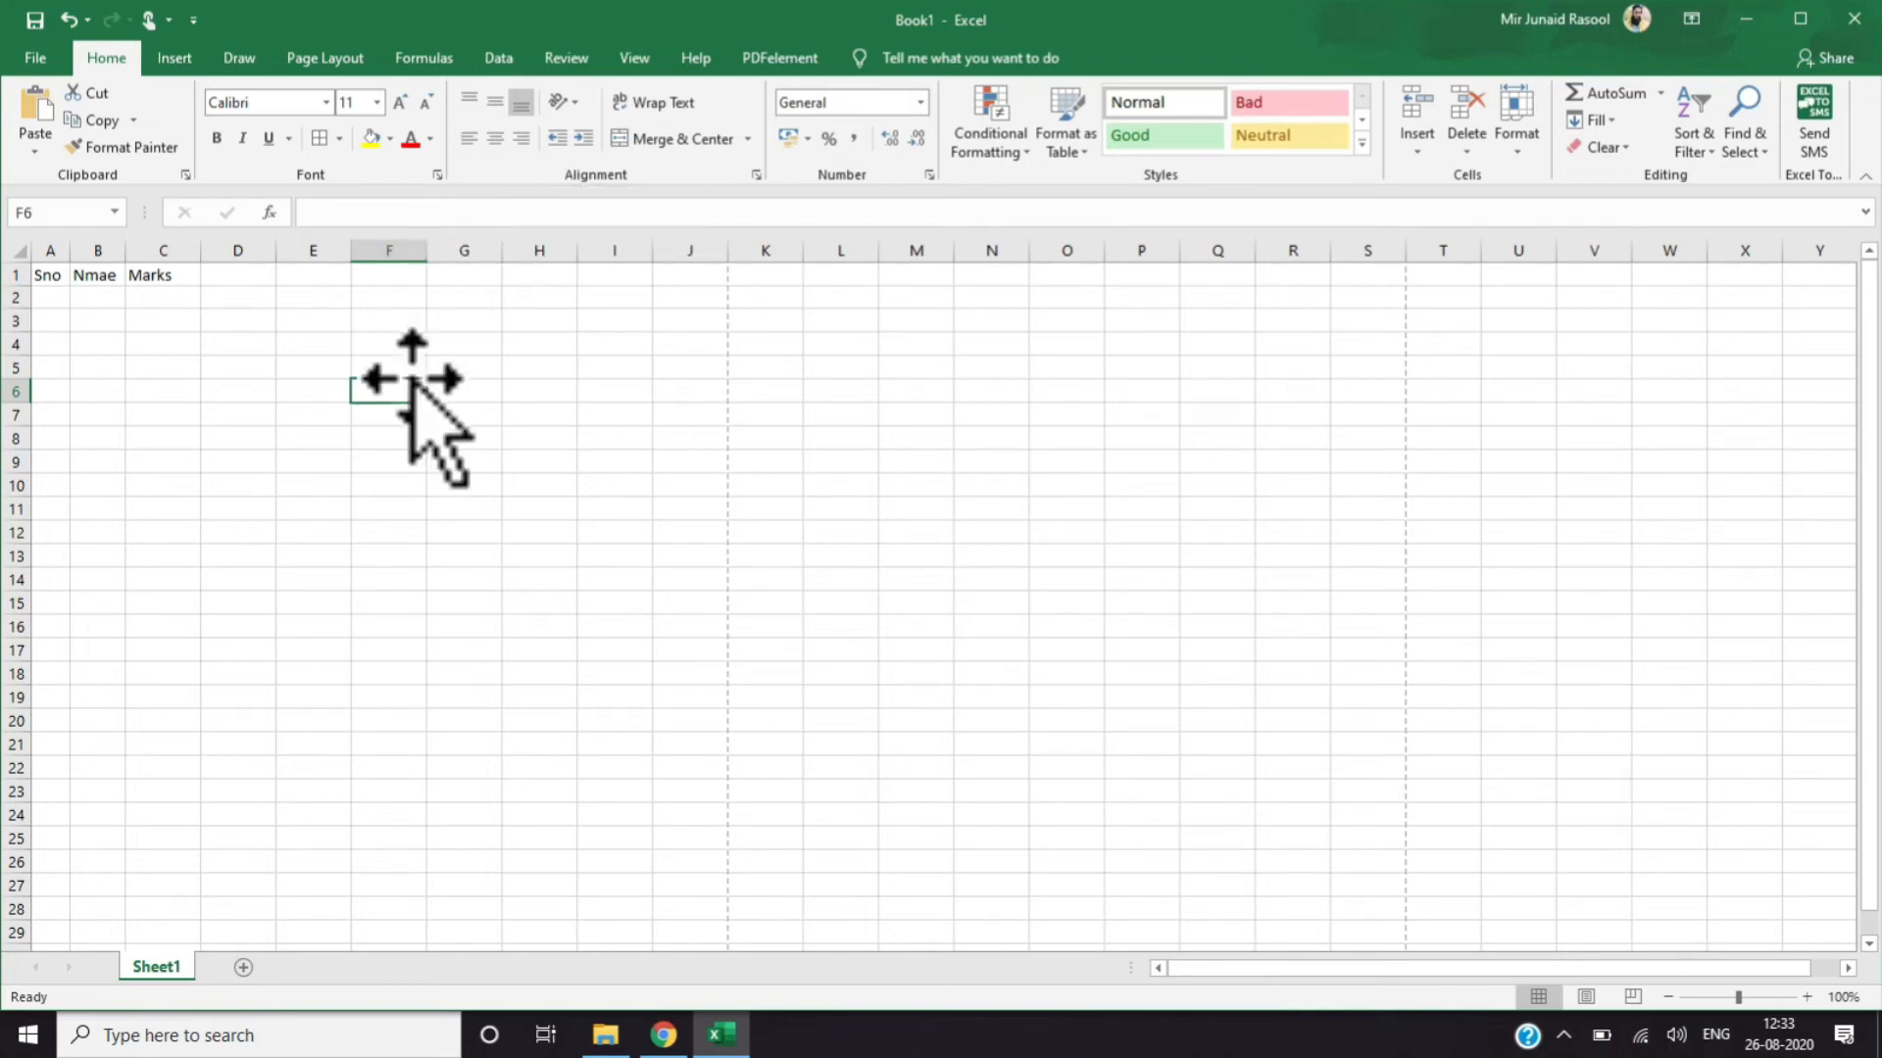
{"action": "type", "text": "hey guys welcom"}
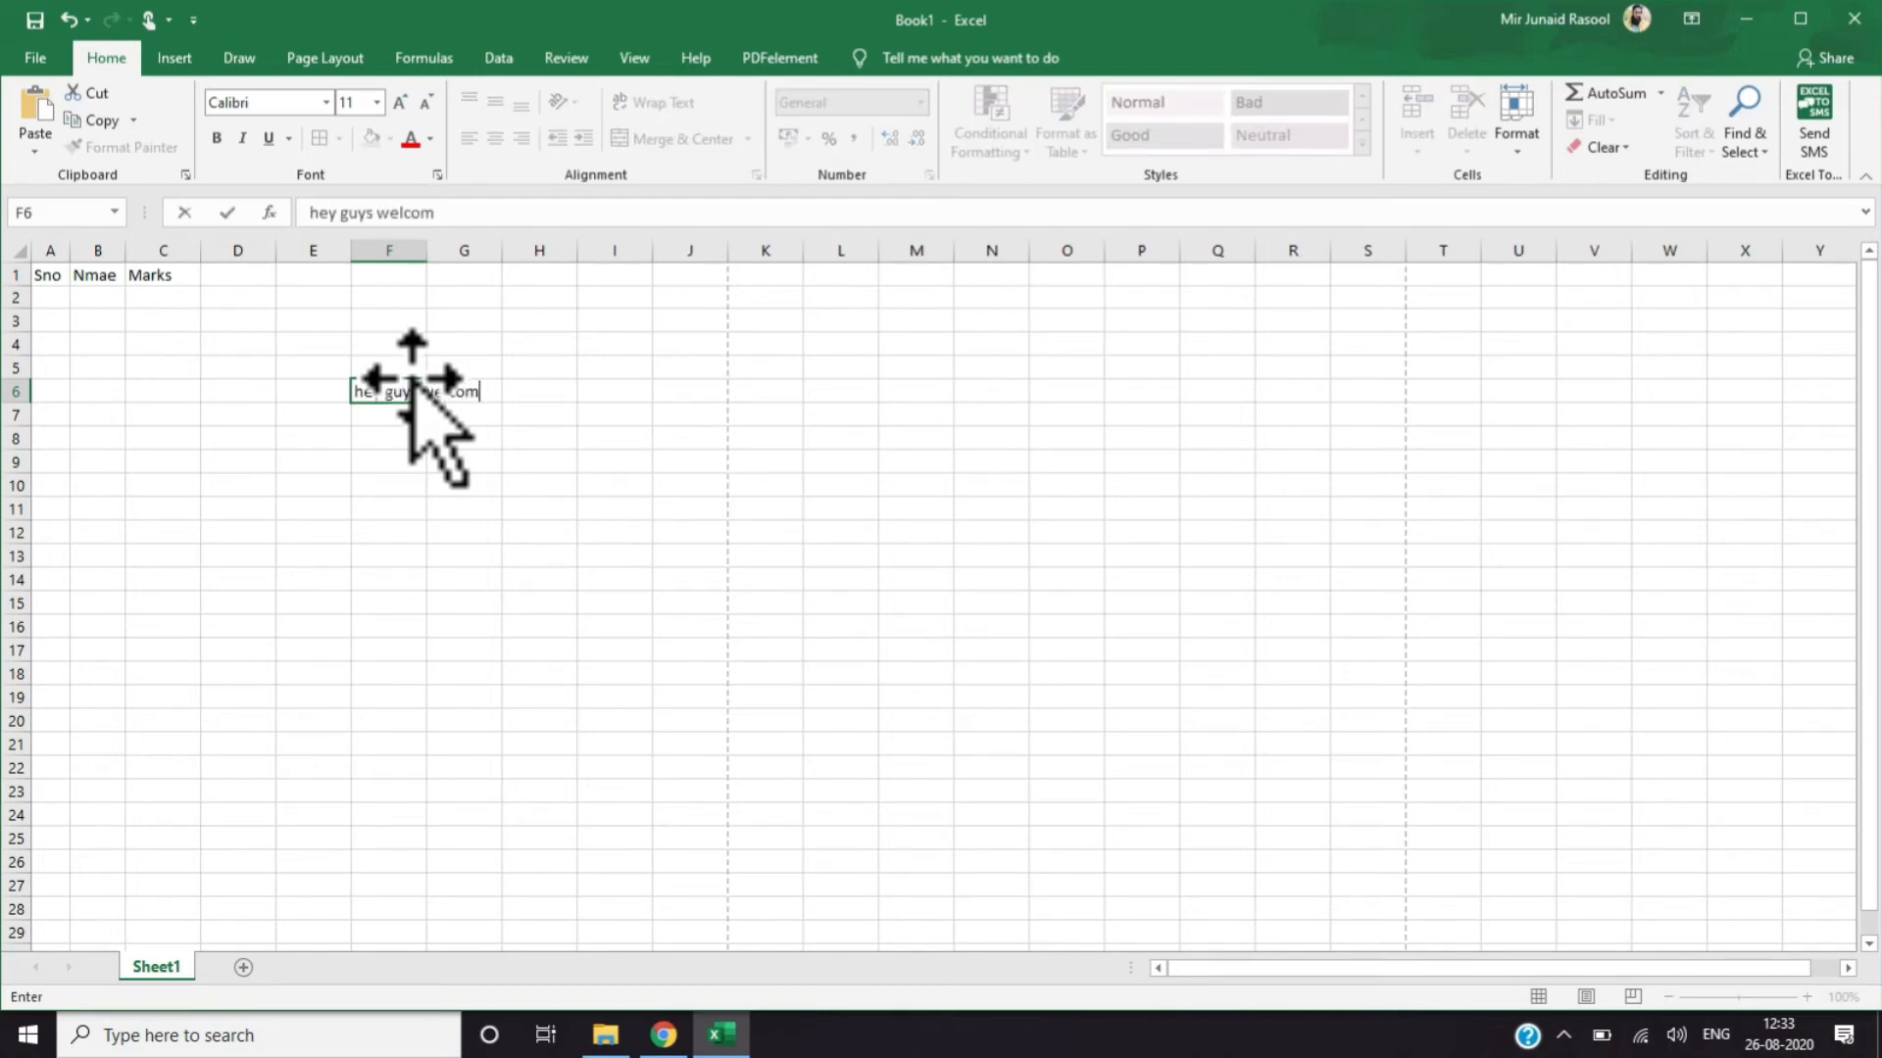
{"action": "type", "text": "e"}
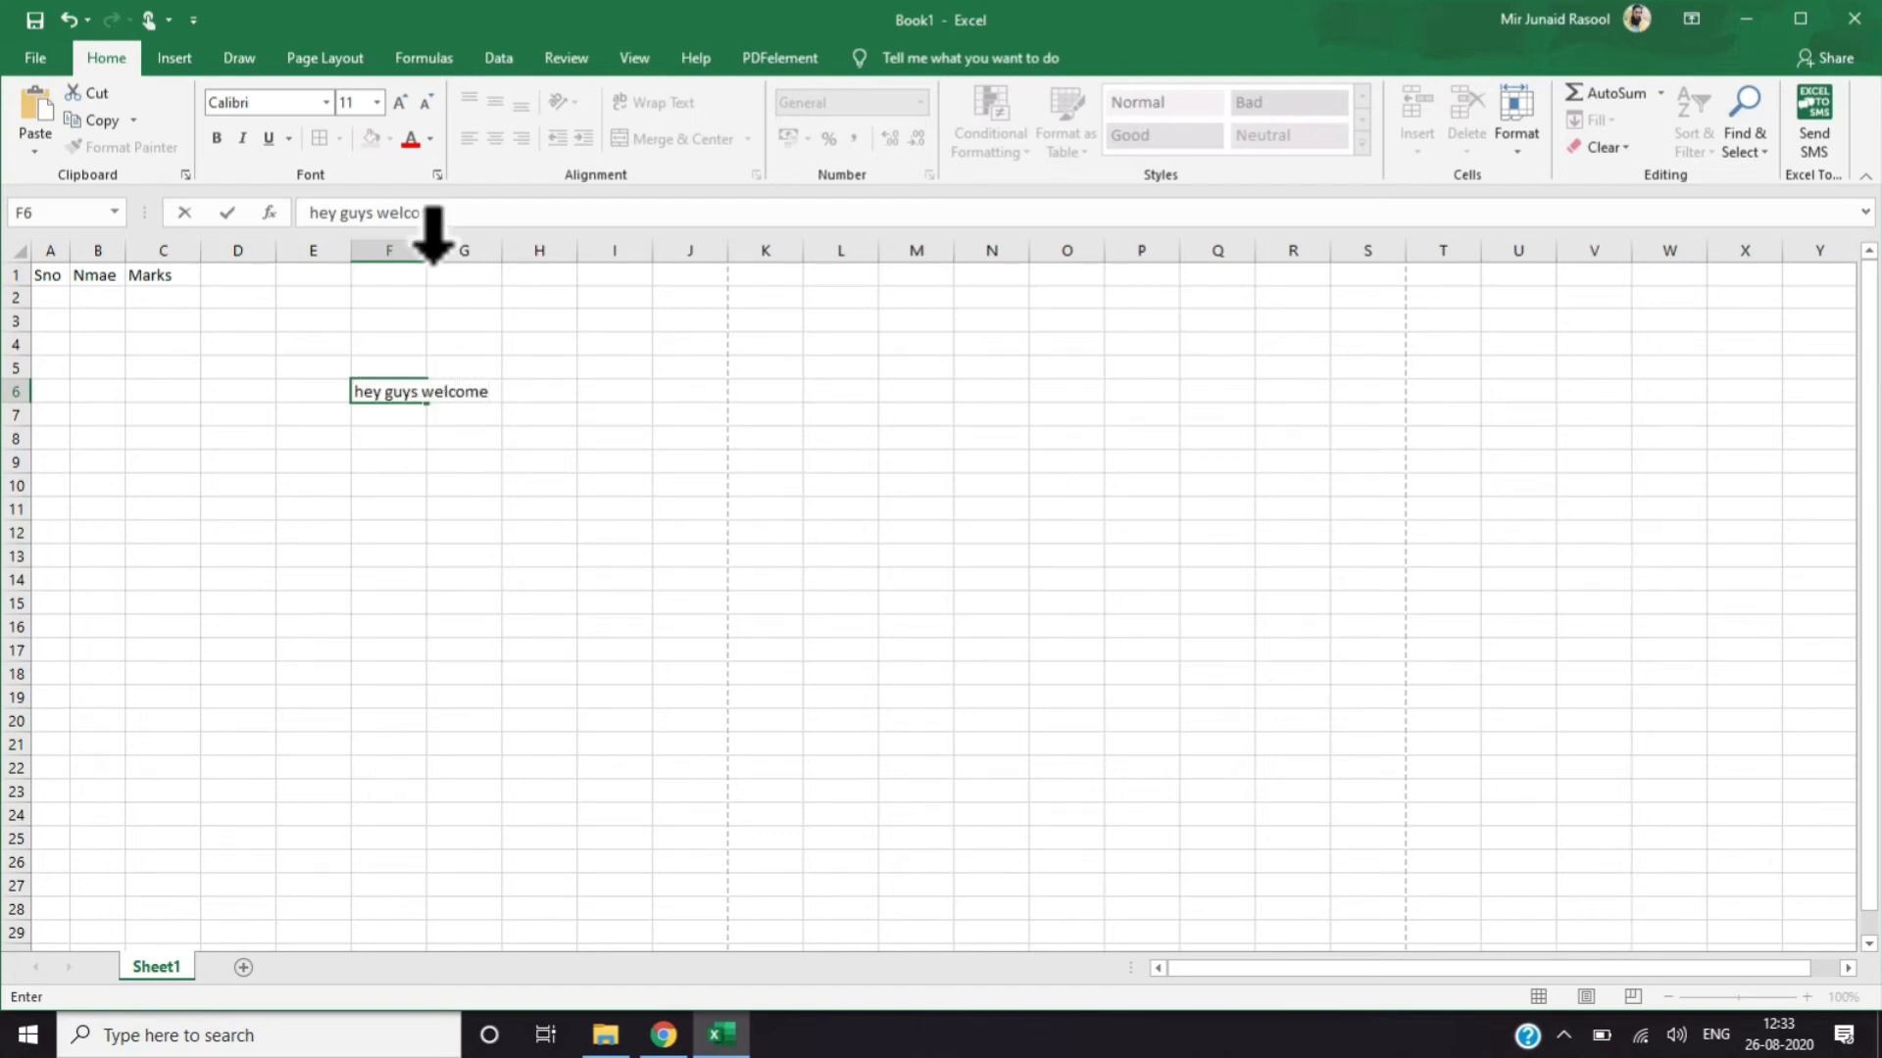
{"action": "left_click", "coordinate": [477, 356]}
{"action": "left_click", "coordinate": [396, 504]}
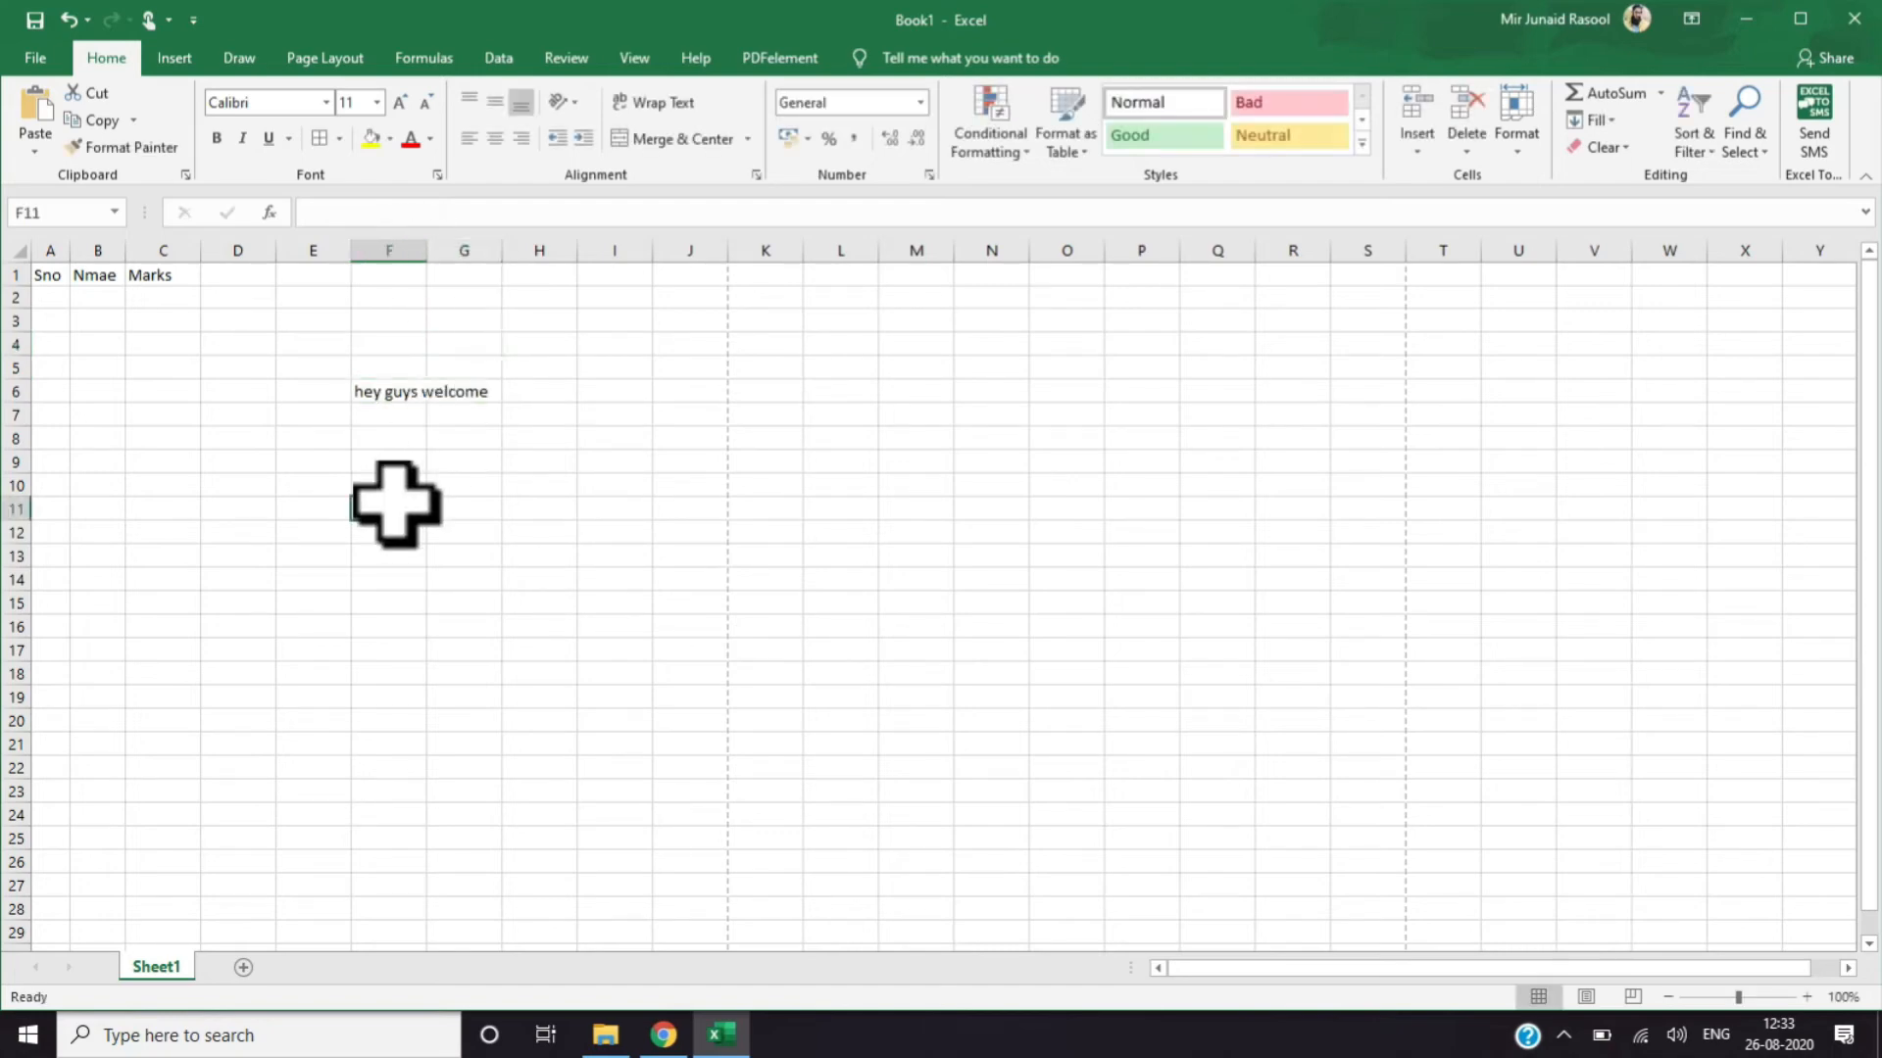
Inspect cells F6 and G6 to check which one holds the overflowing text
{"action": "double_click", "coordinate": [387, 395]}
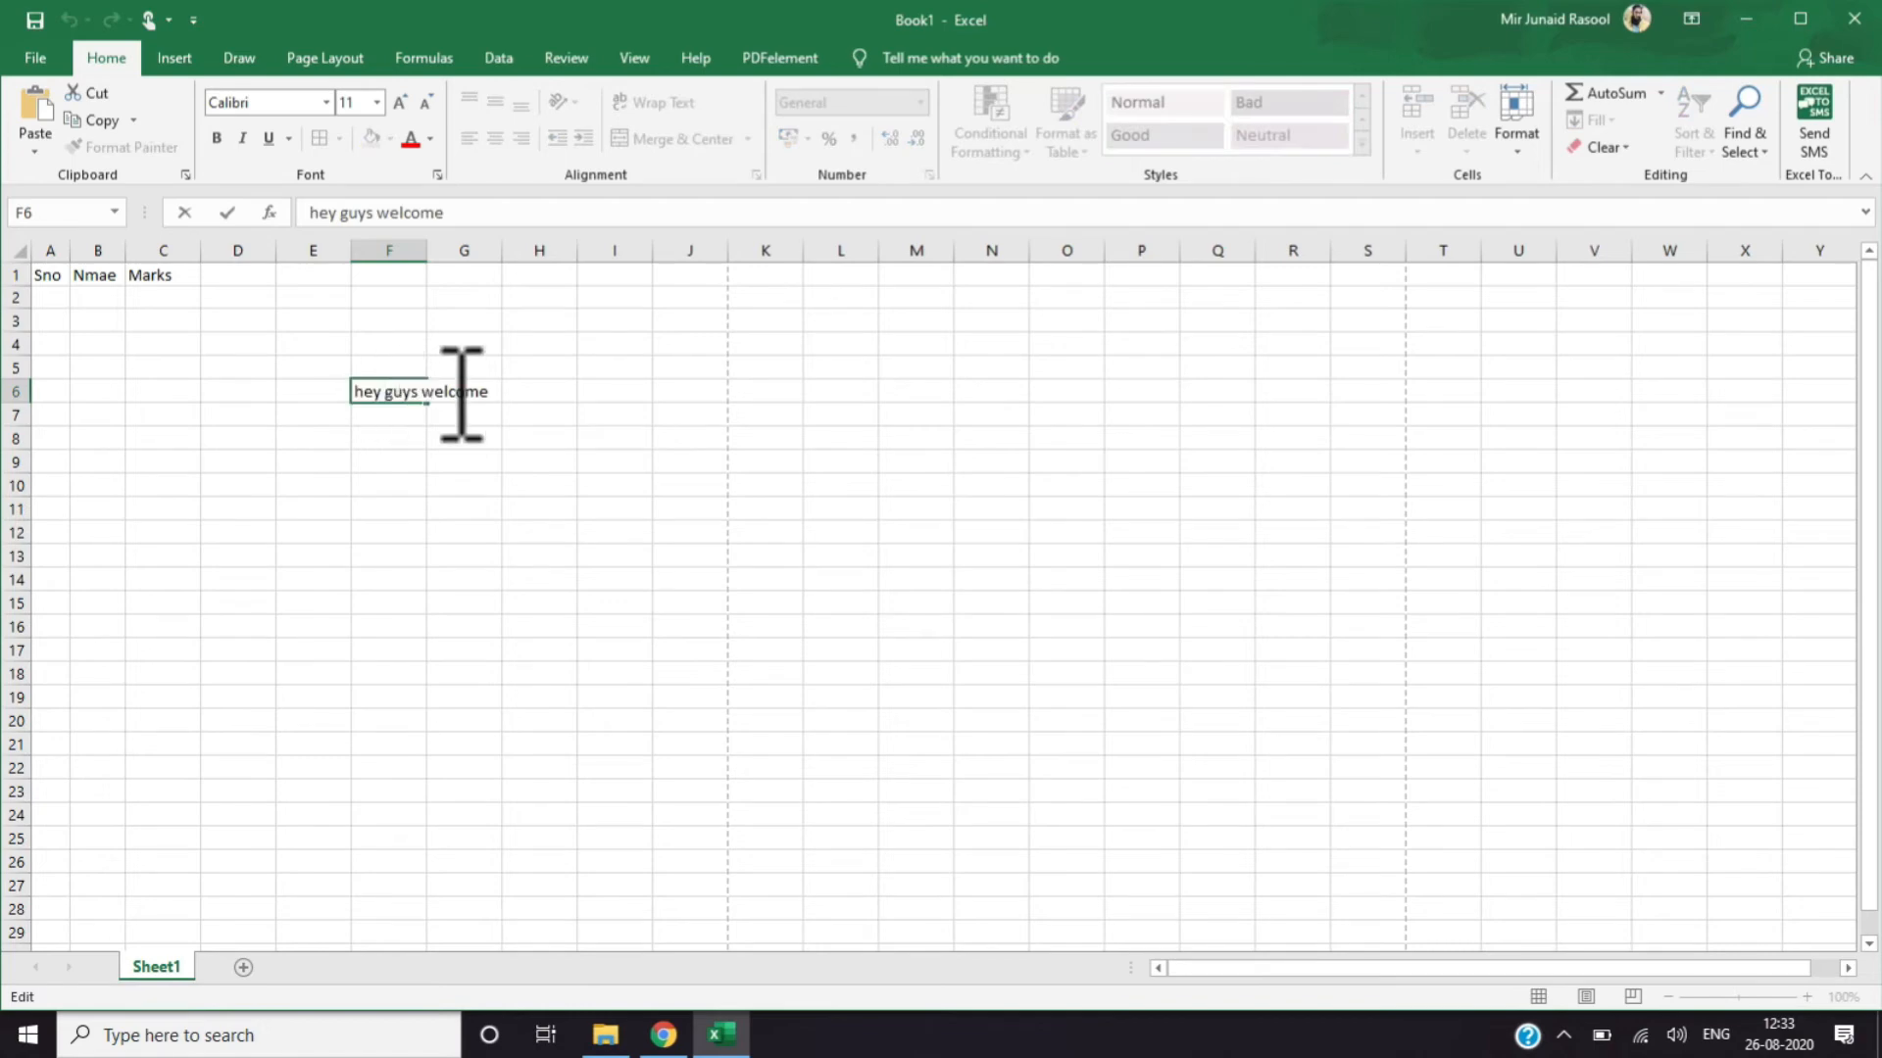
{"action": "left_click", "coordinate": [331, 511]}
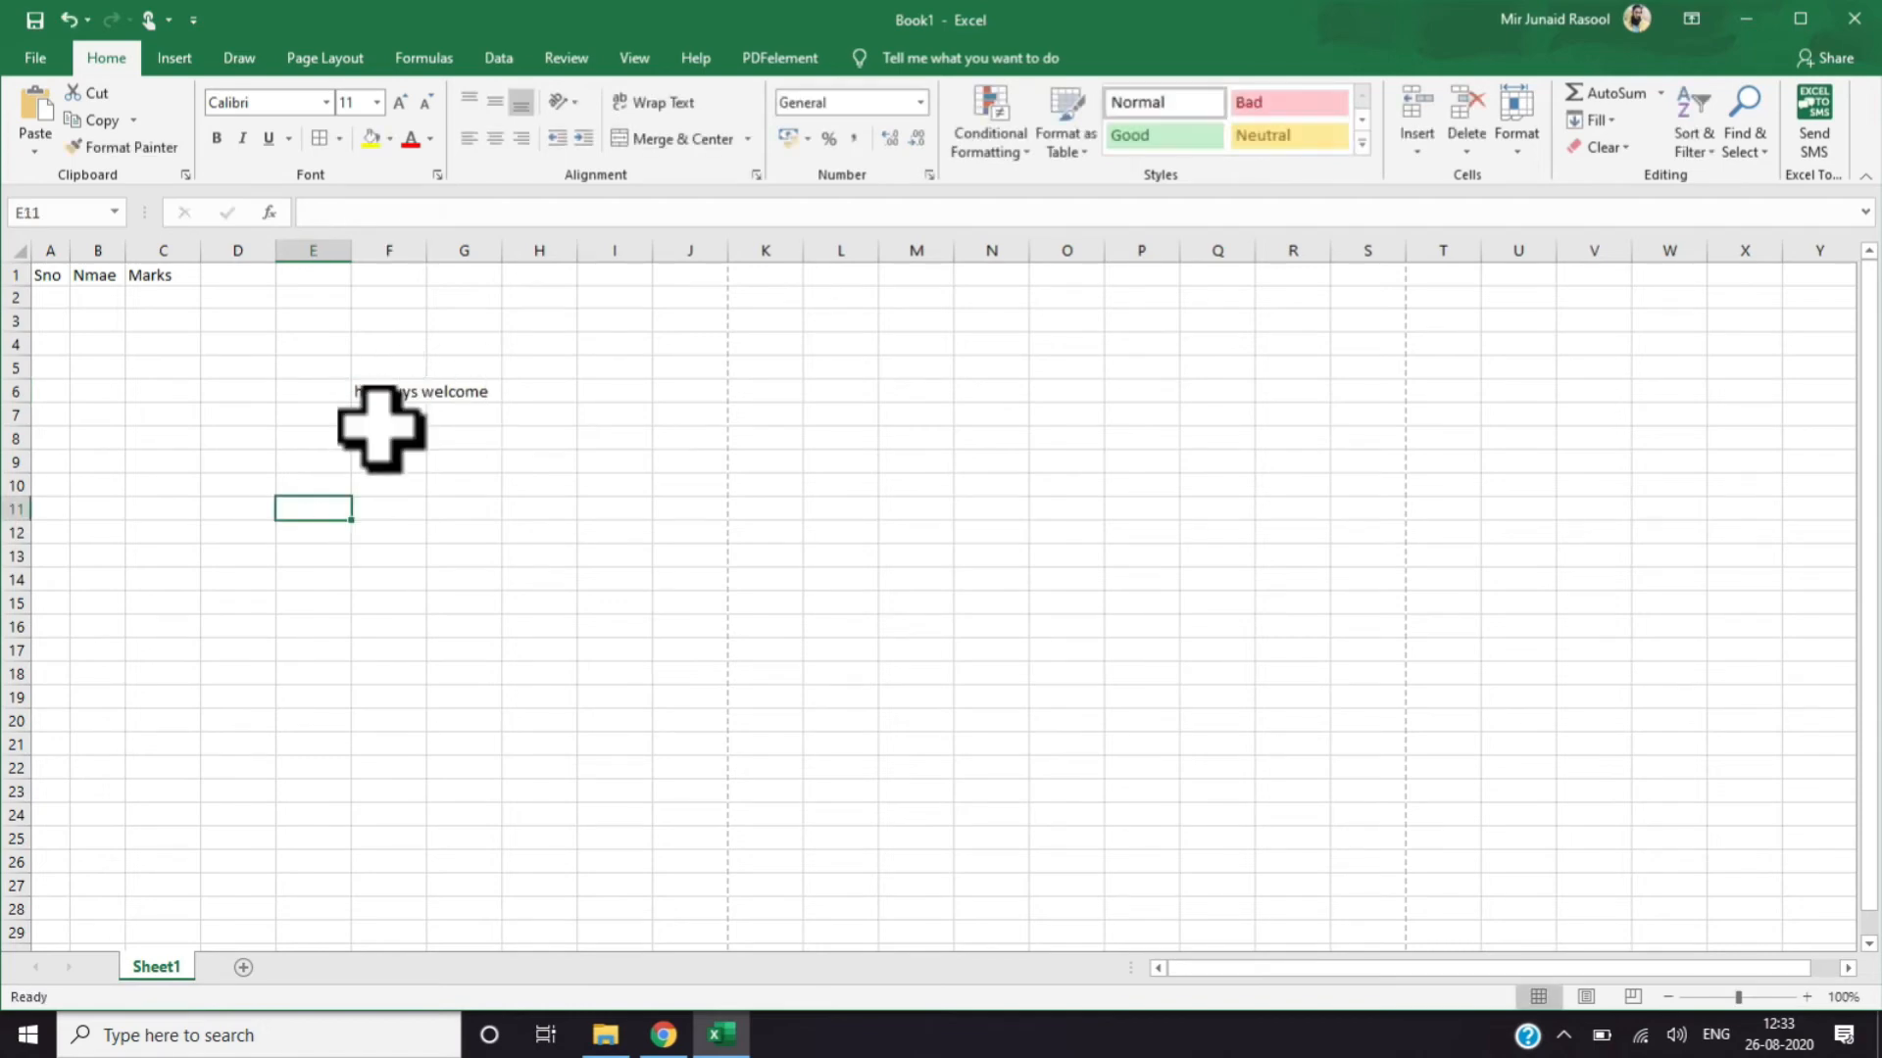
{"action": "left_click", "coordinate": [482, 396]}
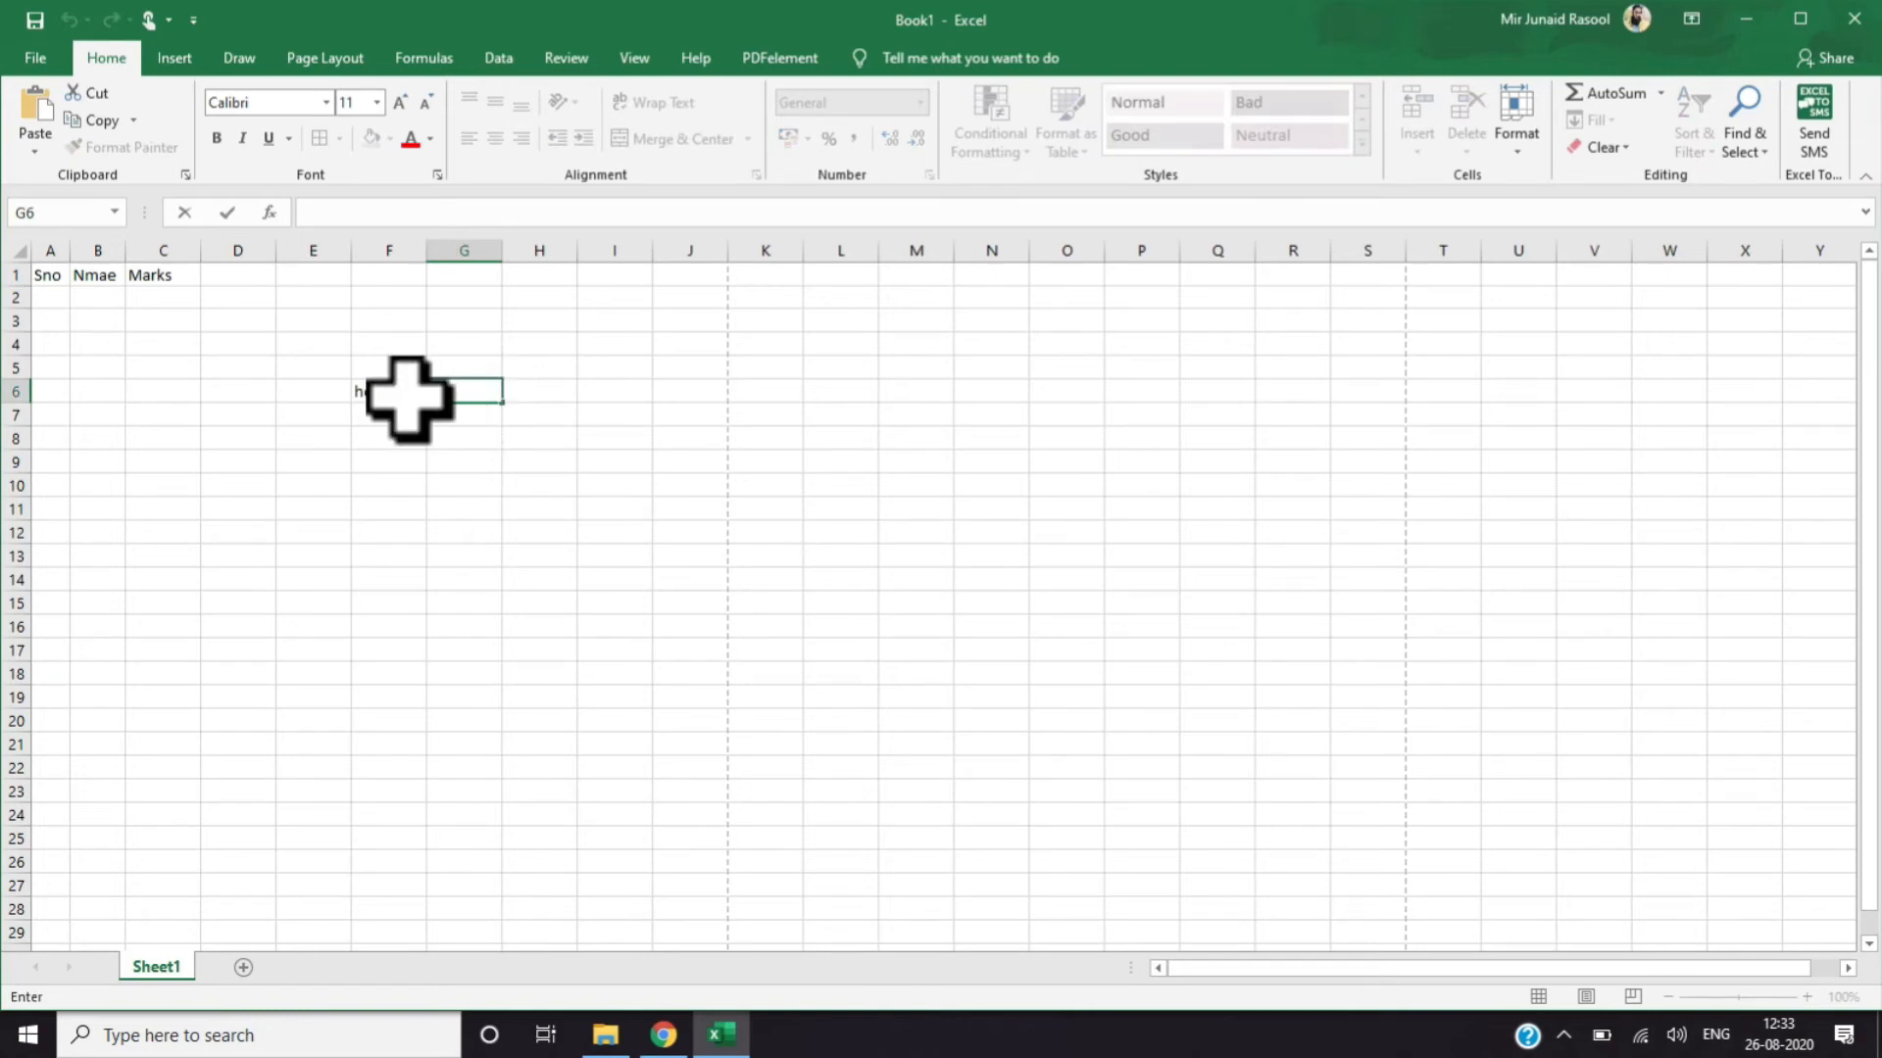
{"action": "left_click", "coordinate": [406, 436]}
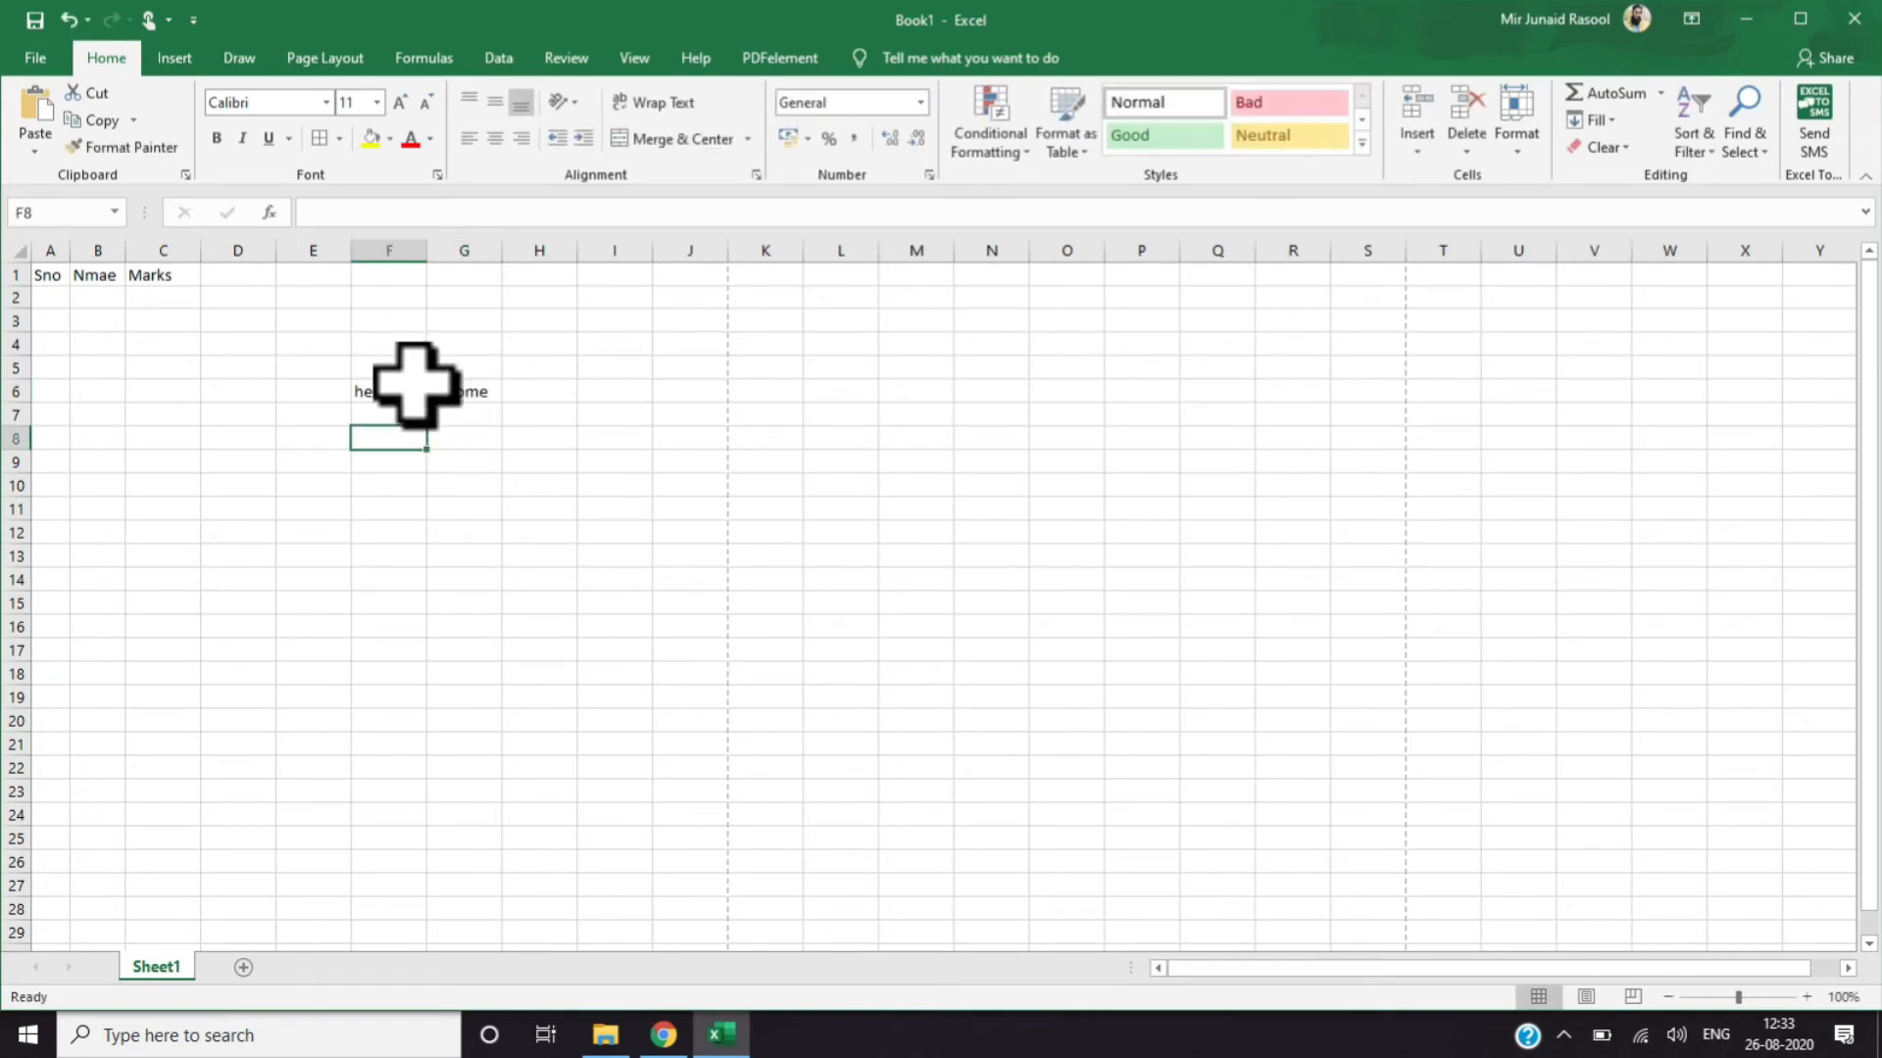
Widen column F to about twice the width of its text, left-align cell F6 and try an increased indent
{"action": "double_click", "coordinate": [427, 250]}
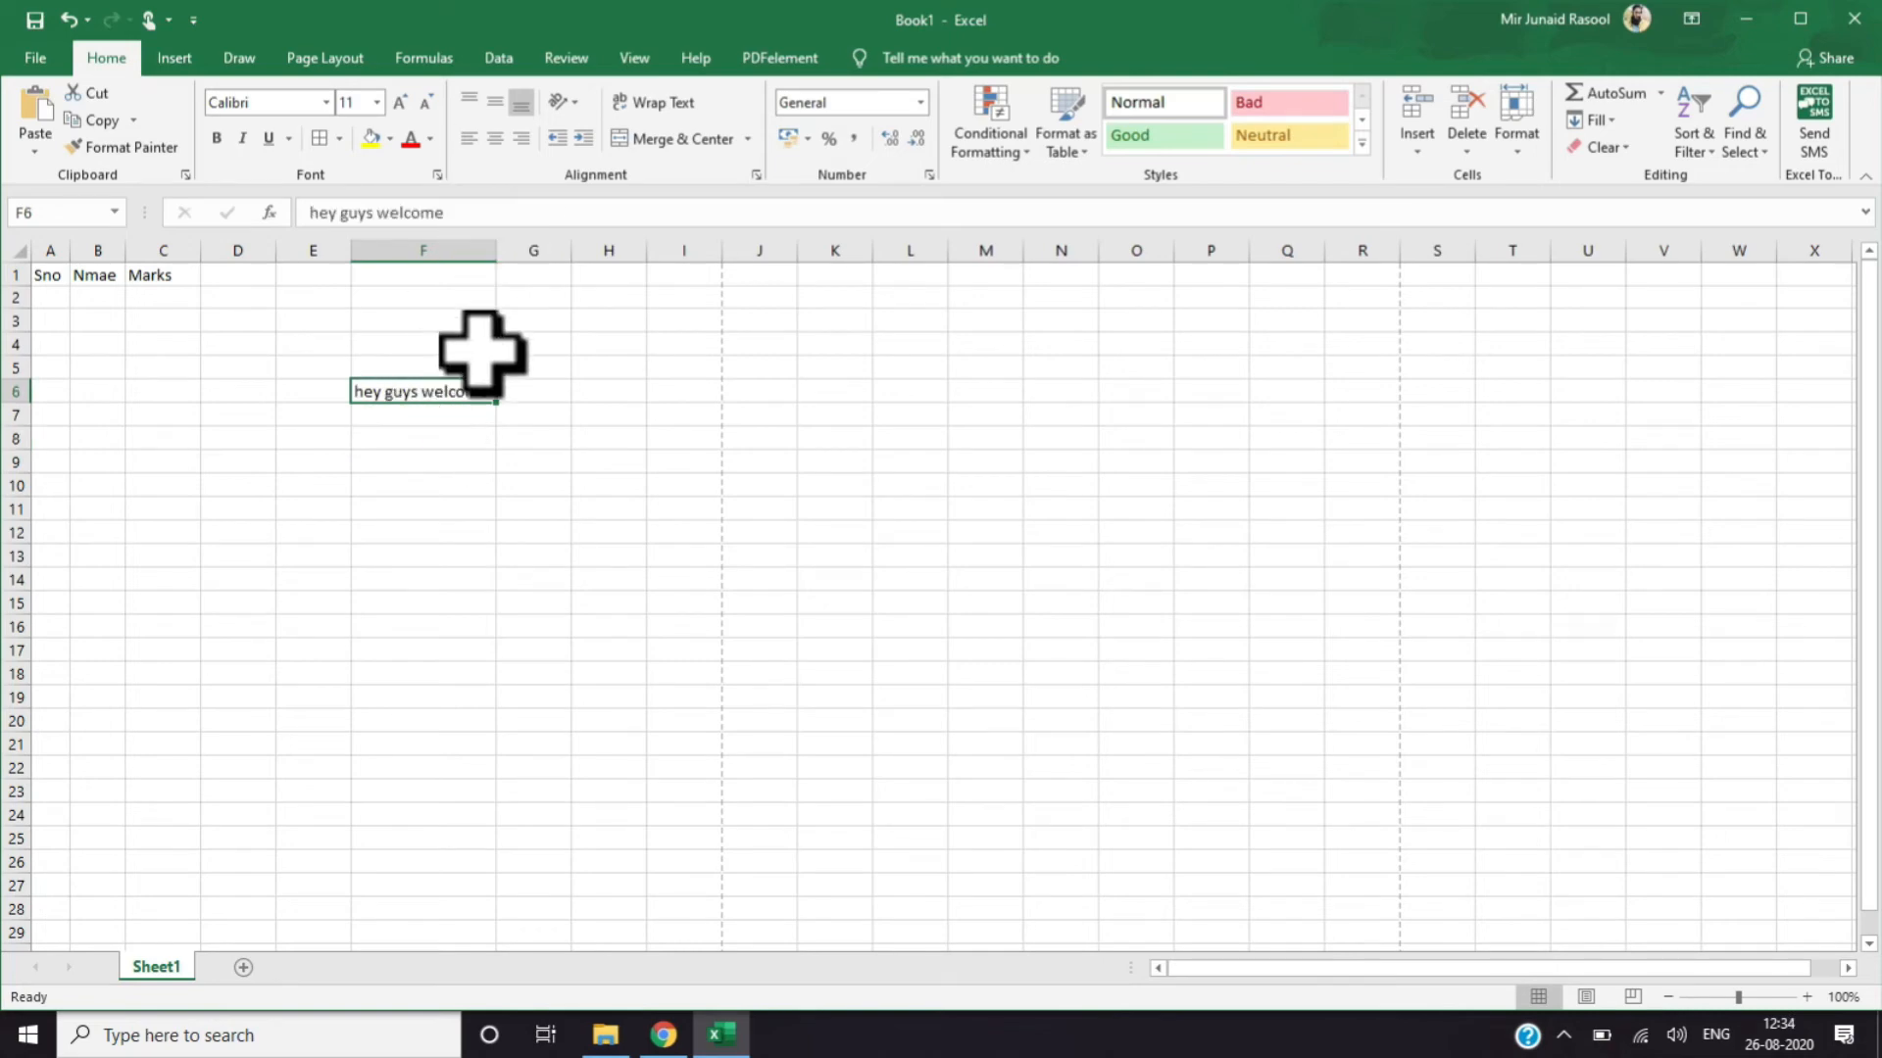
{"action": "left_click_drag", "start_coordinate": [497, 252], "coordinate": [656, 241]}
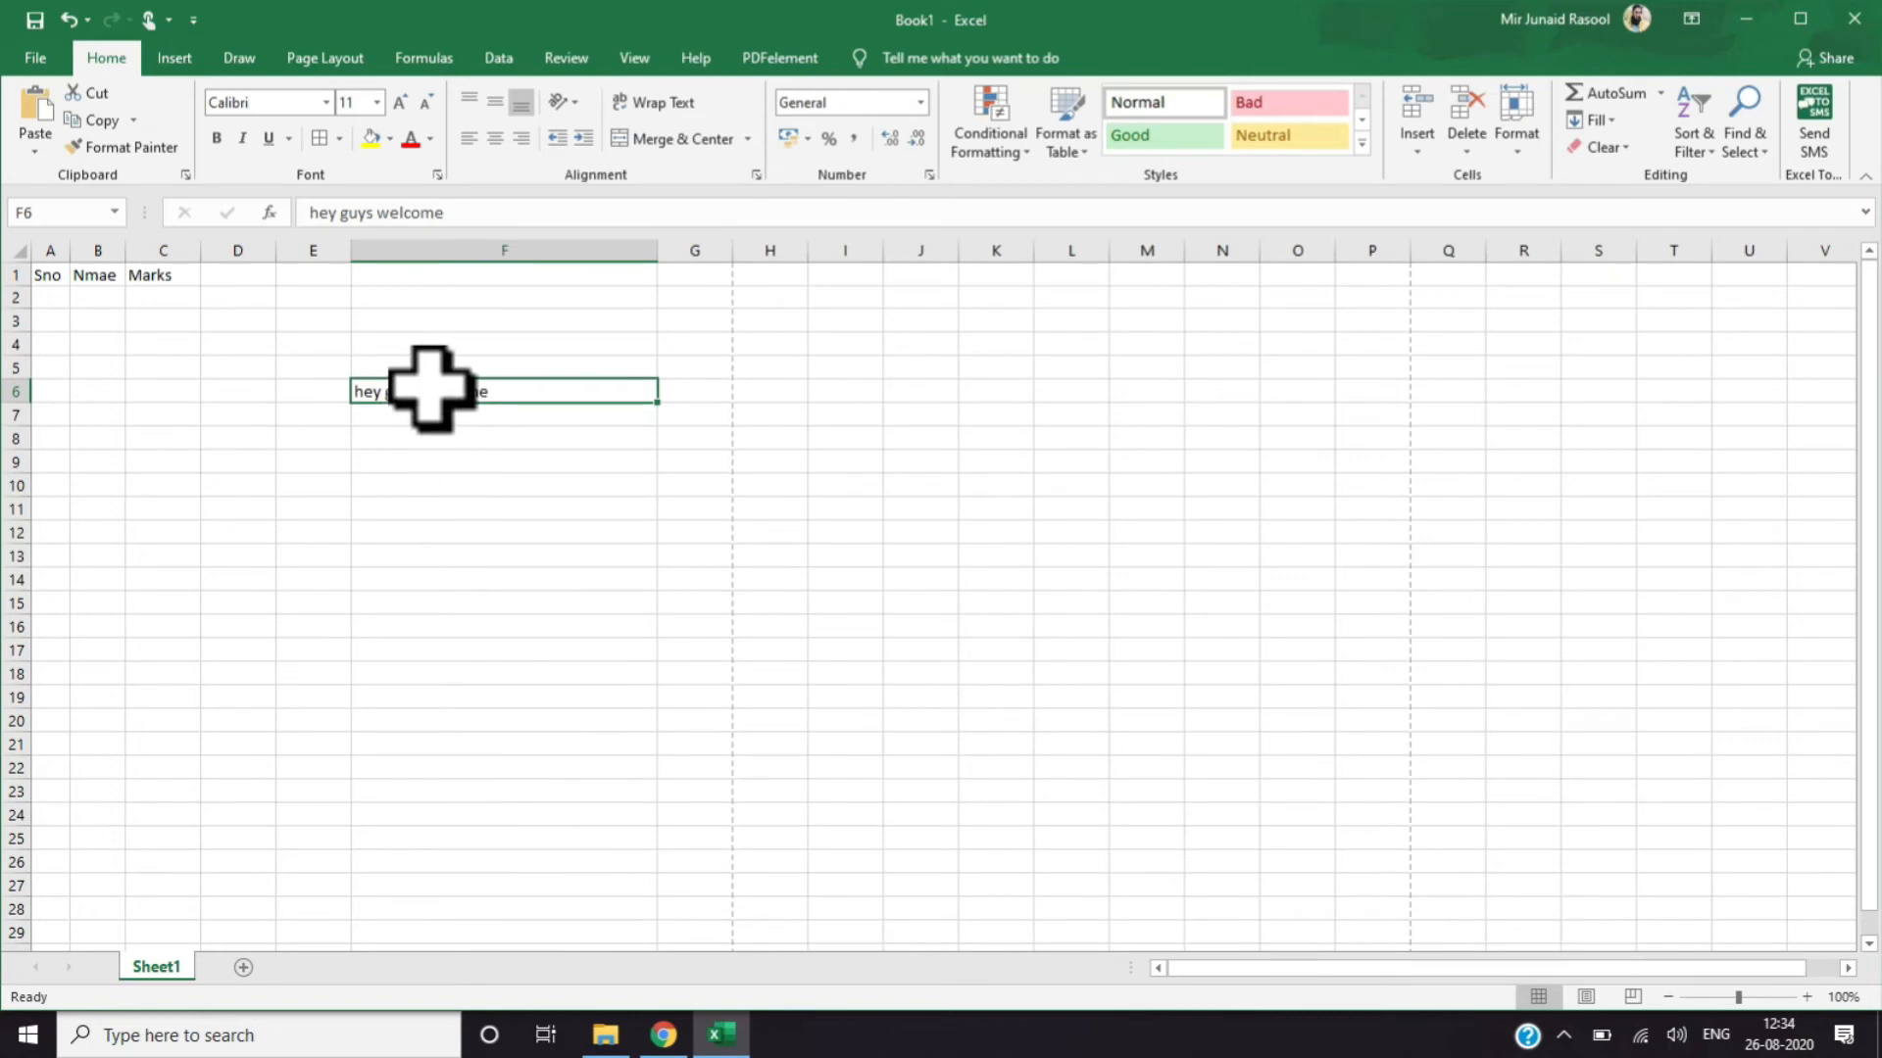
{"action": "left_click", "coordinate": [468, 138]}
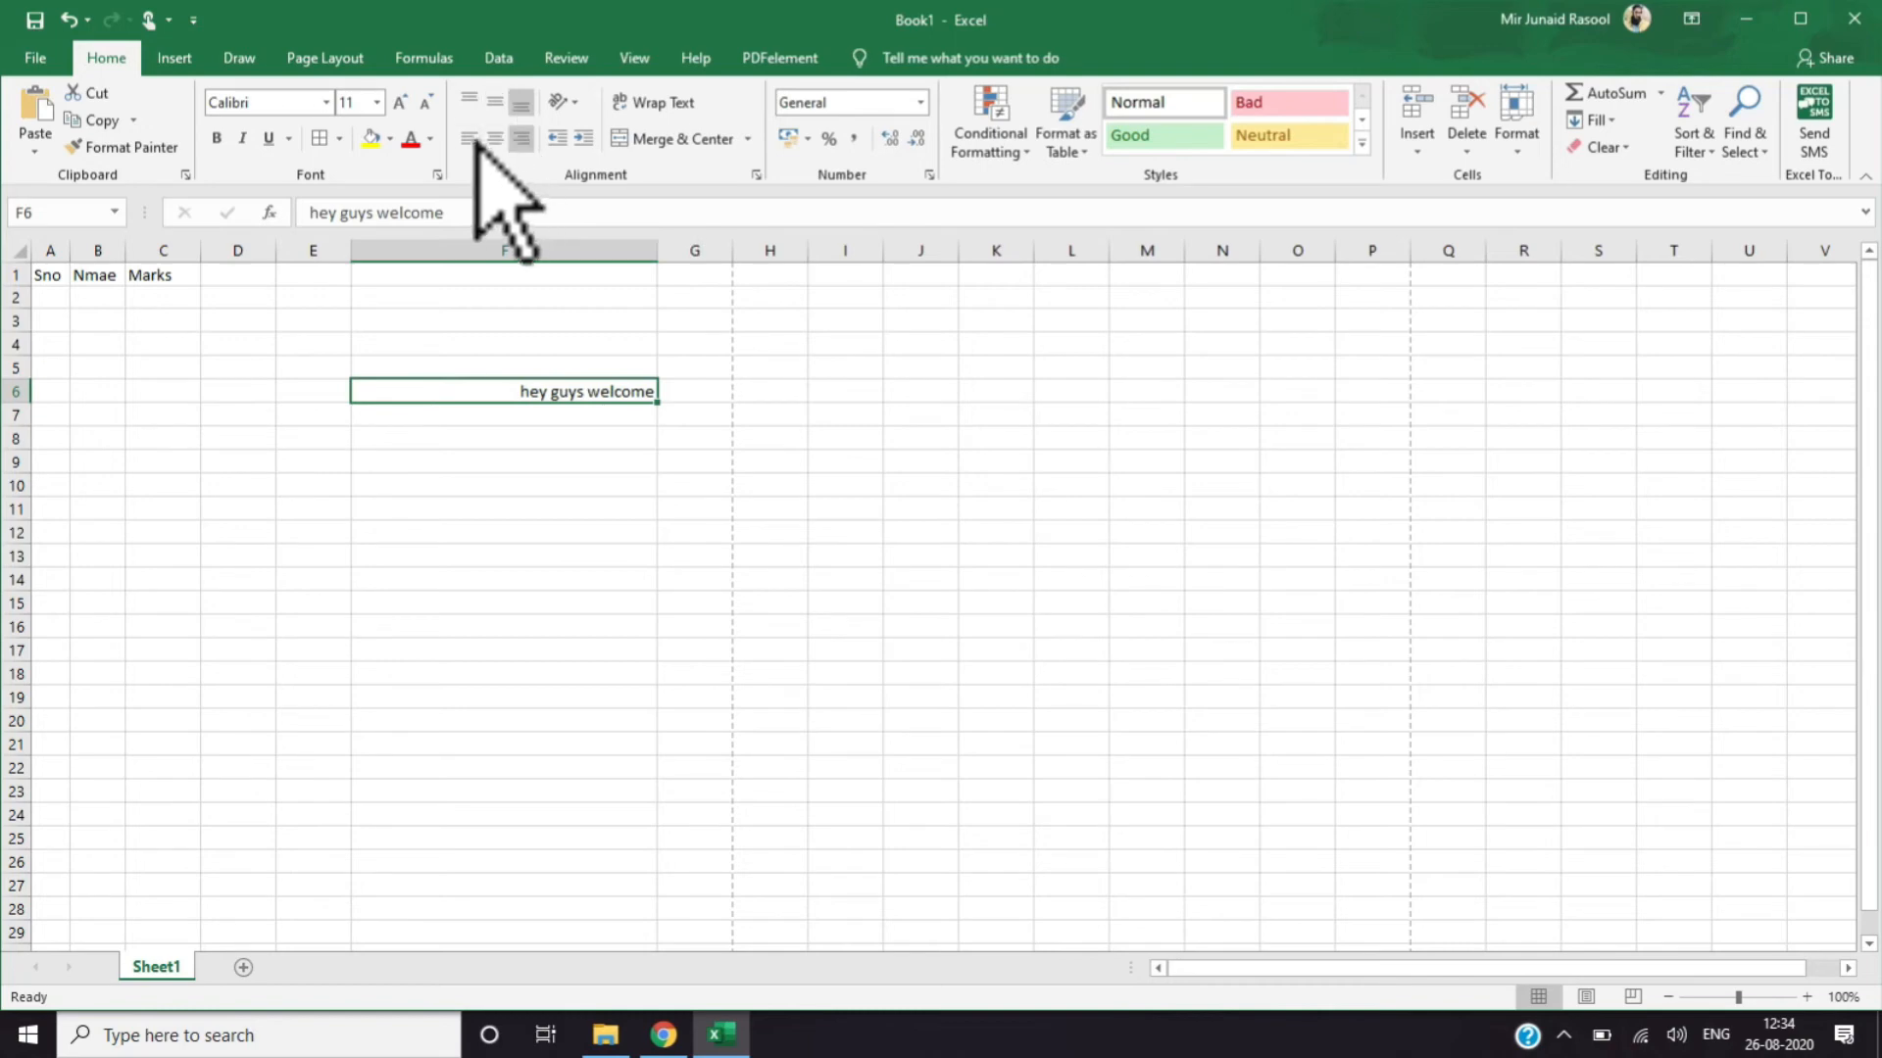
{"action": "left_click", "coordinate": [583, 139]}
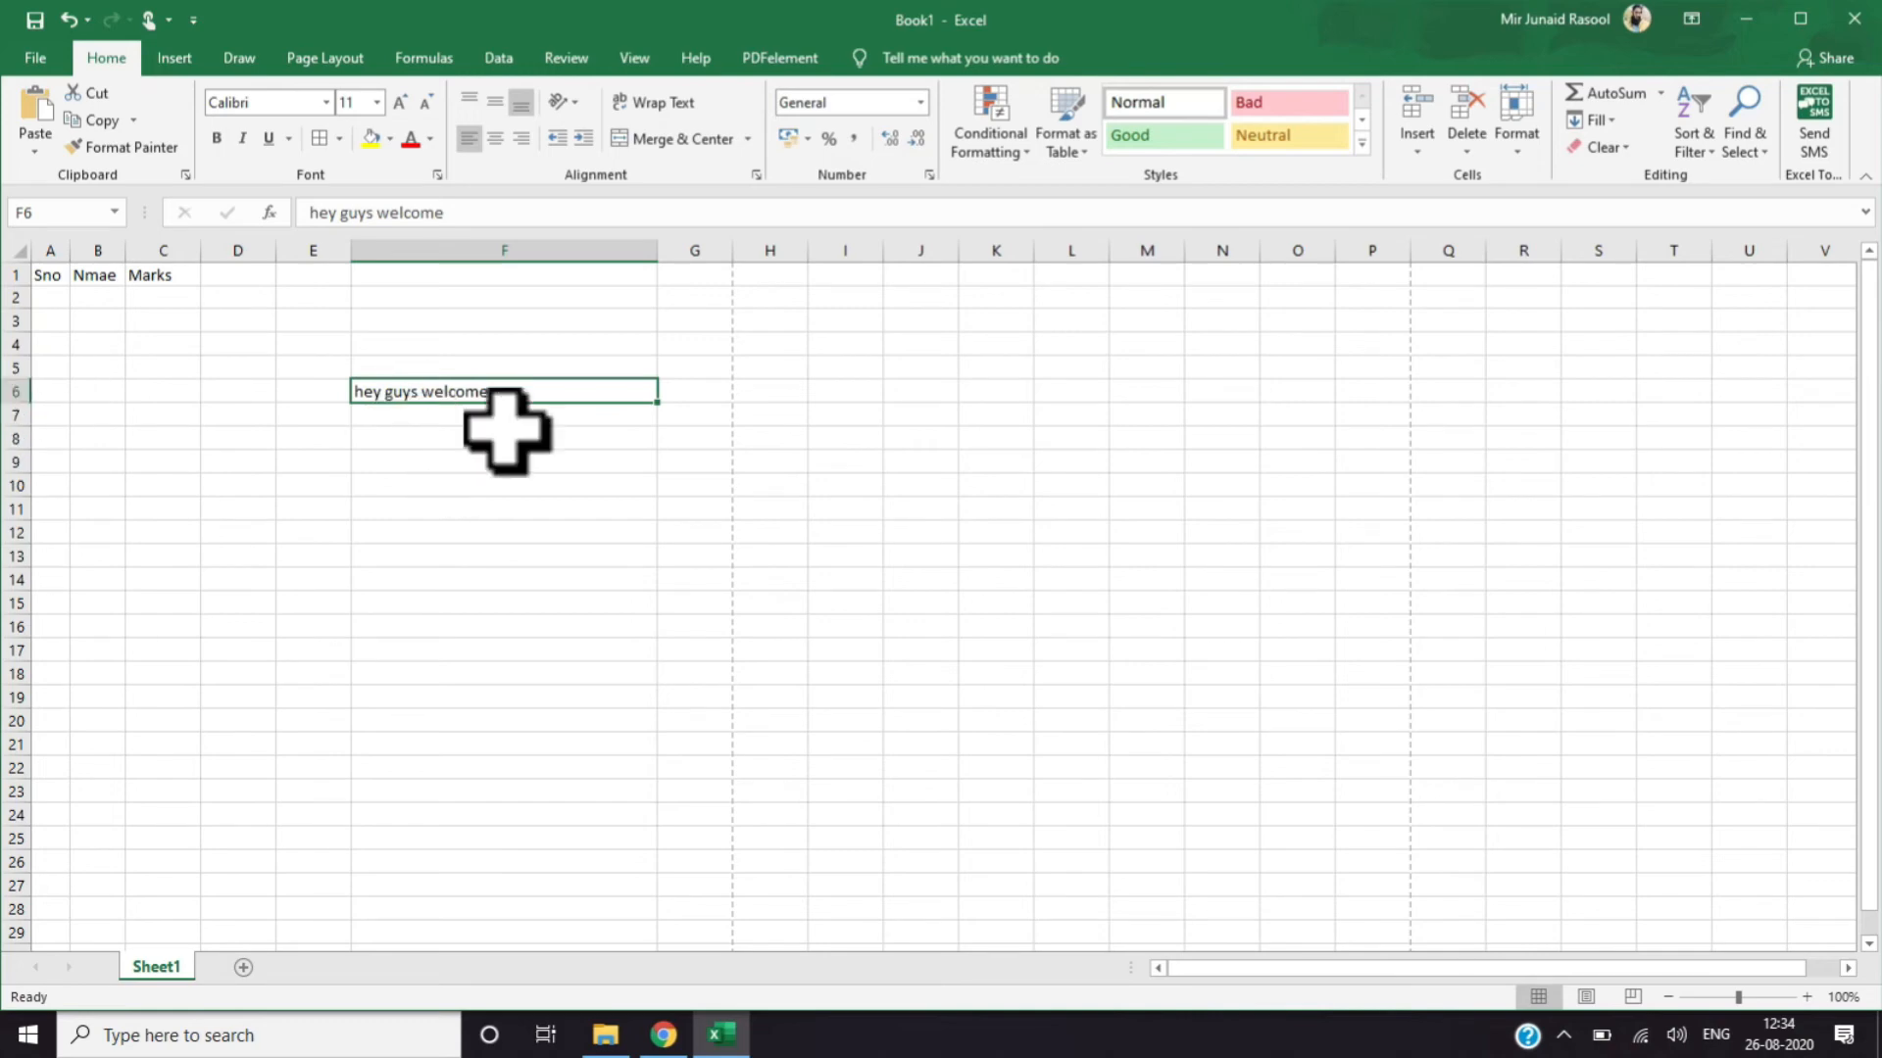
Narrow column F to the text and insert a line break in F6 so "welcome" starts on a second line
{"action": "double_click", "coordinate": [420, 392]}
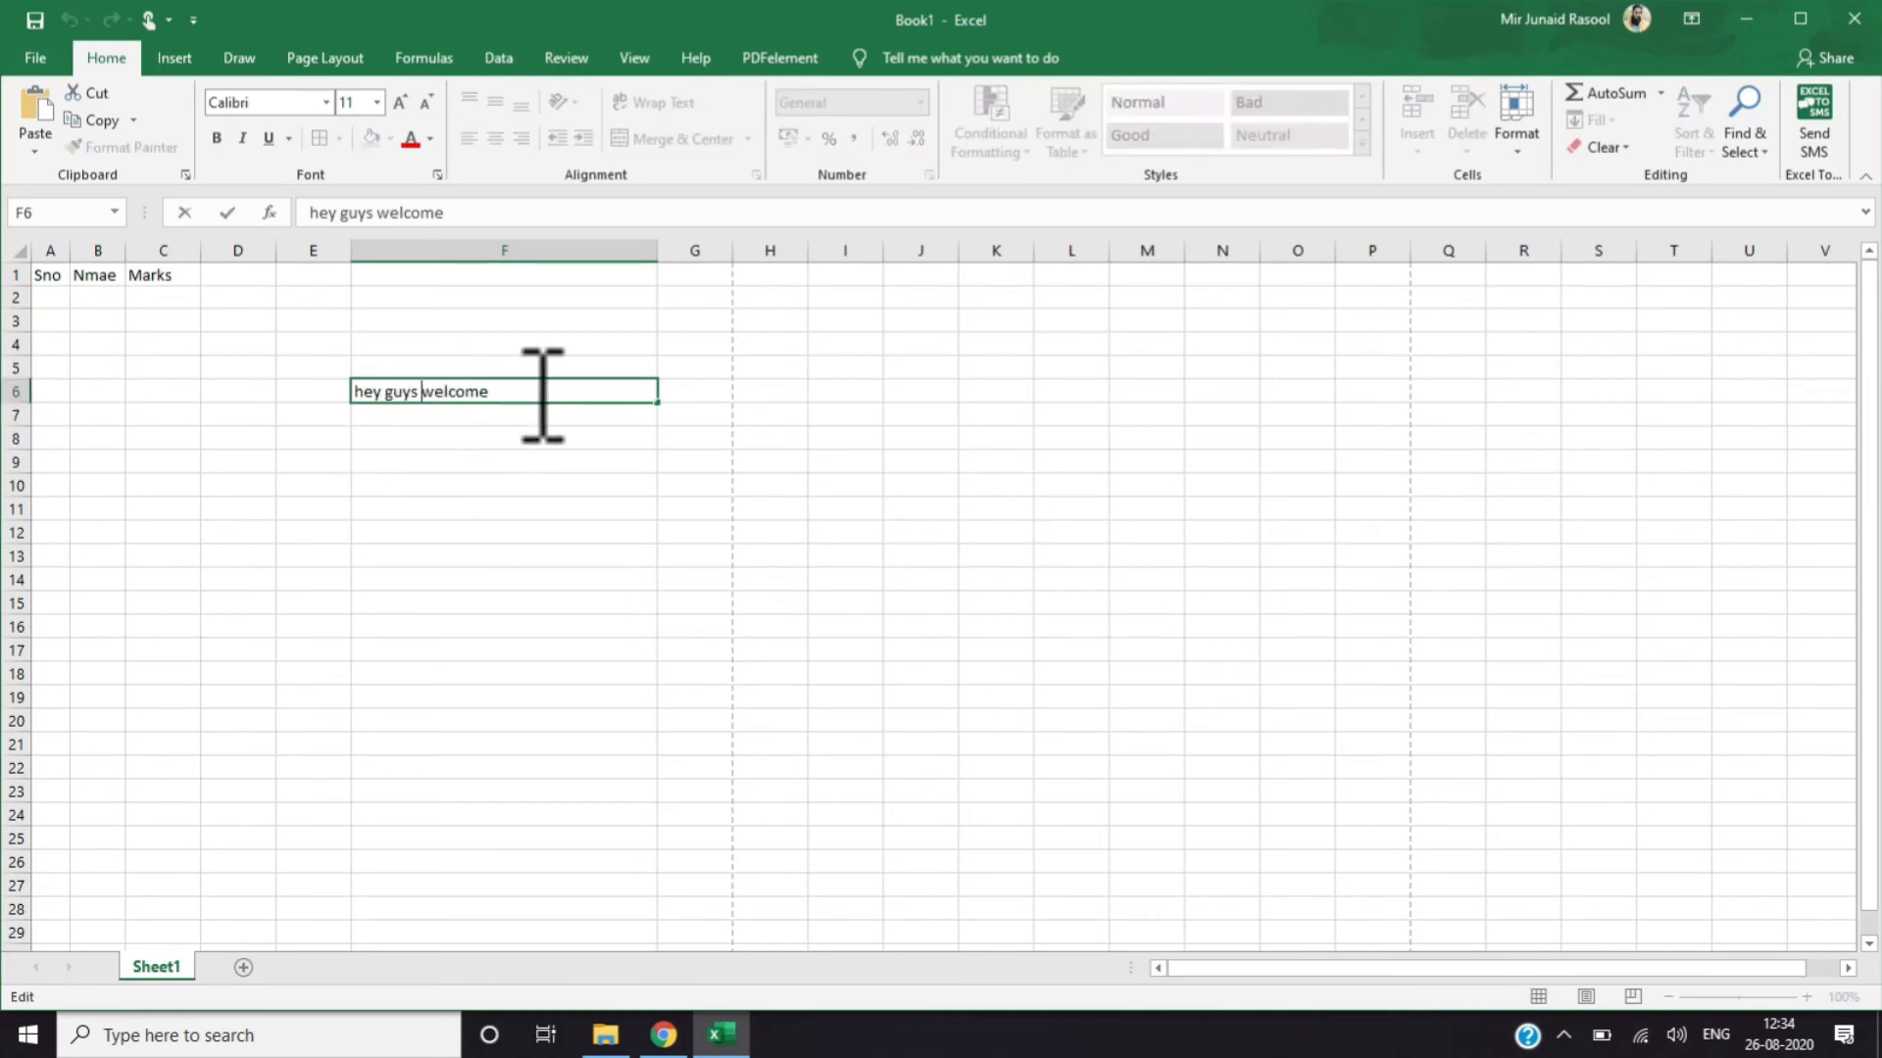
{"action": "key", "text": "Return"}
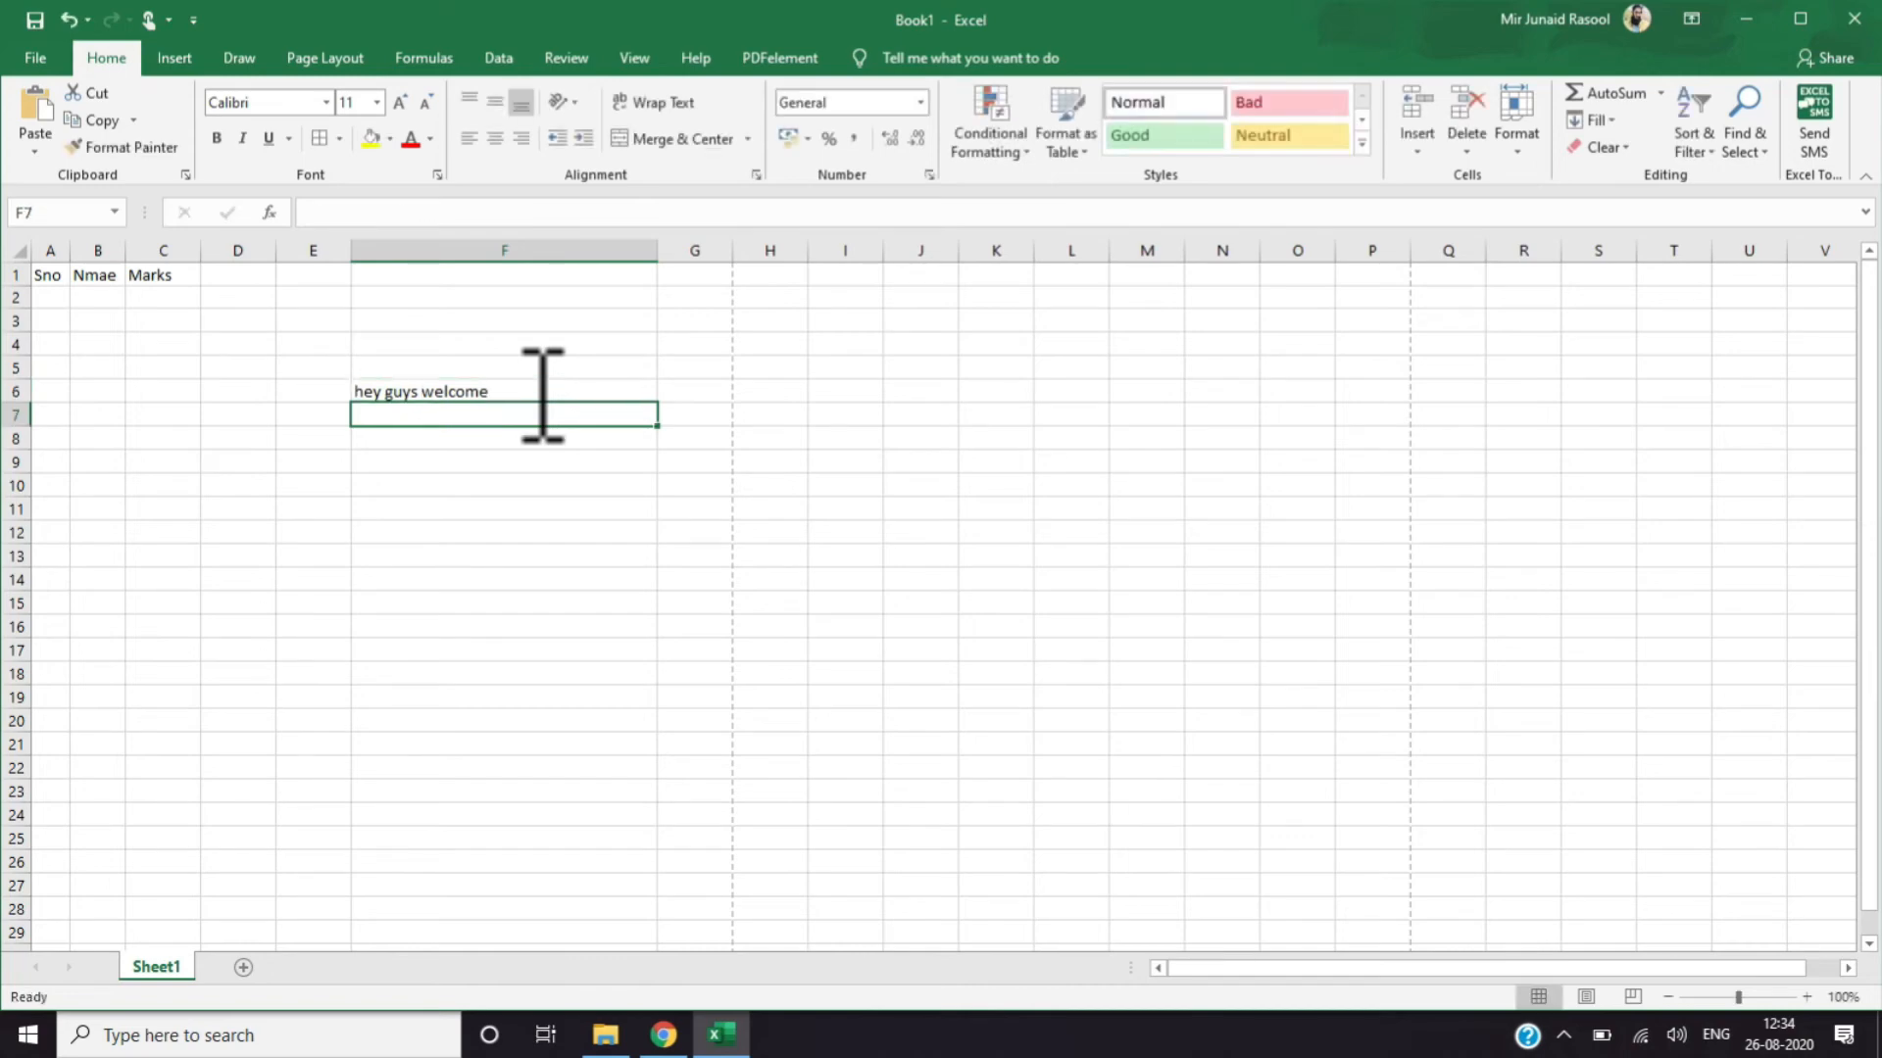
{"action": "double_click", "coordinate": [466, 391]}
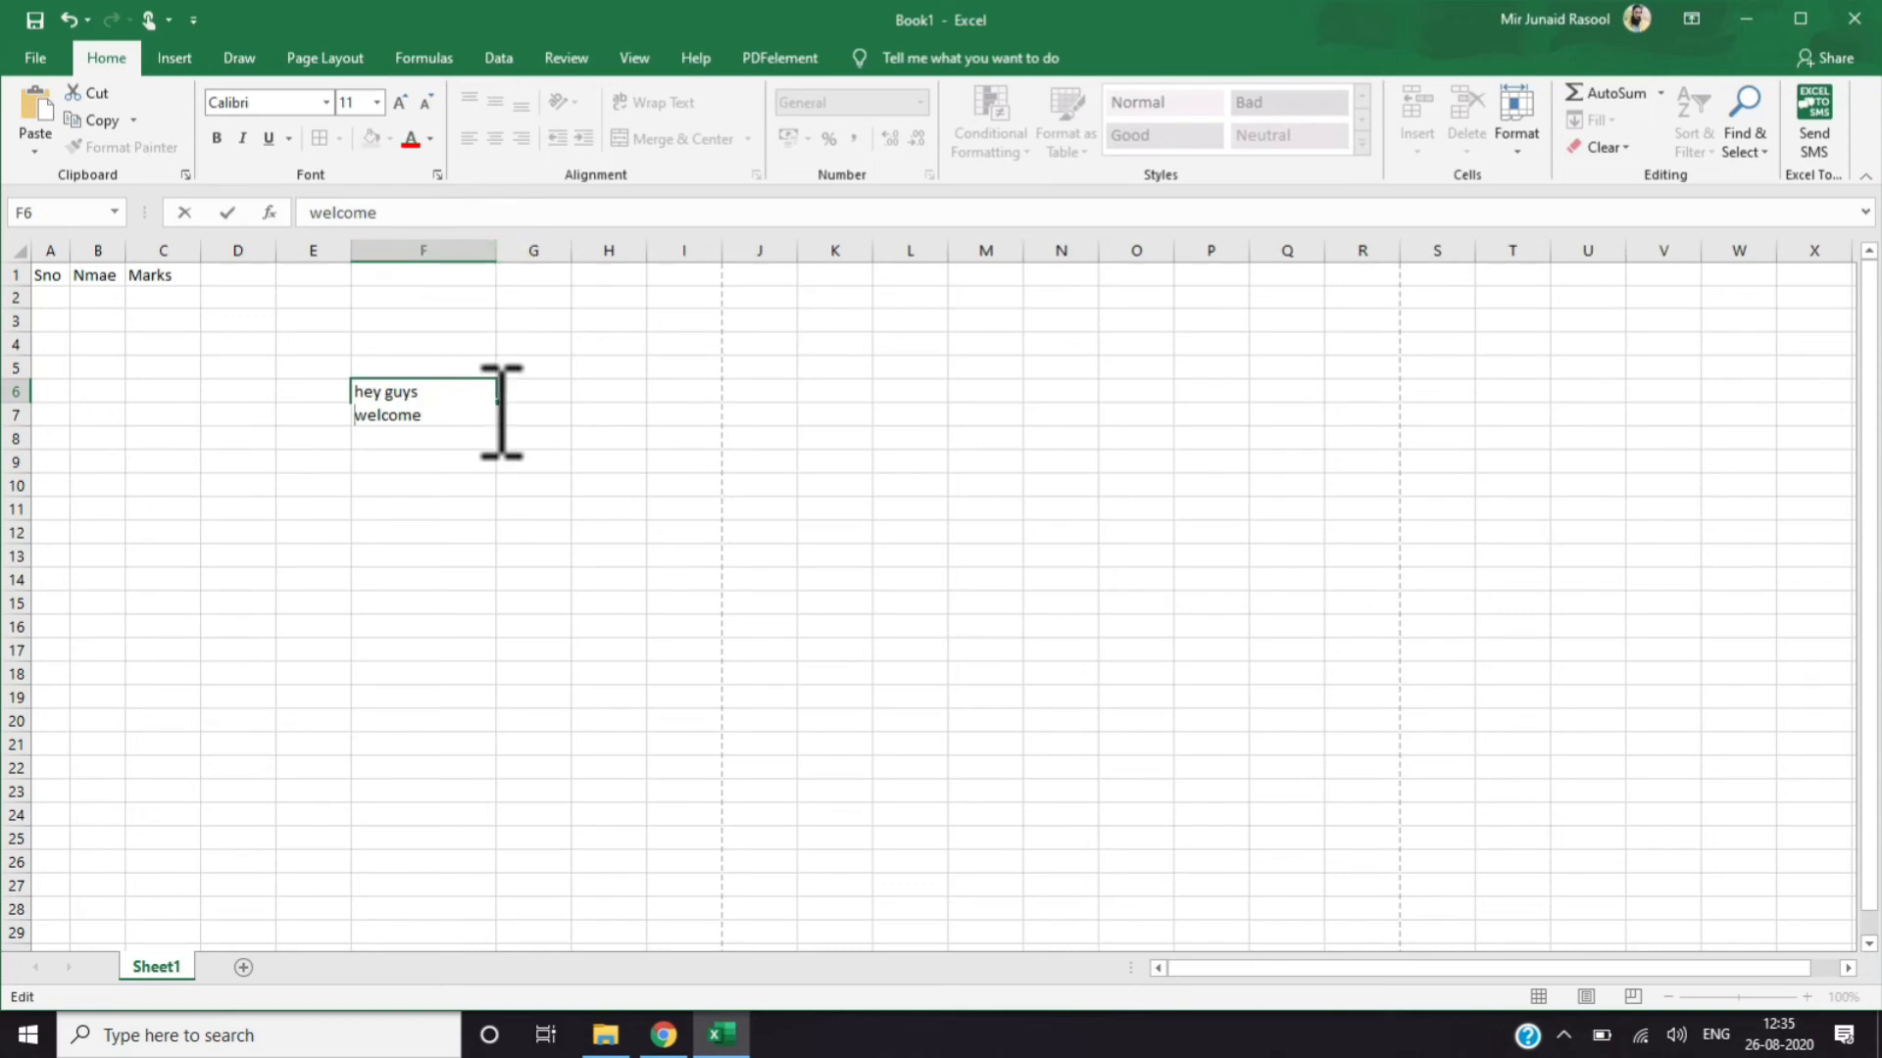
{"action": "left_click", "coordinate": [336, 433]}
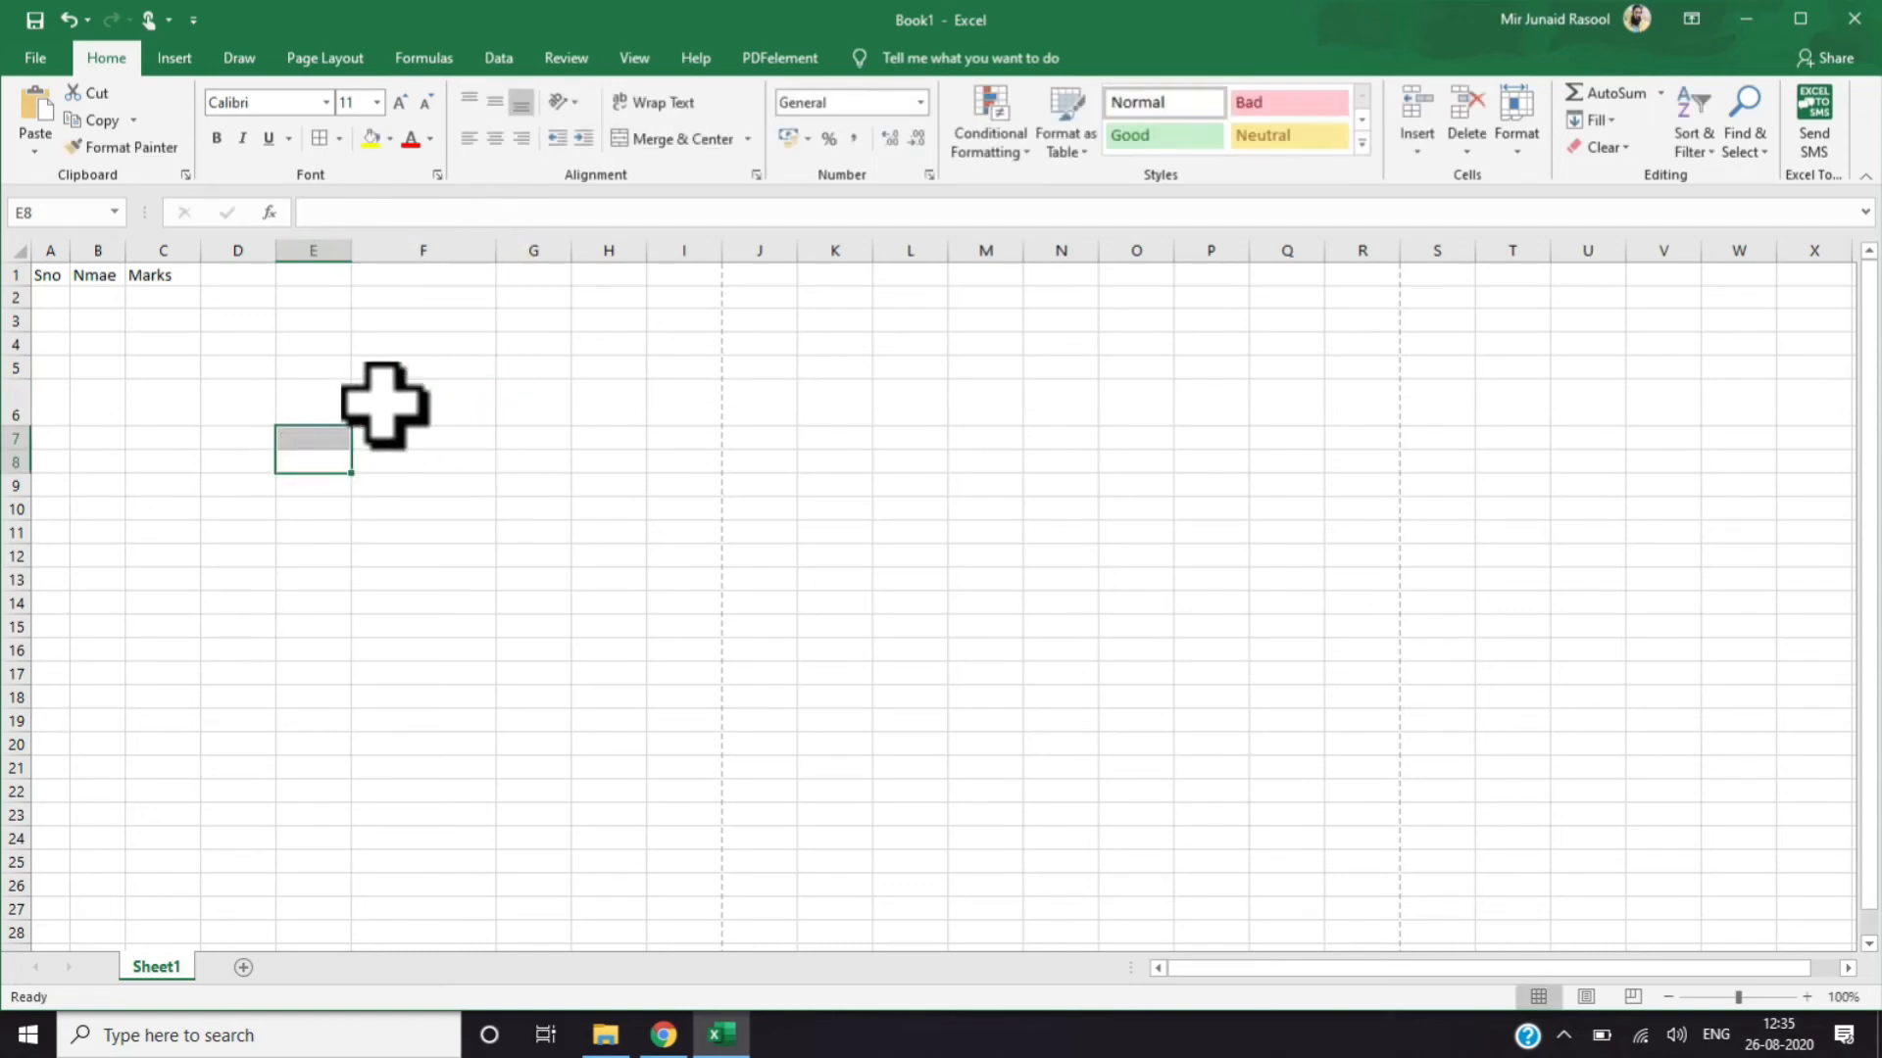
{"action": "left_click", "coordinate": [450, 399]}
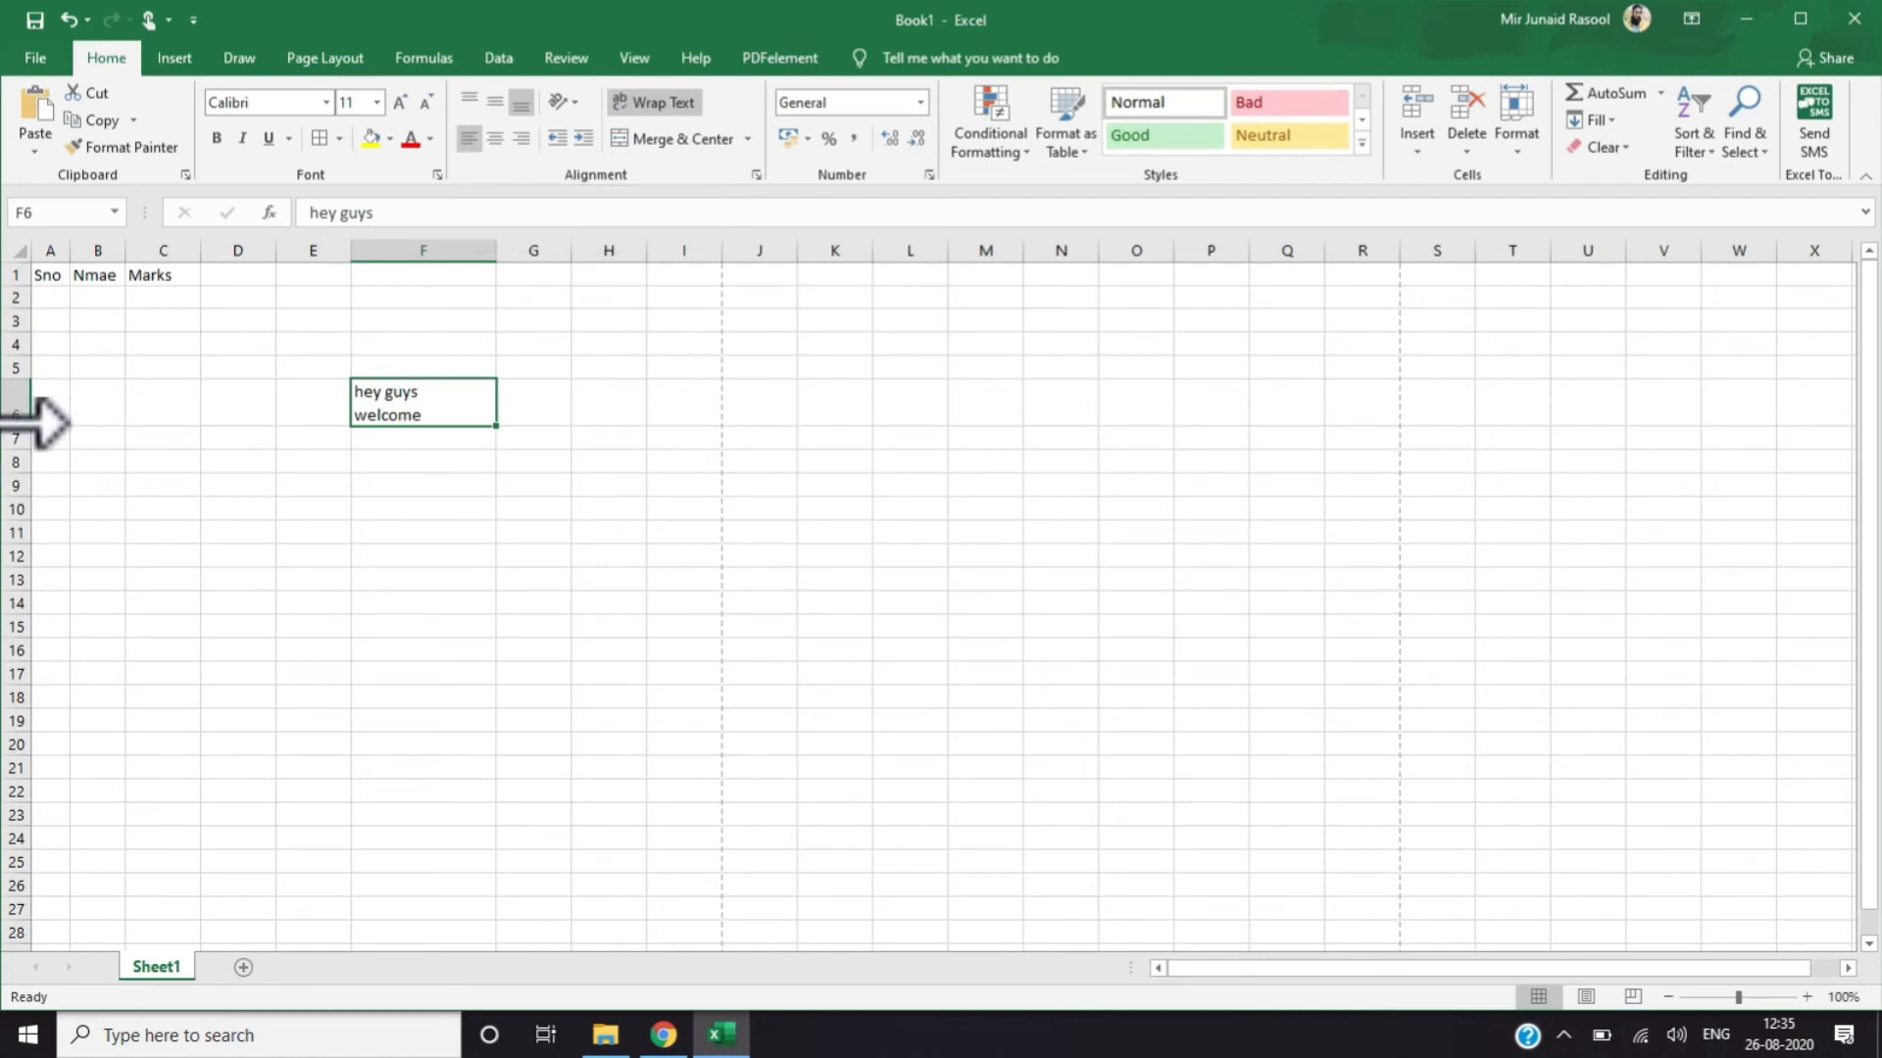
Enlarge row 6 to try alignments, align F6's text top and left, and shrink the row back to two lines high
{"action": "left_click_drag", "start_coordinate": [18, 430], "coordinate": [21, 550]}
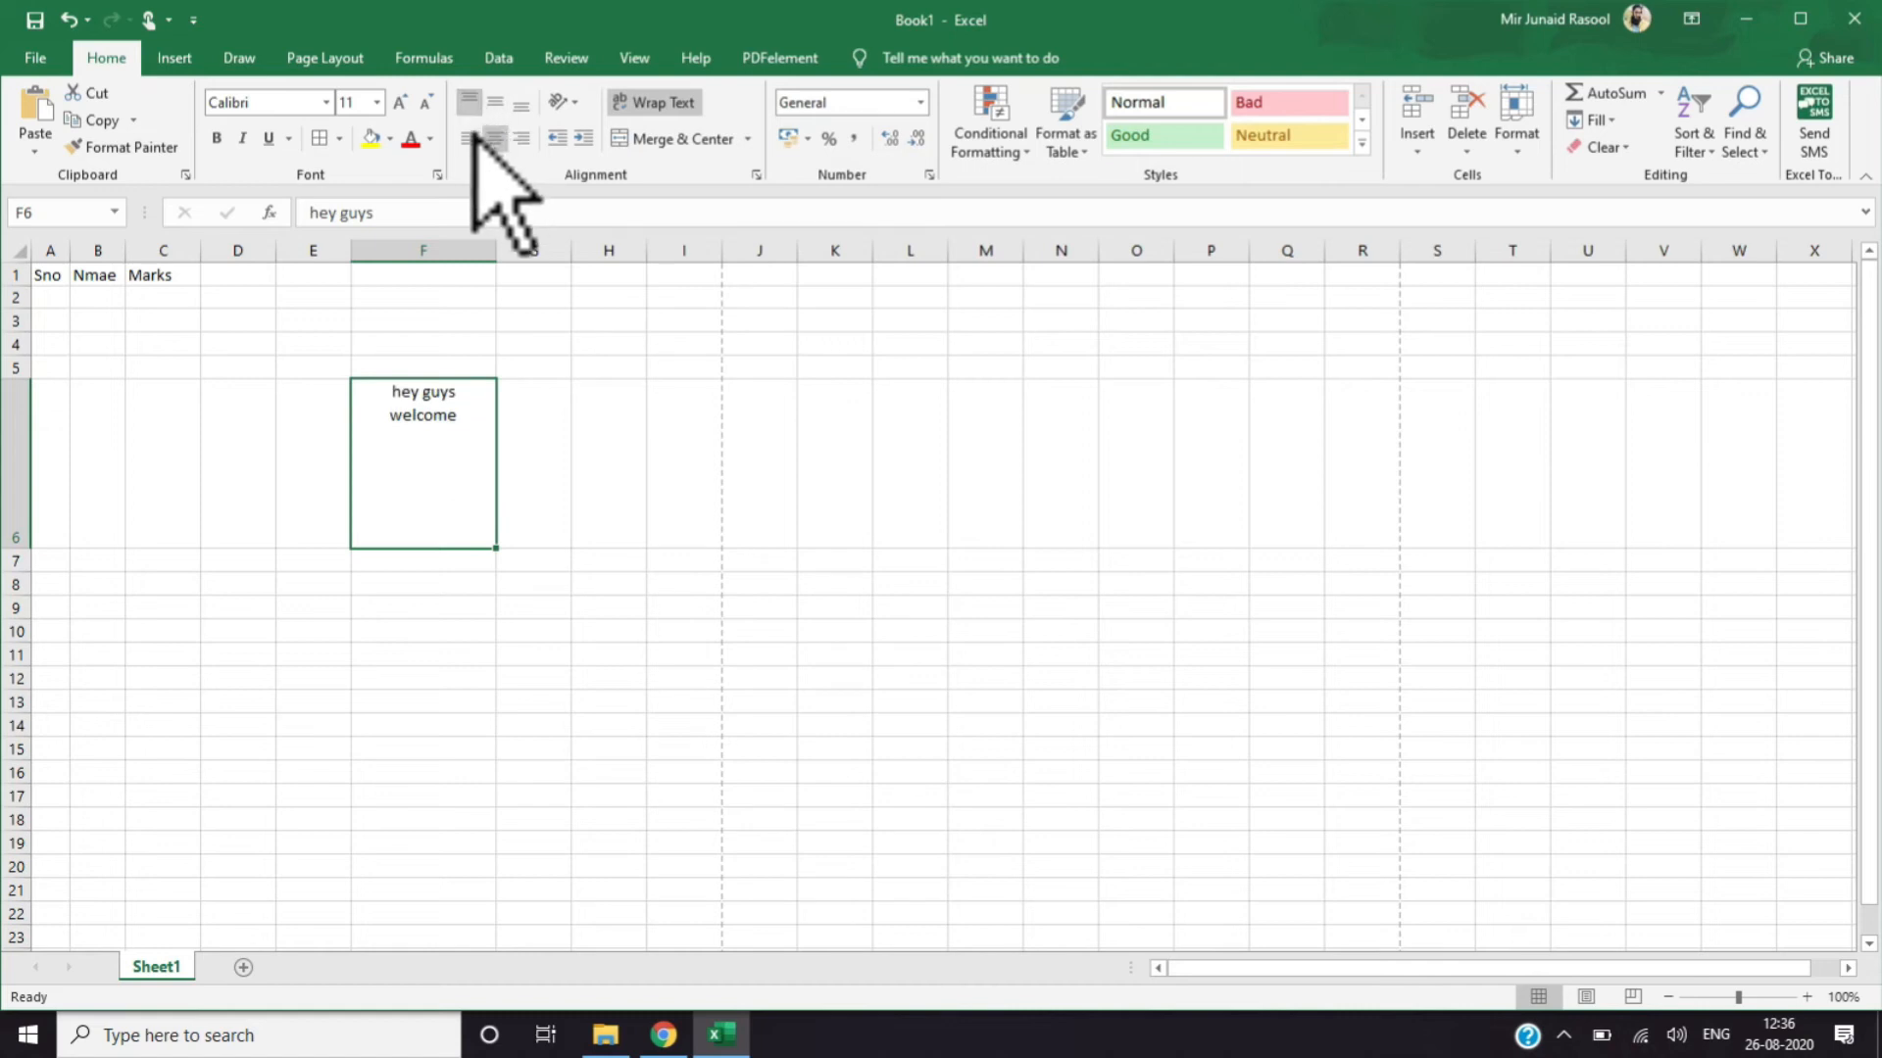
{"action": "left_click", "coordinate": [470, 138]}
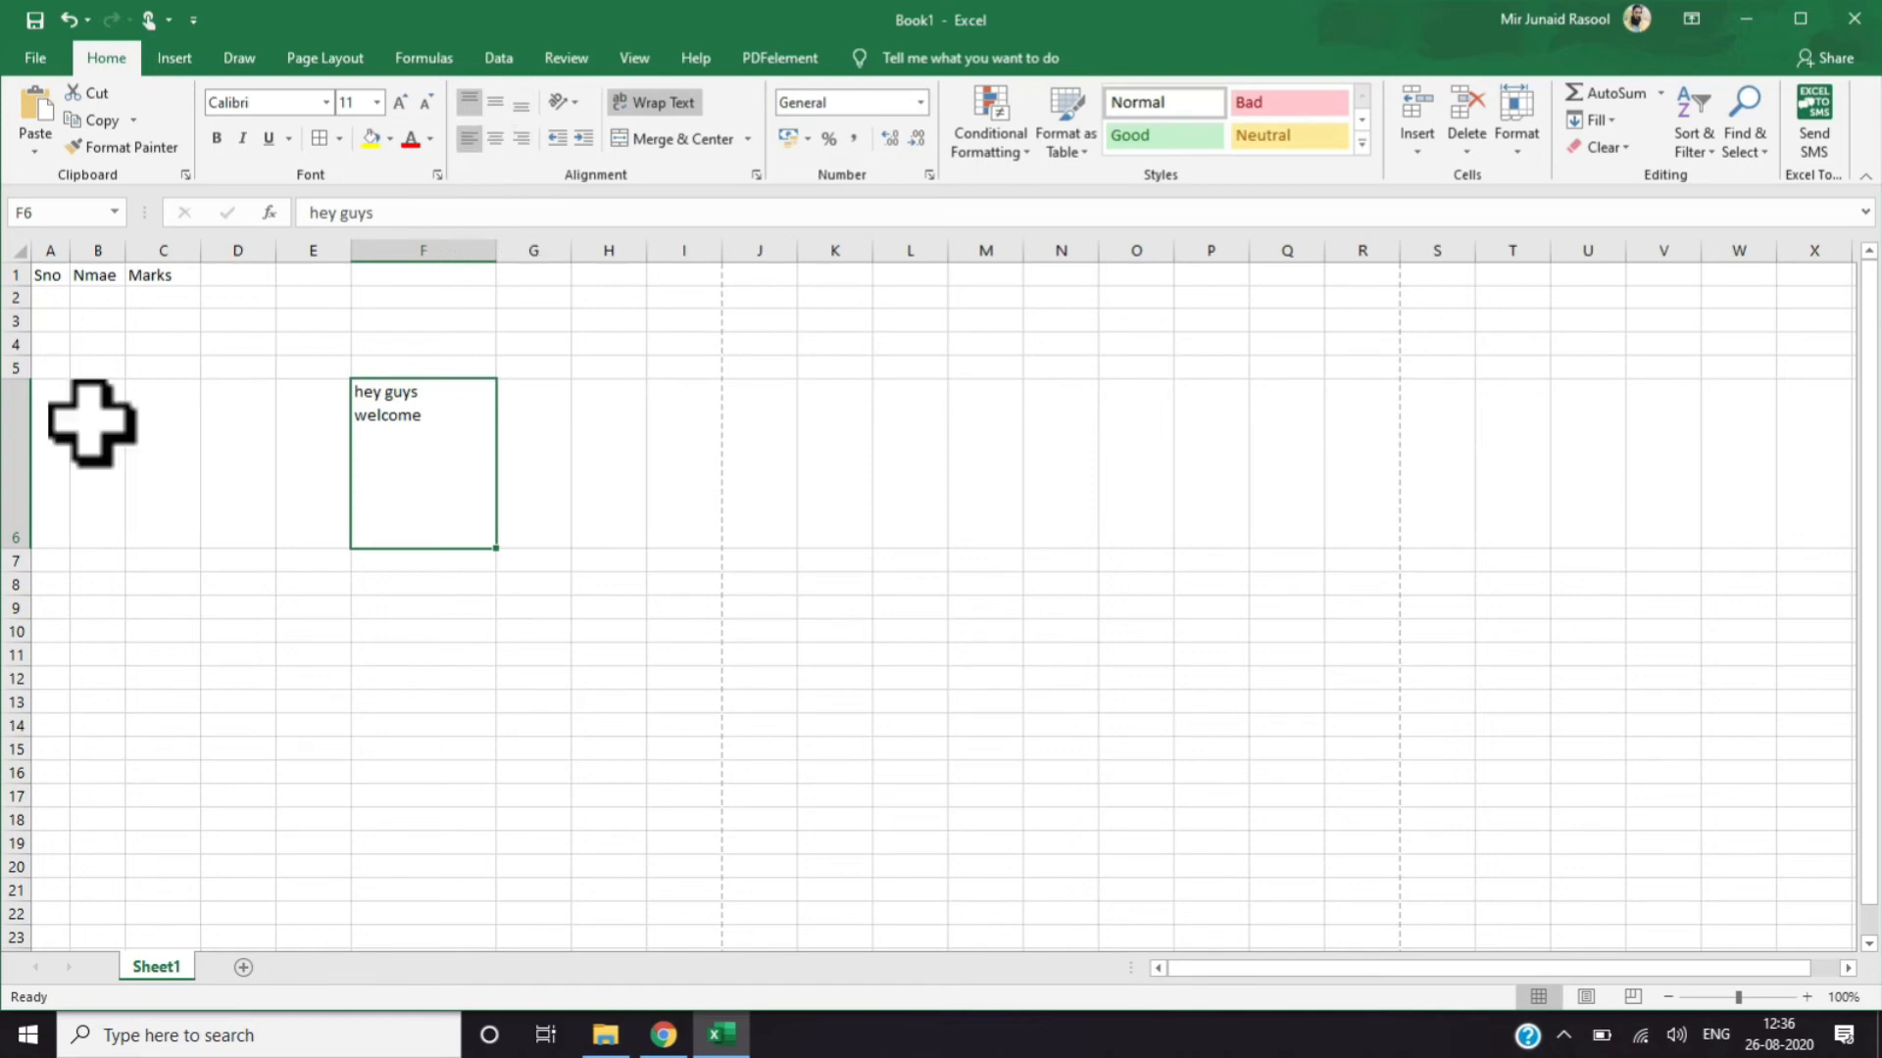
{"action": "left_click_drag", "start_coordinate": [20, 559], "coordinate": [20, 429]}
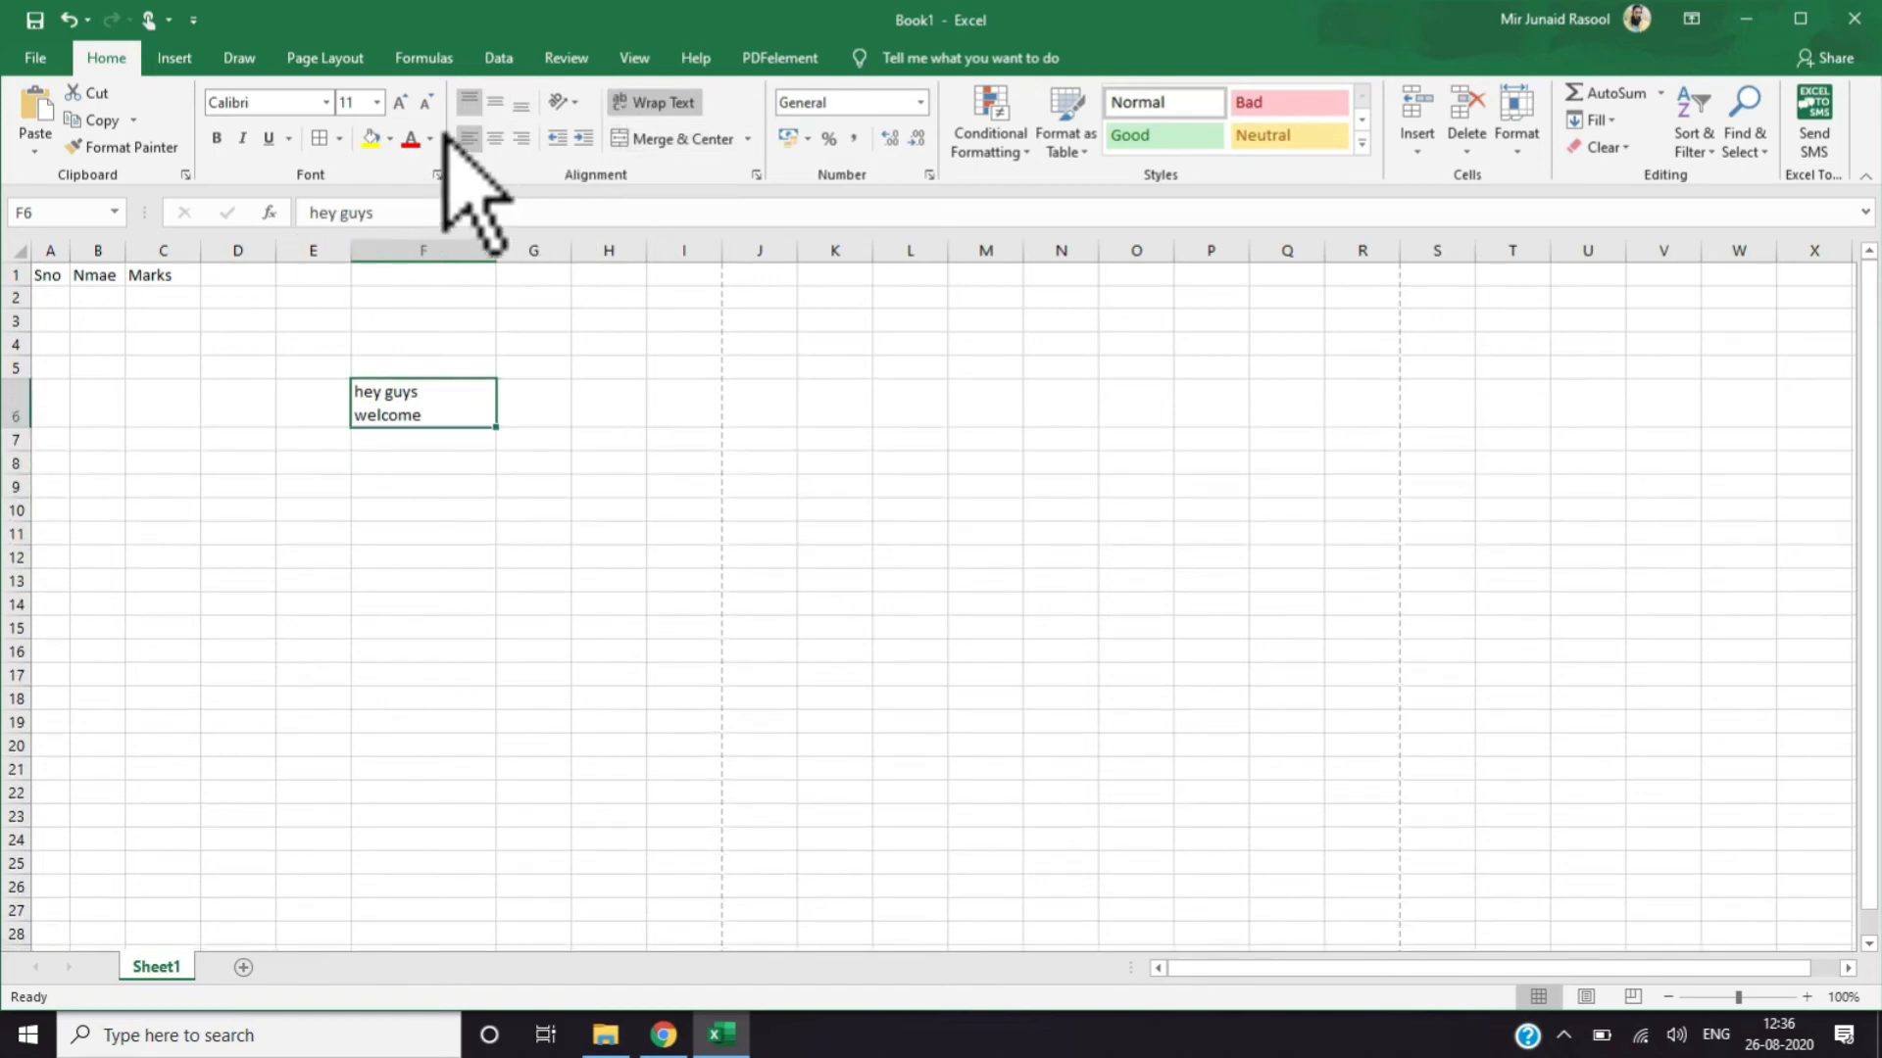
Rotate the text in cell F6 with the Angle Counterclockwise orientation
{"action": "left_click", "coordinate": [575, 102]}
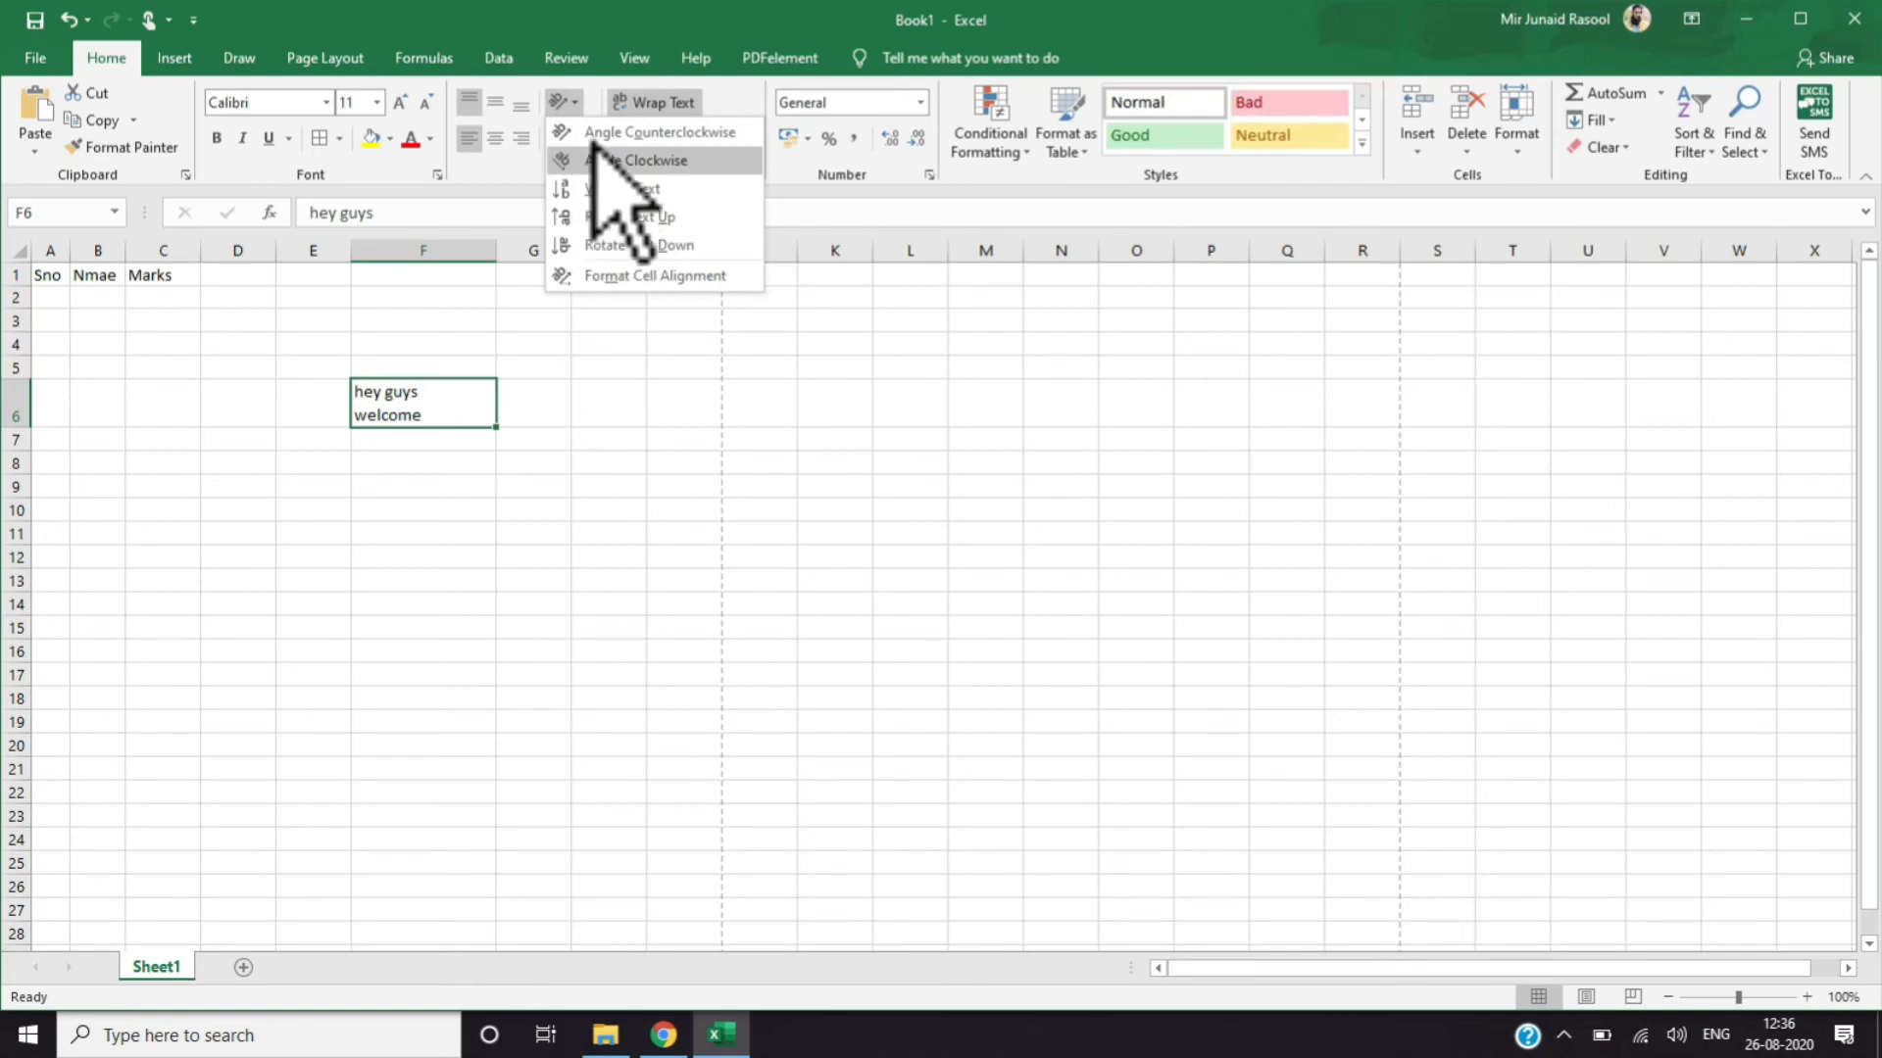
{"action": "left_click", "coordinate": [604, 132]}
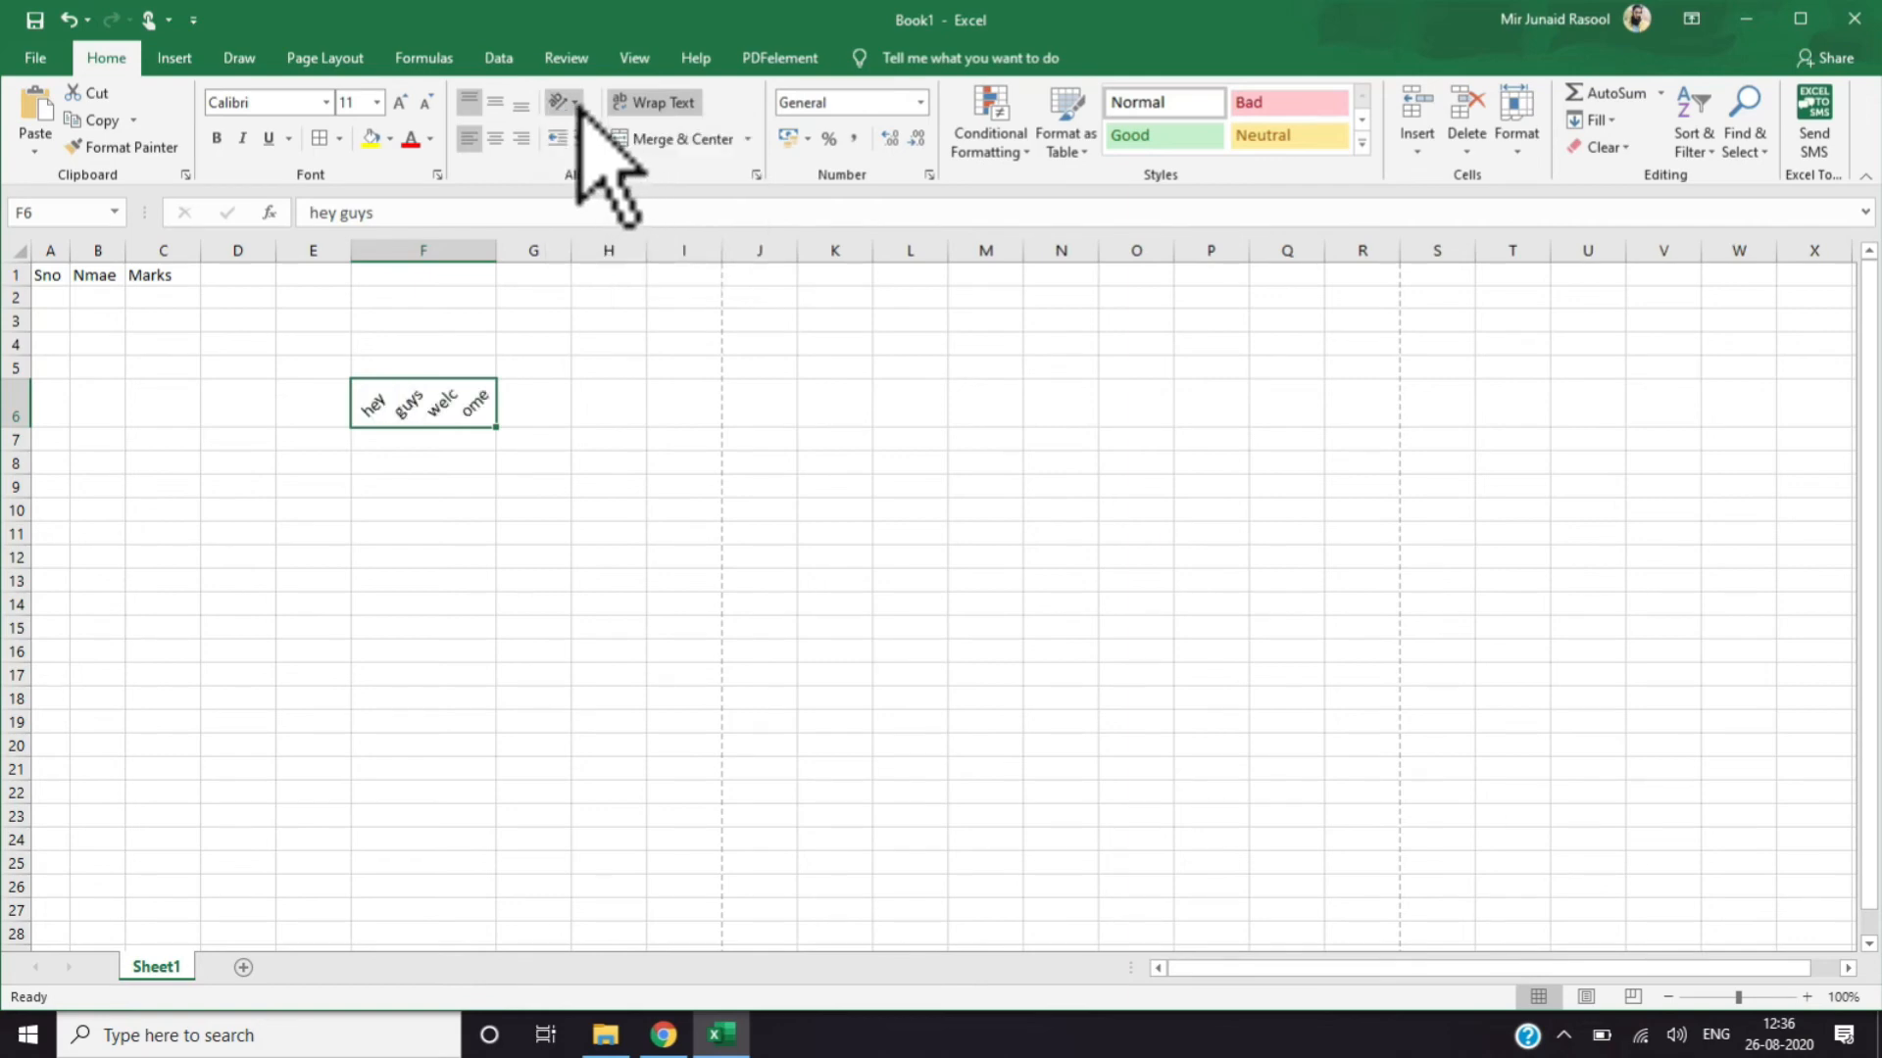
Try the Vertical Text and Rotate Text Down orientations on cell F6 and return the text to horizontal
{"action": "left_click", "coordinate": [575, 102]}
{"action": "key", "text": "Escape"}
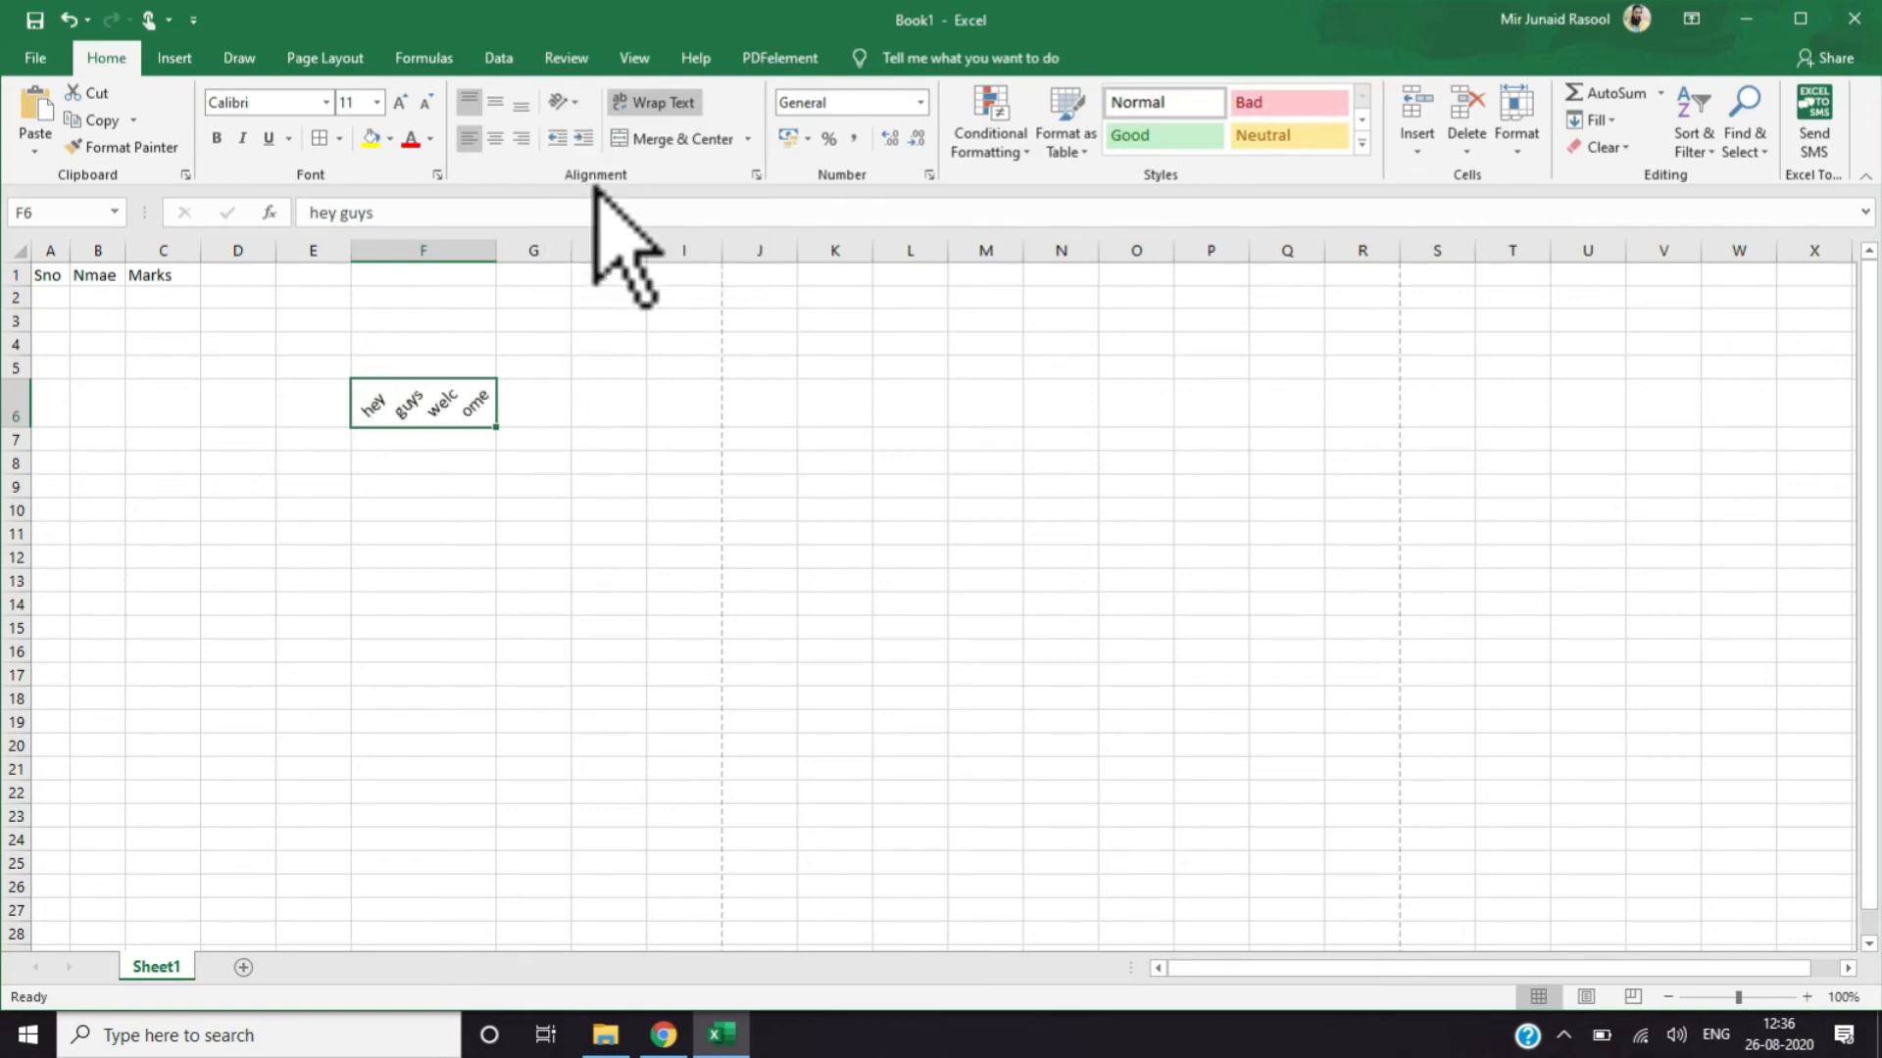
{"action": "left_click", "coordinate": [569, 102]}
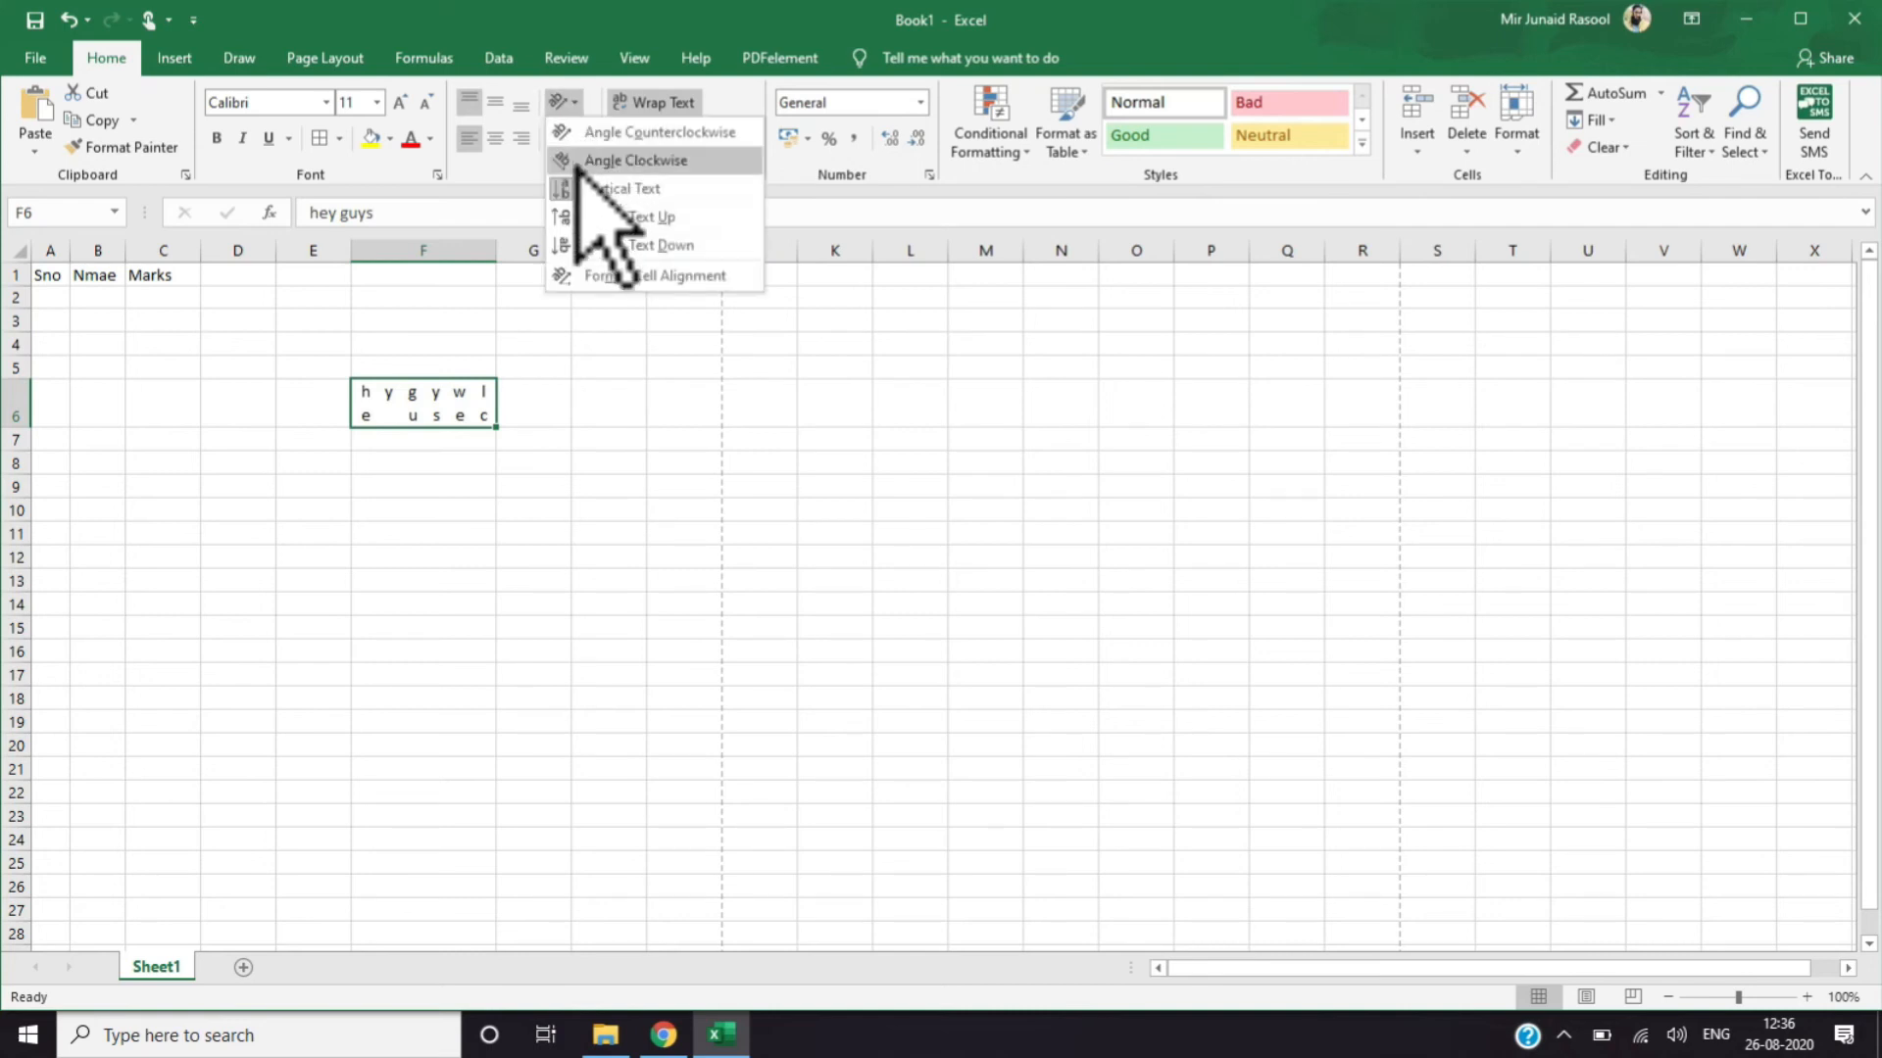
{"action": "left_click", "coordinate": [589, 245]}
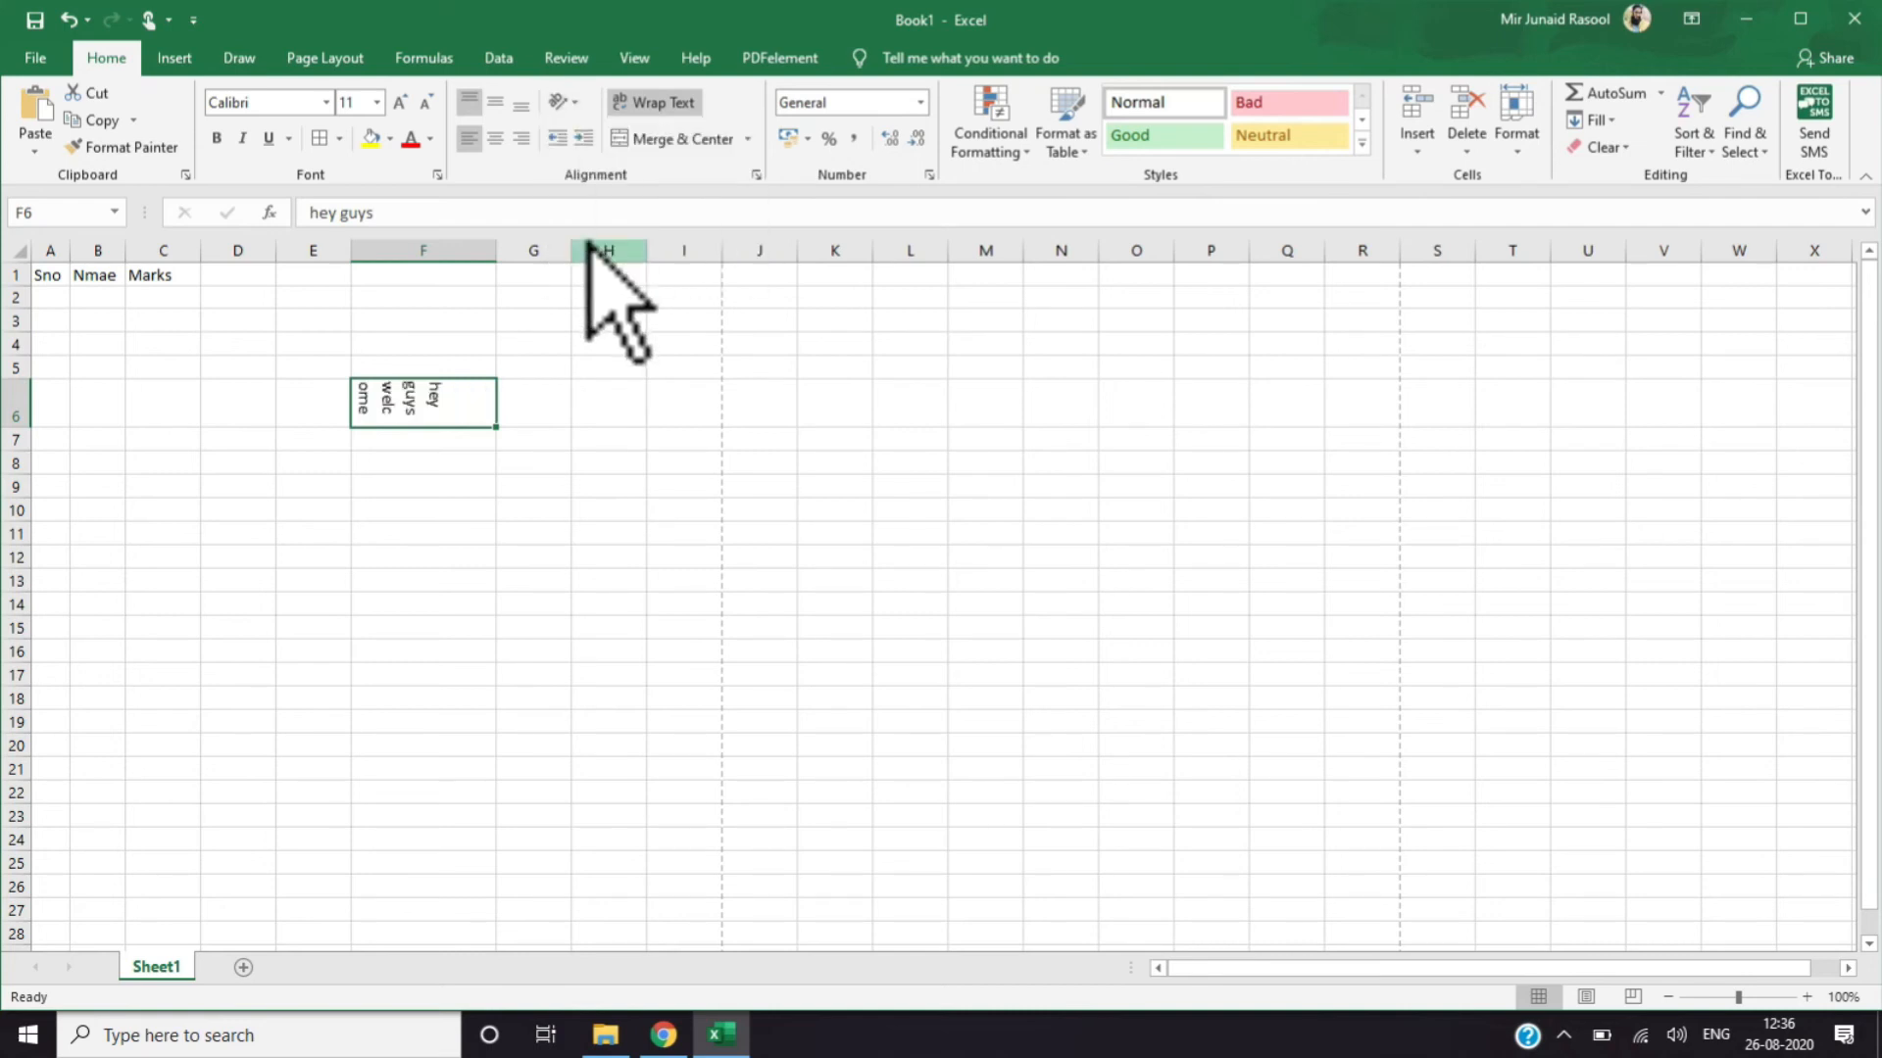
{"action": "left_click", "coordinate": [581, 99]}
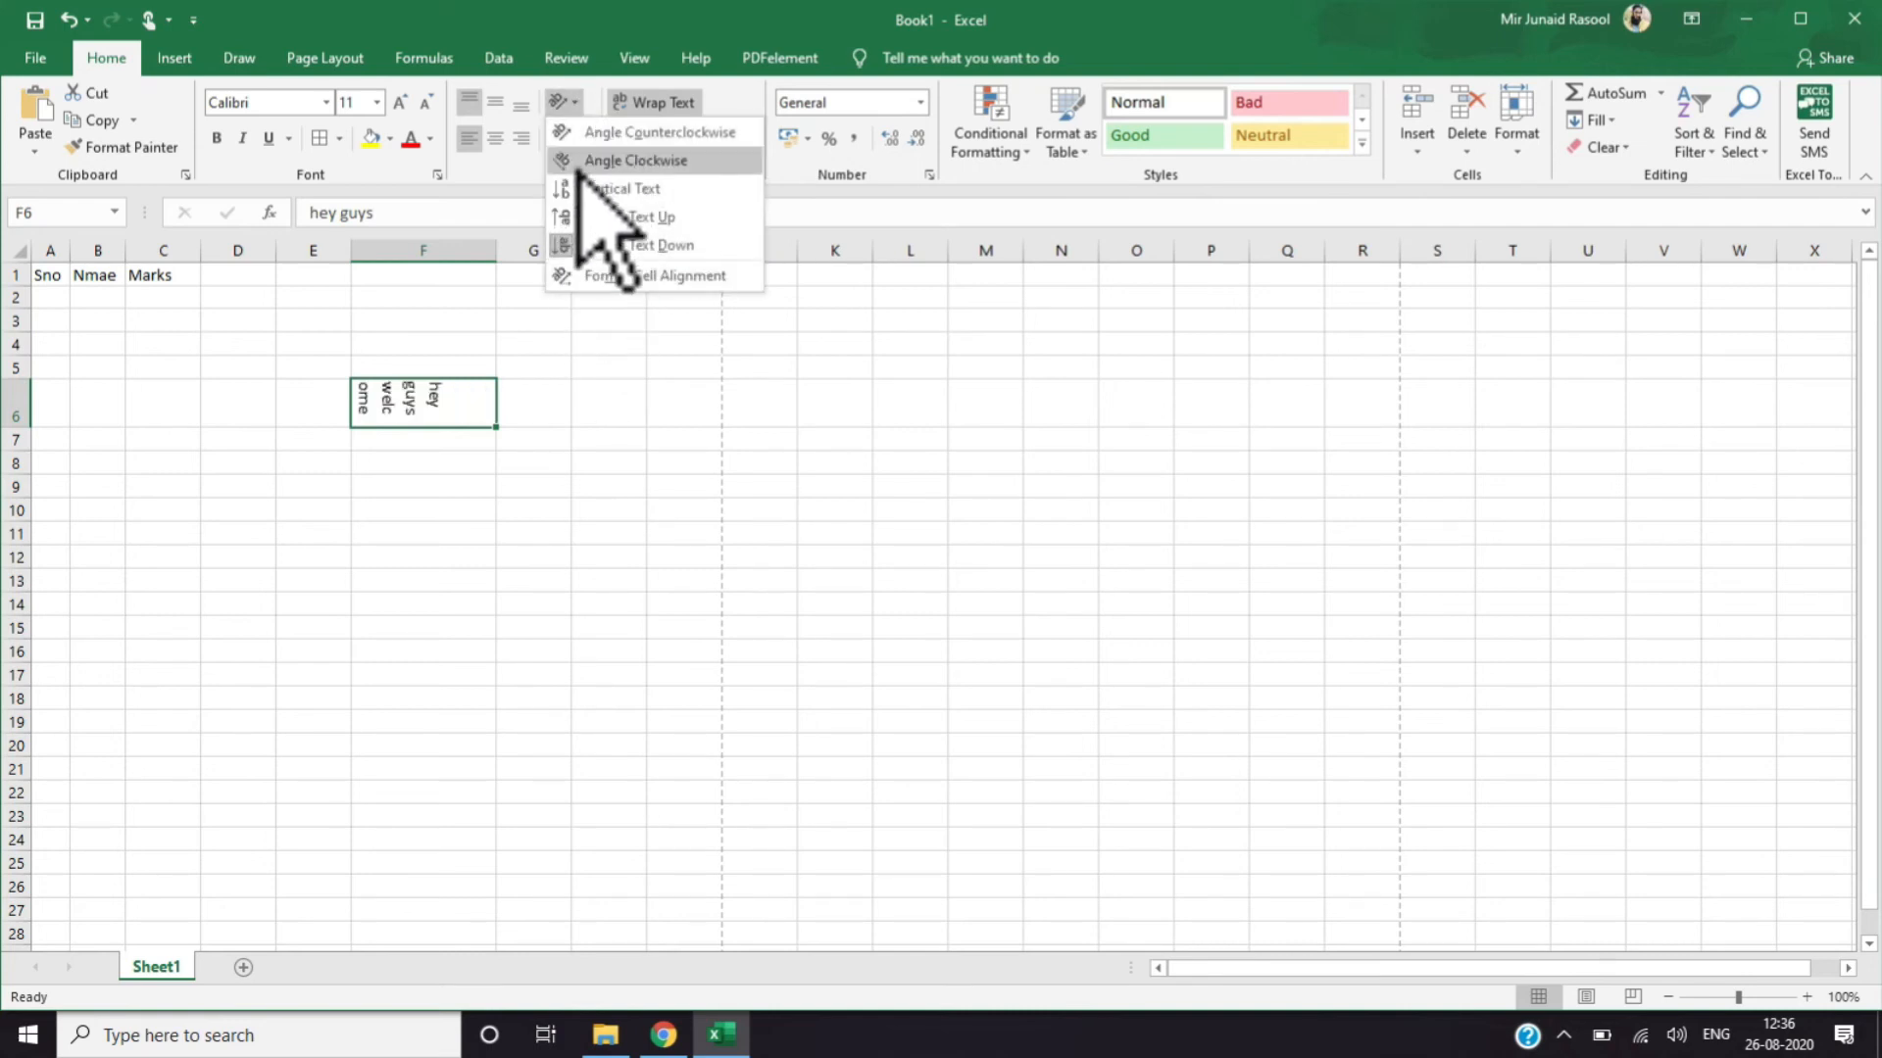
{"action": "left_click", "coordinate": [438, 410]}
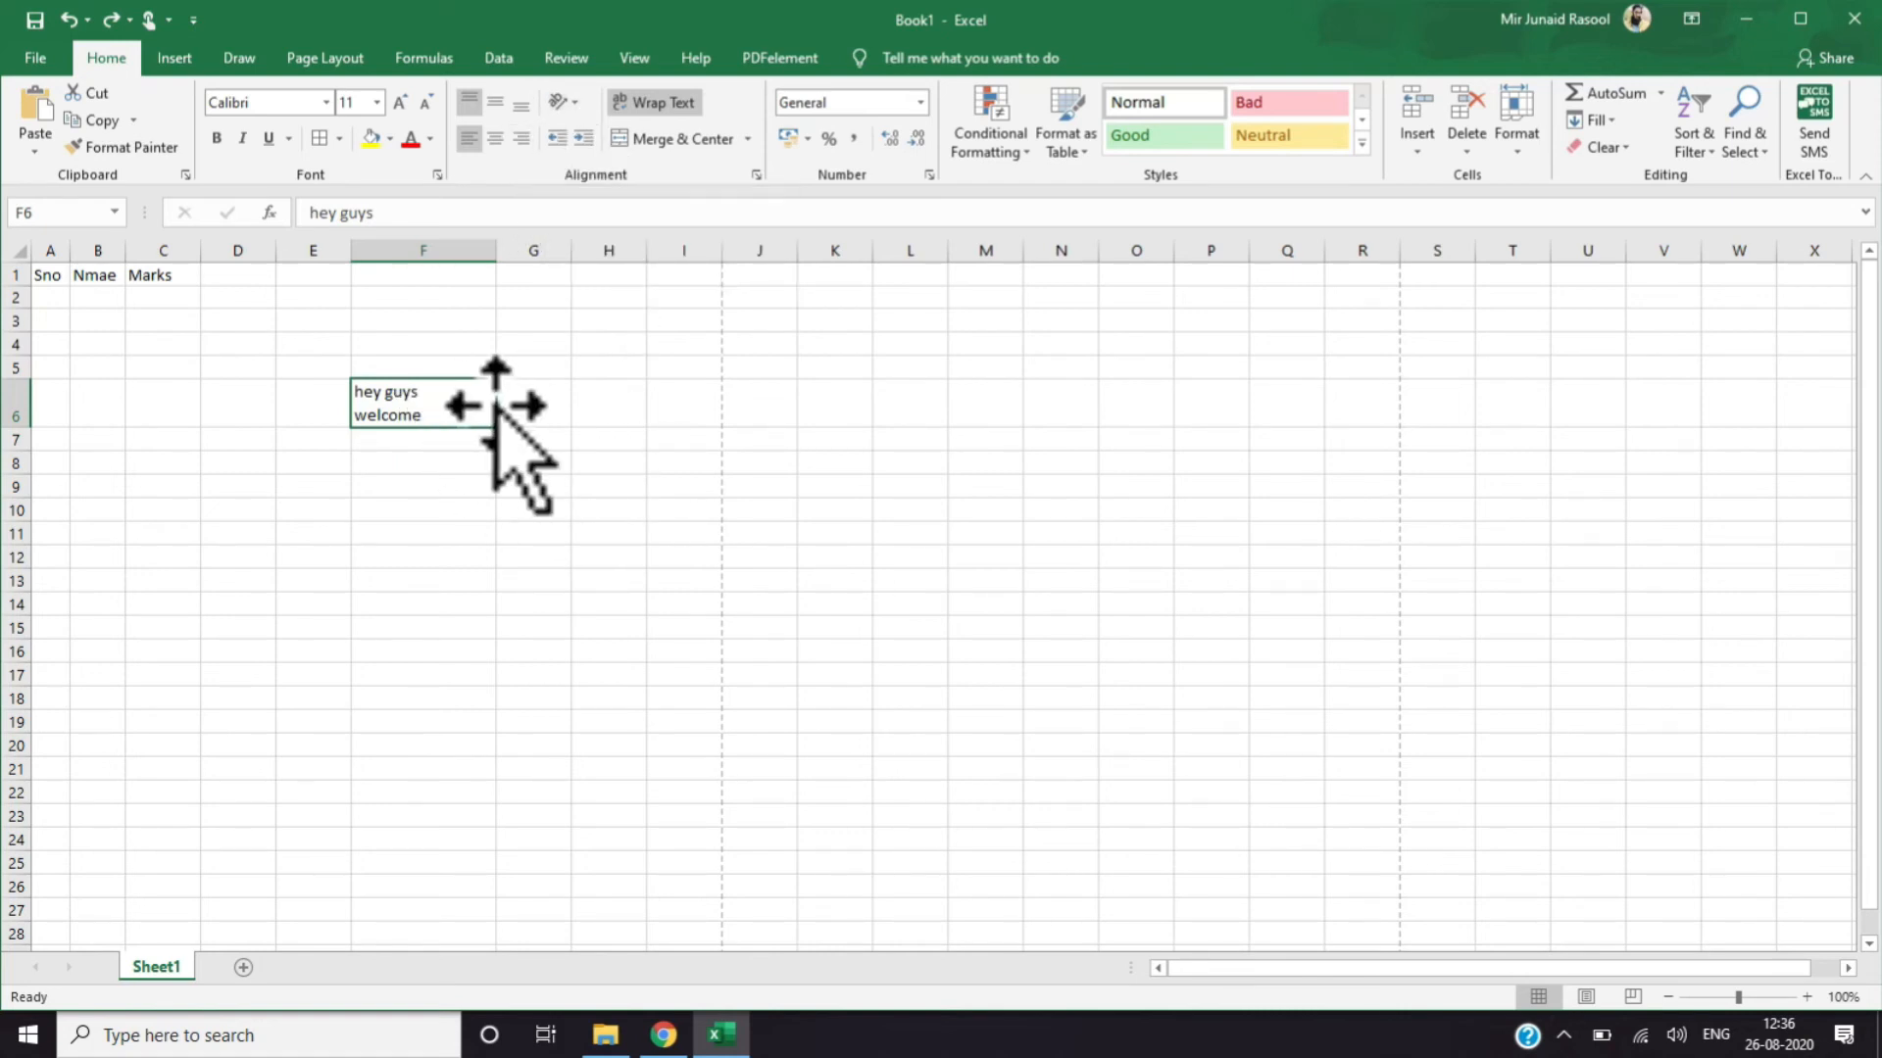
Turn off text wrapping in F6, narrow column F below the text's width, and test how the overflow behaves when G6 is edited
{"action": "left_click", "coordinate": [639, 104]}
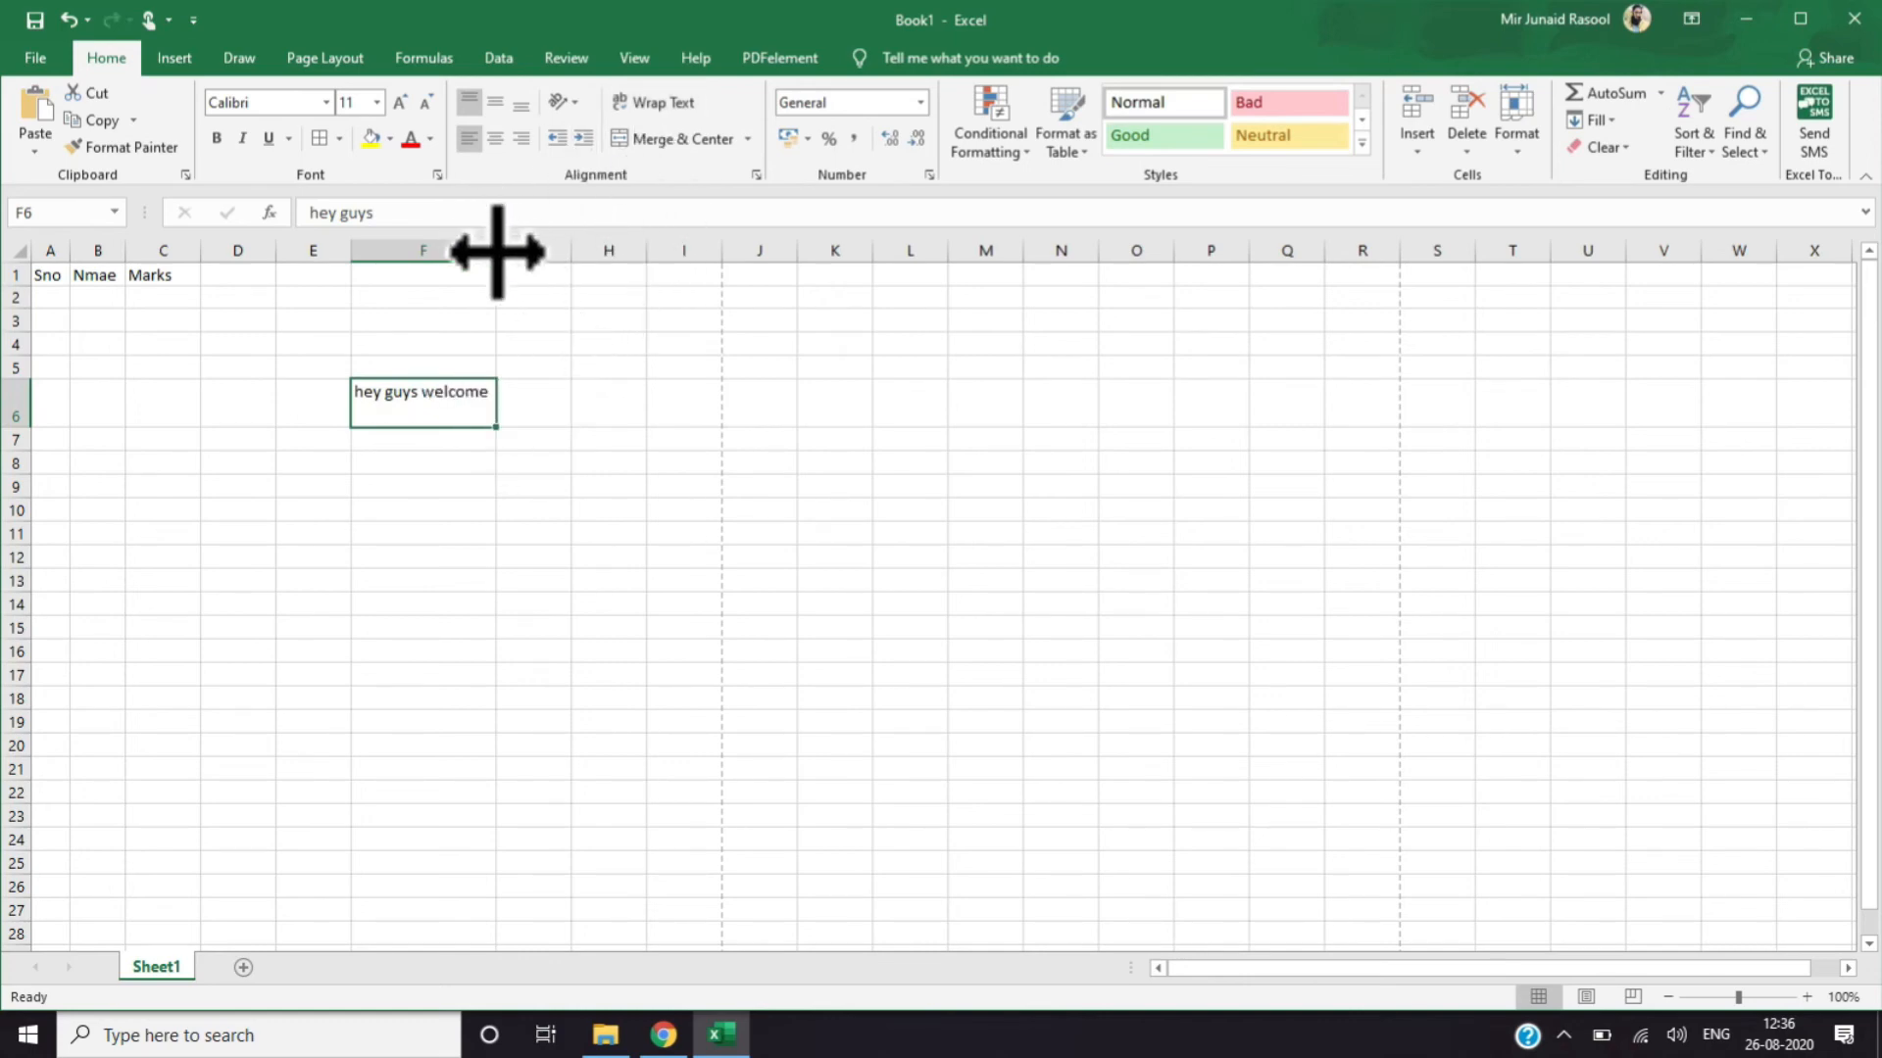
{"action": "left_click_drag", "start_coordinate": [497, 255], "coordinate": [453, 260]}
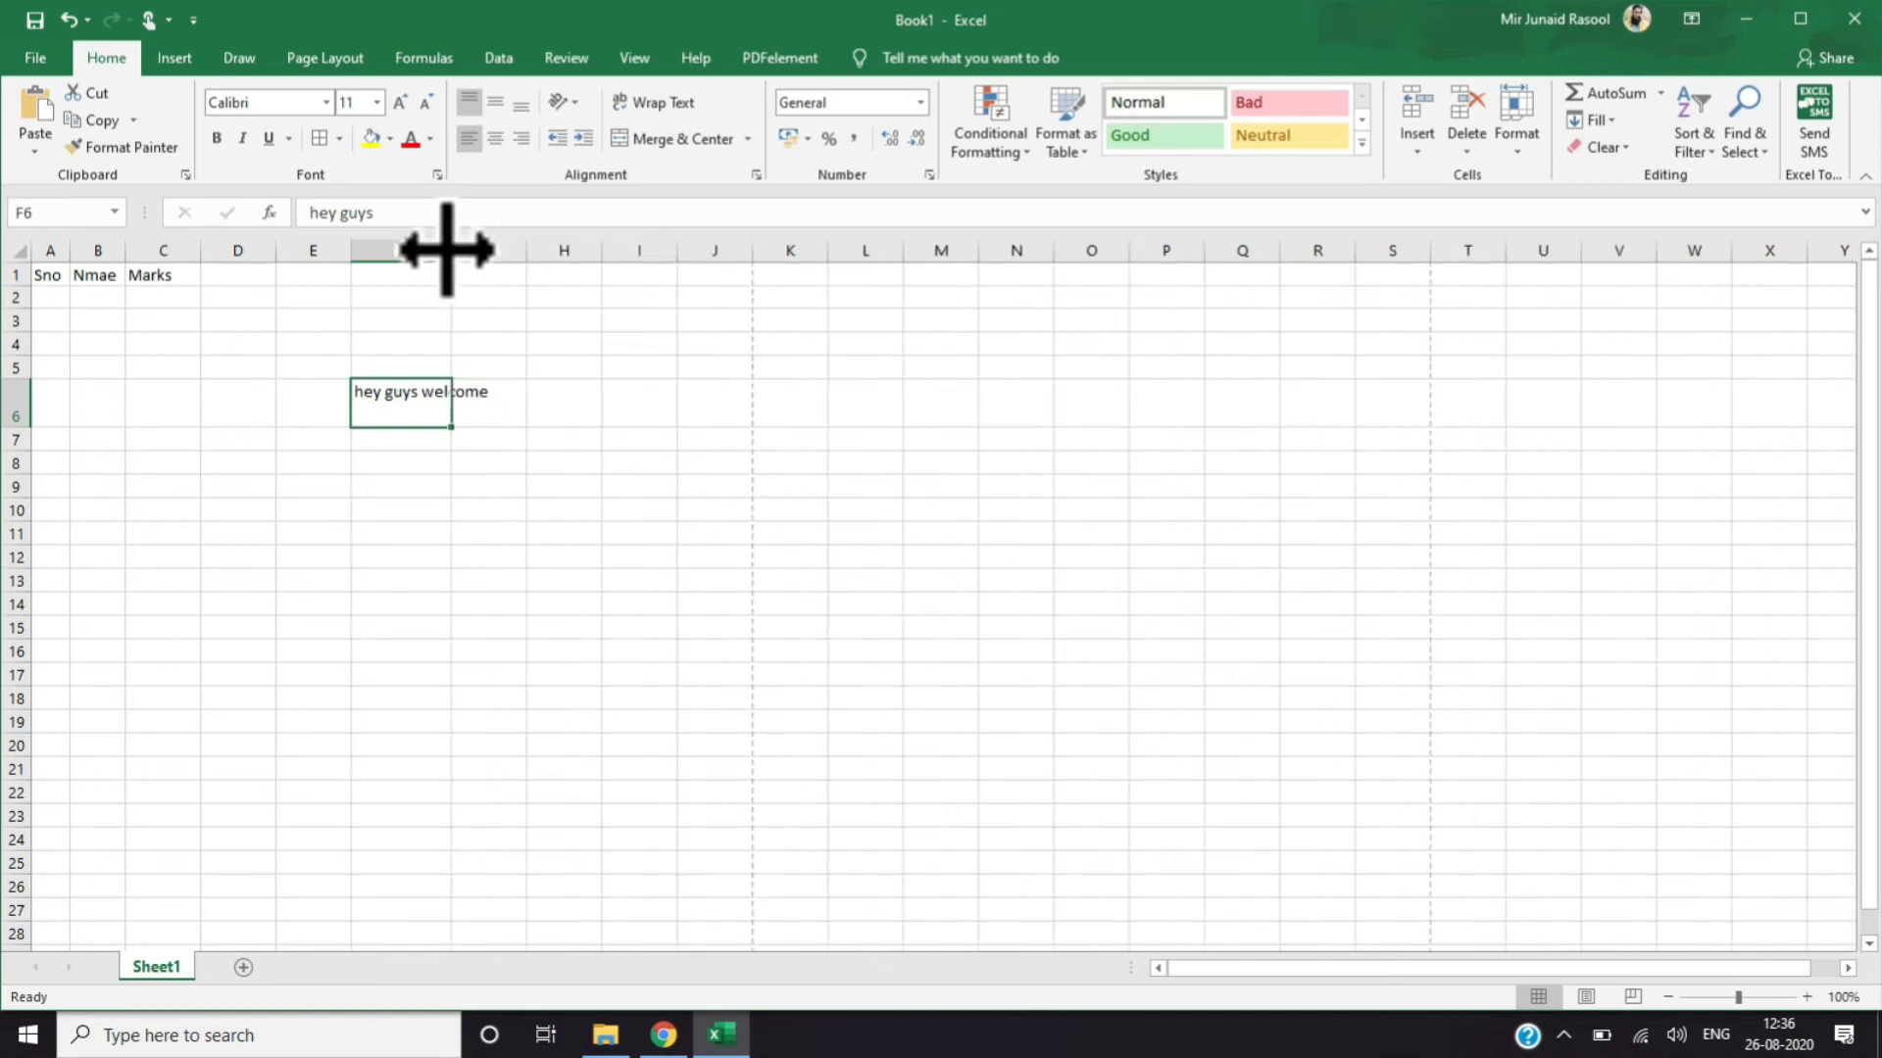
{"action": "left_click", "coordinate": [472, 559]}
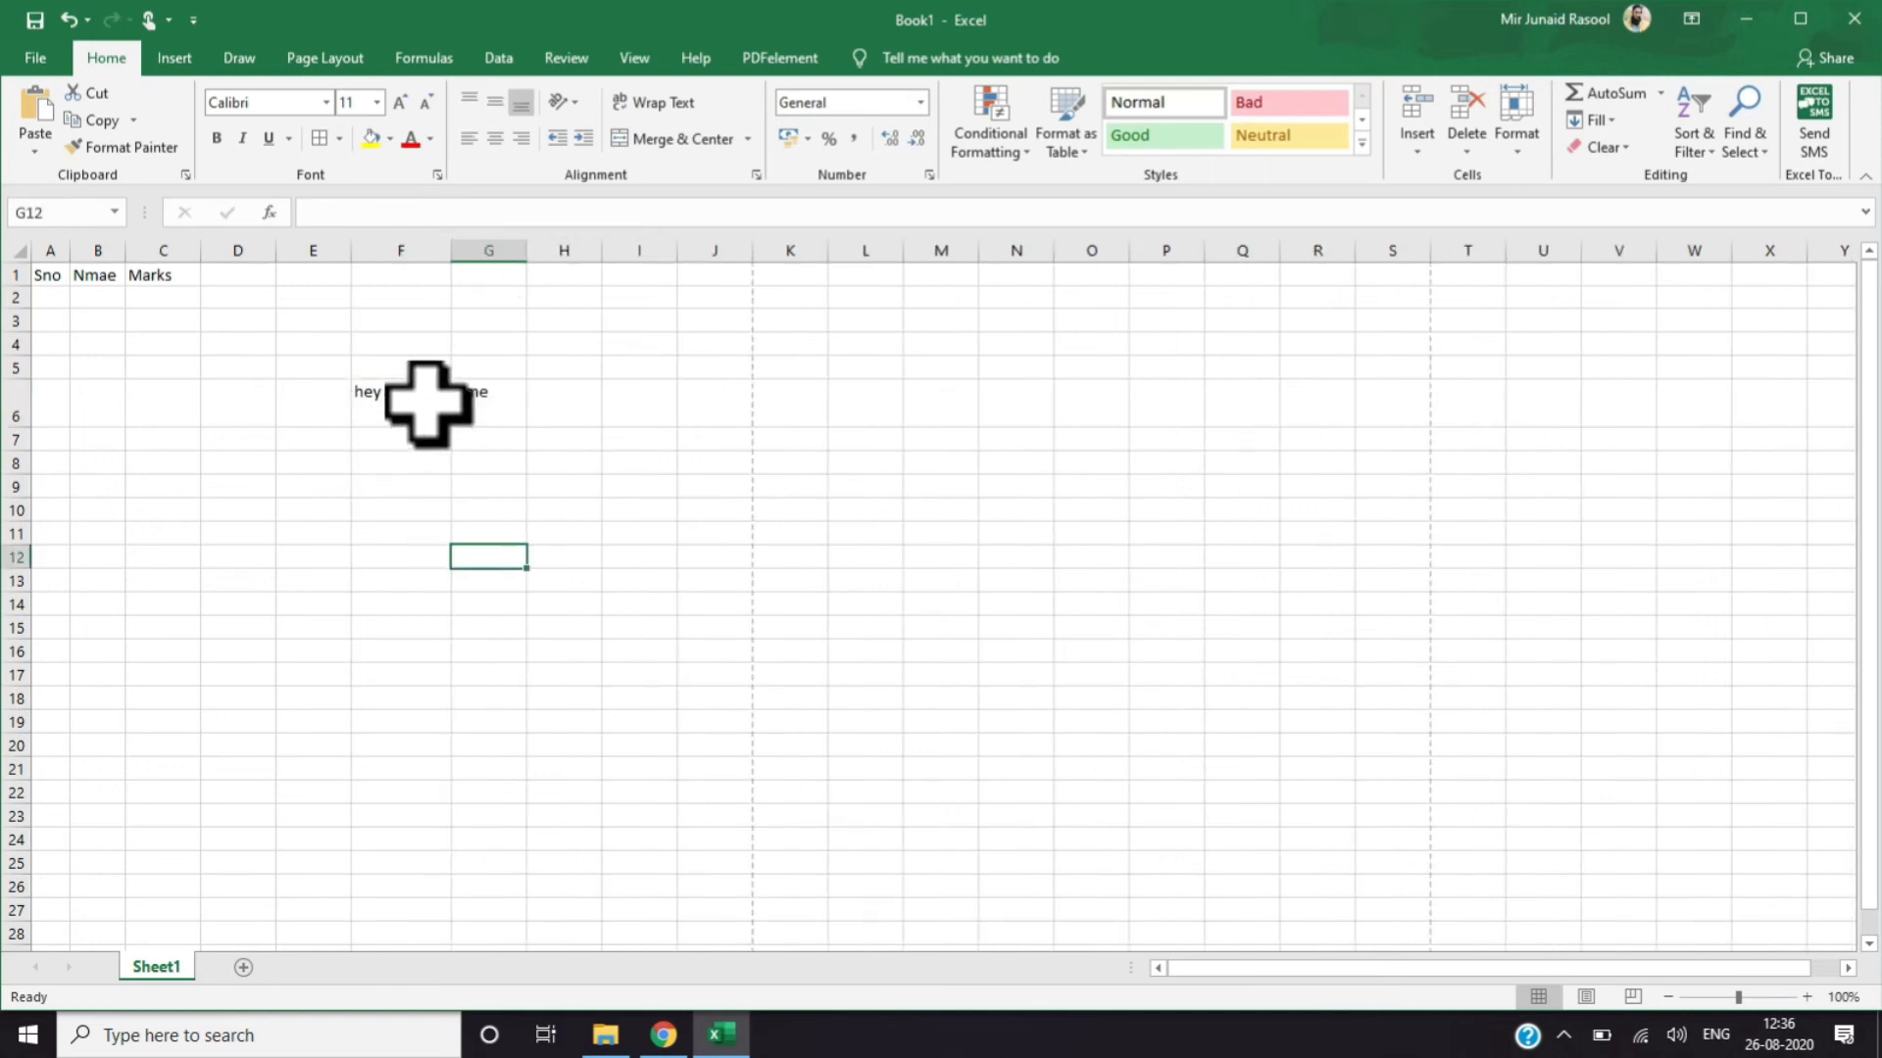
{"action": "left_click_drag", "start_coordinate": [17, 425], "coordinate": [18, 418]}
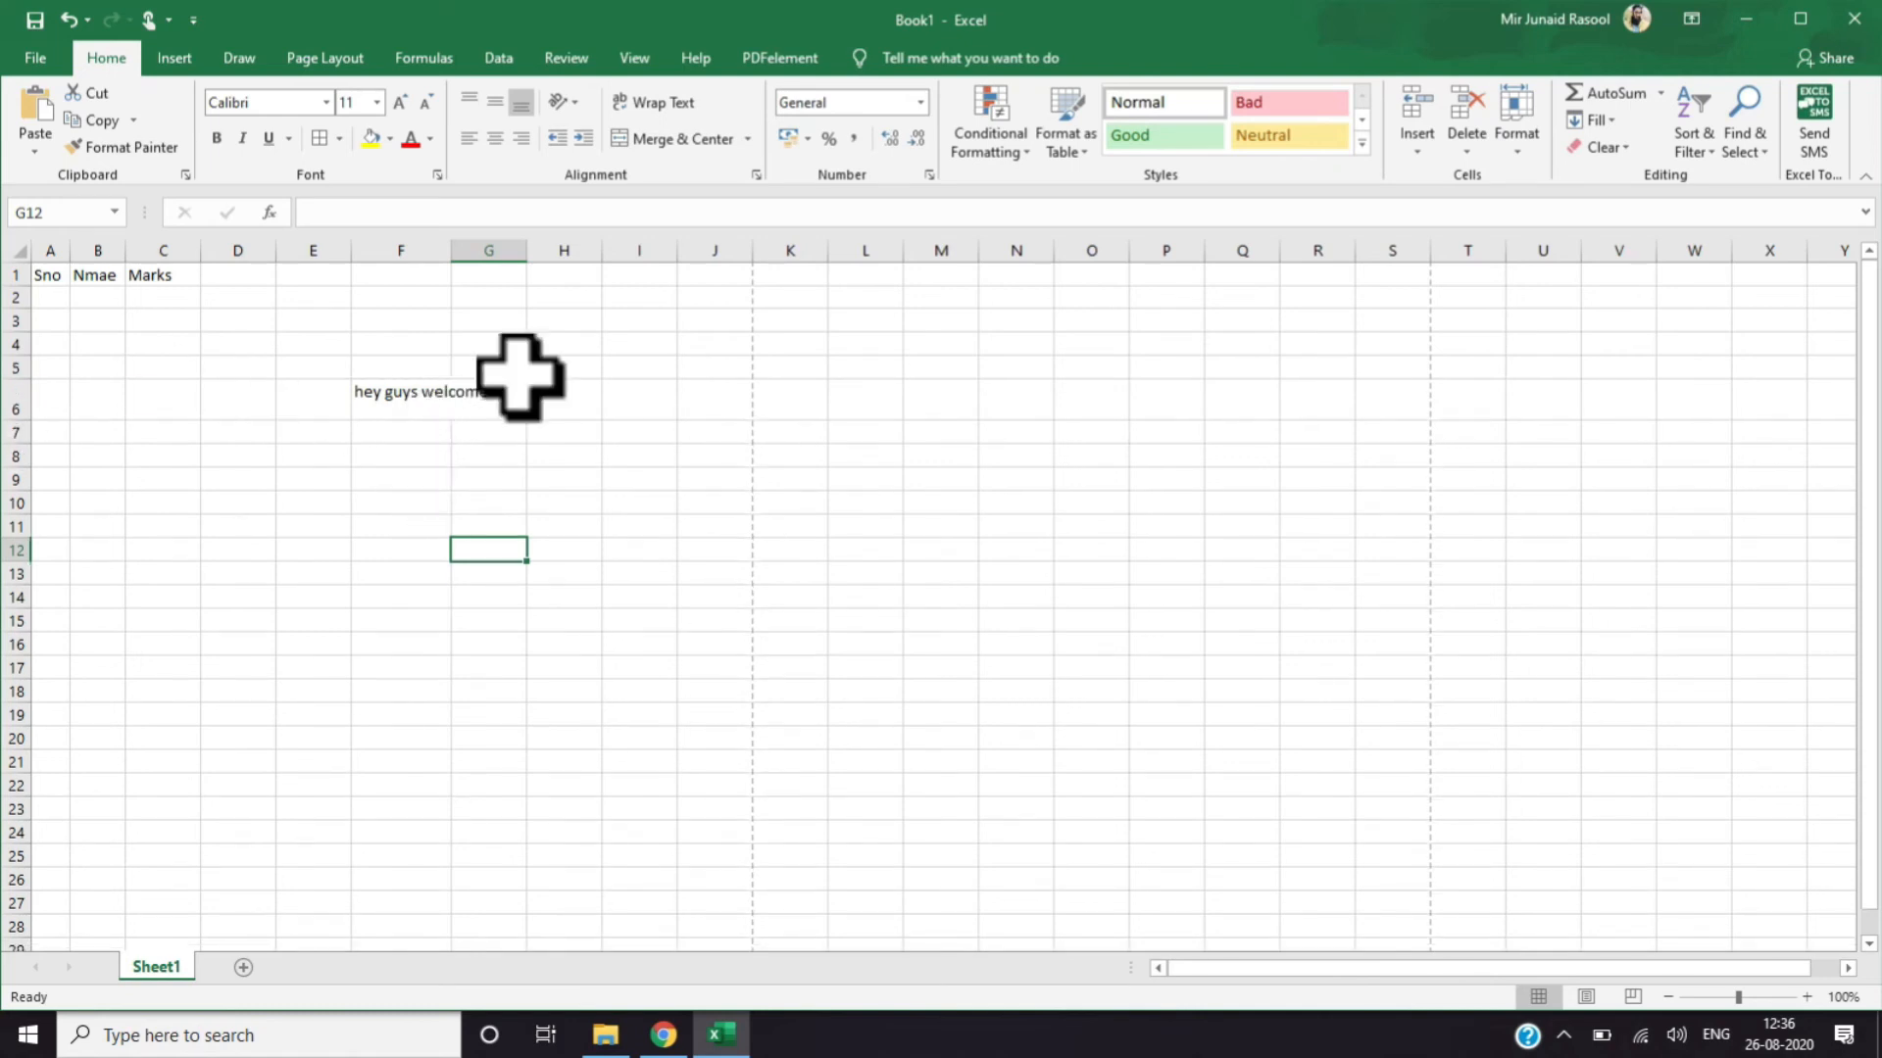
{"action": "double_click", "coordinate": [497, 412]}
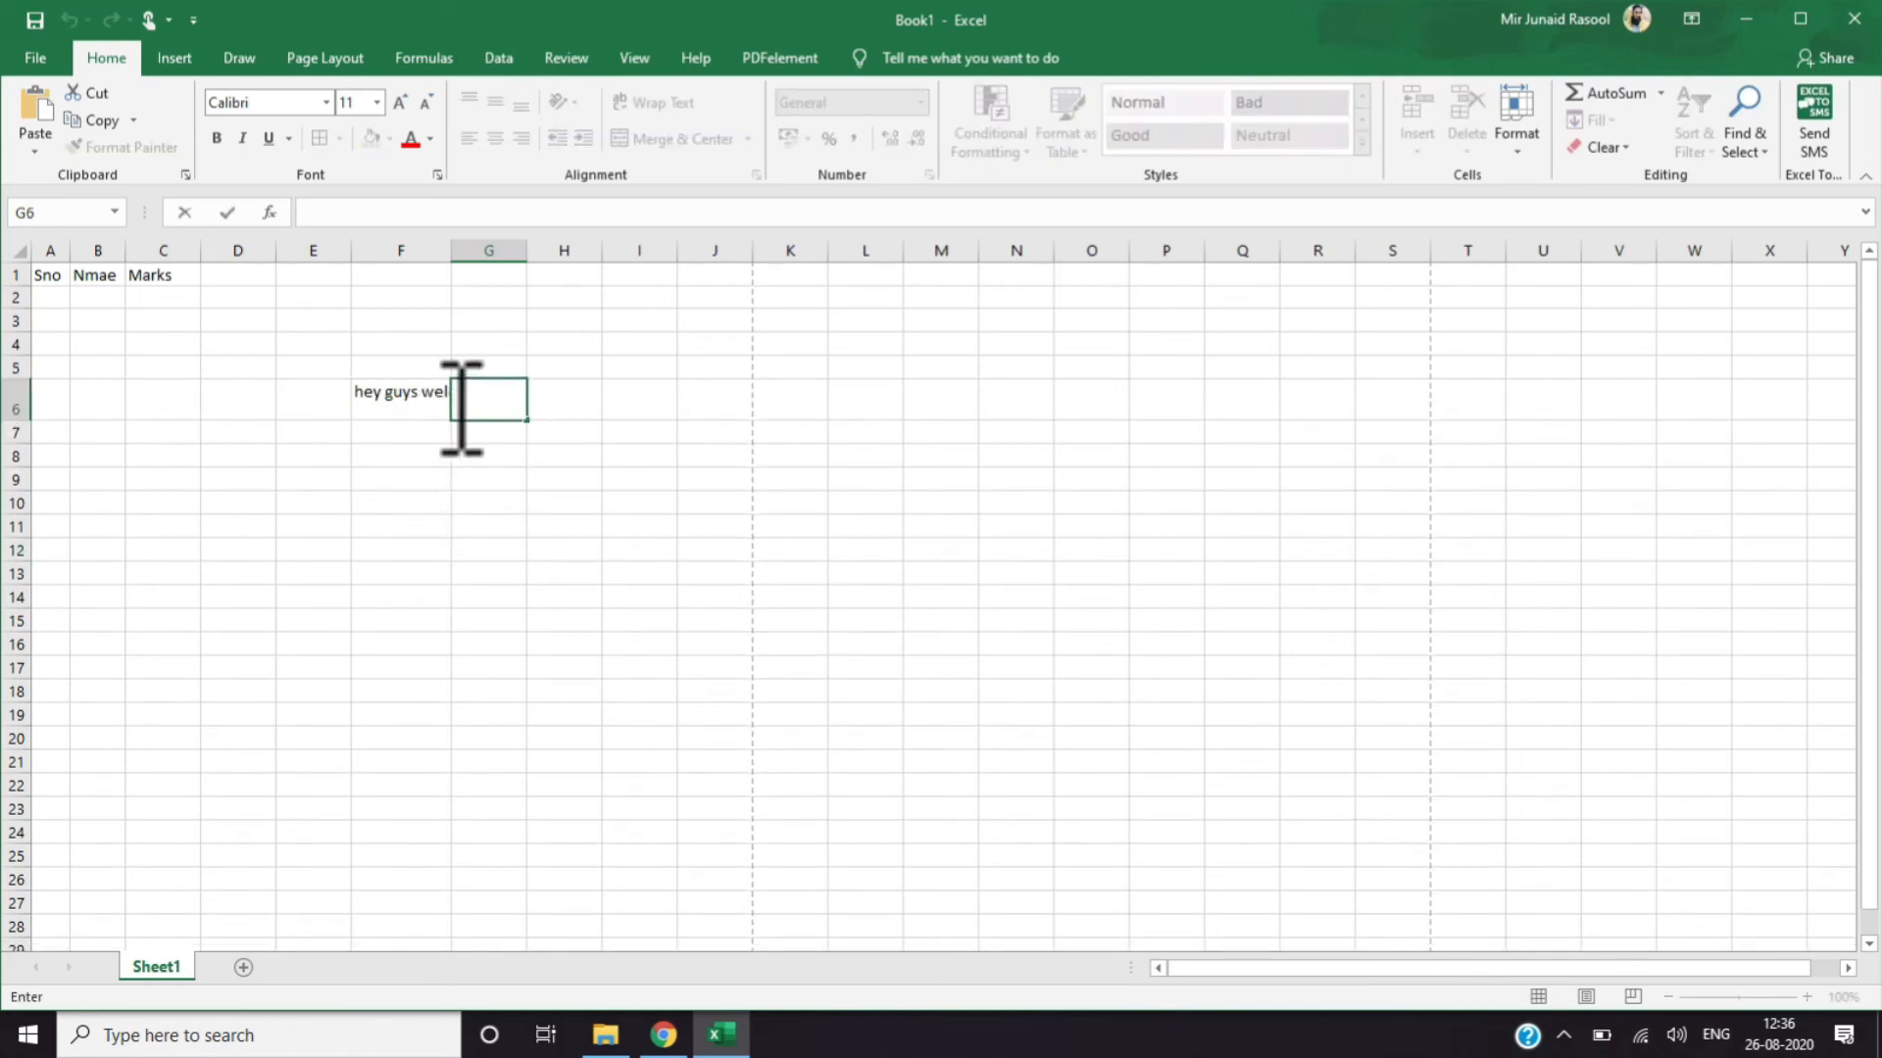
{"action": "left_click", "coordinate": [412, 477]}
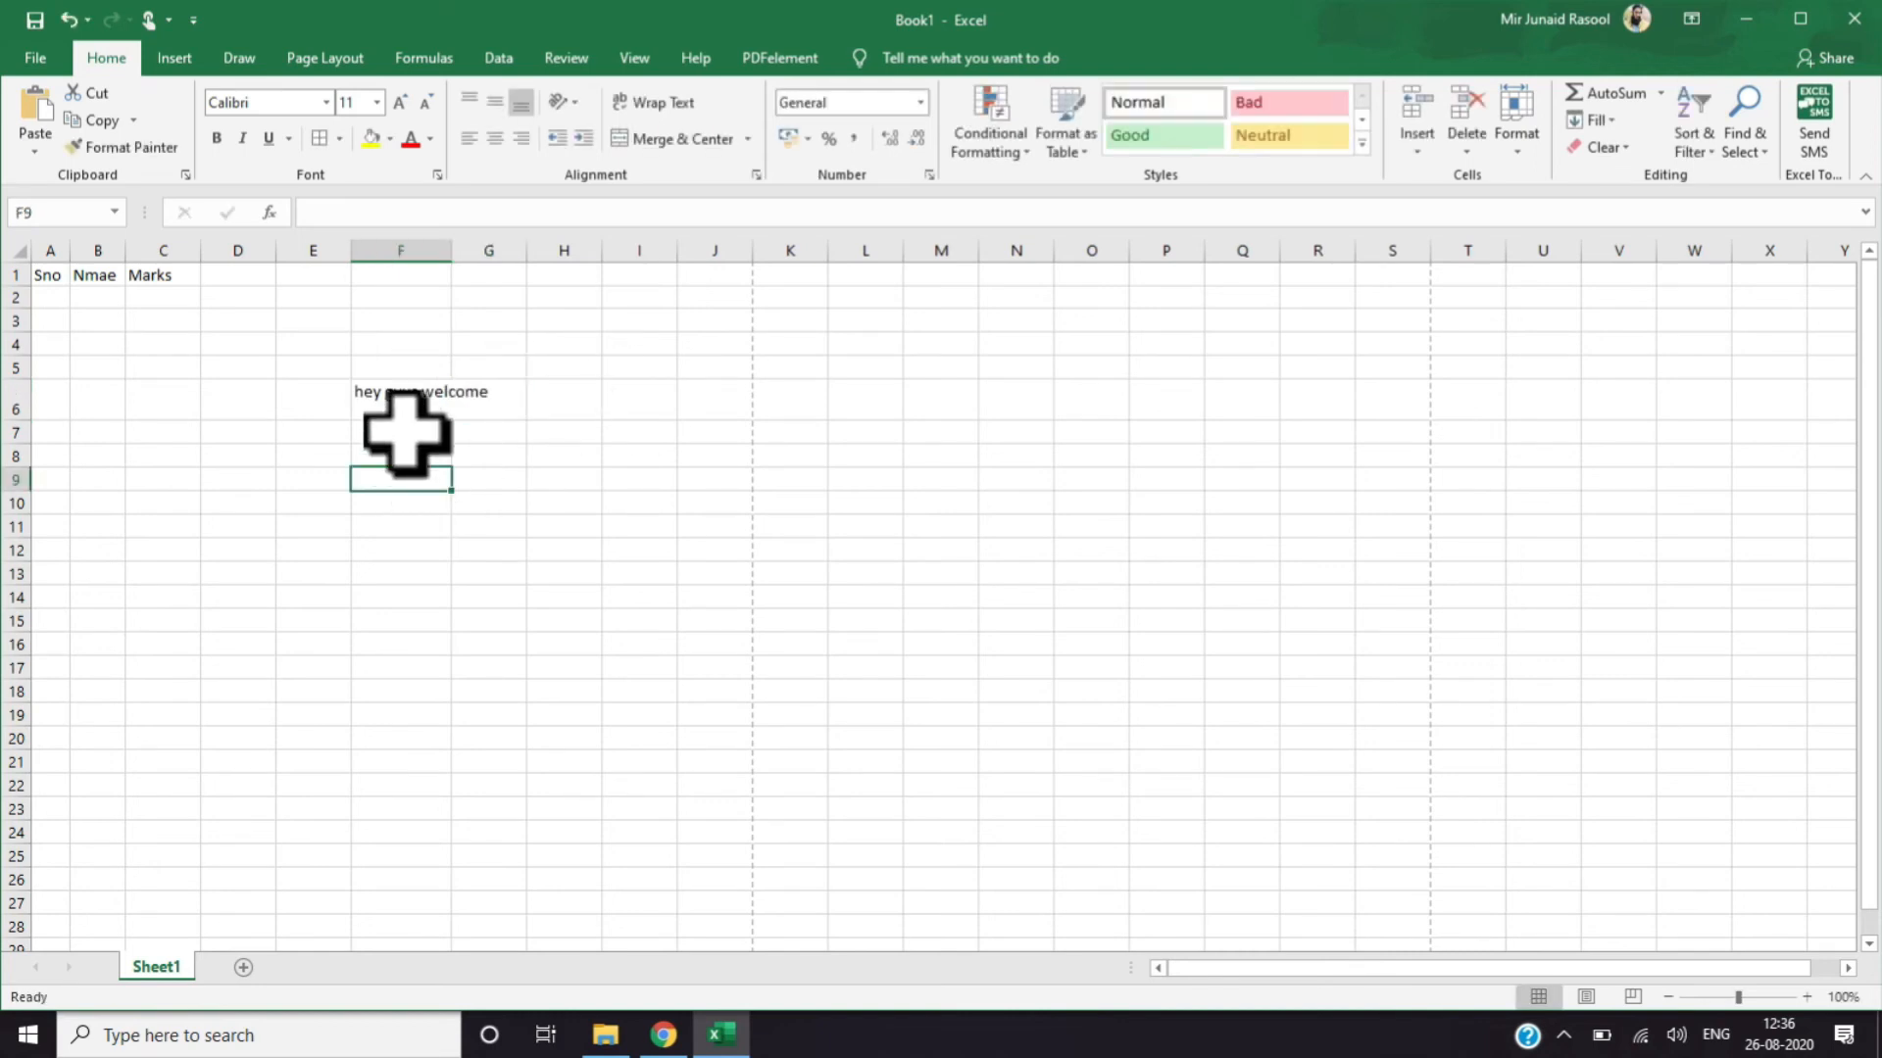
Wrap the text in cell F6 and adjust row 6's height to fit both lines
{"action": "left_click", "coordinate": [401, 410]}
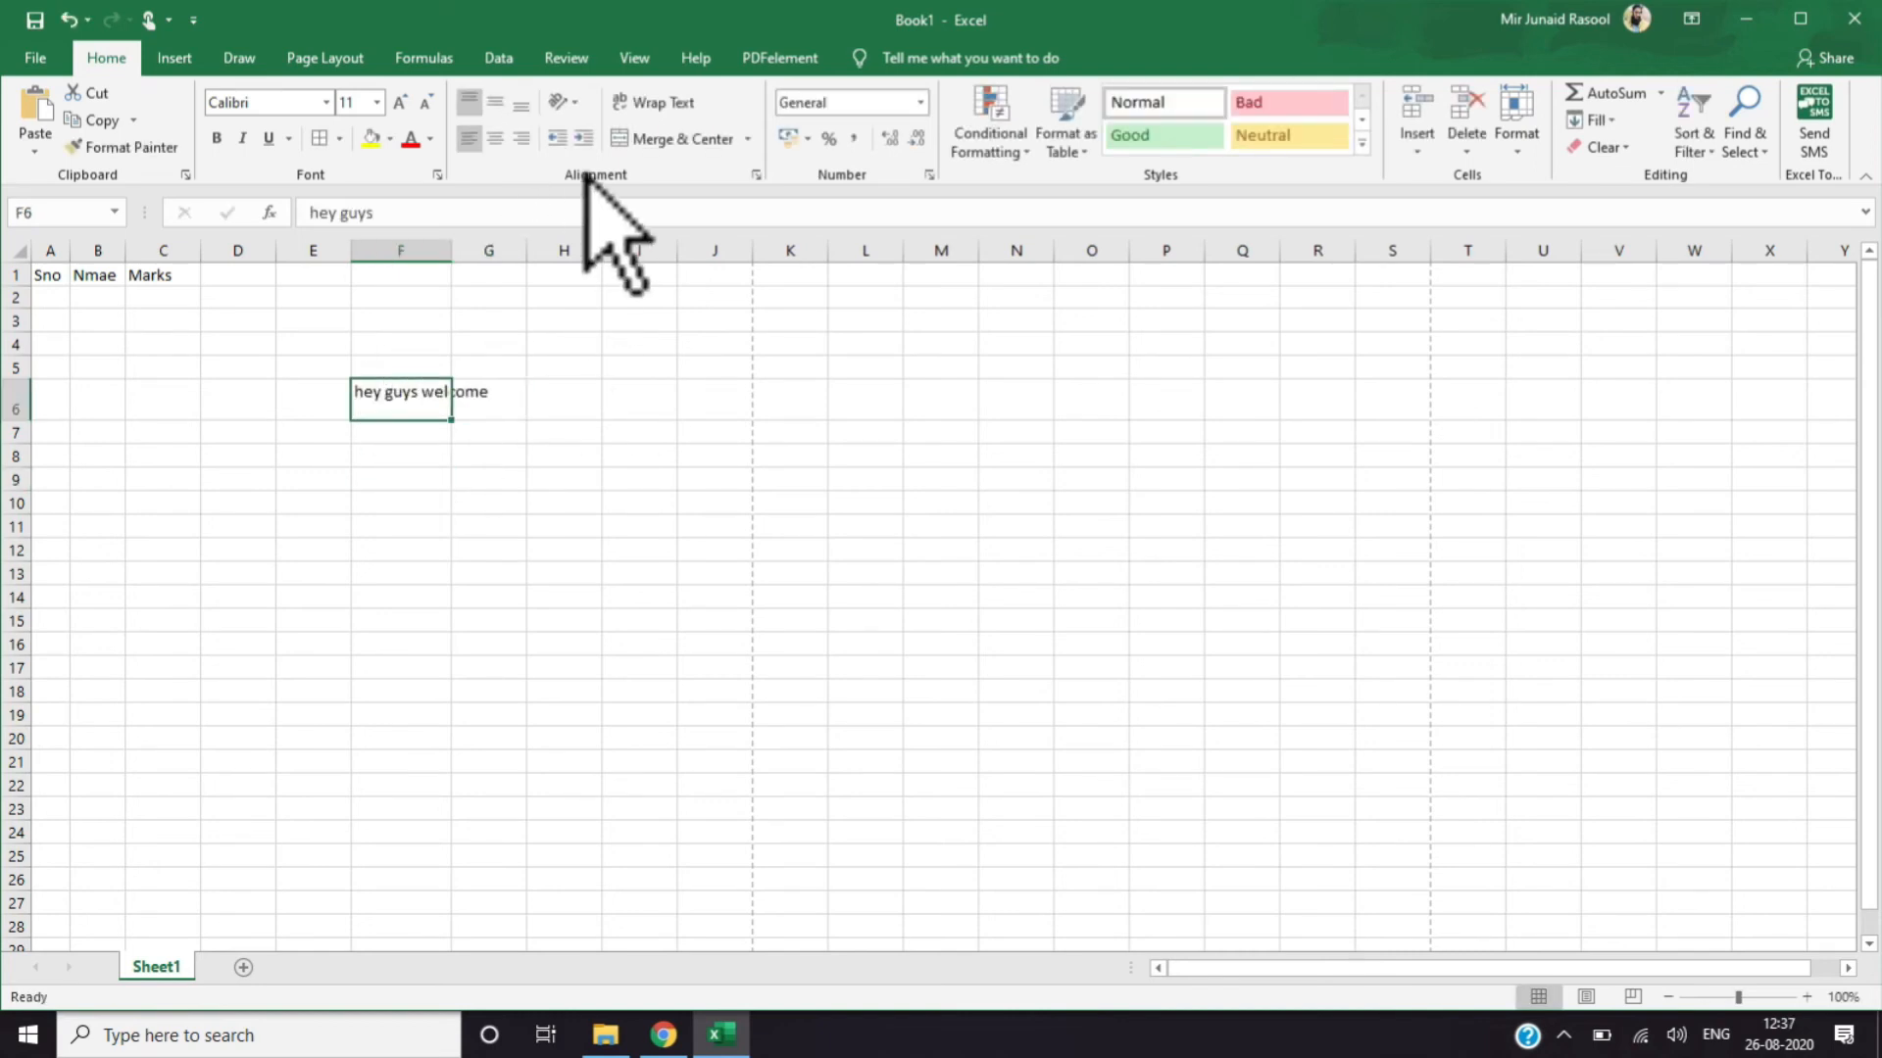
{"action": "left_click", "coordinate": [652, 102]}
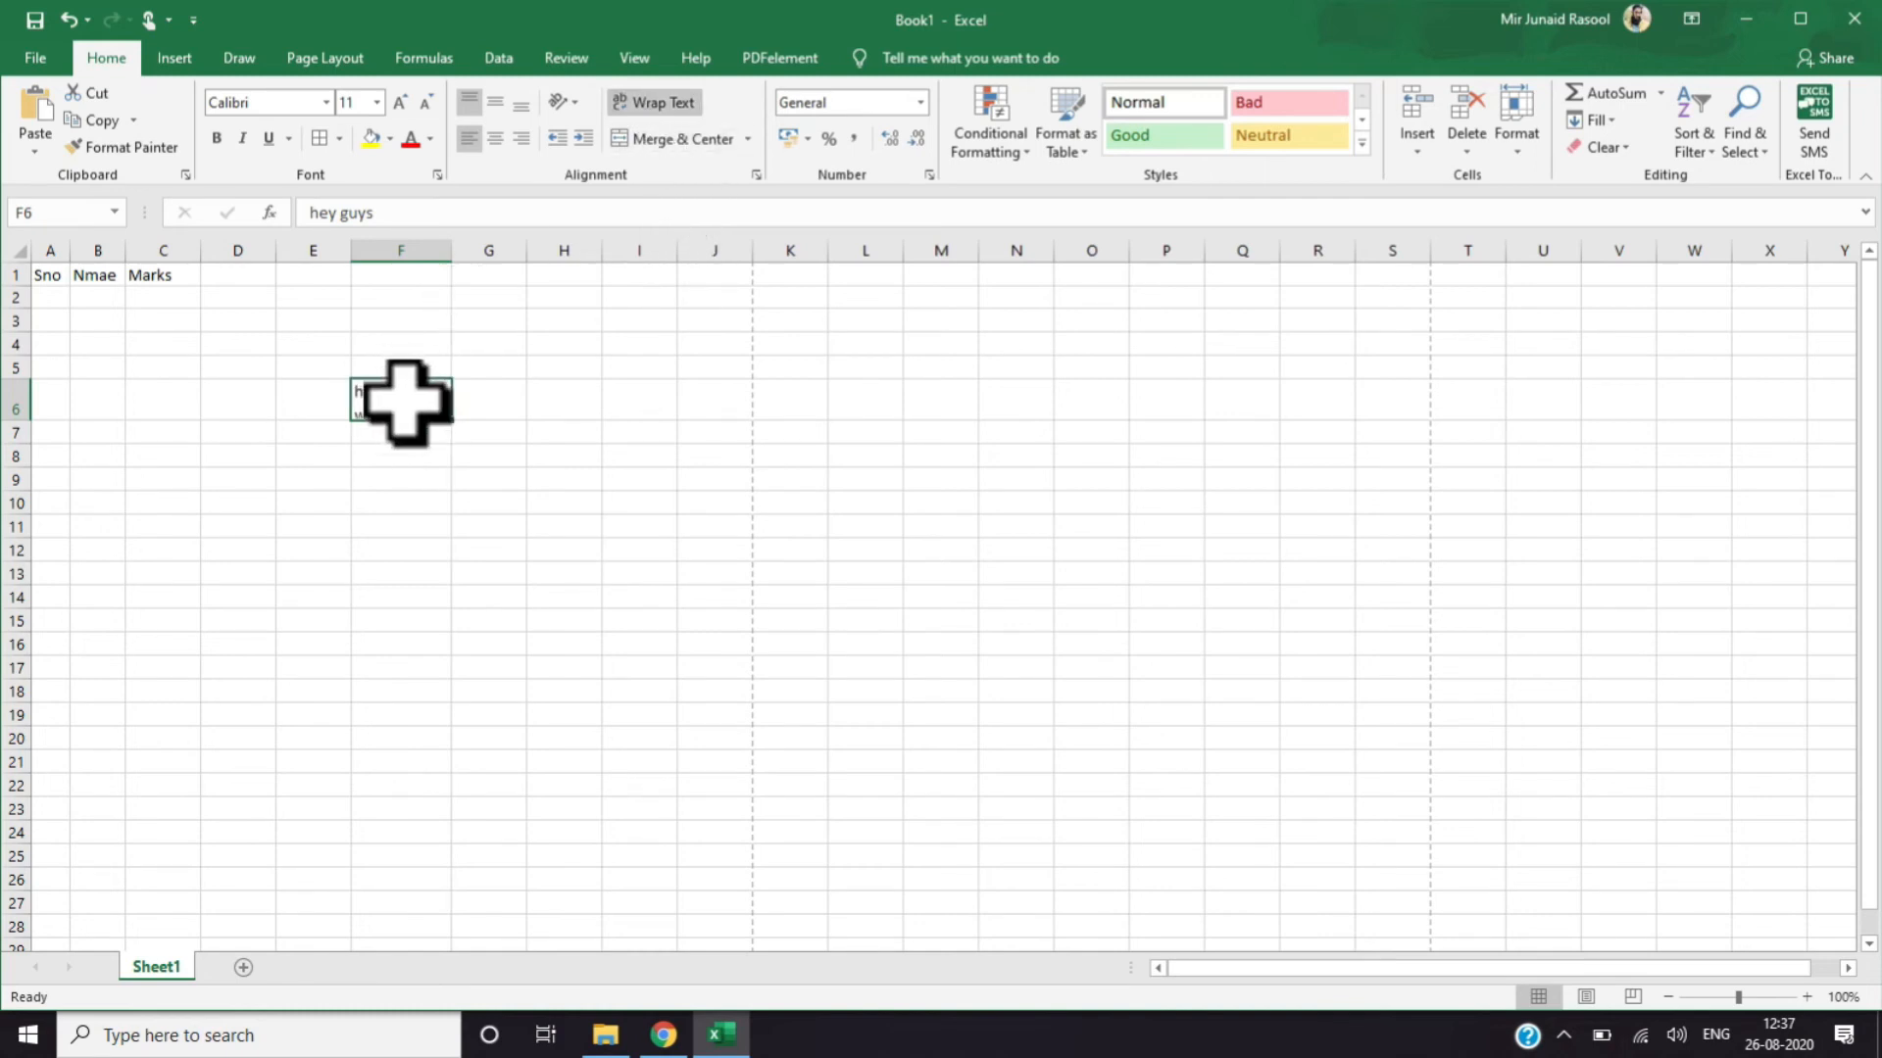
{"action": "left_click", "coordinate": [357, 455]}
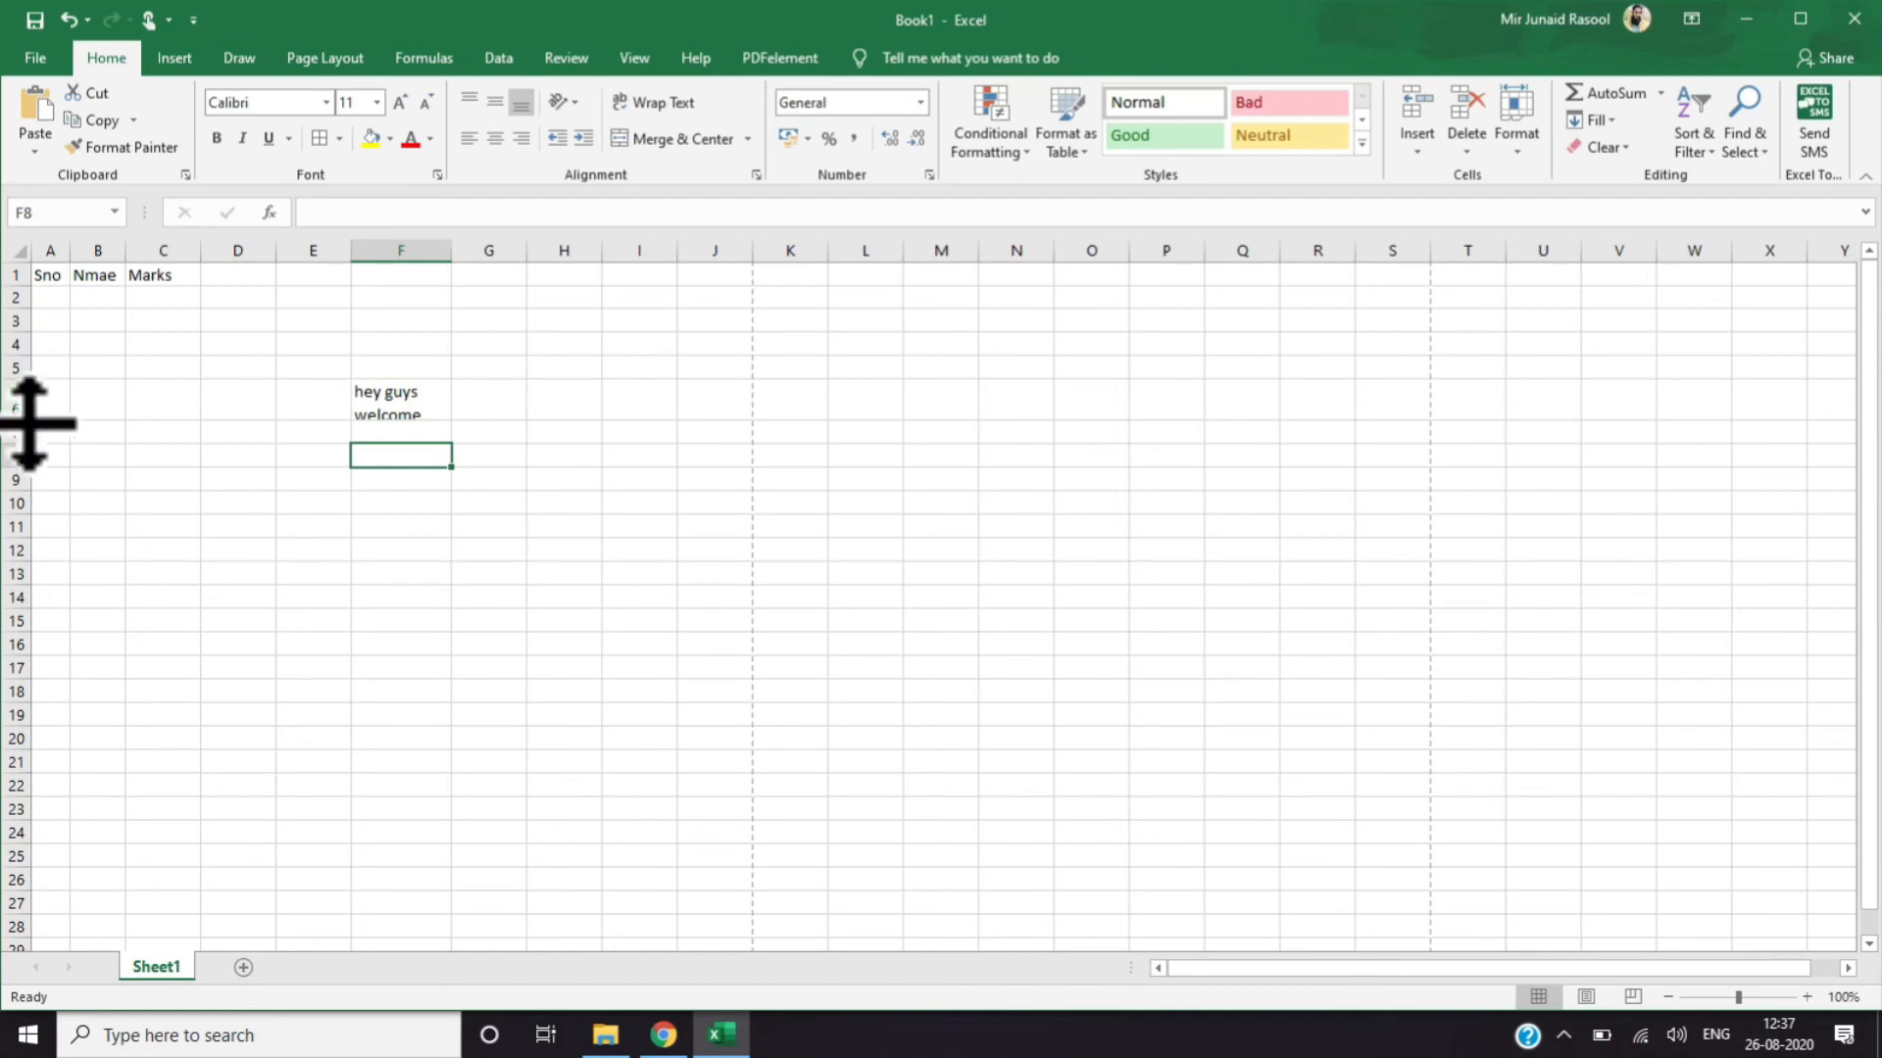
{"action": "left_click_drag", "start_coordinate": [30, 423], "coordinate": [34, 438]}
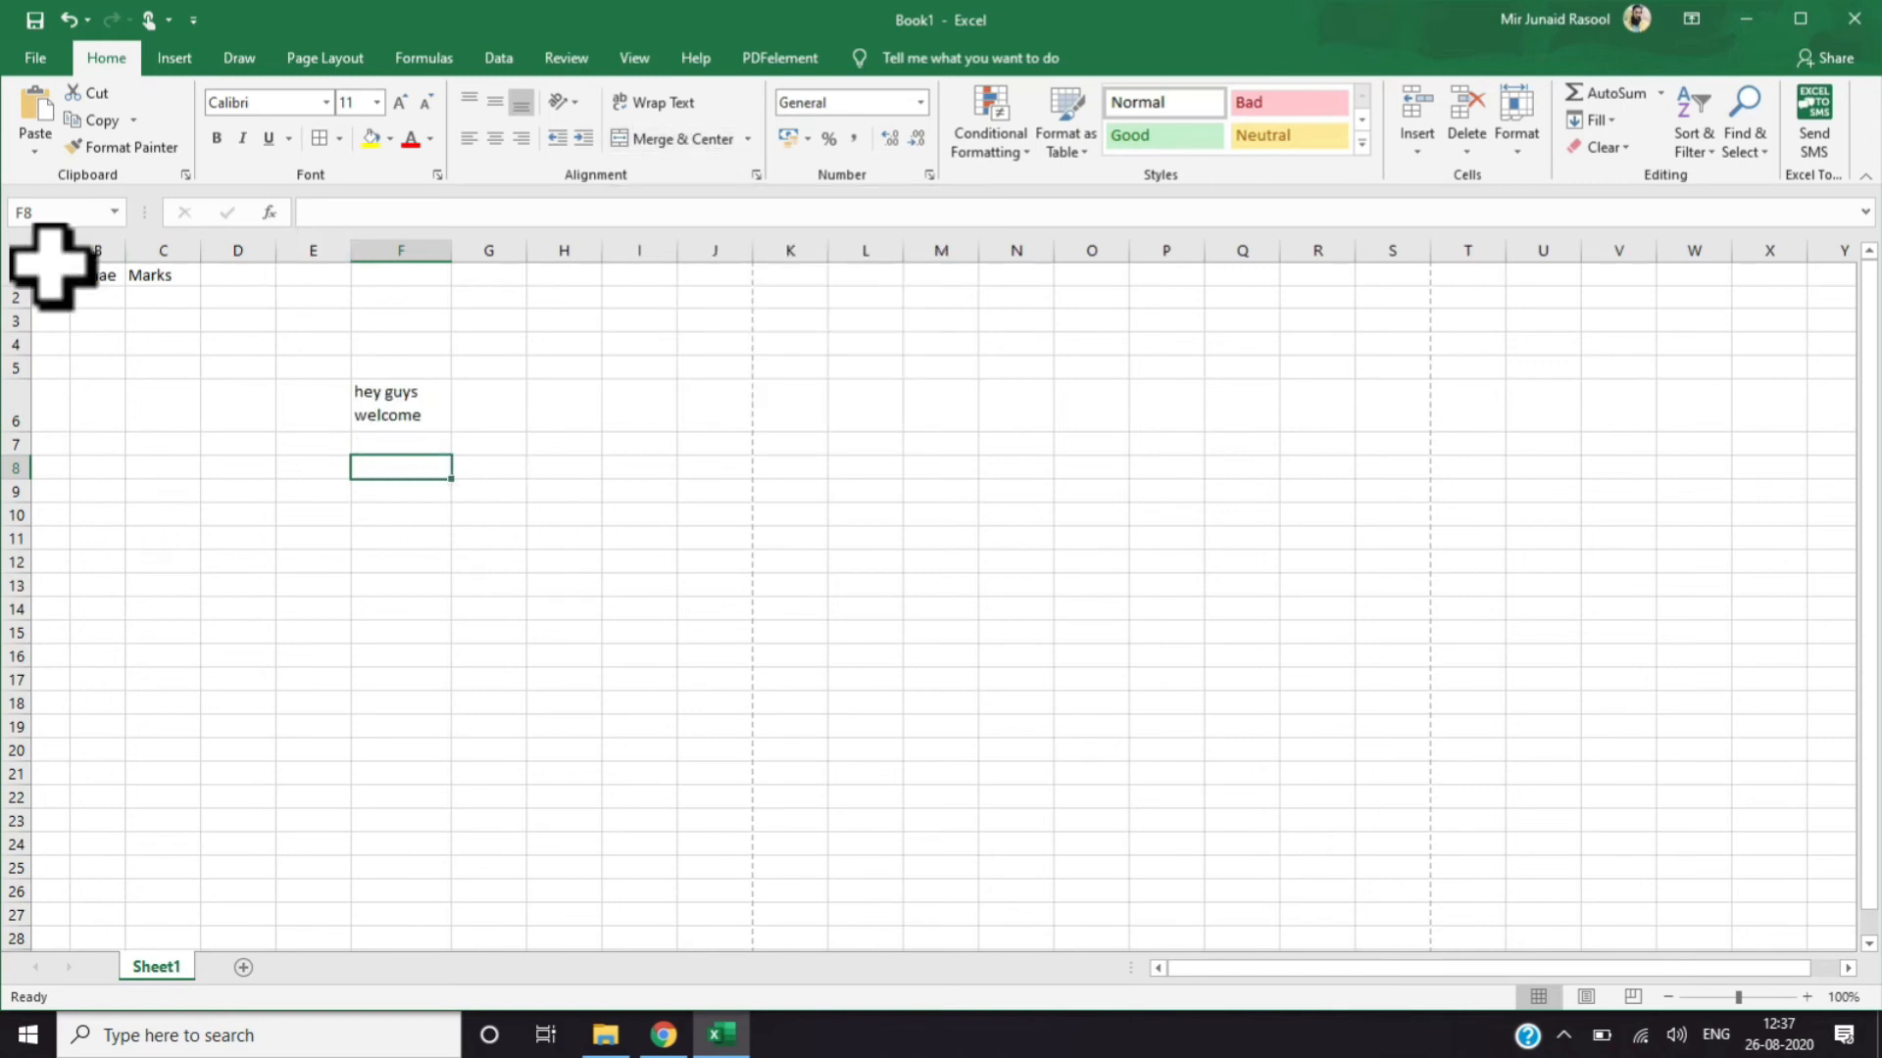
Undo the recent changes to F6 back to single-line text in a wide column, and auto-fit column F to its text
{"action": "key", "text": "ctrl+z"}
{"action": "key", "text": "ctrl+z"}
{"action": "key", "text": "ctrl+z"}
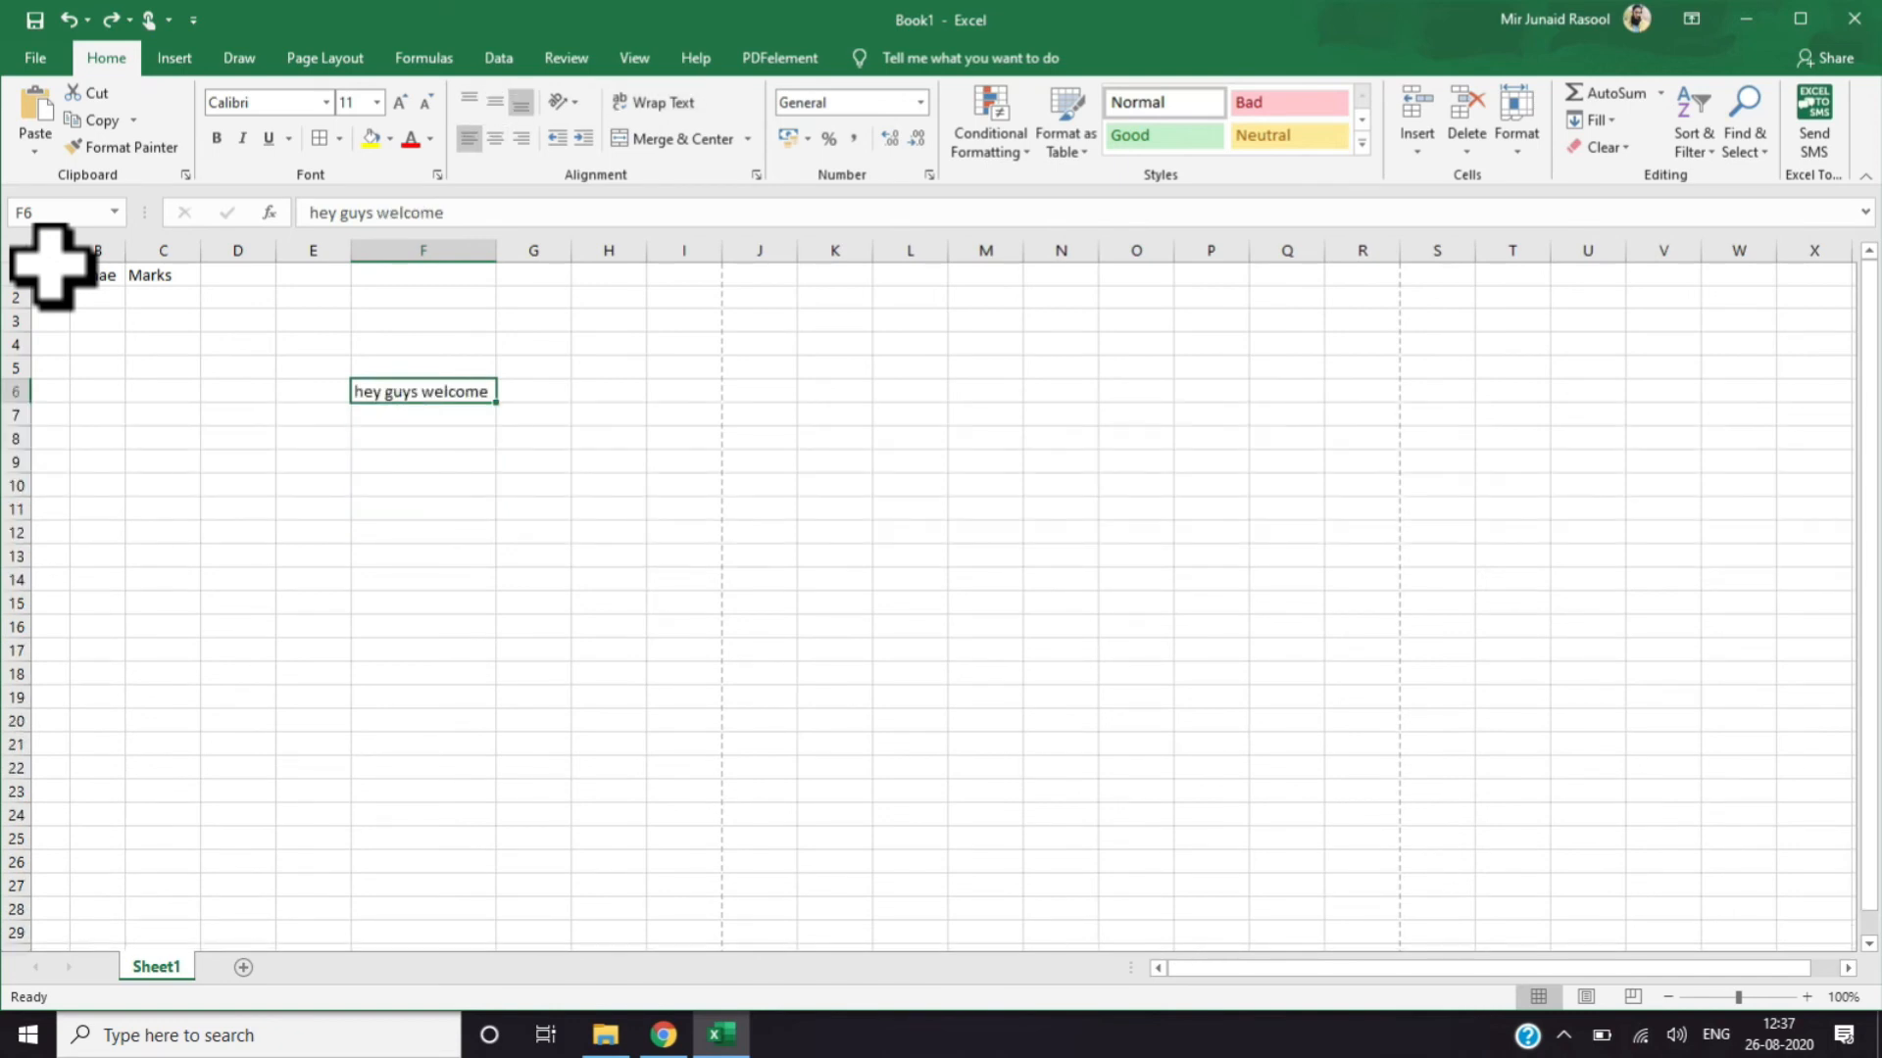
{"action": "key", "text": "ctrl+z"}
{"action": "left_click", "coordinate": [214, 461]}
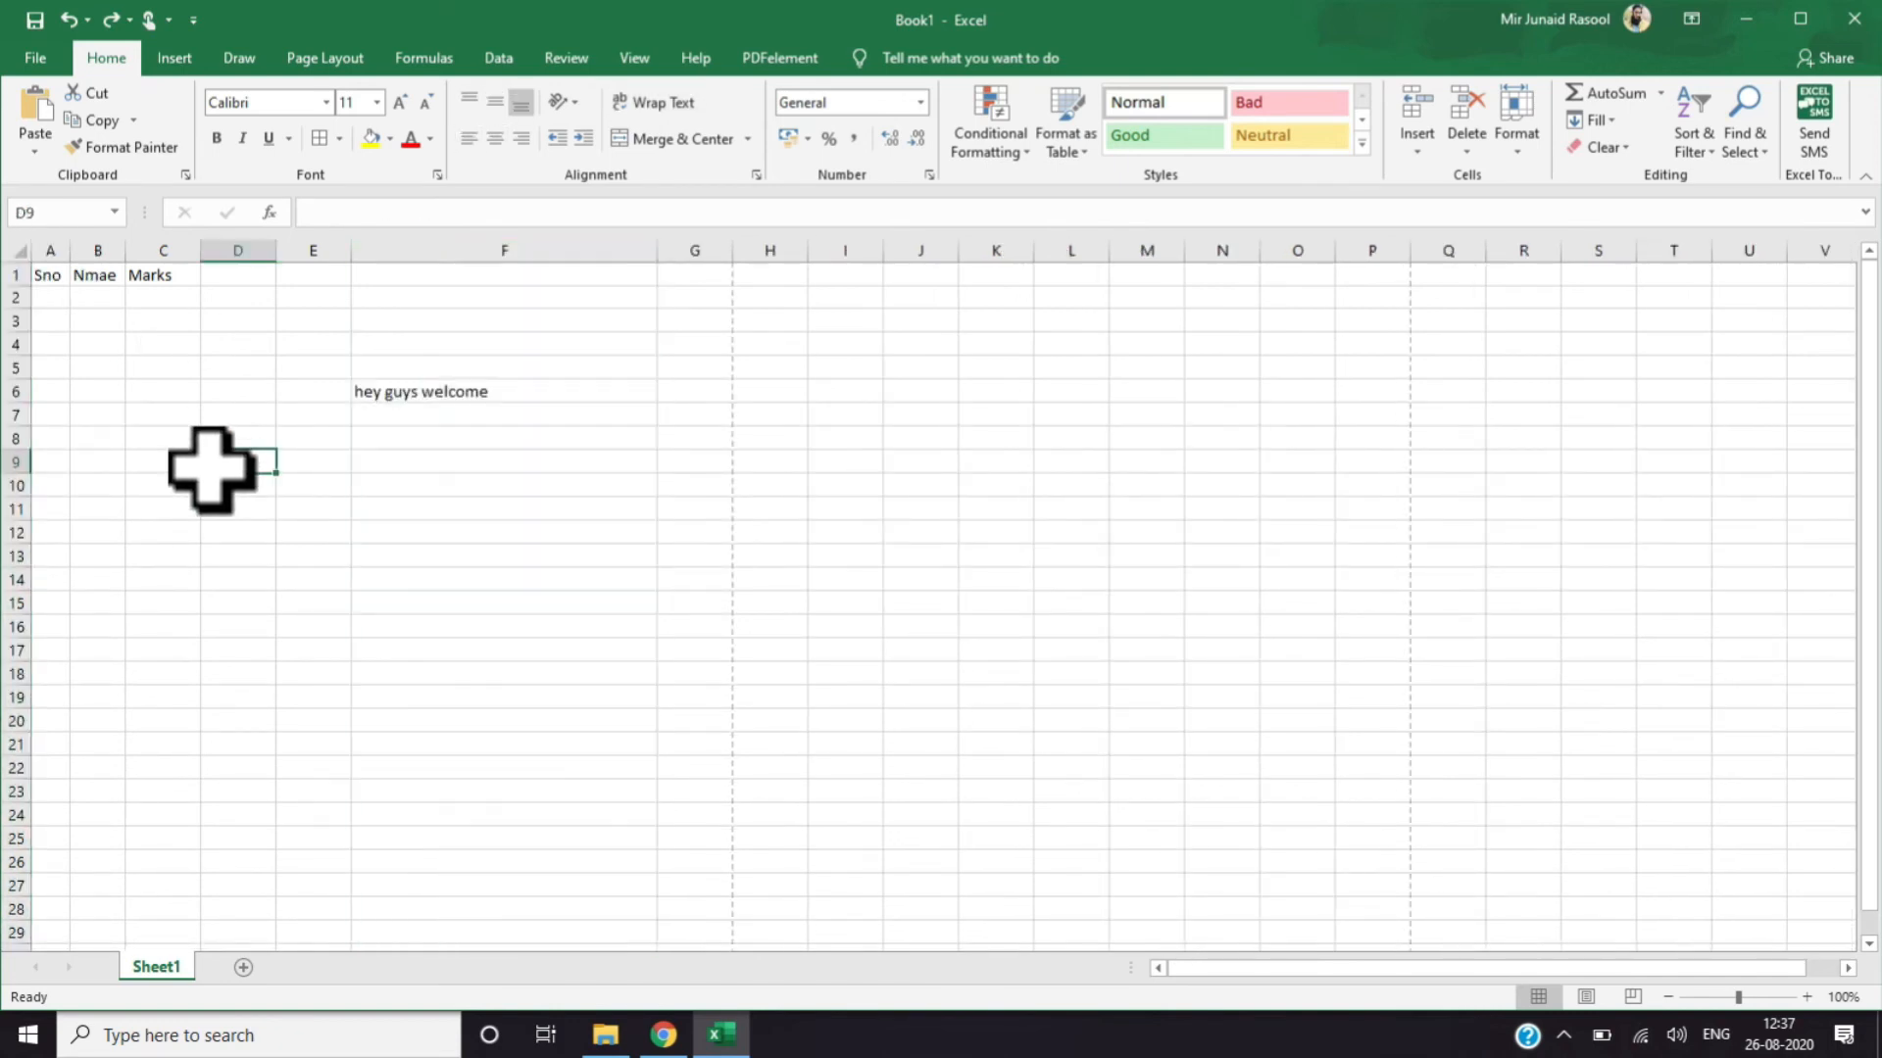
{"action": "left_click", "coordinate": [397, 488]}
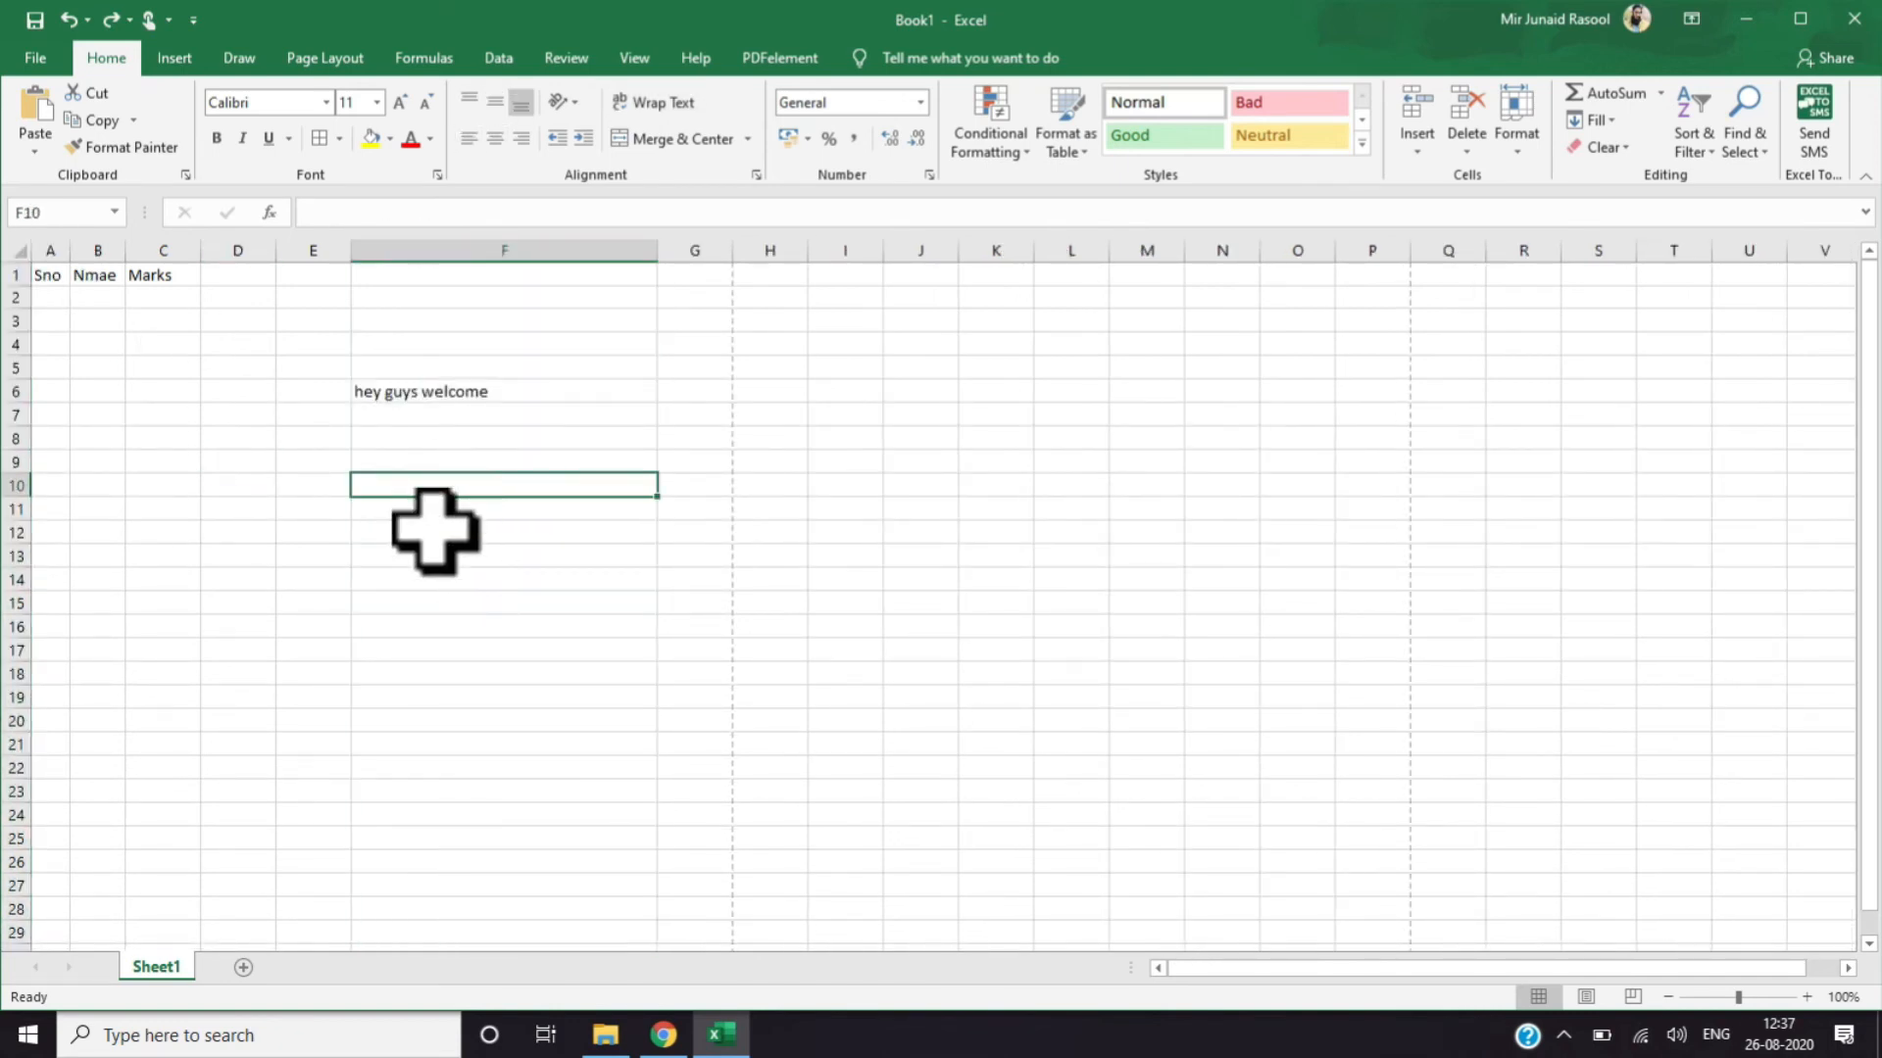
{"action": "double_click", "coordinate": [657, 250]}
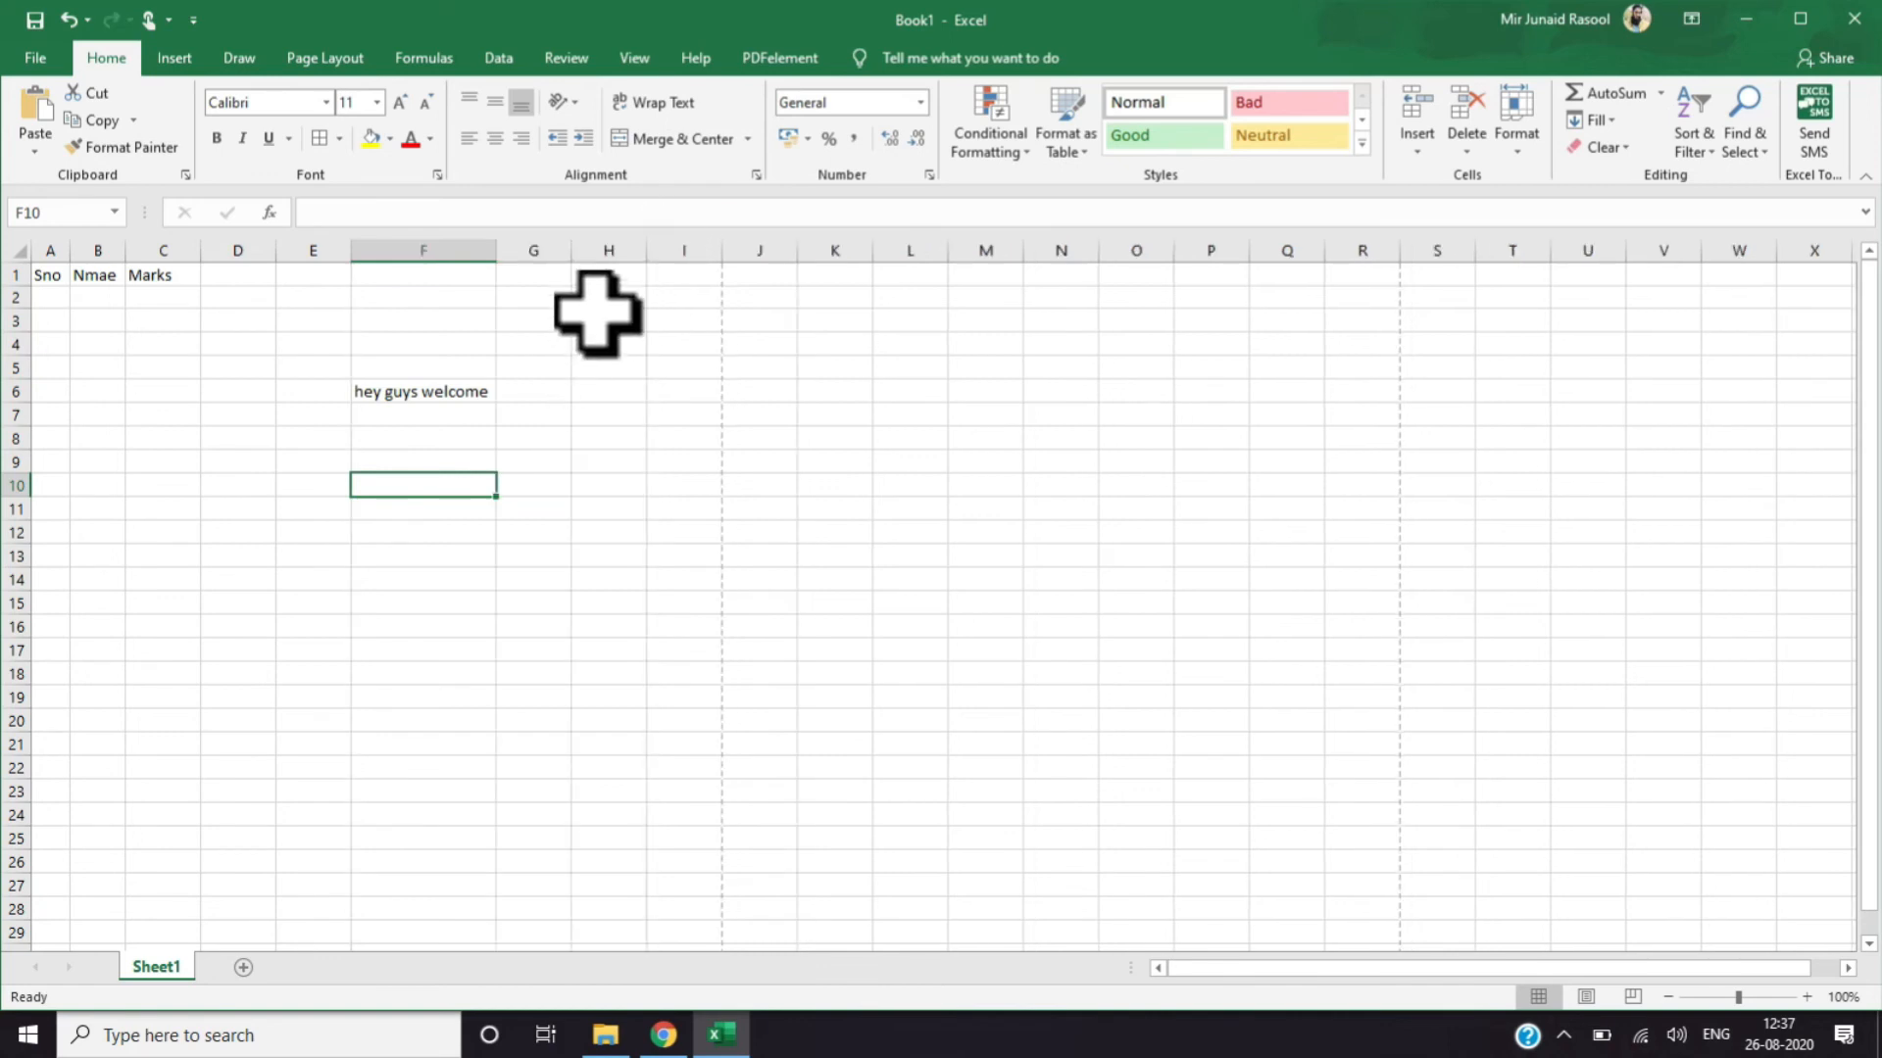
Merge and center cells F13:H15 and try entering TEXT in the merged cell
{"action": "left_click", "coordinate": [485, 558]}
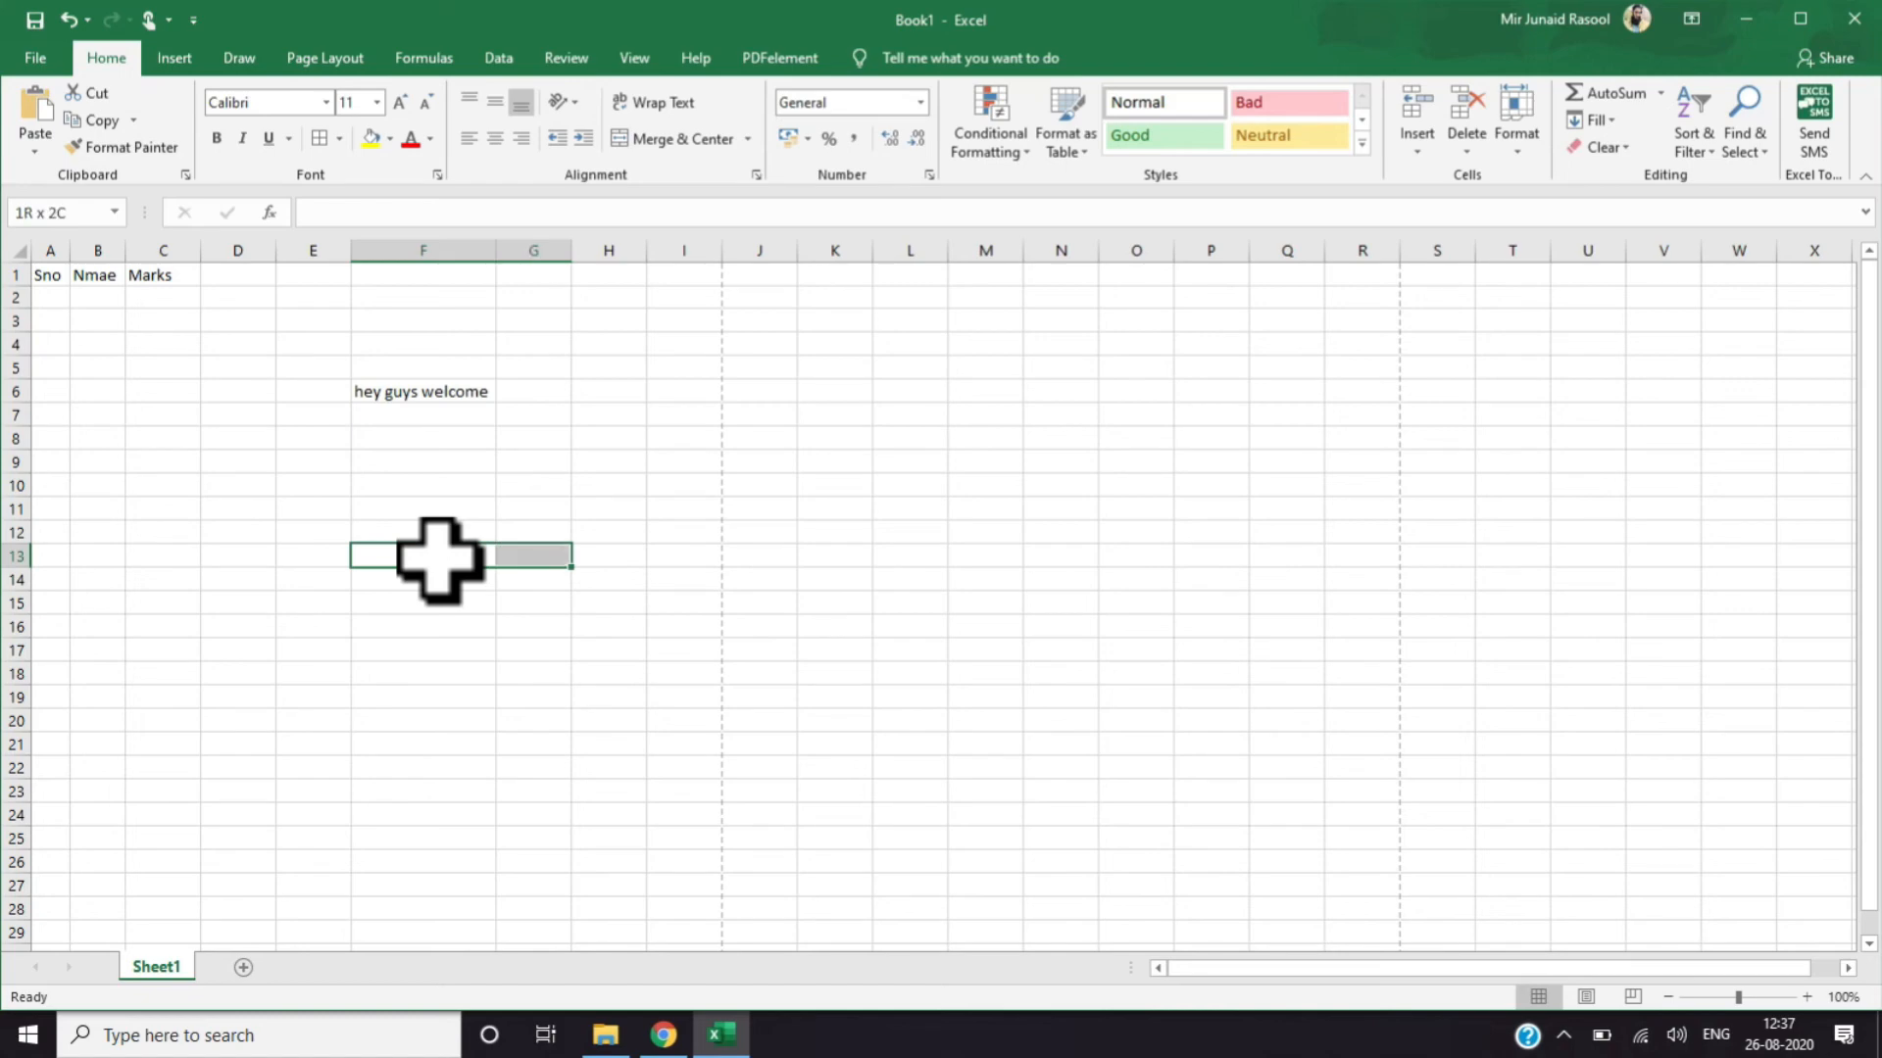
{"action": "left_click_drag", "start_coordinate": [608, 556], "coordinate": [608, 603]}
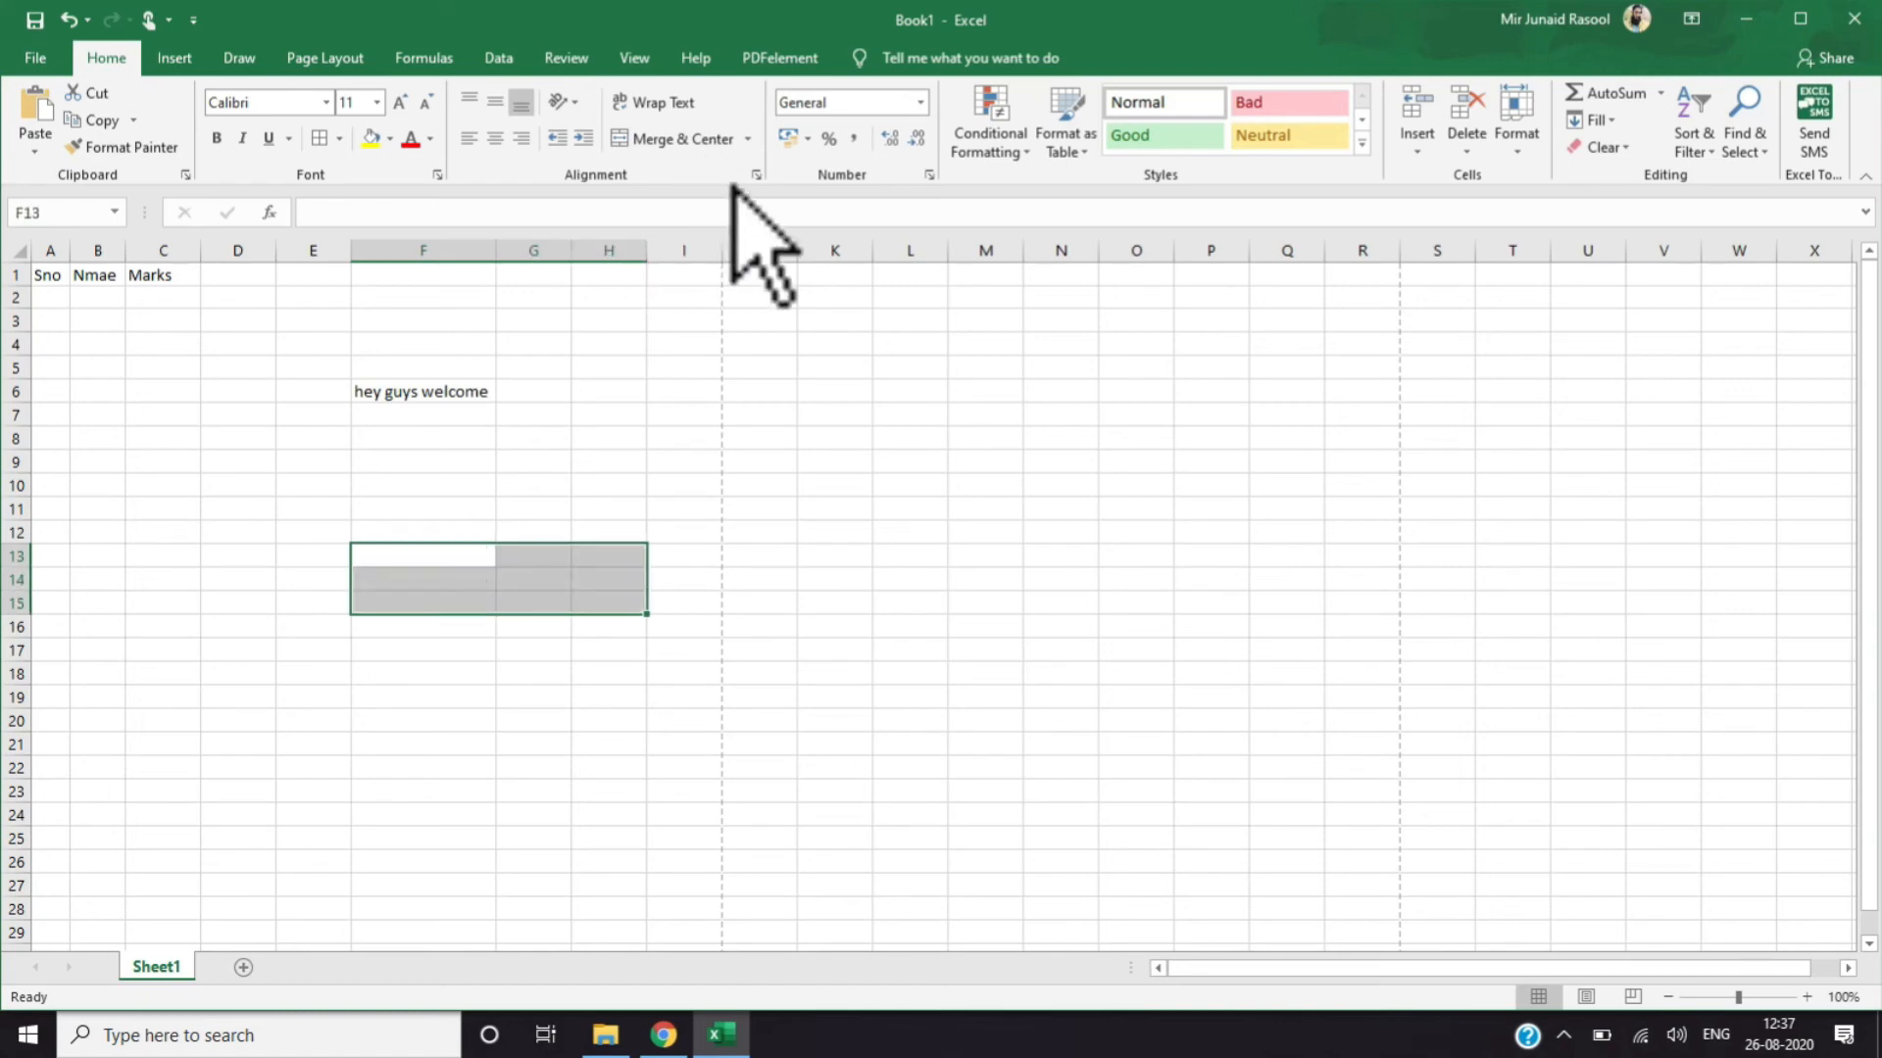
{"action": "left_click", "coordinate": [748, 138]}
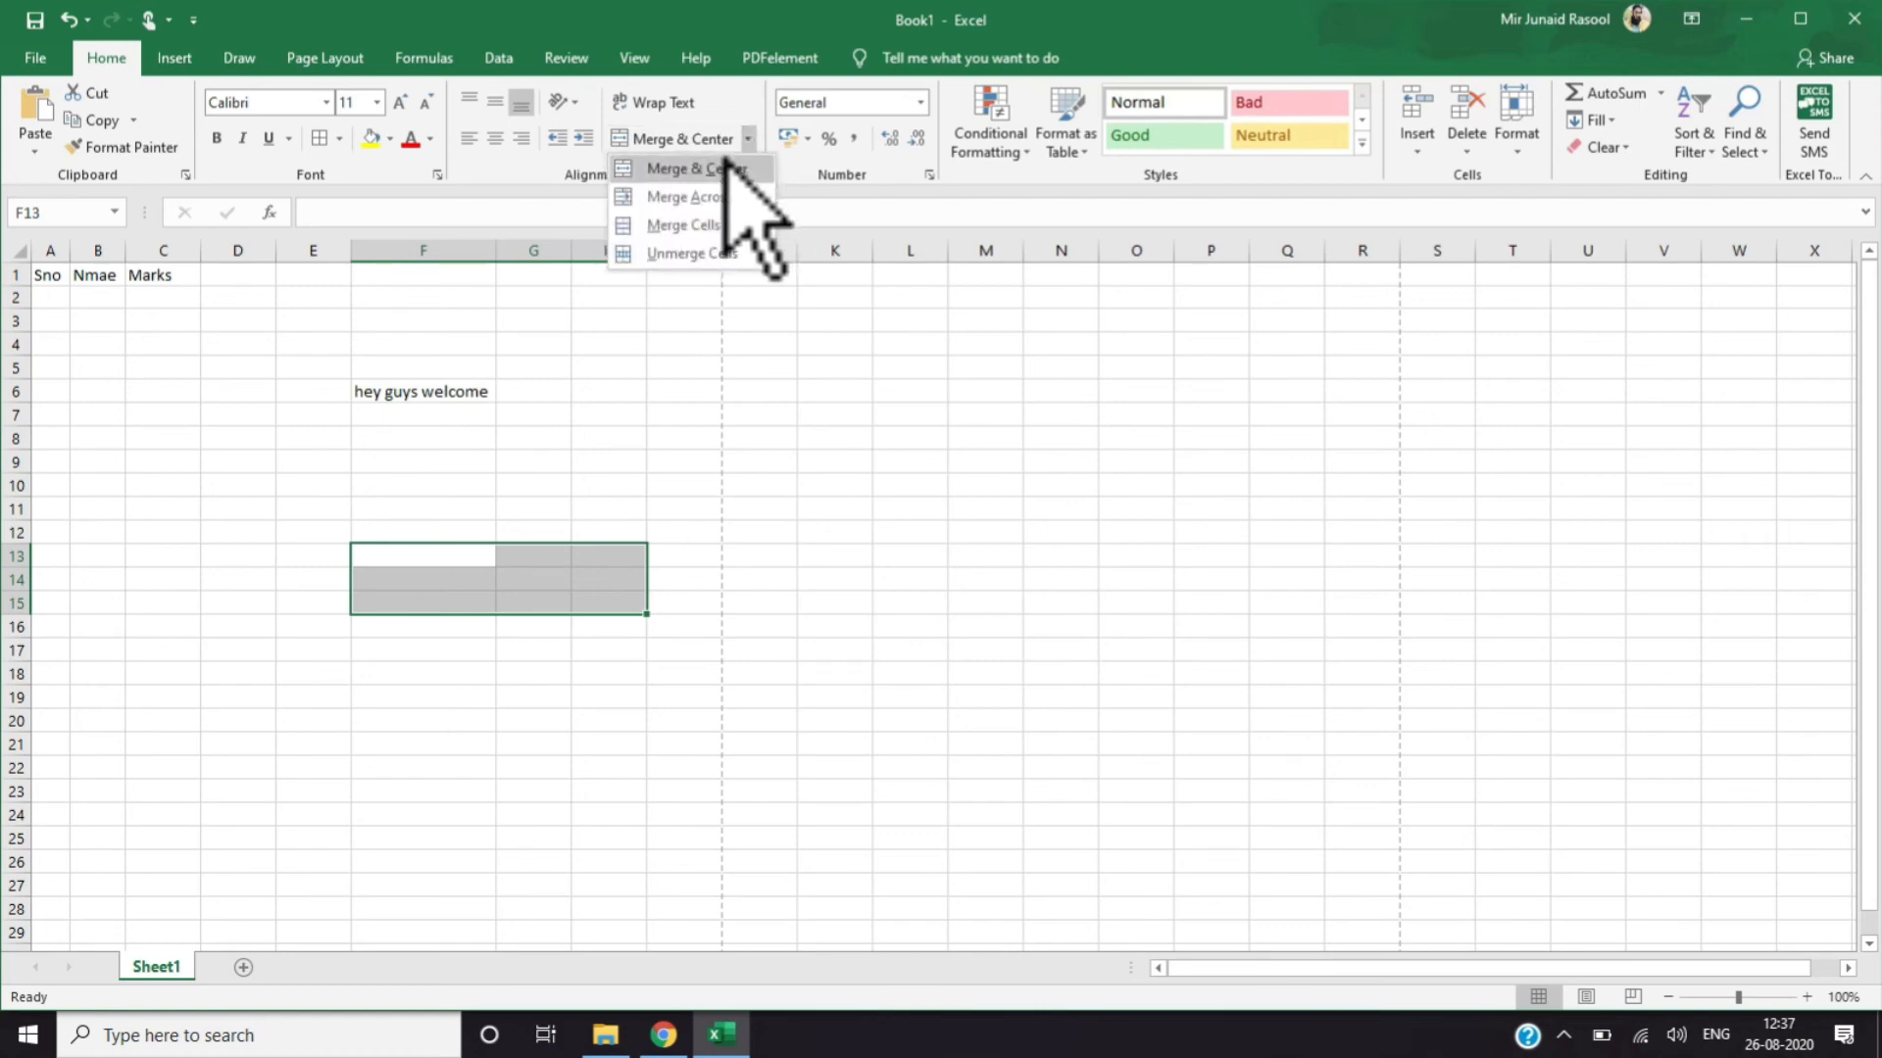
{"action": "left_click", "coordinate": [726, 162]}
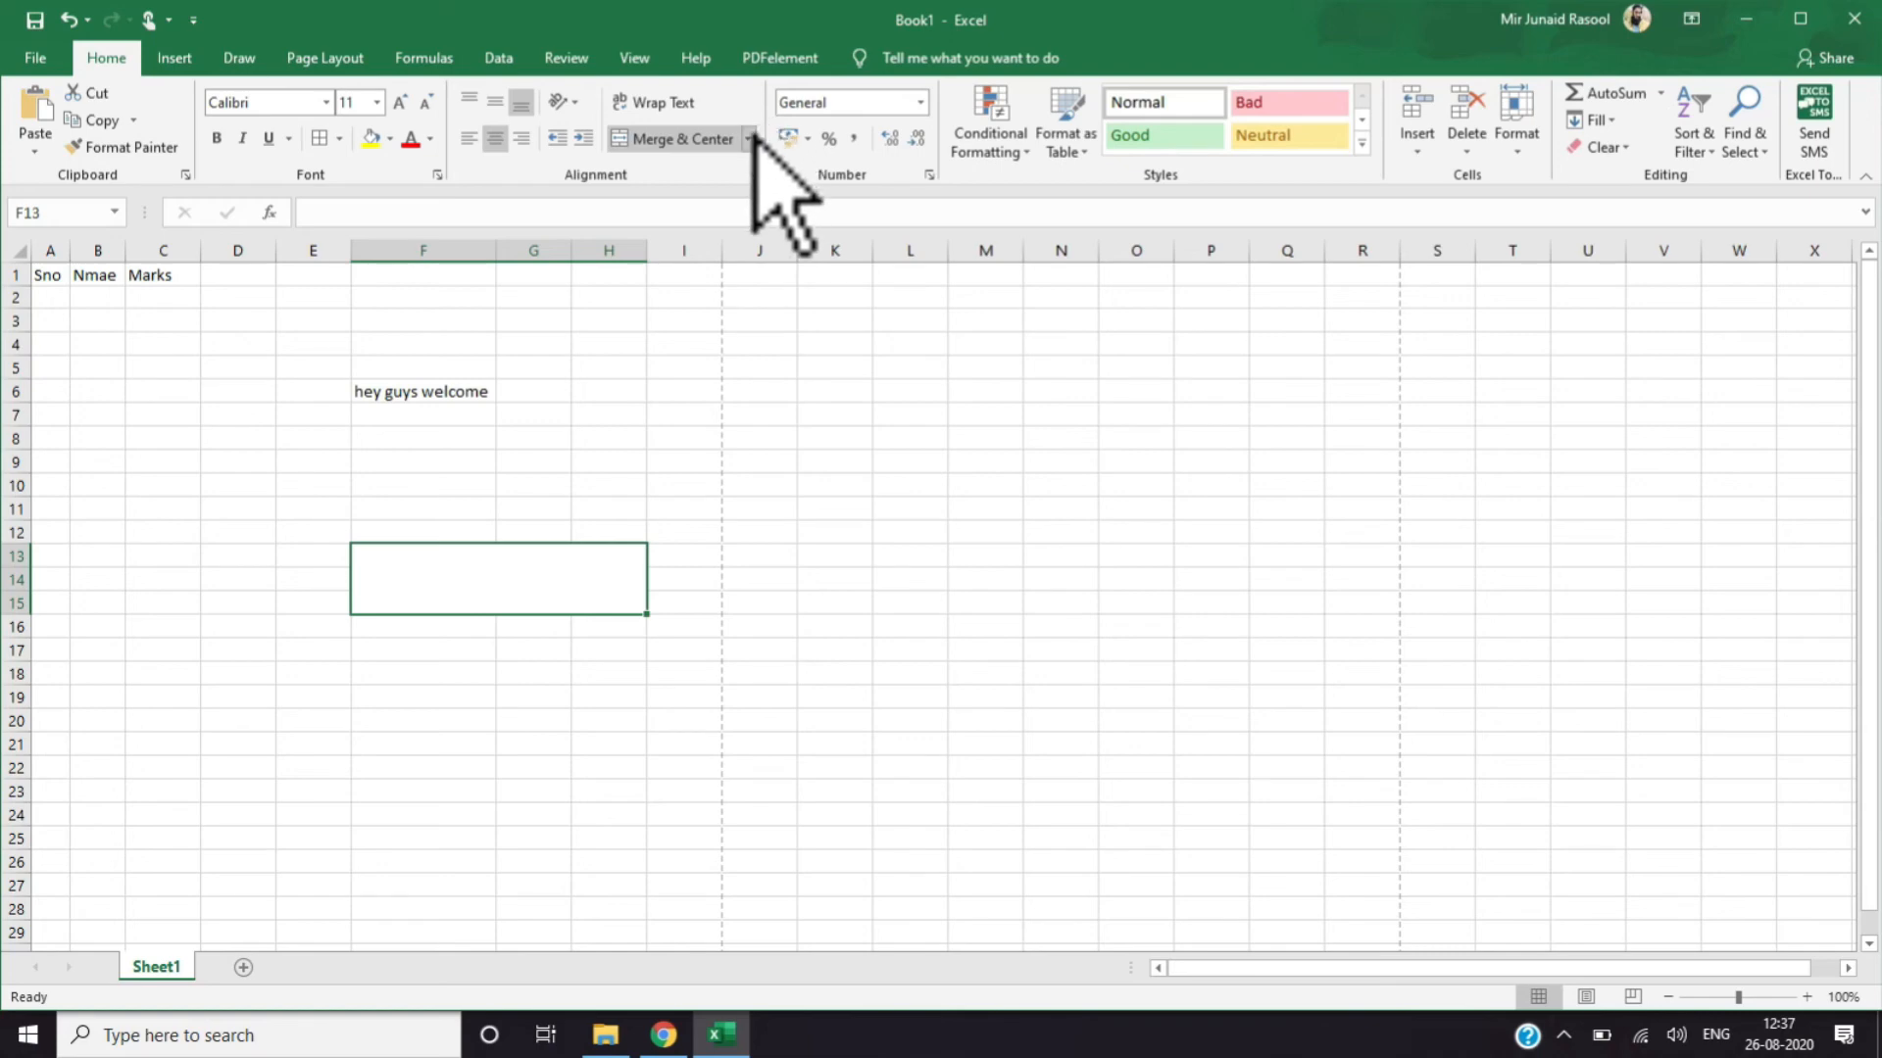
{"action": "double_click", "coordinate": [472, 586]}
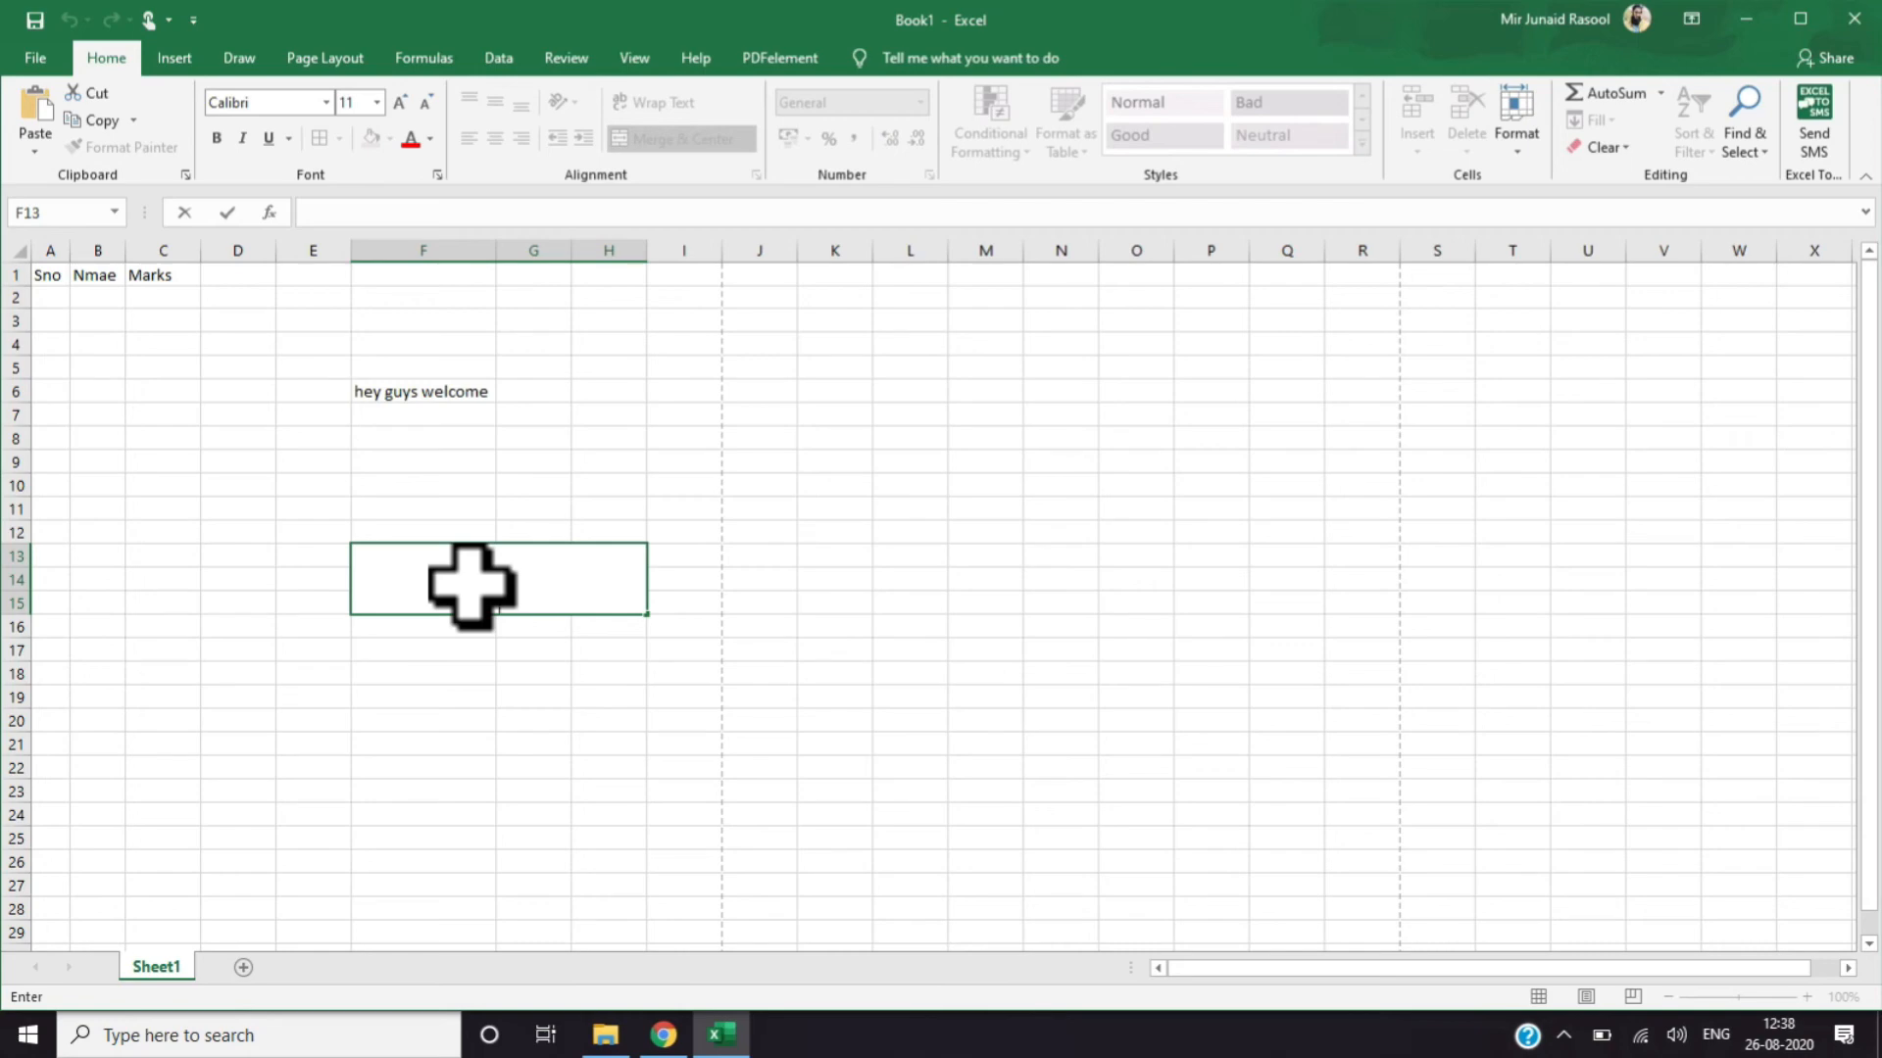
{"action": "type", "text": "TEXT"}
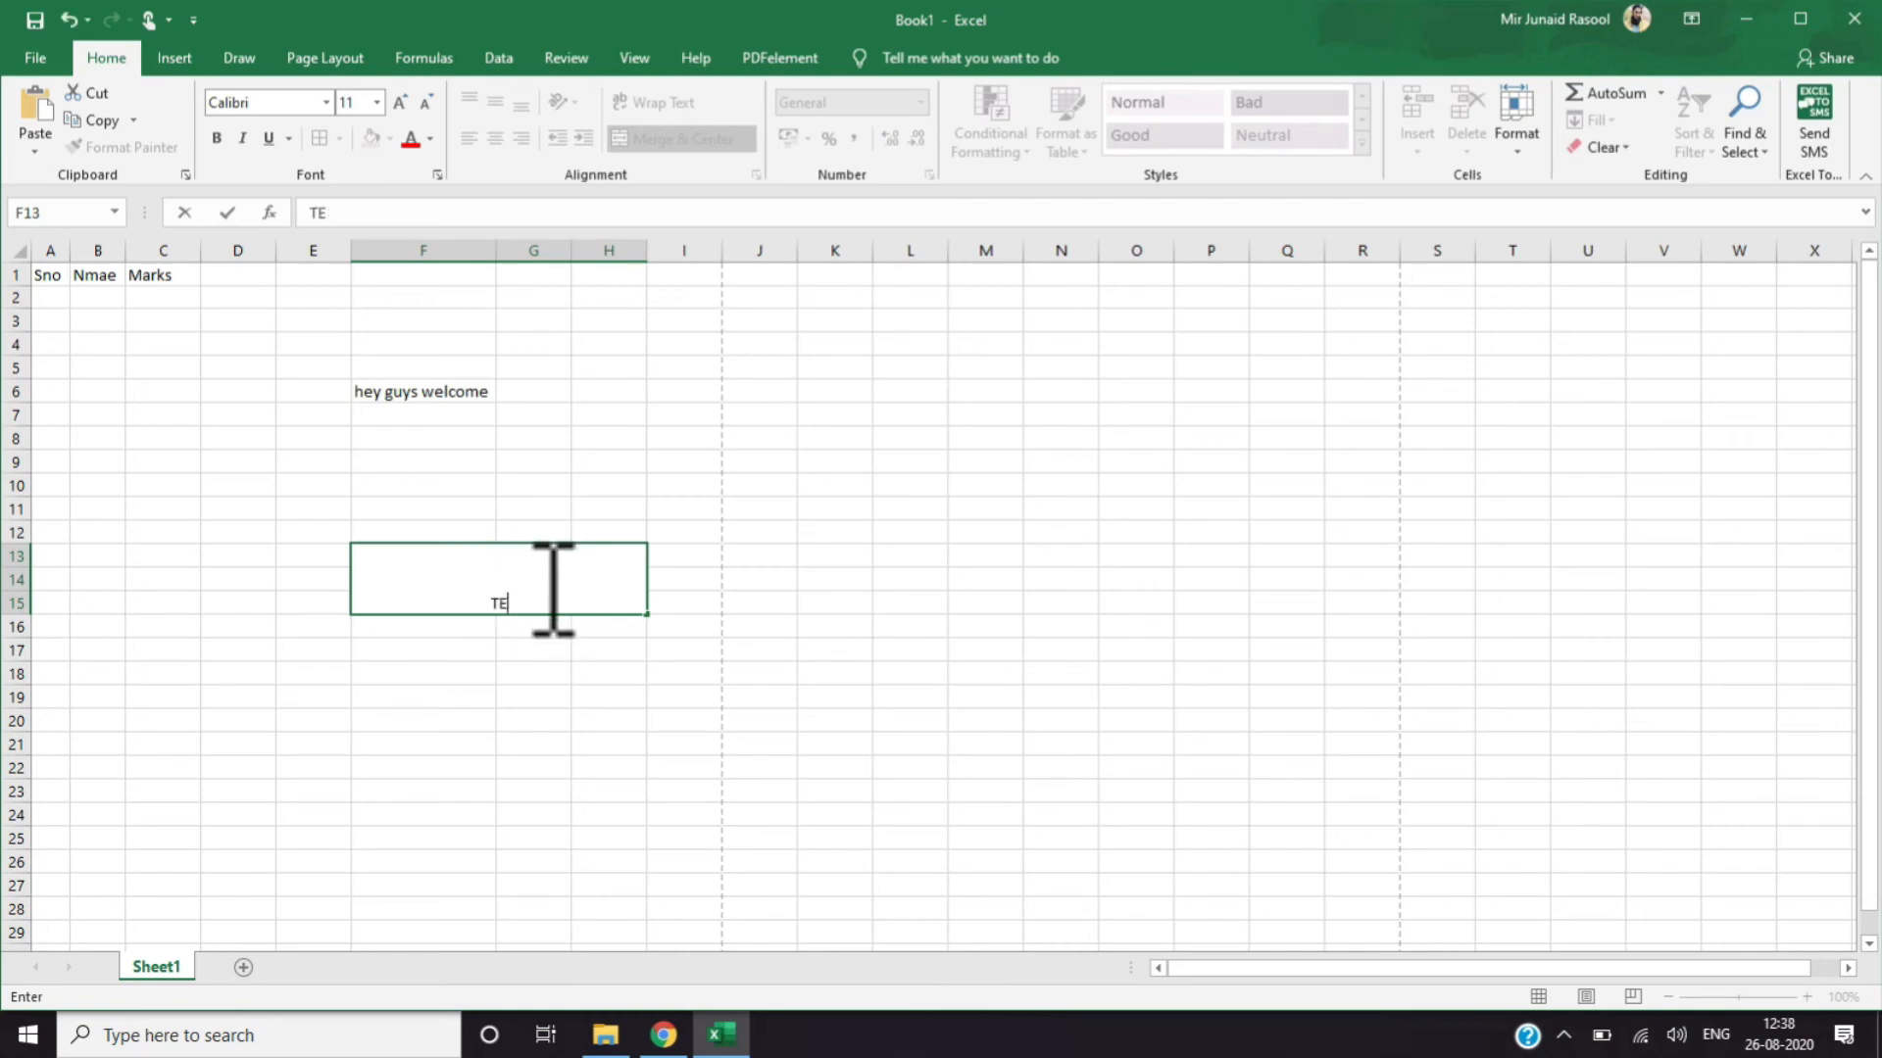
Merge cells K13:M15 across and select each merged row to check that they are separate
{"action": "left_click_drag", "start_coordinate": [834, 554], "coordinate": [991, 600]}
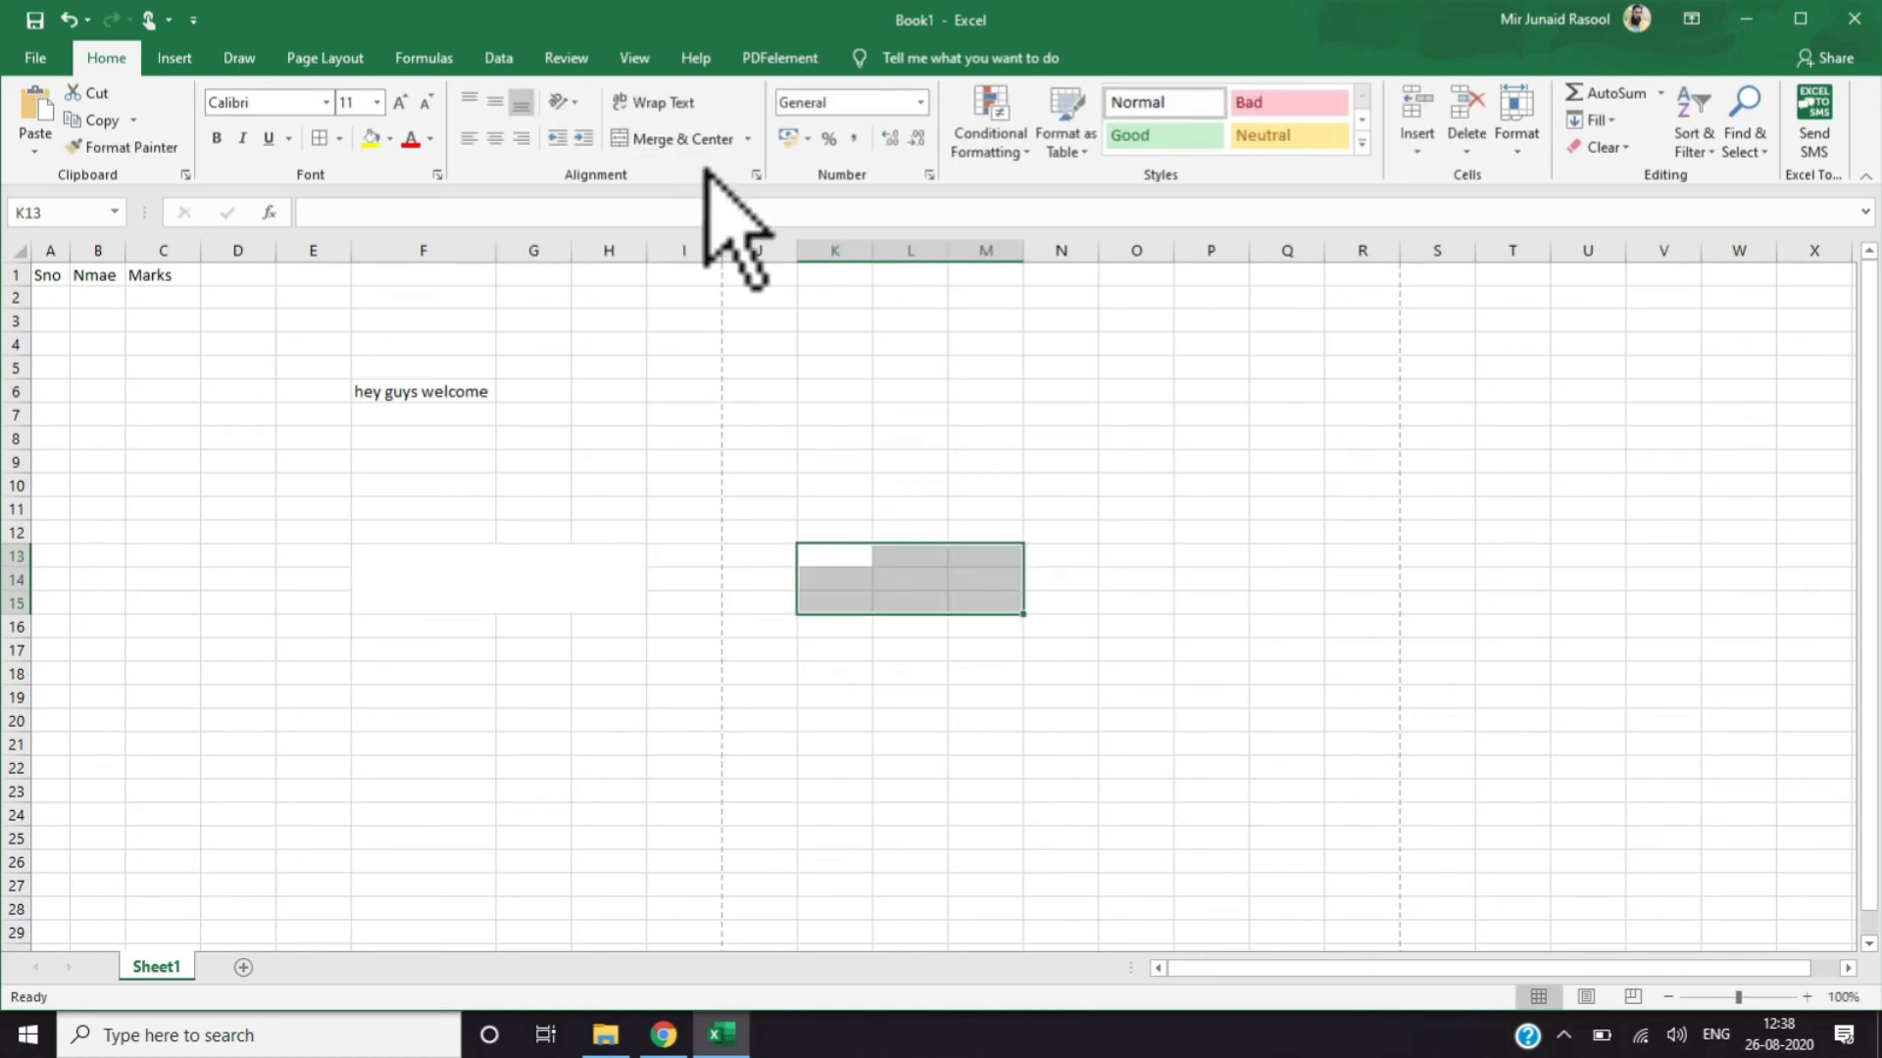
{"action": "left_click", "coordinate": [748, 139]}
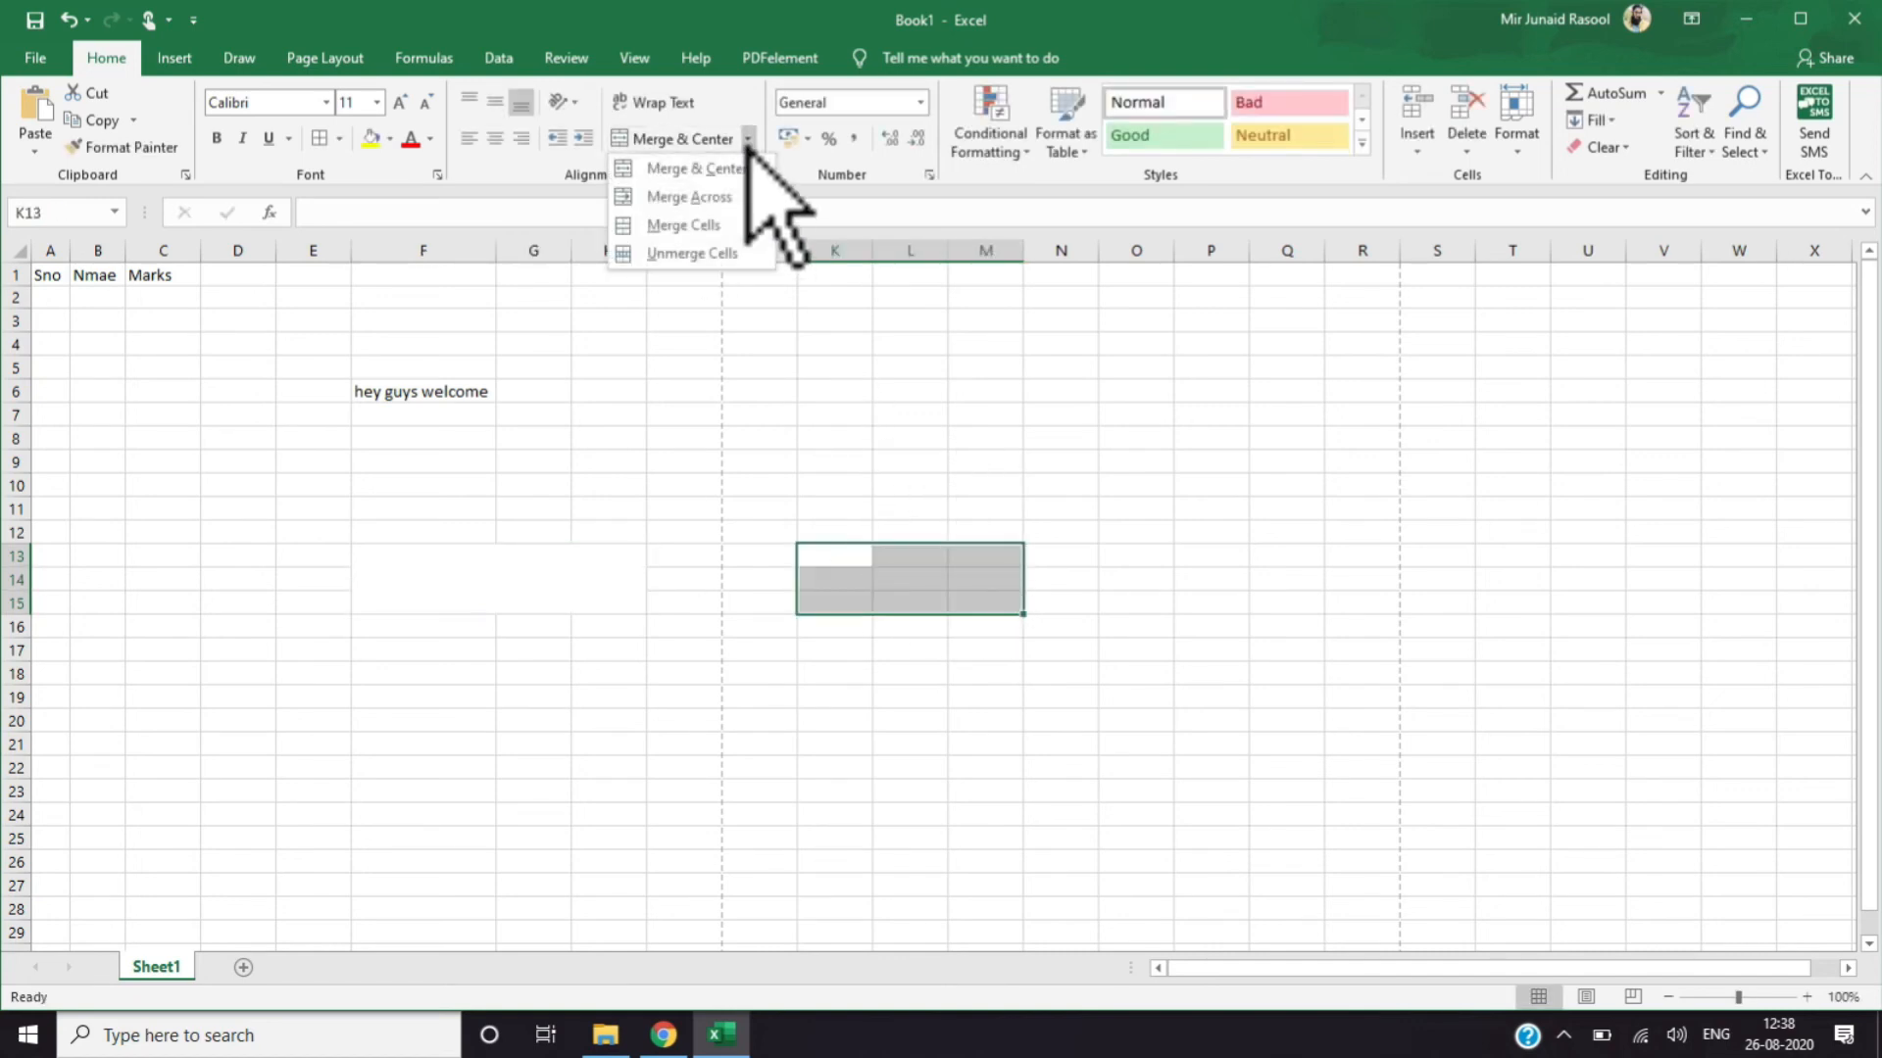
{"action": "left_click", "coordinate": [720, 197]}
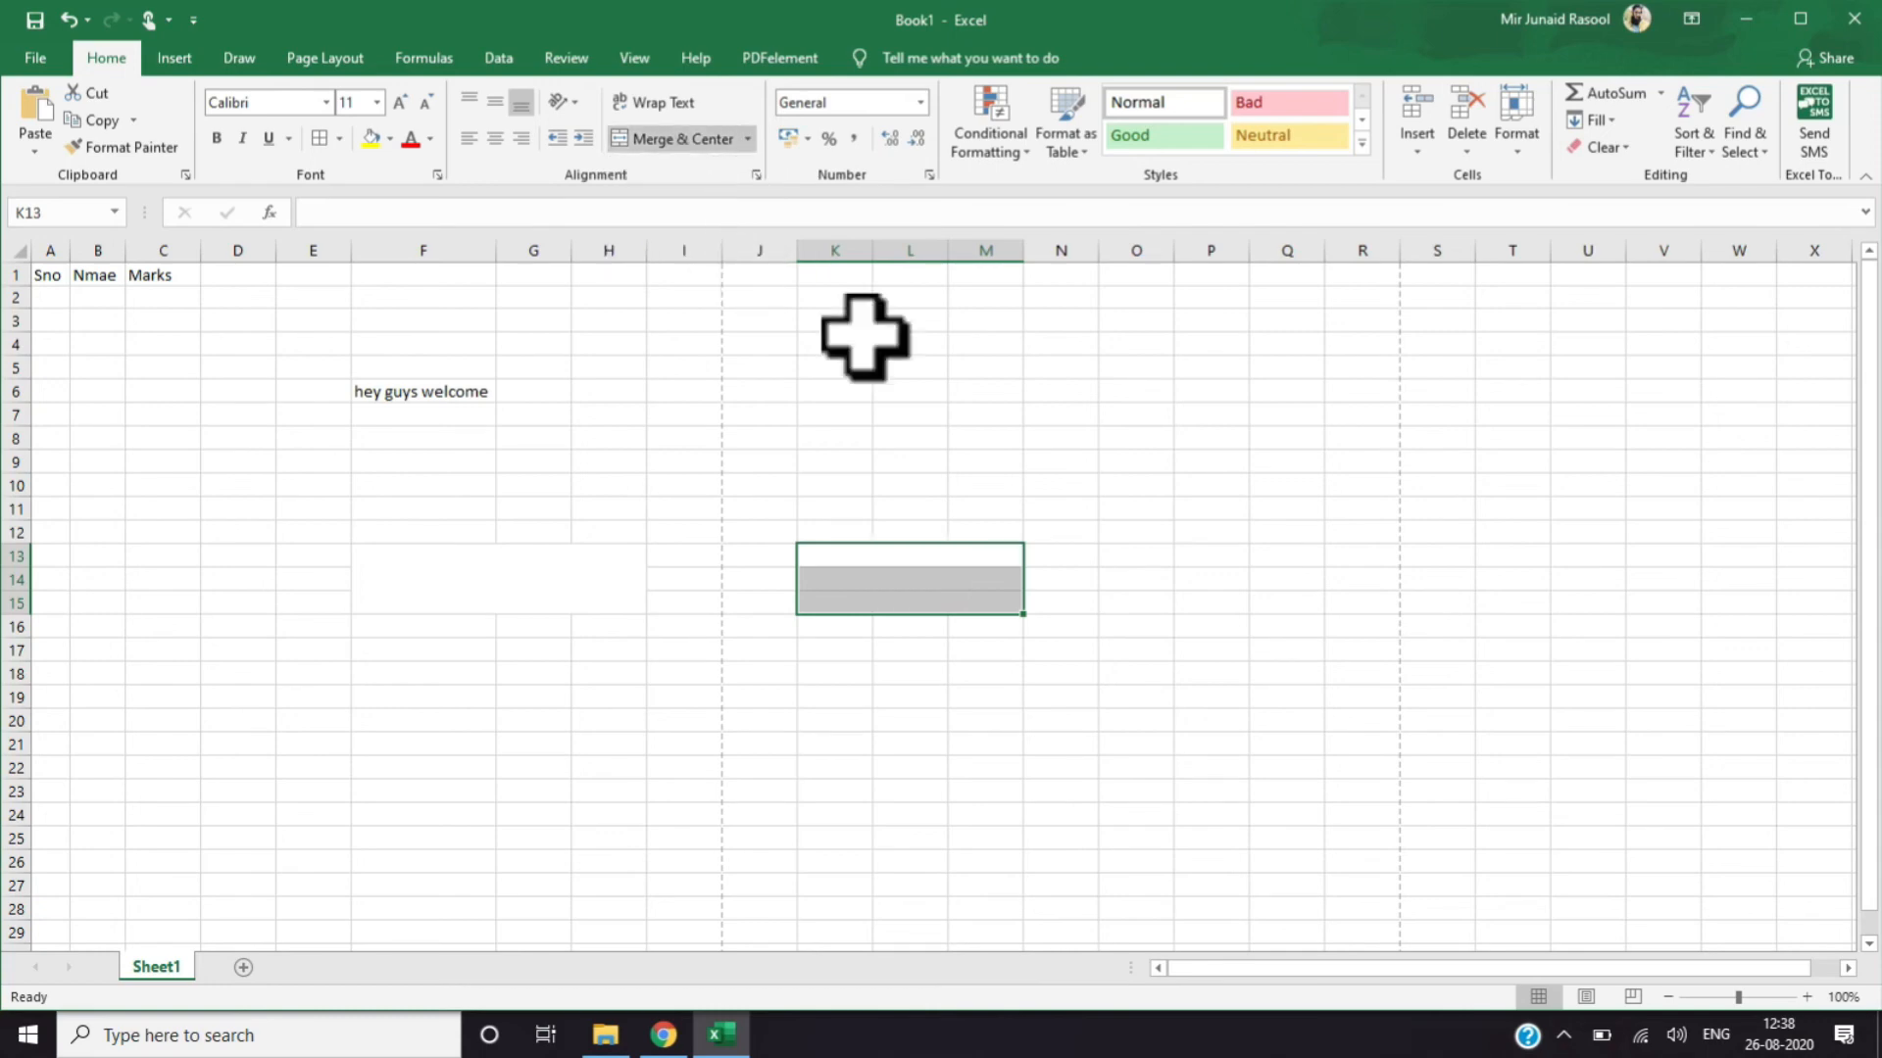
{"action": "left_click", "coordinate": [836, 650]}
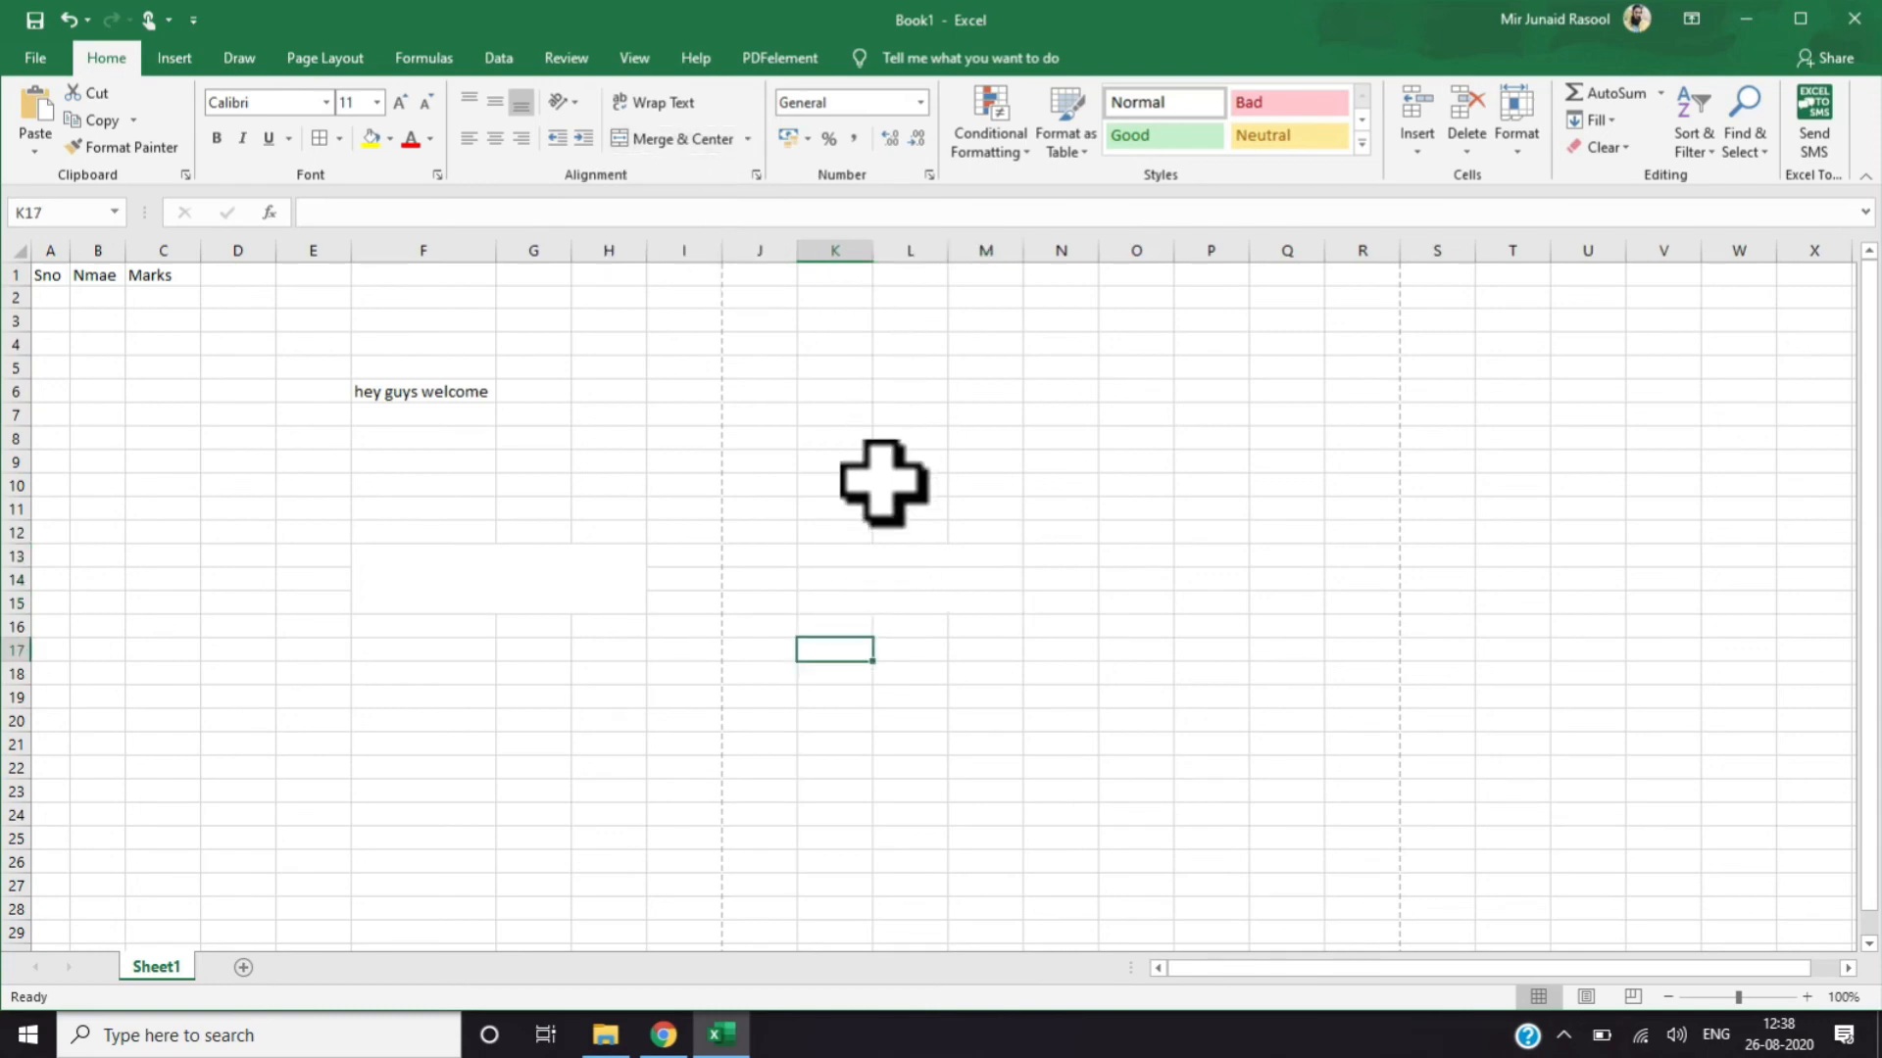
{"action": "left_click", "coordinate": [865, 586]}
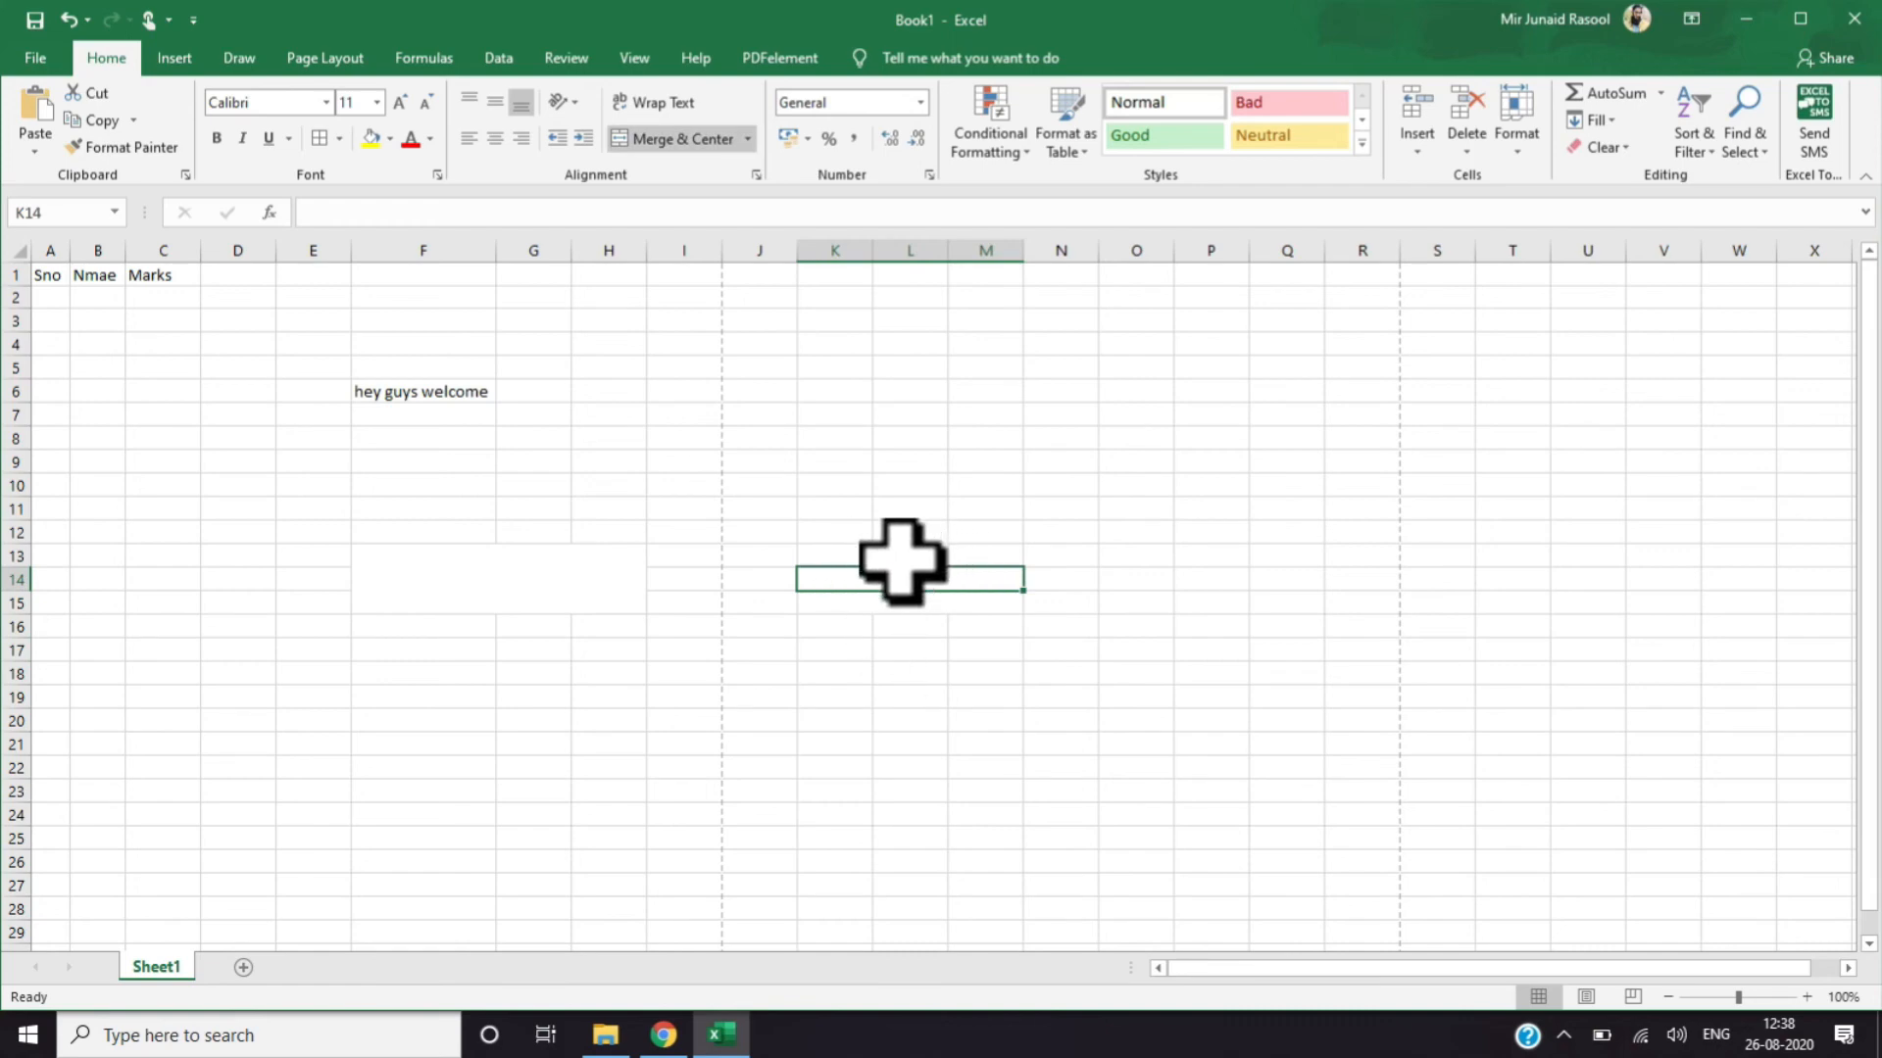
{"action": "left_click", "coordinate": [901, 609]}
{"action": "left_click", "coordinate": [952, 561]}
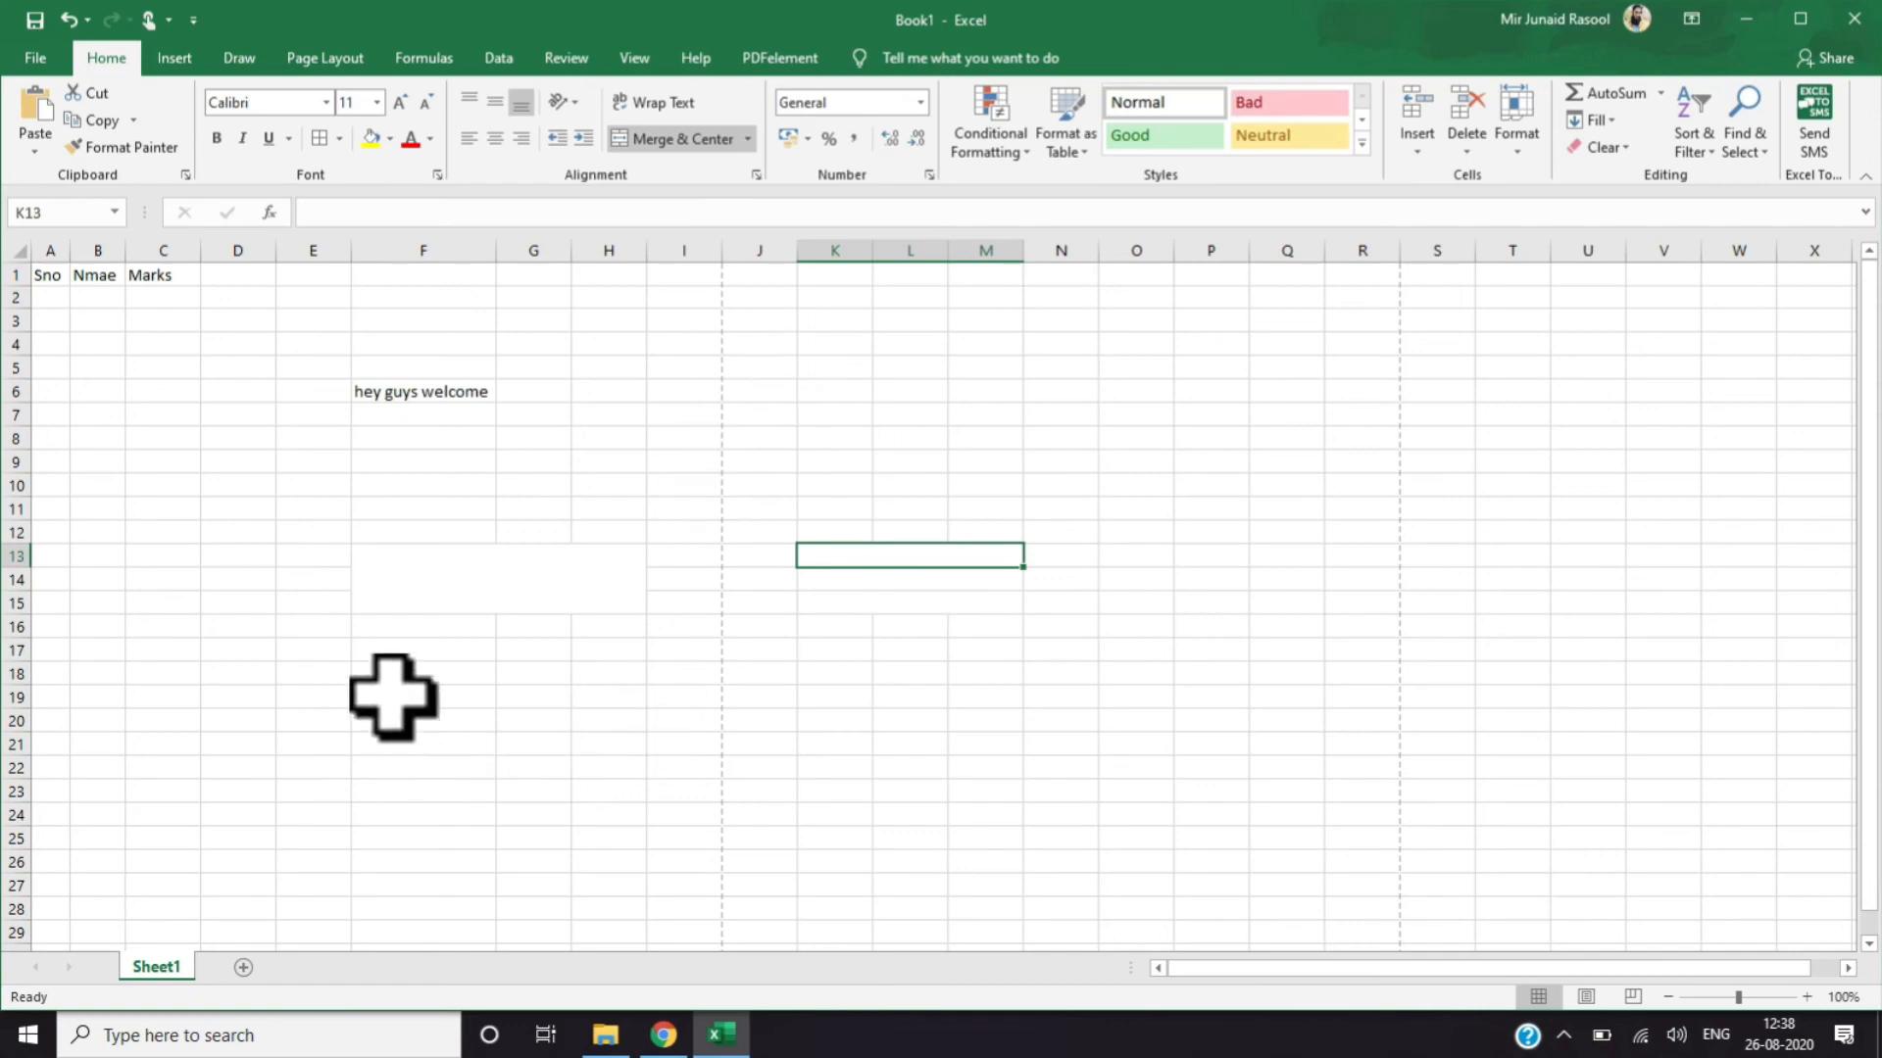
Merge cells F19:G22 without centering and enter gghh in the merged cell
{"action": "left_click_drag", "start_coordinate": [391, 696], "coordinate": [549, 765]}
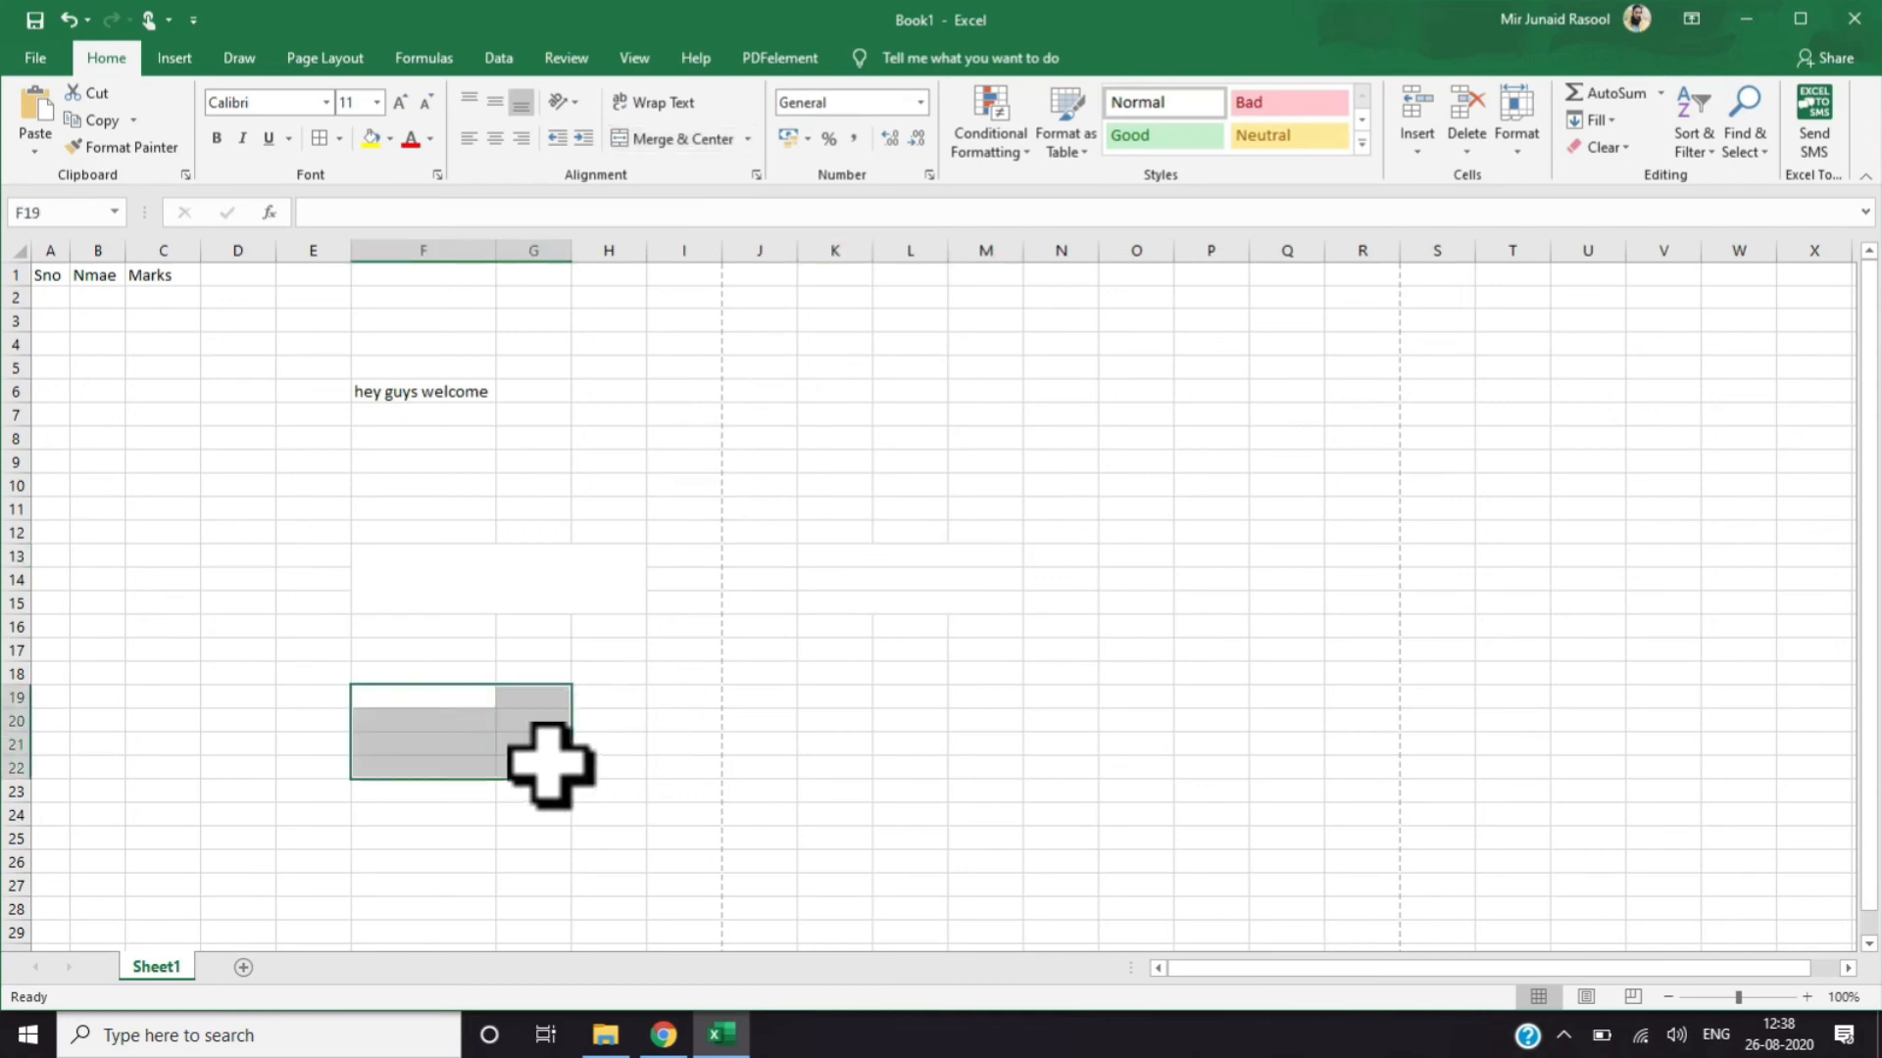
{"action": "left_click", "coordinate": [748, 138]}
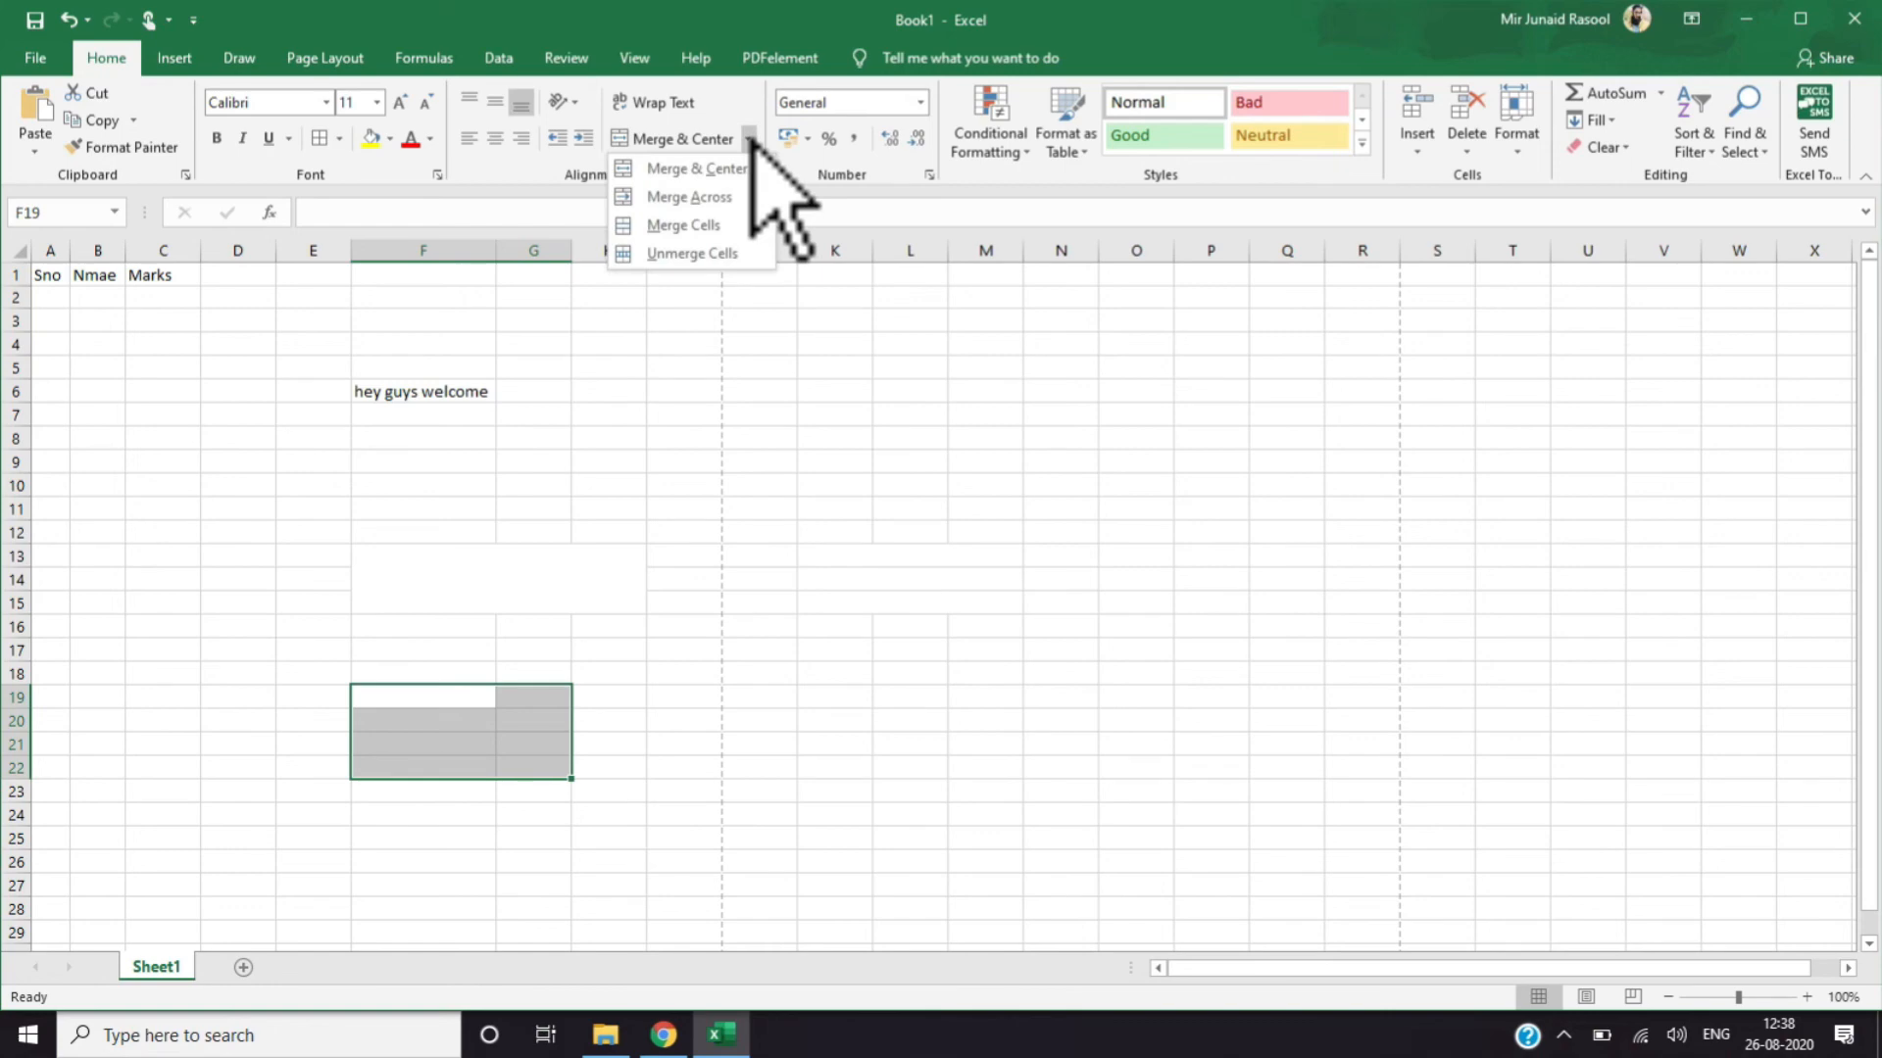
{"action": "left_click", "coordinate": [712, 228]}
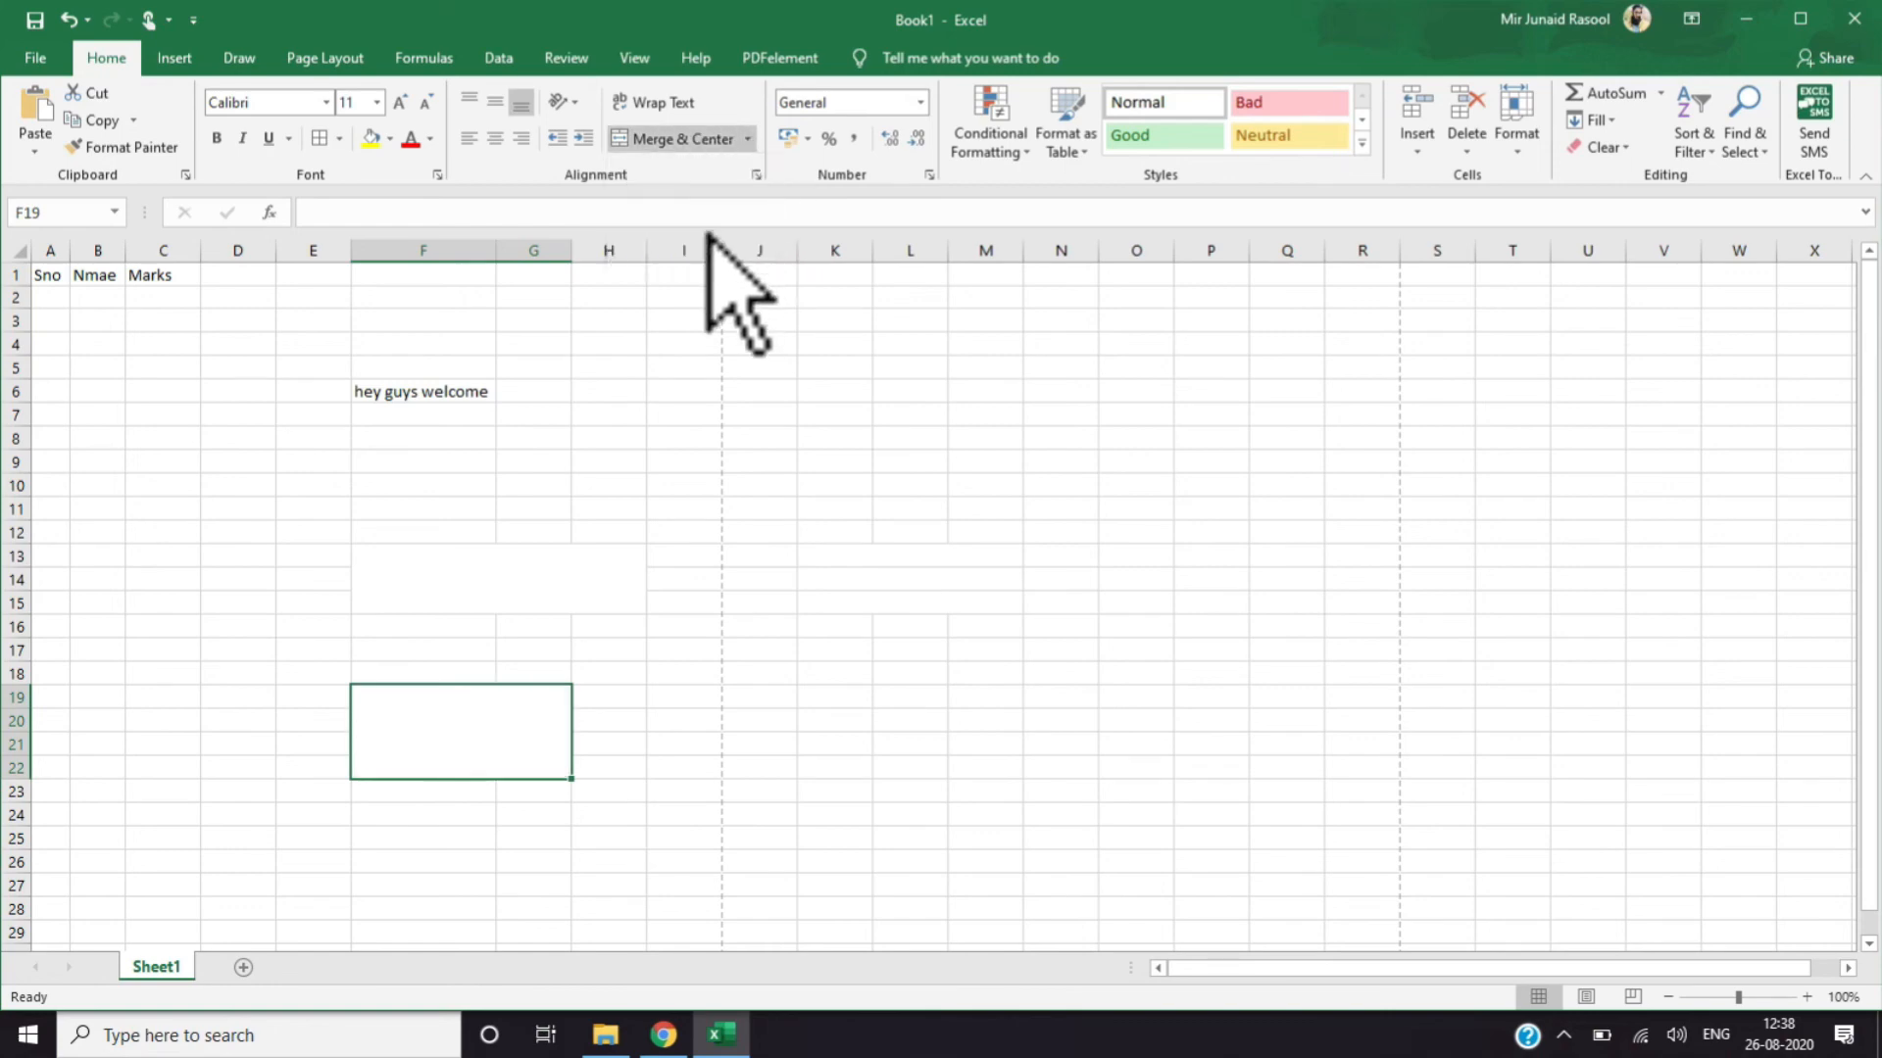
{"action": "double_click", "coordinate": [385, 756]}
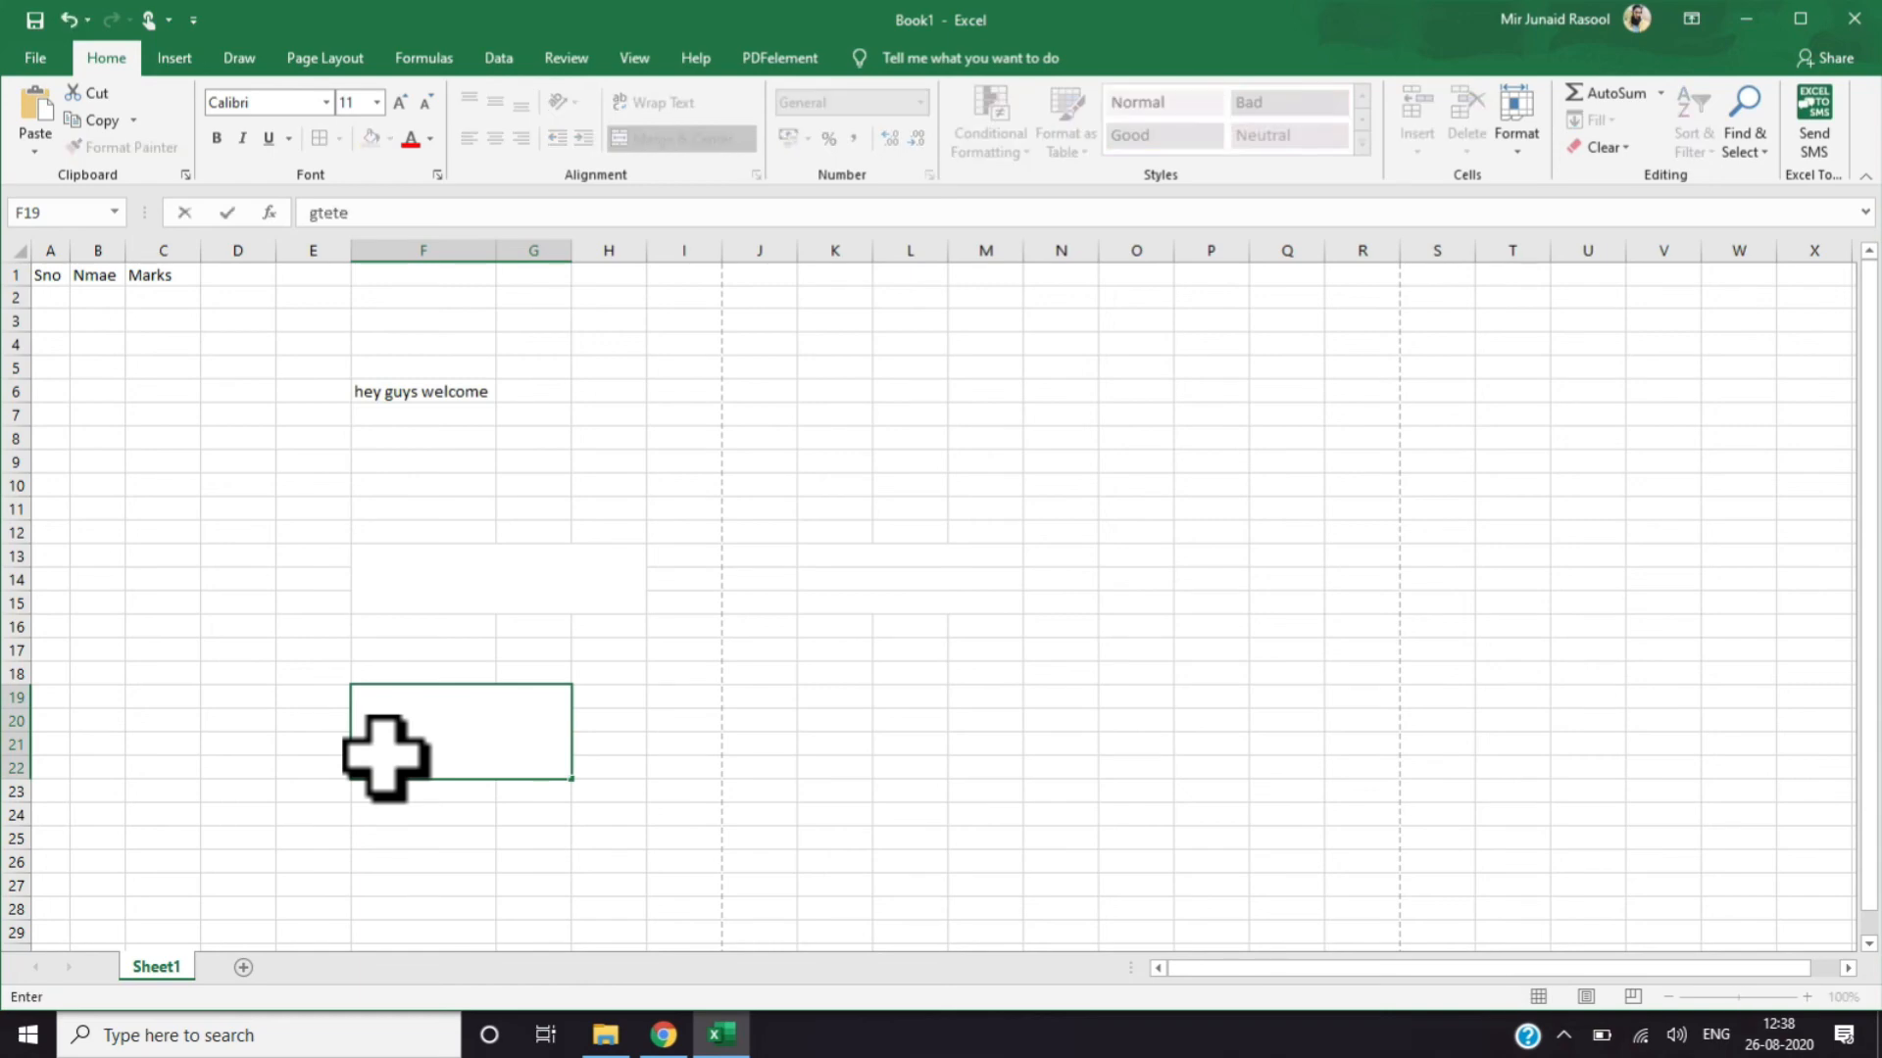
{"action": "left_click_drag", "start_coordinate": [416, 772], "coordinate": [371, 777]}
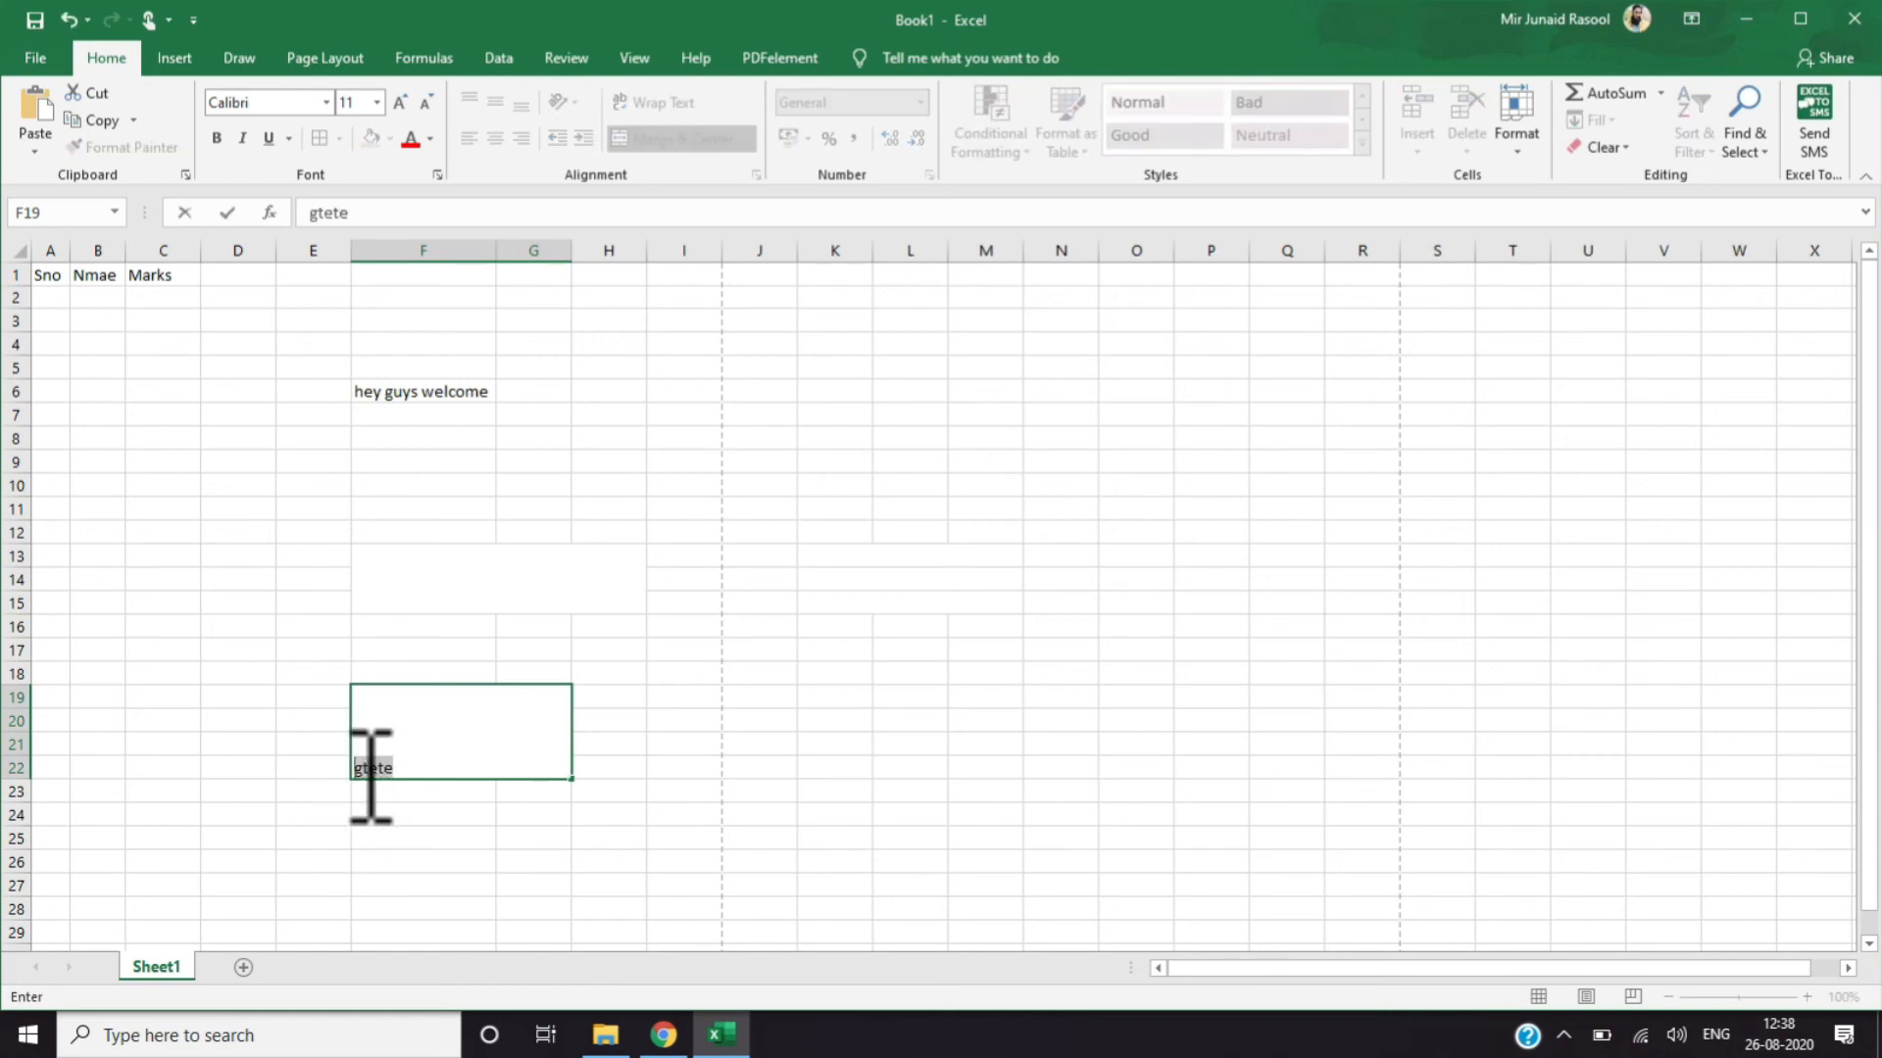
{"action": "key", "text": "BackSpace"}
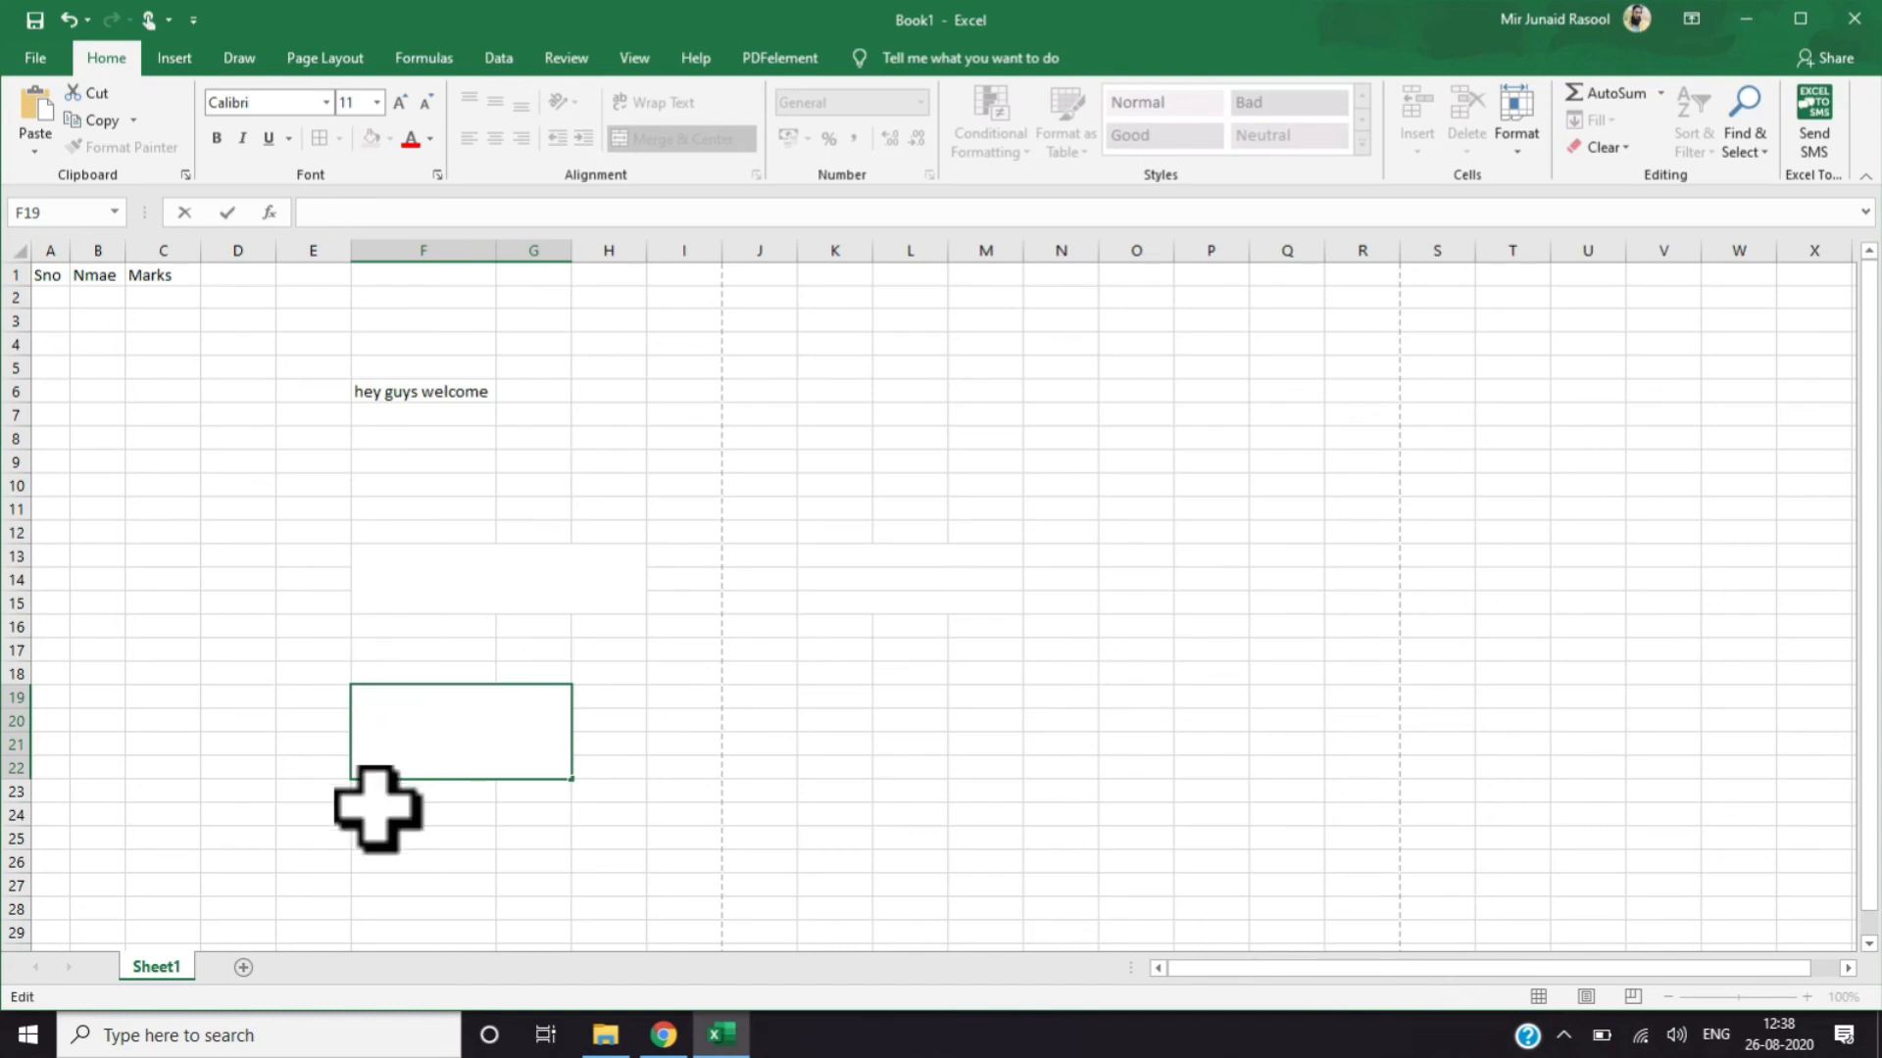
{"action": "left_click", "coordinate": [402, 573]}
{"action": "type", "text": "gghjk"}
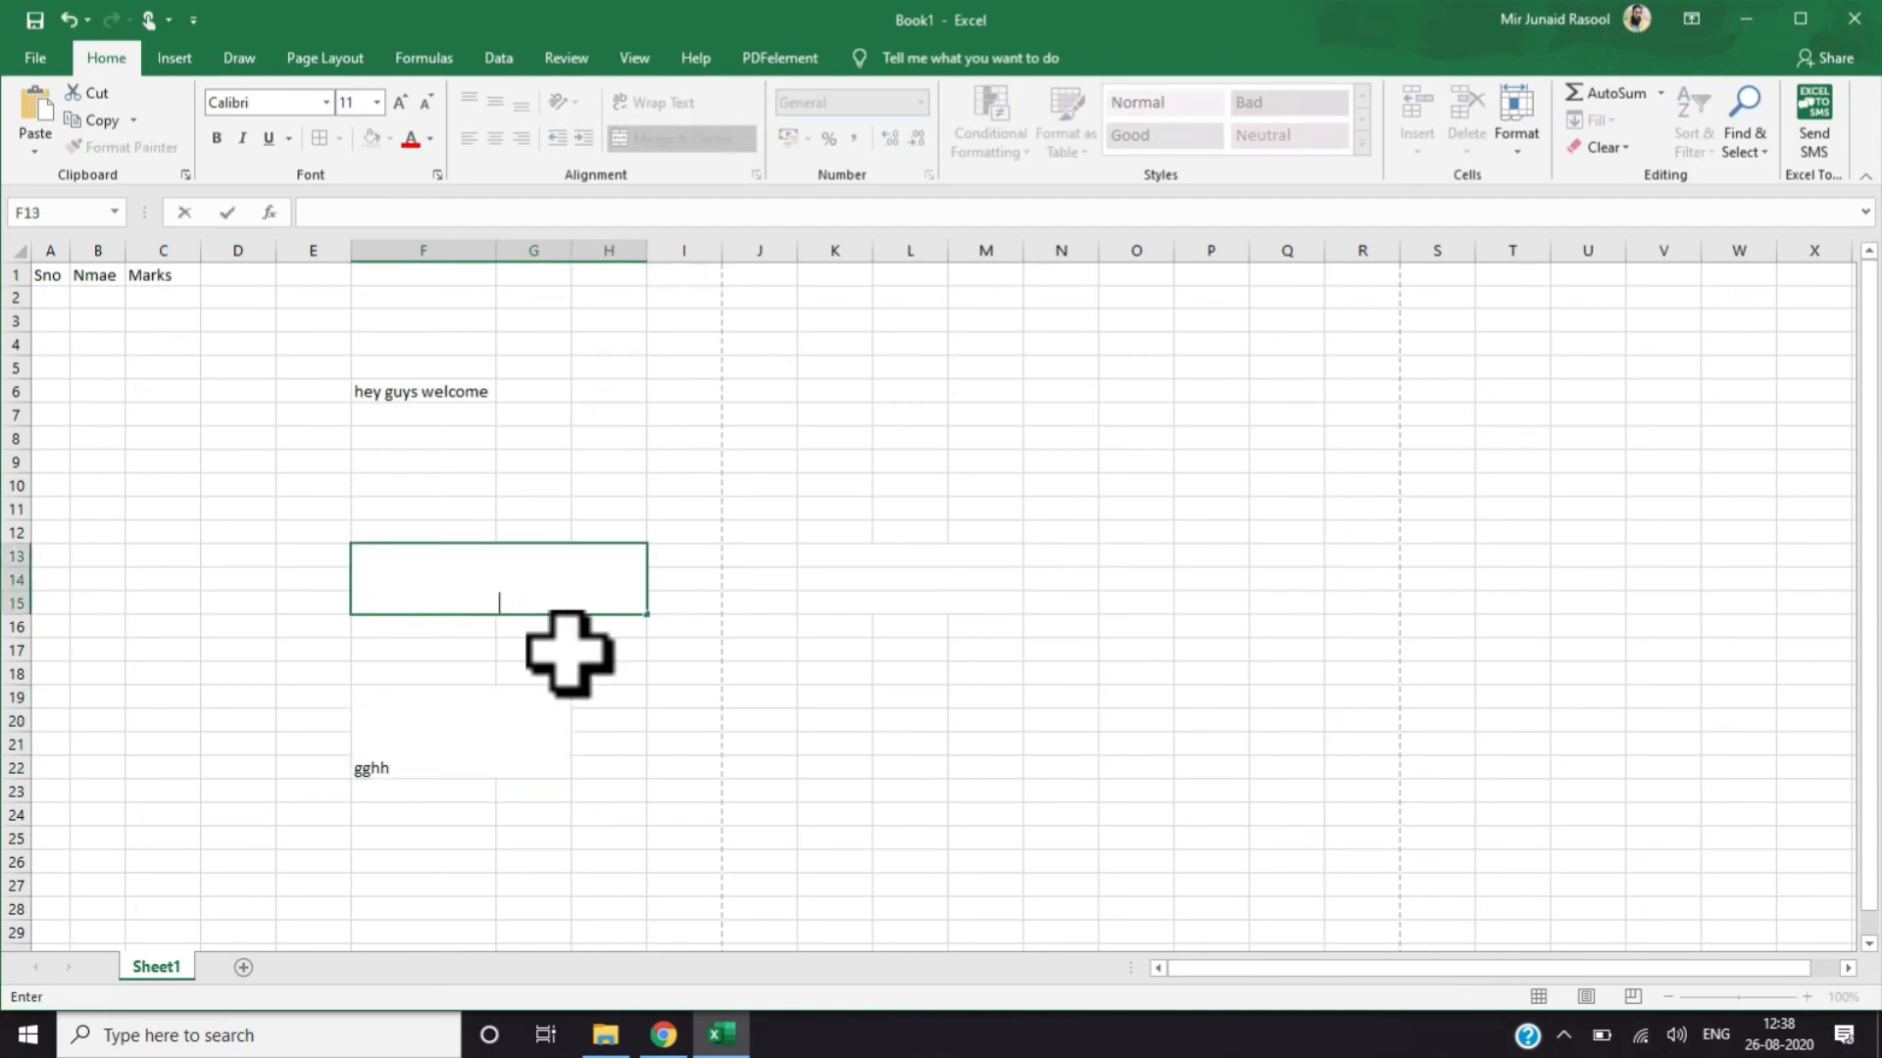
Align the text in merged cell F19:G22 to the top and center it horizontally
{"action": "left_click", "coordinate": [412, 733]}
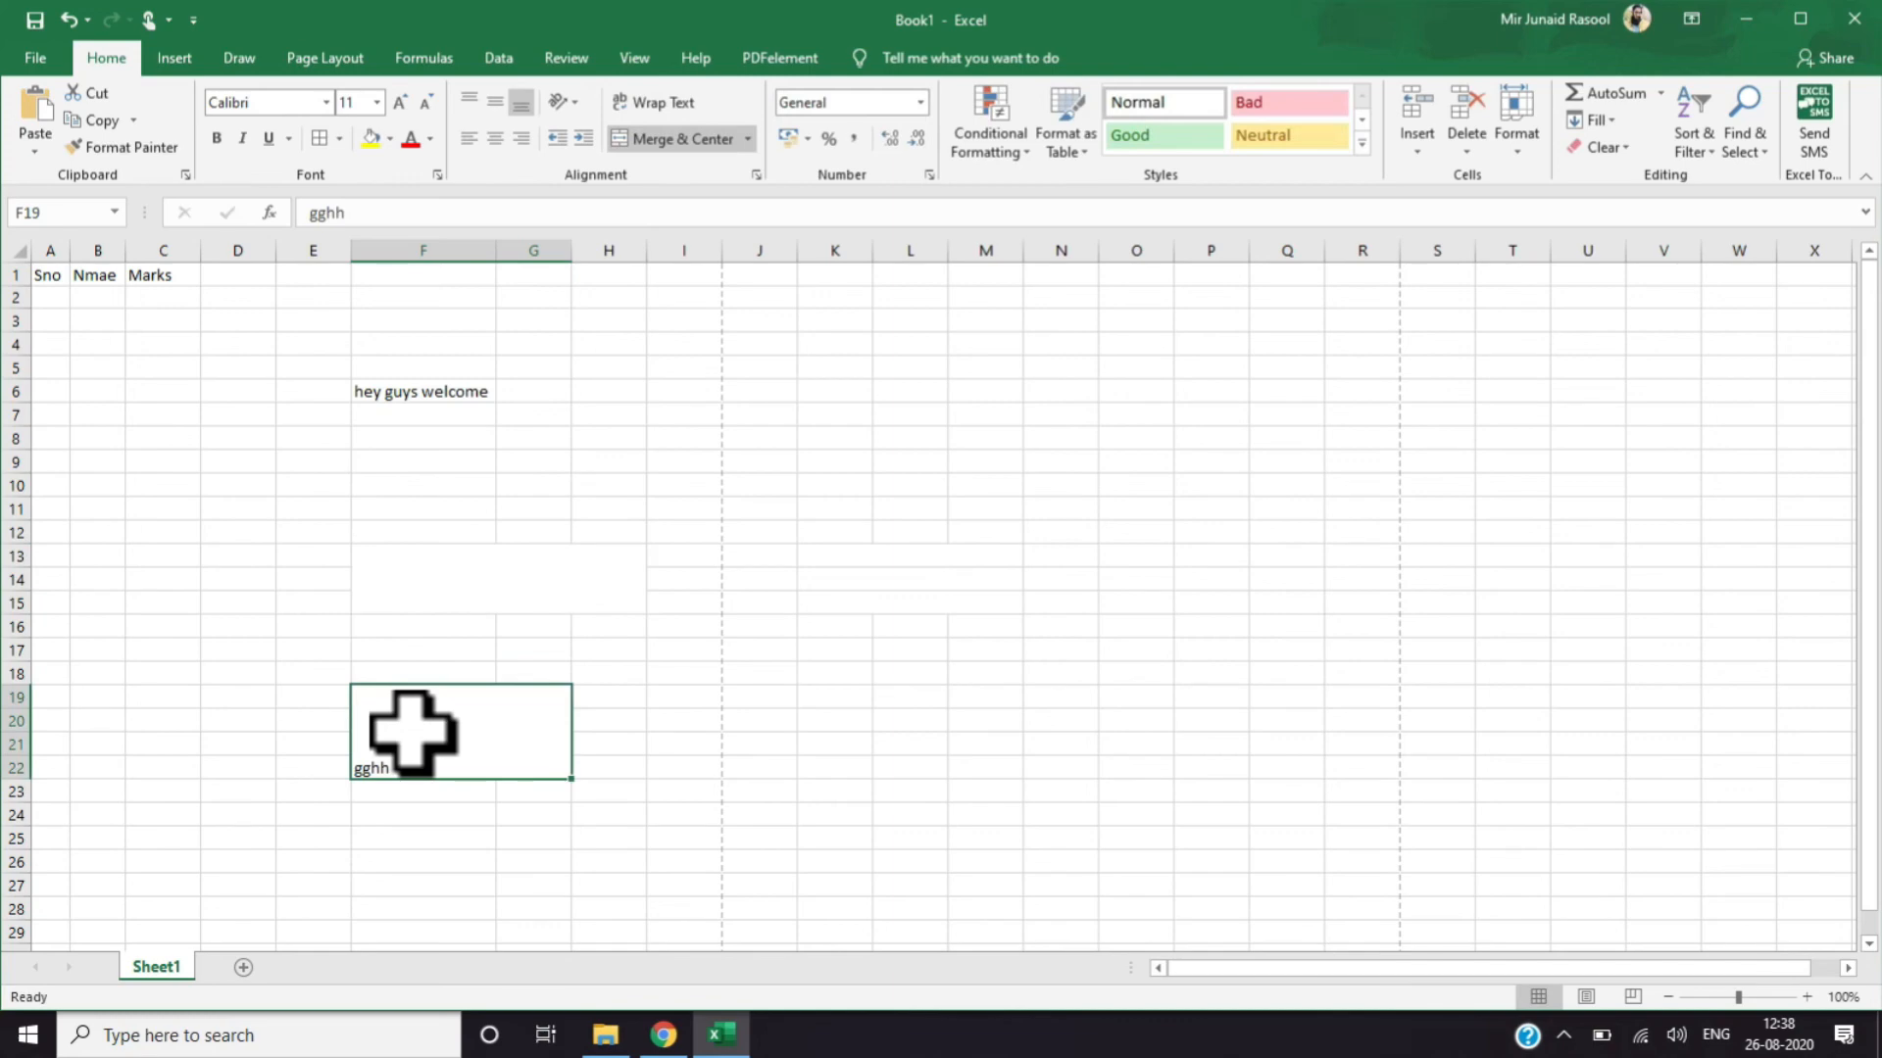
{"action": "left_click", "coordinate": [490, 103]}
{"action": "left_click", "coordinate": [469, 100]}
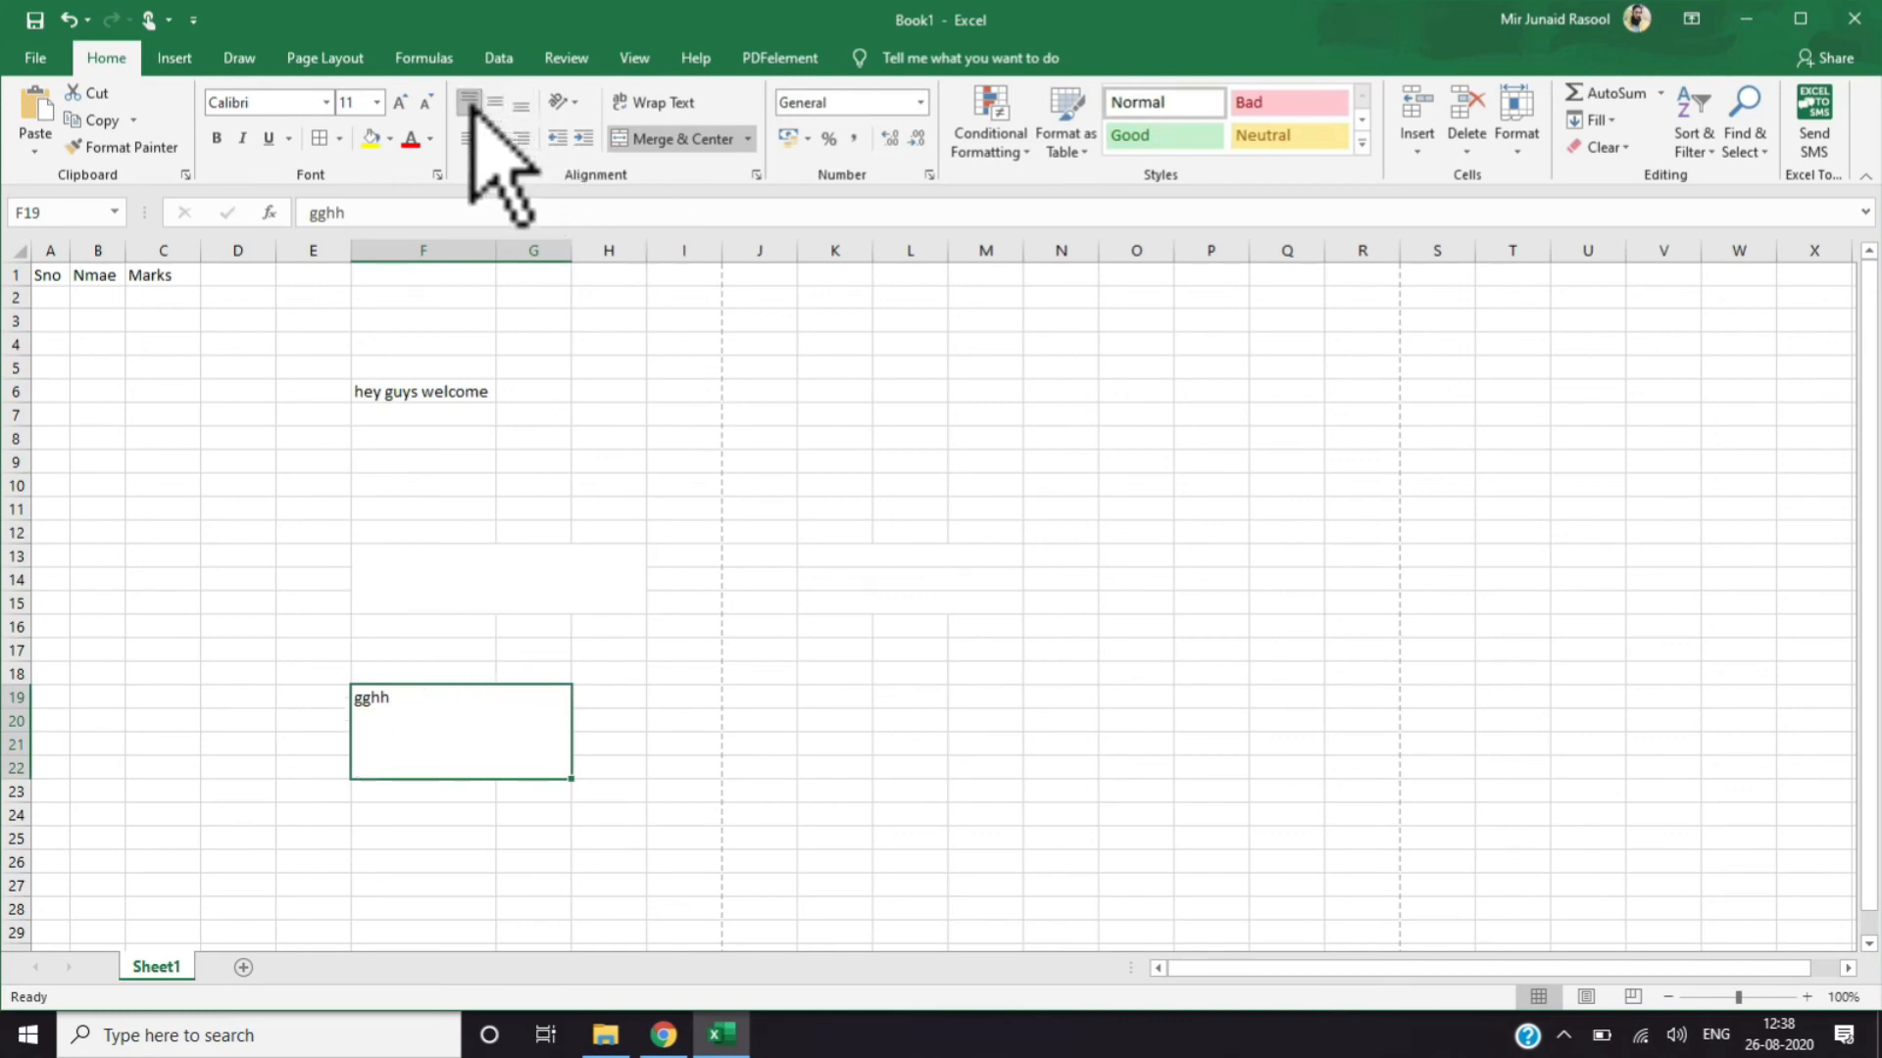
{"action": "left_click", "coordinate": [493, 138]}
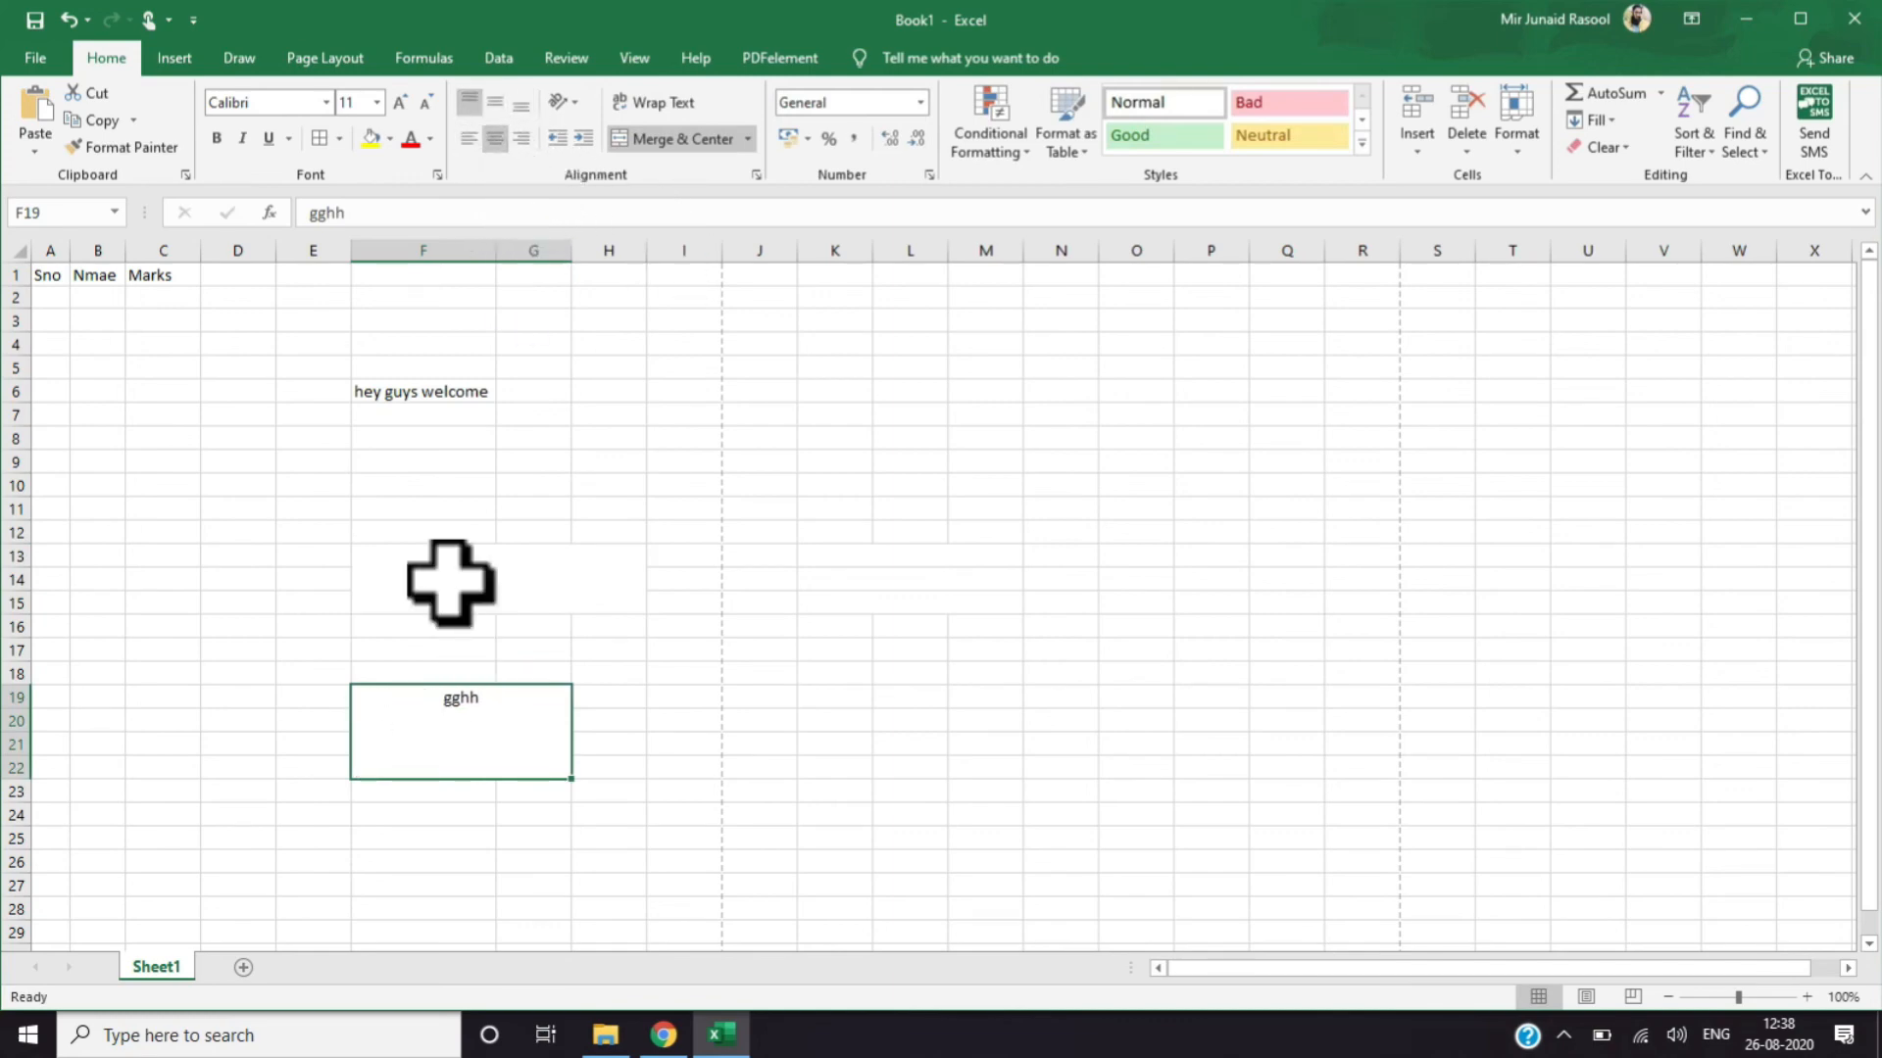
Unmerge cells F13:H15 and select G14 to check that it is a separate cell
{"action": "left_click", "coordinate": [748, 139]}
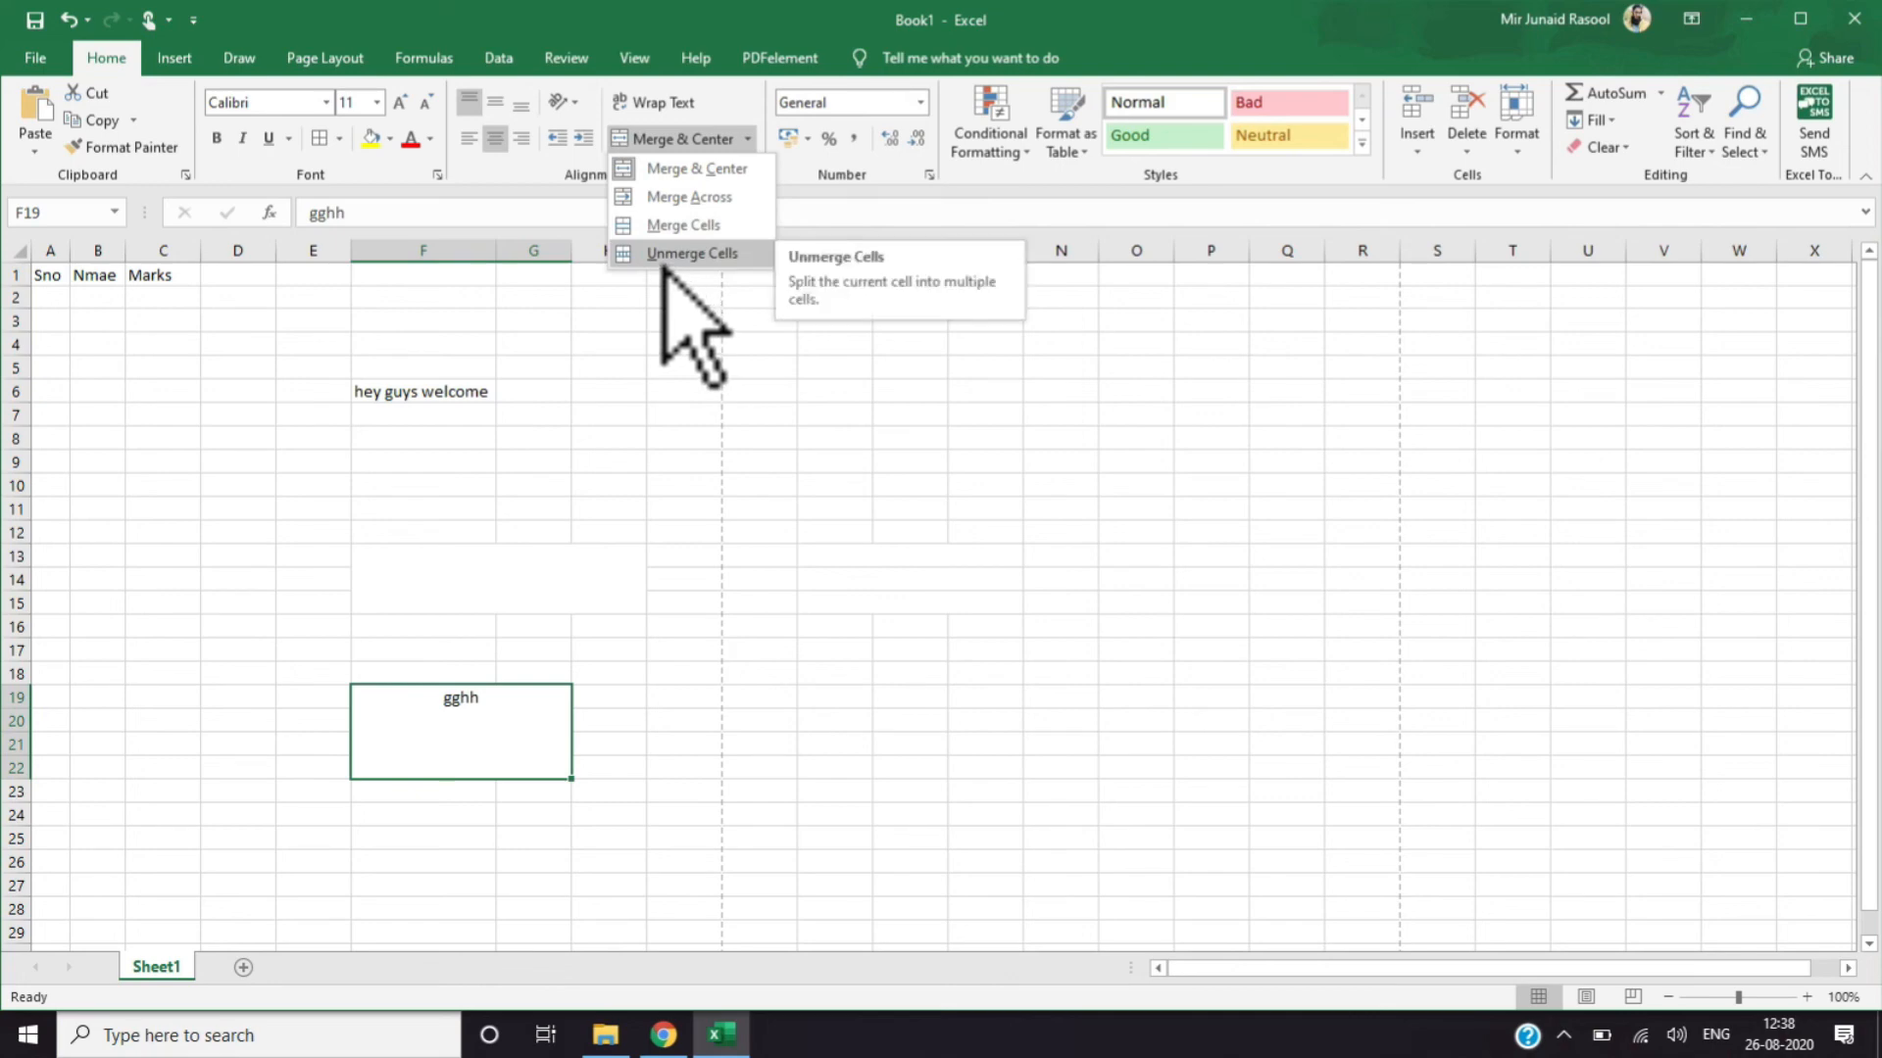
{"action": "left_click", "coordinate": [477, 588]}
{"action": "left_click_drag", "start_coordinate": [411, 556], "coordinate": [607, 603]}
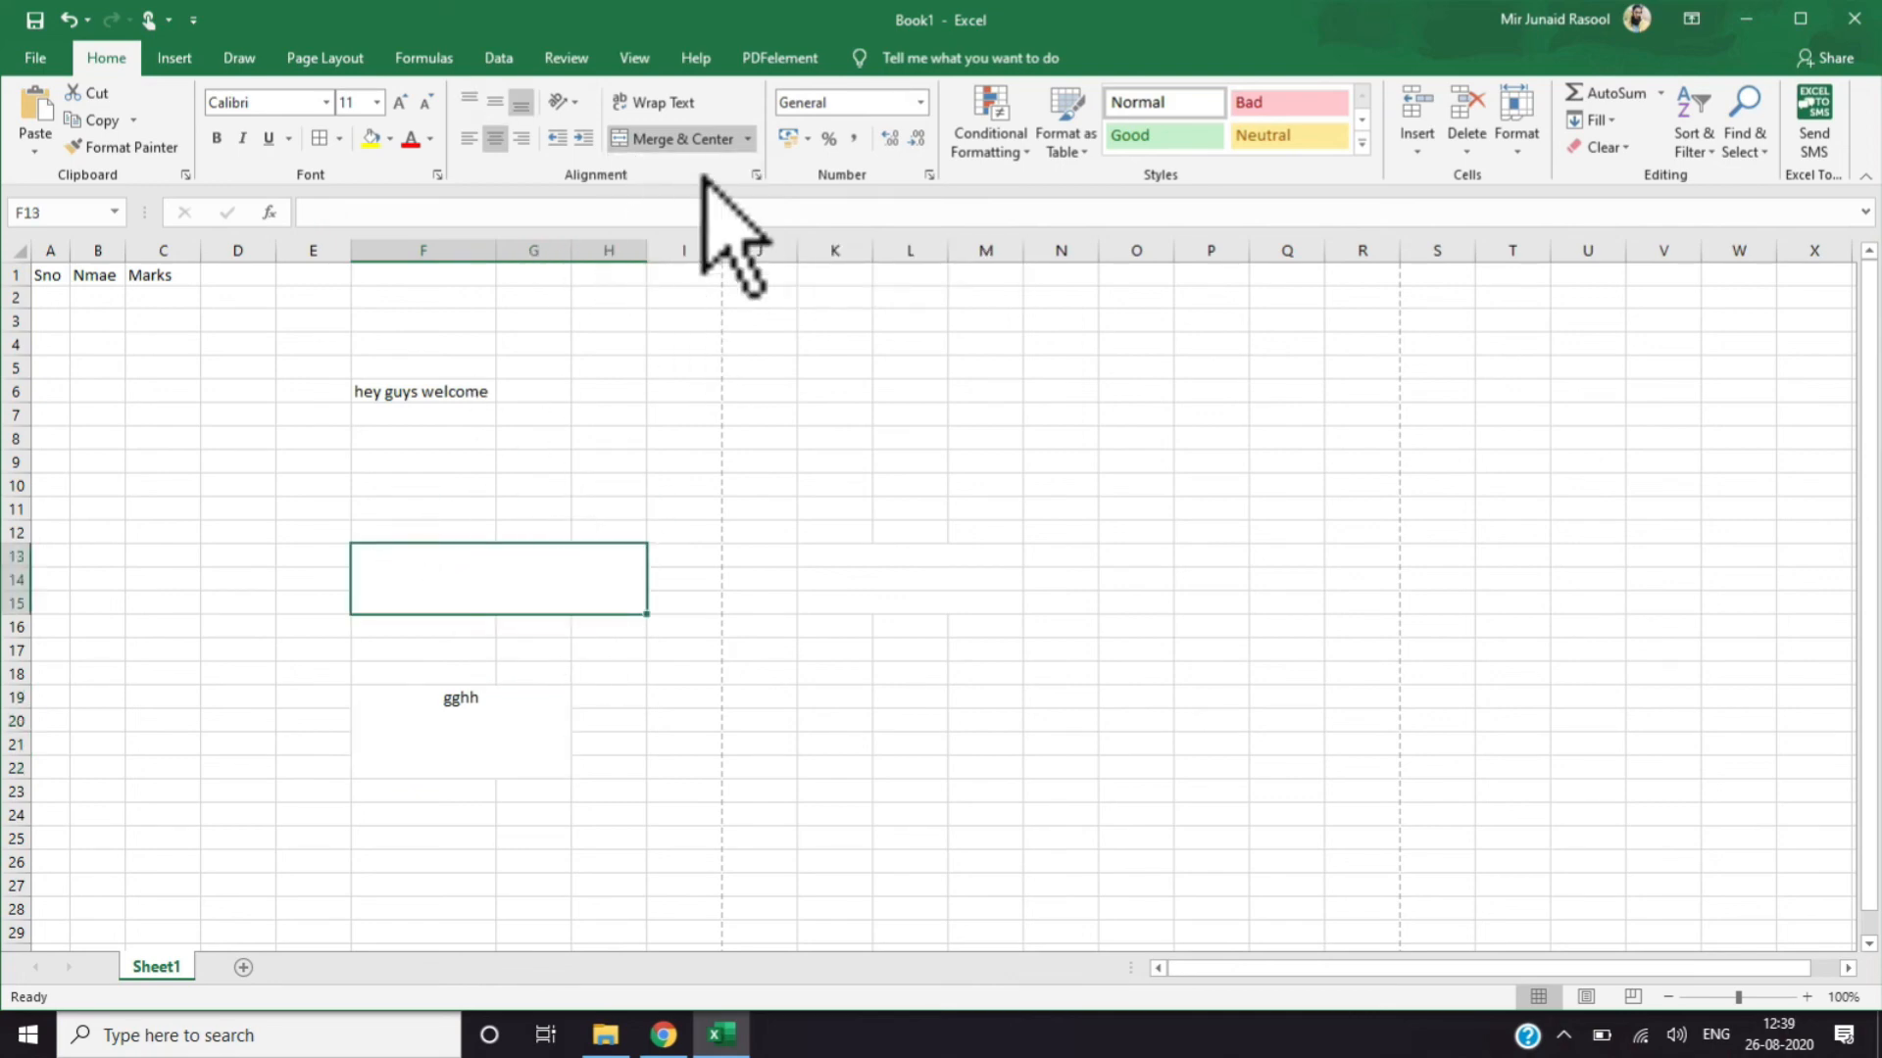
{"action": "left_click", "coordinate": [748, 139]}
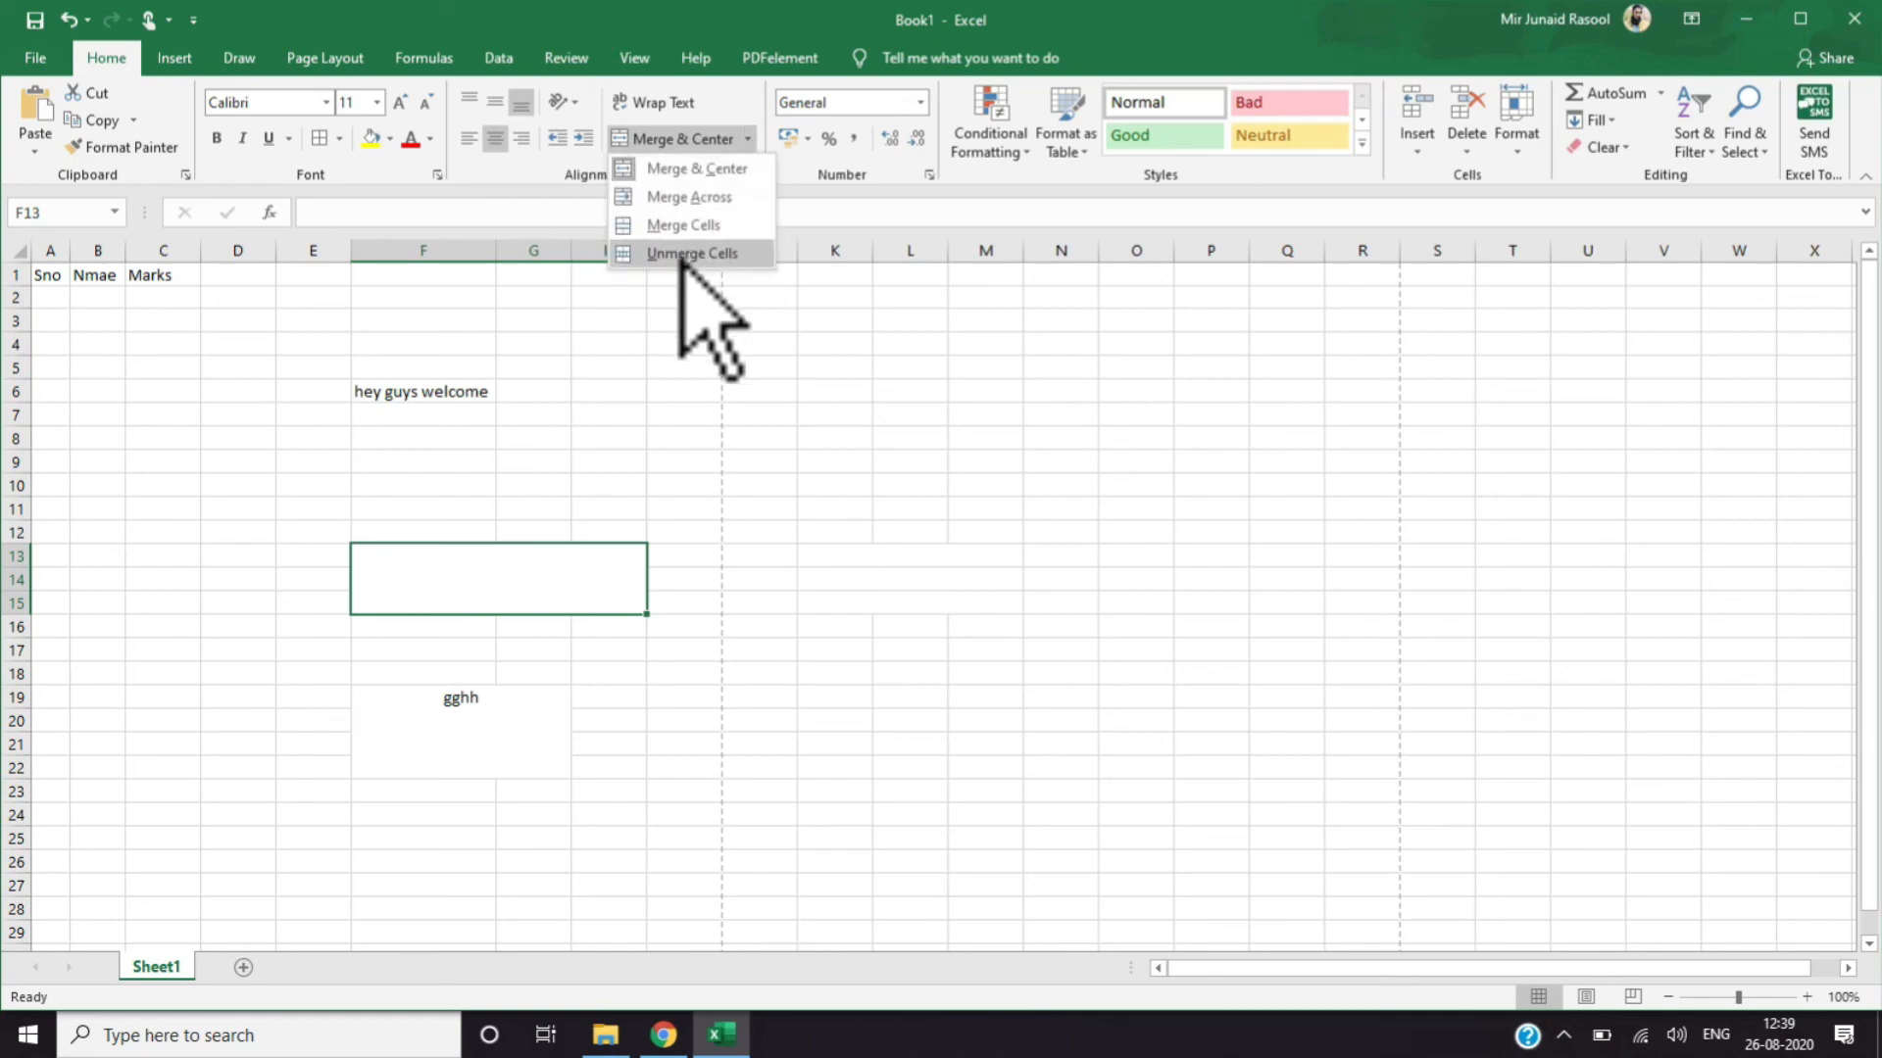
{"action": "left_click", "coordinate": [686, 253]}
{"action": "left_click", "coordinate": [516, 576]}
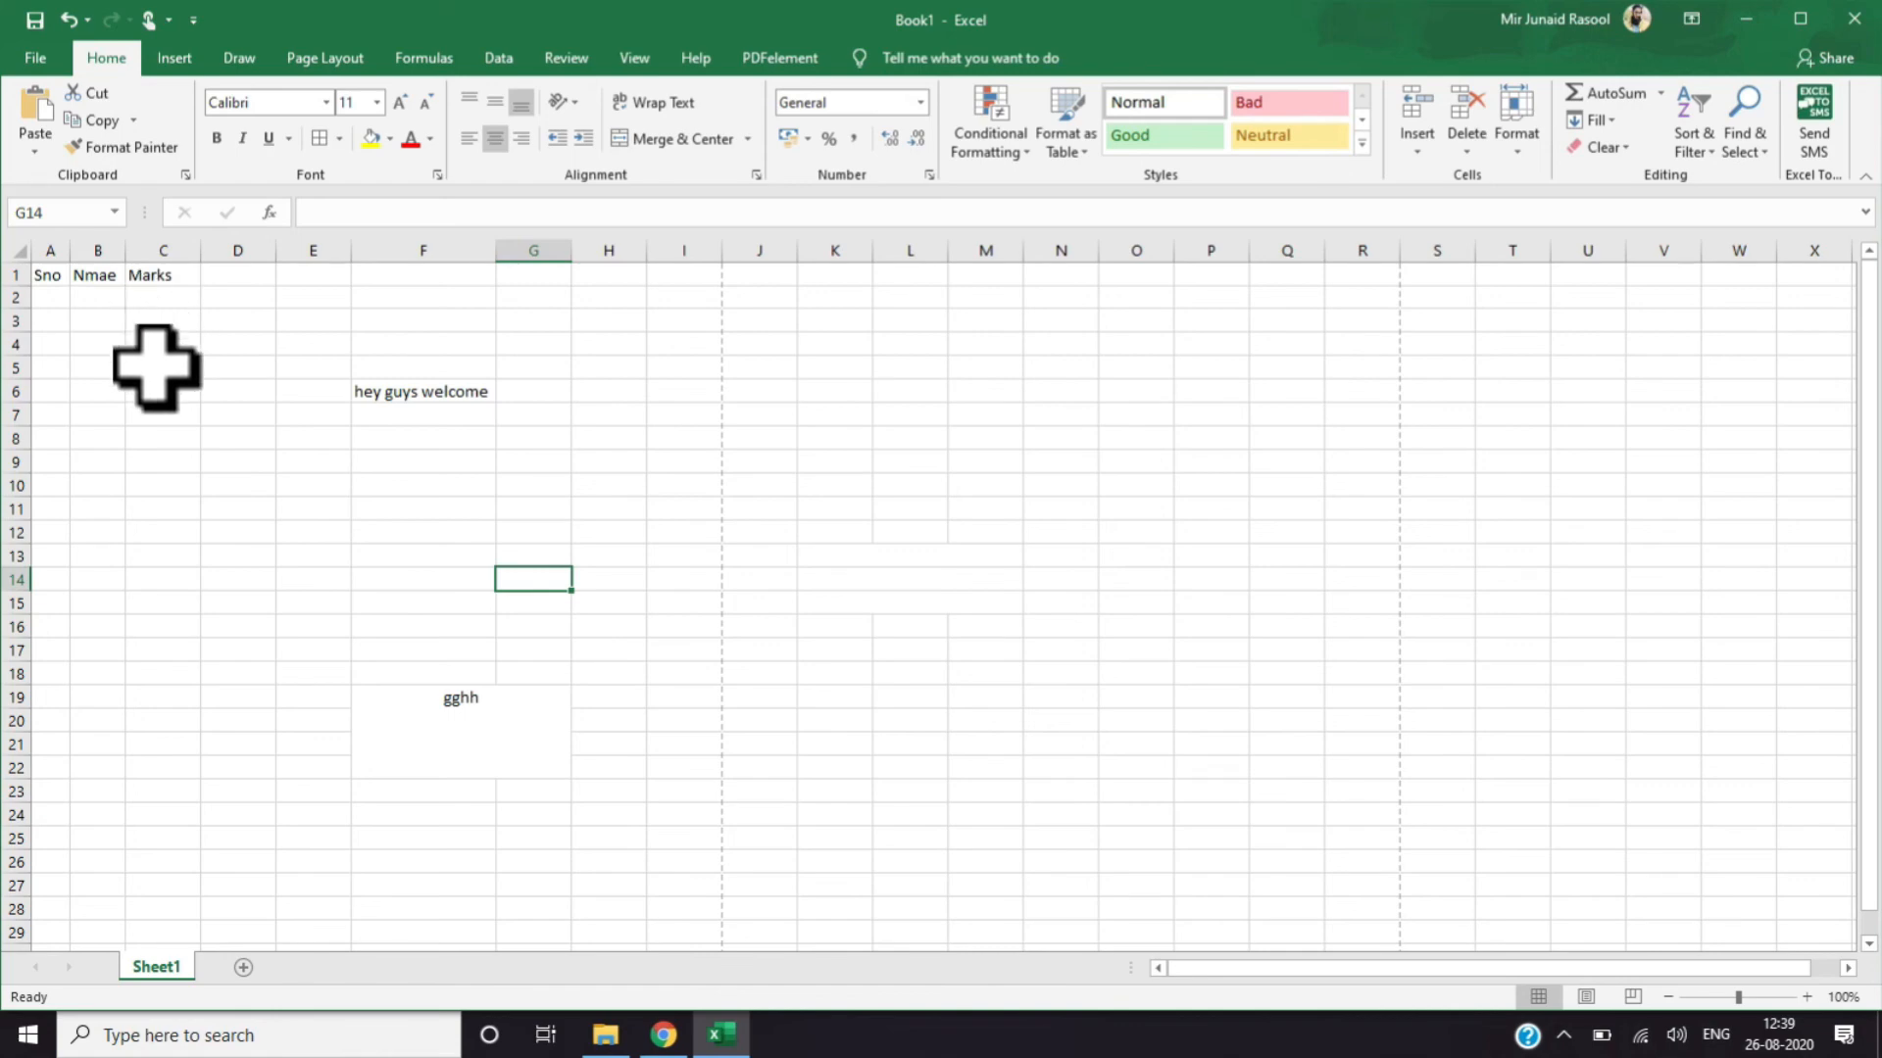
Apply all borders to the range C6:M25
{"action": "left_click_drag", "start_coordinate": [151, 386], "coordinate": [157, 416]}
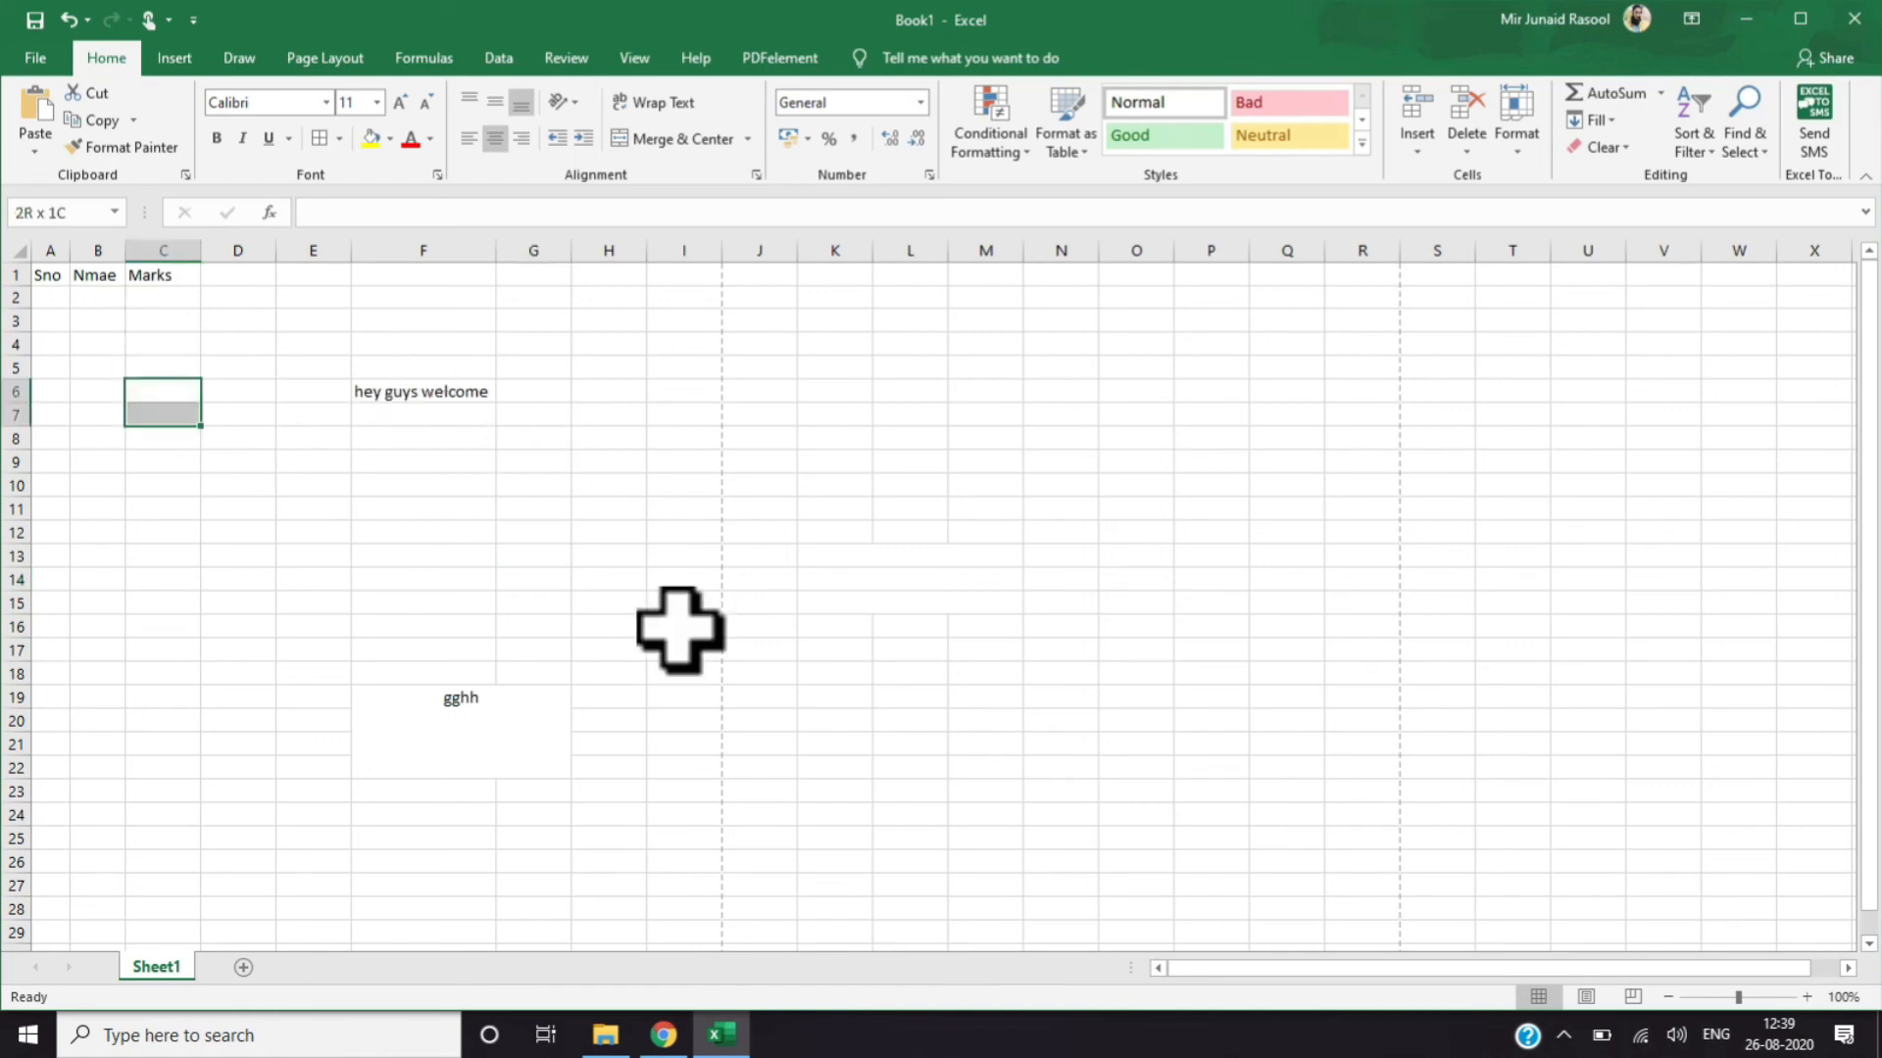
{"action": "left_click_drag", "start_coordinate": [681, 630], "coordinate": [1019, 851]}
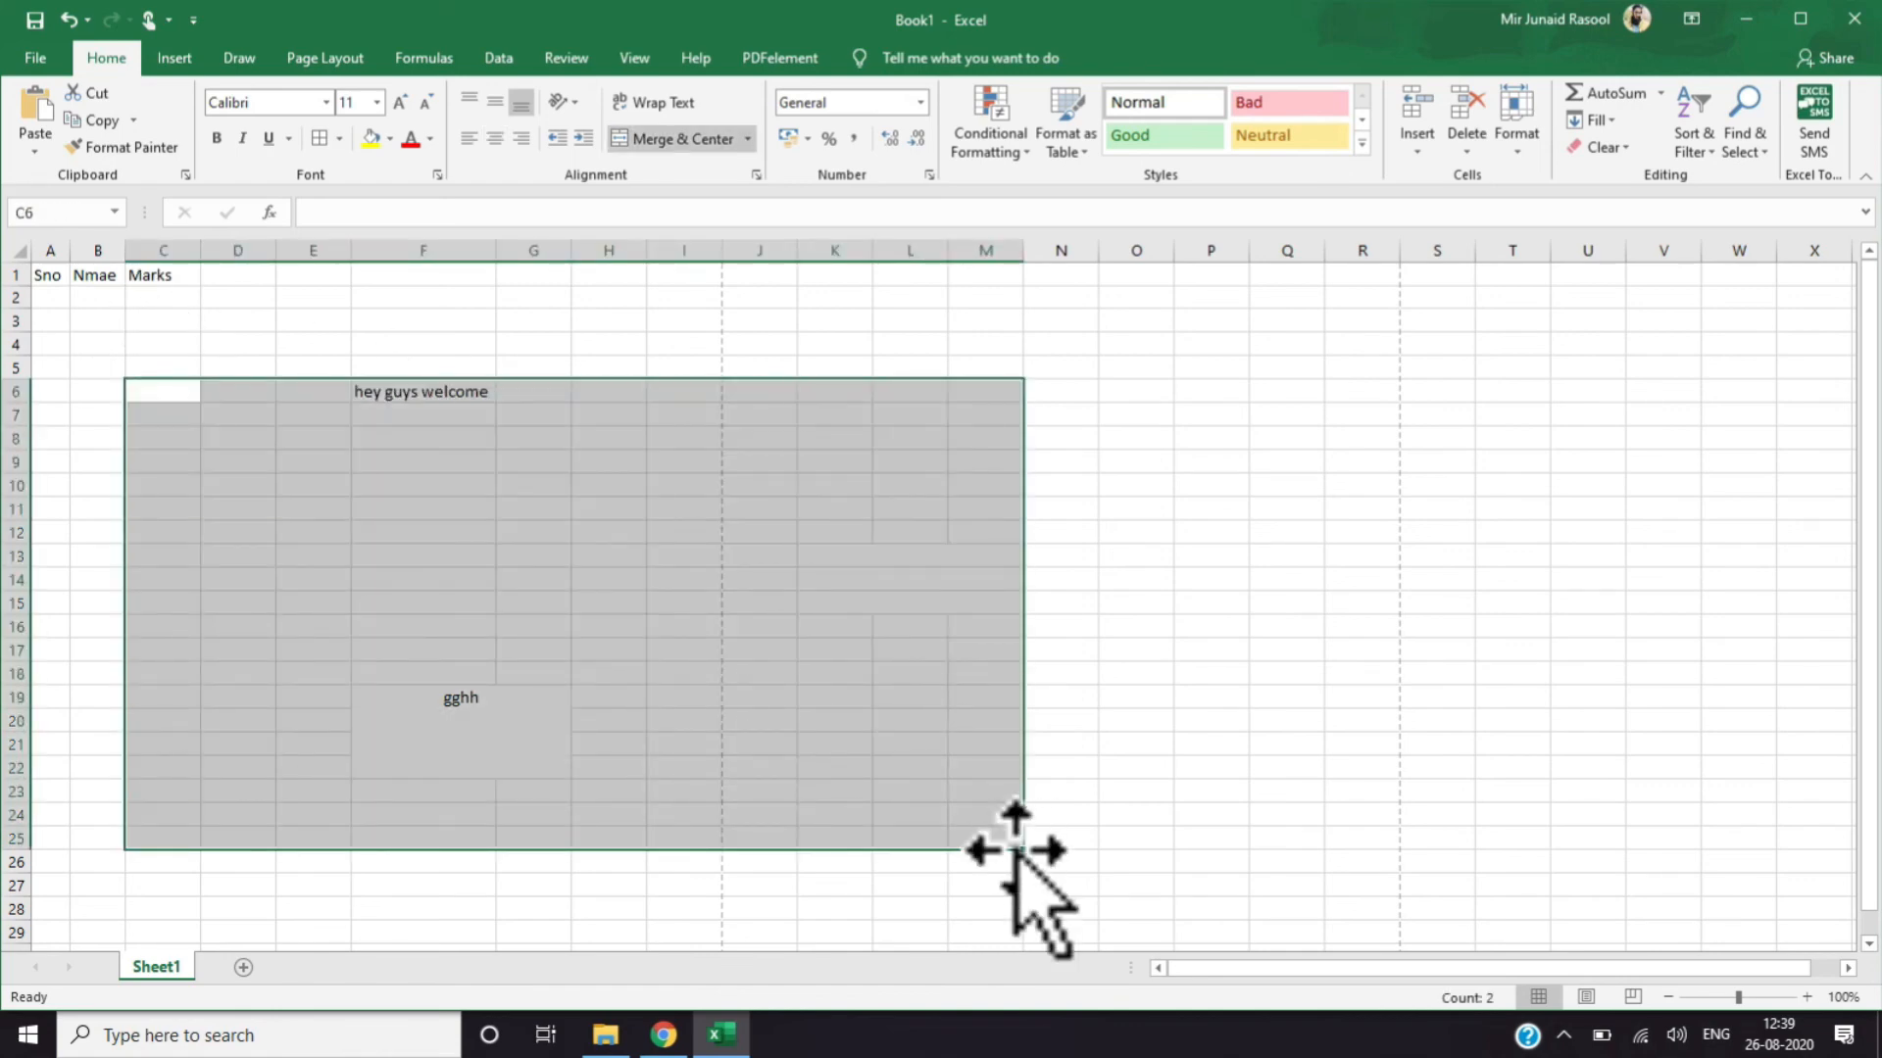
{"action": "left_click", "coordinate": [330, 145]}
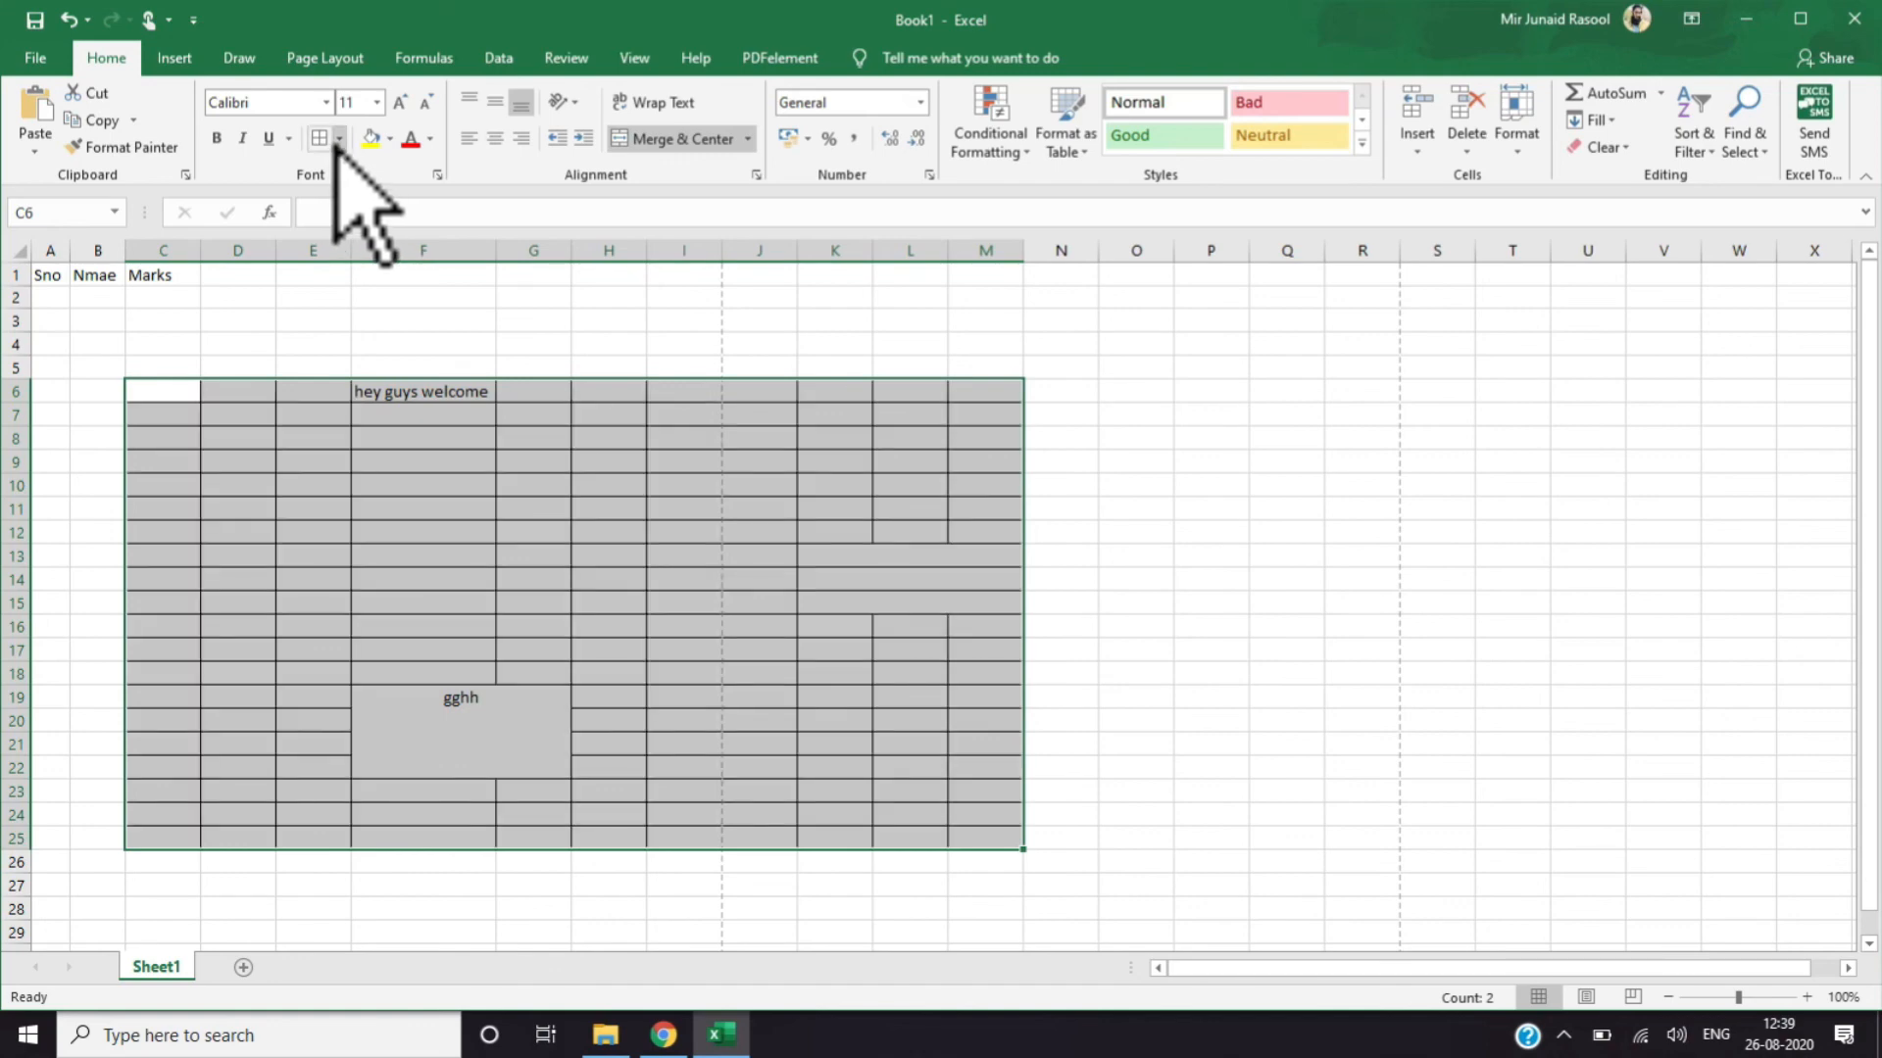
{"action": "left_click", "coordinate": [593, 673]}
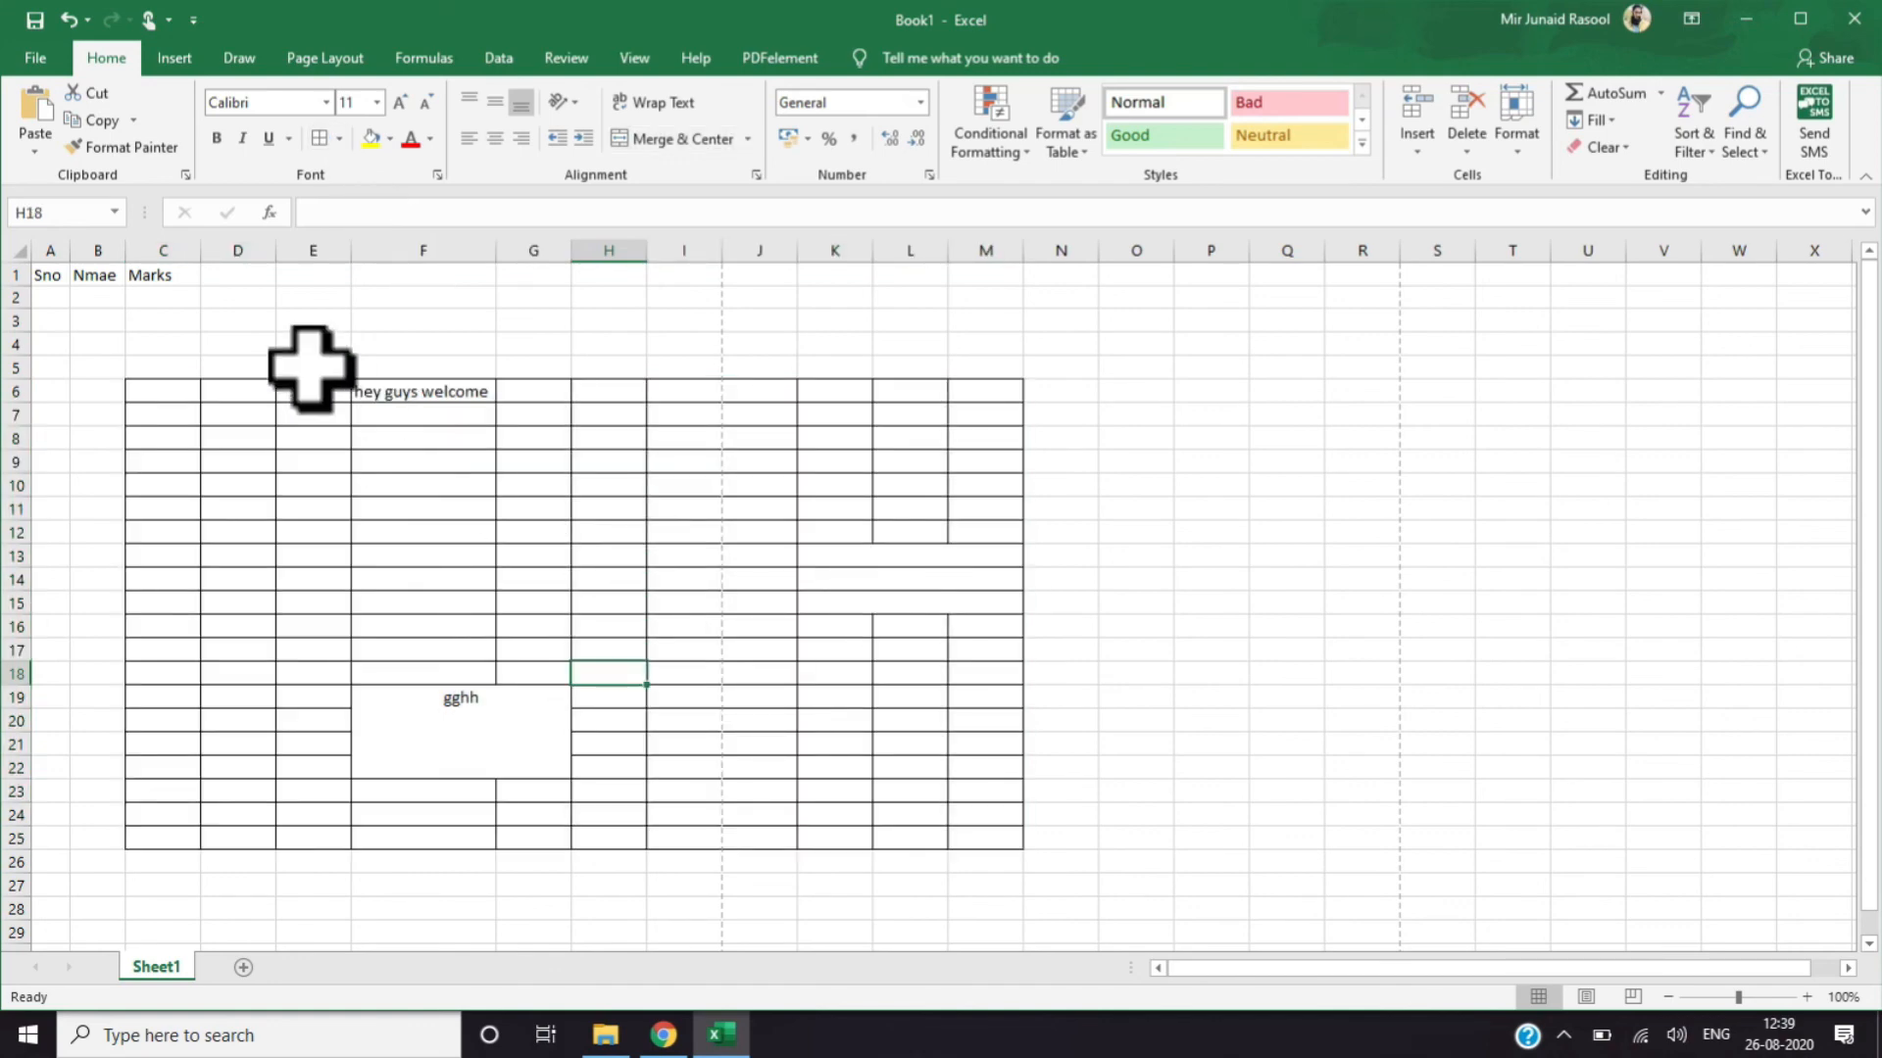
Merge and center cells C2:M5 above the bordered table and enter the title SCHOOL DATAT
{"action": "left_click", "coordinate": [180, 296]}
{"action": "left_click_drag", "start_coordinate": [180, 296], "coordinate": [972, 368]}
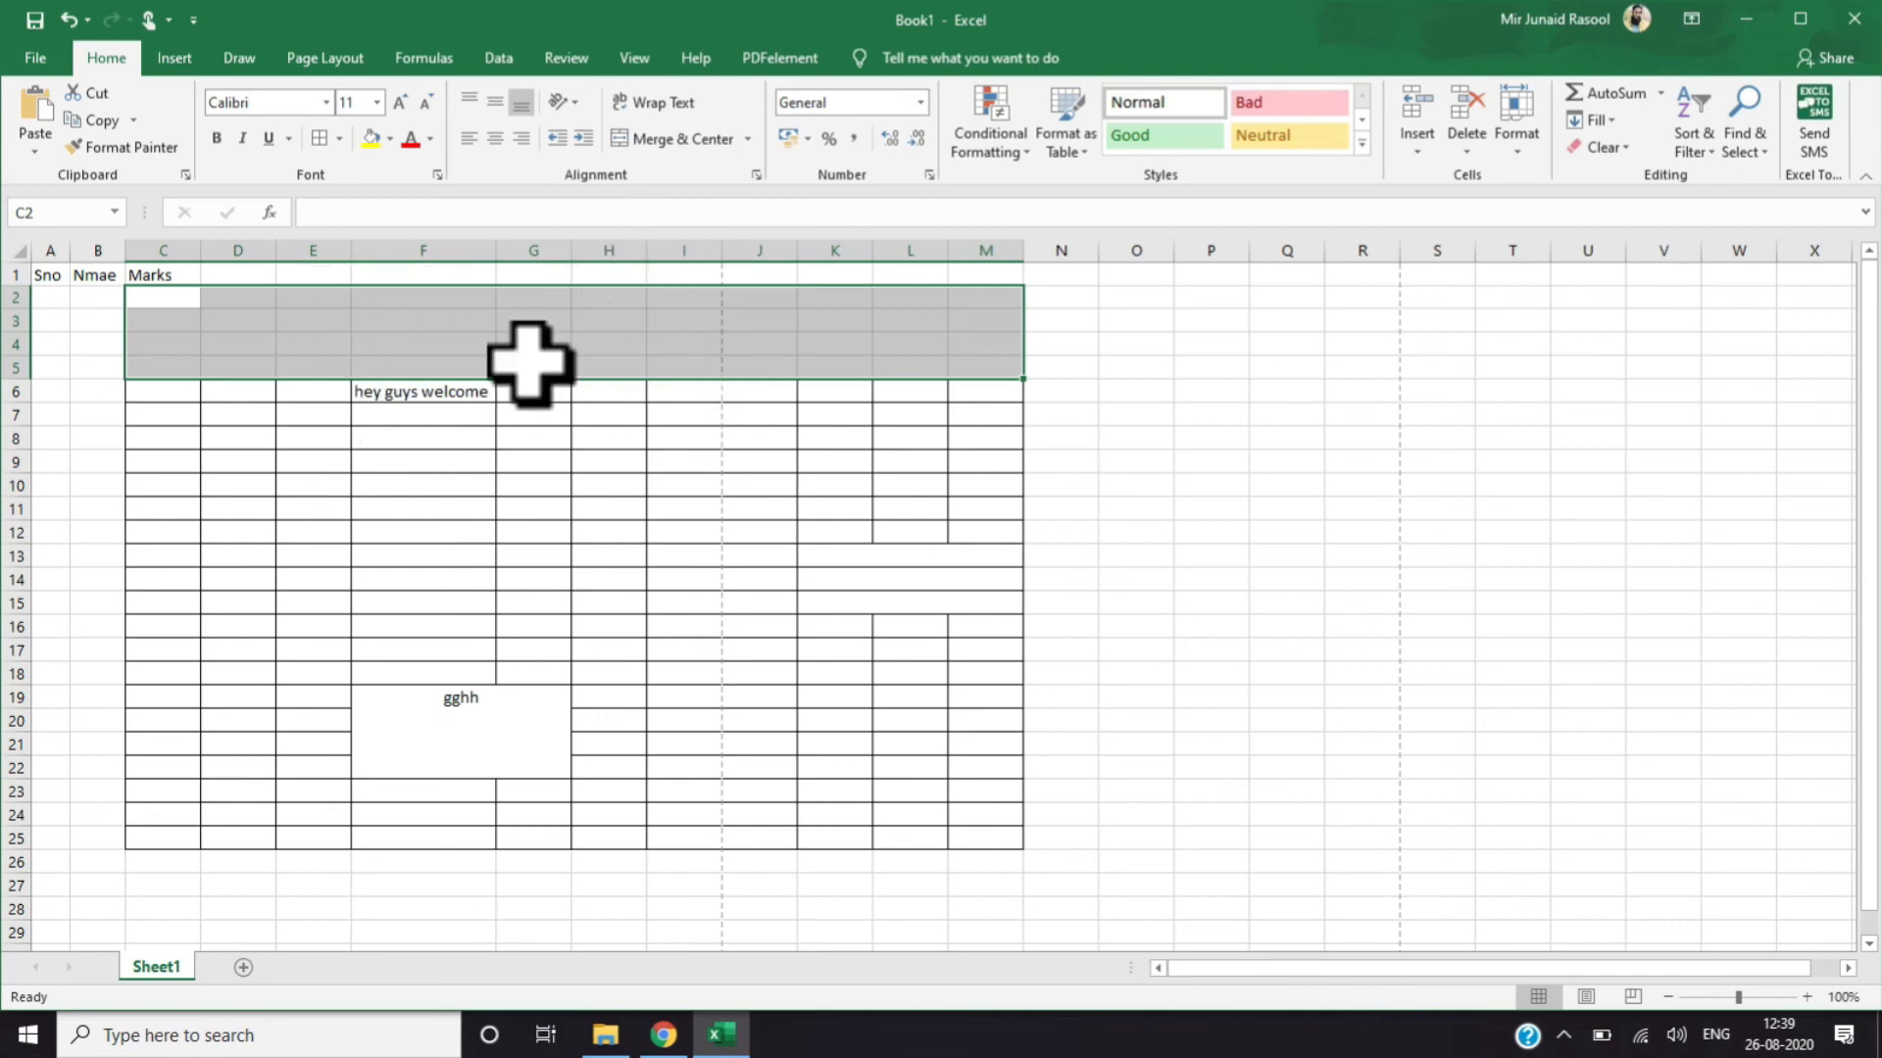
{"action": "left_click", "coordinate": [676, 139]}
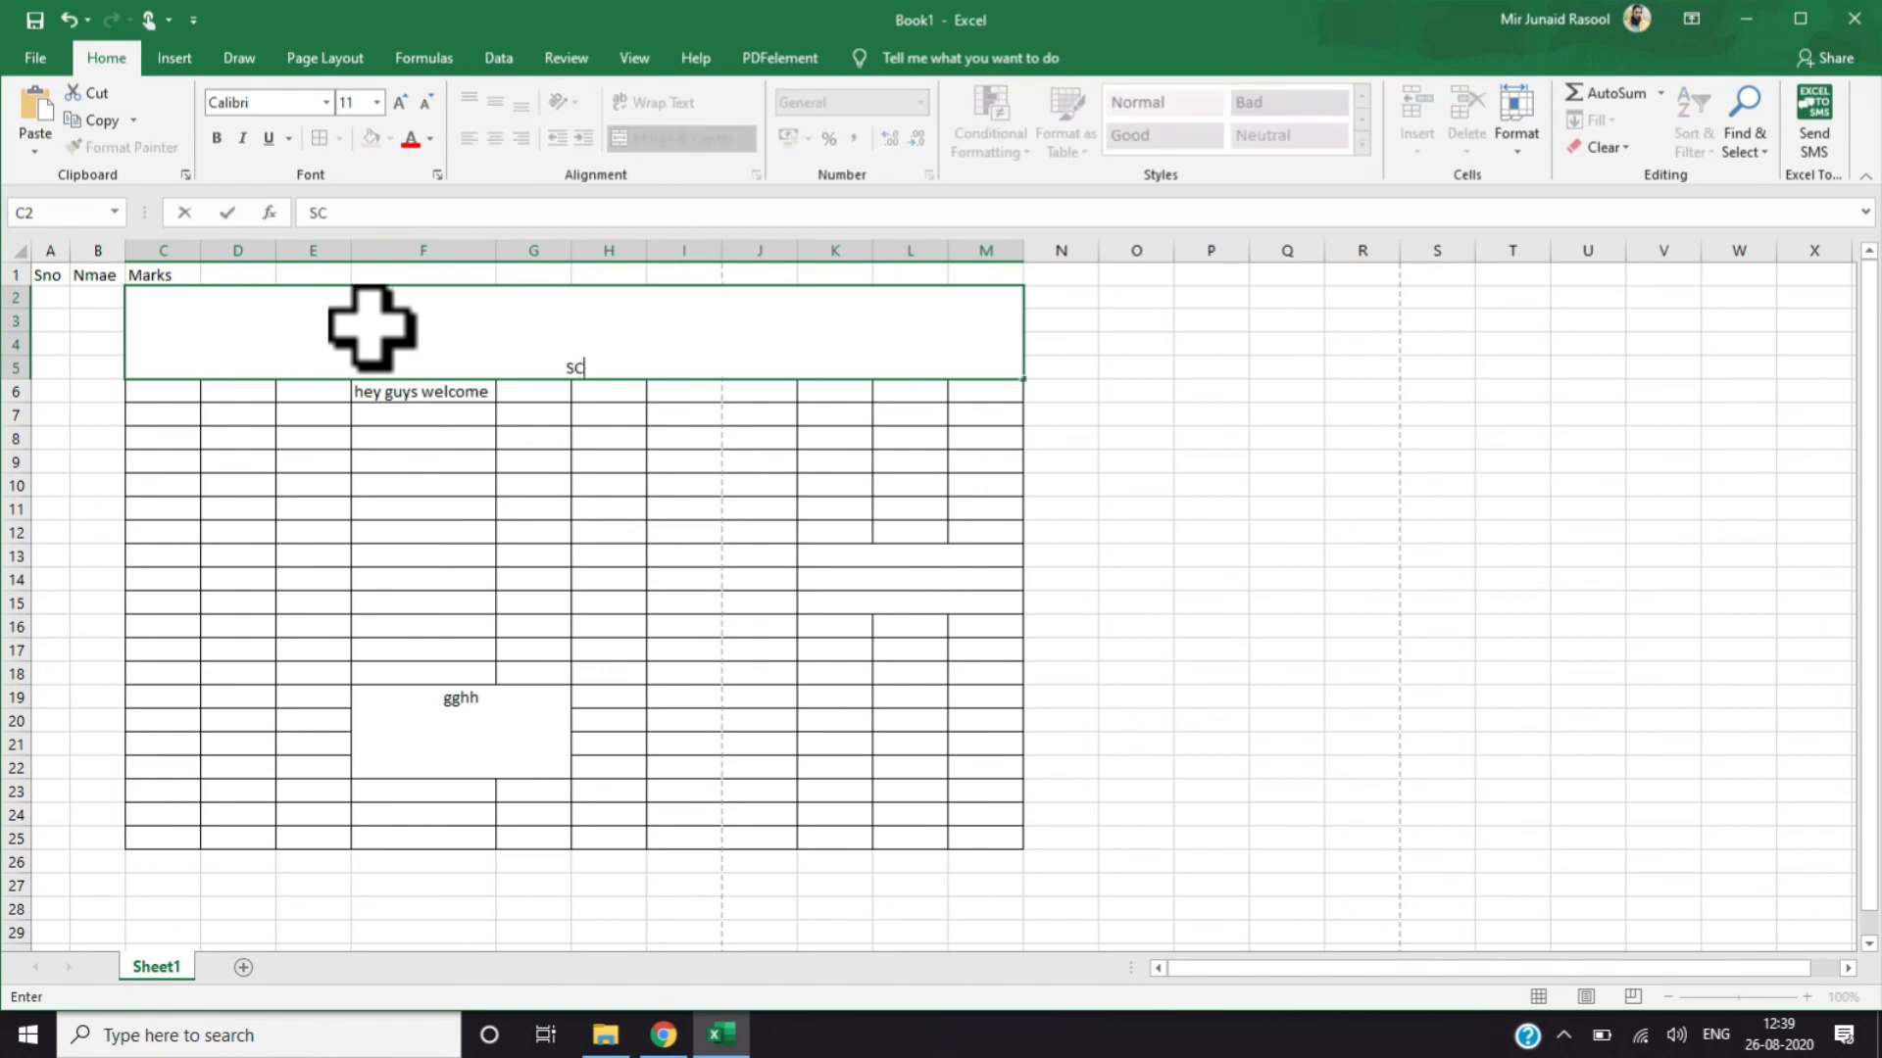
{"action": "type", "text": "SCHOOL DATAT"}
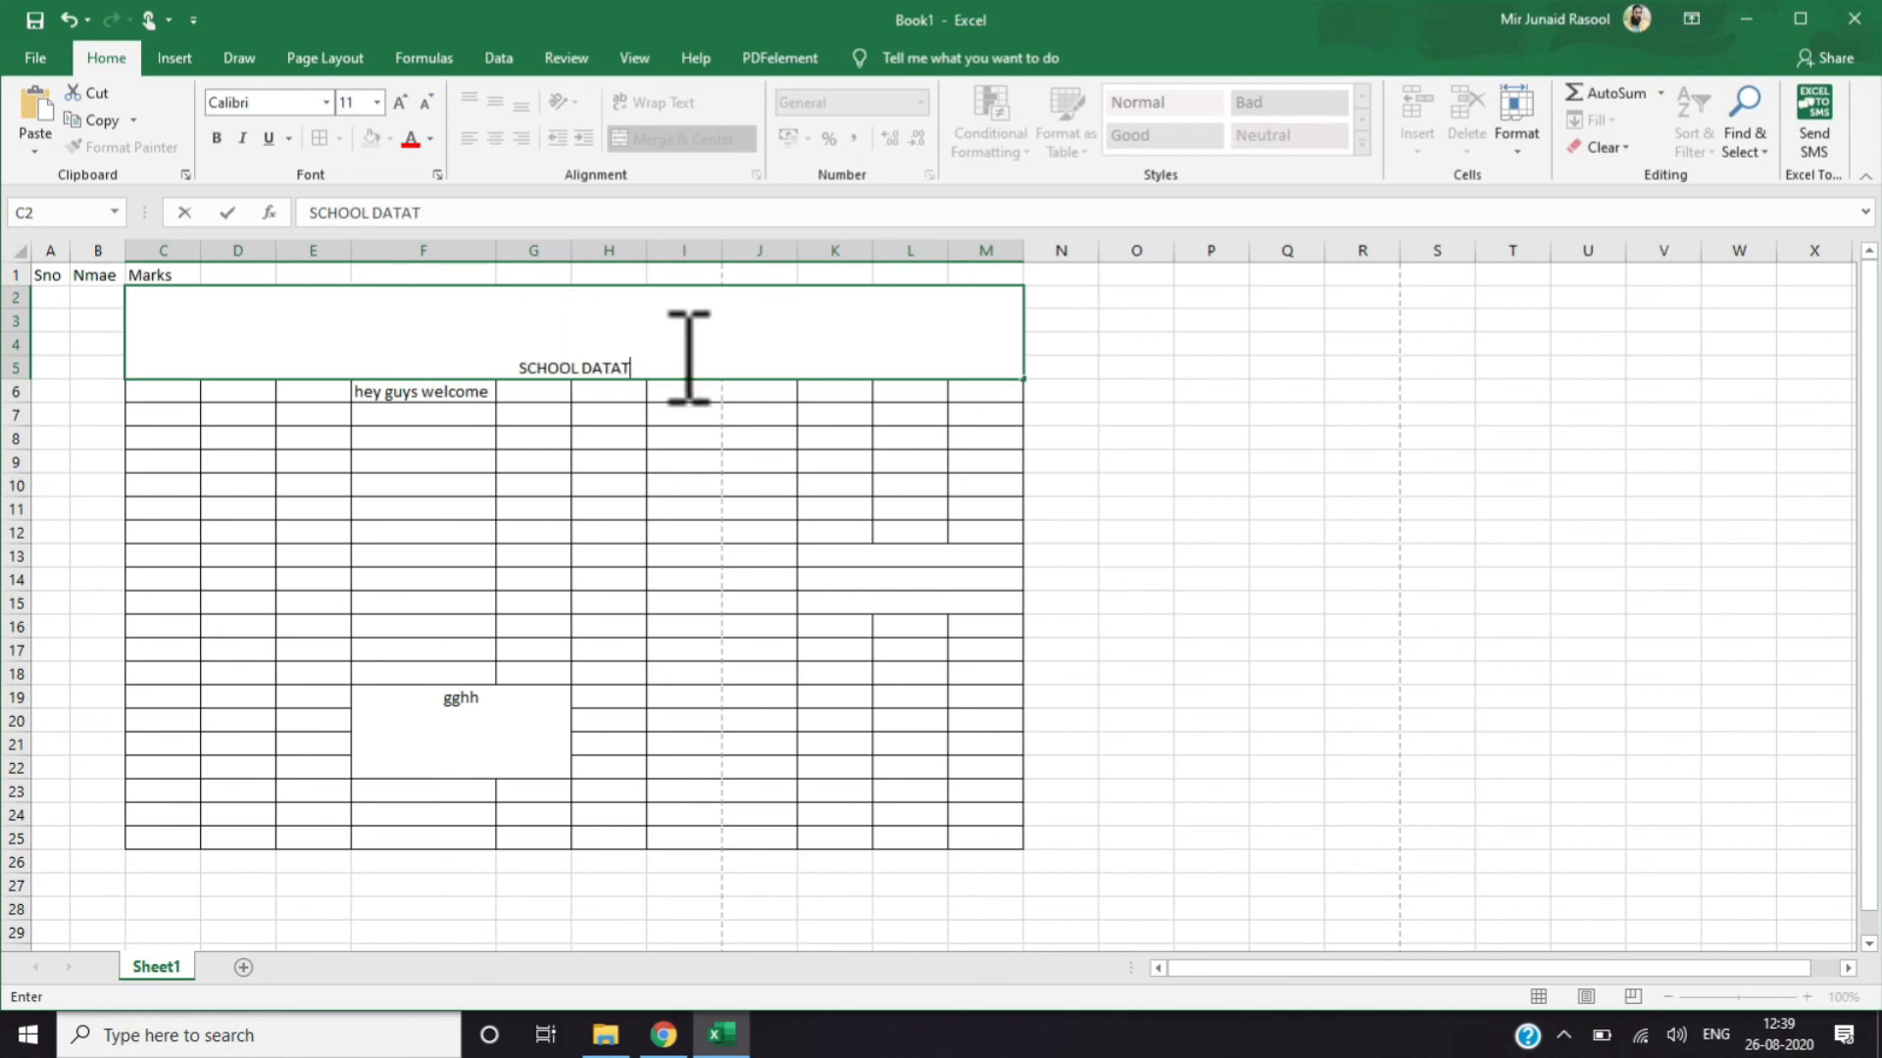
Increase the SCHOOL DATAT title's font size to 24 and color its text red
{"action": "left_click_drag", "start_coordinate": [689, 362], "coordinate": [474, 369]}
{"action": "left_click", "coordinate": [399, 102]}
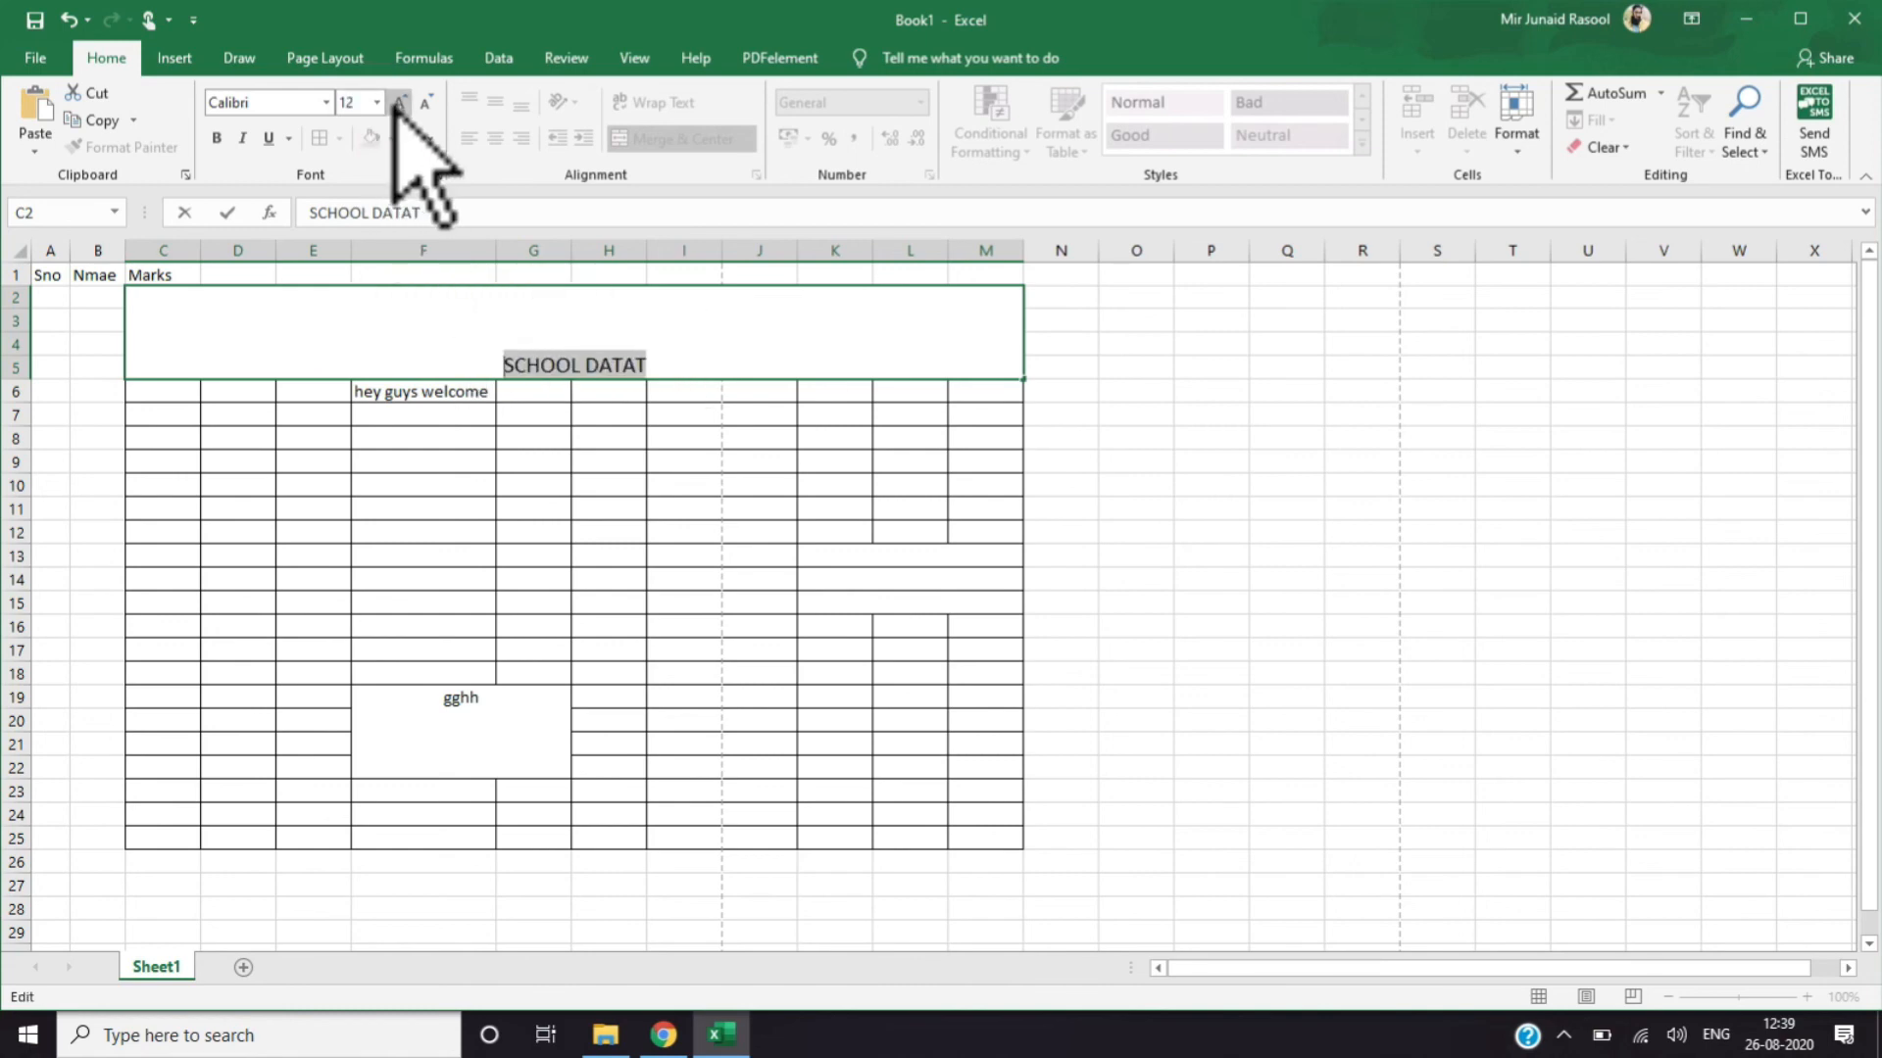
{"action": "left_click", "coordinate": [399, 102]}
{"action": "left_click", "coordinate": [399, 102]}
{"action": "left_click", "coordinate": [399, 102]}
{"action": "left_click", "coordinate": [398, 102]}
{"action": "left_click", "coordinate": [399, 102]}
{"action": "left_click", "coordinate": [399, 102]}
{"action": "left_click", "coordinate": [411, 138]}
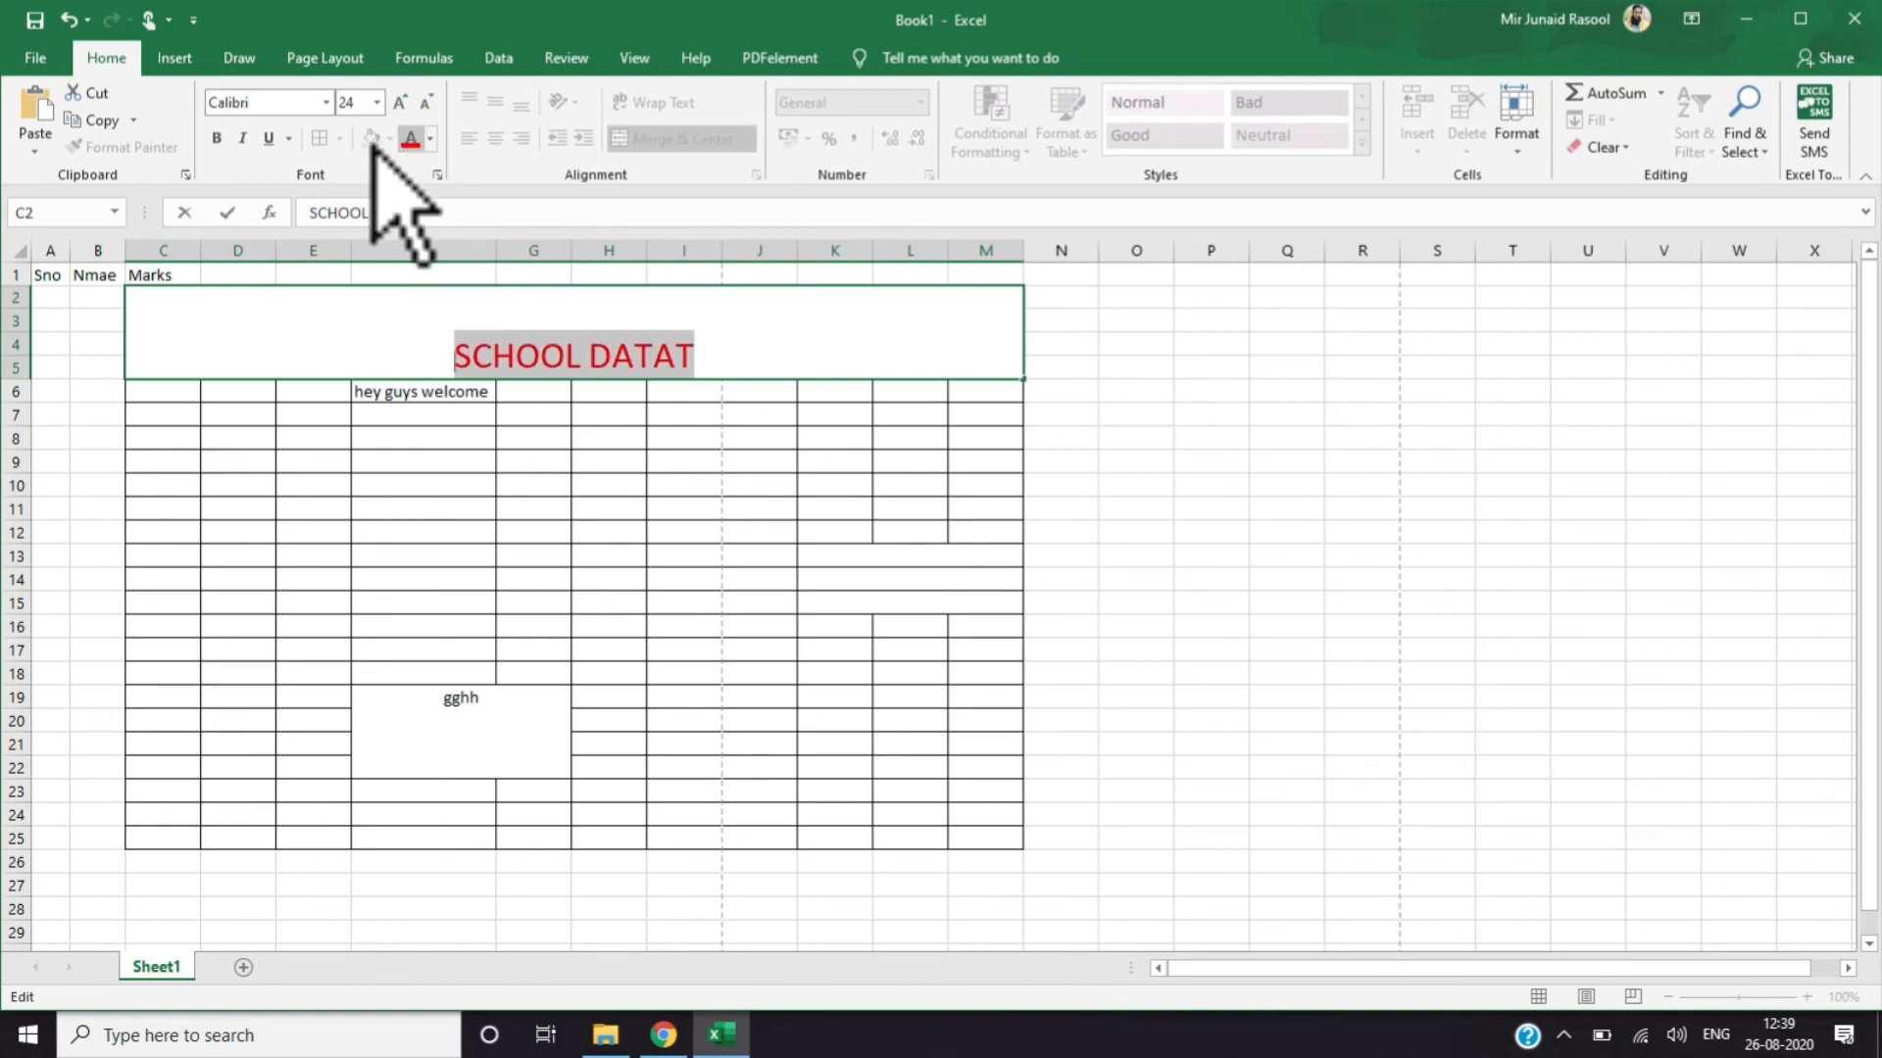
{"action": "left_click", "coordinate": [645, 353]}
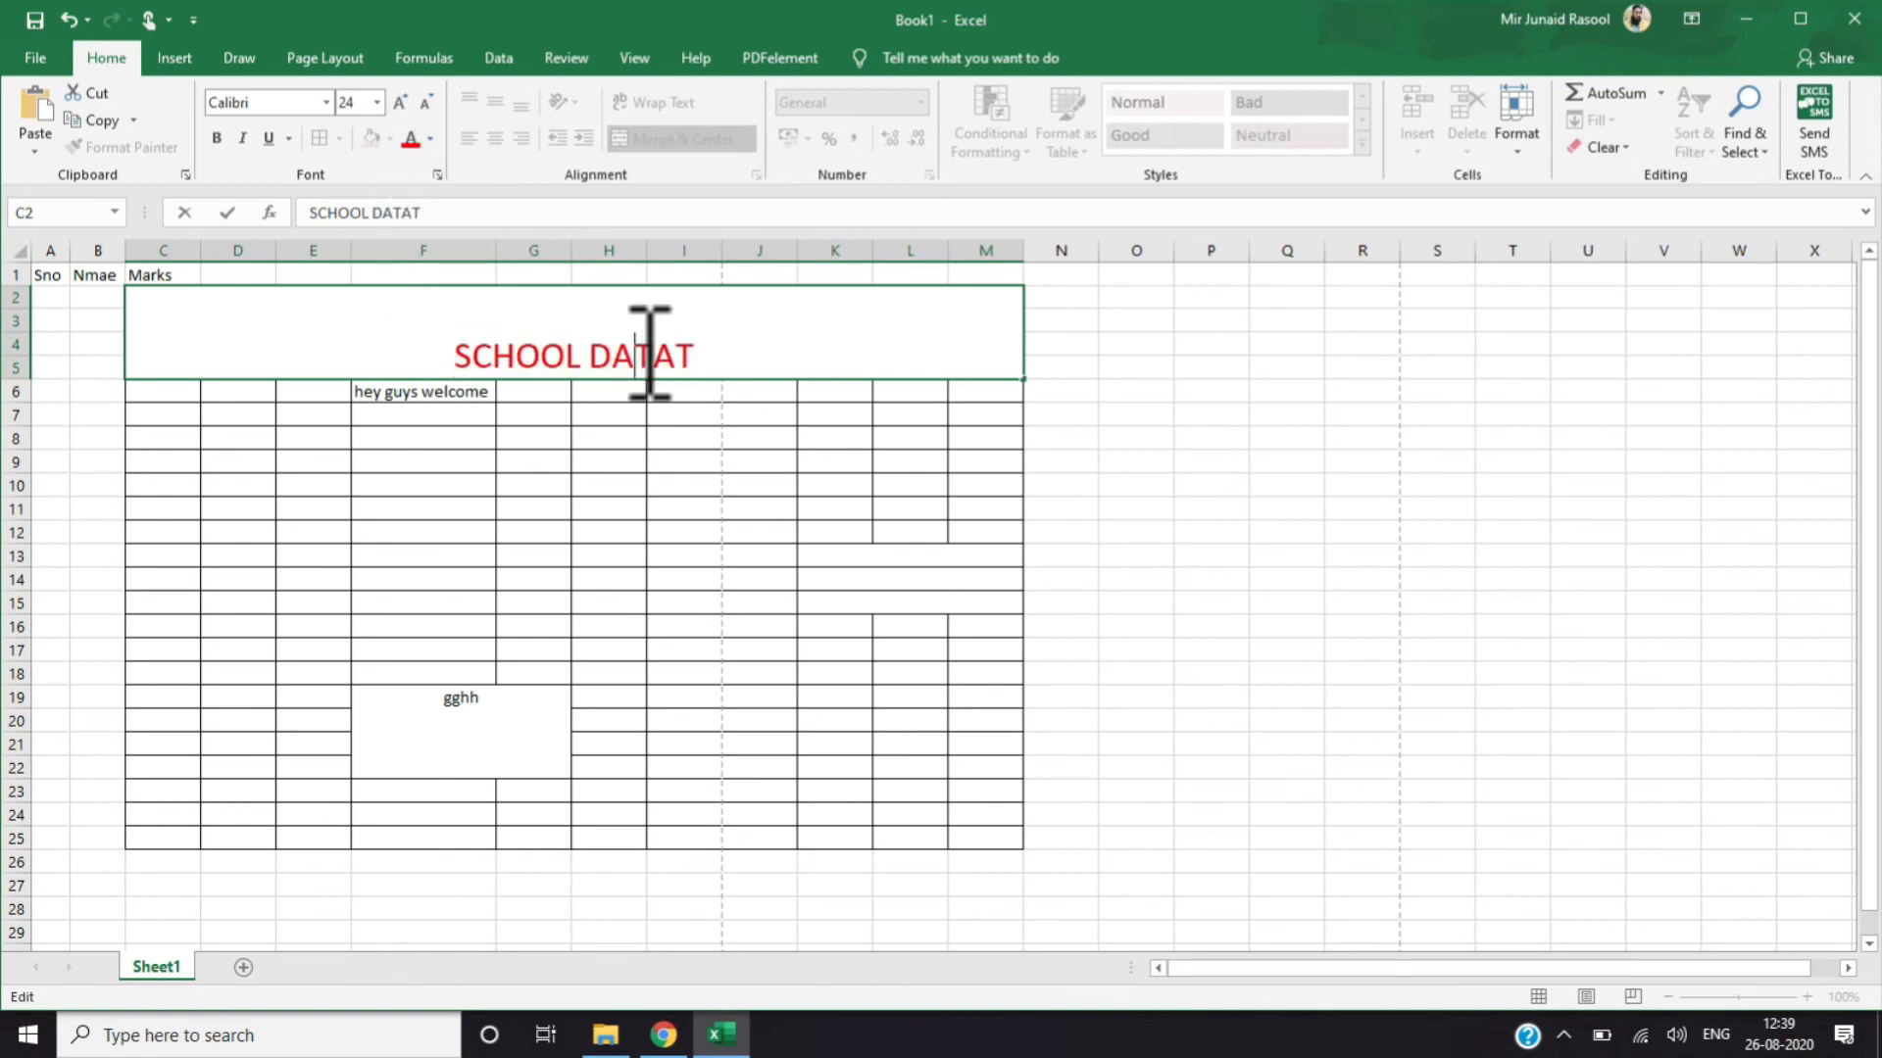
{"action": "left_click", "coordinate": [726, 349]}
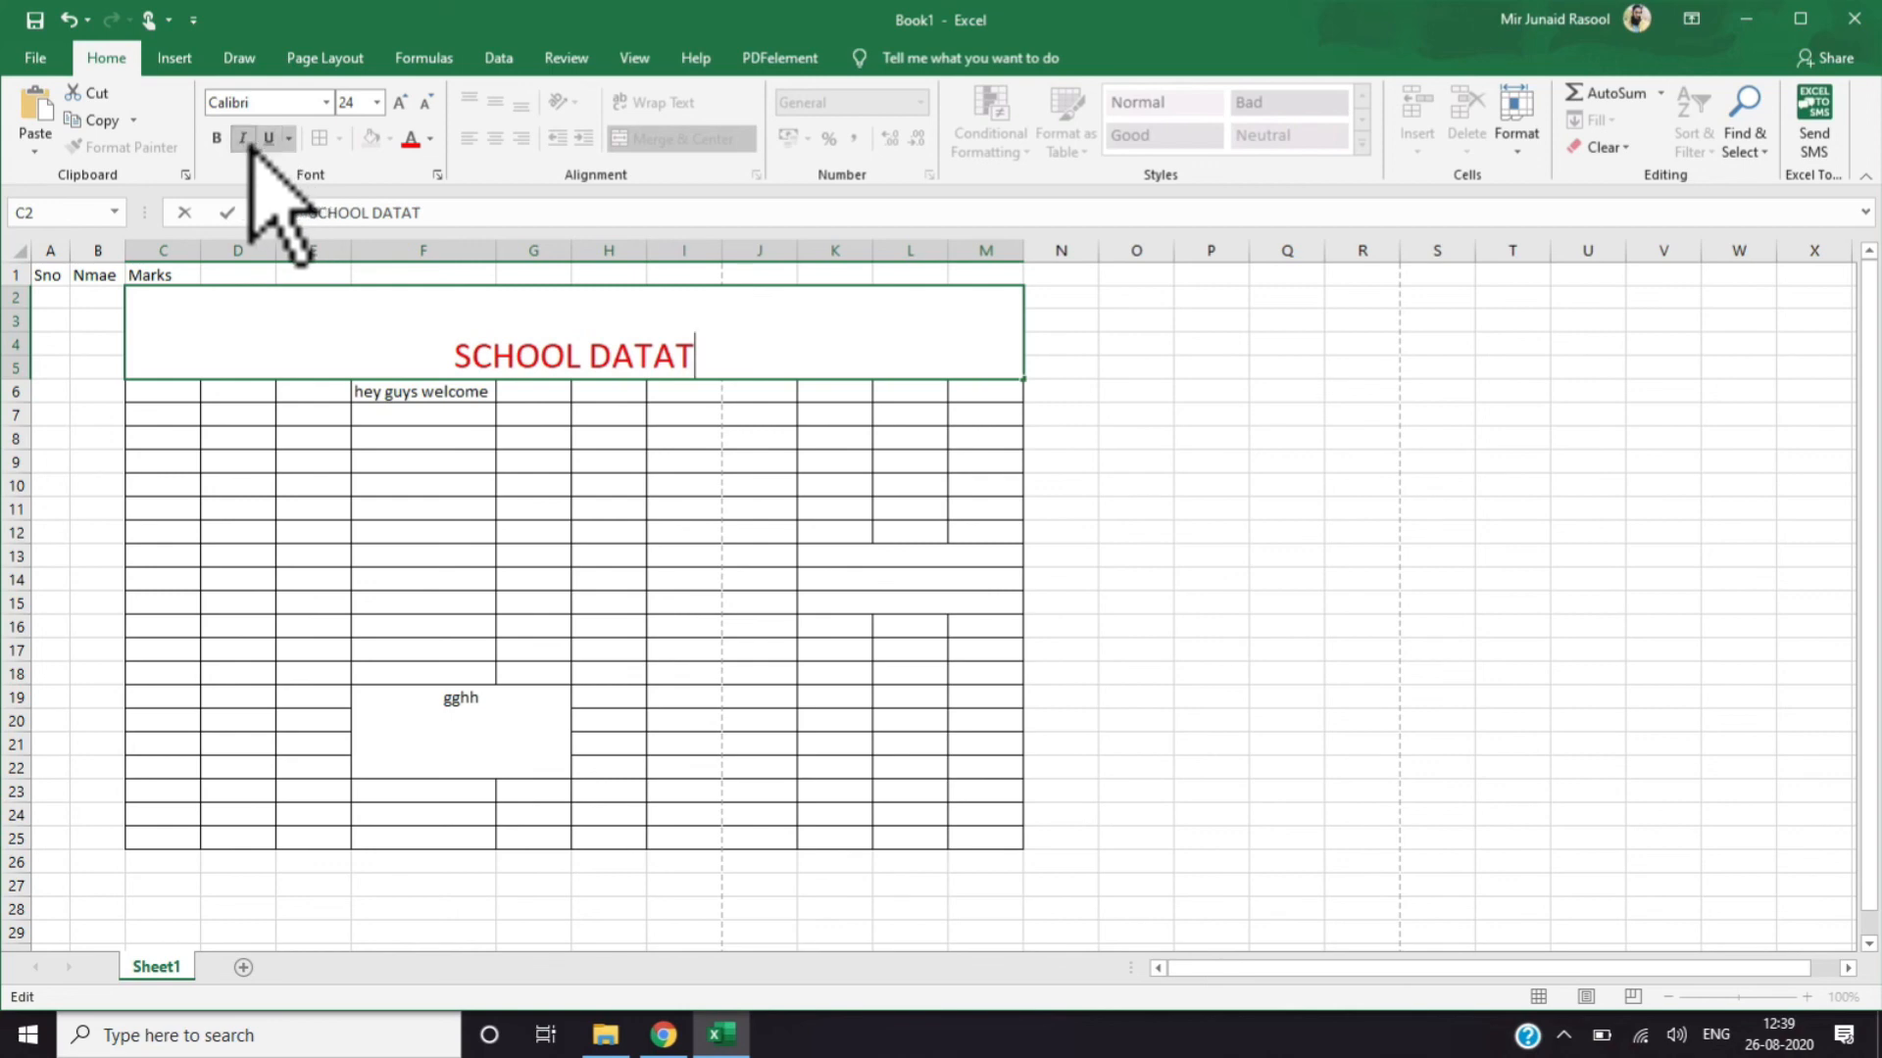
Make the SCHOOL DATAT title italic, underlined and bold, and finish editing the cell
{"action": "left_click_drag", "start_coordinate": [697, 362], "coordinate": [388, 331]}
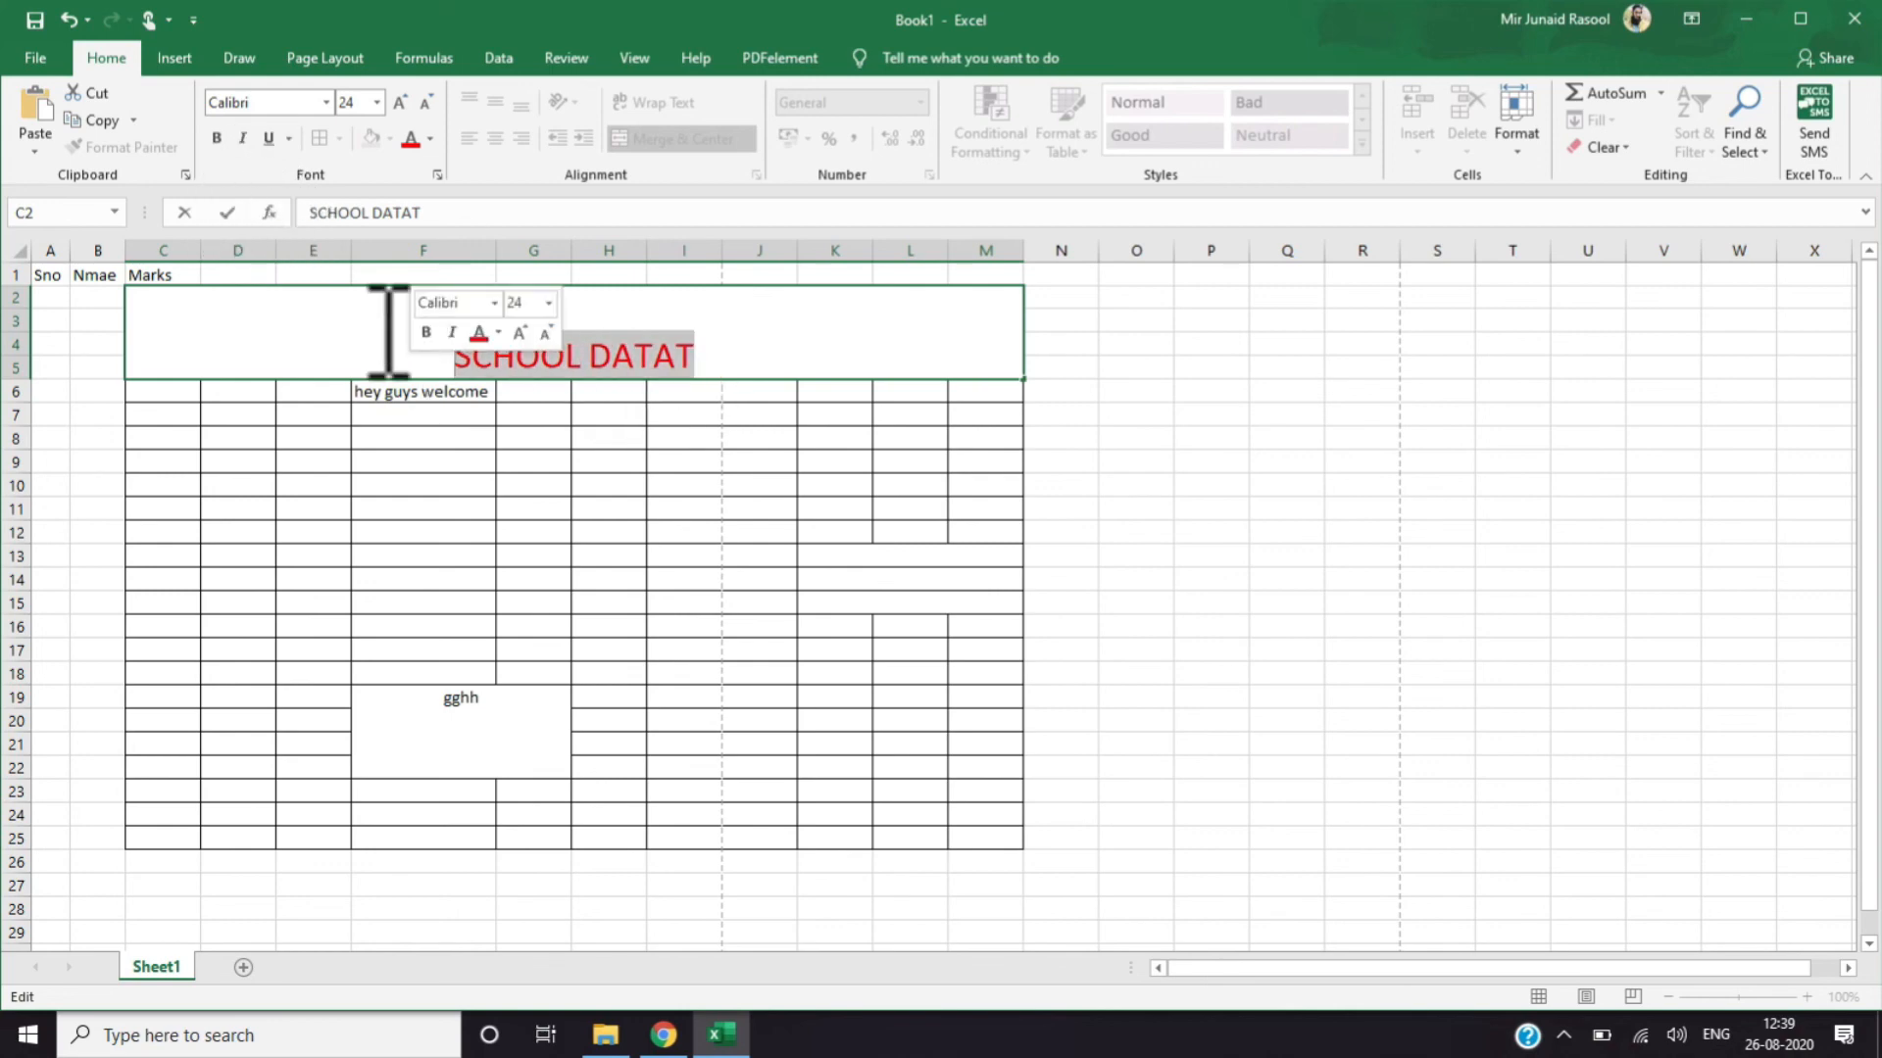
{"action": "left_click", "coordinate": [242, 137]}
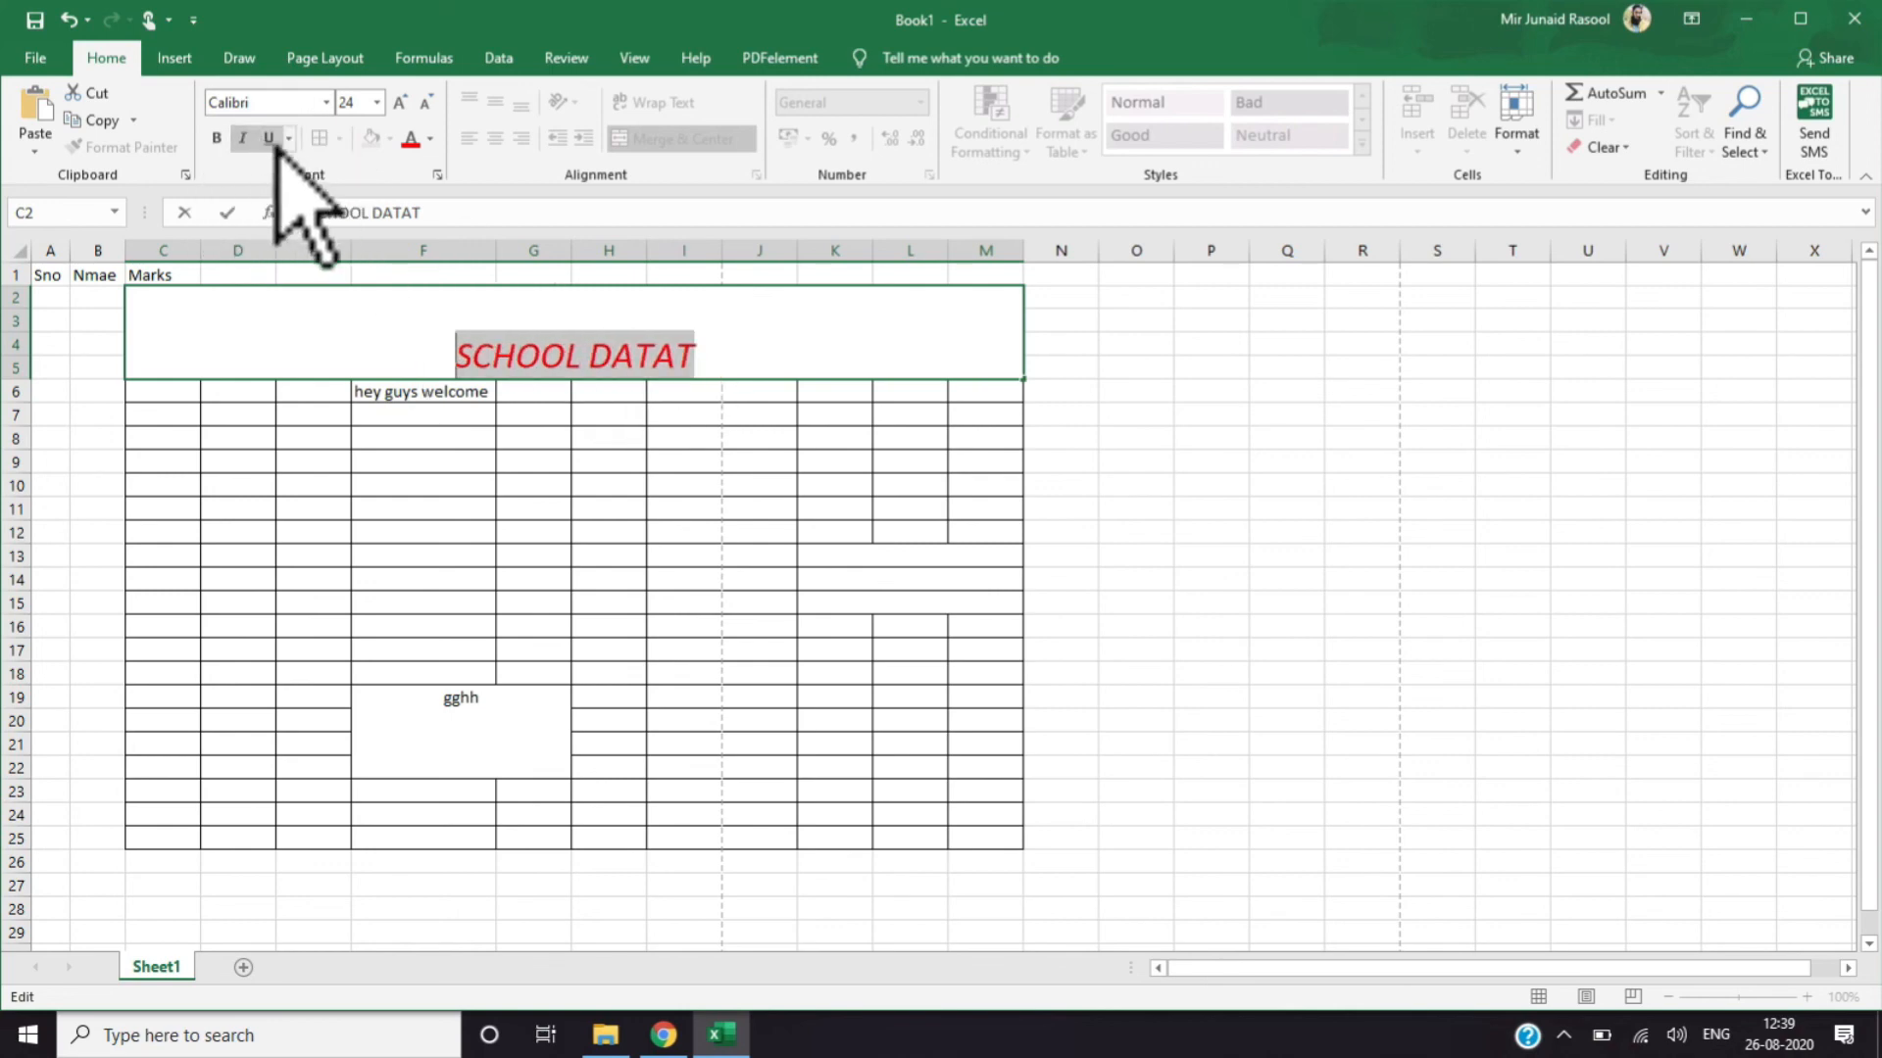
{"action": "left_click", "coordinate": [267, 137]}
{"action": "left_click", "coordinate": [216, 137]}
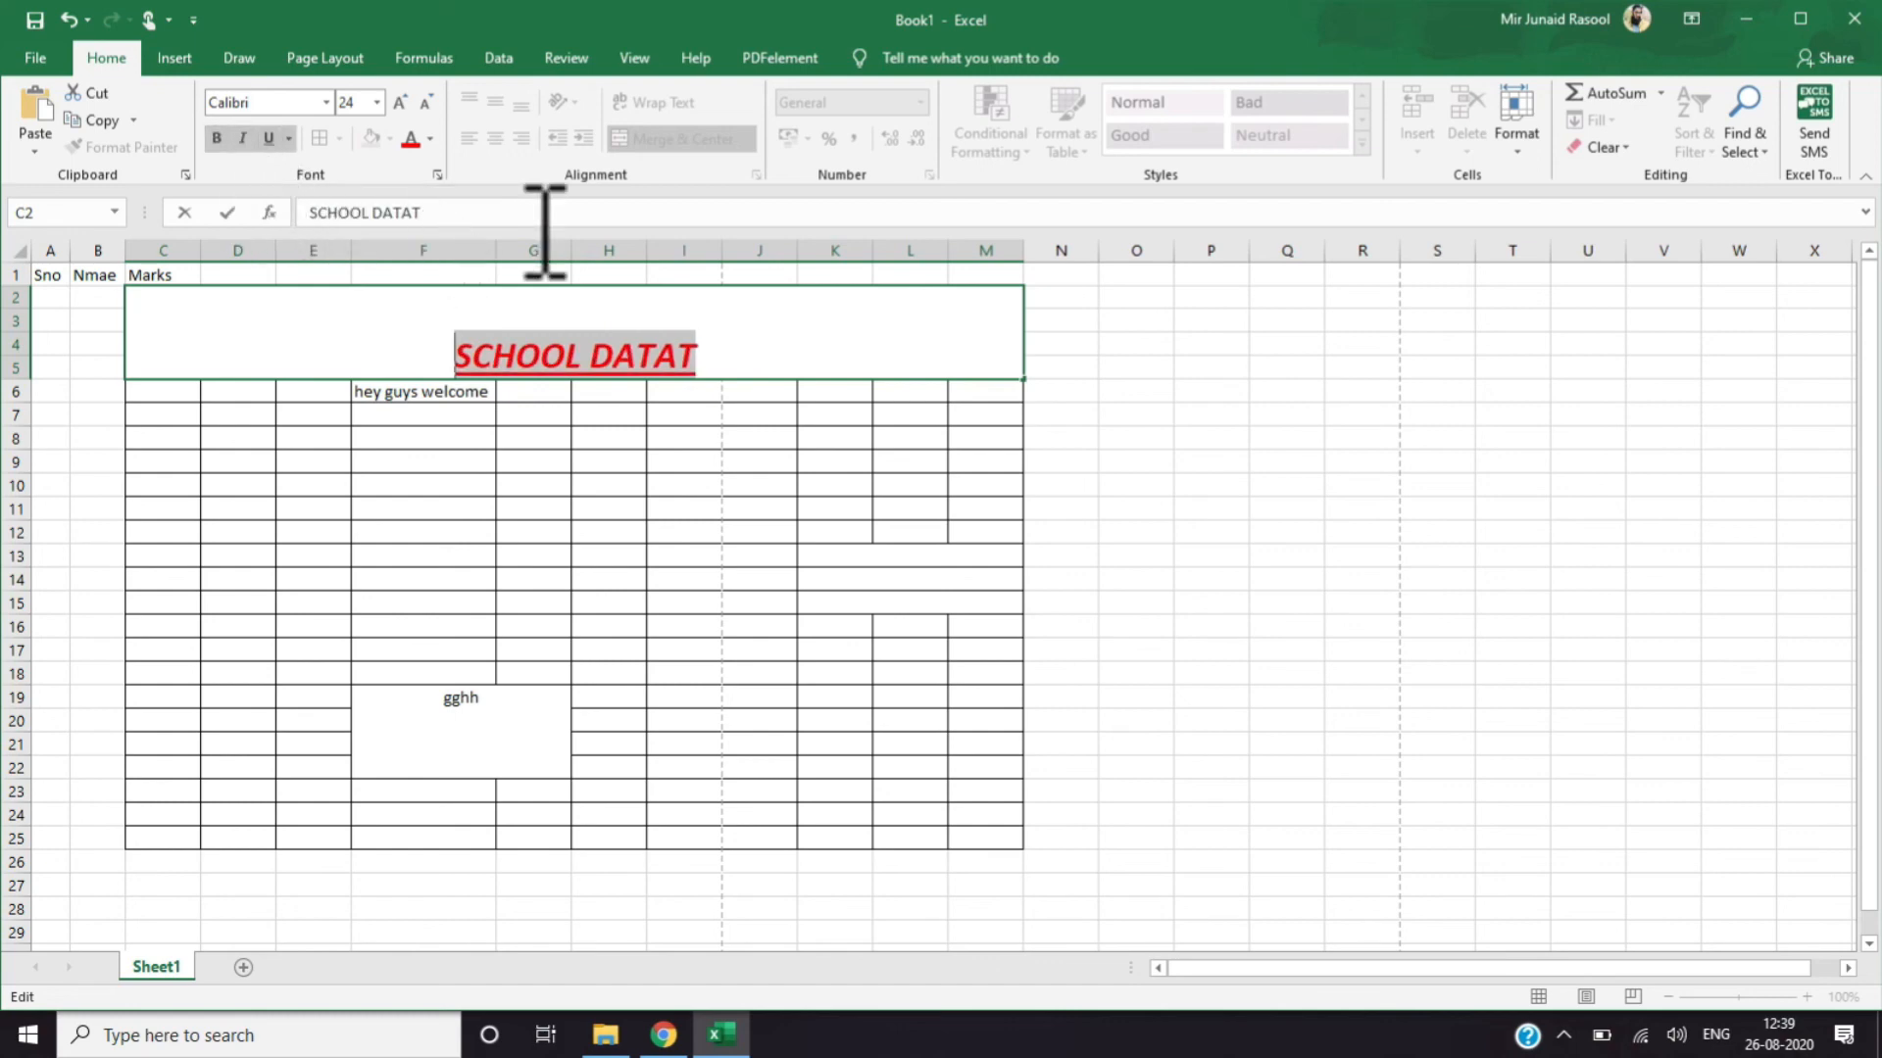
{"action": "left_click", "coordinate": [833, 397]}
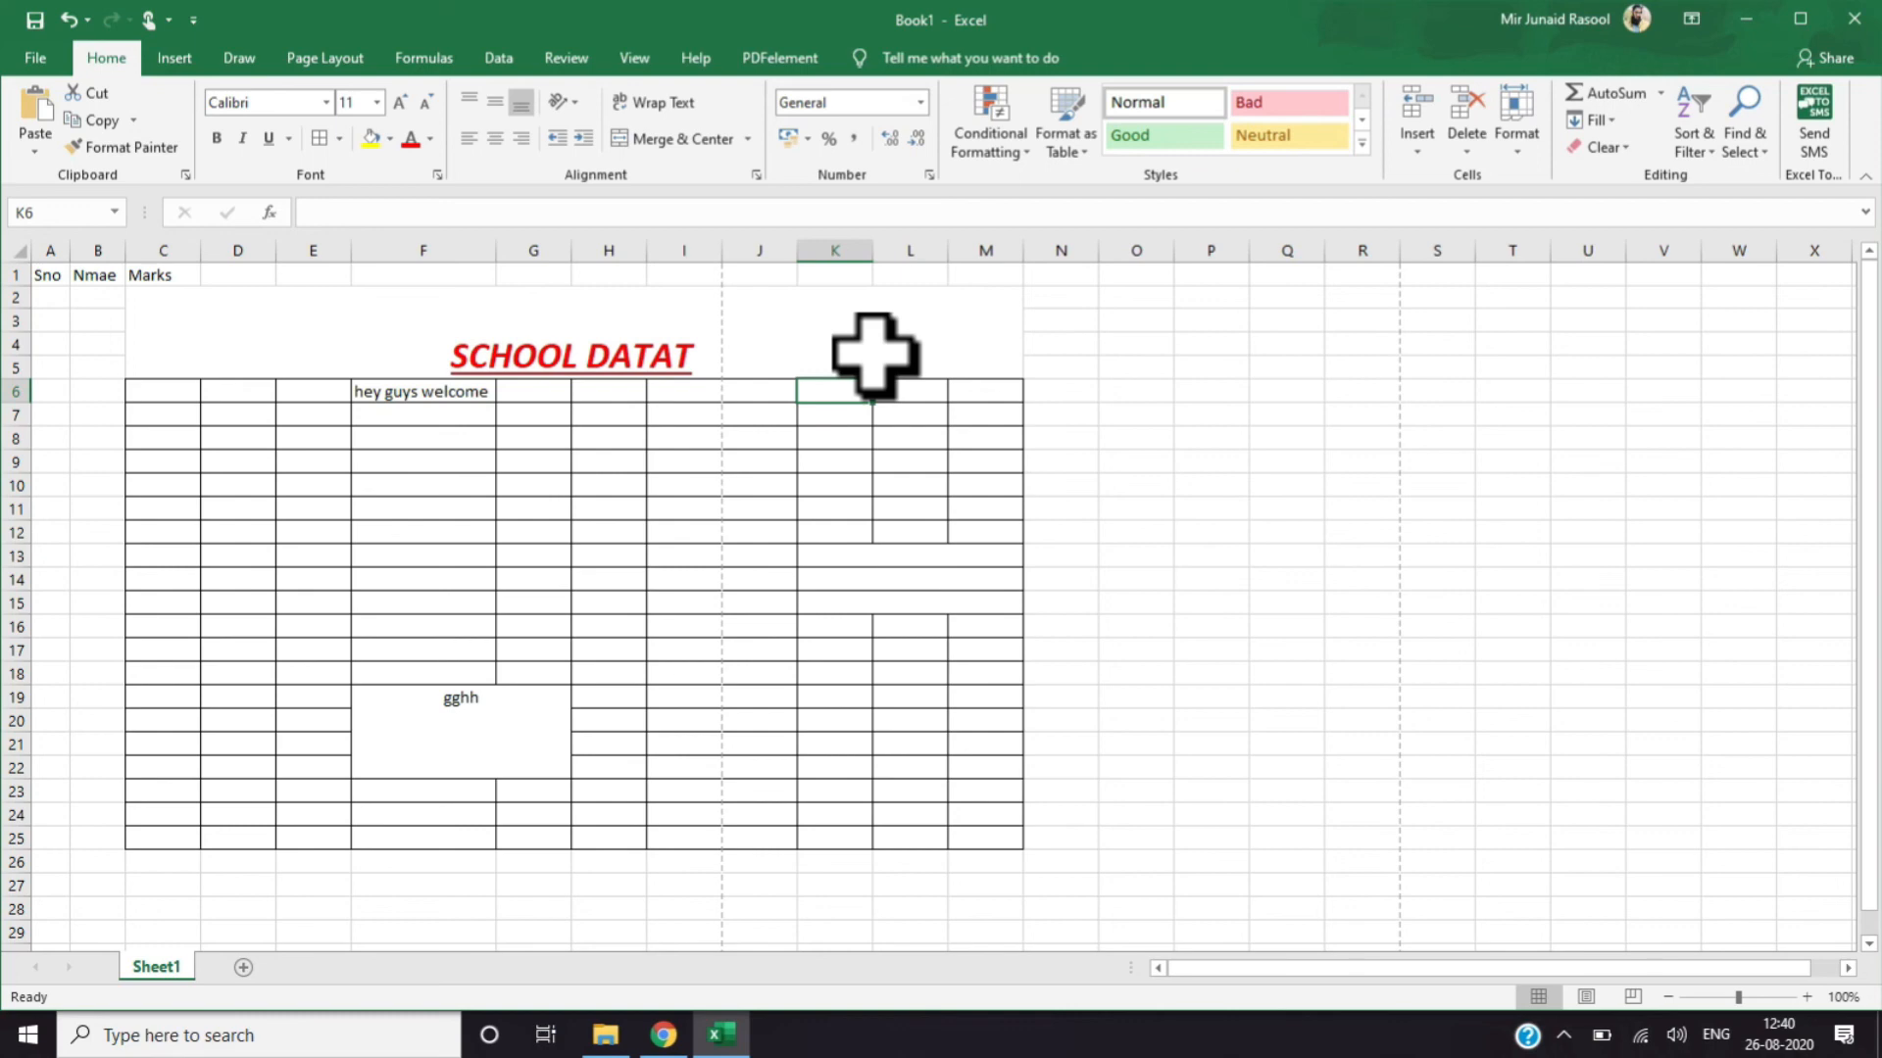
Undo the title, table borders, F13:H15 unmerge, and the text, alignment and merge in F19:G22
{"action": "key", "text": "ctrl+z"}
{"action": "key", "text": "ctrl+z"}
{"action": "key", "text": "ctrl+z"}
{"action": "key", "text": "ctrl+z"}
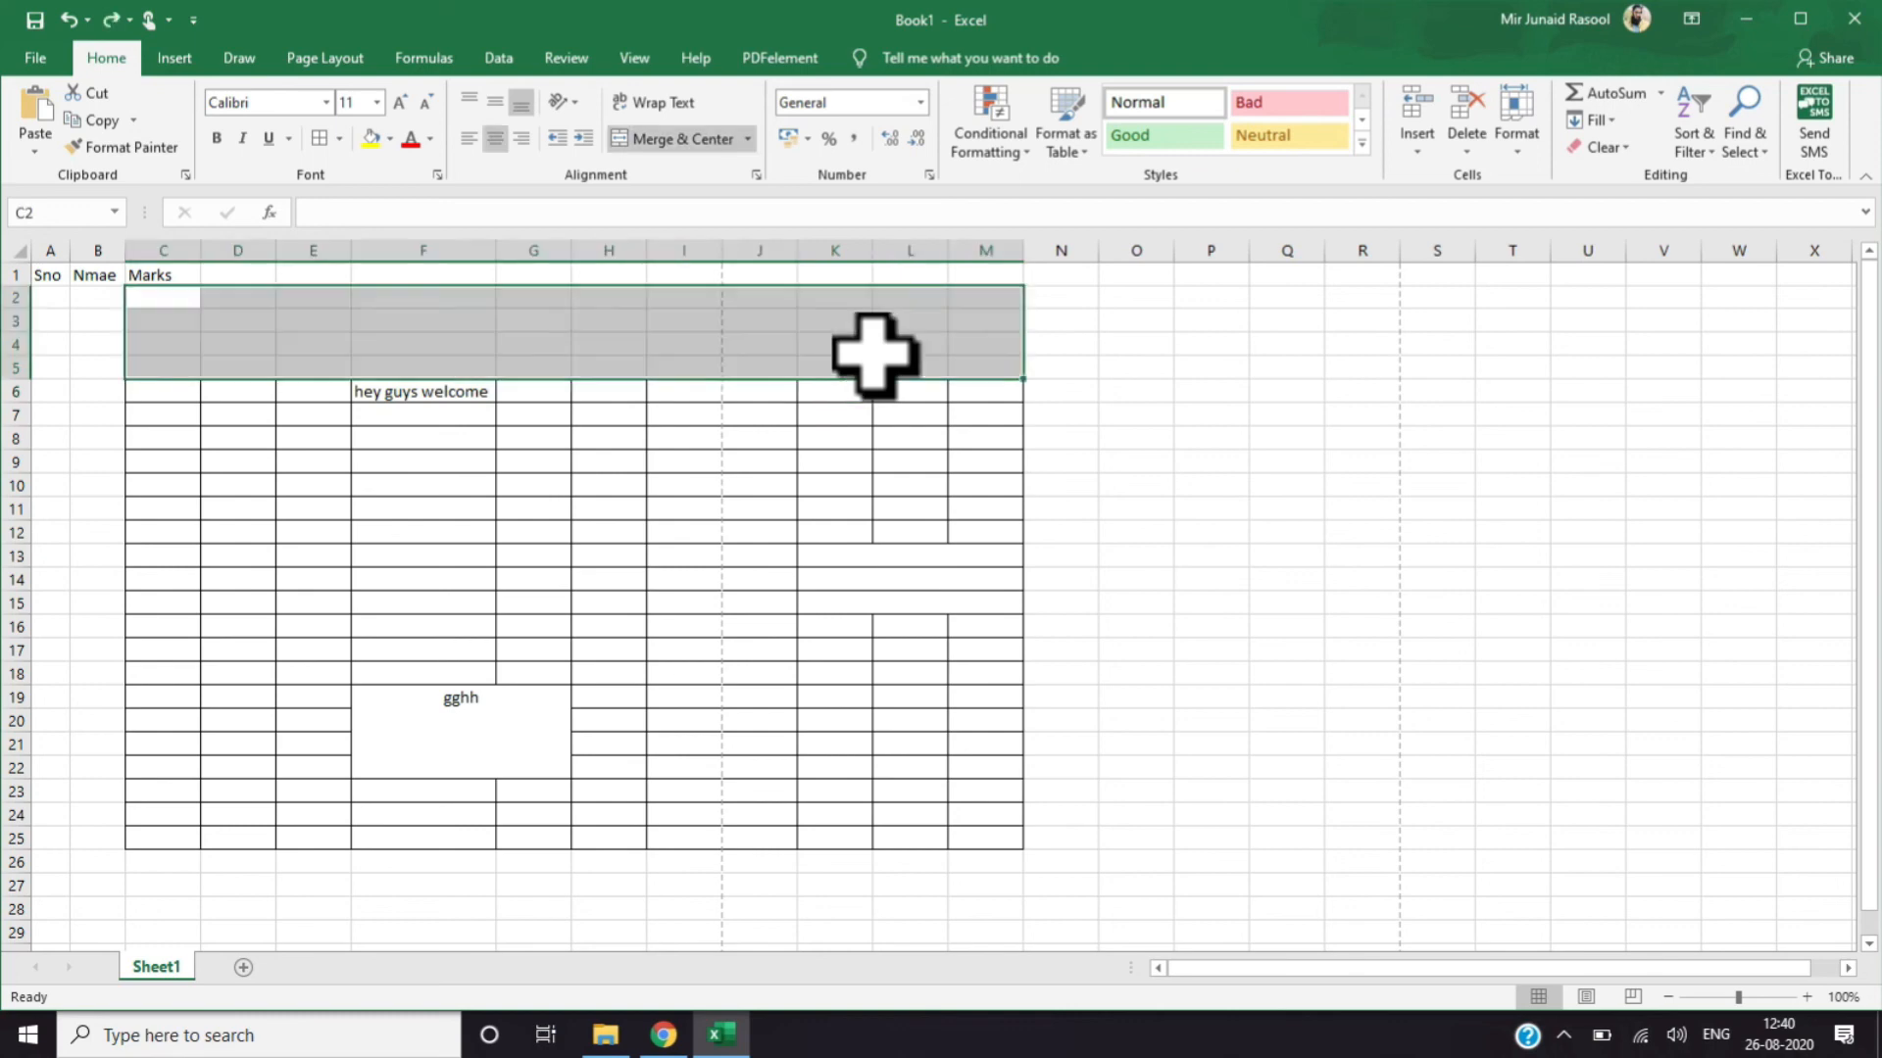
{"action": "key", "text": "ctrl+z"}
{"action": "key", "text": "ctrl+z"}
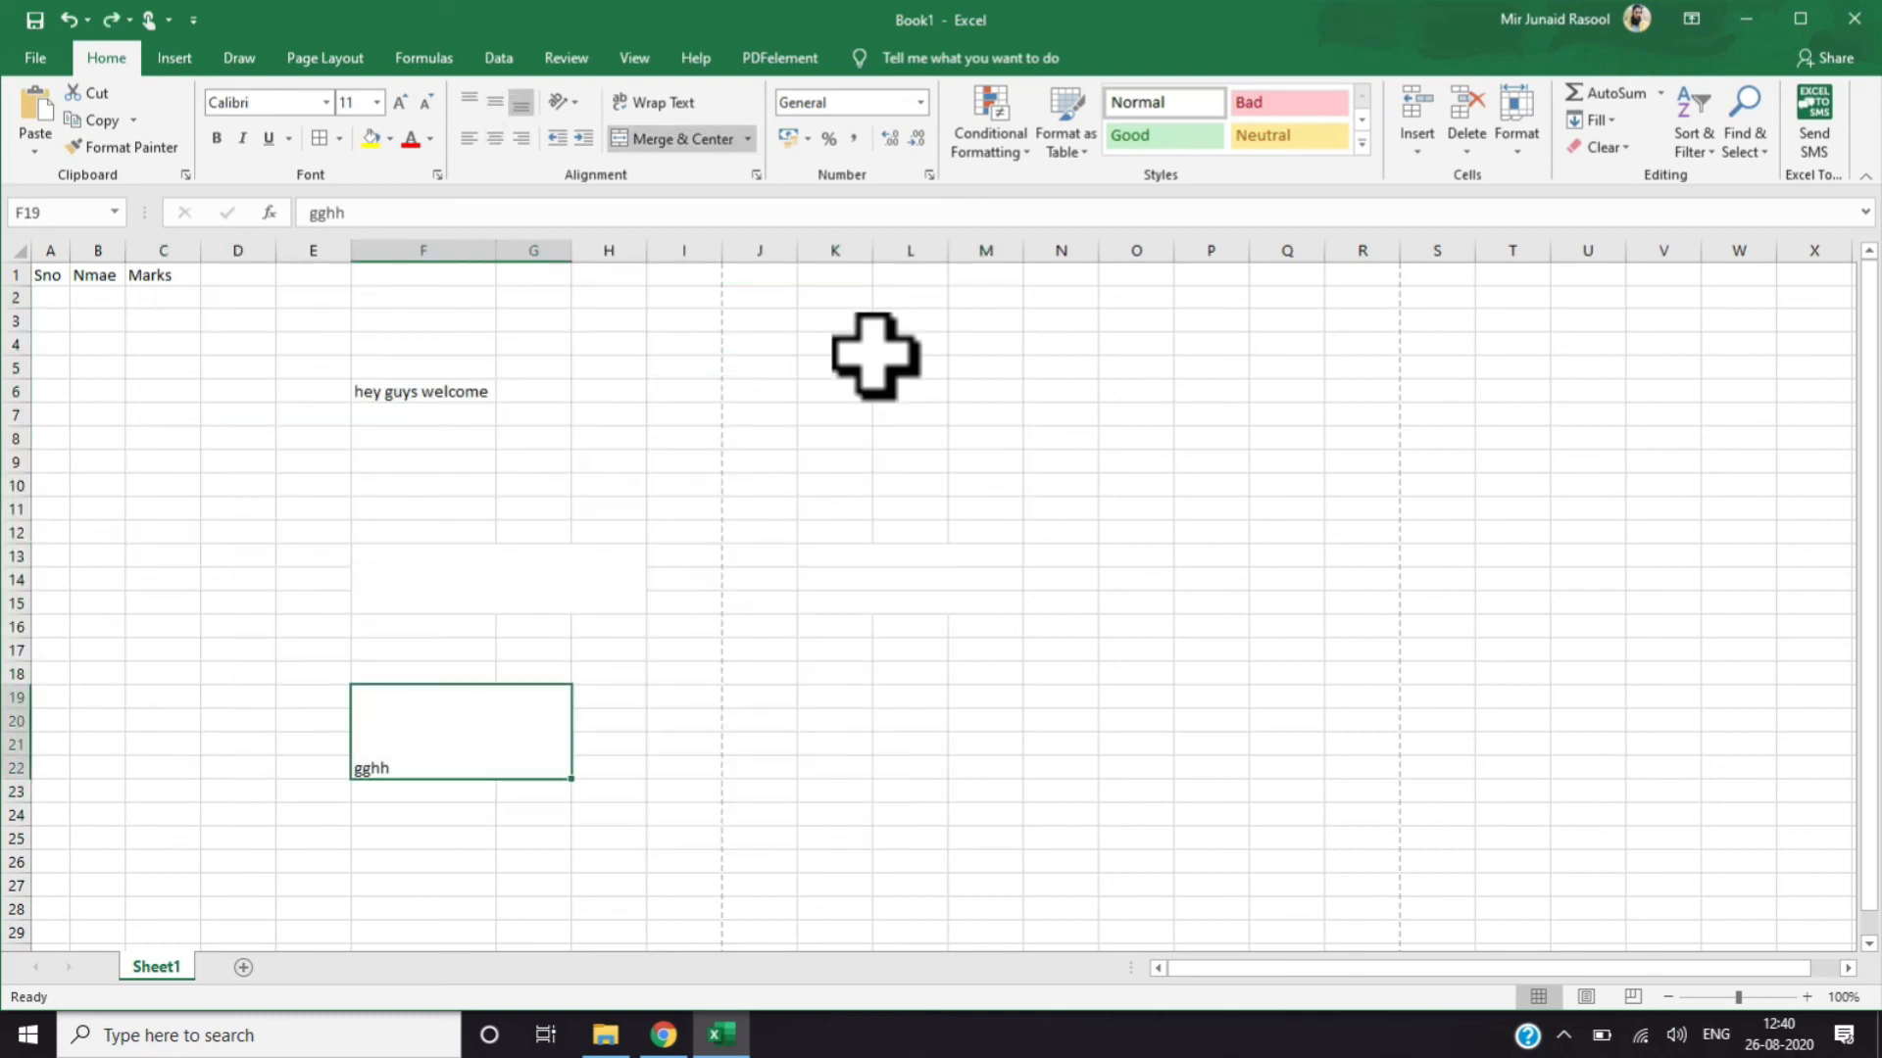
{"action": "key", "text": "ctrl+z"}
{"action": "key", "text": "ctrl+z"}
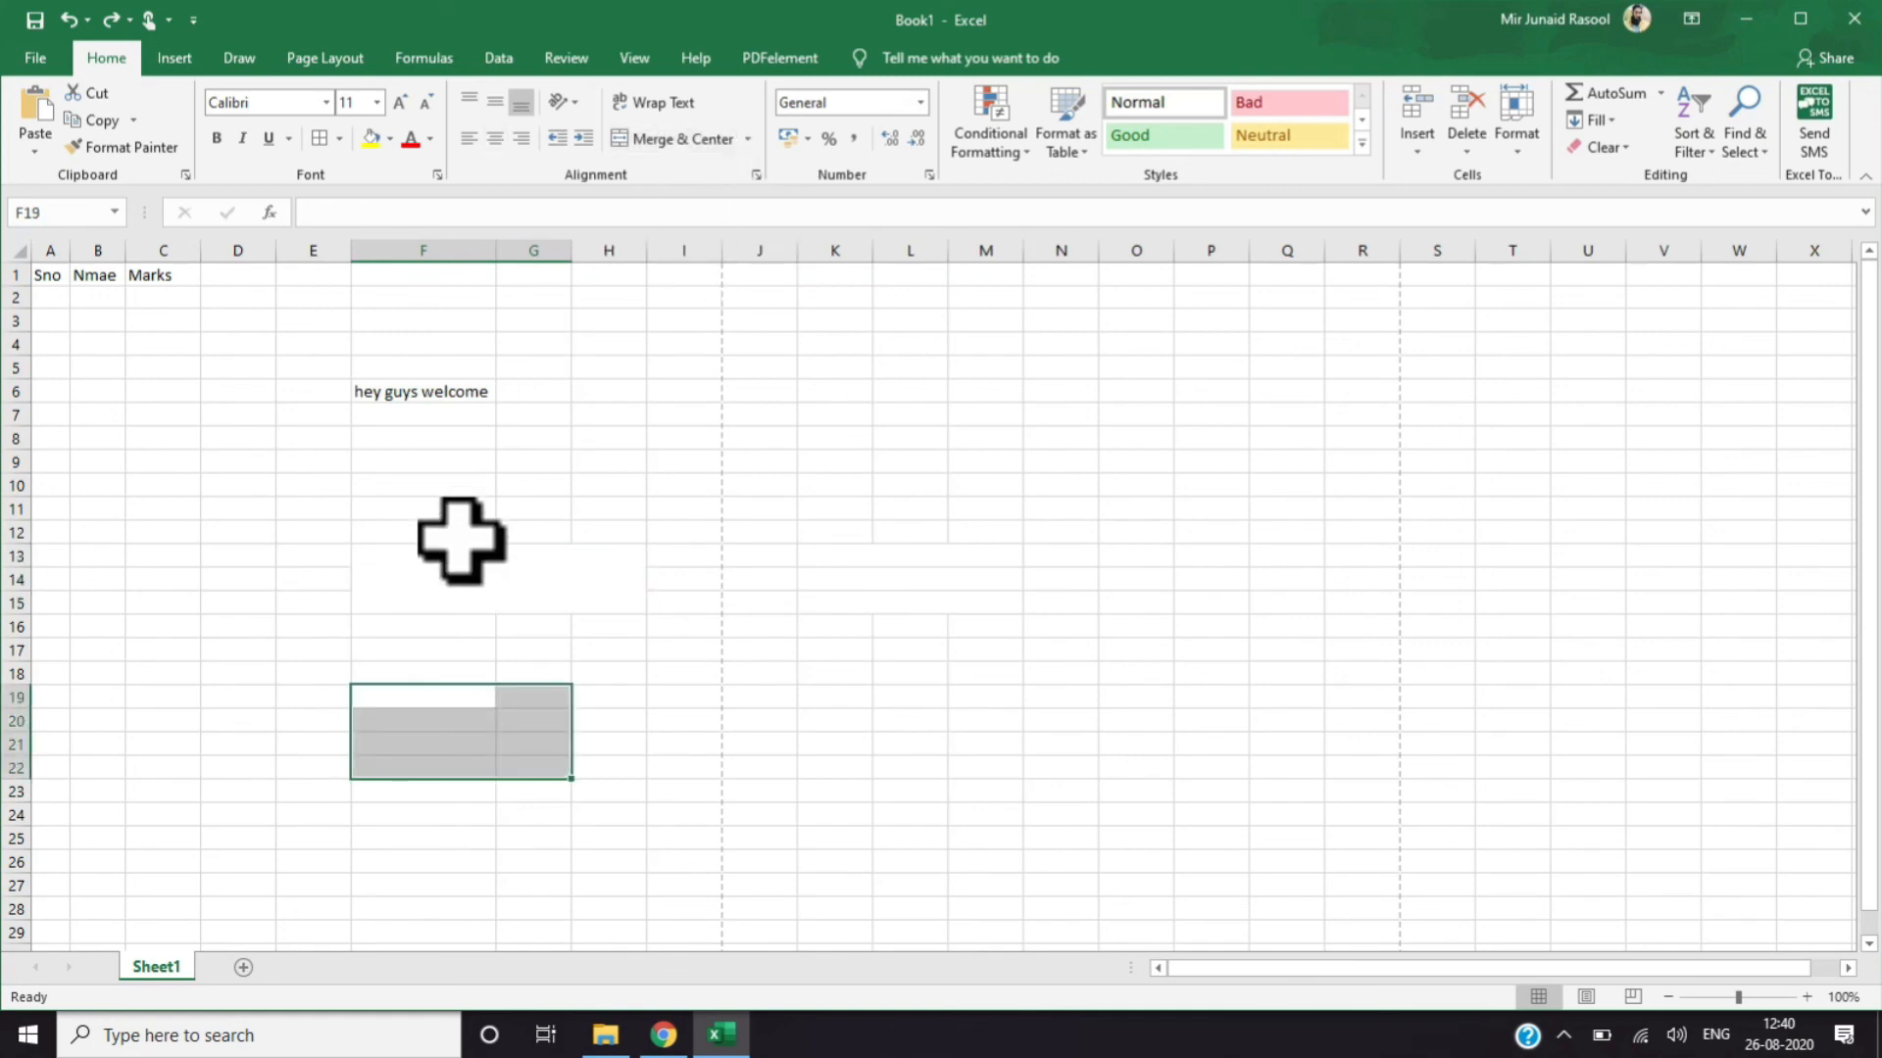
Delete all of the text hey guys welcome from cell F6
{"action": "left_click", "coordinate": [467, 579]}
{"action": "left_click", "coordinate": [428, 387]}
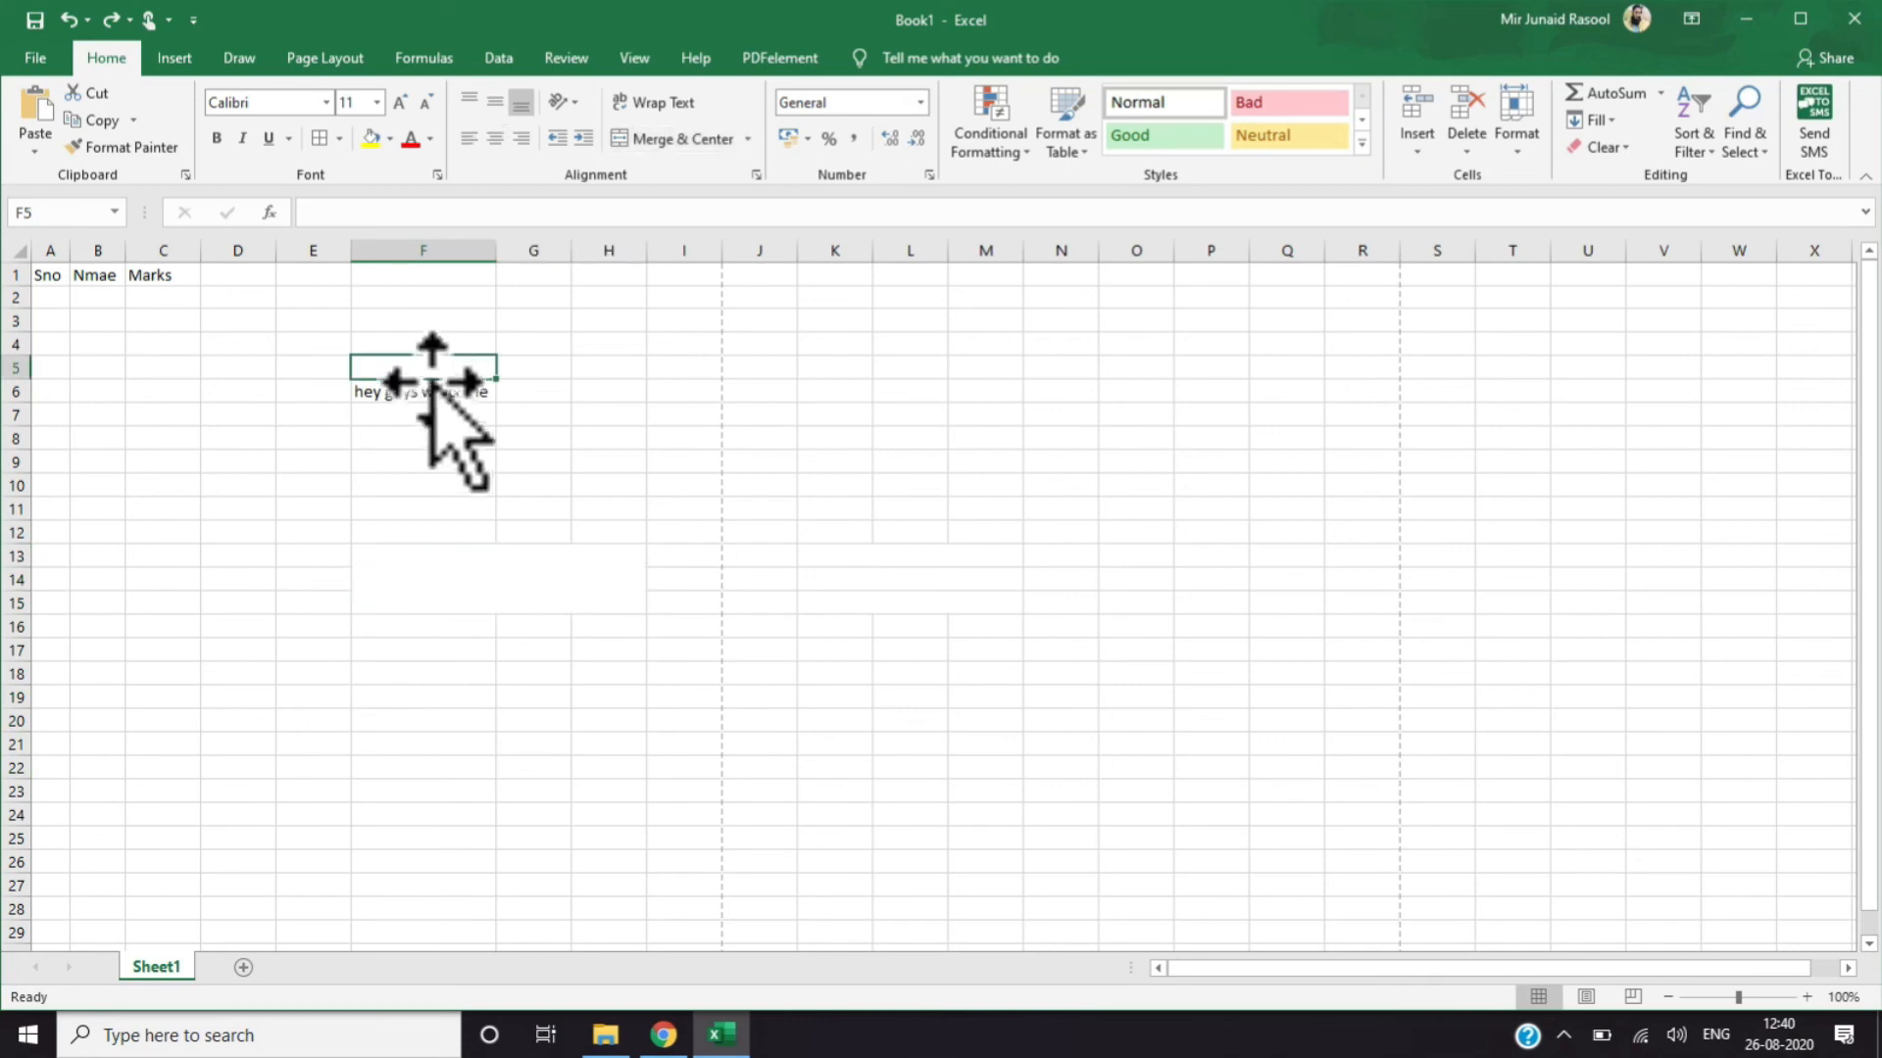
{"action": "double_click", "coordinate": [434, 388]}
{"action": "key", "text": "BackSpace"}
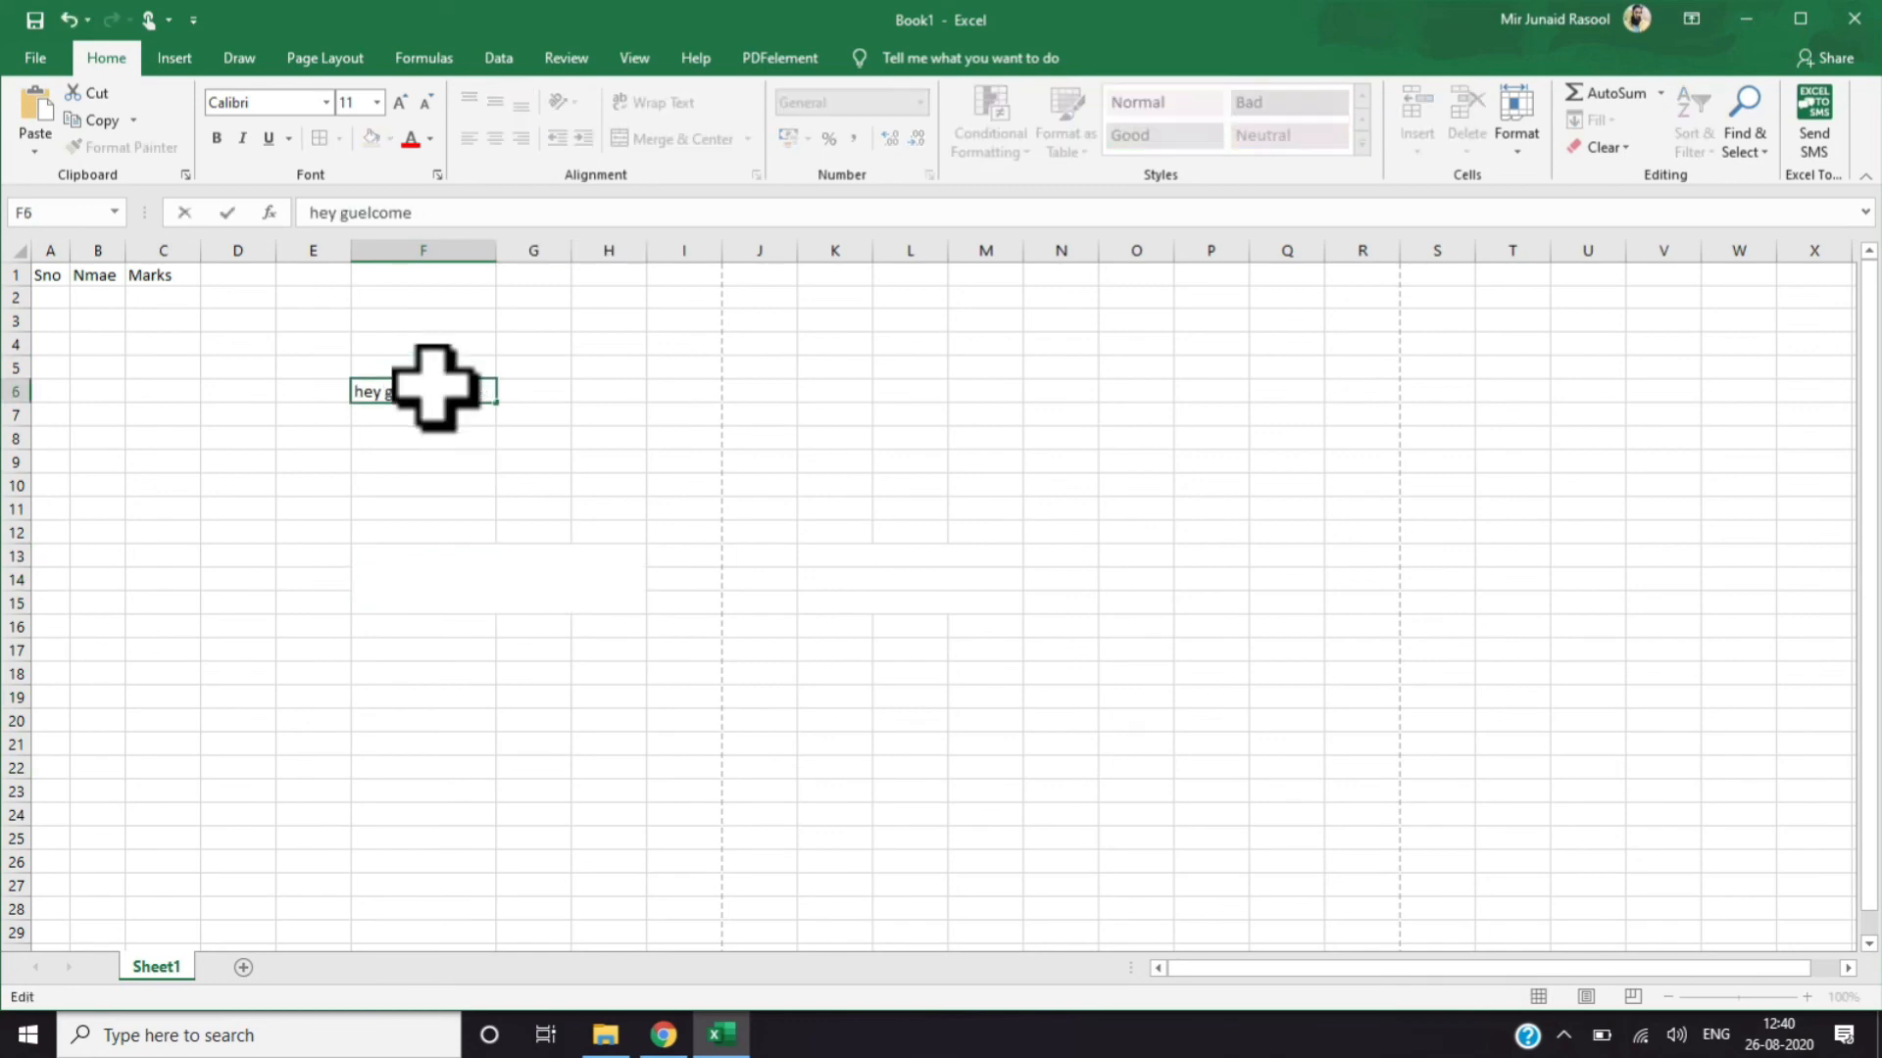
{"action": "key", "text": "BackSpace"}
{"action": "key", "text": "BackSpace"}
{"action": "key", "text": "BackSpace"}
{"action": "key", "text": "BackSpace"}
{"action": "key", "text": "BackSpace"}
{"action": "key", "text": "BackSpace"}
{"action": "key", "text": "BackSpace"}
Shorten the Marks heading in cell C1 to s and finish editing the cell
{"action": "left_click", "coordinate": [160, 274]}
{"action": "double_click", "coordinate": [164, 275]}
{"action": "key", "text": "BackSpace"}
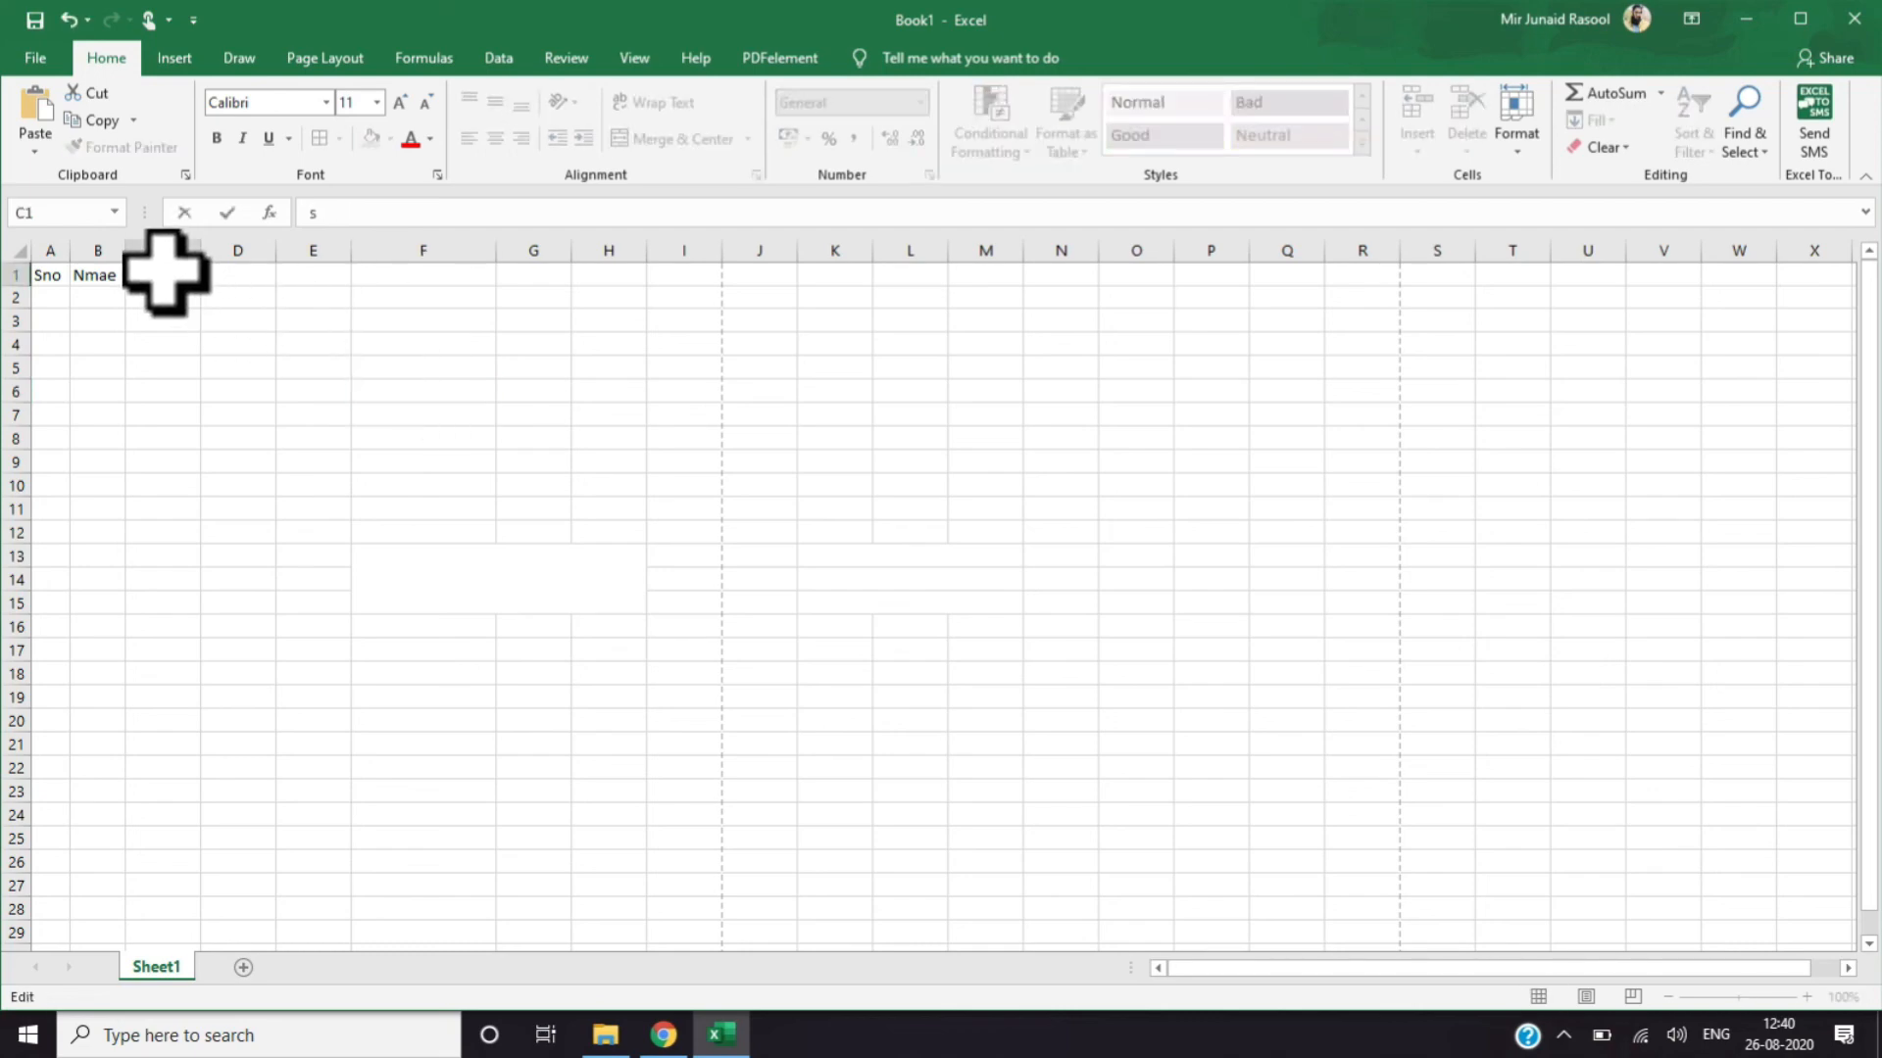
{"action": "left_click", "coordinate": [470, 371]}
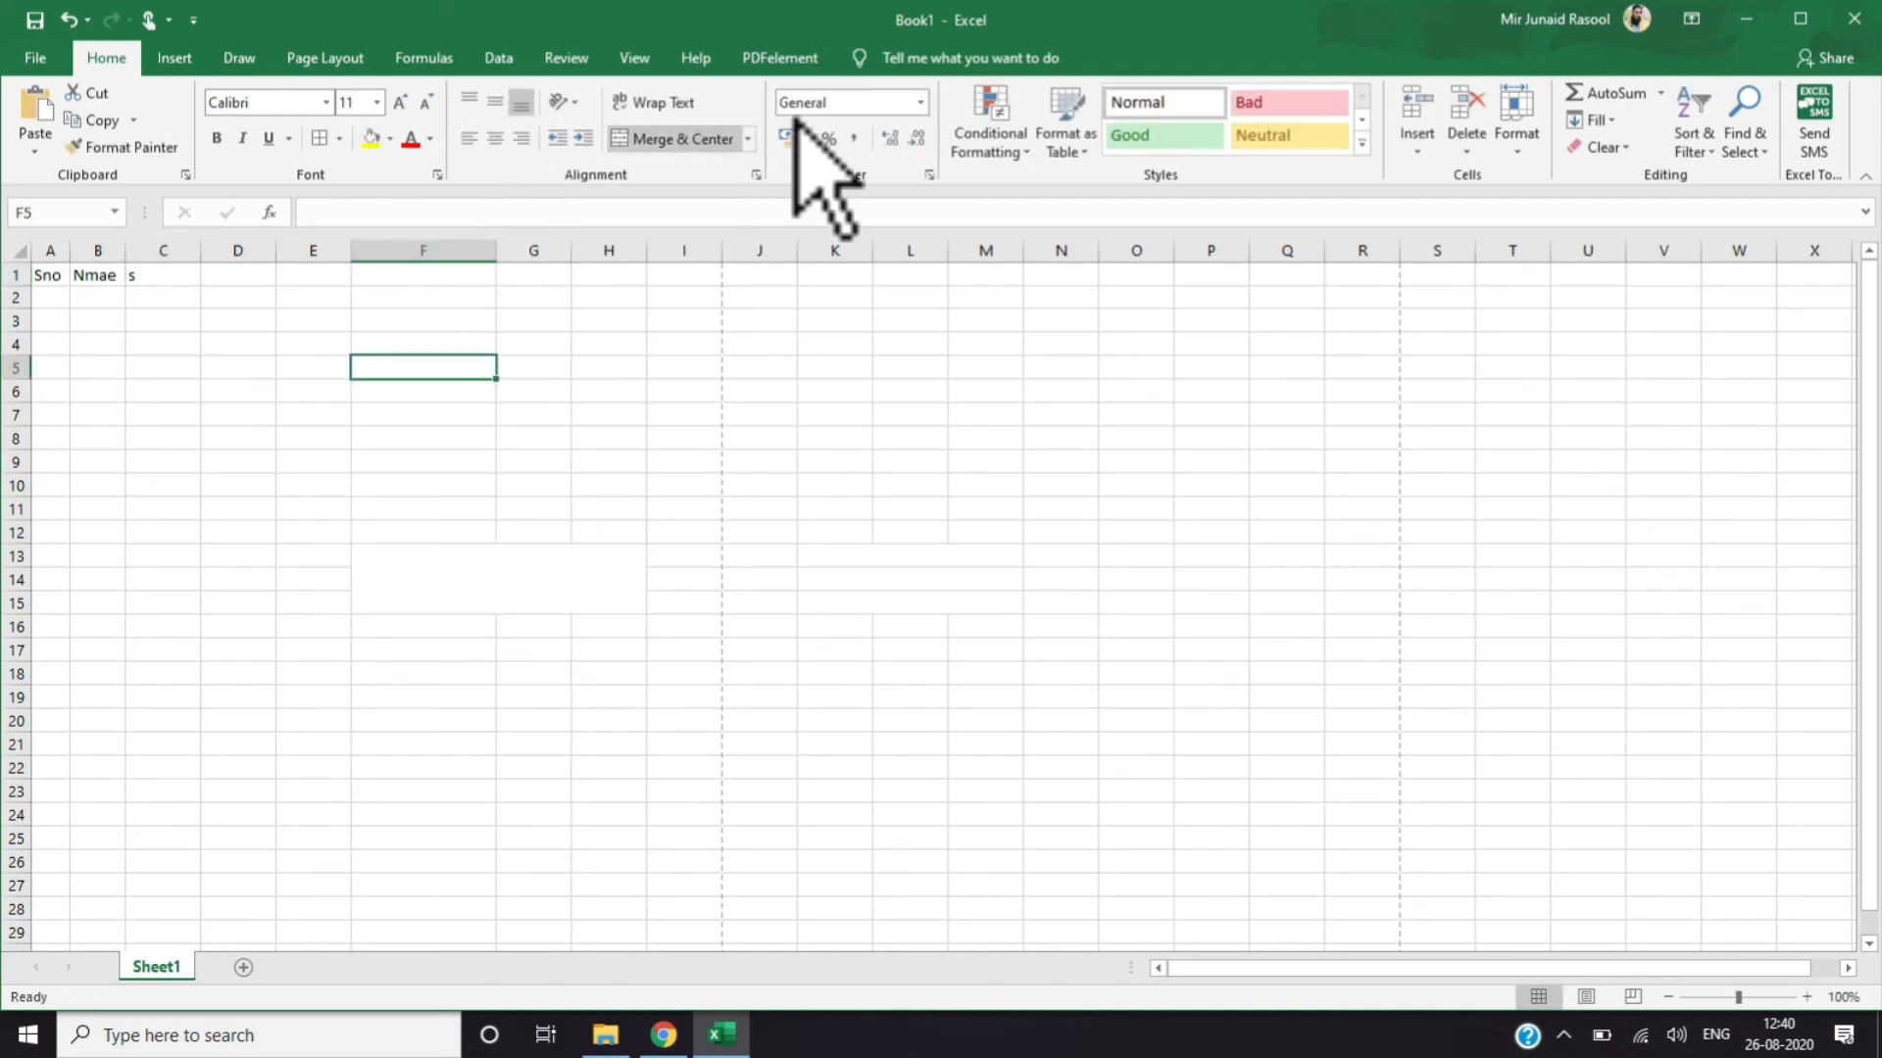